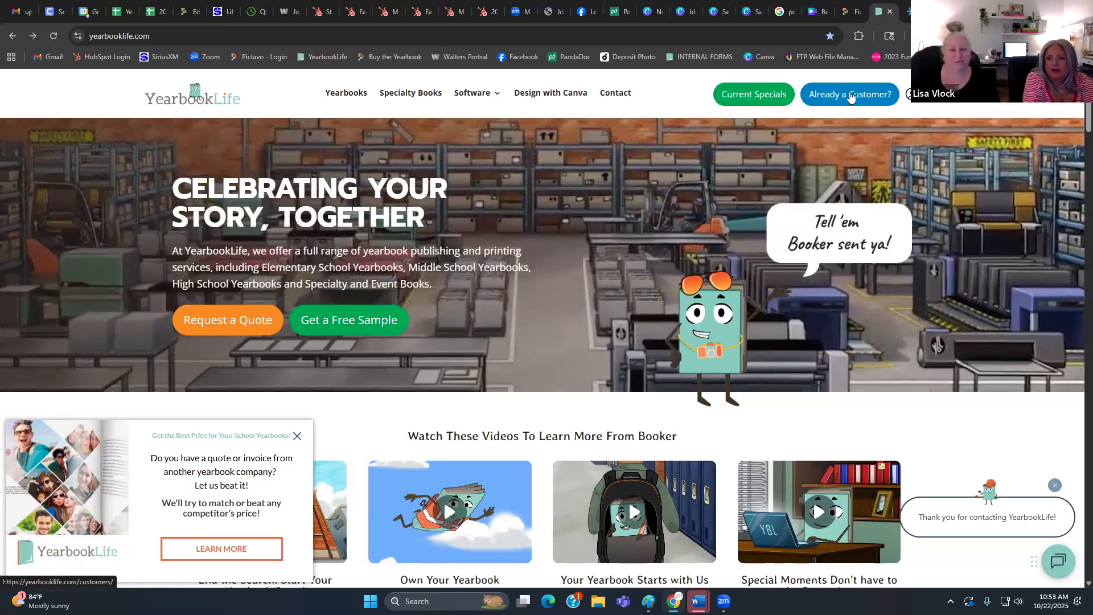
- Go to the YBLive customer home page from the existing-customer area and view its Webinars & Training page
left_click(851, 95)
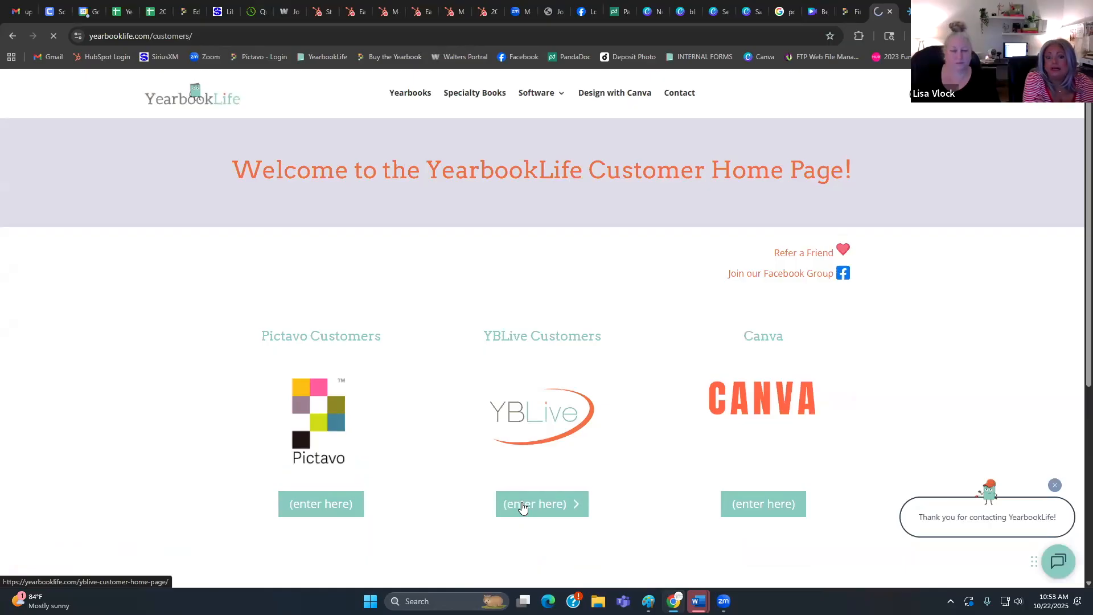
left_click(553, 506)
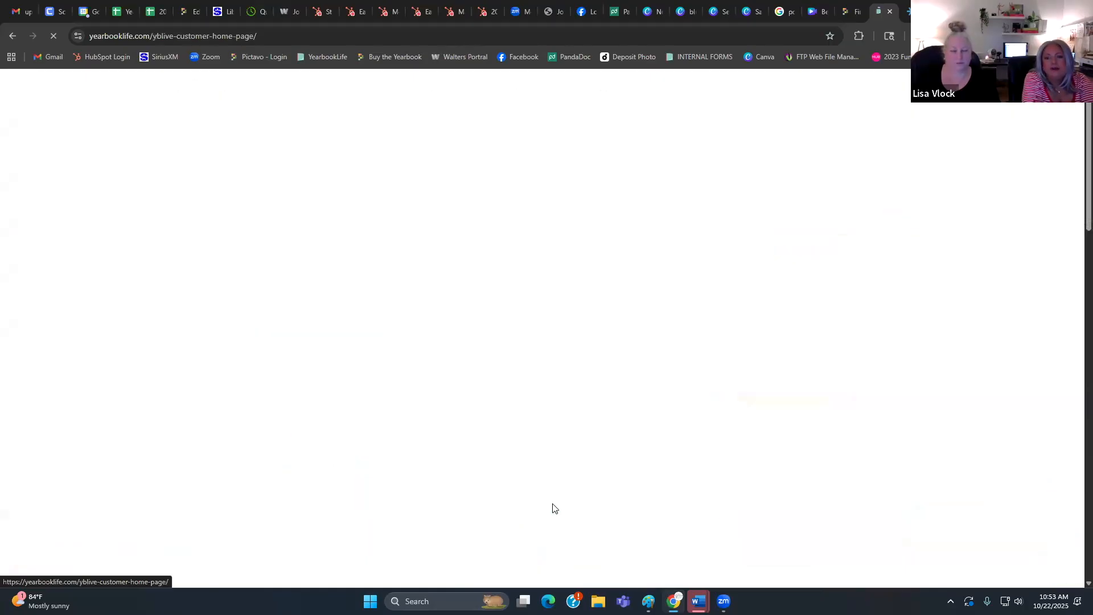
scroll(695, 353, "down", 4)
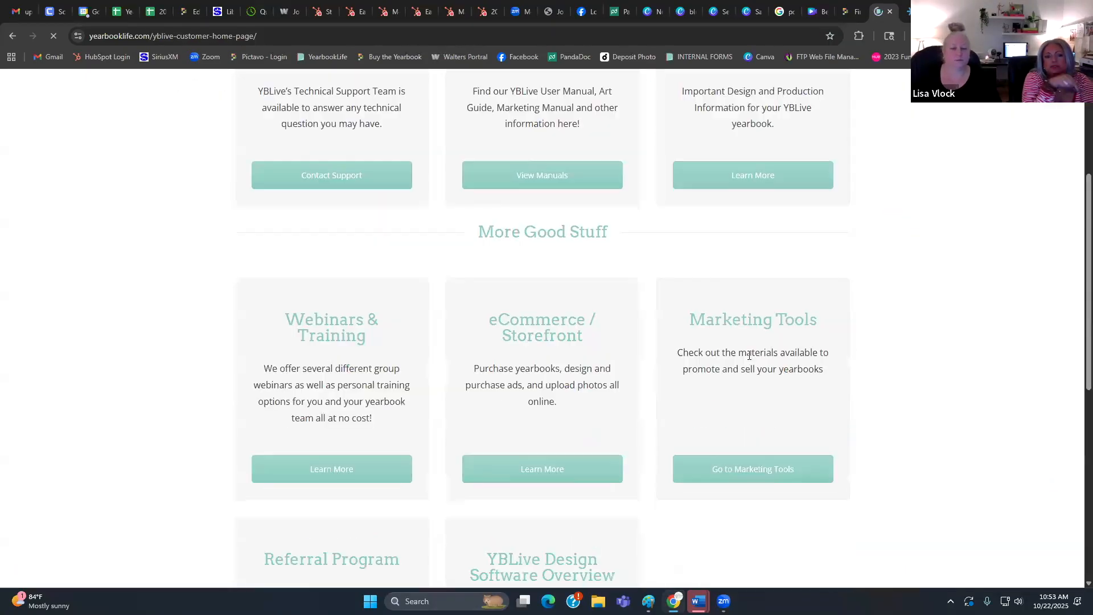
left_click(329, 470)
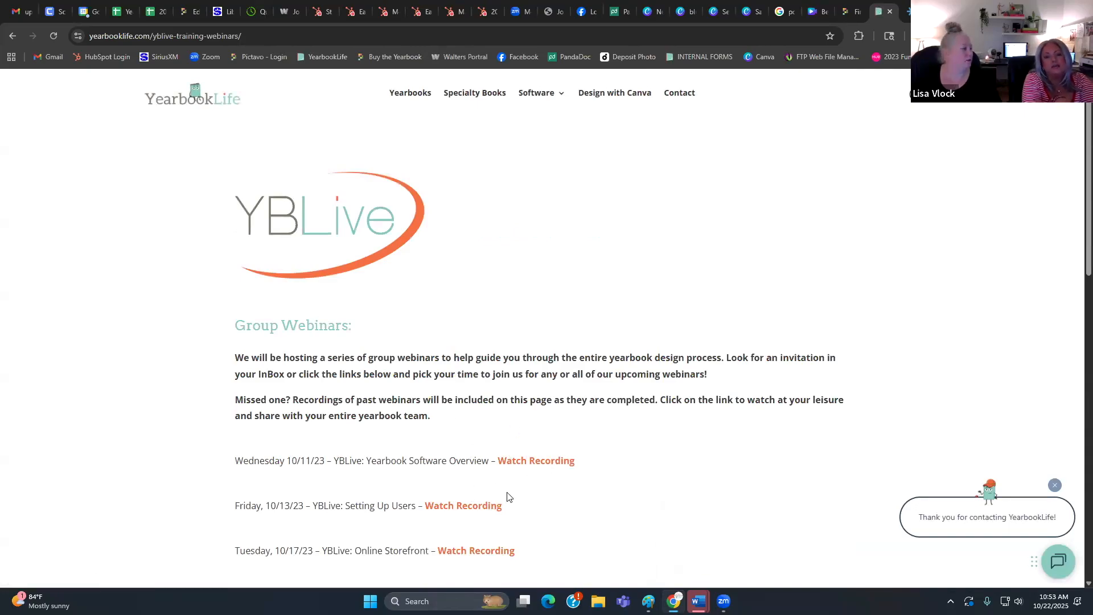
left_click(14, 35)
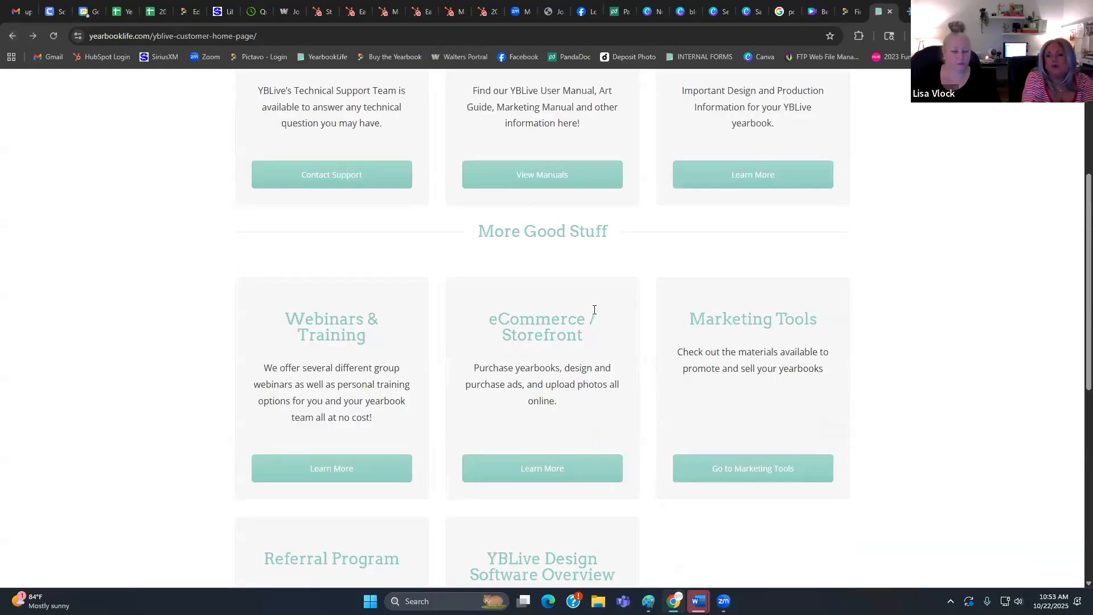
- Open the YBLive News You Can Use page and look through its guides, book design, portrait and storefront resources
scroll(594, 310, "up", 2)
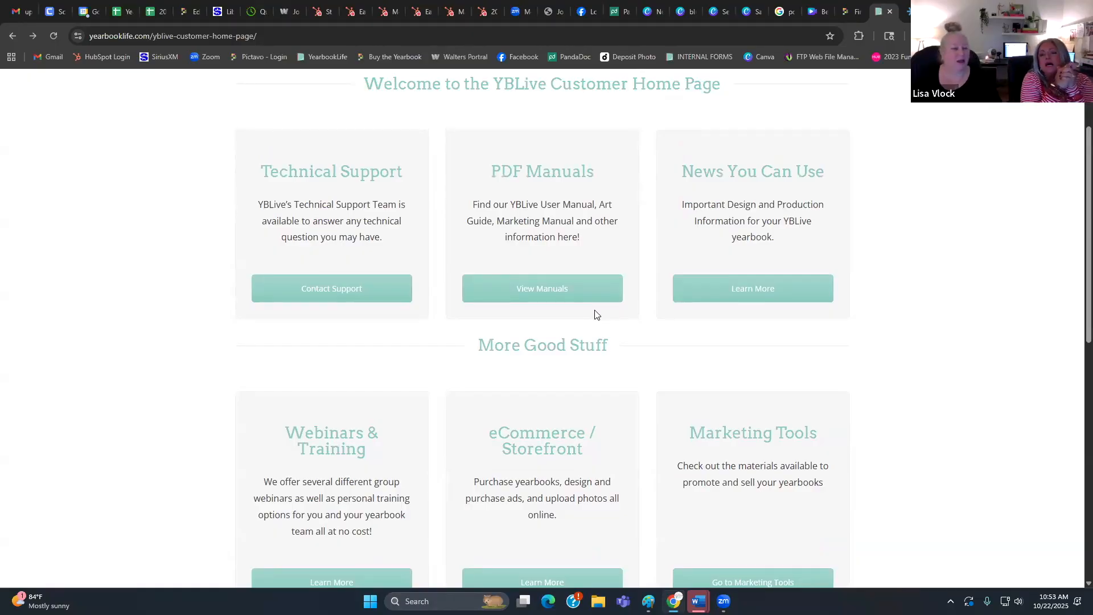
left_click(753, 288)
scroll(312, 339, "down", 2)
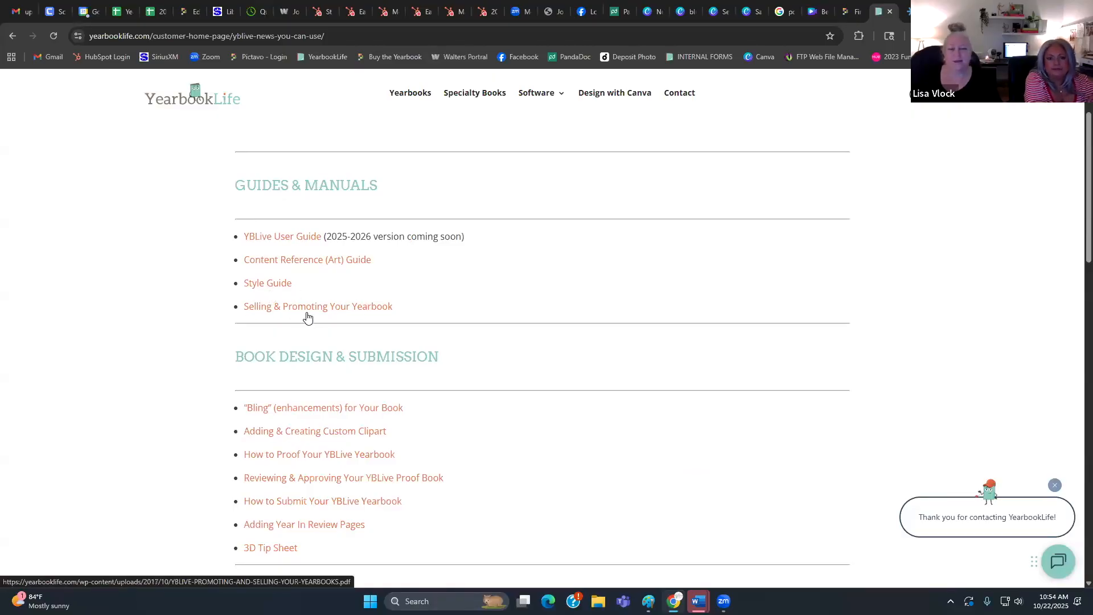
scroll(342, 316, "down", 2)
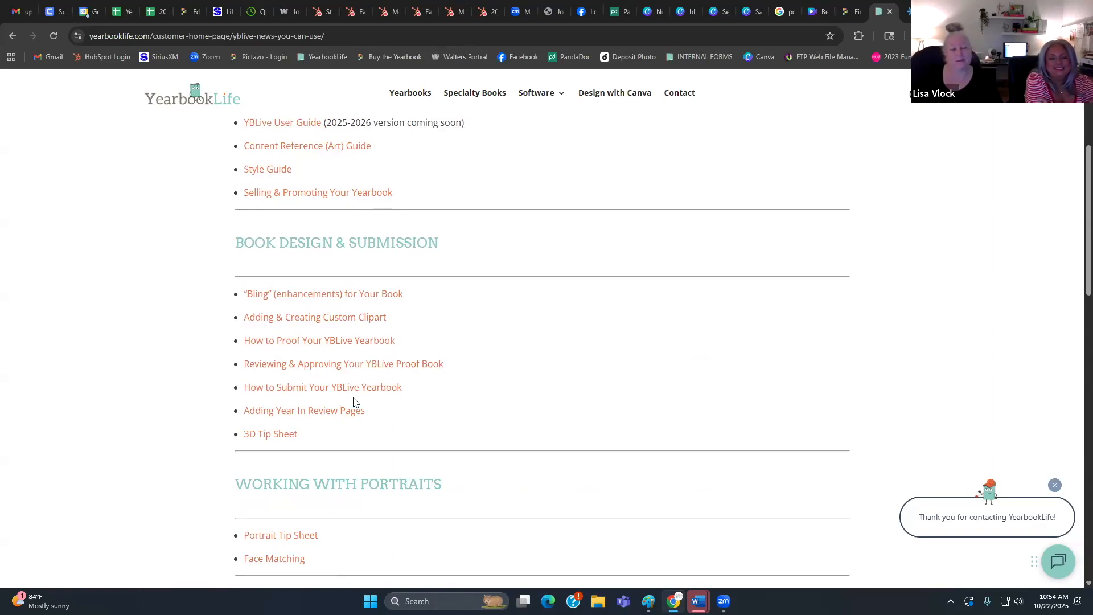
scroll(423, 402, "down", 3)
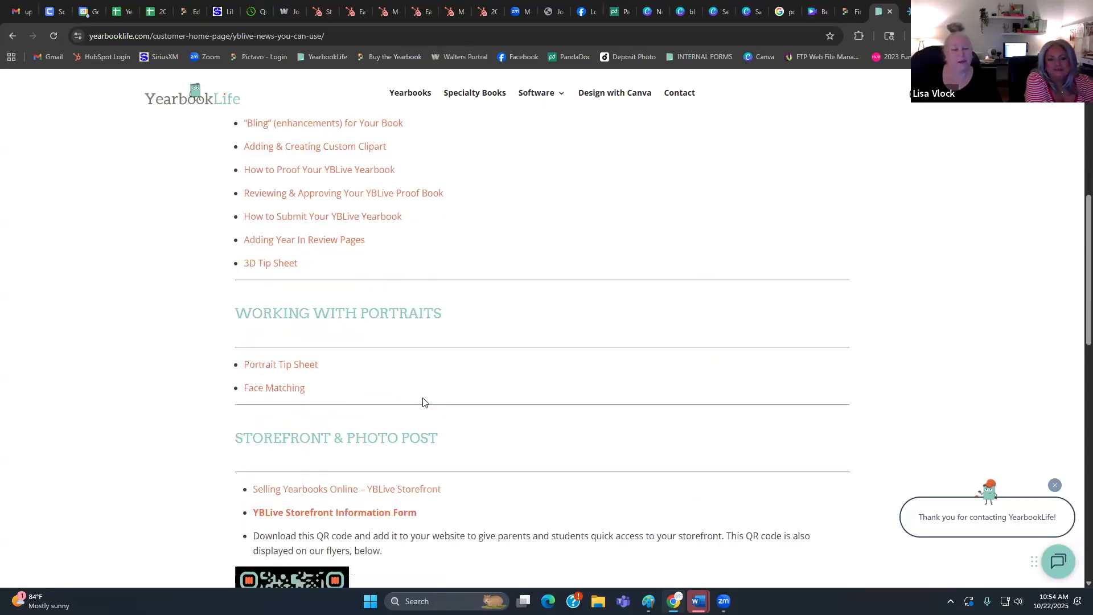
scroll(423, 403, "down", 3)
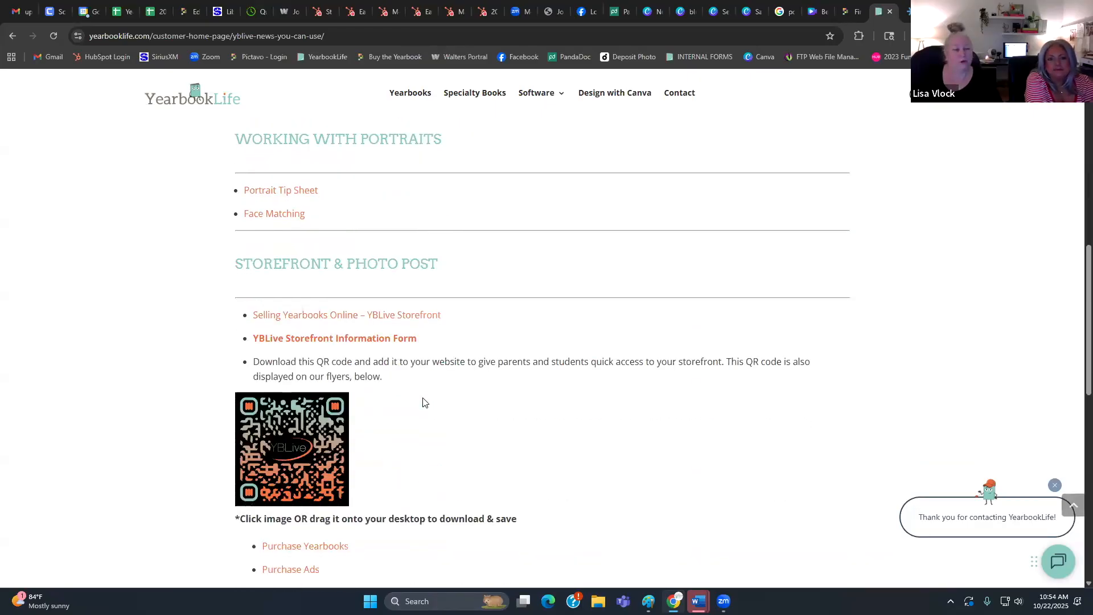
scroll(423, 403, "down", 2)
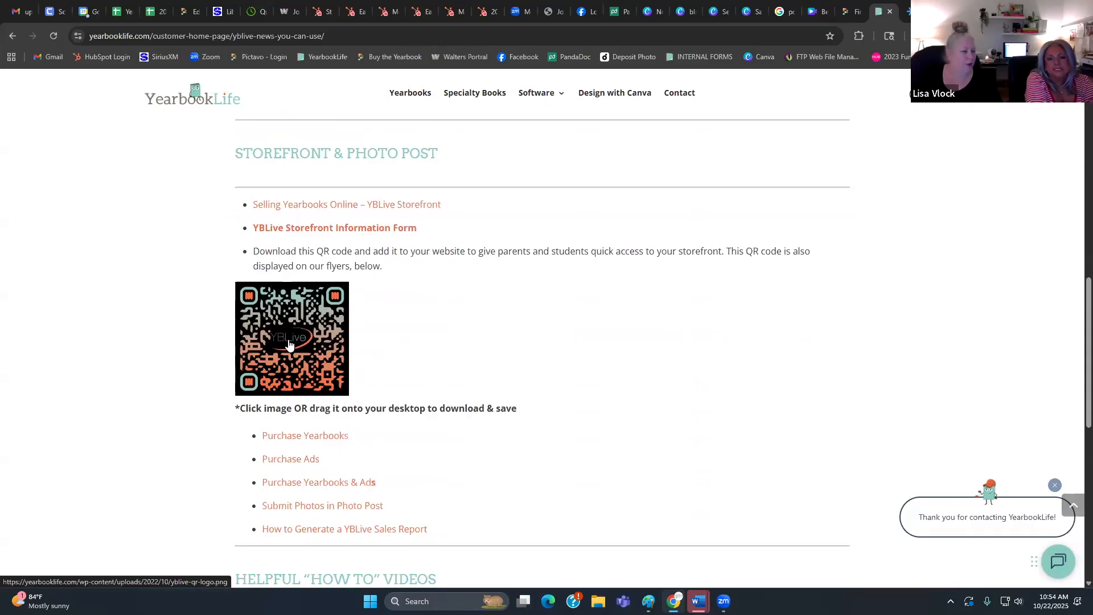
scroll(289, 344, "up", 12)
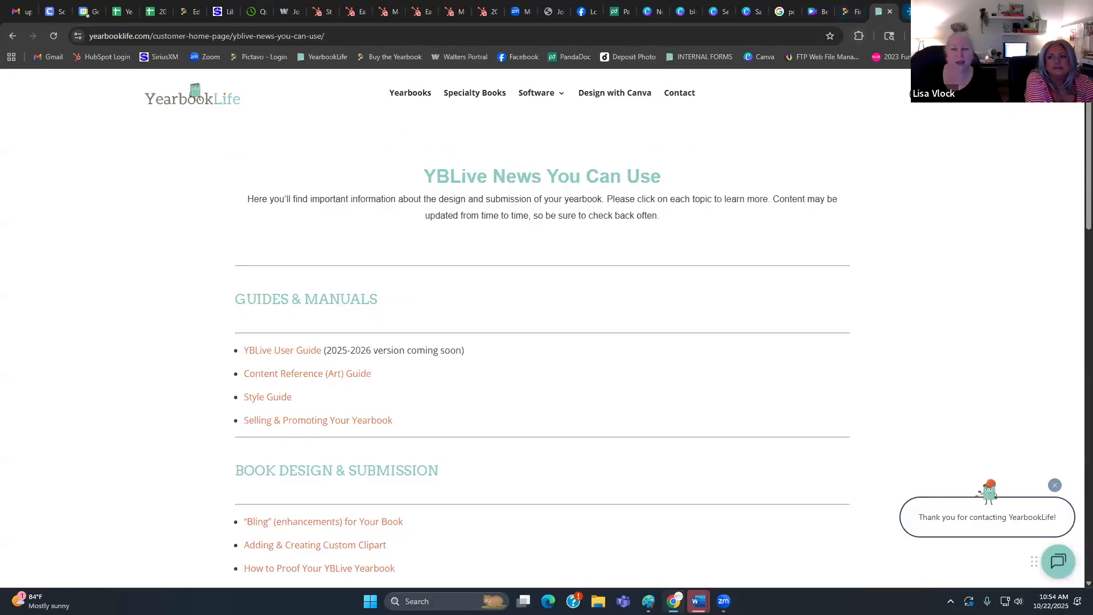
- Switch to the YBLdemo1 yearbook project and view the video help for its Activity page
left_click(910, 12)
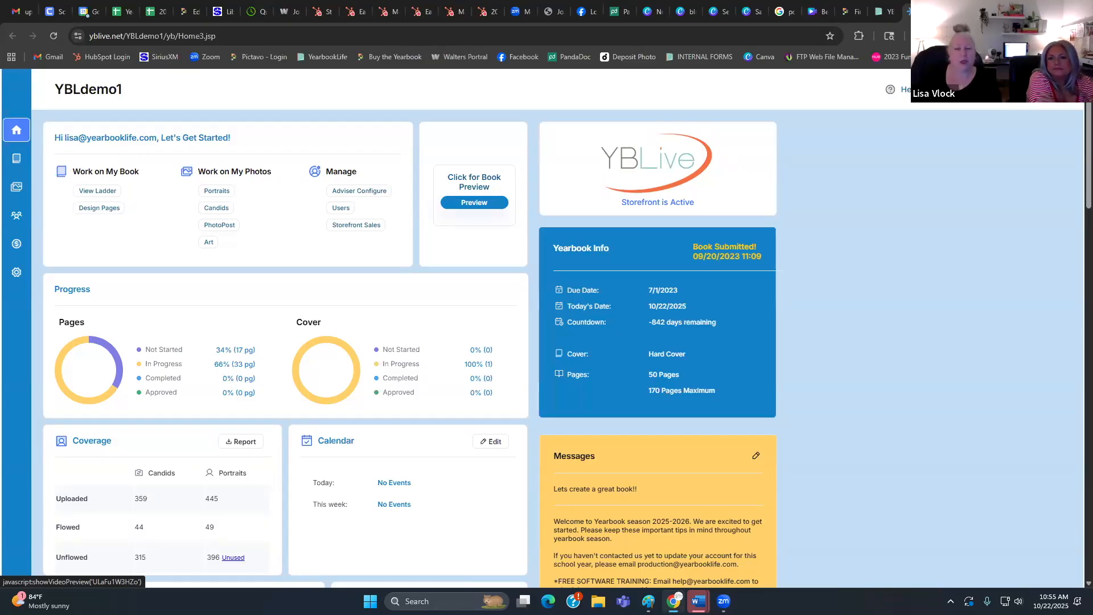
left_click(924, 90)
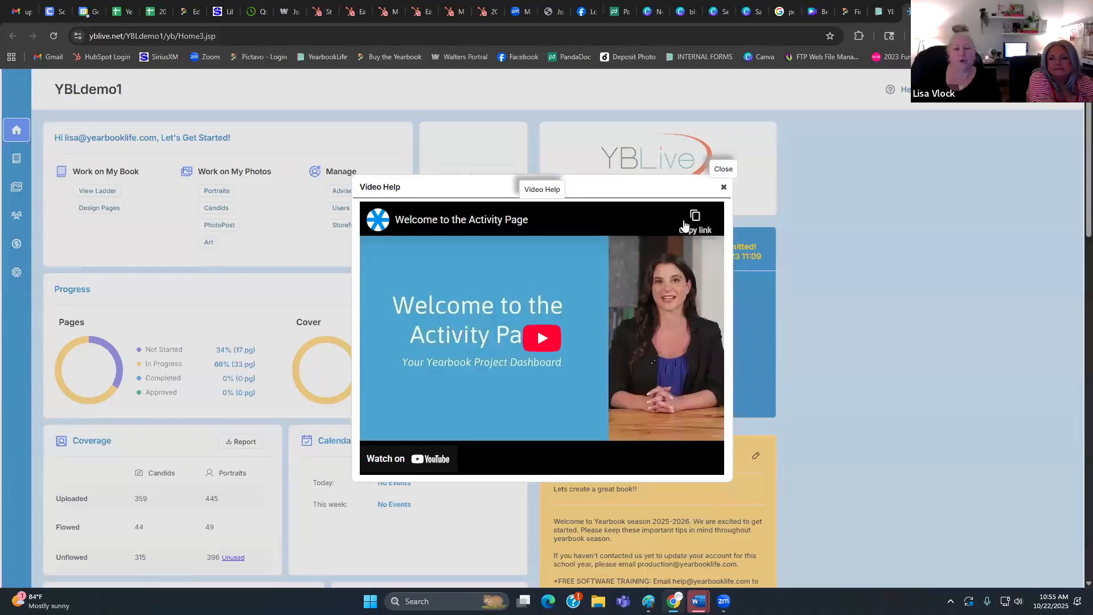
left_click(723, 188)
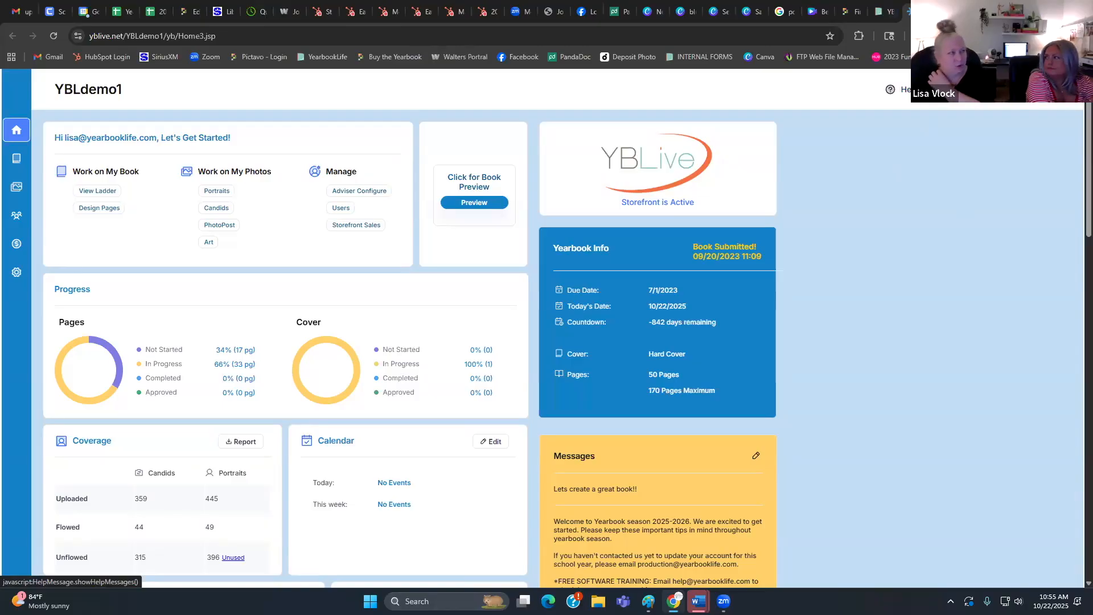
- Review the project's Help and Messages notices and the Messages section of the dashboard
left_click(905, 93)
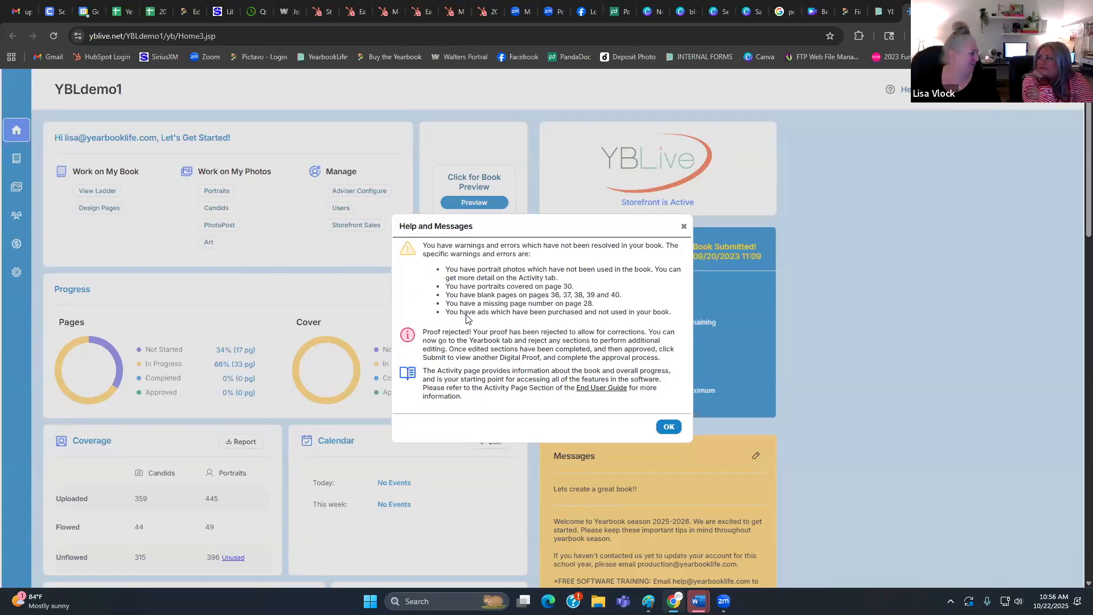
left_click(684, 226)
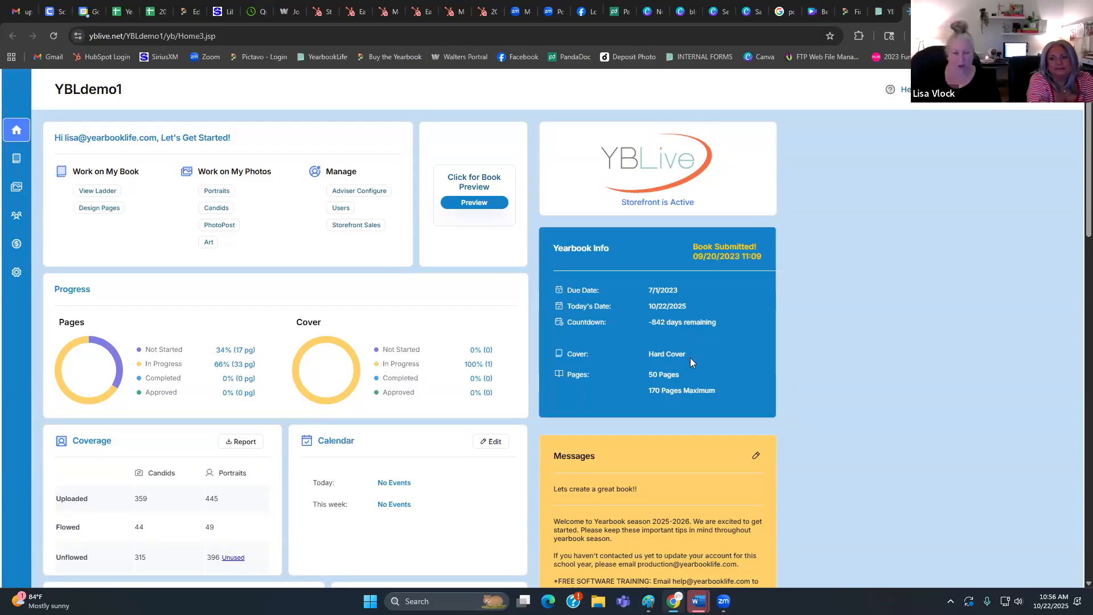
scroll(669, 352, "down", 3)
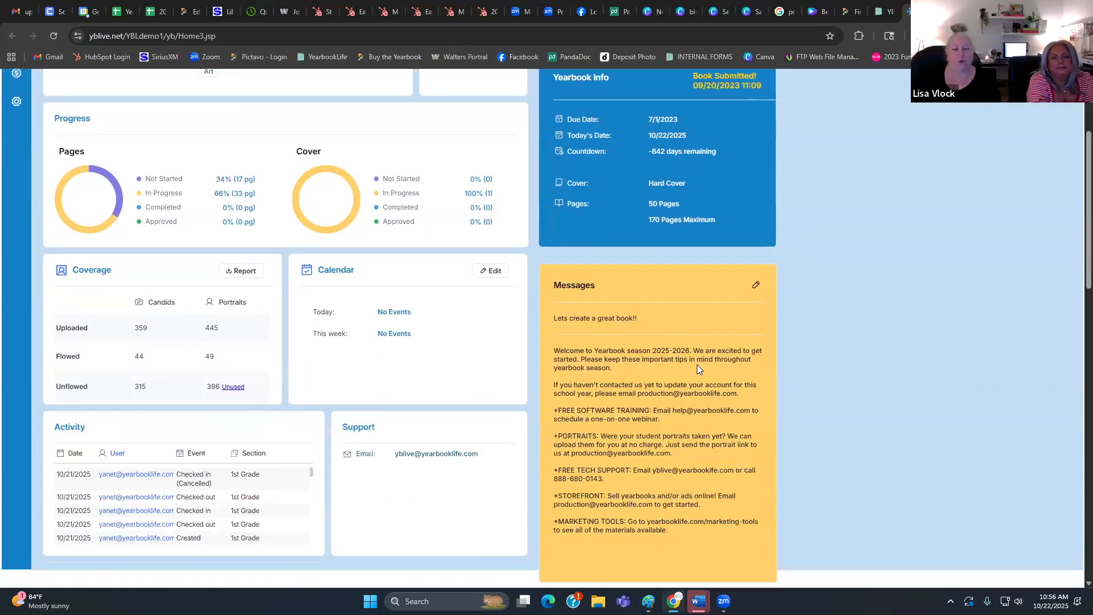
scroll(663, 385, "up", 3)
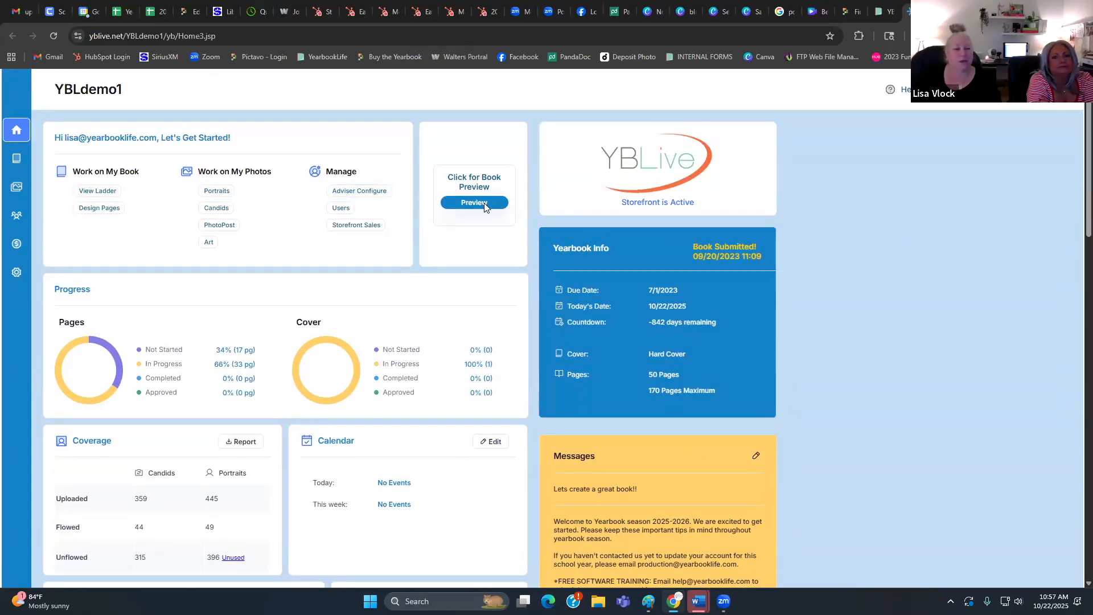
- Preview the yearbook from page 1 through the spread on pages 2 & 3, and close the preview
left_click(484, 202)
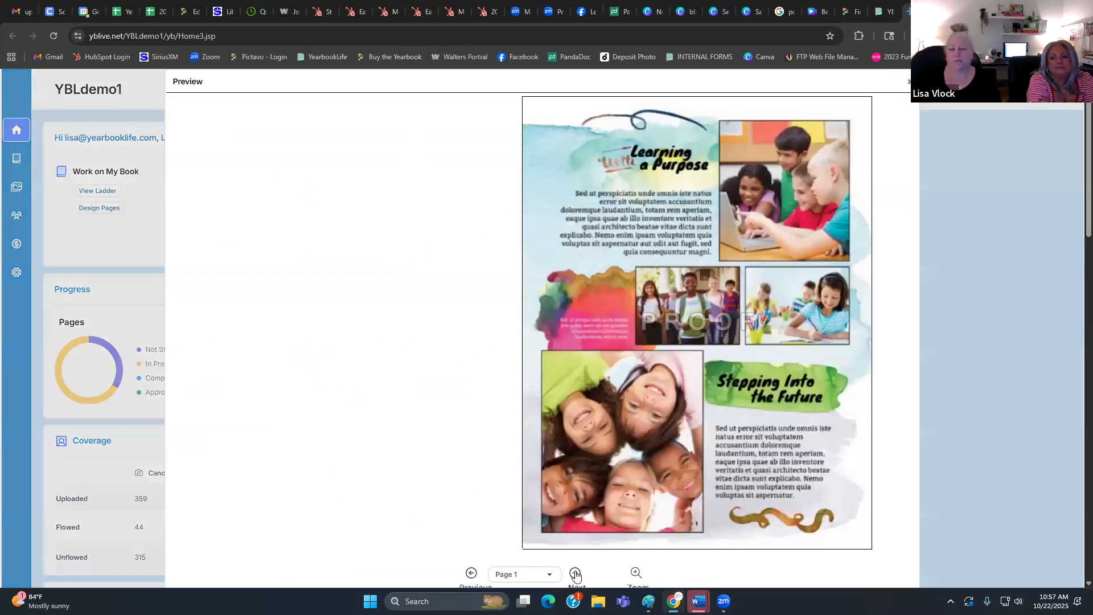
left_click(576, 573)
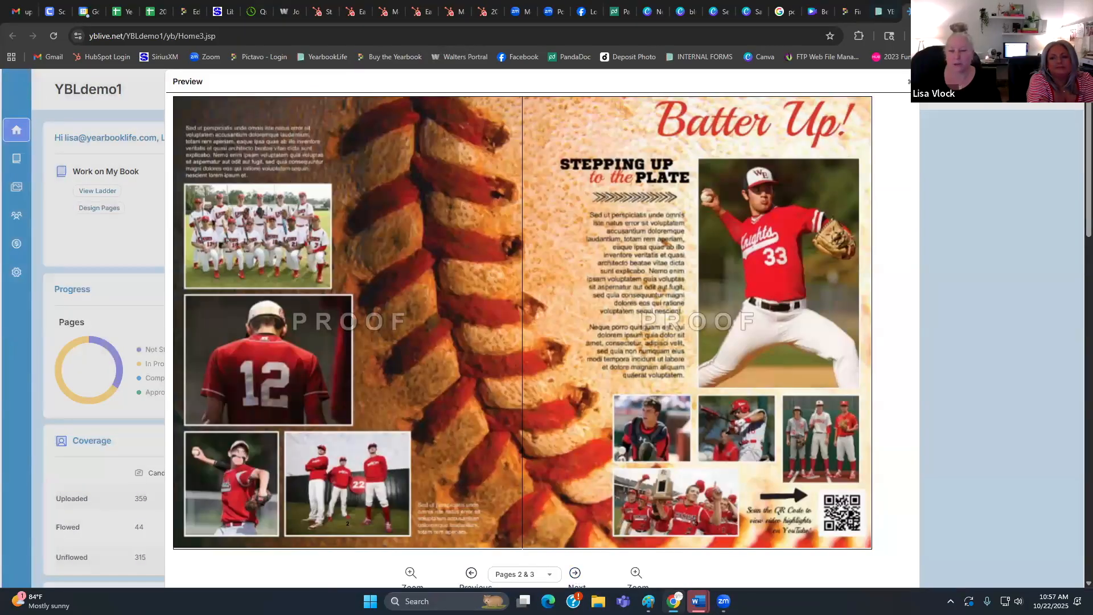
left_click(910, 82)
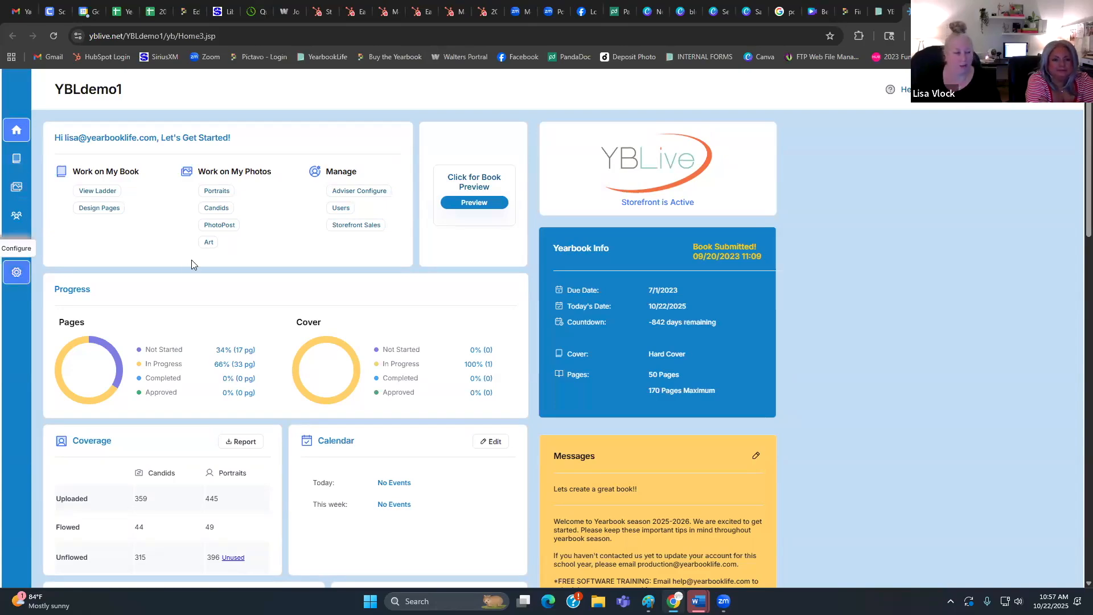
- Examine the dashboard's progress charts, photo coverage, calendar, user activity log and support information
scroll(191, 259, "down", 2)
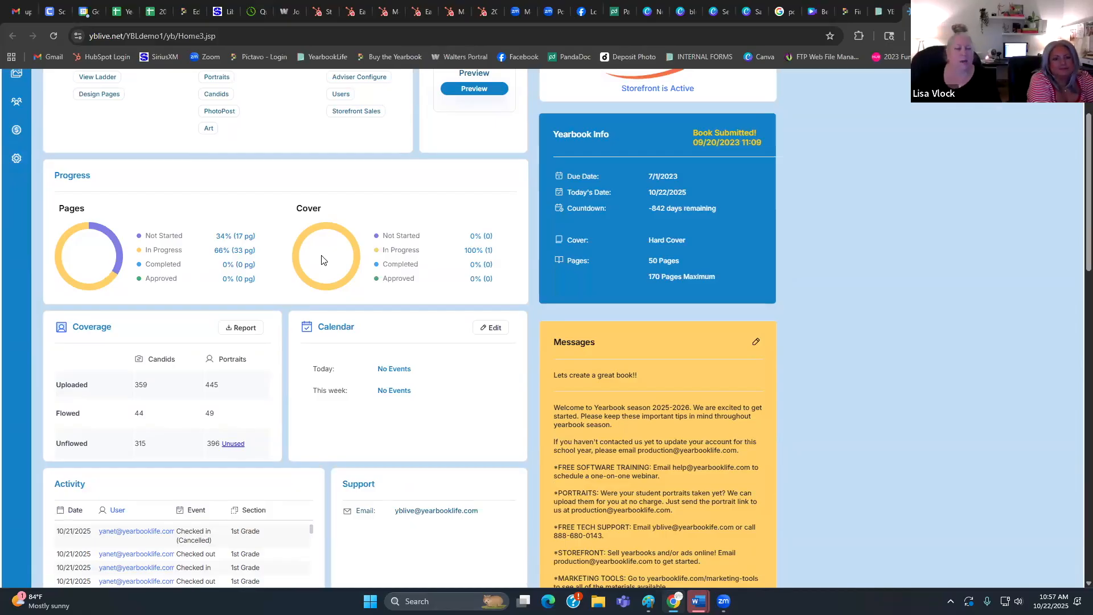
scroll(321, 261, "down", 2)
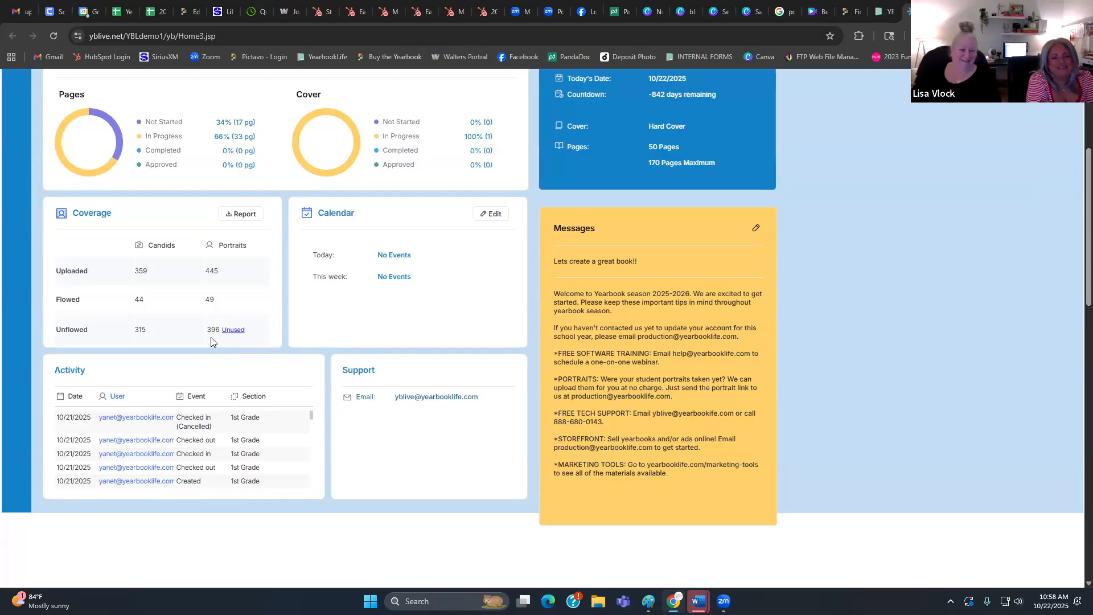
scroll(211, 342, "up", 4)
scroll(213, 342, "down", 5)
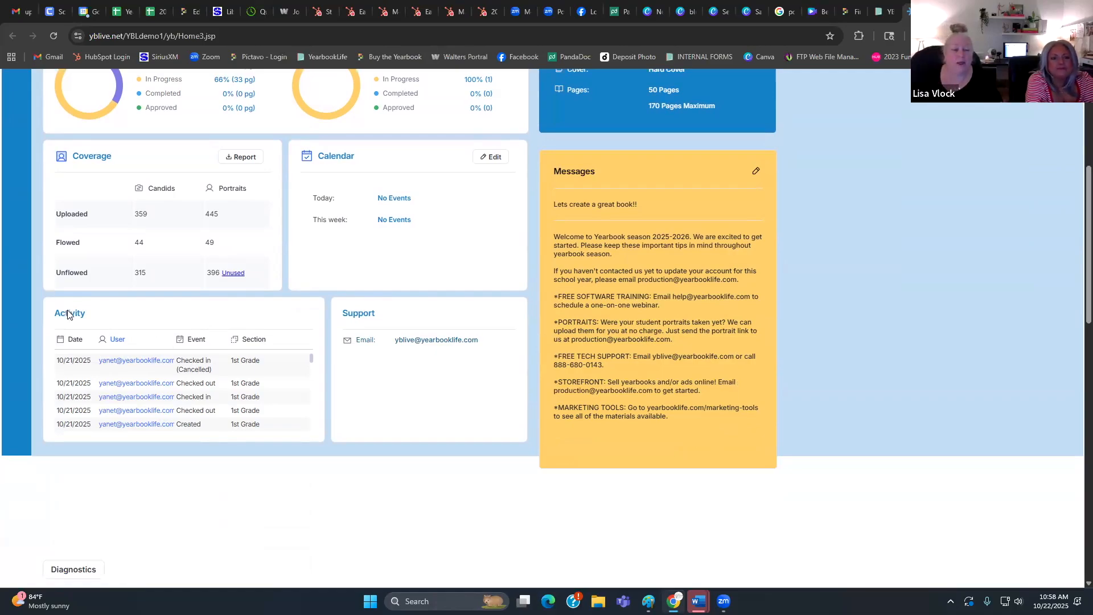
scroll(188, 387, "down", 5)
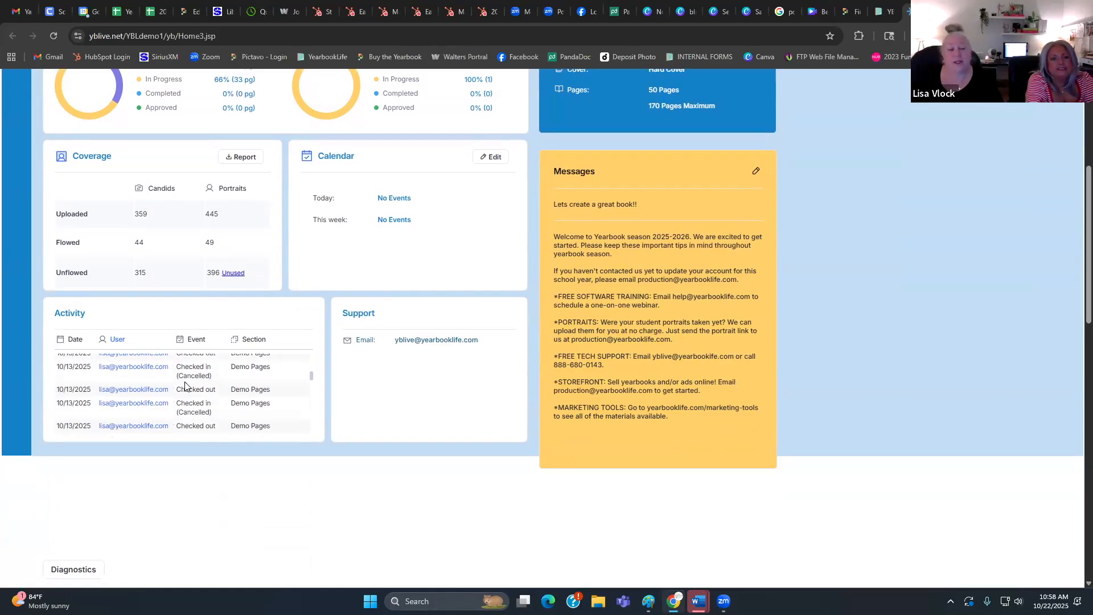
scroll(194, 384, "down", 1)
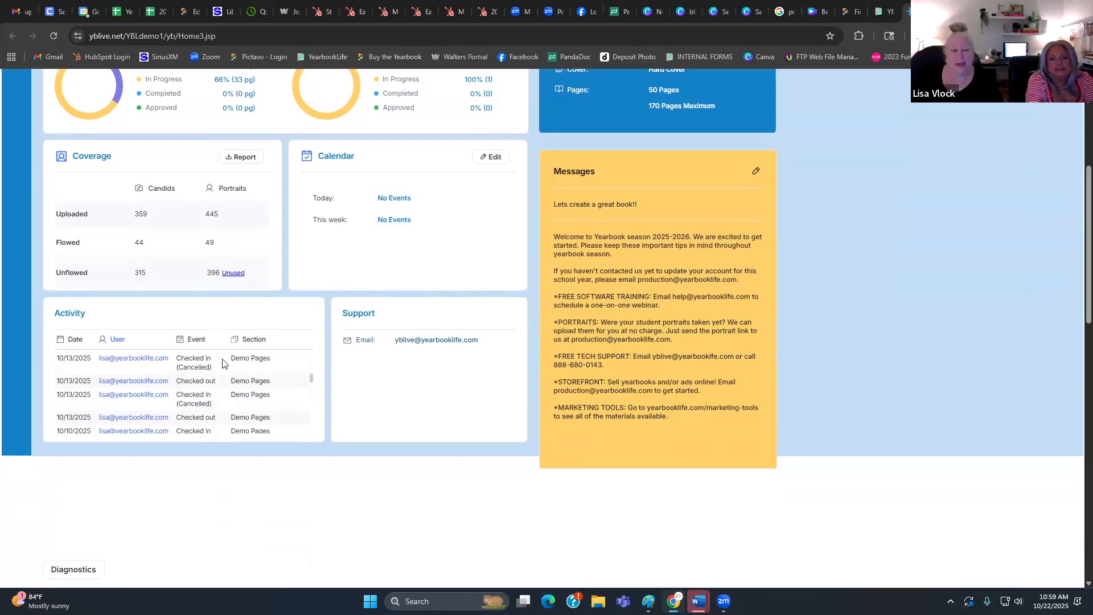
scroll(236, 383, "up", 6)
scroll(422, 326, "up", 3)
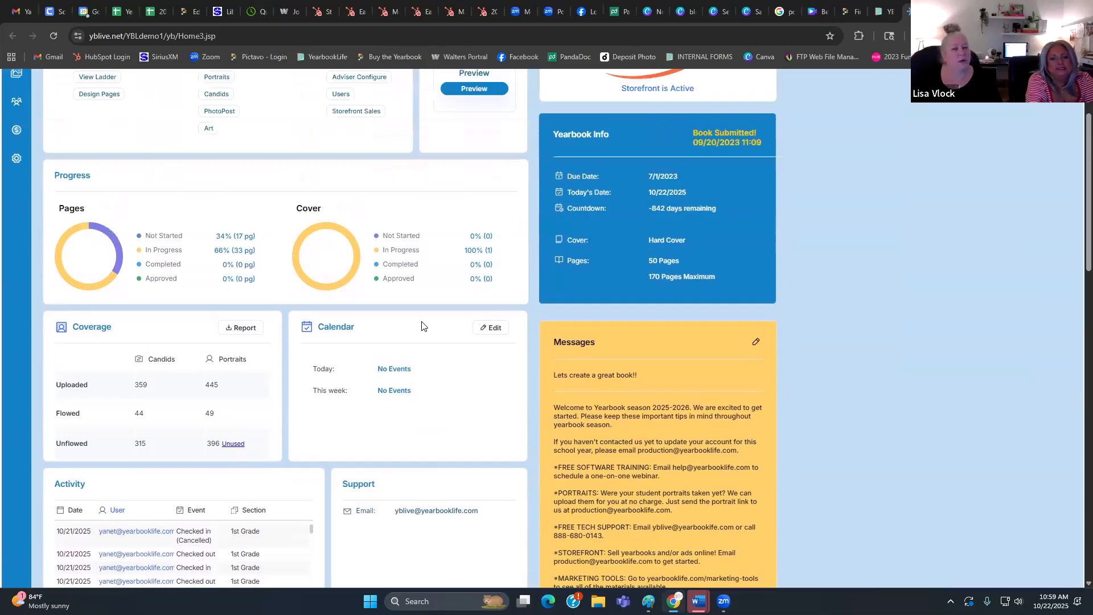
scroll(422, 326, "up", 2)
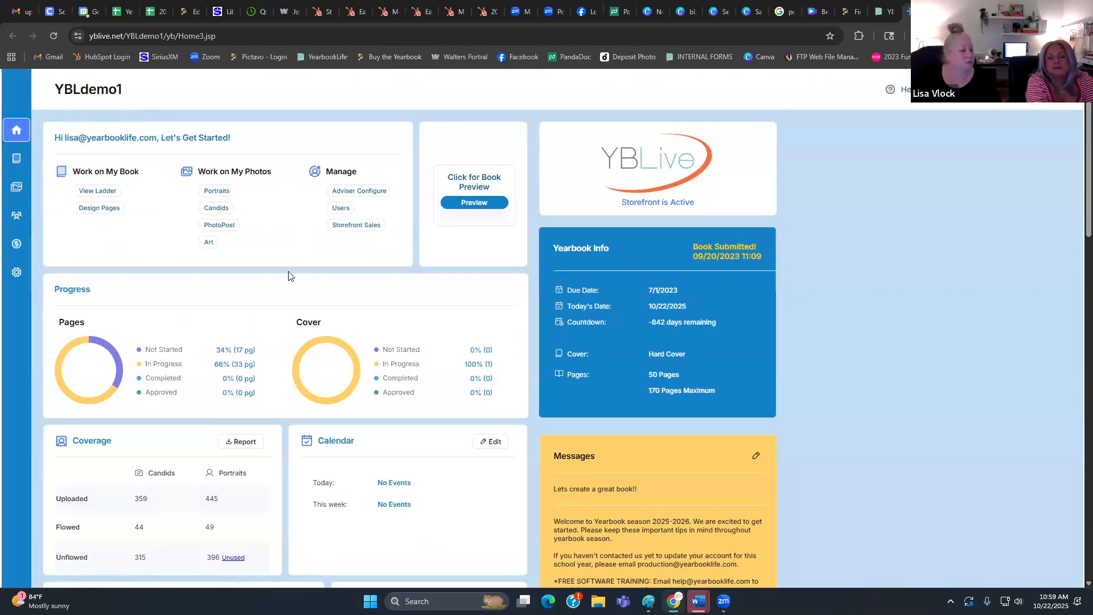
scroll(371, 295, "down", 5)
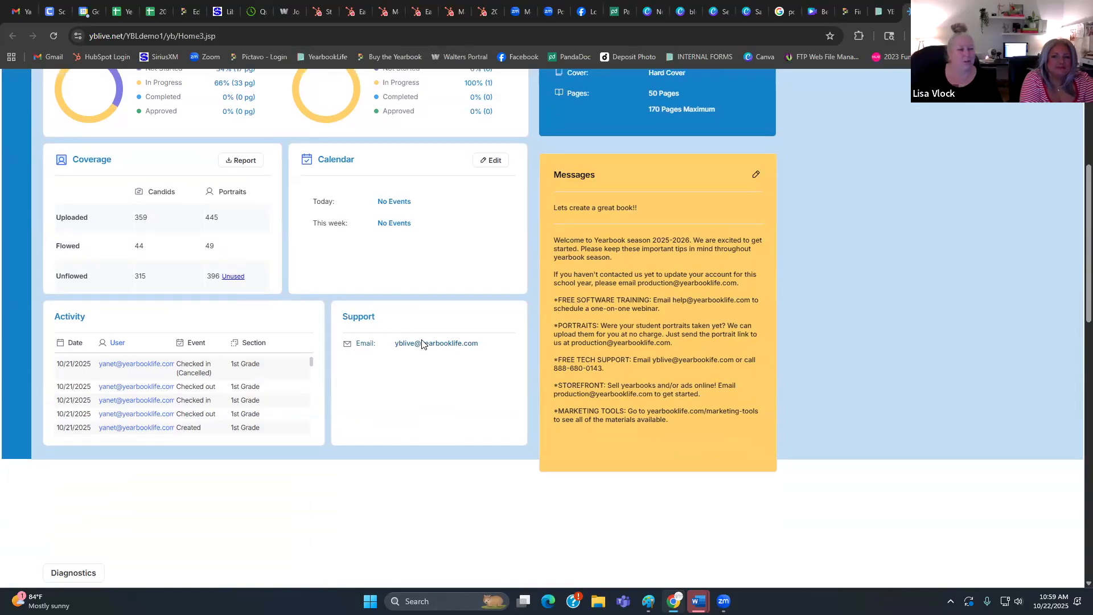
scroll(422, 345, "up", 4)
scroll(422, 346, "up", 1)
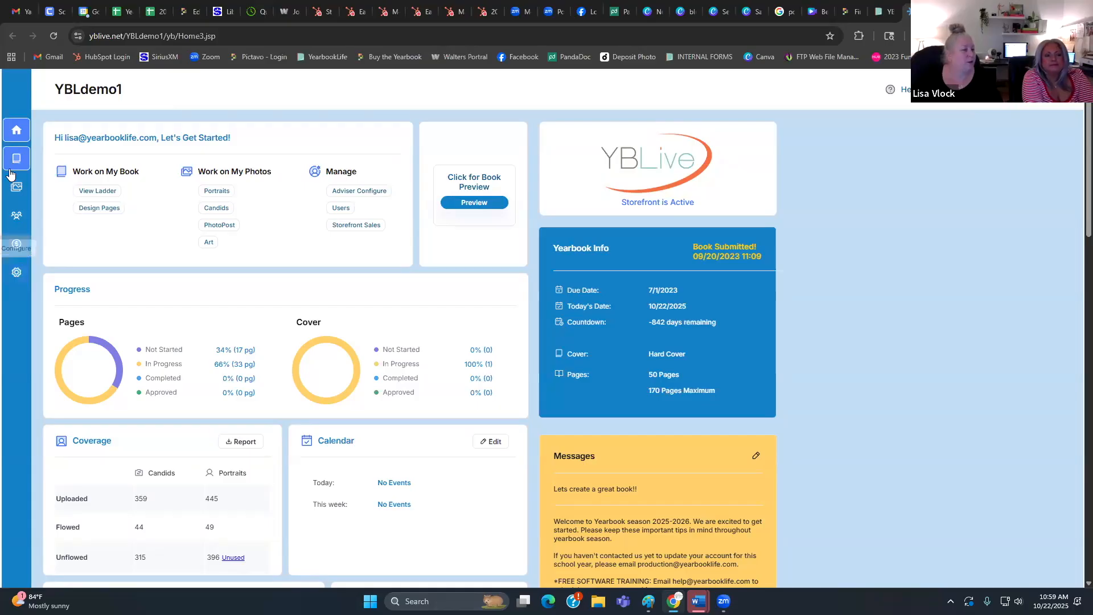
- In the adviser configuration's style list, enable the All In style and disable Above It All
left_click(16, 274)
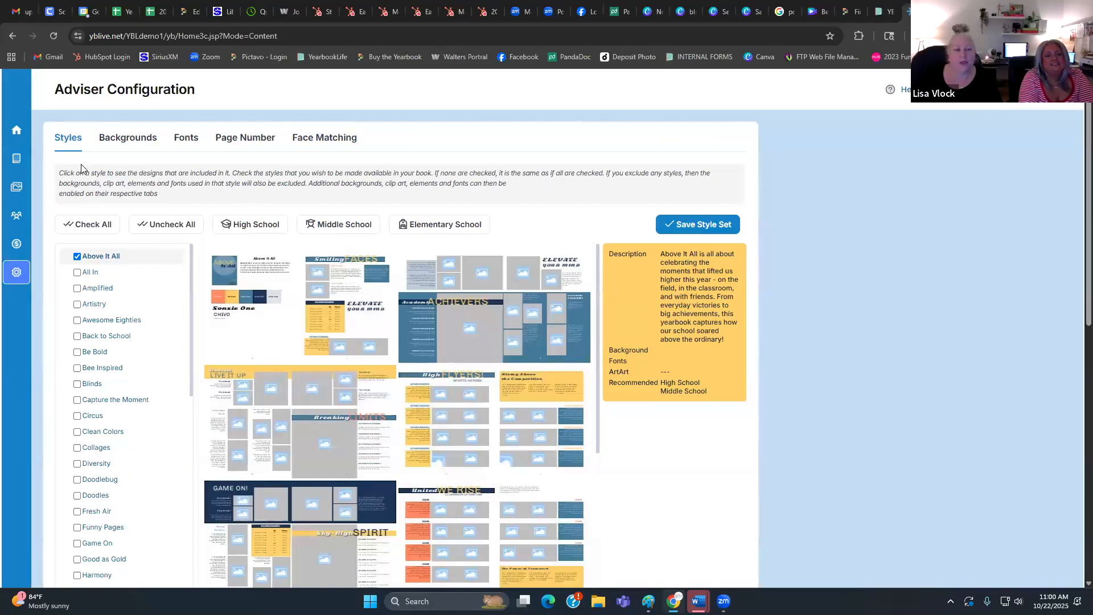
scroll(123, 273, "down", 1)
scroll(120, 282, "up", 1)
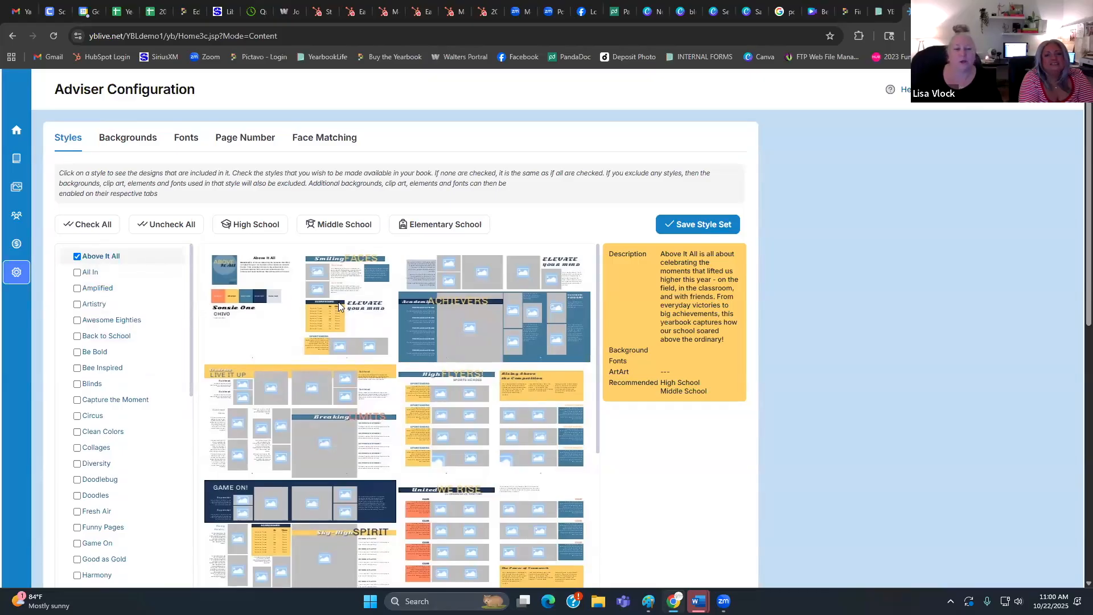
scroll(339, 303, "down", 4)
scroll(338, 303, "up", 4)
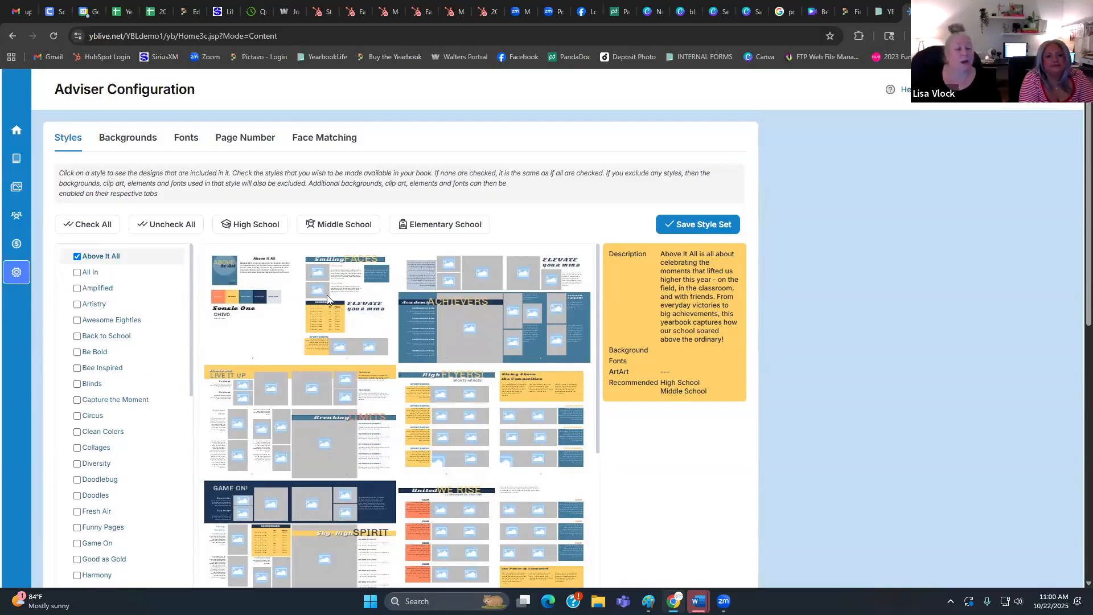
left_click(78, 273)
left_click(78, 257)
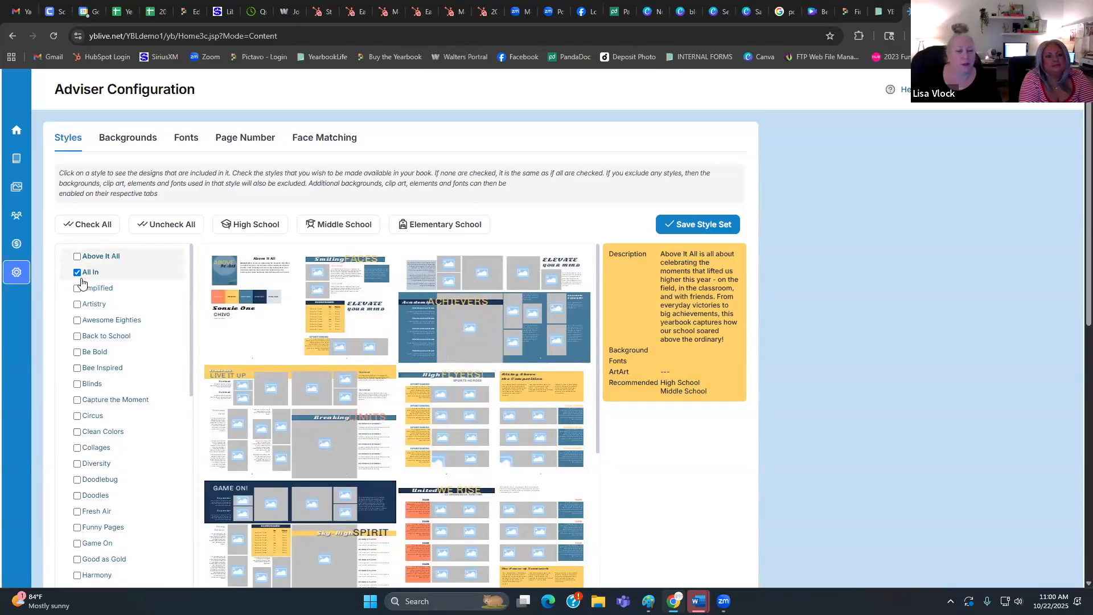
- Enable the Amplified, Artistry and Above It All styles along with every other style in the list
left_click(77, 289)
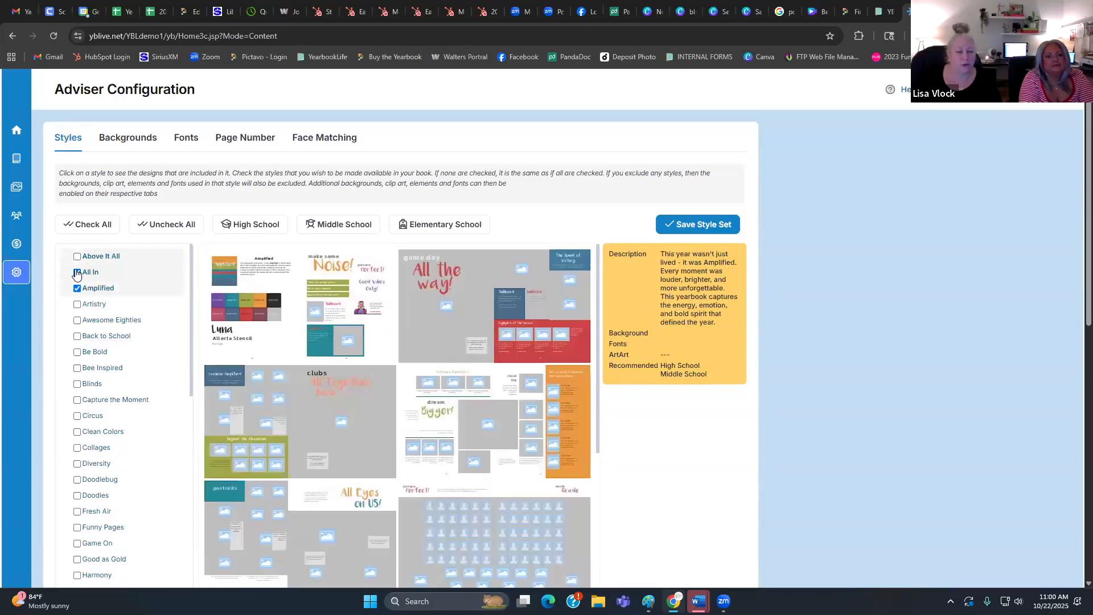
left_click(77, 305)
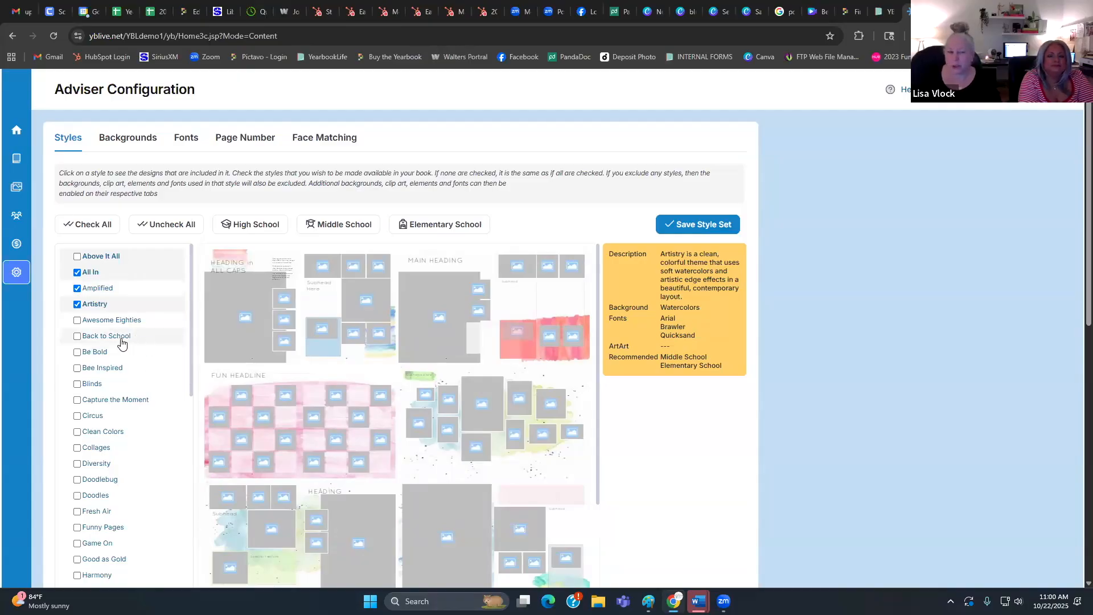
left_click(77, 258)
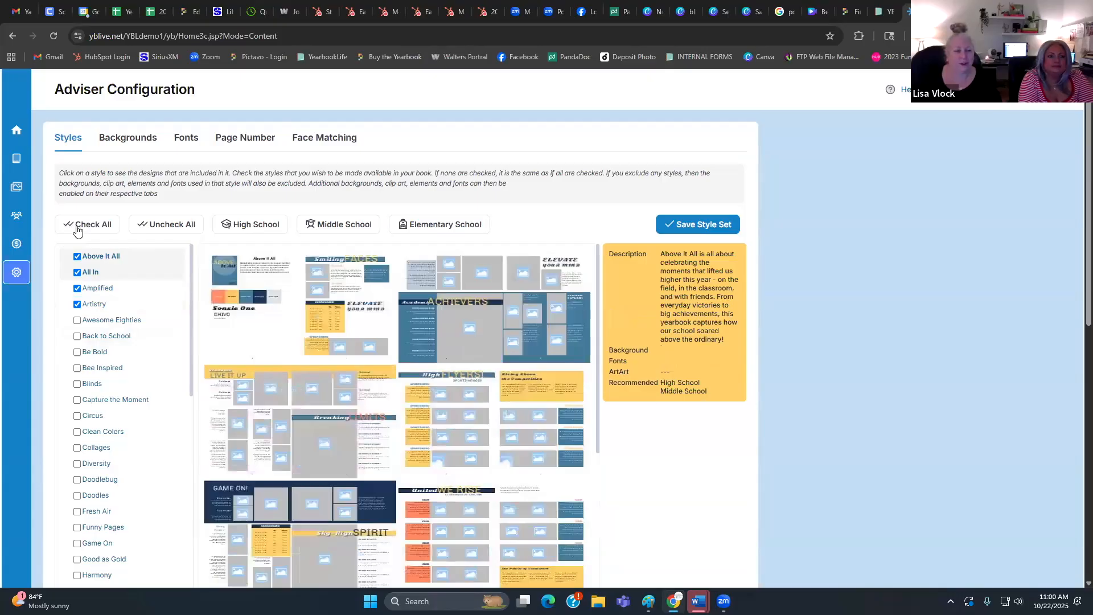
left_click(79, 228)
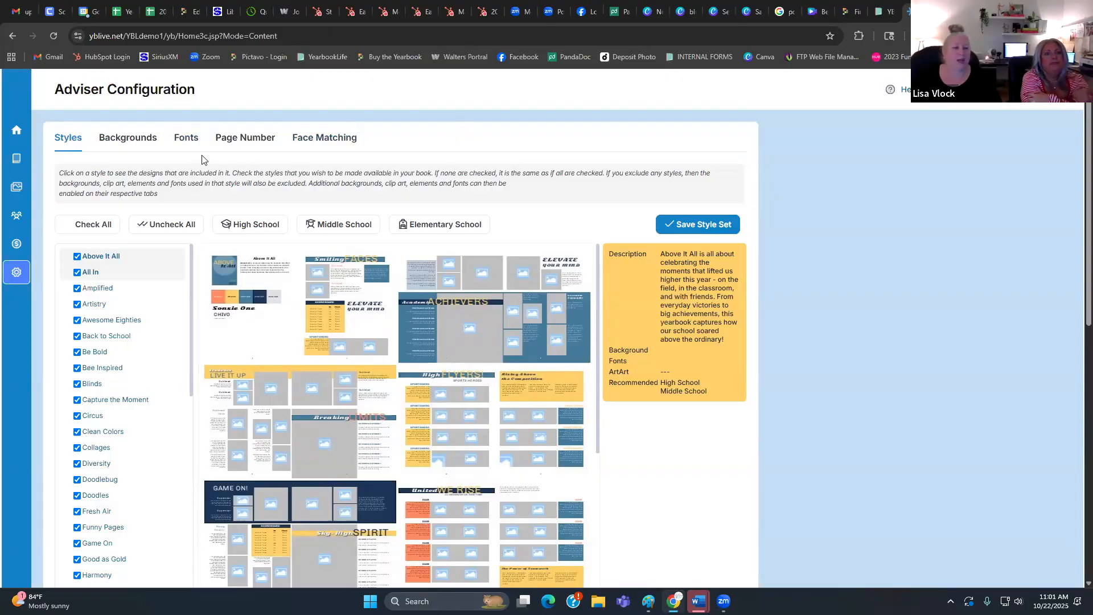
- Examine the background designs under Dot patterns (Earth tones, Neutral gray, Pastels) and Chalkboard (Chalked, Colored)
left_click(140, 145)
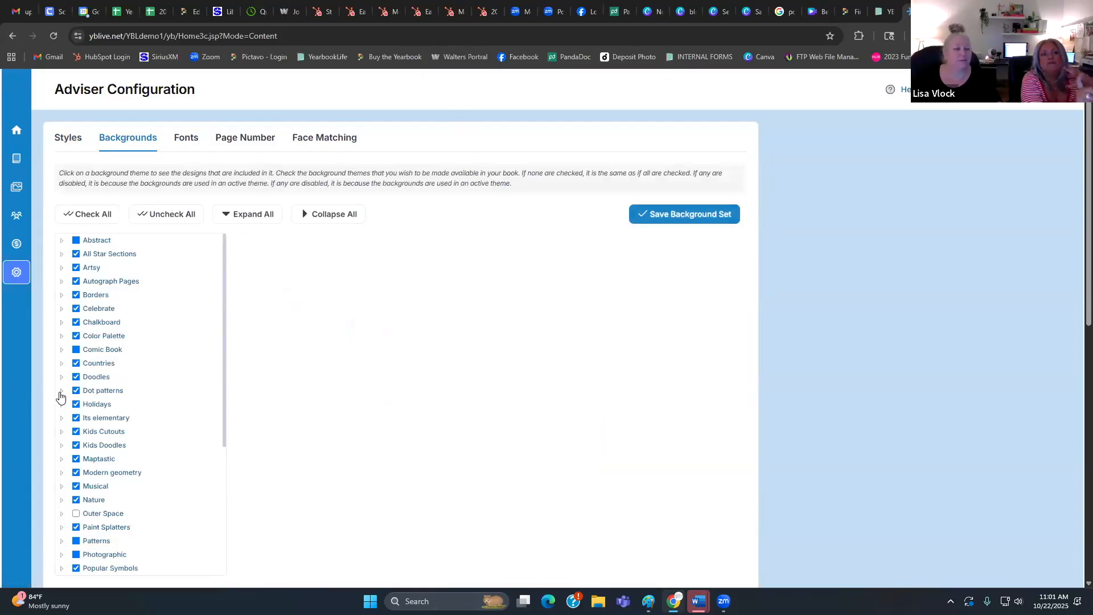
left_click(61, 392)
left_click(116, 422)
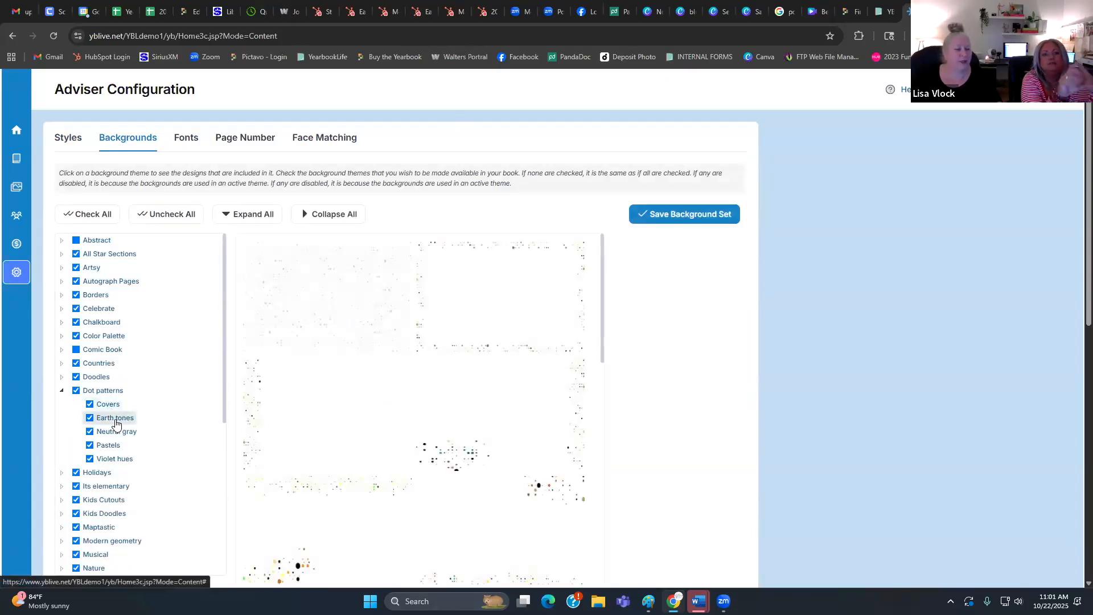
left_click(112, 433)
left_click(109, 447)
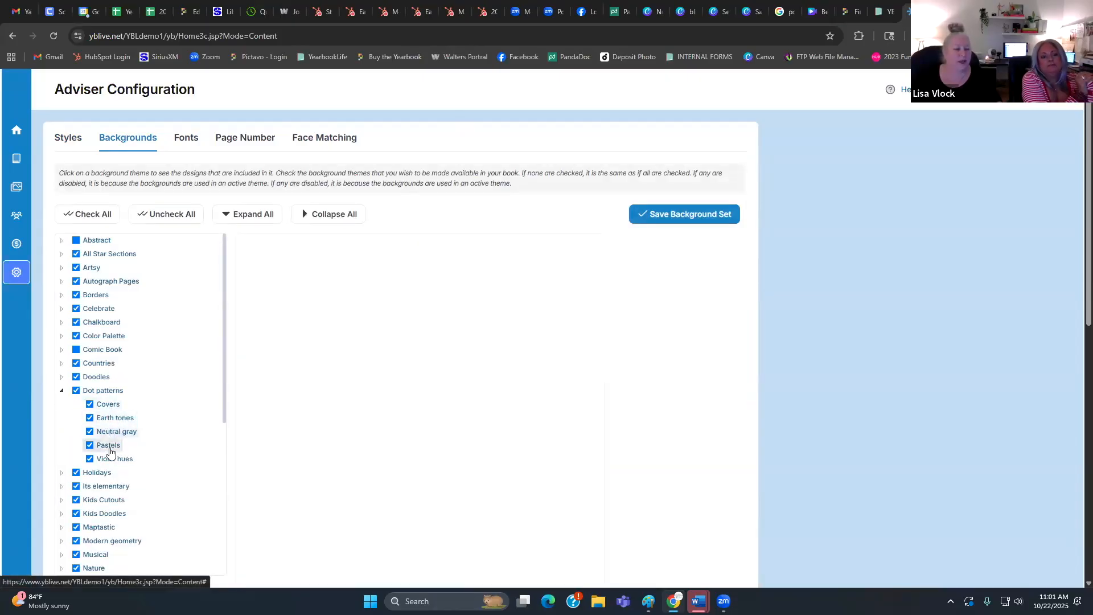
left_click(62, 322)
left_click(109, 336)
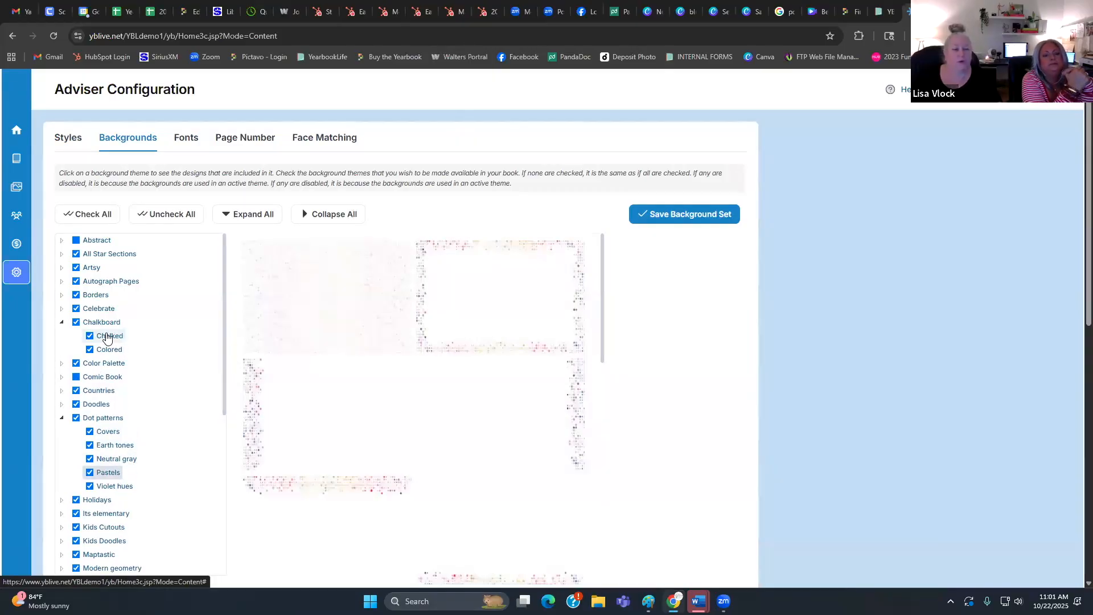
left_click(111, 350)
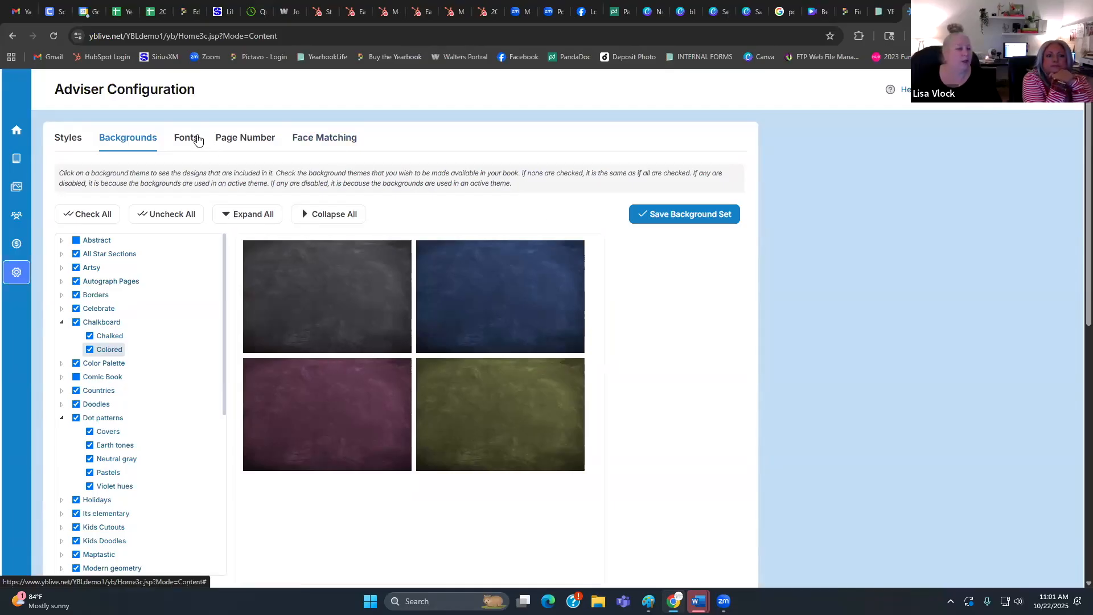
- Look through the available fonts in the Script, Title and Sans-serif categories
left_click(197, 140)
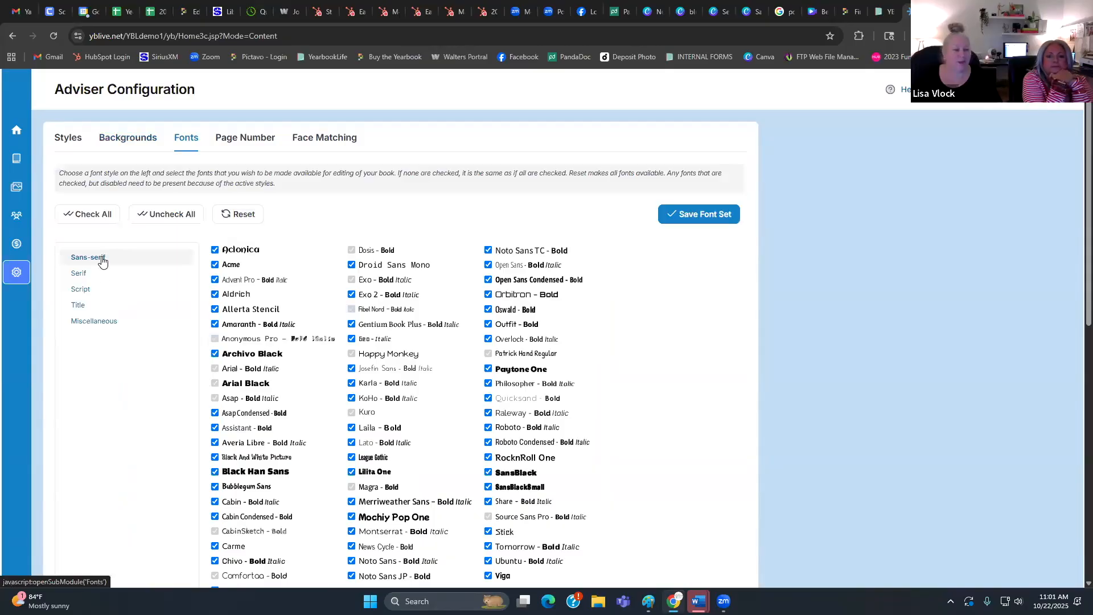
left_click(102, 290)
left_click(101, 307)
left_click(113, 260)
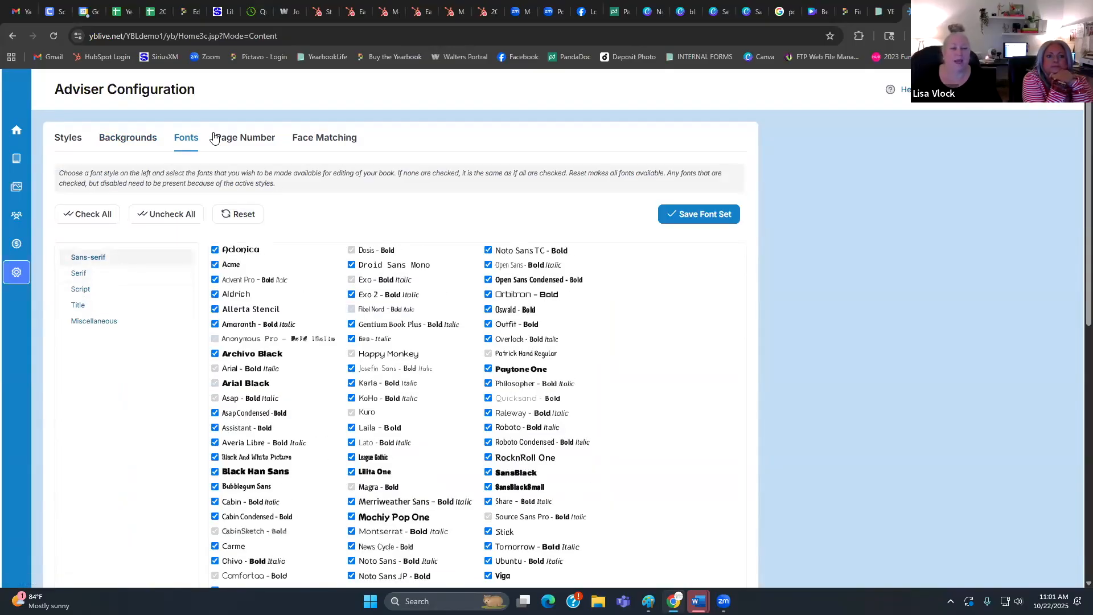
- Try Comic Sans as the page number font and set the font back to Arial
left_click(216, 139)
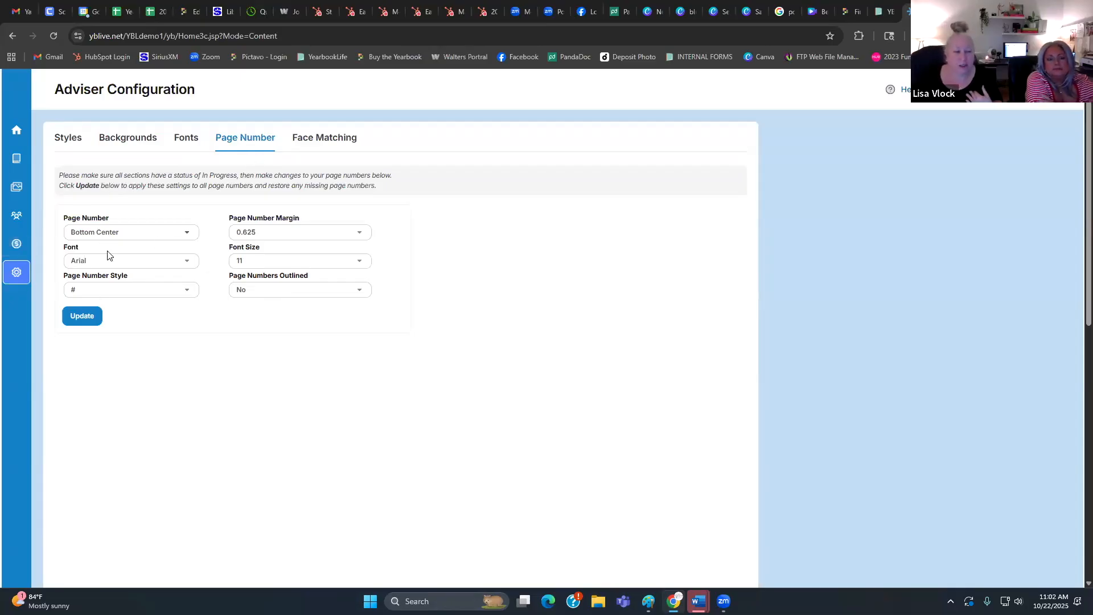
left_click(185, 265)
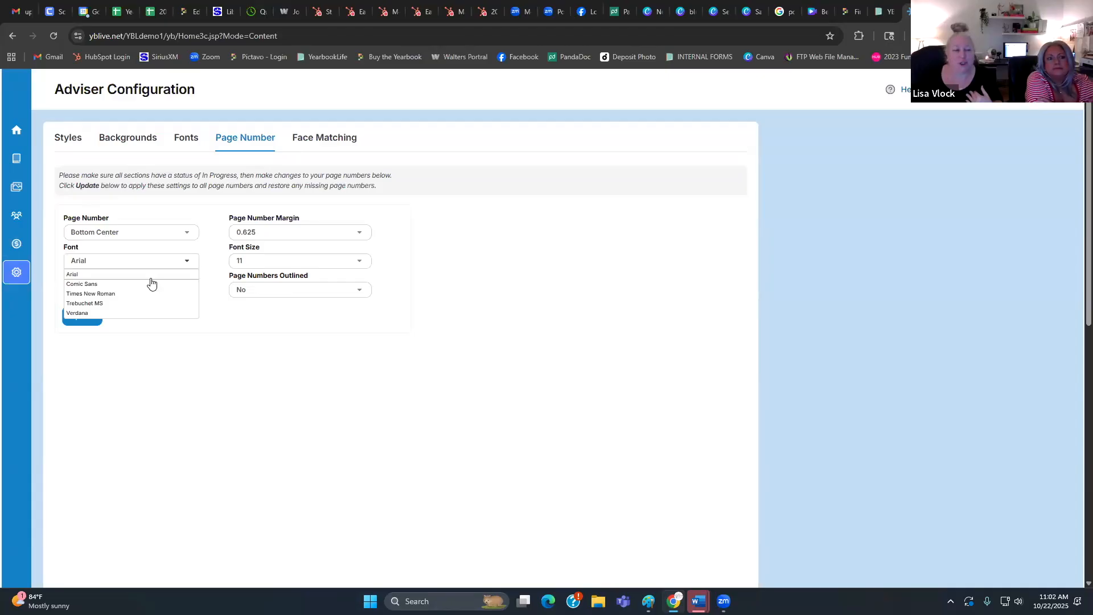
left_click(150, 287)
left_click(91, 320)
left_click(186, 263)
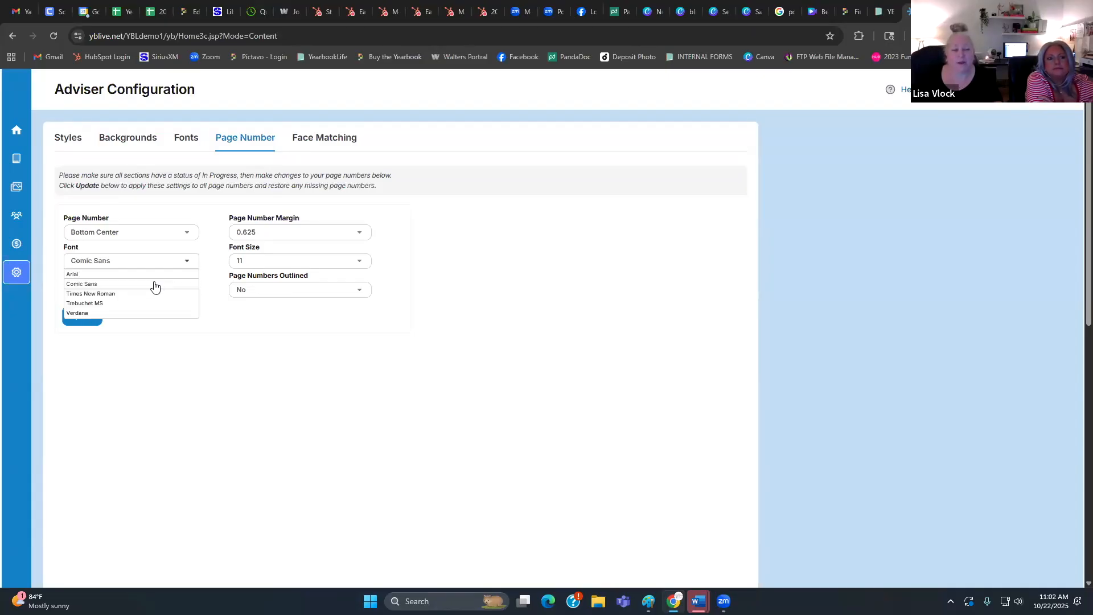
left_click(155, 275)
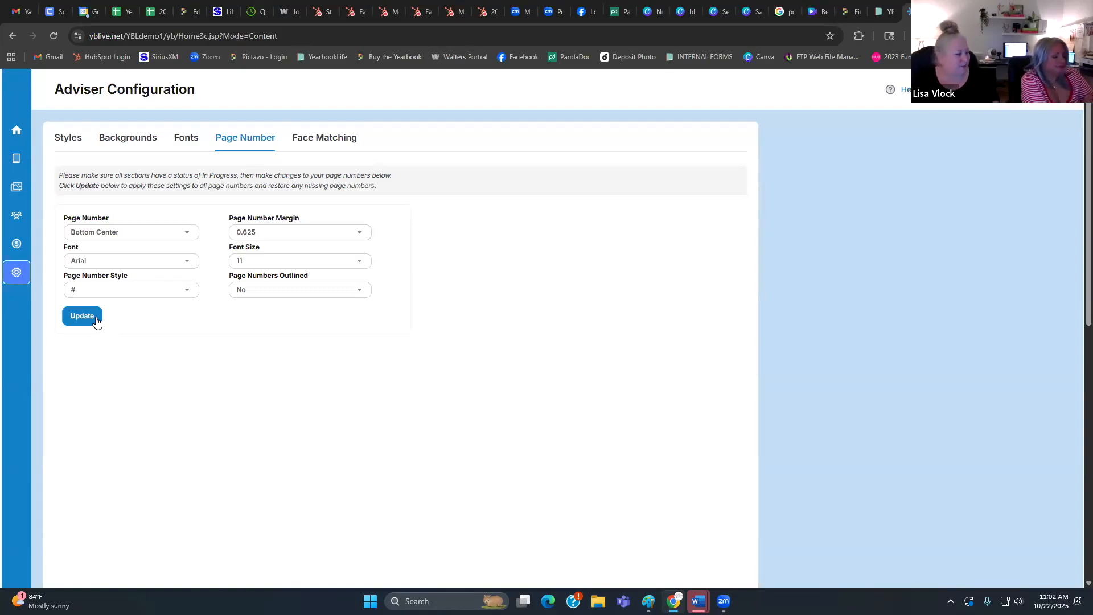
- Check the Face Matching settings, and review the sales summary, sales details and blank offline order form without saving an order
left_click(317, 142)
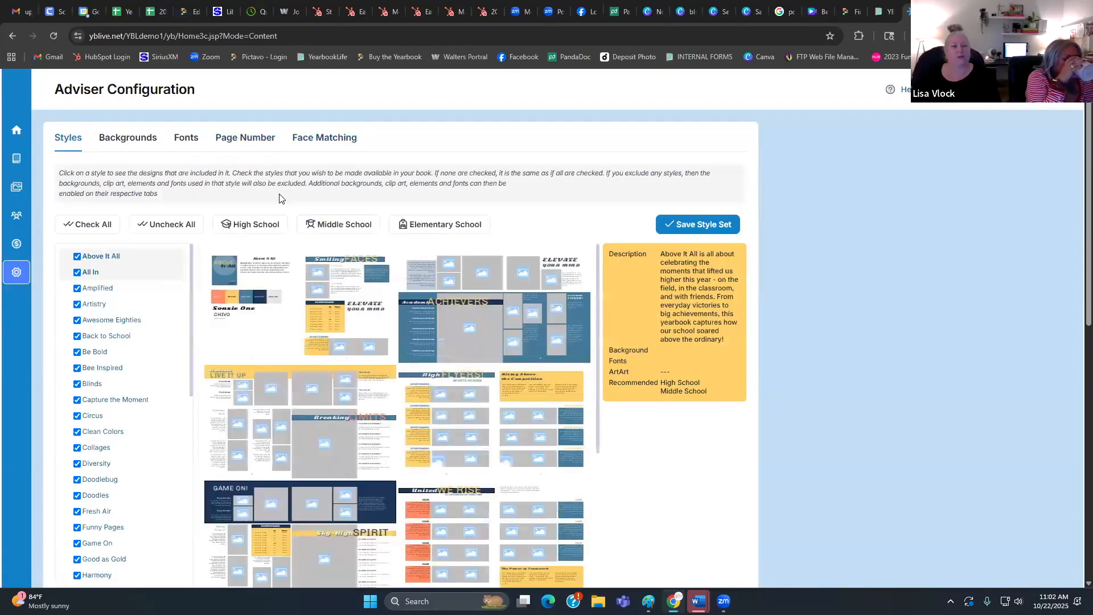
left_click(15, 246)
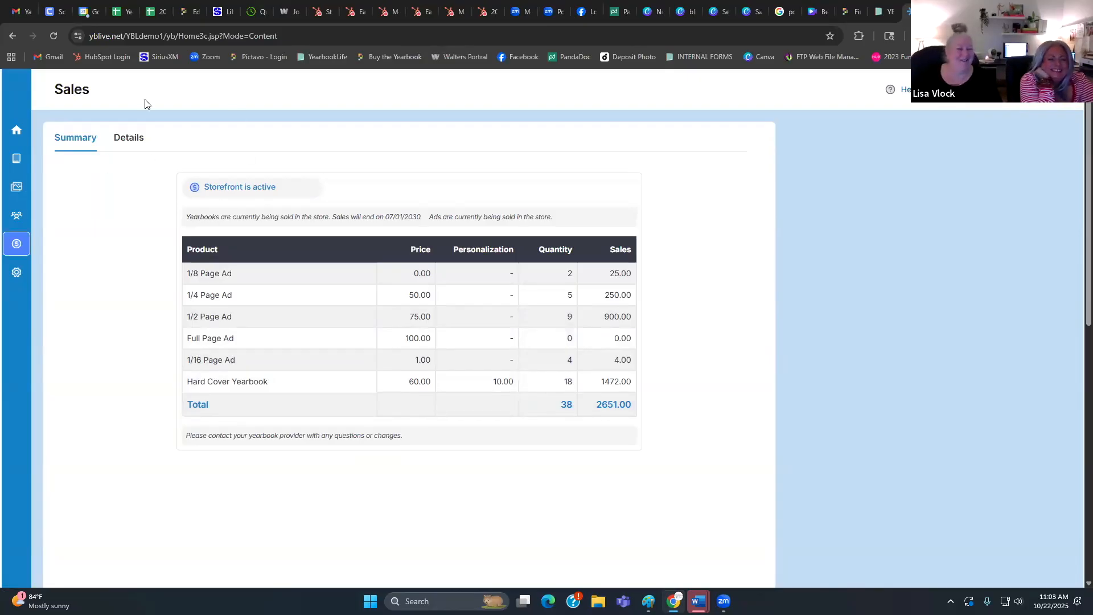
left_click(129, 142)
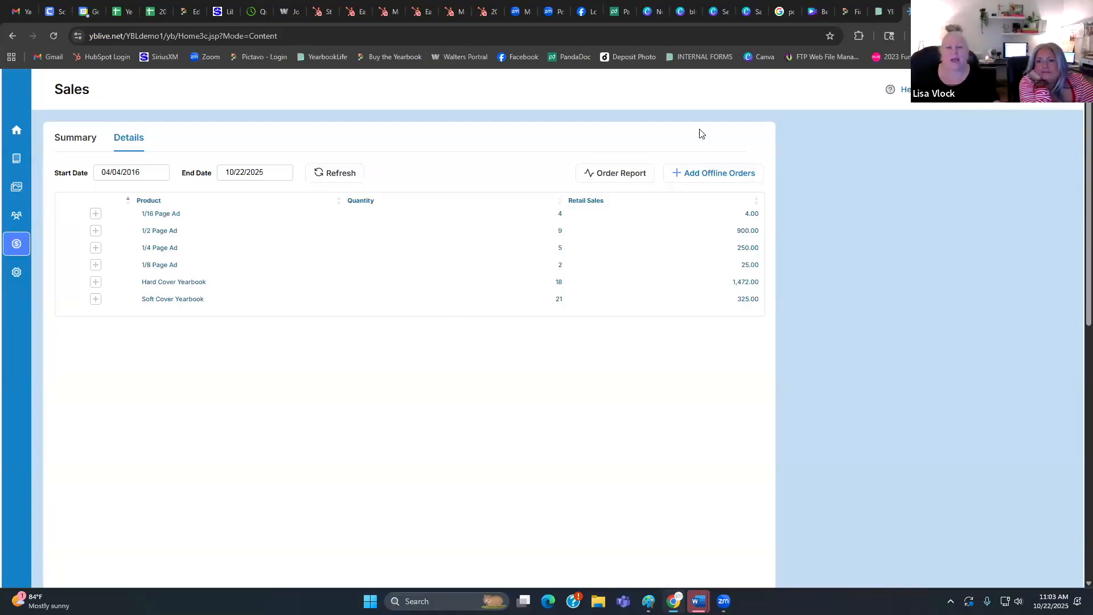
left_click(704, 177)
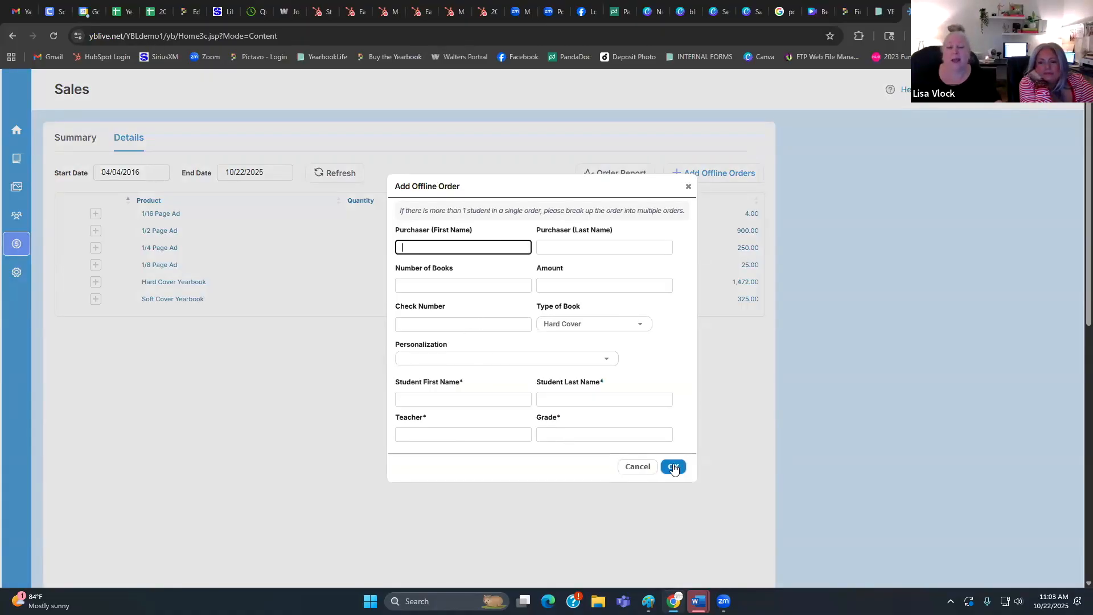
left_click(638, 466)
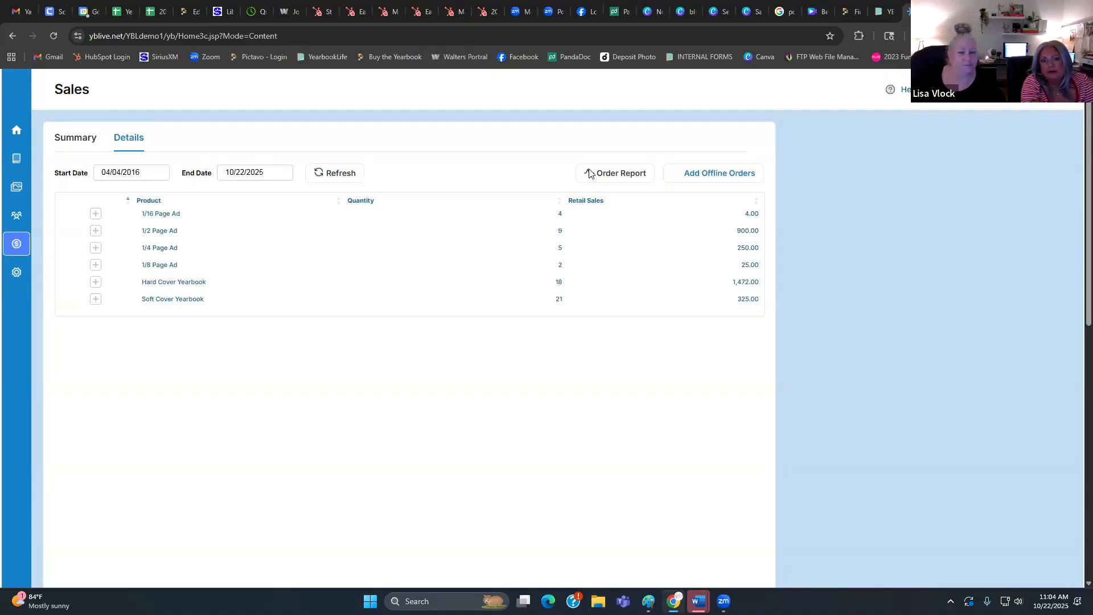
- In the sales order report, search the yearbook orders by a purchaser's first name, and review the product orders
left_click(627, 175)
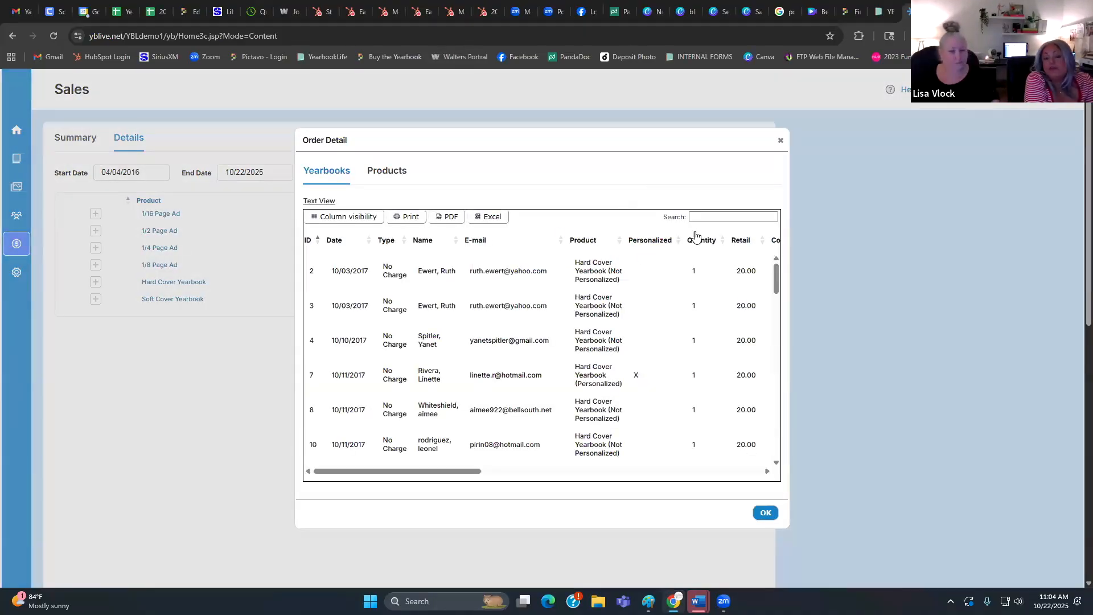
left_click(721, 217)
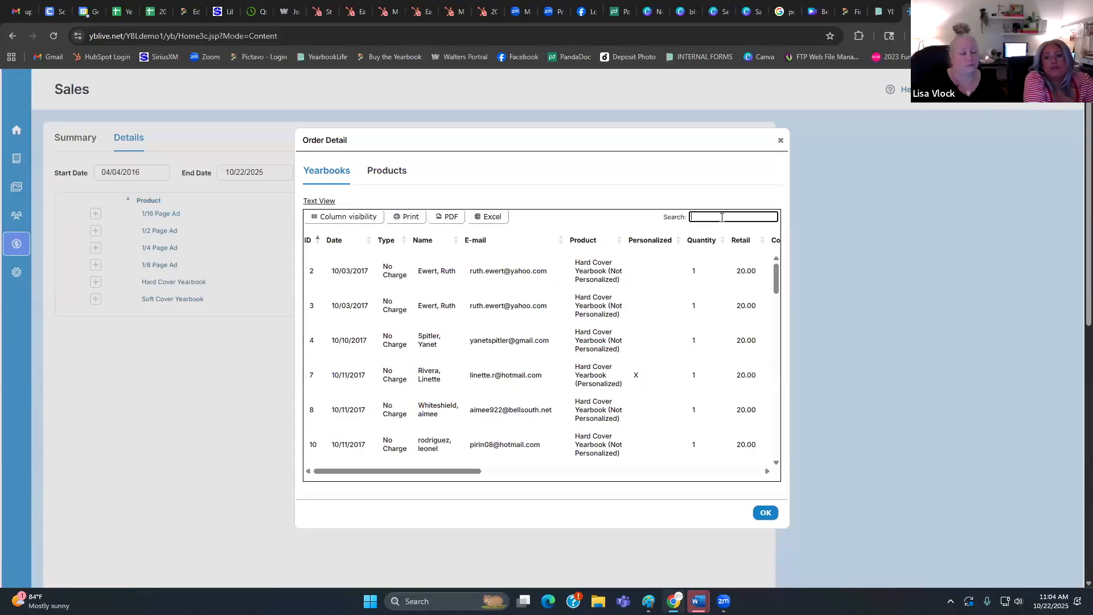
type("kusa")
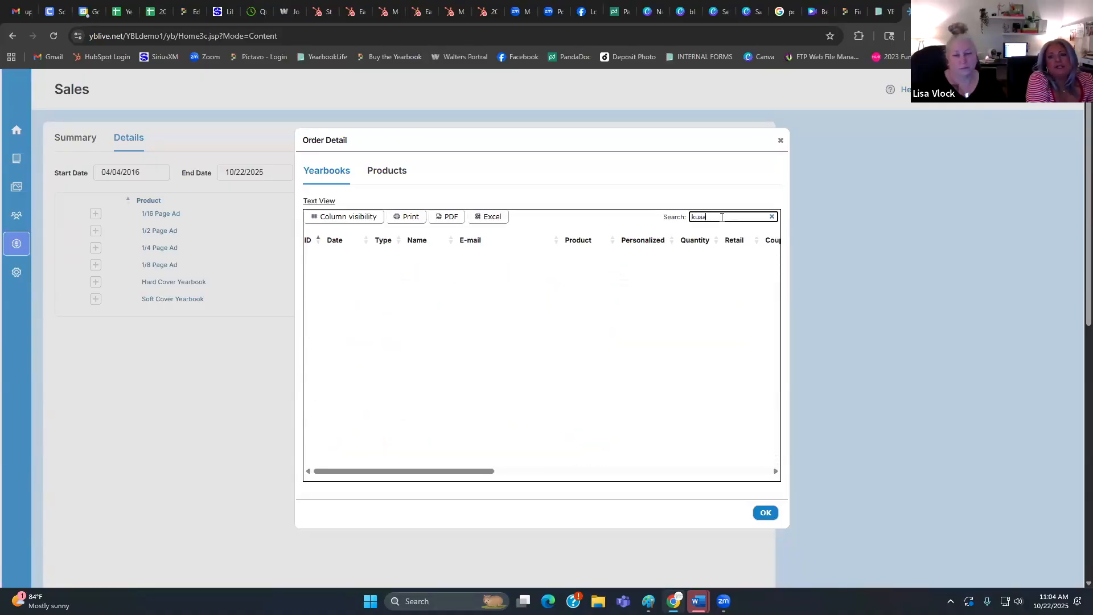
key("F11")
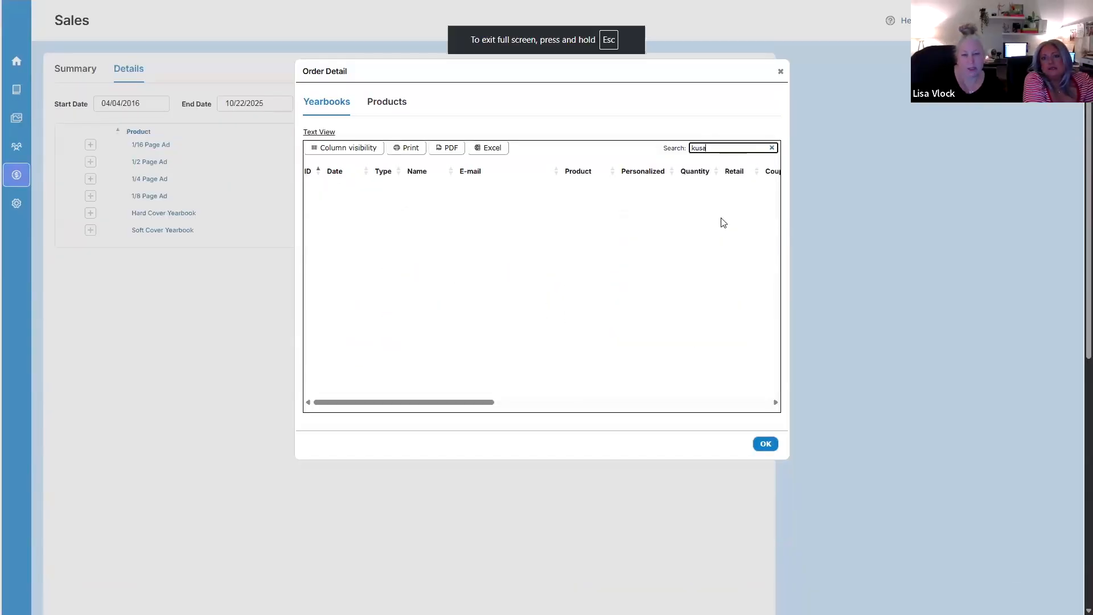
key("BackSpace")
key("BackSpace")
key("BackSpace")
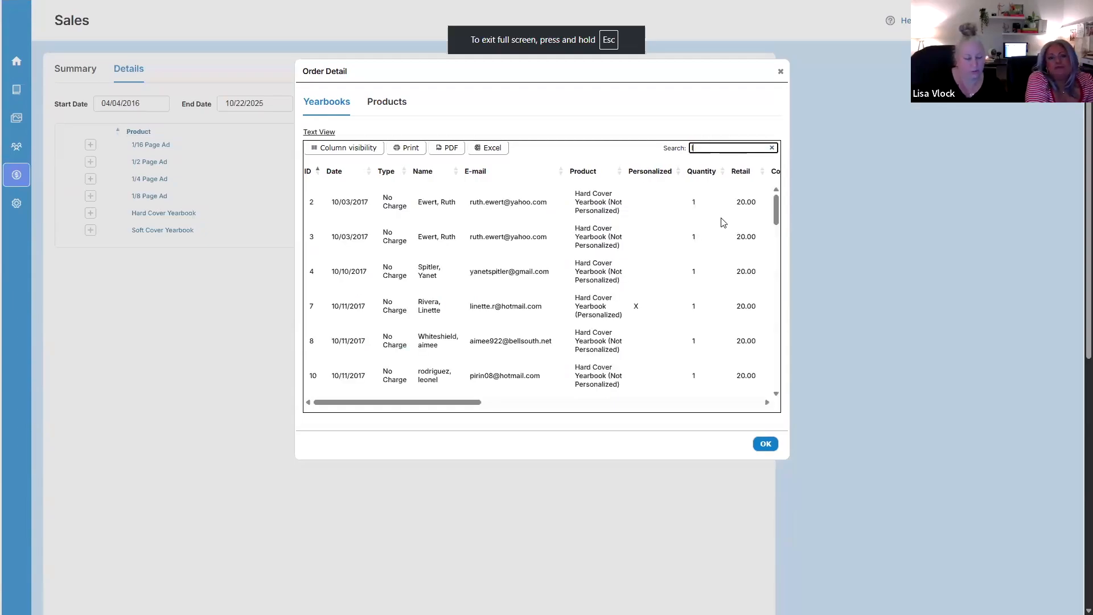
type("lisa")
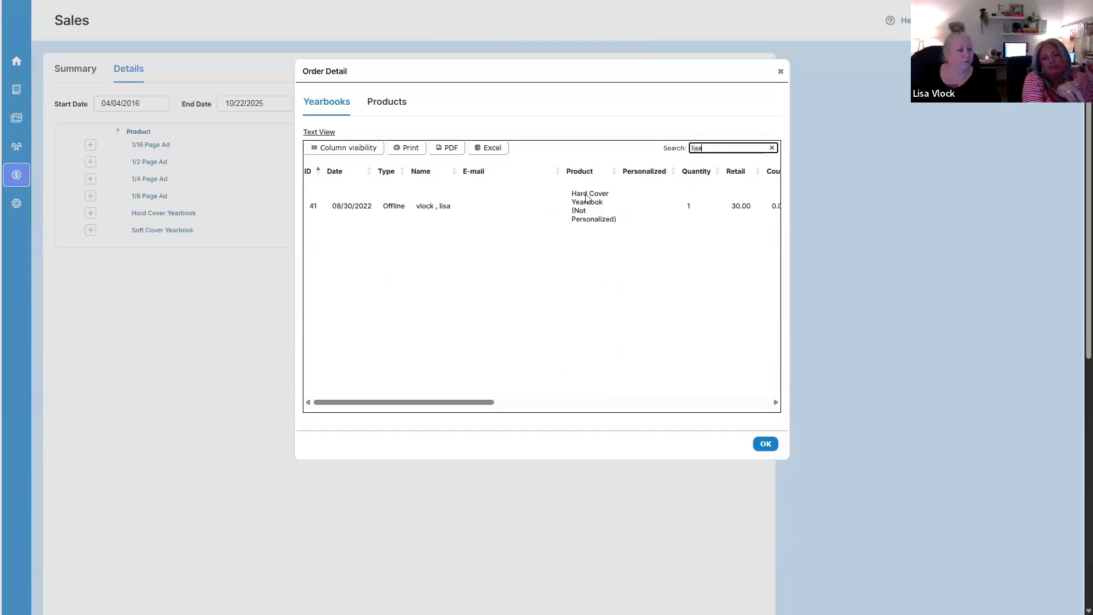
left_click(375, 105)
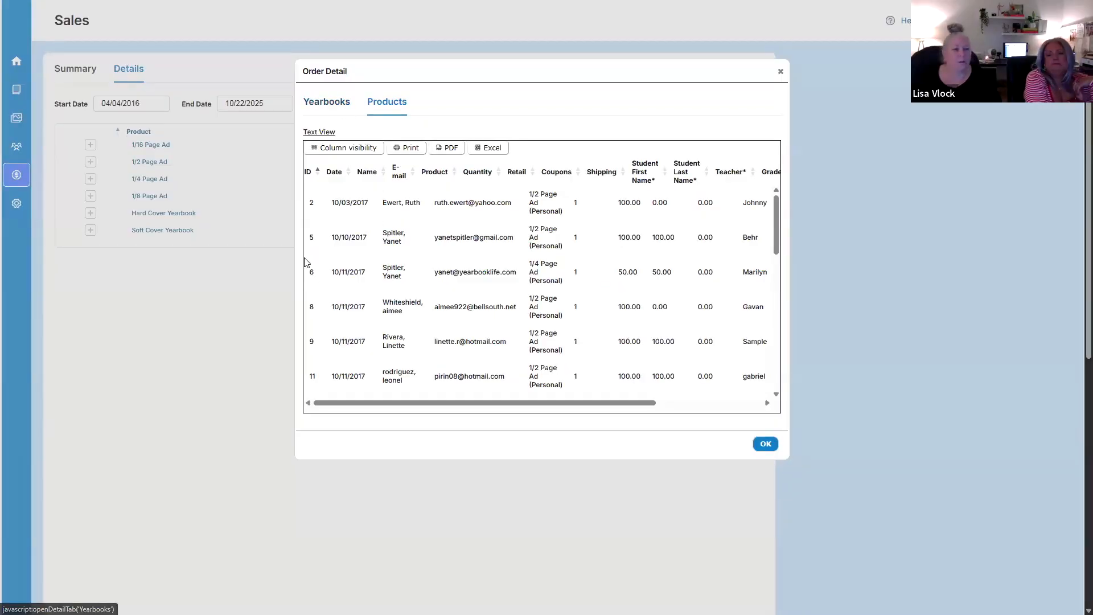
left_click(780, 72)
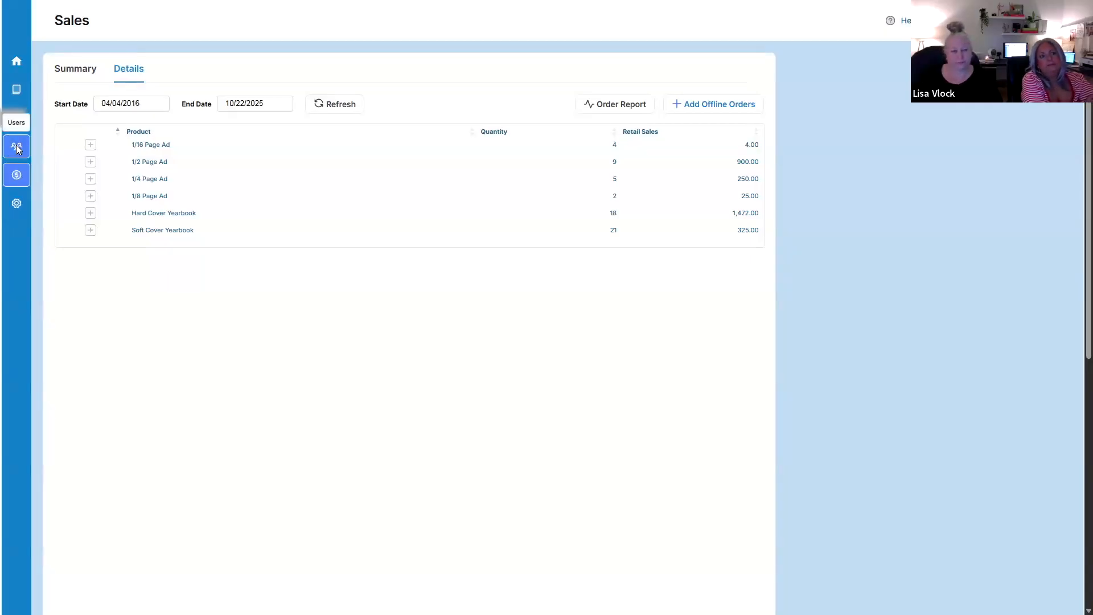
- Examine the user list and the new-user form with its available roles, and cancel without adding anyone
left_click(17, 149)
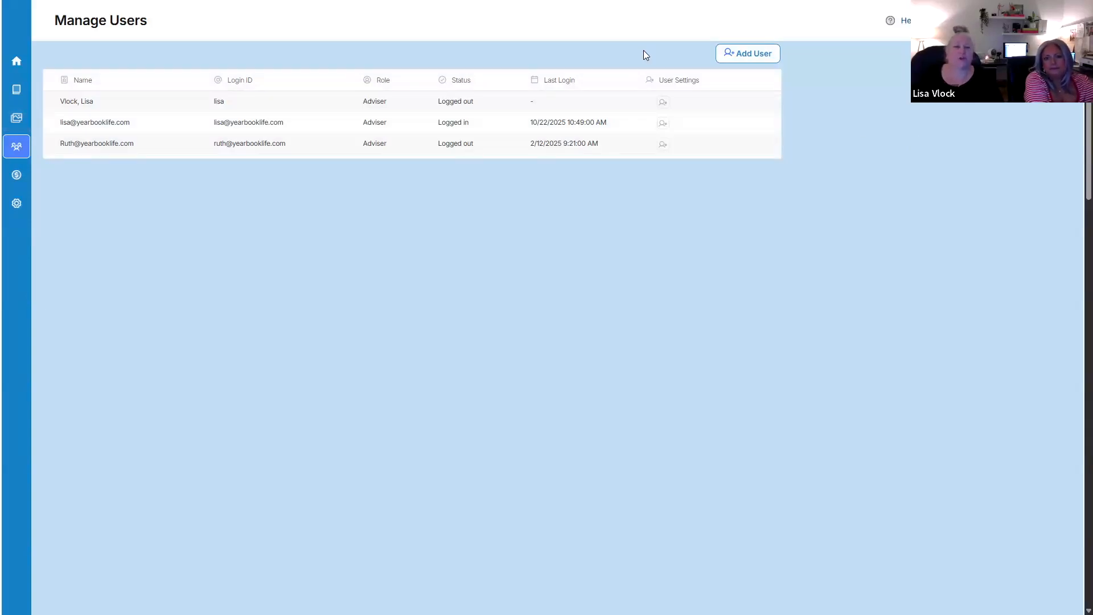
left_click(750, 55)
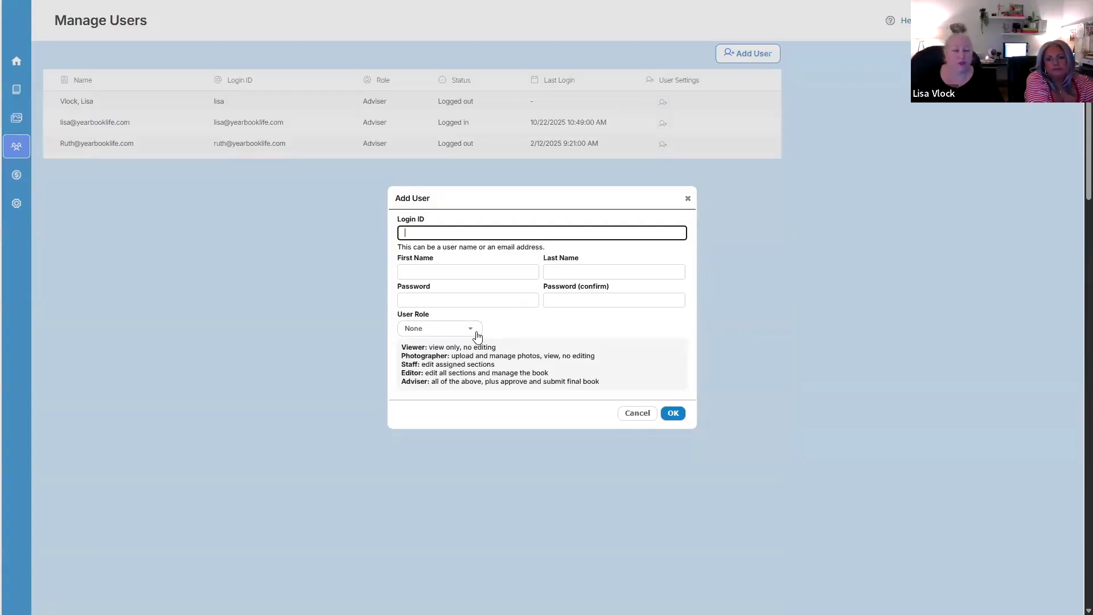
left_click(472, 330)
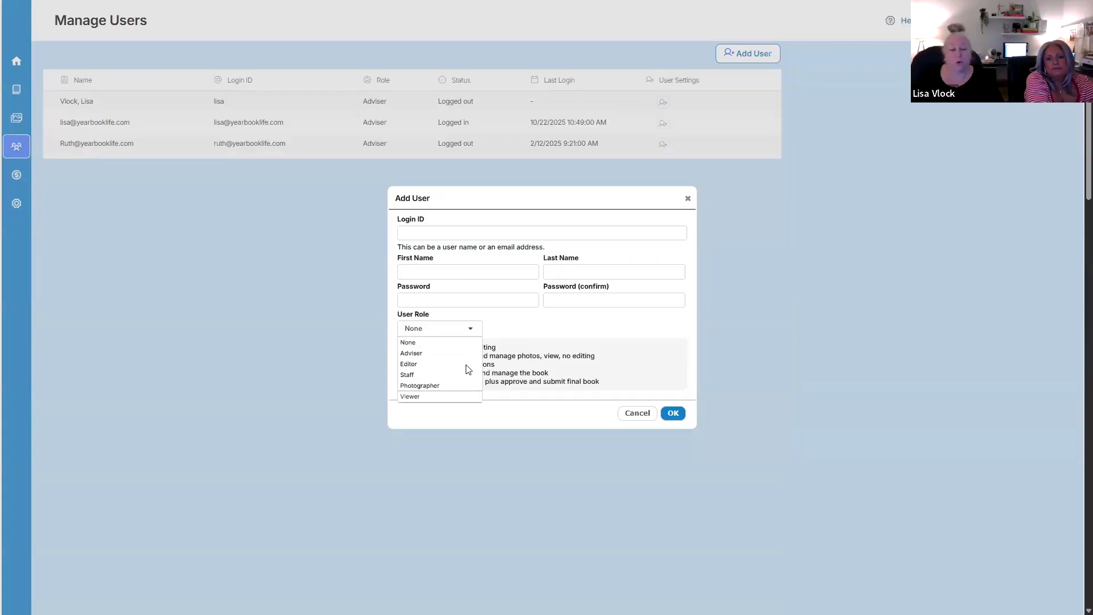
left_click(520, 329)
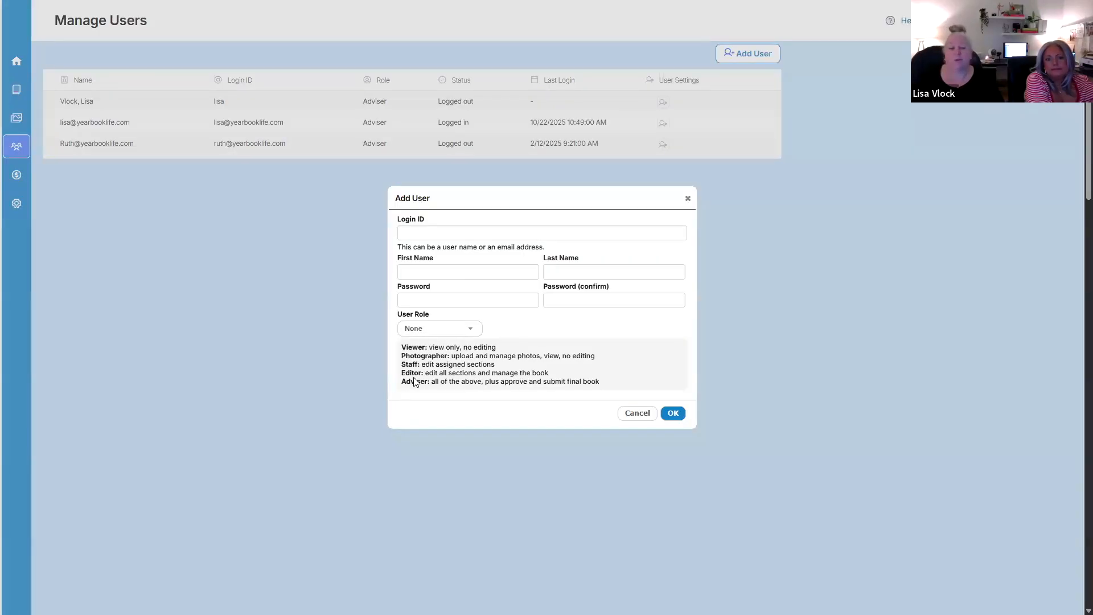
left_click(639, 416)
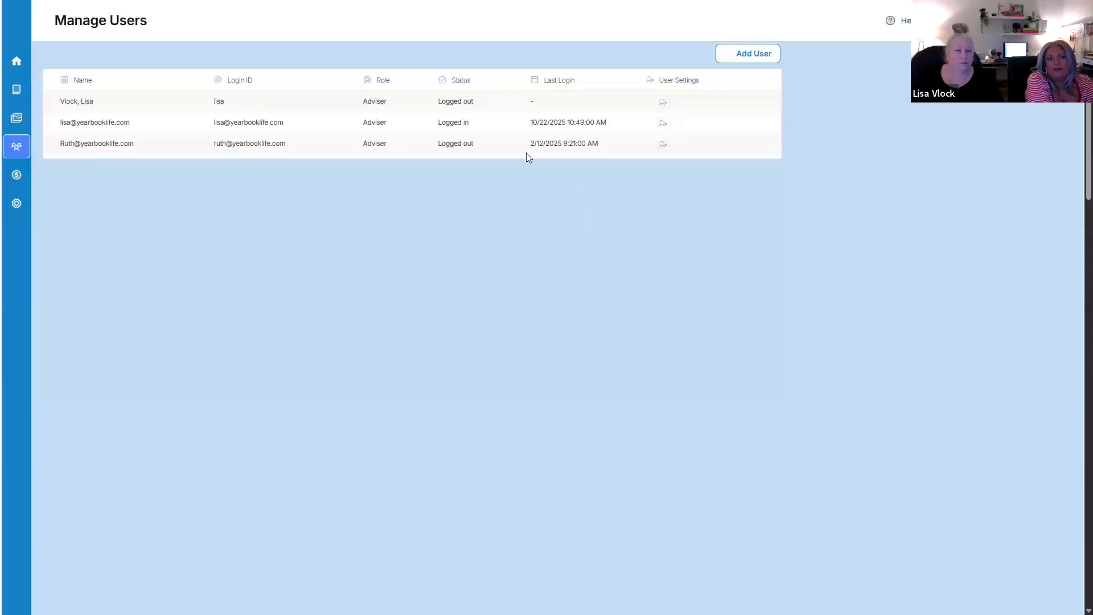
- Examine the third listed user's update form, including the role options and section check-in history, and cancel without changes
left_click(663, 144)
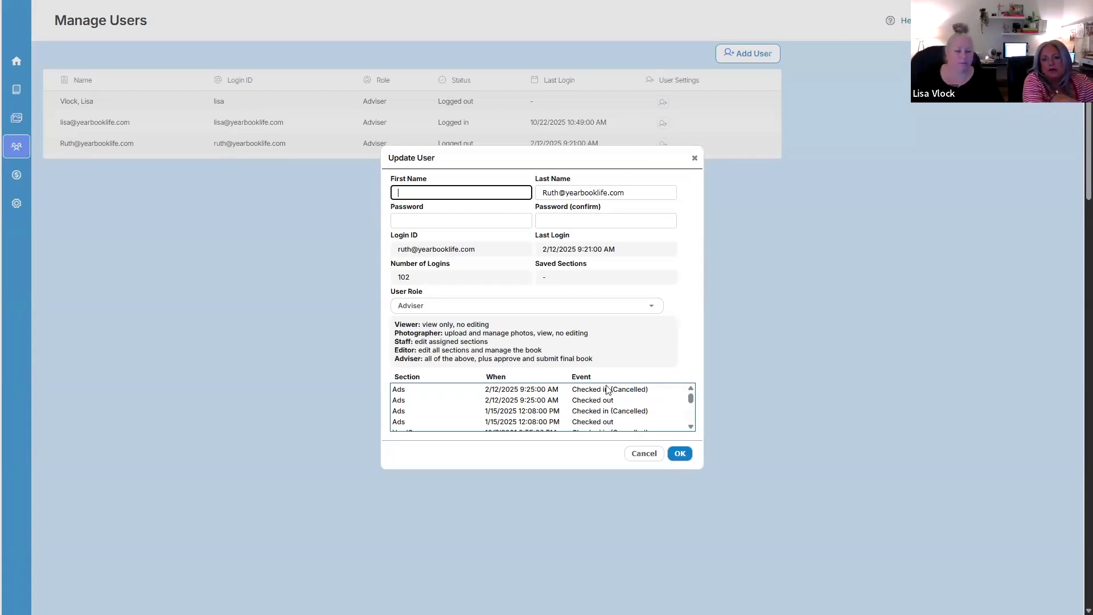
scroll(604, 388, "down", 5)
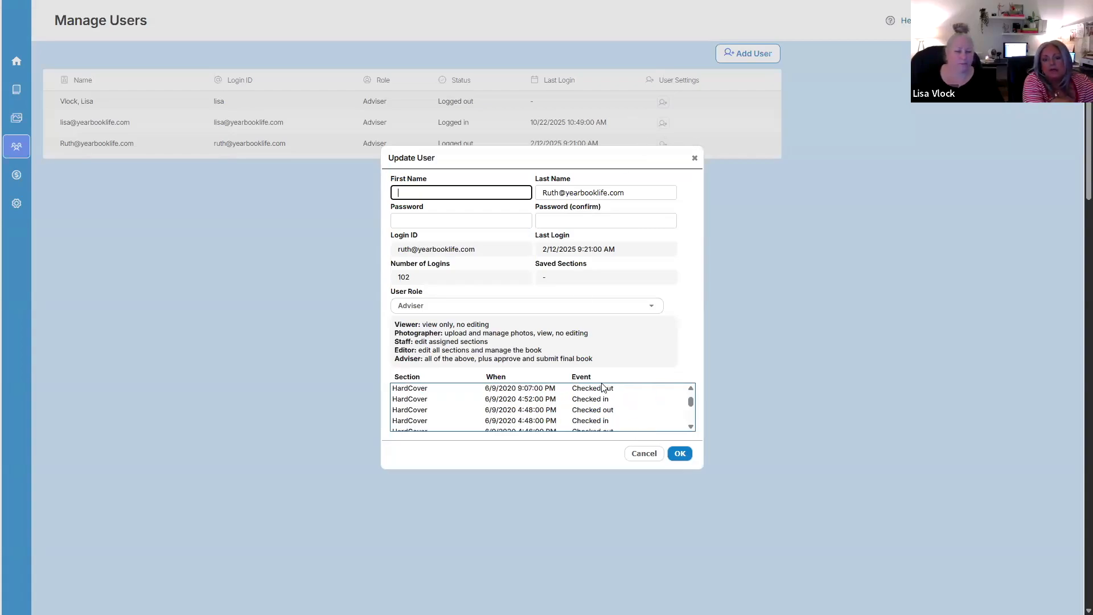
left_click(615, 309)
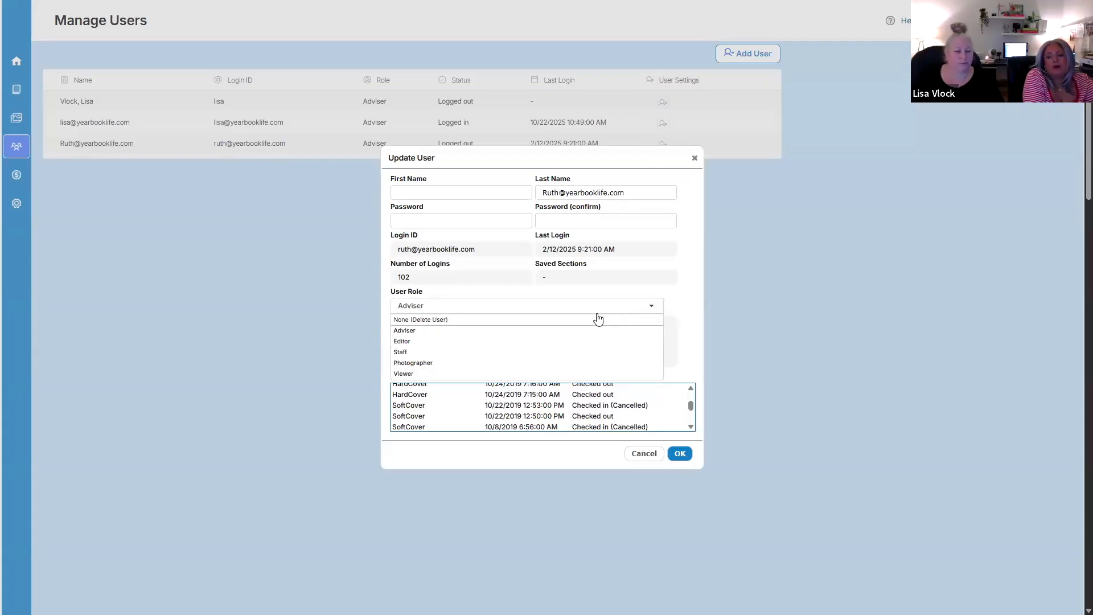
left_click(687, 310)
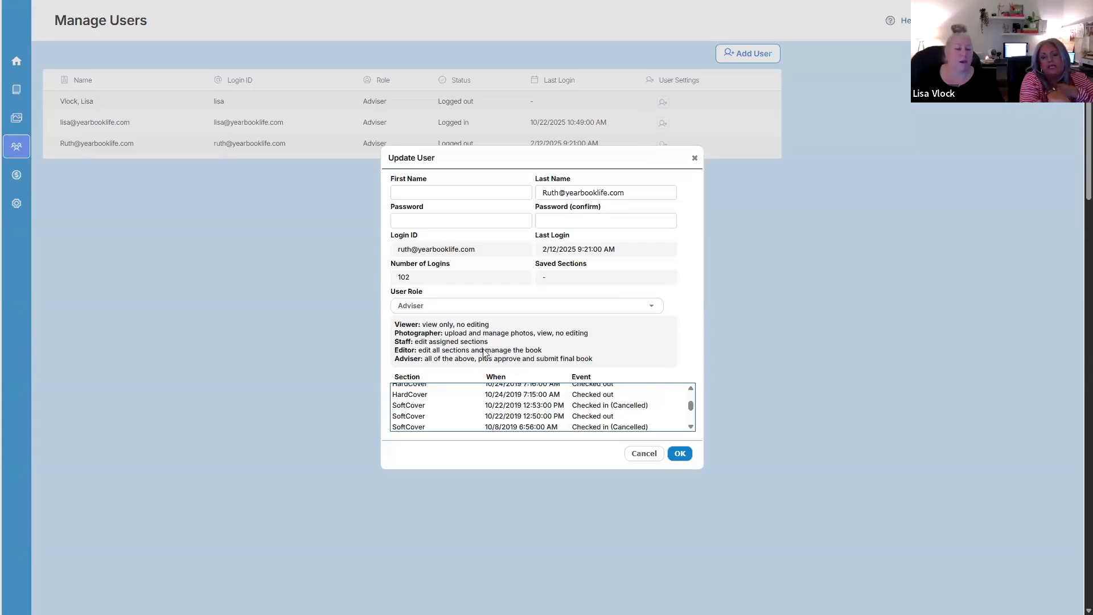
scroll(469, 404, "up", 5)
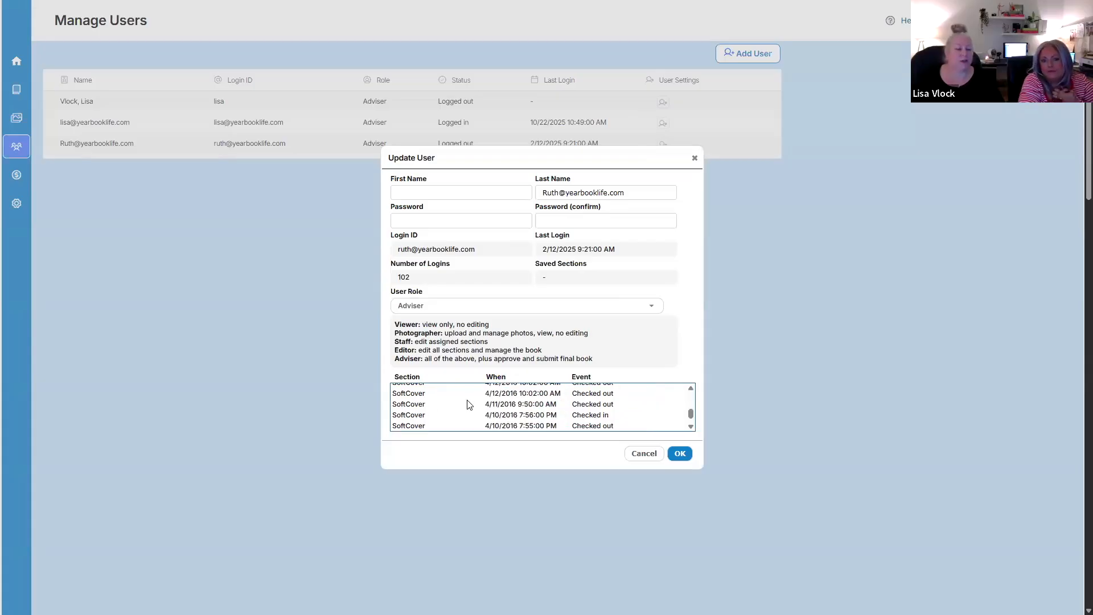
left_click(641, 453)
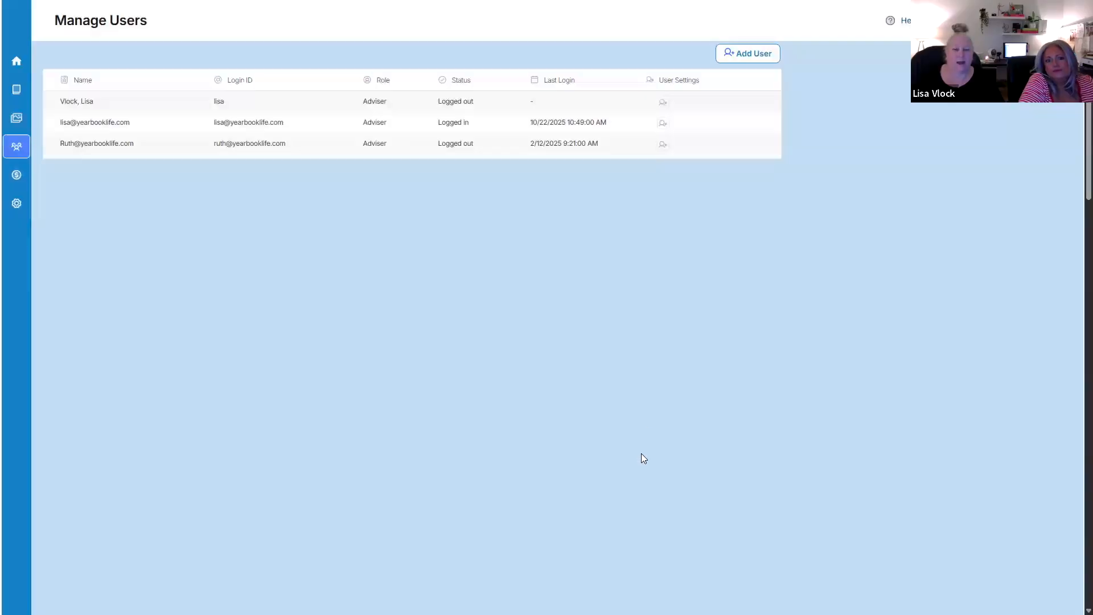
left_click(663, 146)
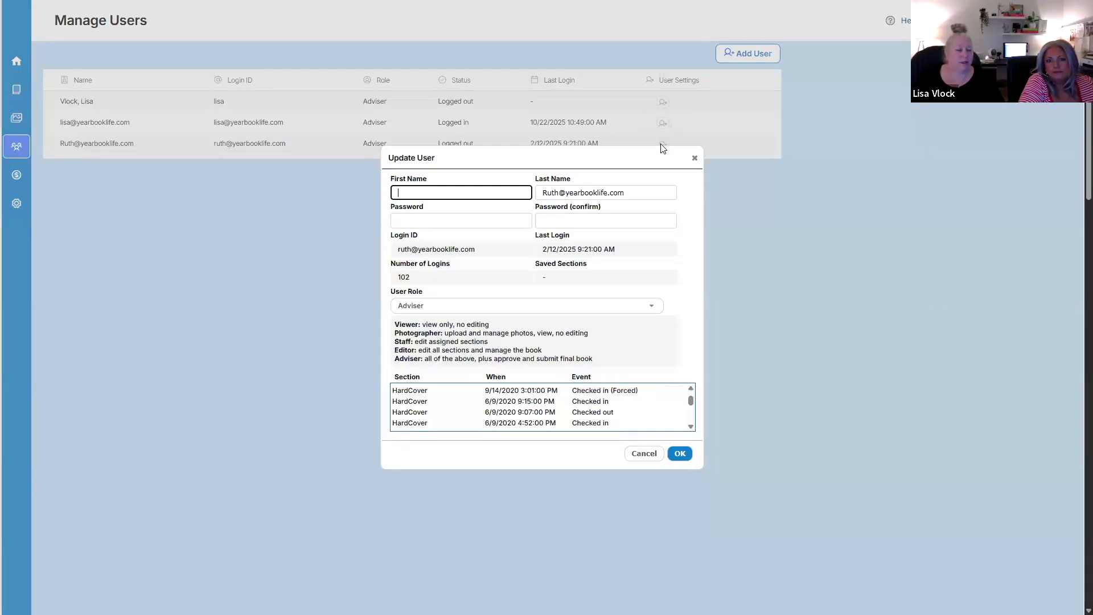
left_click(635, 454)
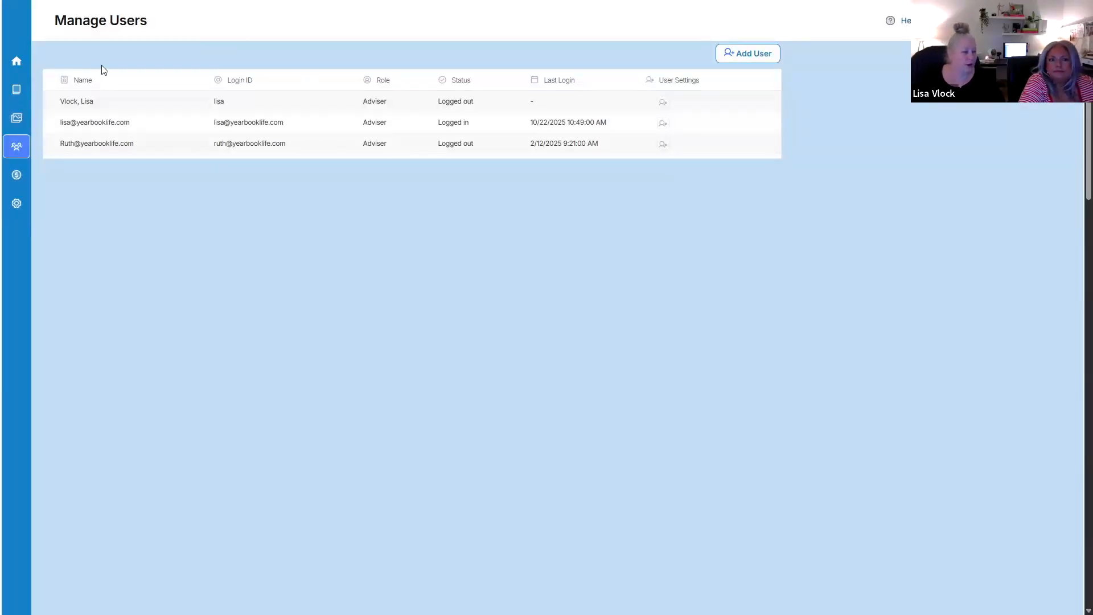
- Create a candids photo folder named sports, and check its rename option without changing the name
left_click(19, 124)
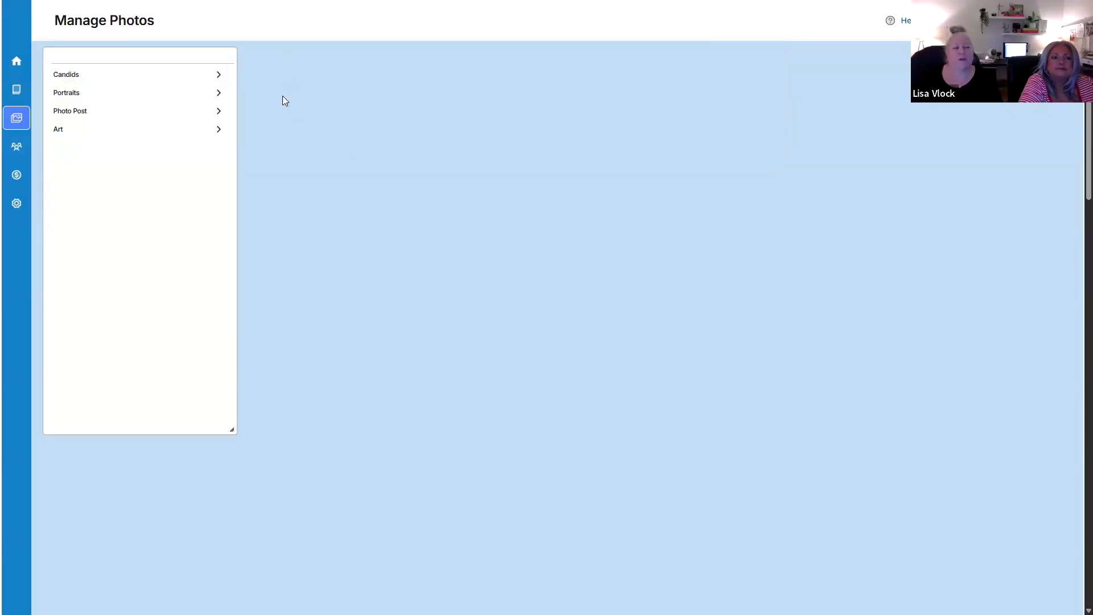
left_click(216, 76)
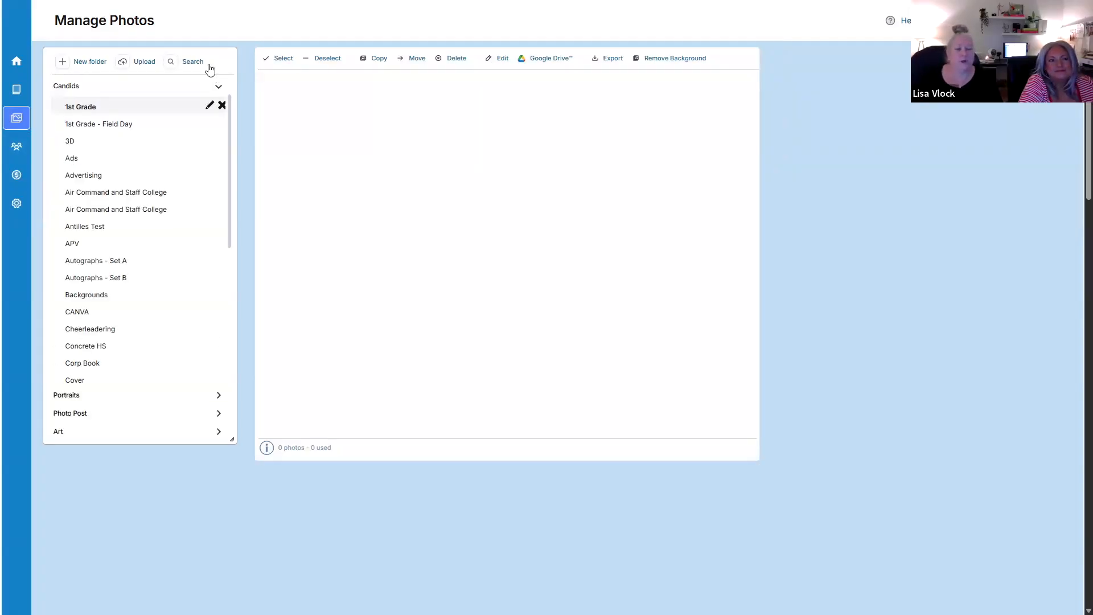
left_click(89, 62)
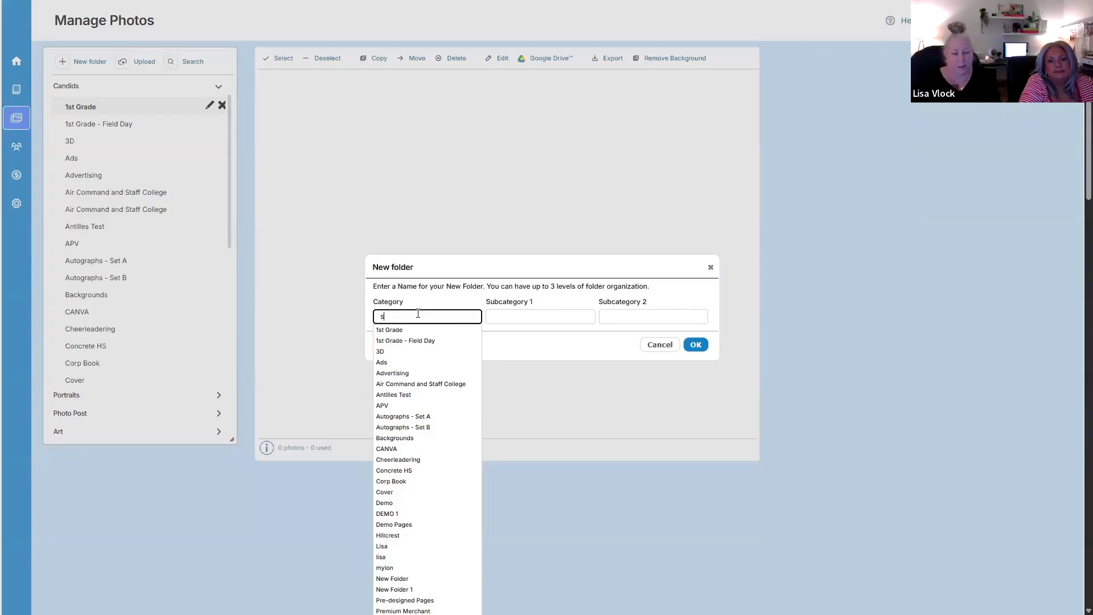
type("s")
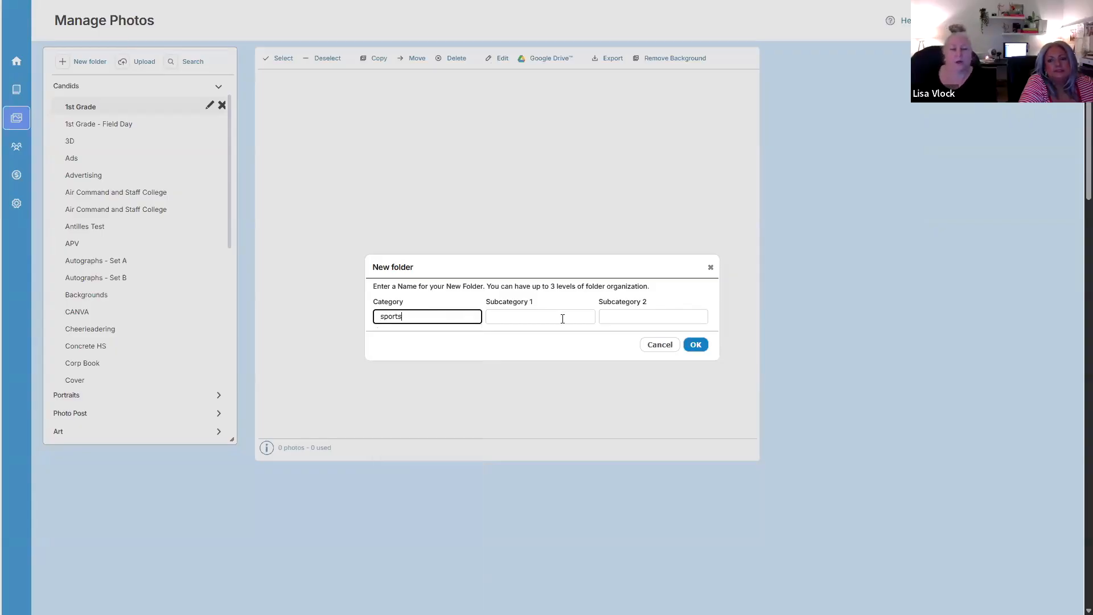
left_click(693, 346)
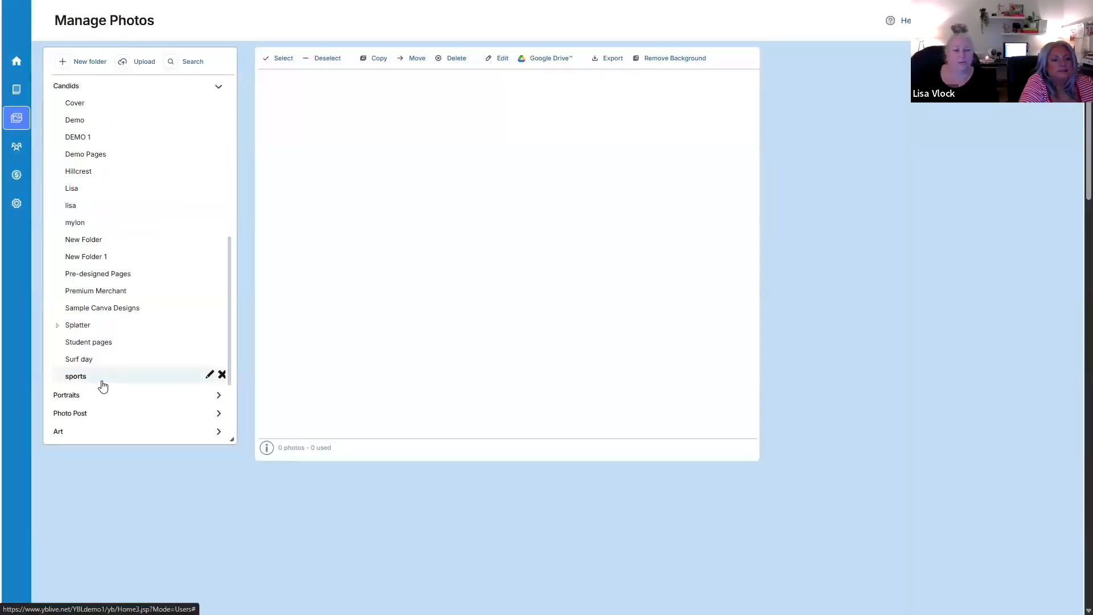
left_click(209, 376)
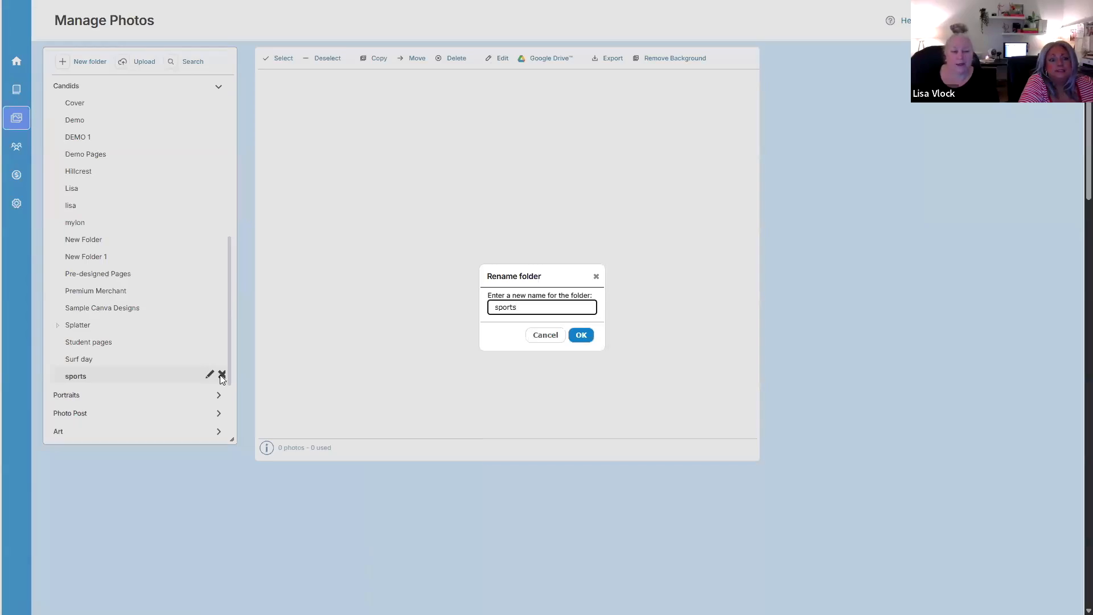
left_click(545, 337)
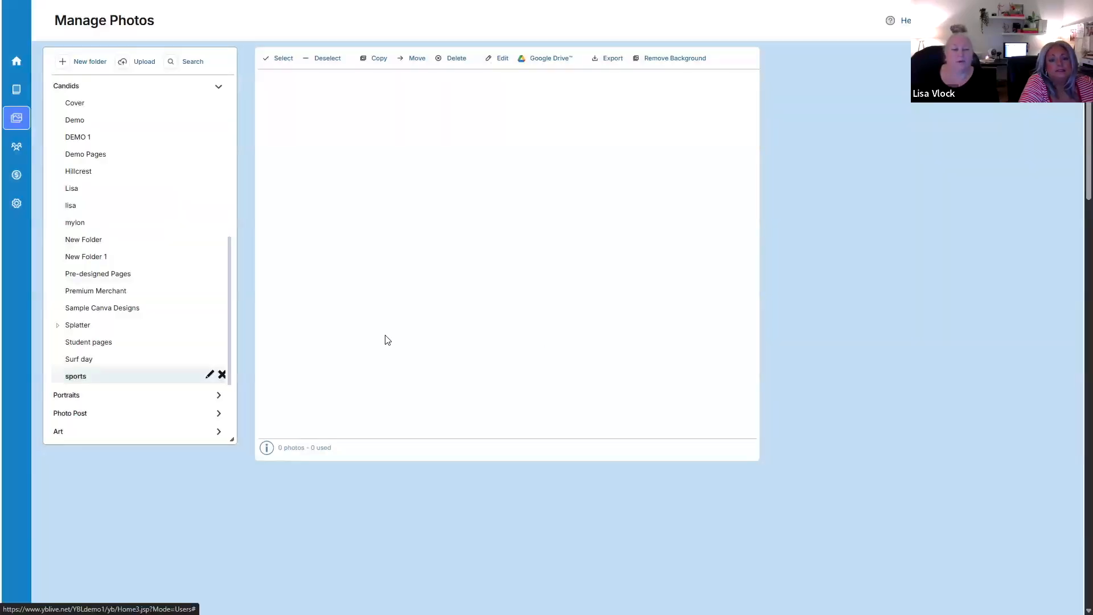
- Upload the image Untitled design (7) from the desktop's baseball folder to the sports folder, and decline uploading more
left_click(145, 63)
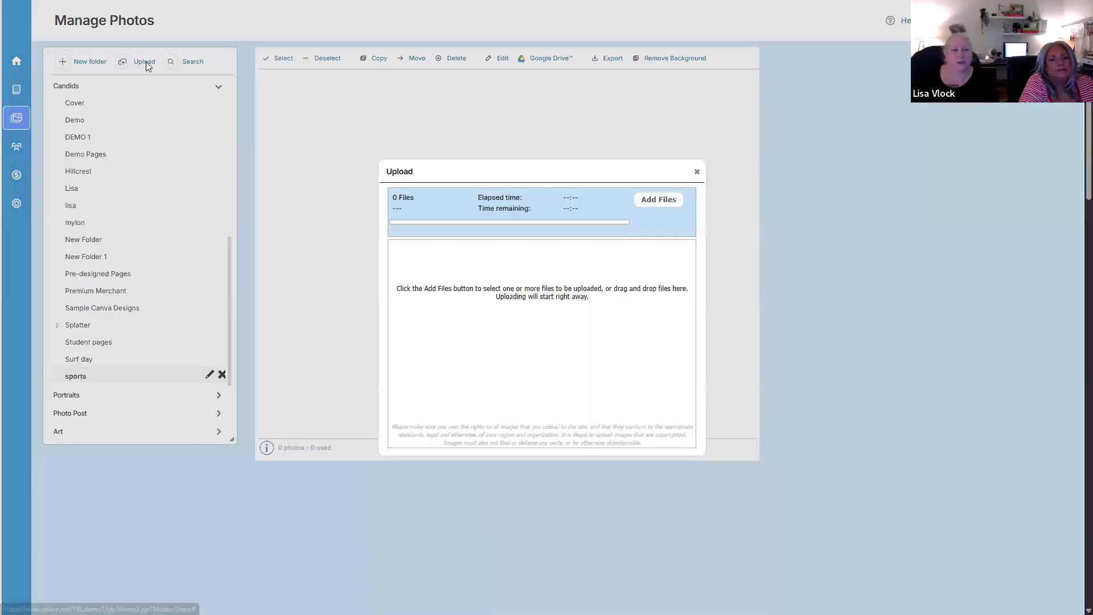
left_click(660, 200)
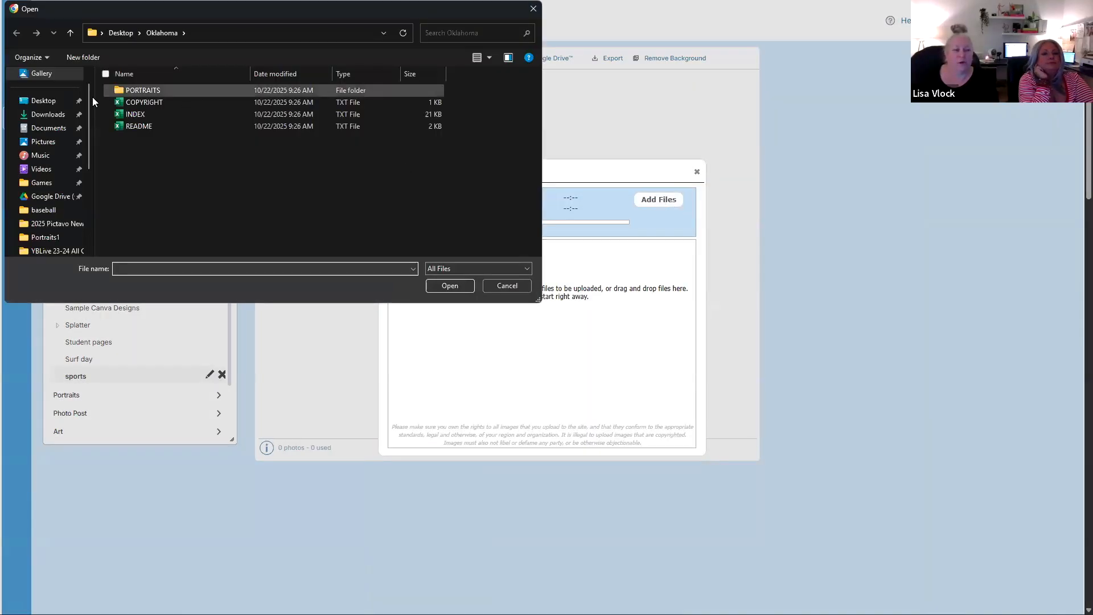
left_click(52, 105)
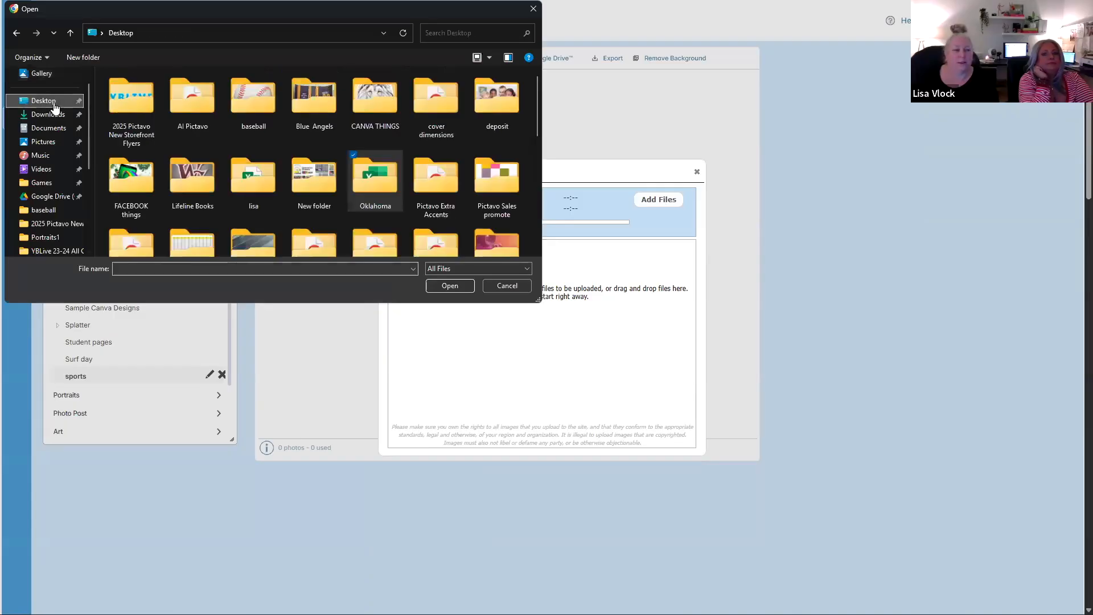
double_click(252, 101)
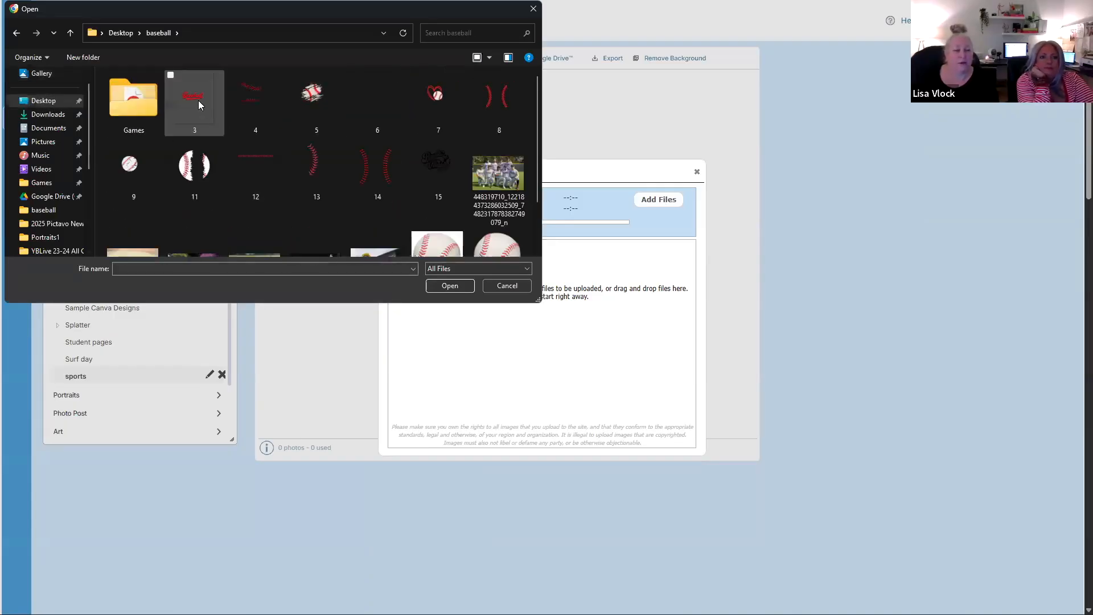
scroll(354, 188, "down", 1)
left_click(437, 203)
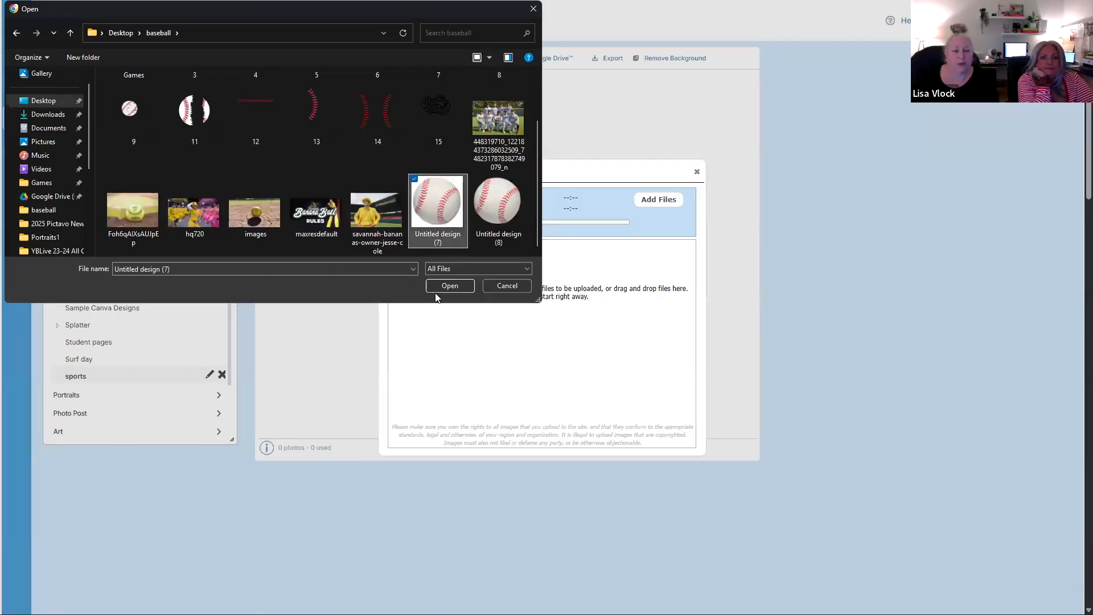
left_click(443, 289)
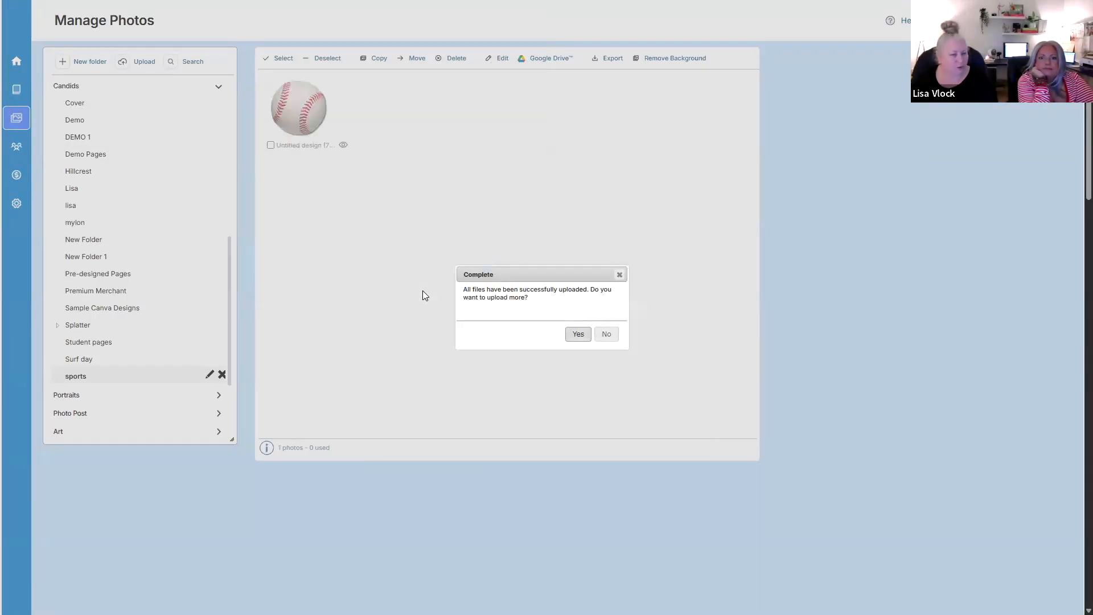
left_click(620, 275)
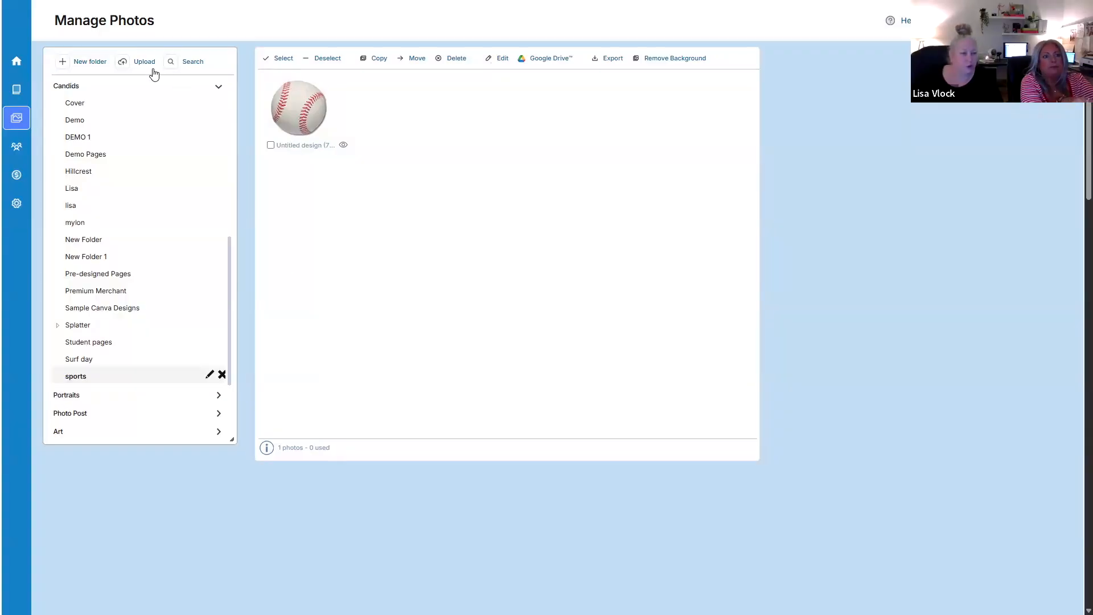
- Upload the image Untitled design (8) from the baseball folder to the sports folder, and close the completion notice
left_click(143, 62)
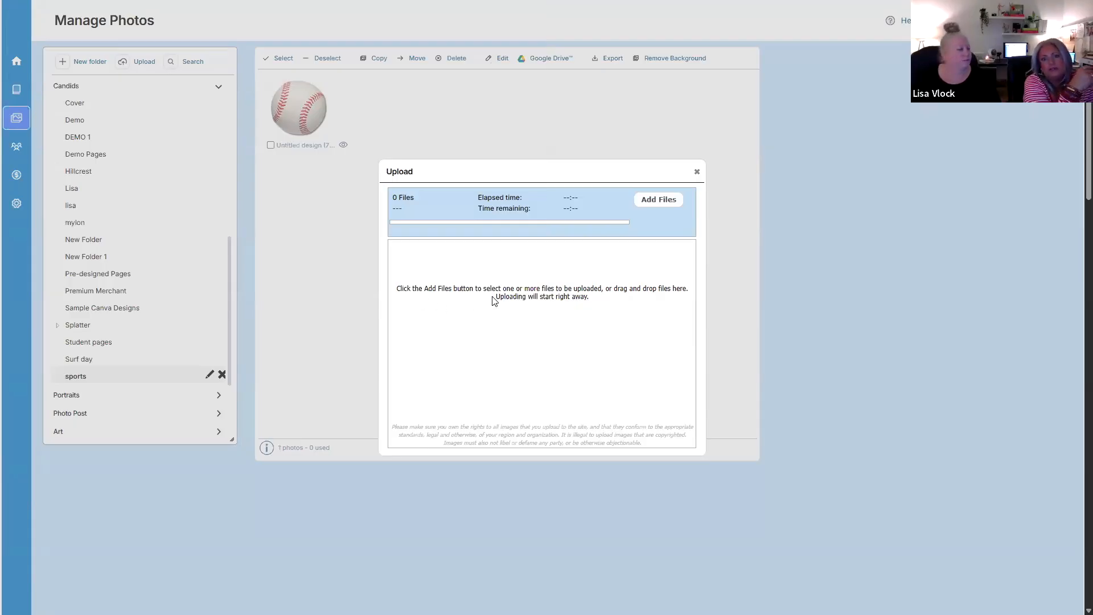
left_click(653, 199)
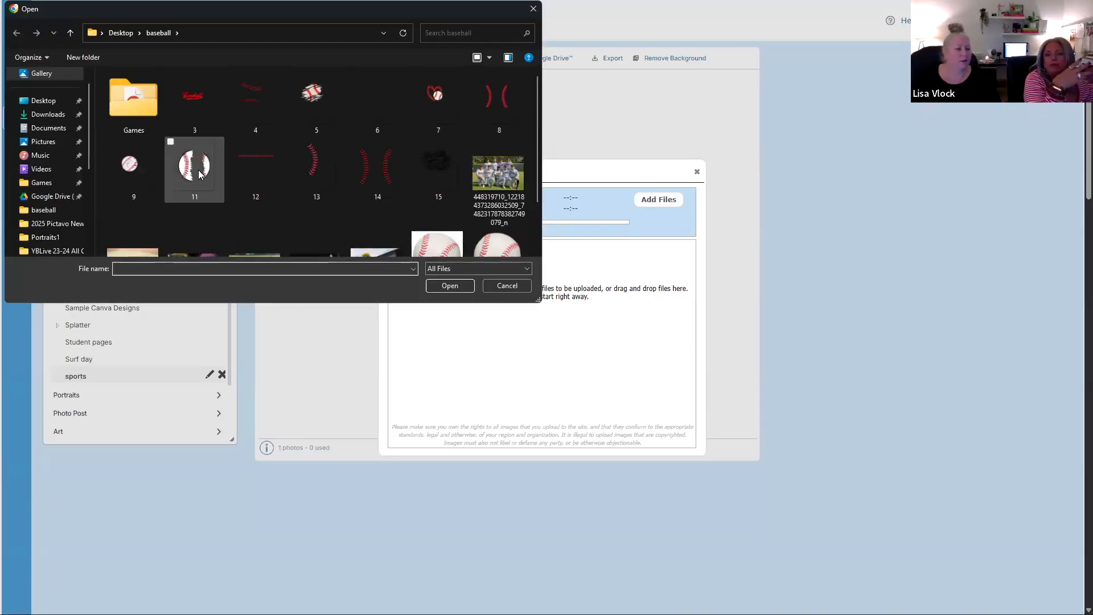
scroll(342, 160, "down", 1)
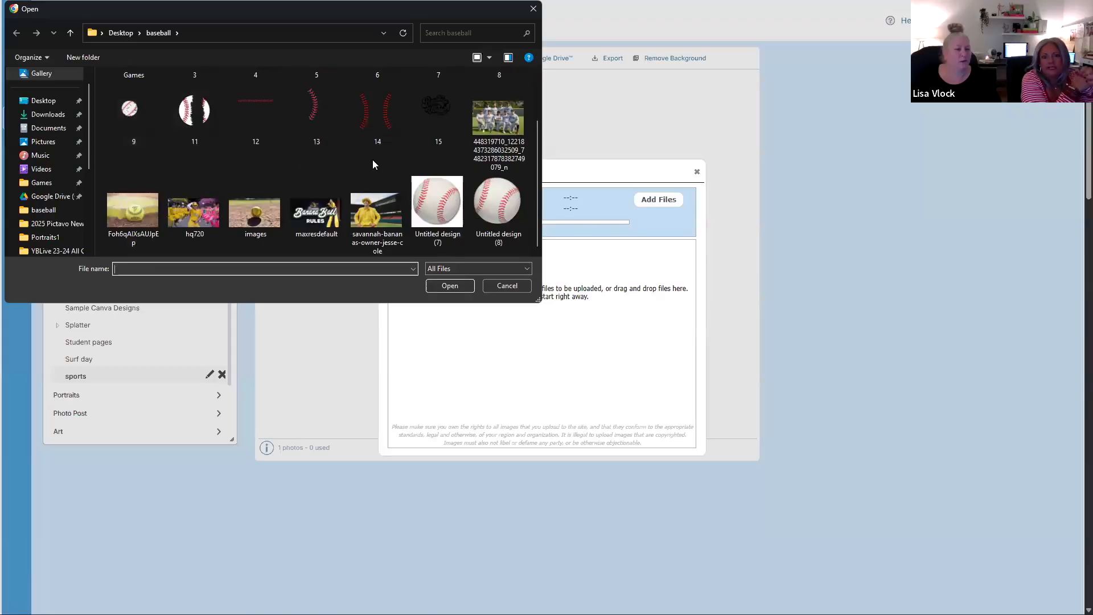
left_click(438, 202)
left_click(450, 286)
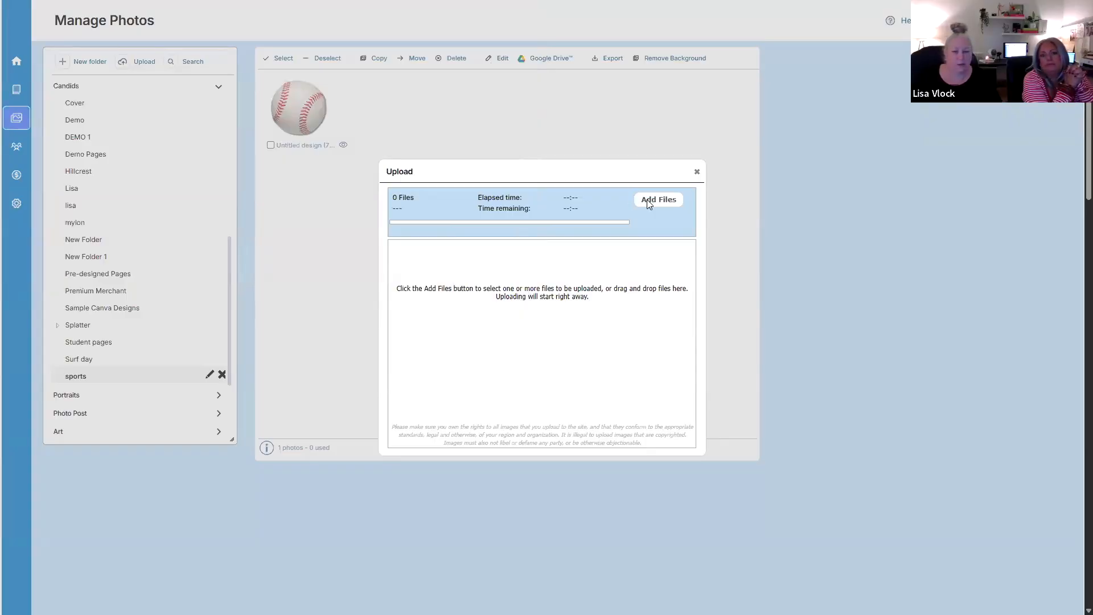
left_click(511, 240)
scroll(455, 239, "down", 1)
left_click(493, 209)
left_click(450, 286)
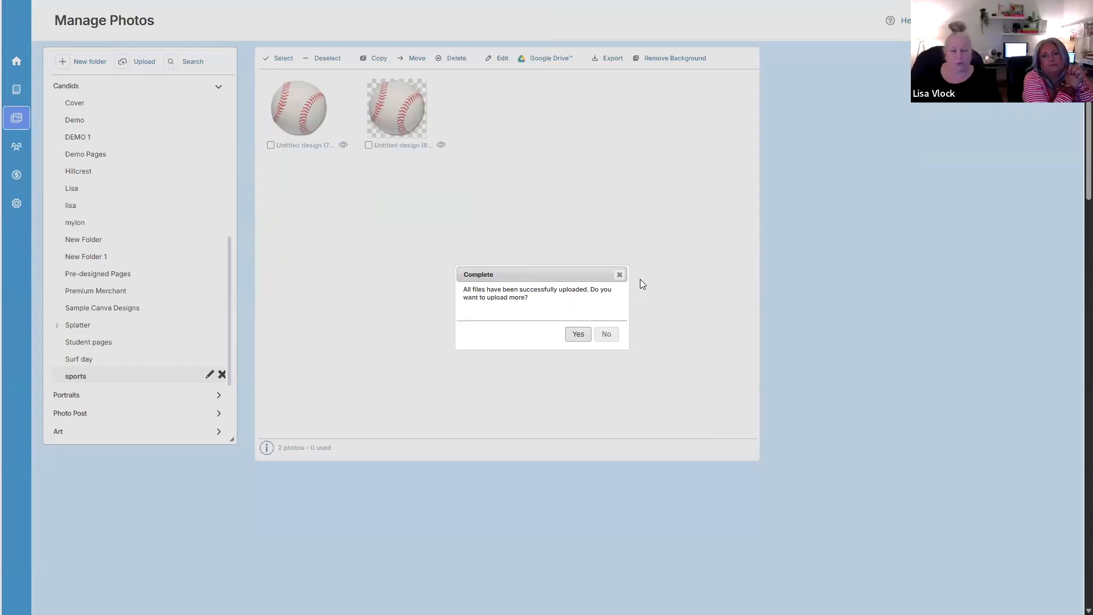
left_click(620, 275)
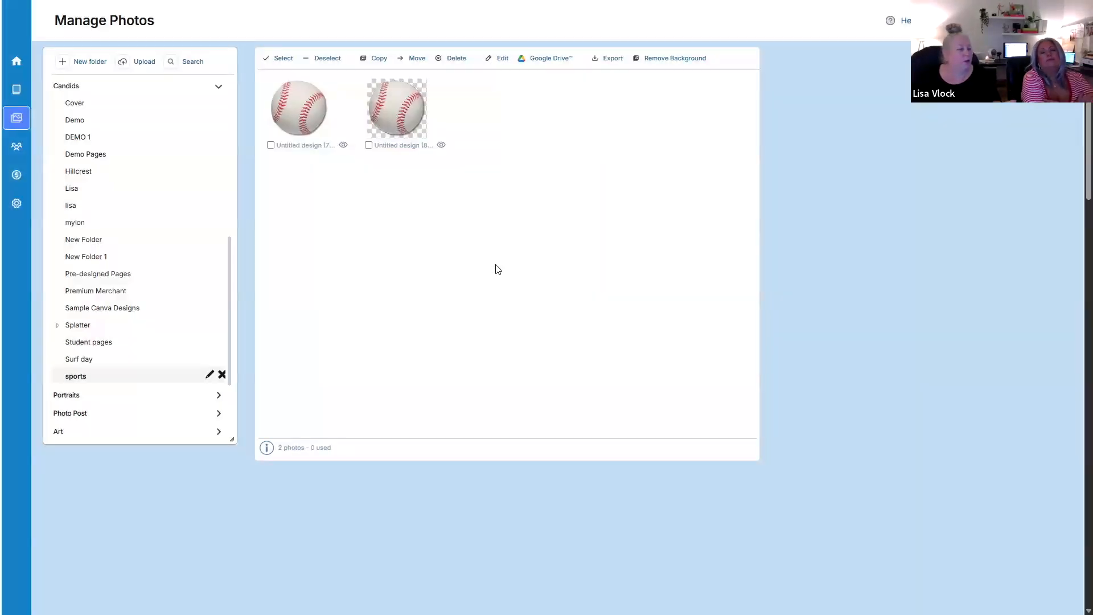
- Look through the photos in the 1st Grade, Advertising and first Air Command and Staff College candids folders
scroll(95, 185, "up", 5)
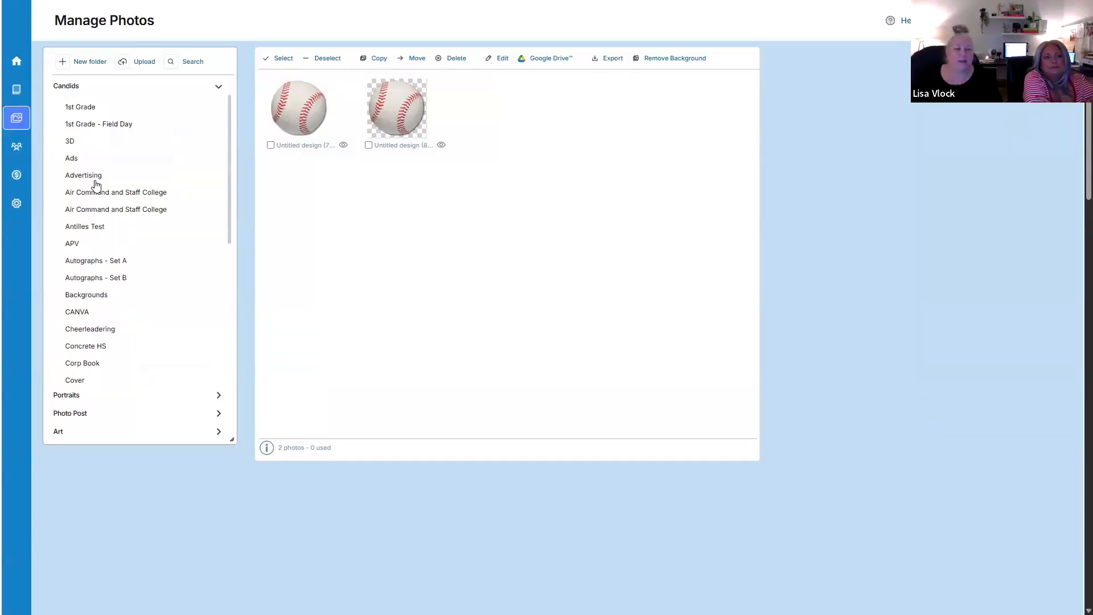
left_click(95, 114)
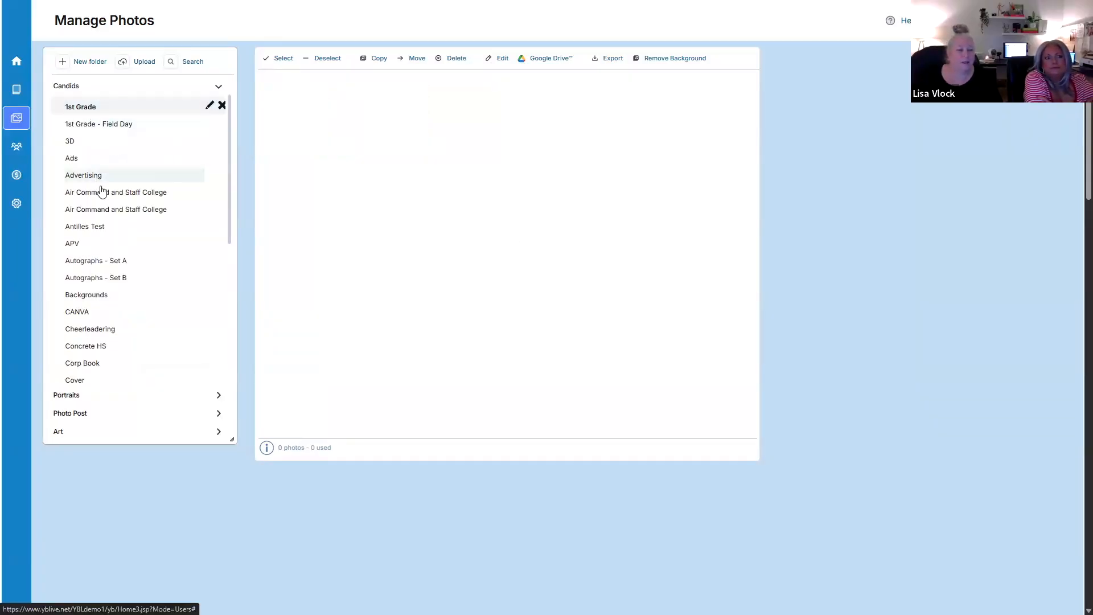
left_click(100, 176)
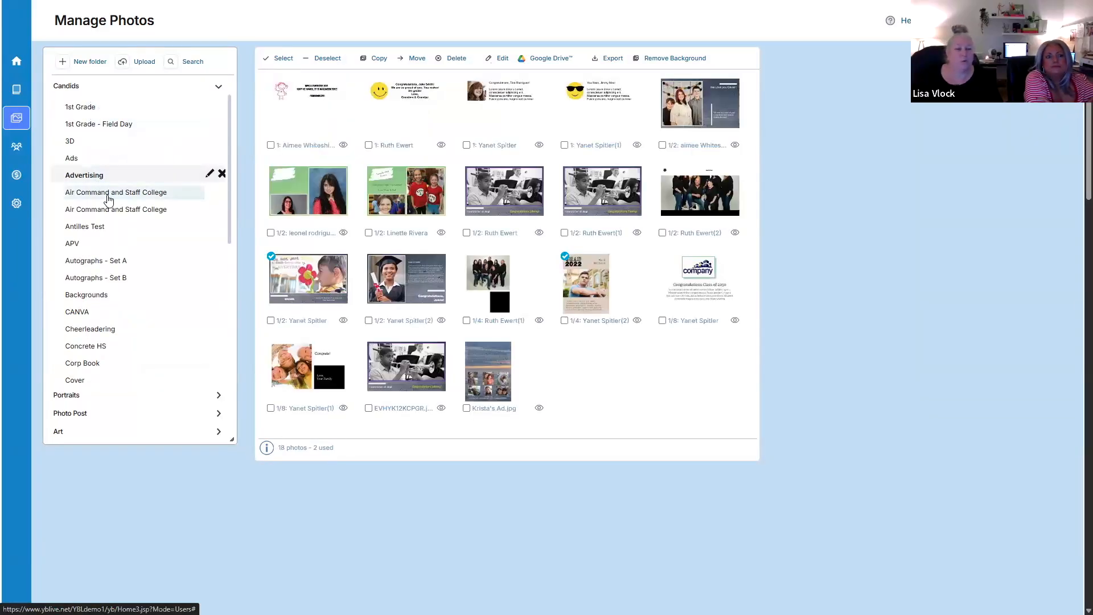
left_click(109, 198)
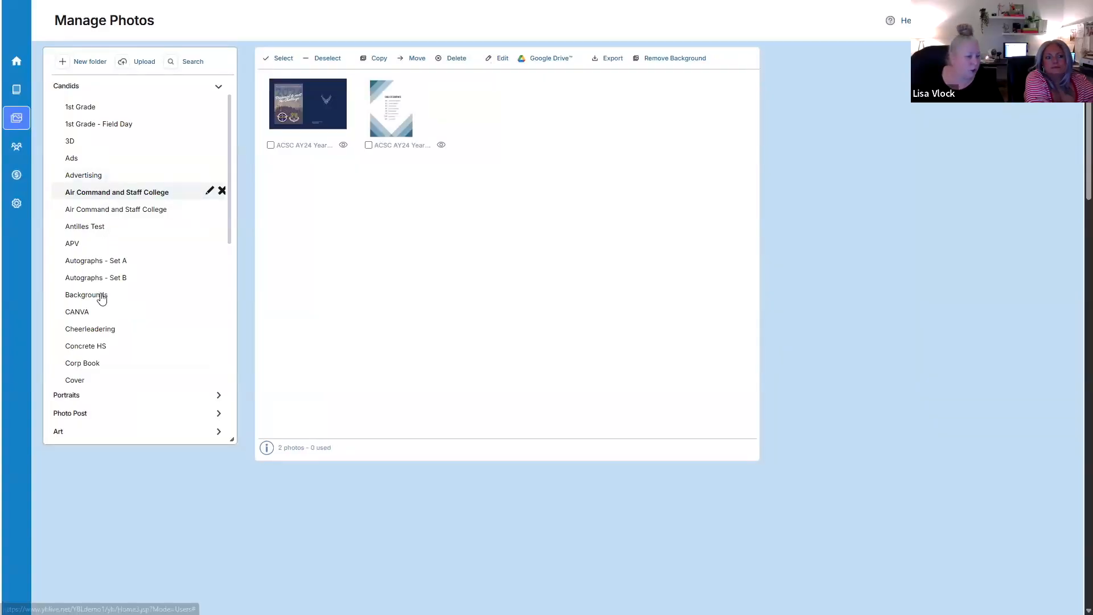
- Apply the Blue Rasberry duotone effect to DSC_0029.JPG in the DEMO 1 candids folder, and save the edited photo
scroll(92, 316, "down", 3)
scroll(95, 328, "down", 2)
left_click(83, 189)
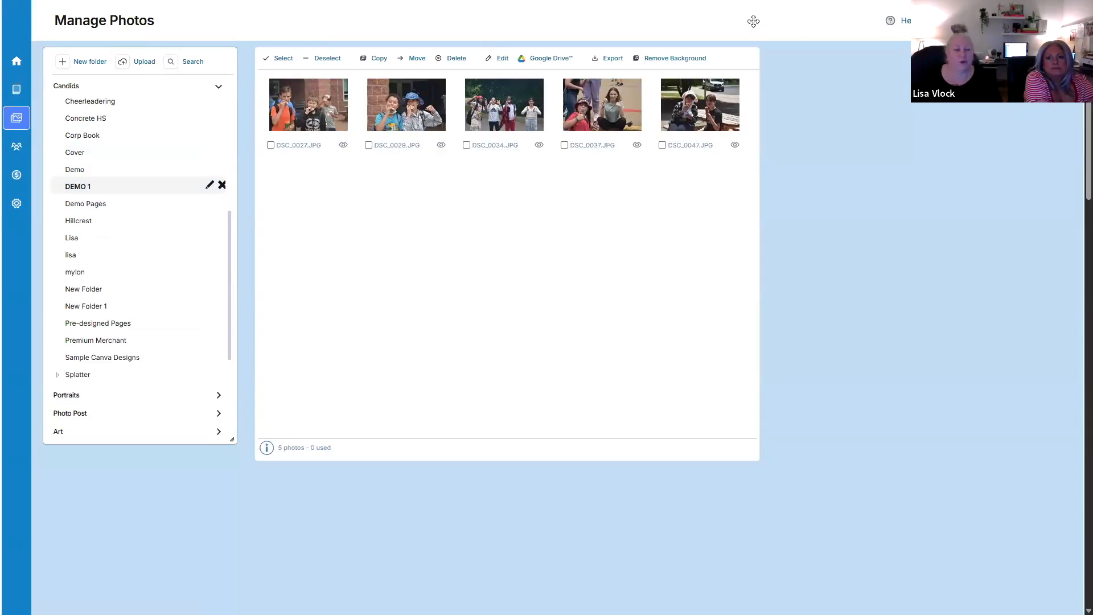
left_click(391, 122)
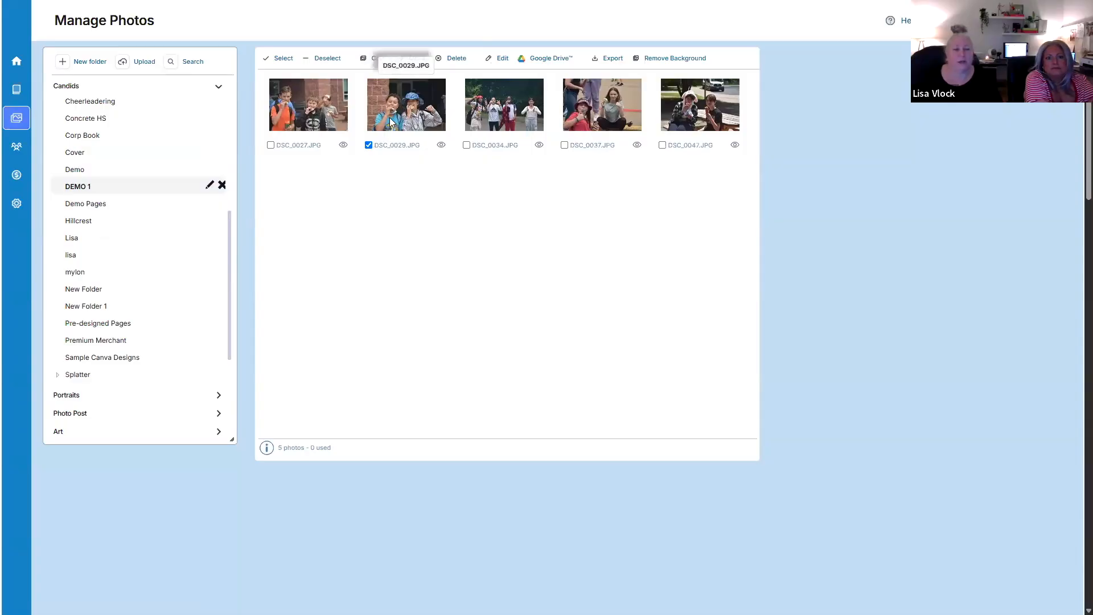
left_click(500, 59)
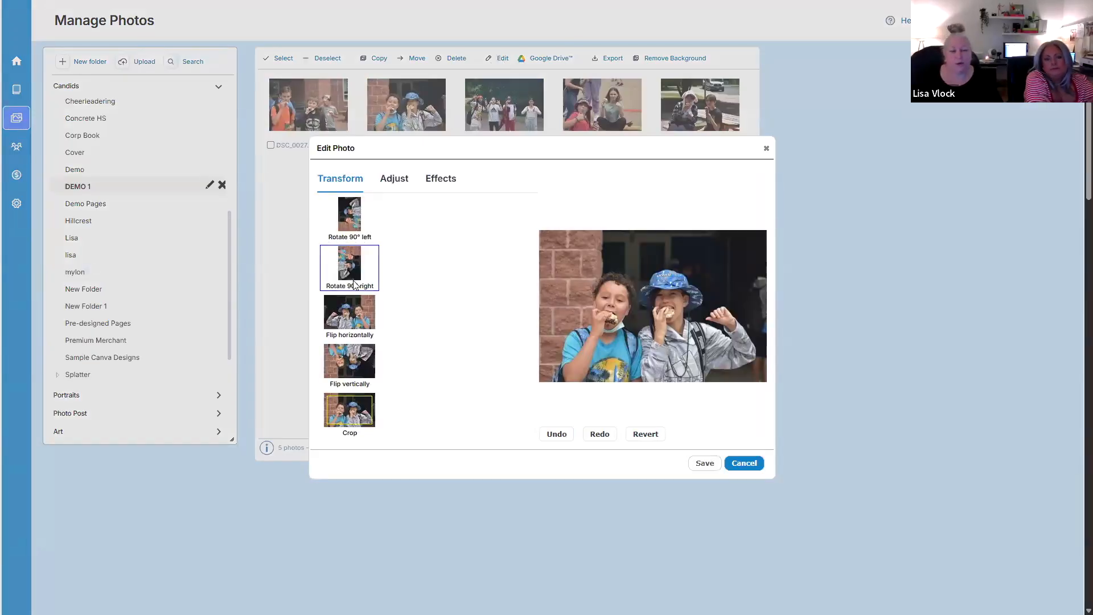
left_click(399, 185)
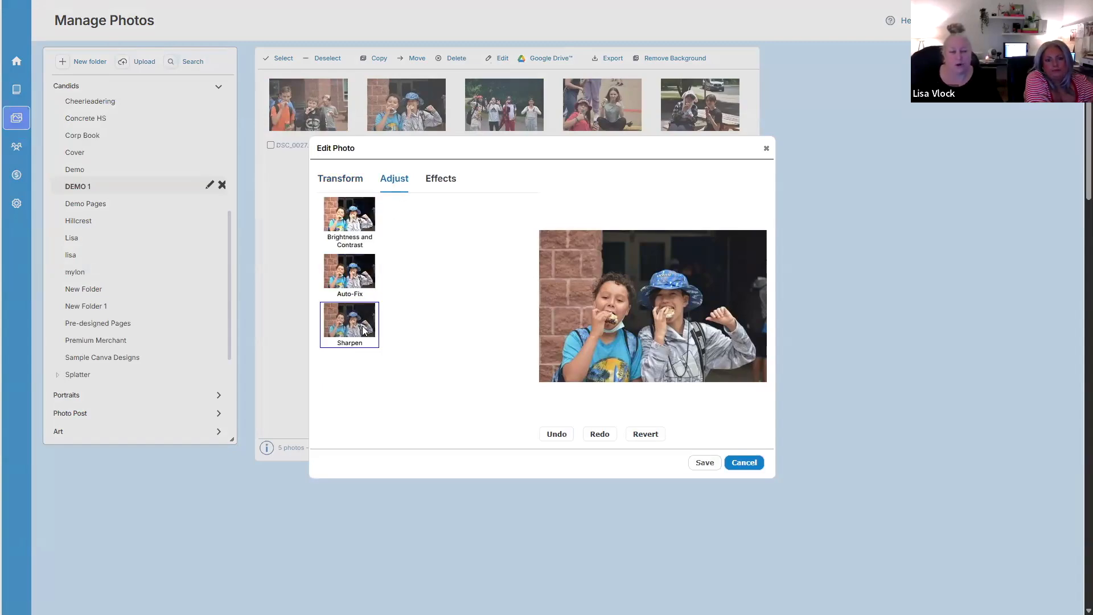
left_click(439, 180)
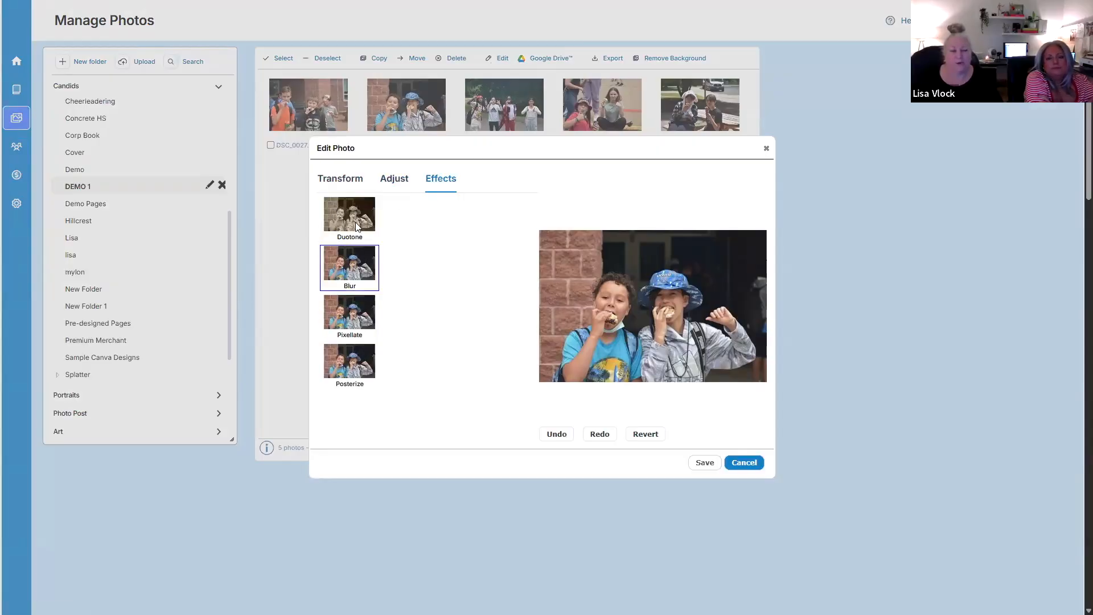
left_click(479, 265)
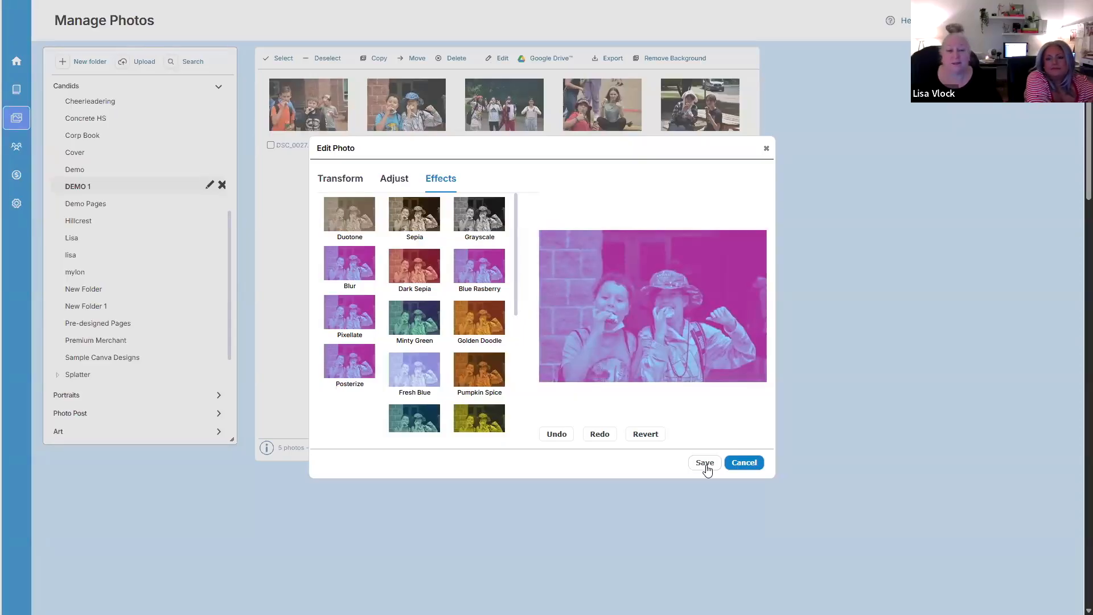
left_click(706, 464)
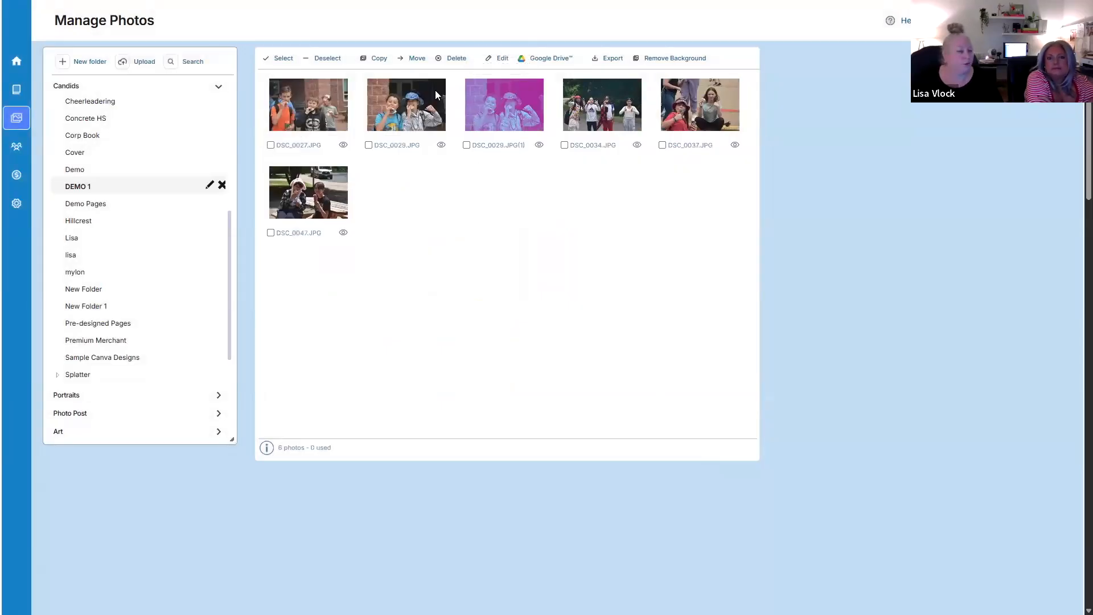
- Remove the background from the original DSC_0029.JPG in the DEMO 1 folder, and save the cutout
left_click(408, 111)
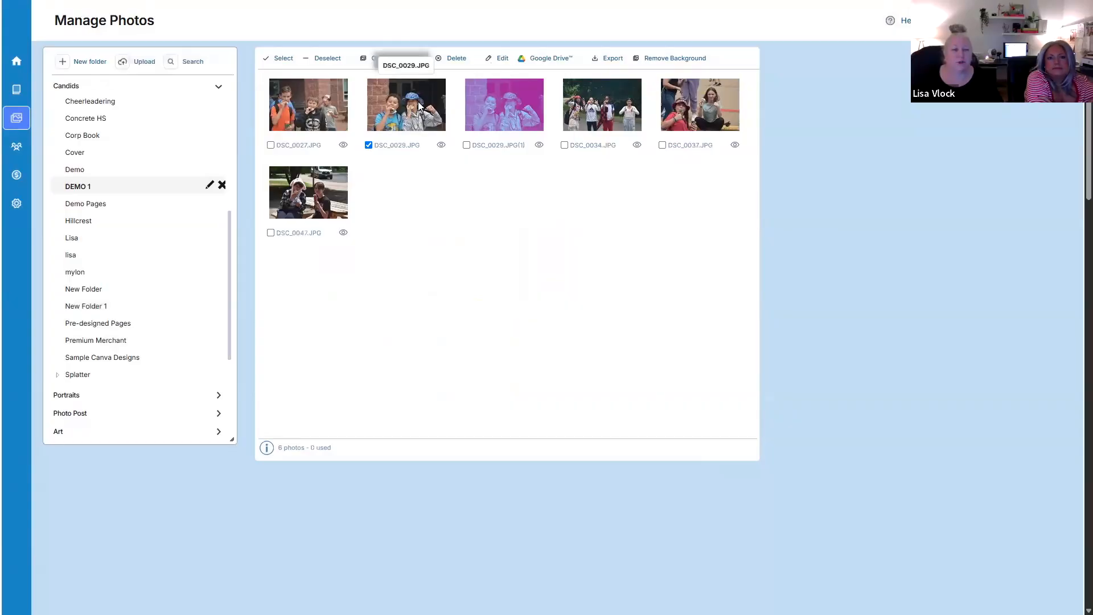
left_click(672, 60)
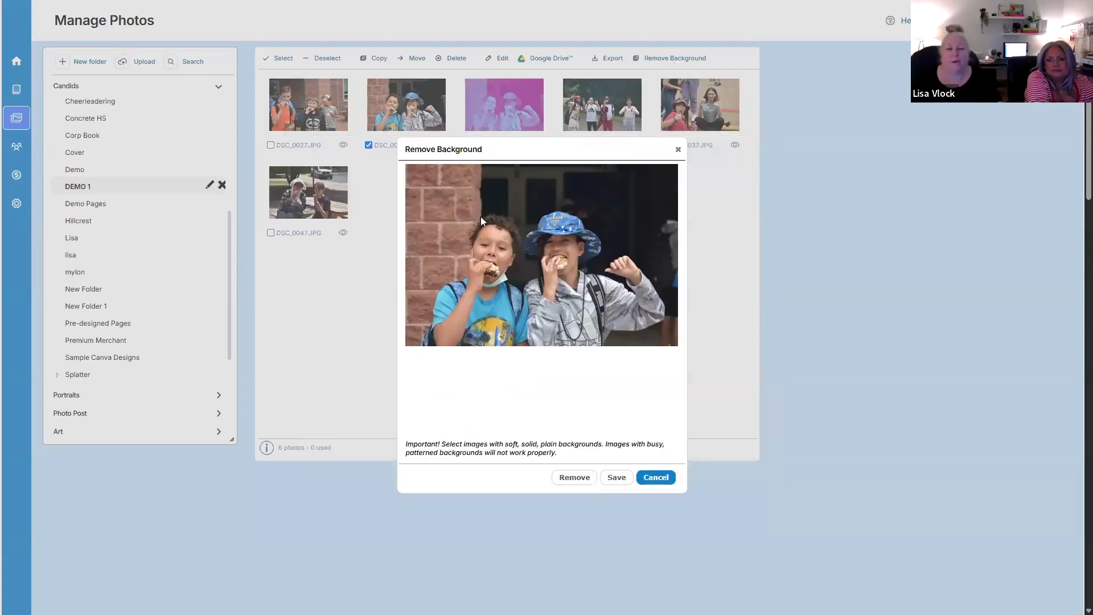
left_click(586, 482)
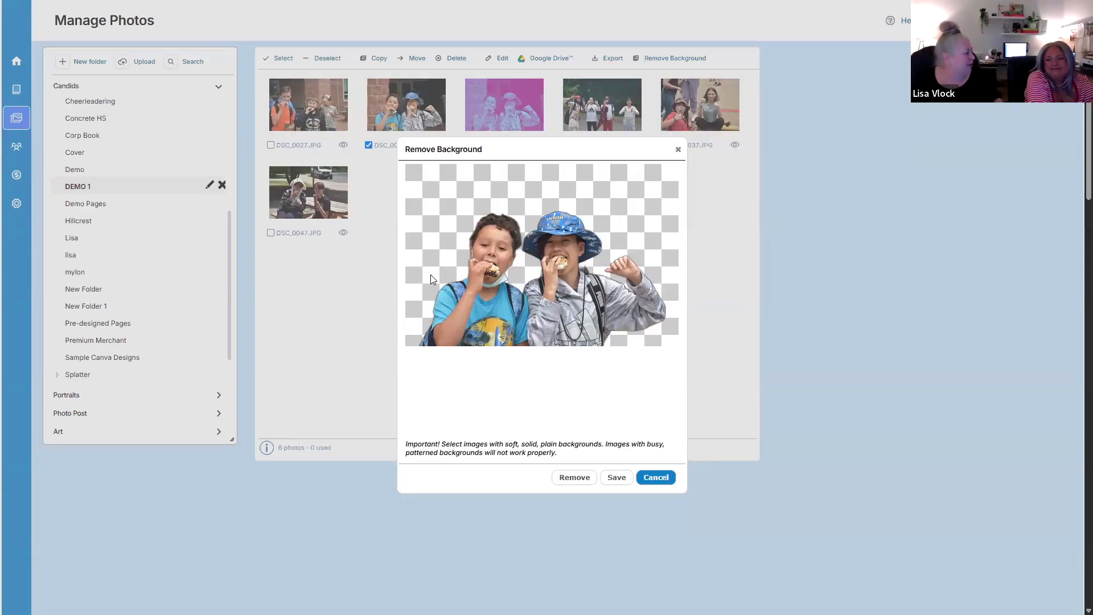
left_click(610, 480)
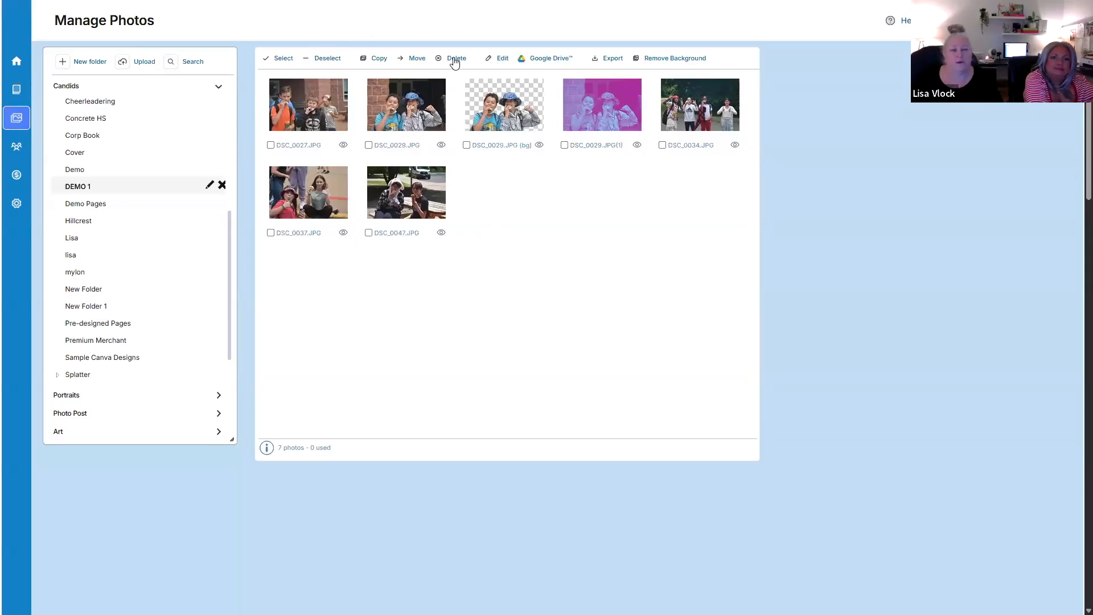
- Check the destination folders offered for moving DSC_0029.JPG, and close the move option without moving the photo
left_click(420, 61)
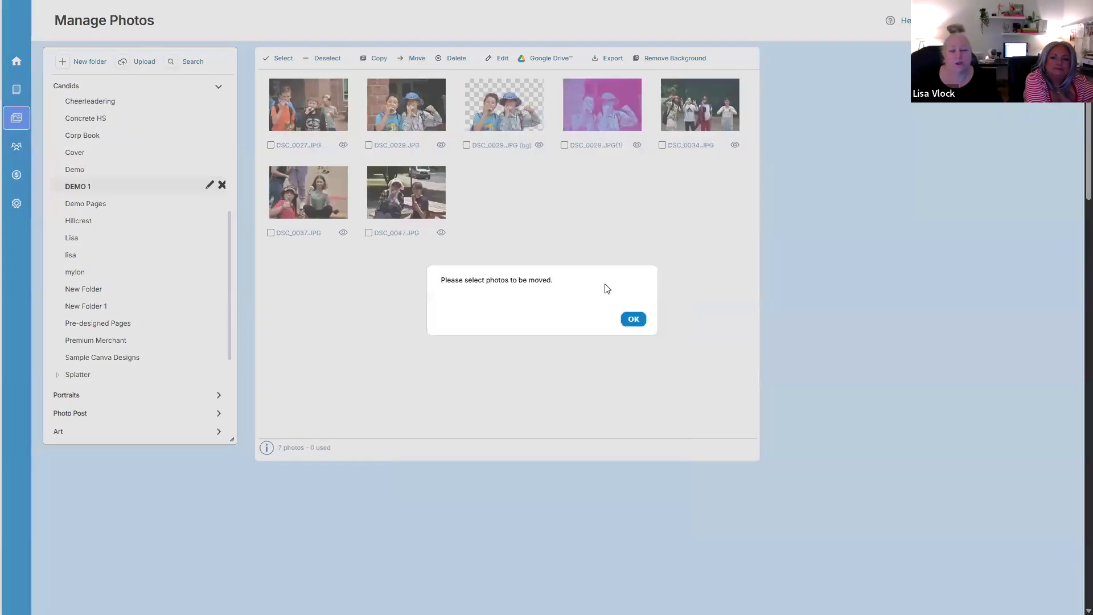
left_click(629, 318)
left_click(369, 144)
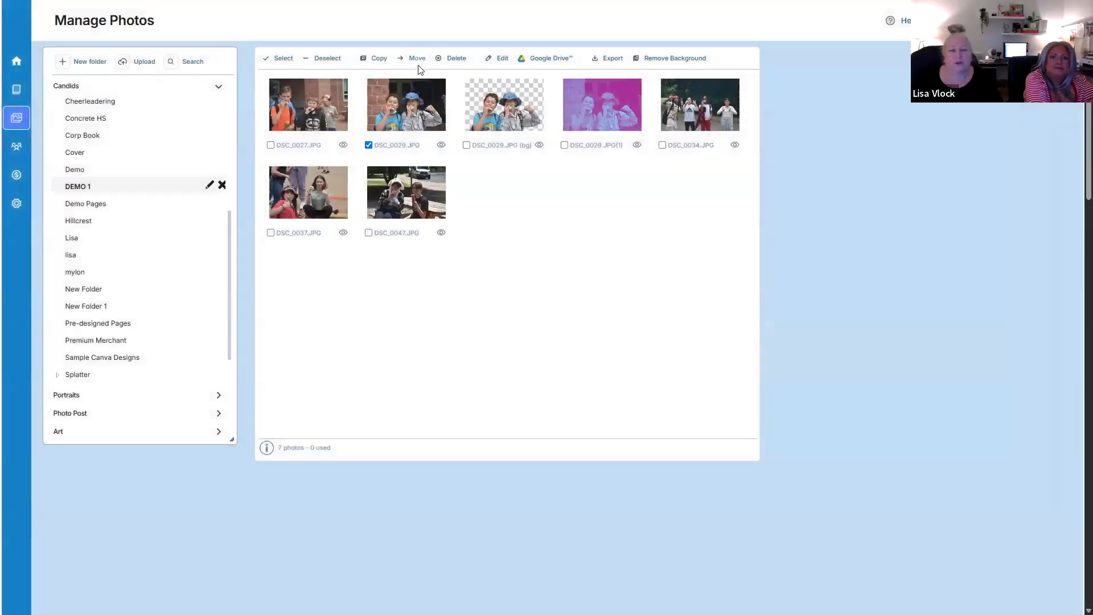
left_click(417, 59)
left_click(545, 308)
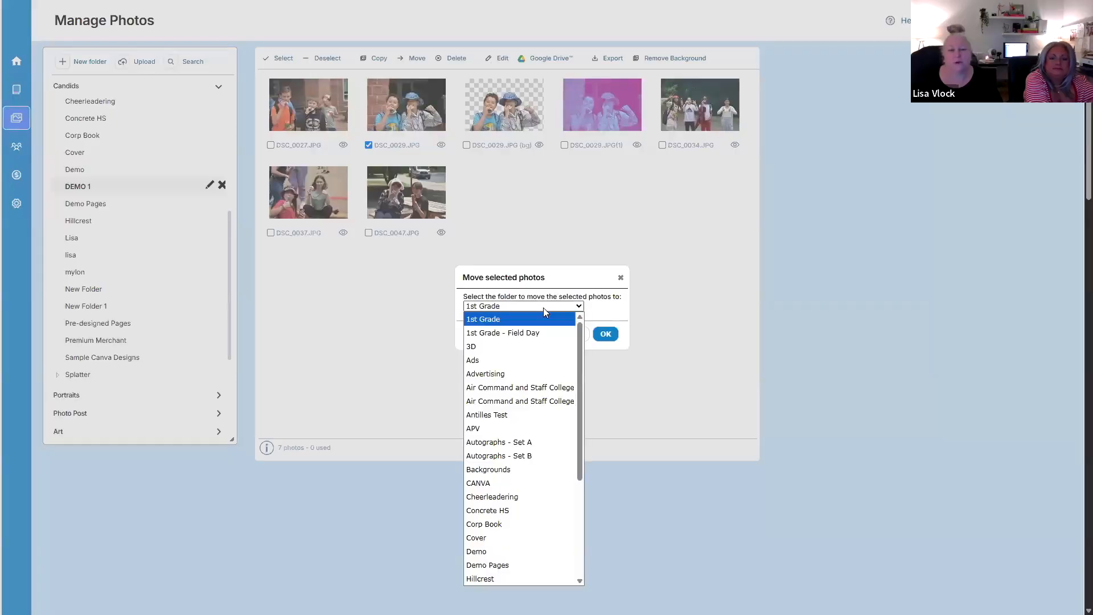
left_click(609, 333)
left_click(621, 277)
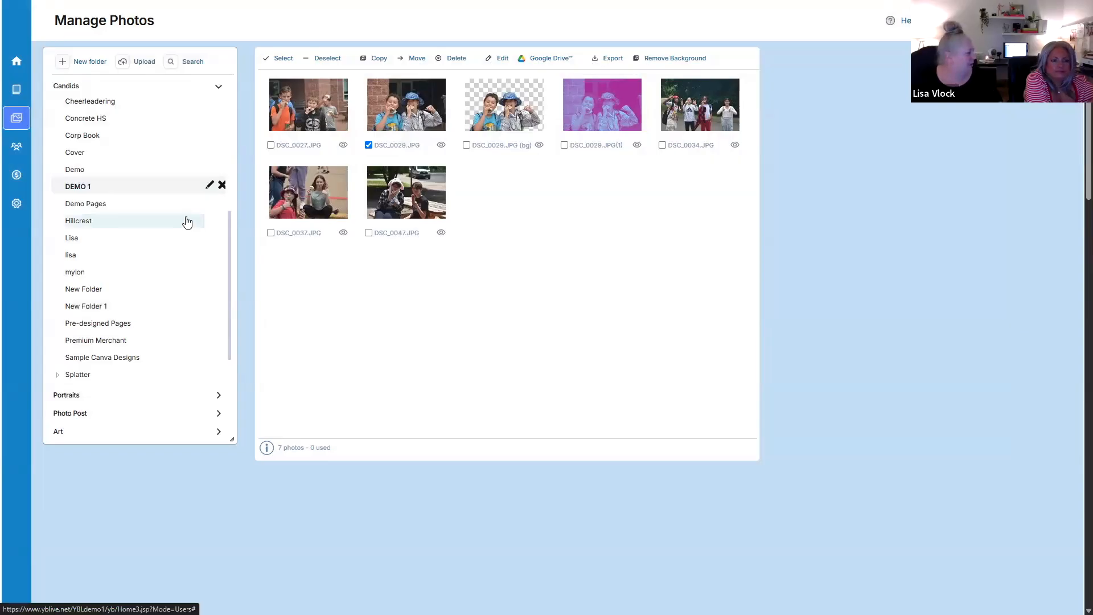
- Open the Cheerleadering candids folder and check the usage markers showing which pages its photos are used on
scroll(187, 224, "down", 1)
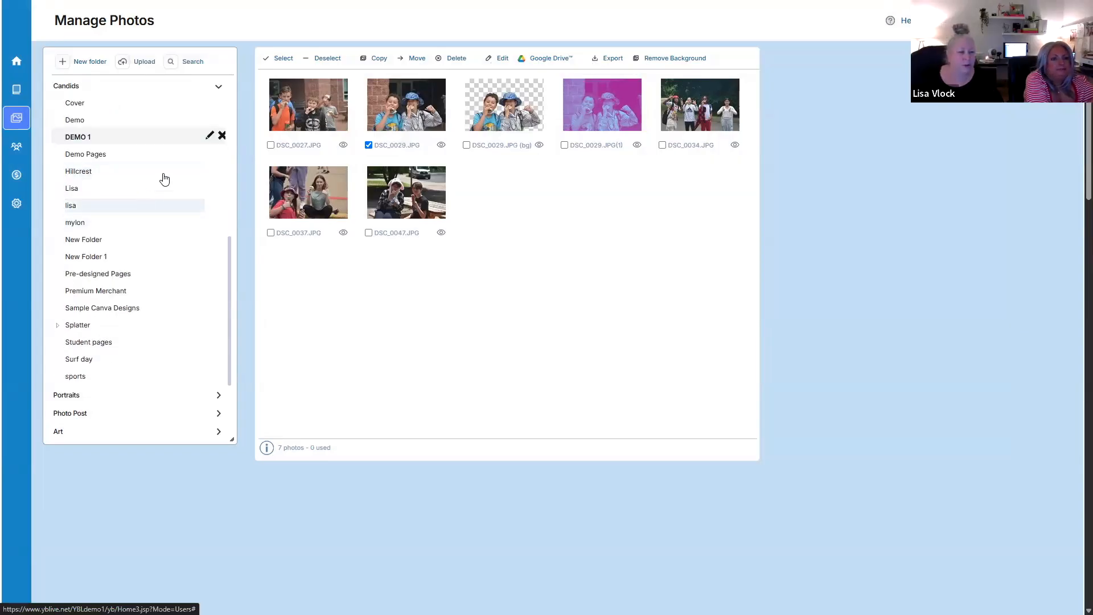
scroll(162, 205, "up", 3)
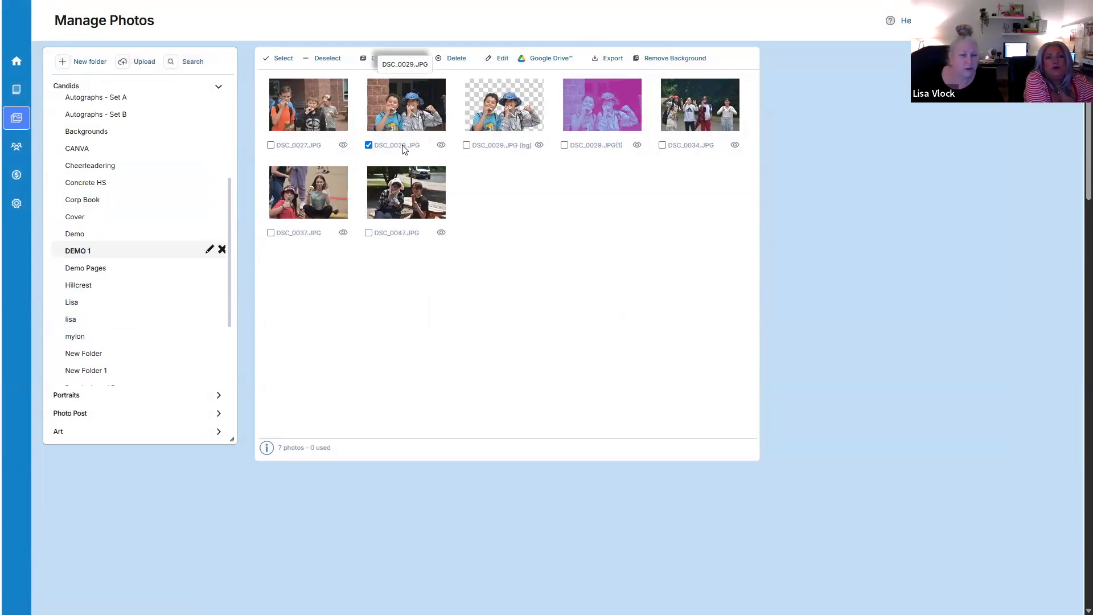
scroll(114, 154, "up", 4)
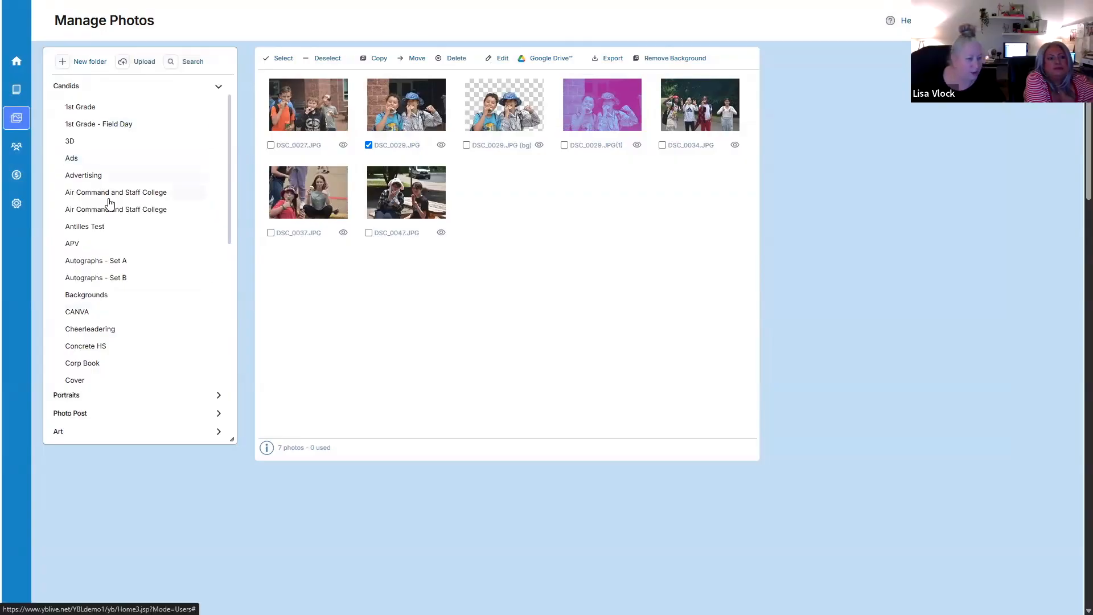
scroll(103, 265, "down", 1)
left_click(103, 271)
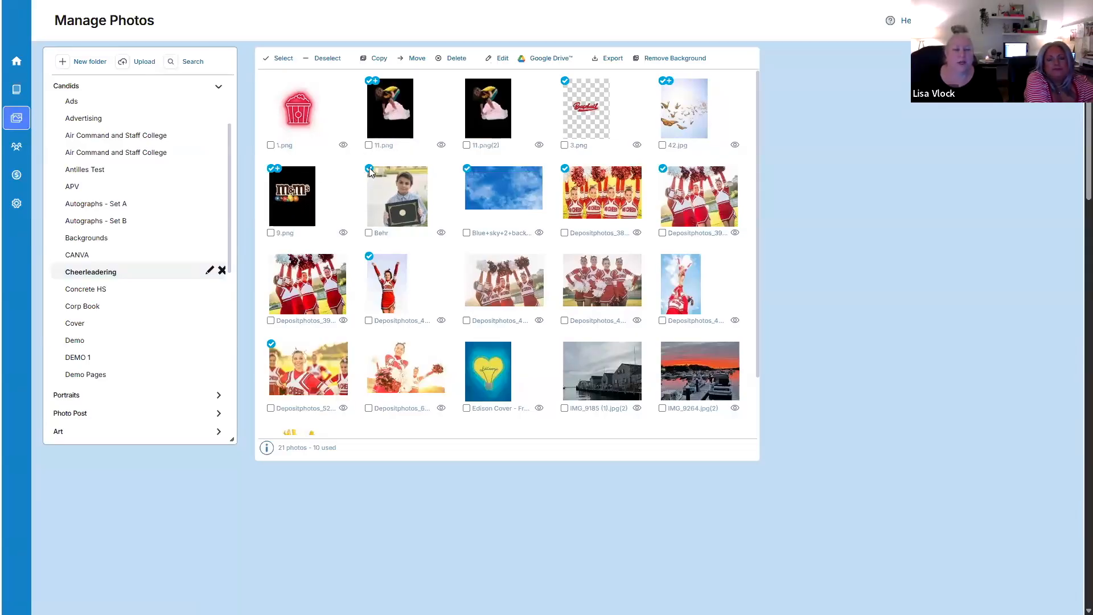
mouse_move(369, 173)
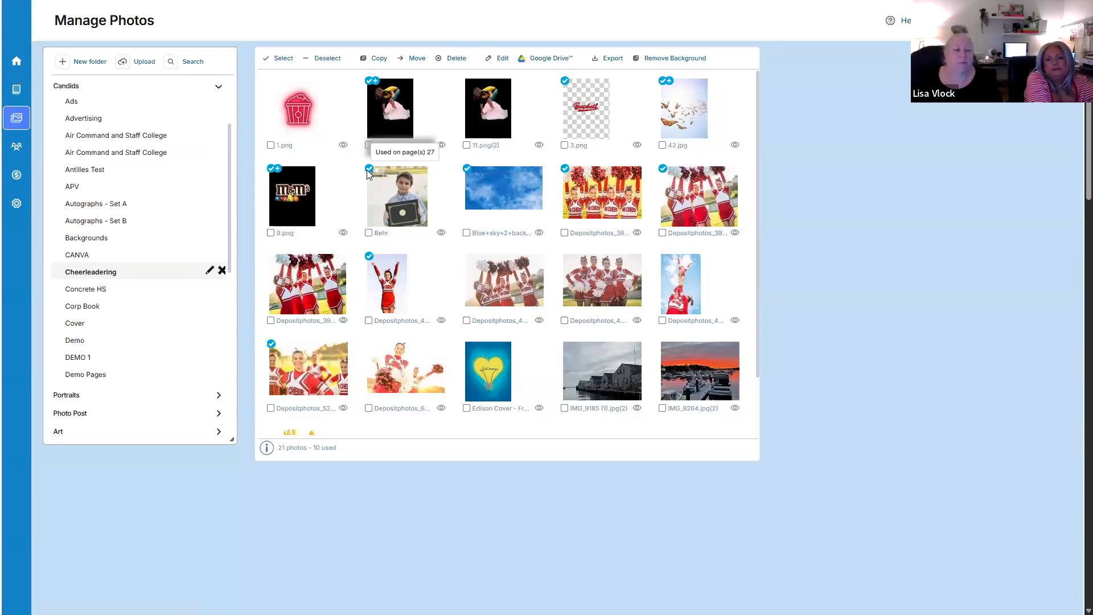
mouse_move(278, 174)
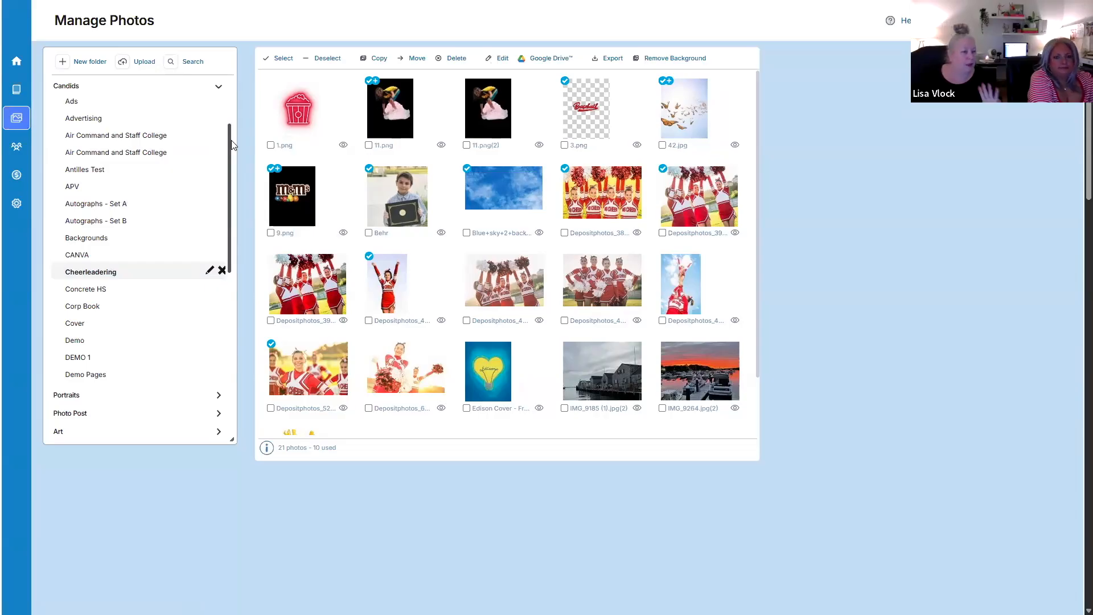
- Collapse the candids folders and look through the Portraits folders, including Protected, seniors and t10
scroll(230, 162, "down", 1)
scroll(230, 197, "down", 1)
left_click(218, 86)
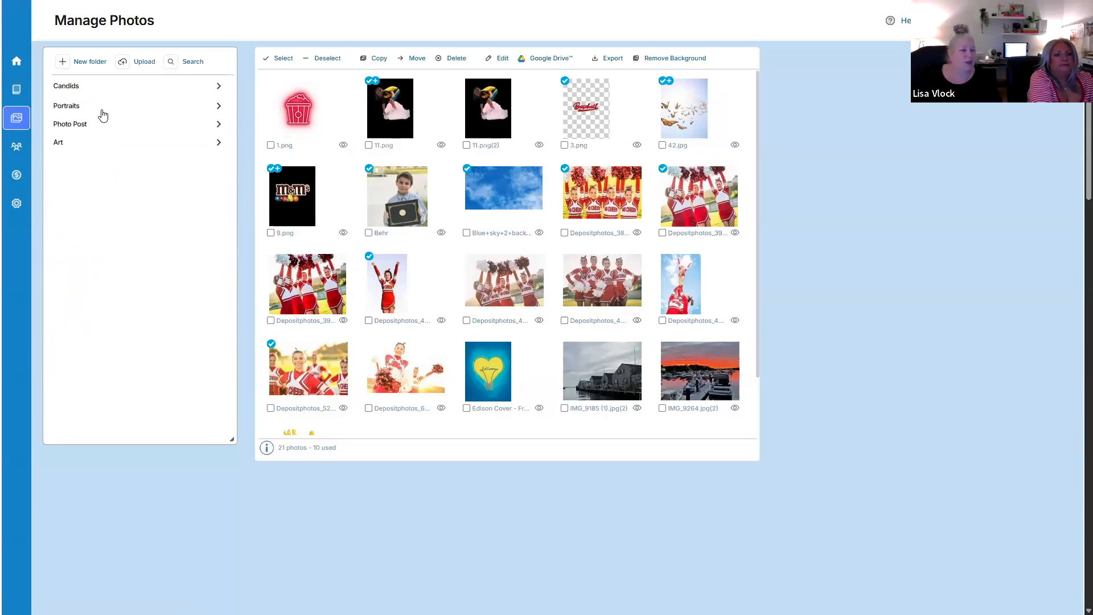
left_click(80, 106)
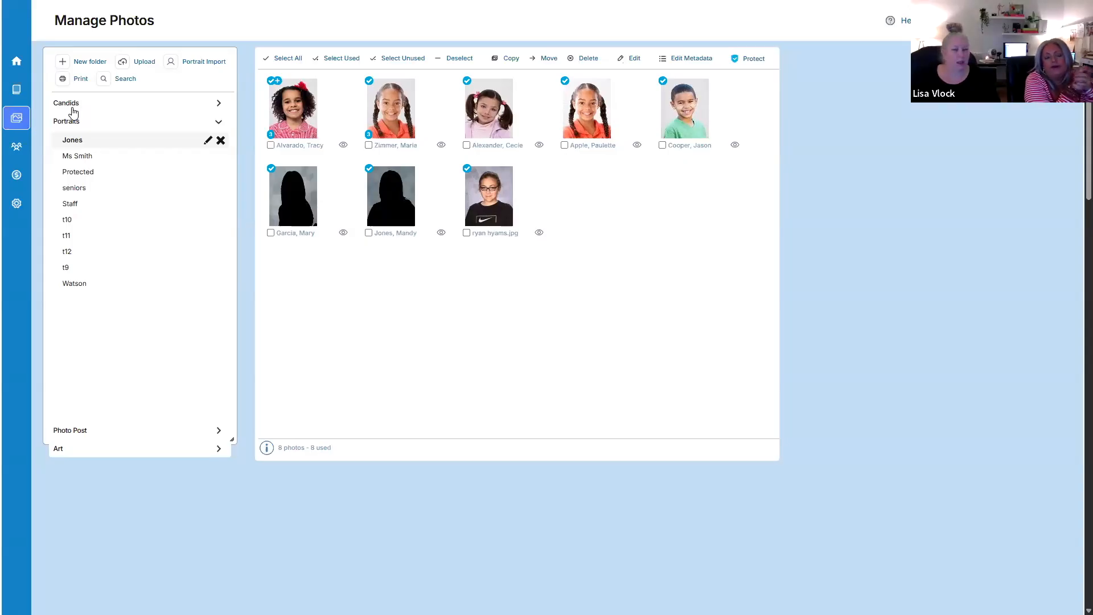
left_click(74, 159)
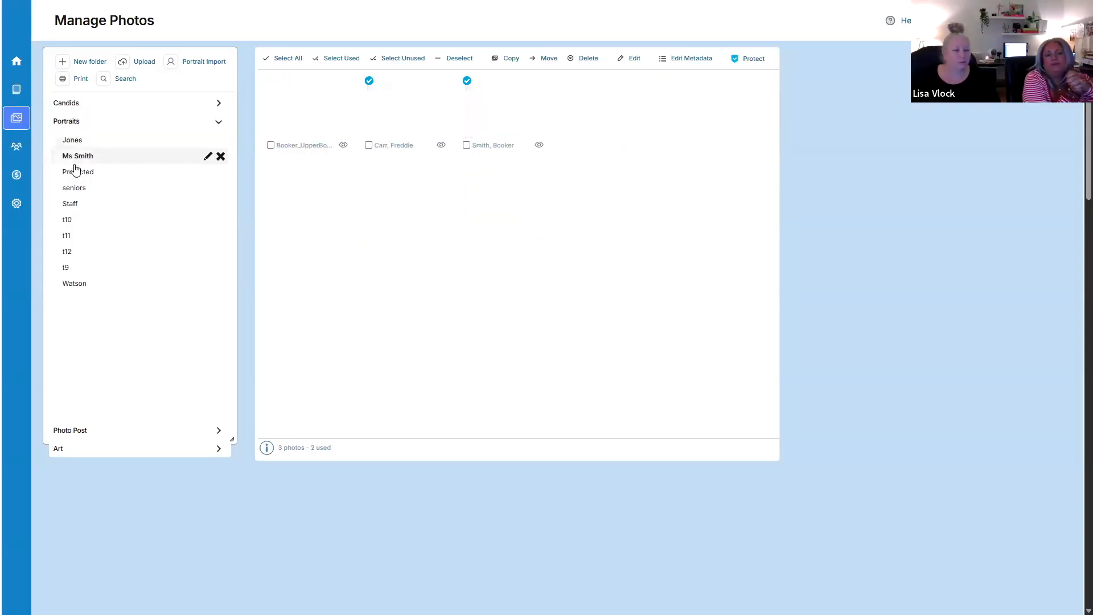
left_click(77, 177)
left_click(74, 188)
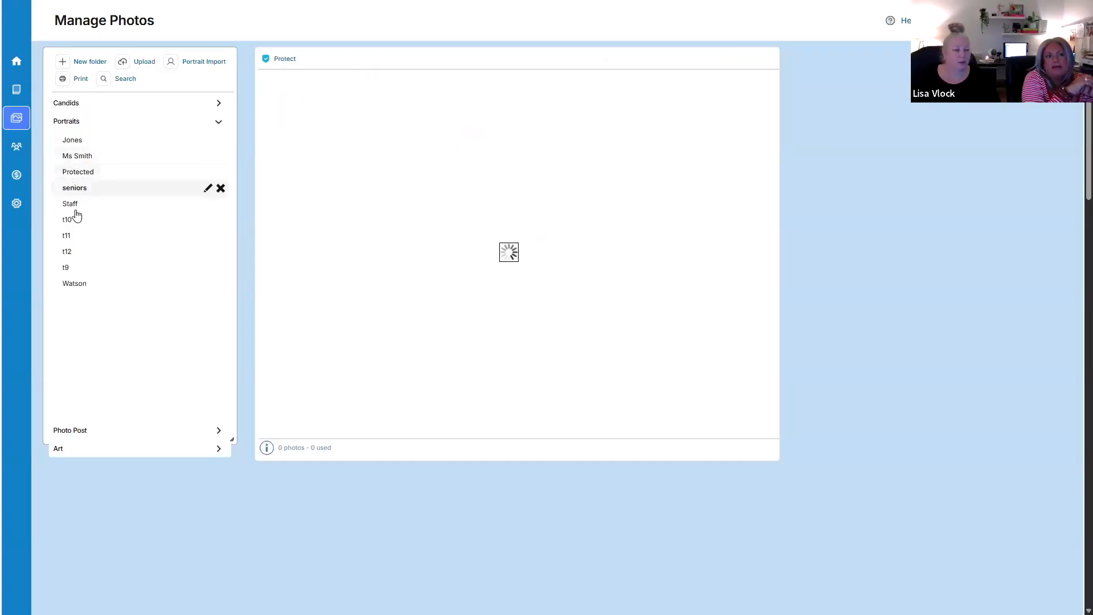
left_click(76, 227)
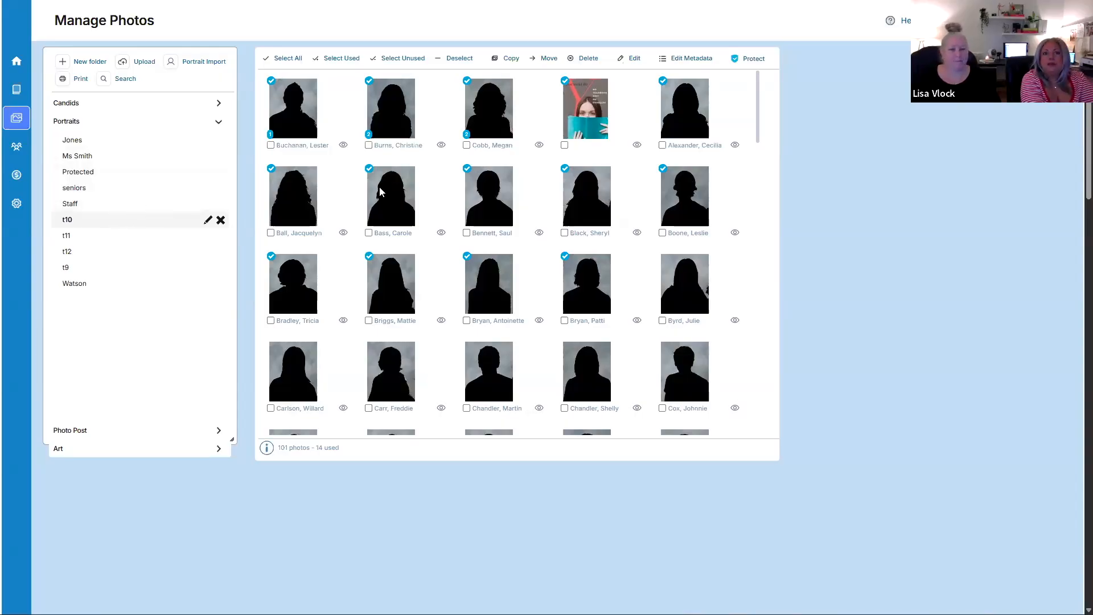
- Select the third portrait in the t10 folder, try its edit option, and check another portrait's page usage
left_click(493, 108)
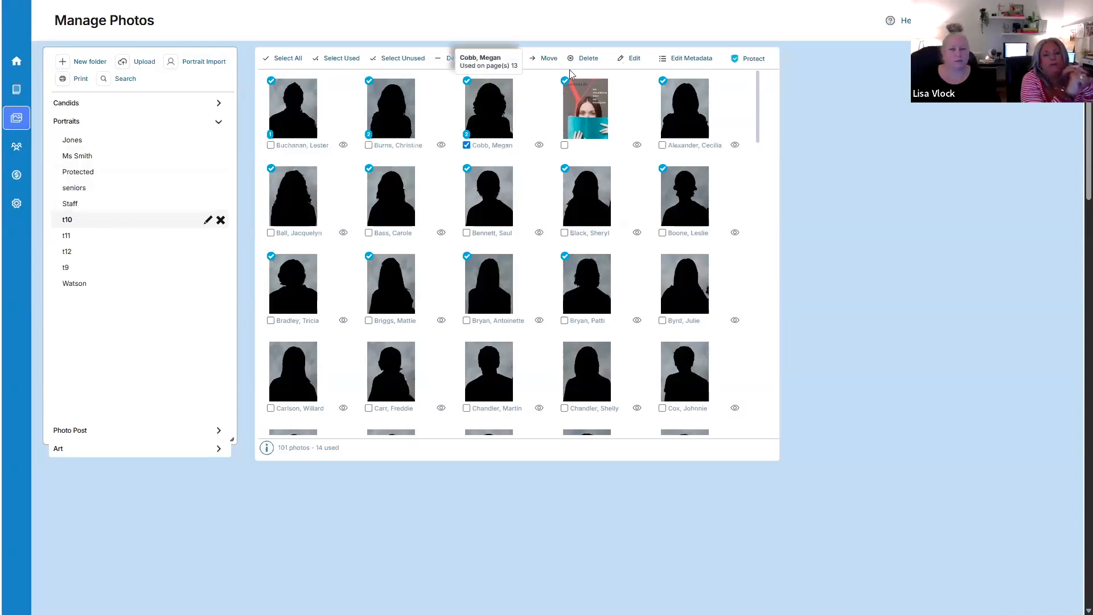
left_click(632, 59)
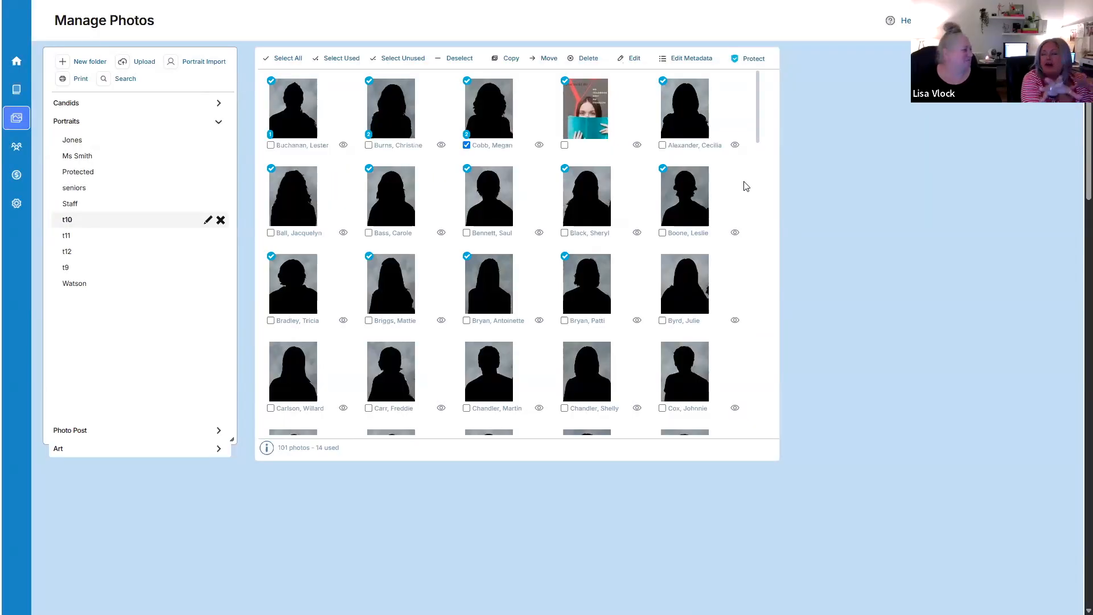
mouse_move(687, 195)
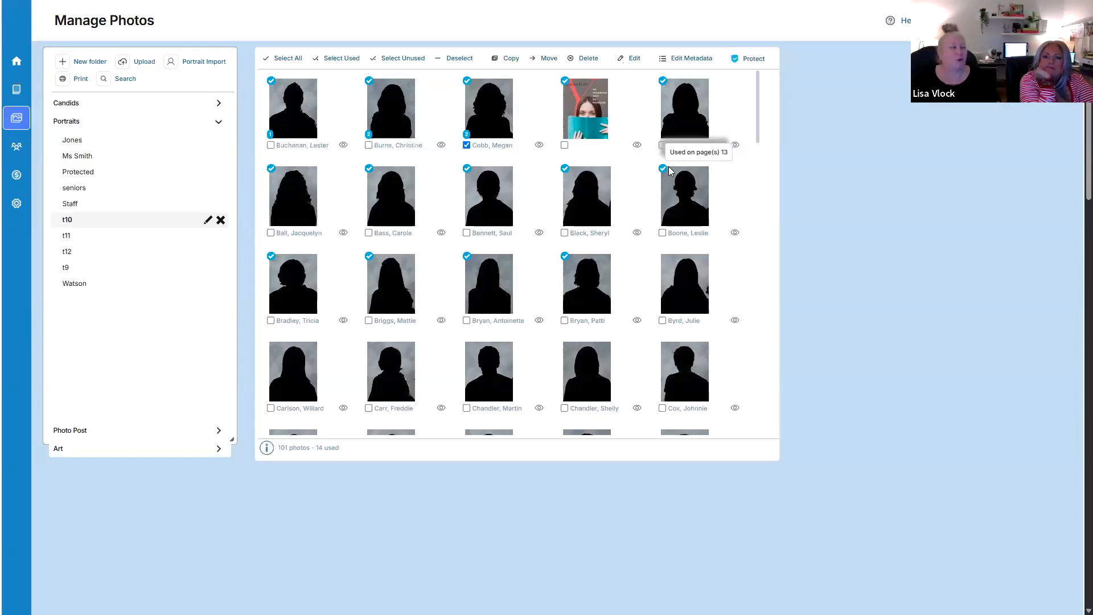
- Review the metadata fields for all portraits in the t10 folder, and close the metadata editor without changes
left_click(685, 60)
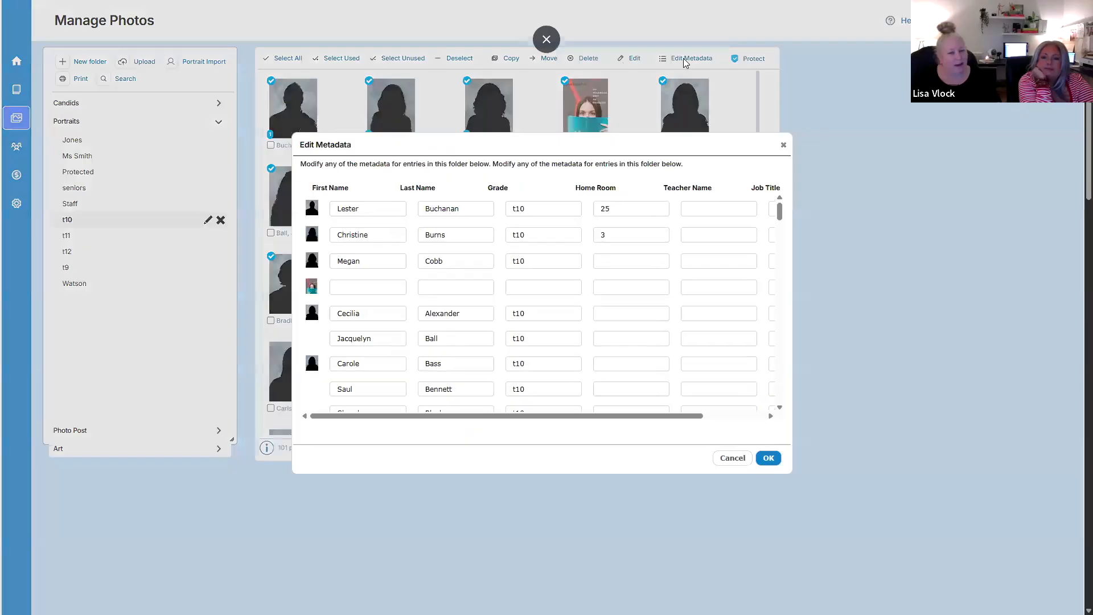
scroll(368, 256, "down", 10)
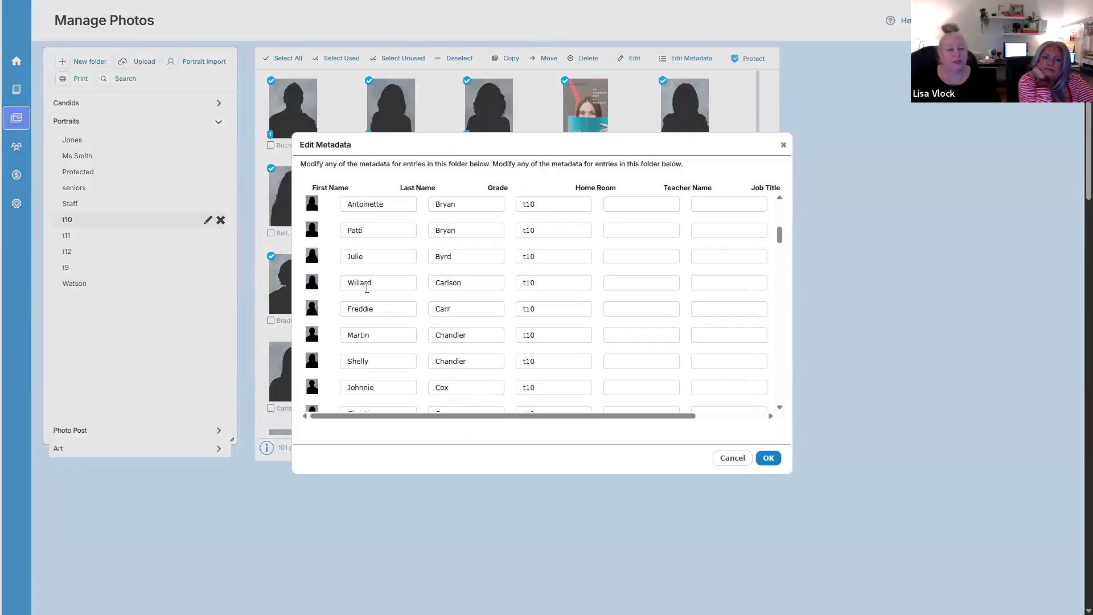
left_click(414, 246)
left_click(476, 247)
scroll(420, 268, "down", 4)
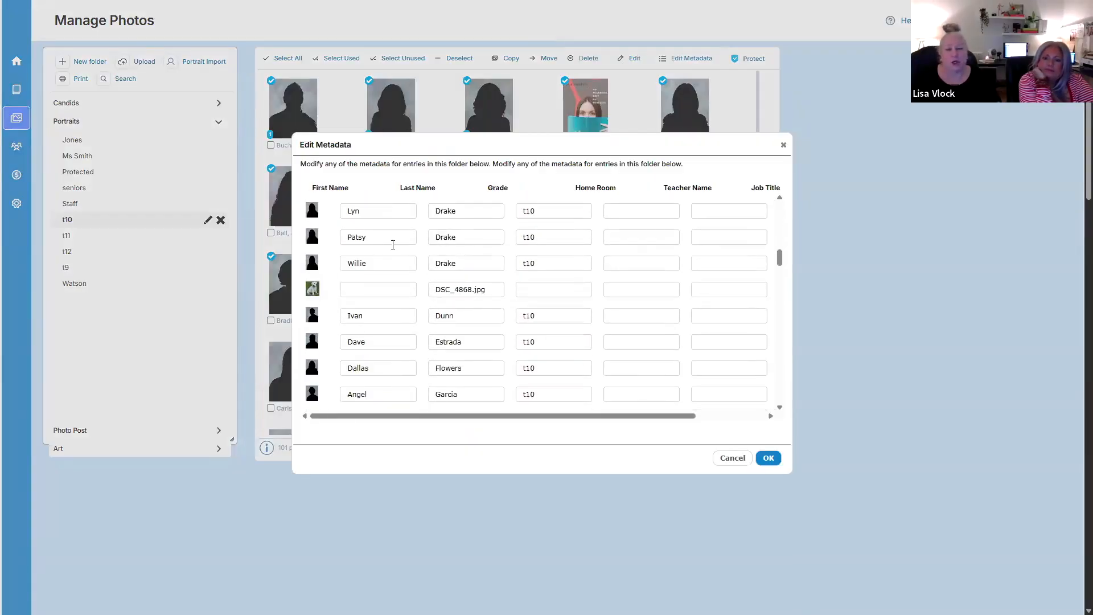
left_click(784, 146)
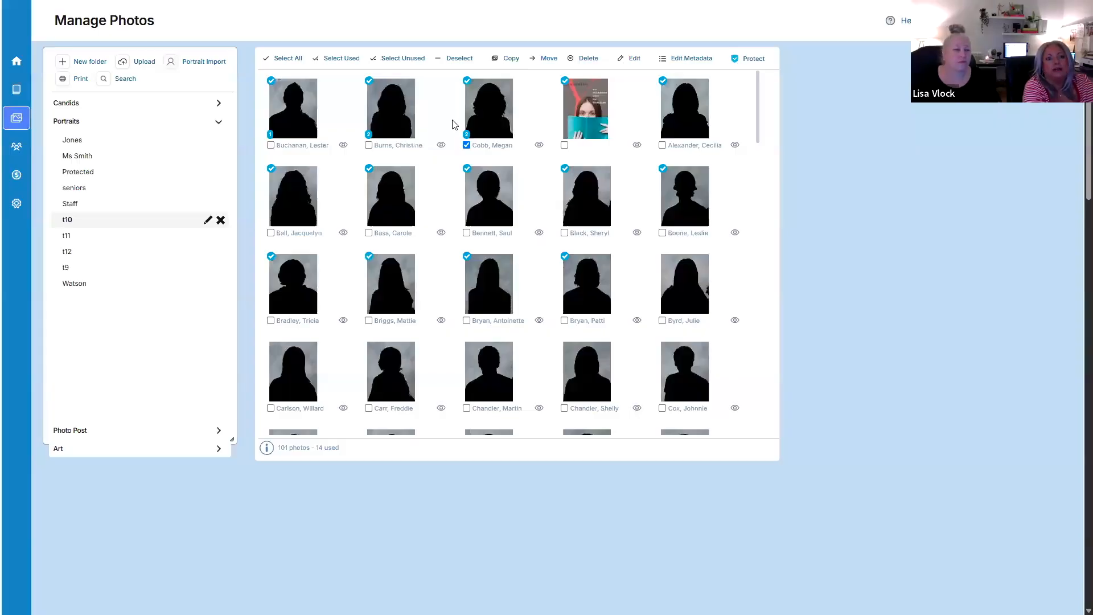
- View the caption and tag details of the second portrait in t10, and advance two portraits further
left_click(441, 146)
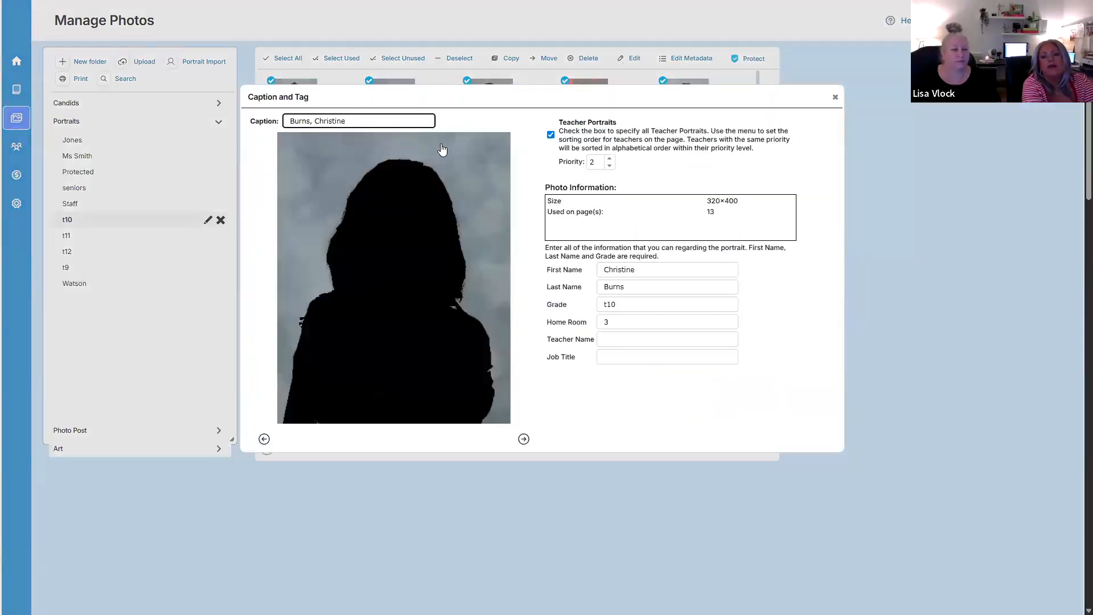
left_click(523, 439)
left_click(524, 440)
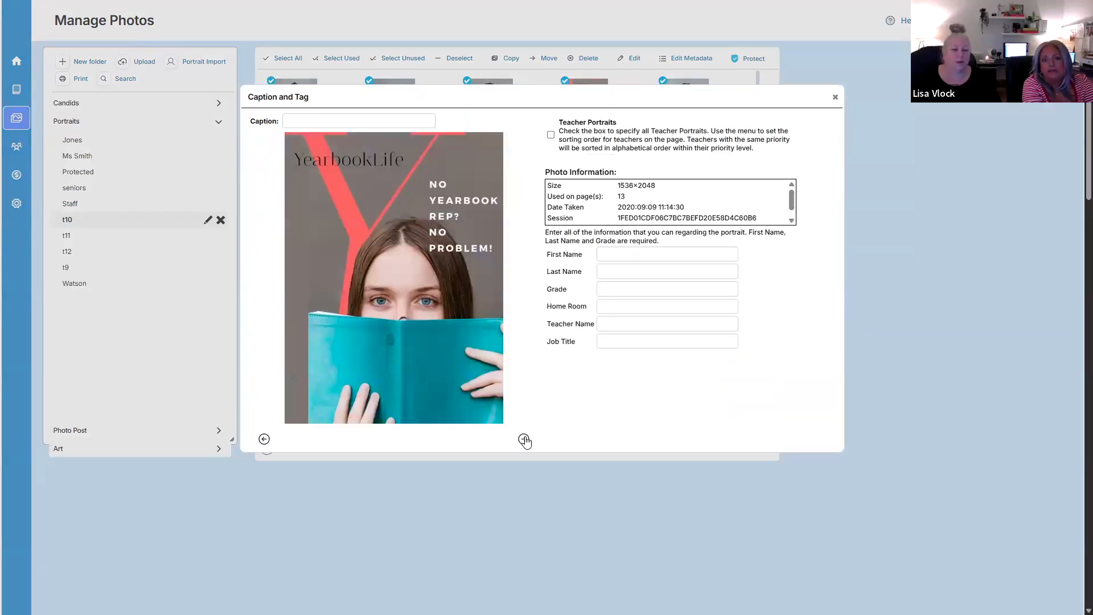
- Return to the second portrait in t10 and set its teacher portrait priority to 1
left_click(264, 440)
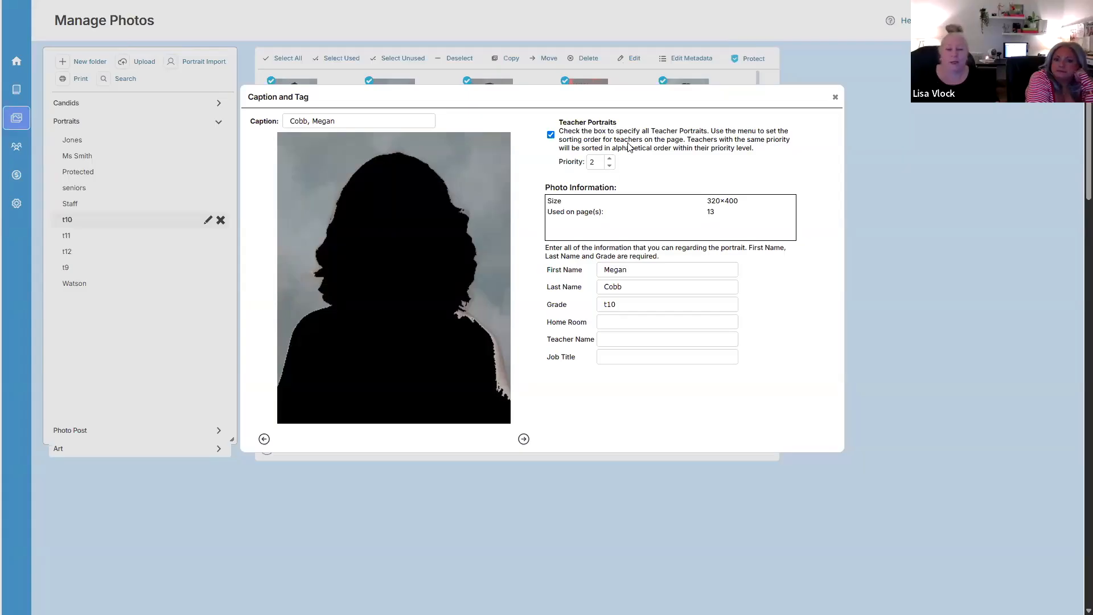
left_click(610, 159)
left_click(610, 159)
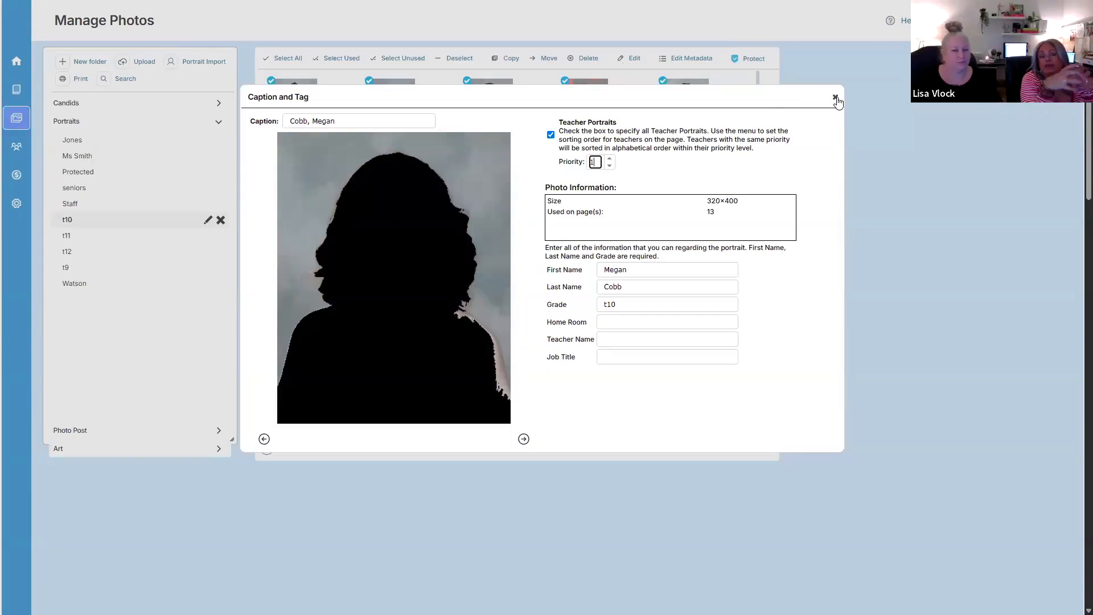
- Toggle the teacher portrait designation off and back on, leaving it enabled, and close the caption and tag details
left_click(552, 135)
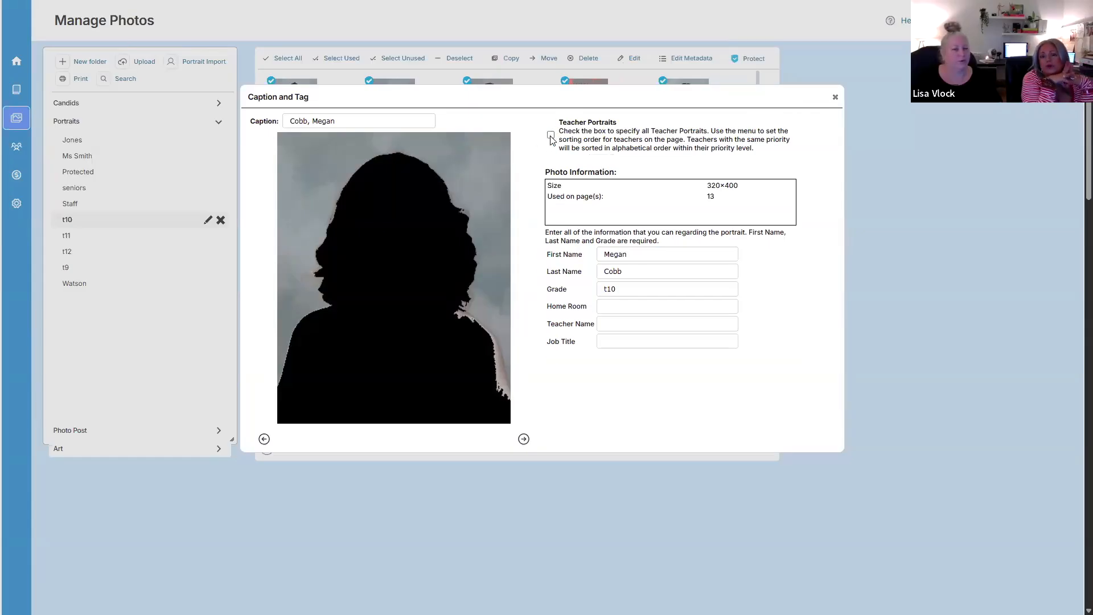
left_click(551, 136)
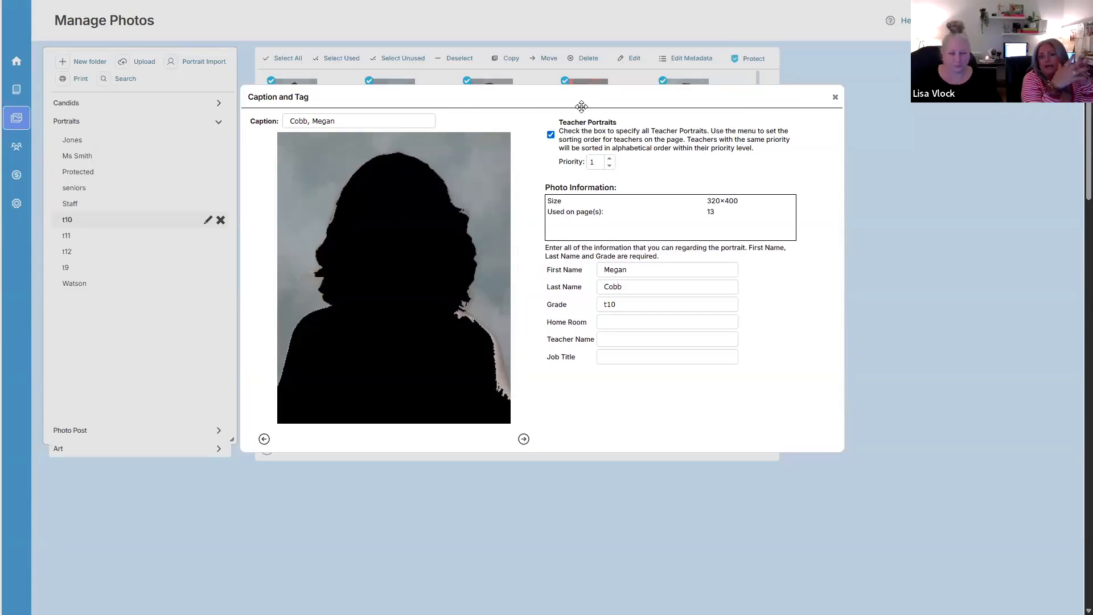
left_click(552, 136)
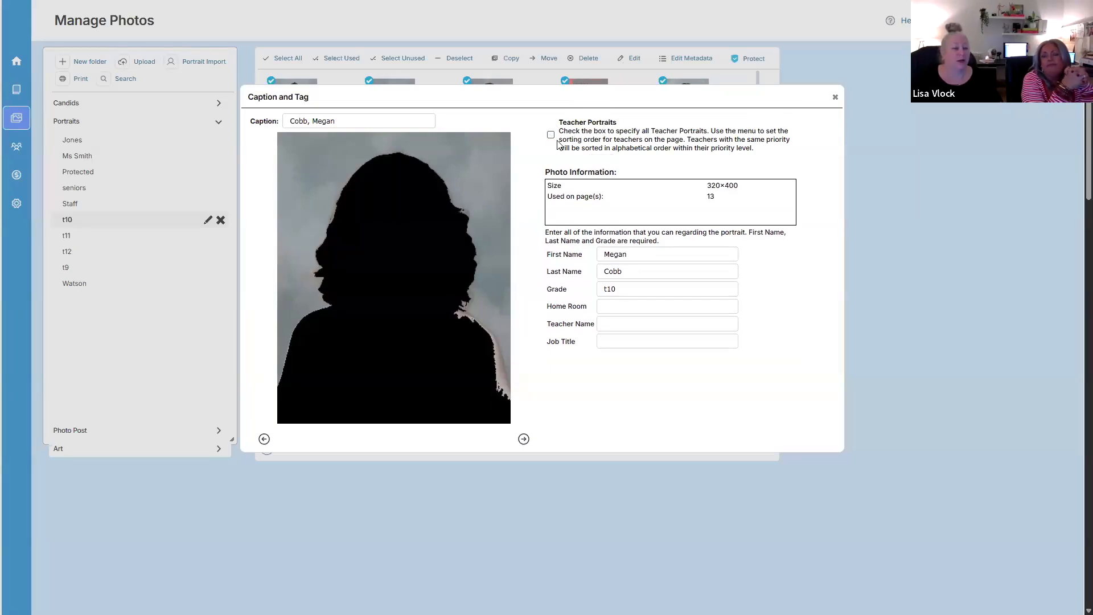
left_click(551, 135)
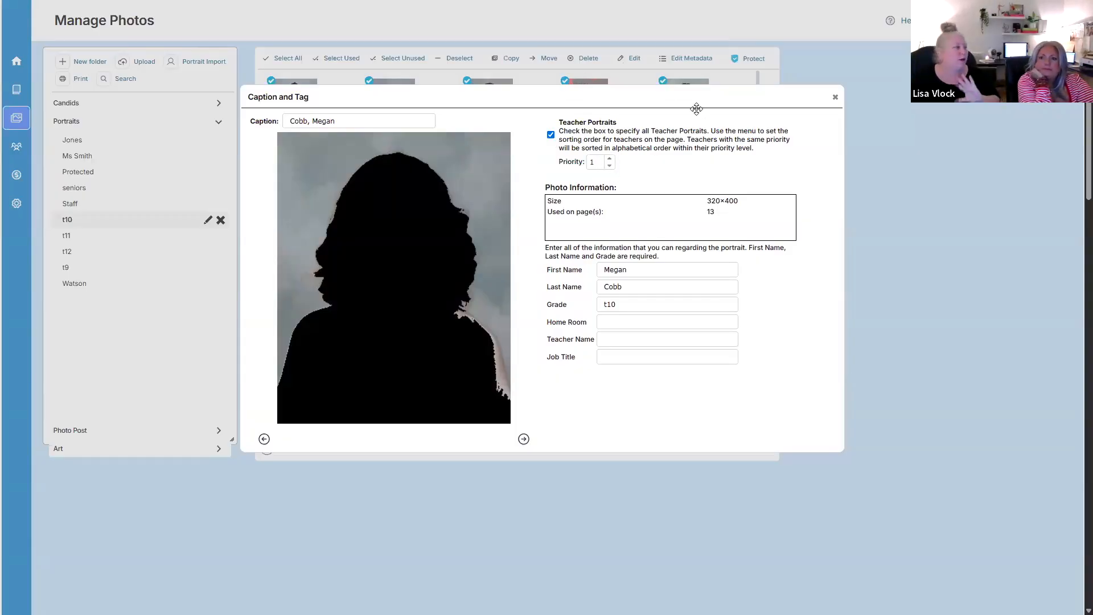
left_click(836, 97)
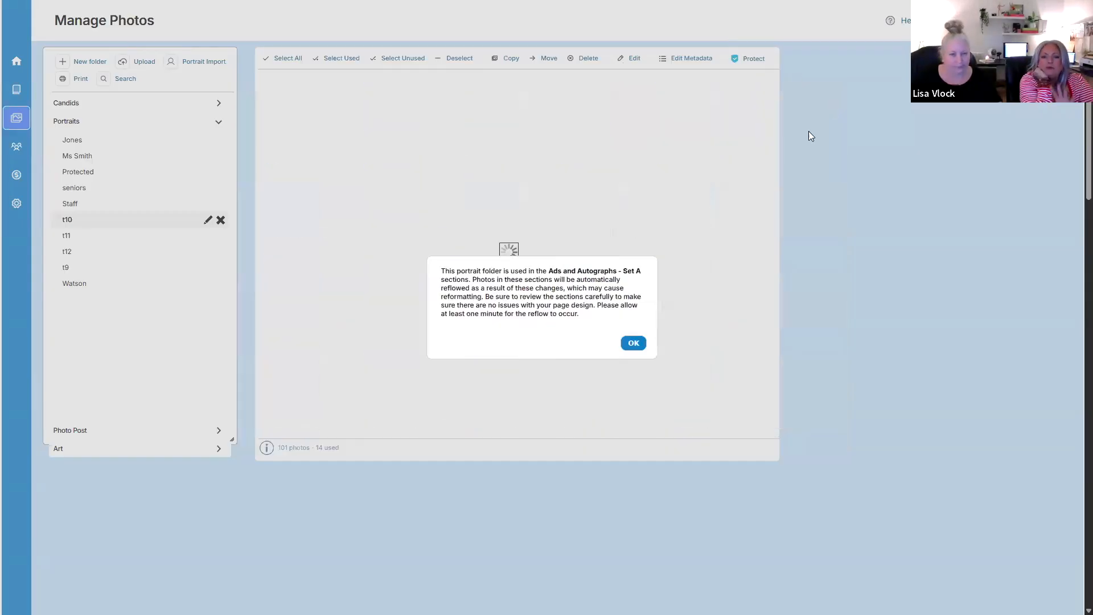
left_click(634, 343)
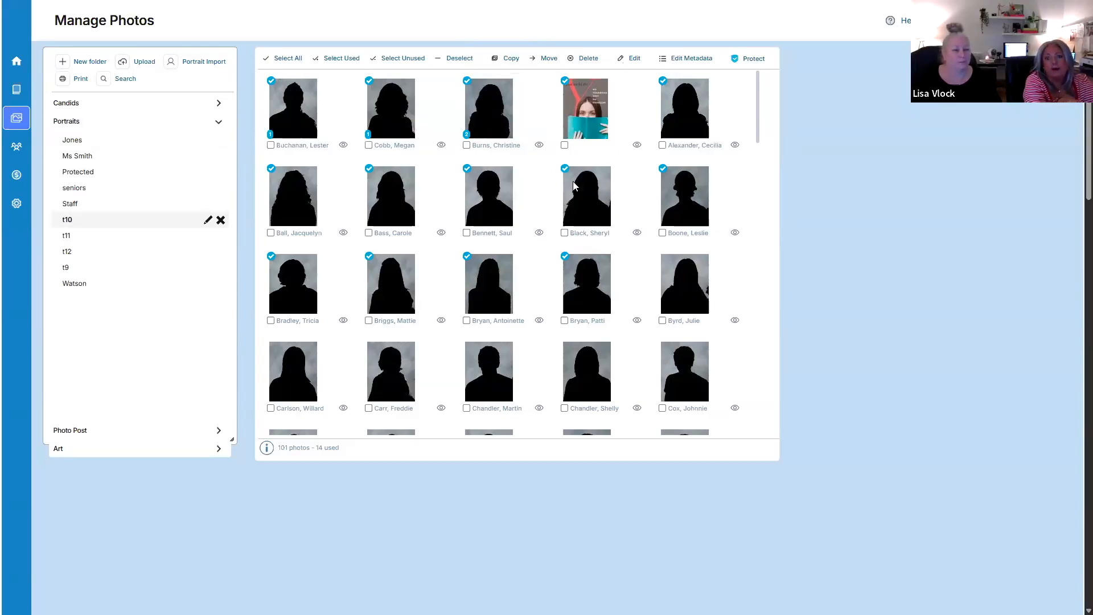
- Look through the portraits in the t10 folder, including the non-portrait images mixed in, and return to the first row
scroll(524, 206, "down", 2)
scroll(522, 205, "down", 1)
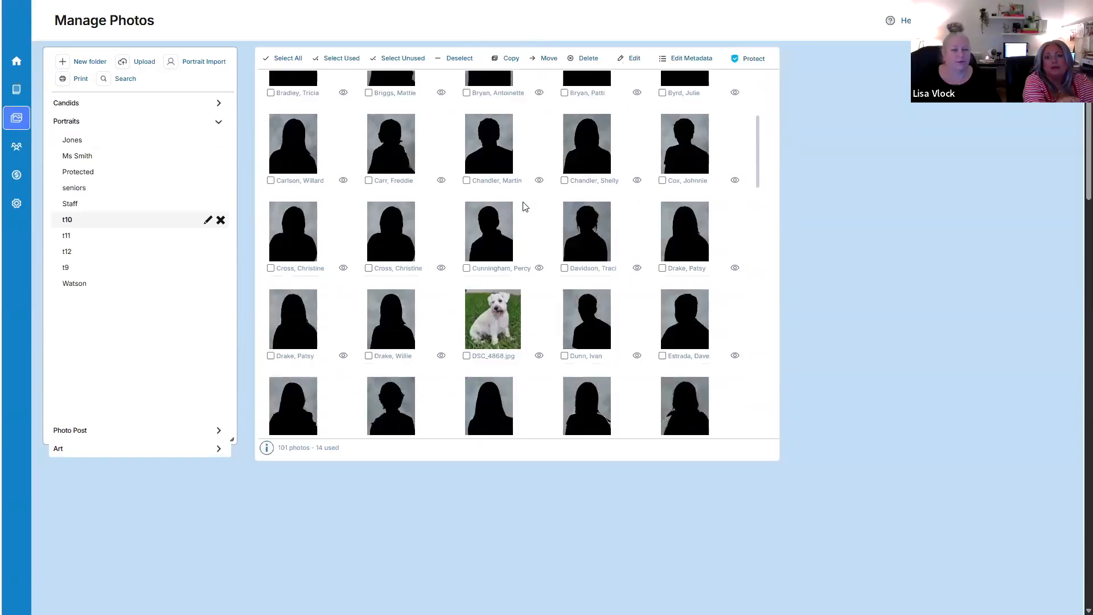
scroll(535, 175, "up", 2)
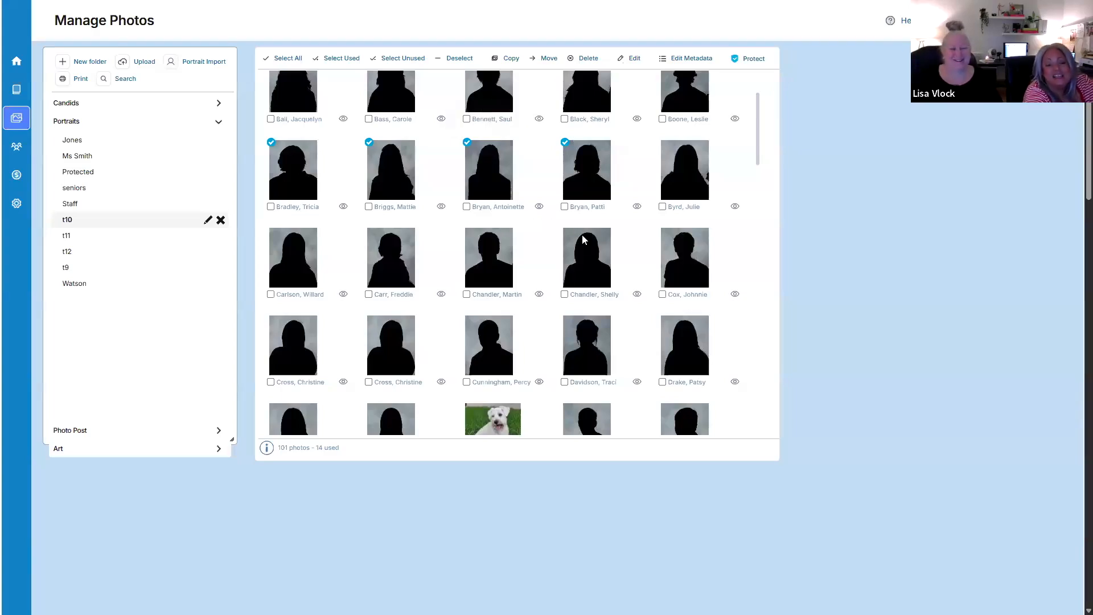
scroll(540, 247, "down", 9)
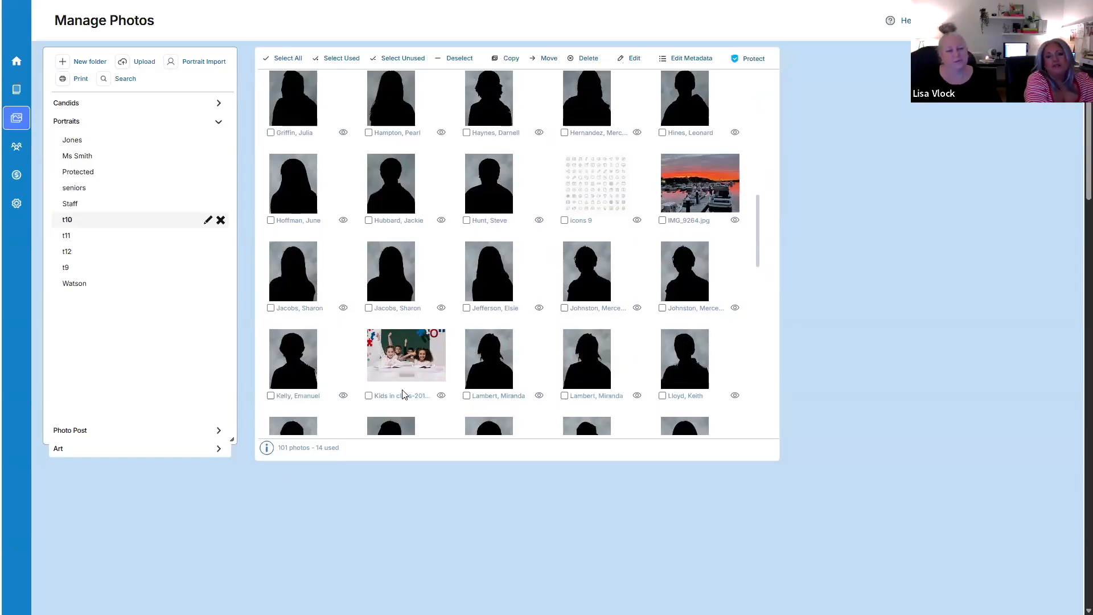
scroll(404, 395, "up", 5)
scroll(407, 393, "up", 4)
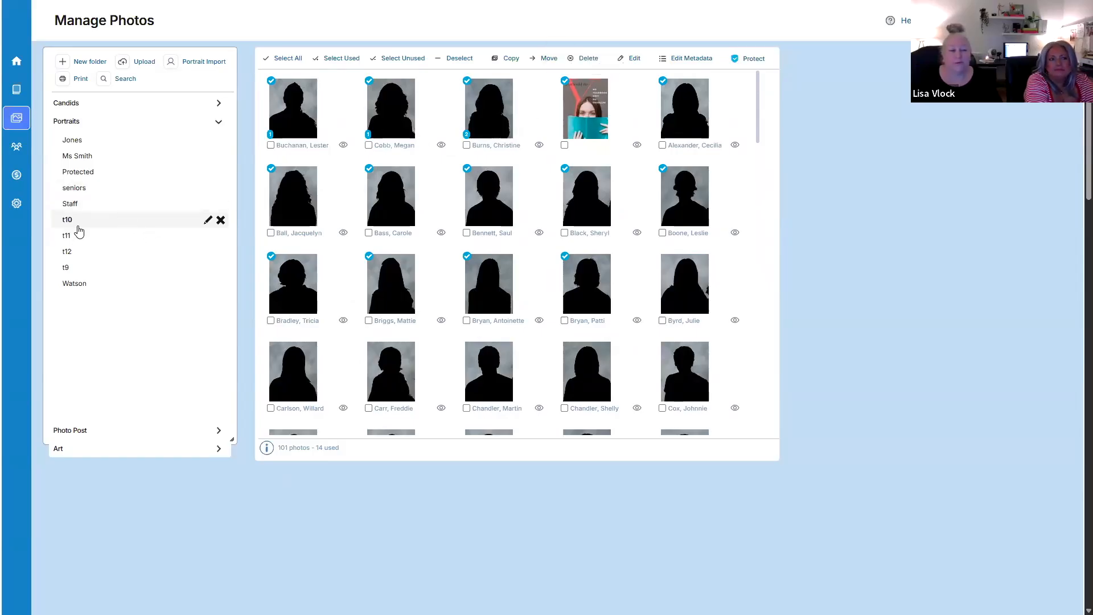
- View the photo upload options for the t10 folder and leave them without adding files
left_click(142, 63)
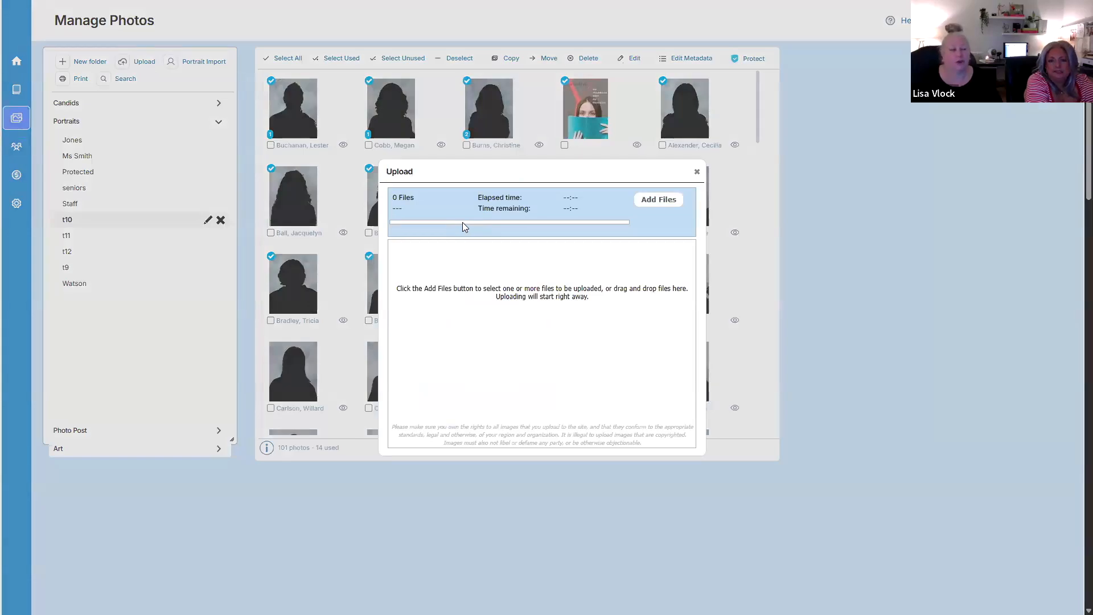
left_click(571, 117)
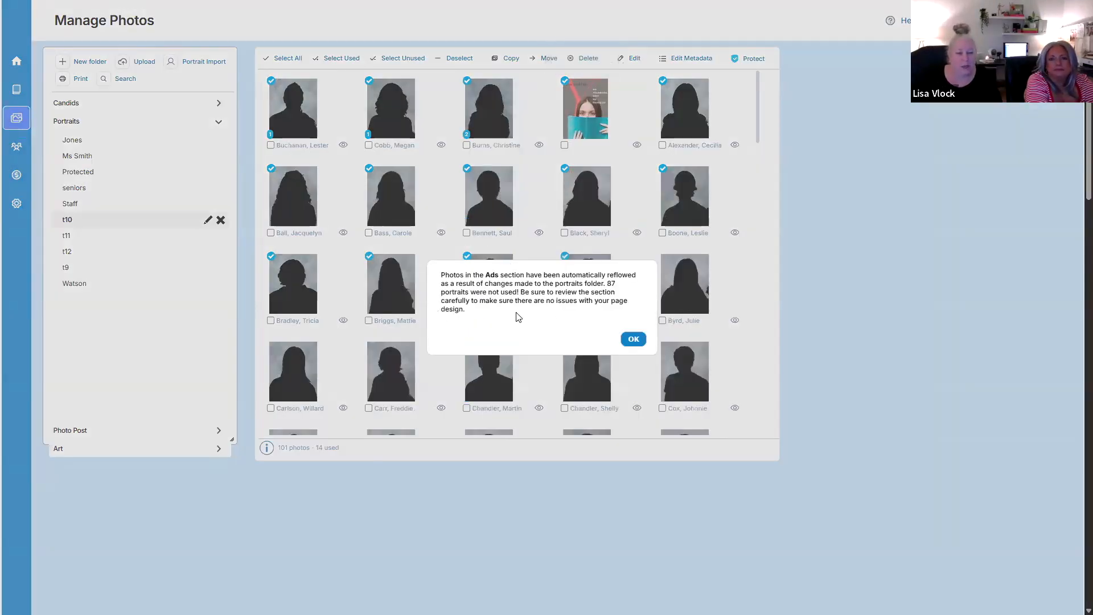
left_click(634, 338)
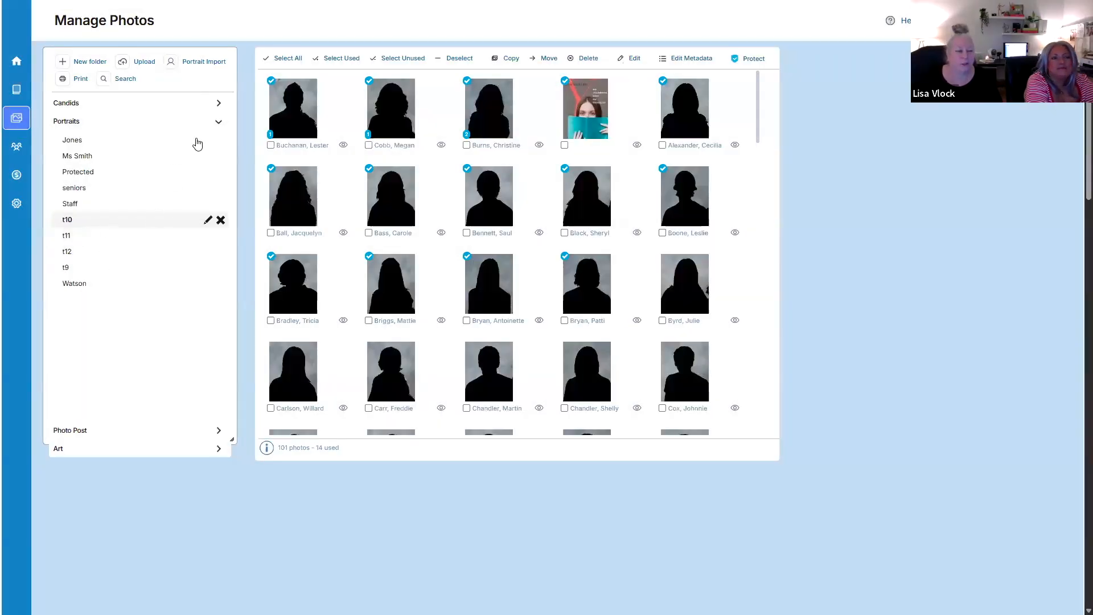
- Collapse the Portraits folders and show the Photo Post folders
left_click(221, 124)
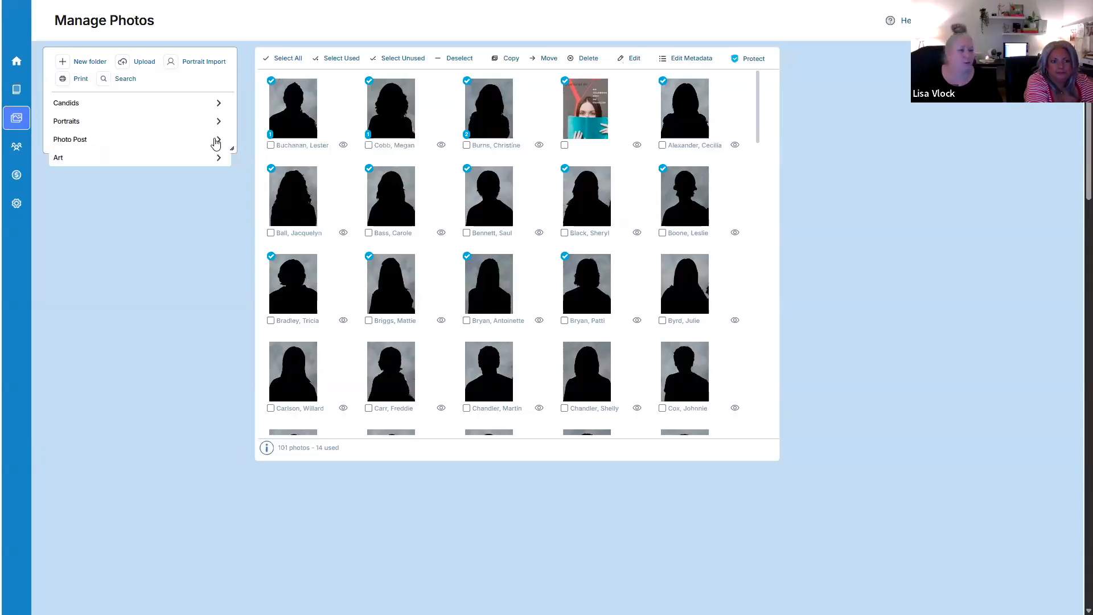
left_click(217, 141)
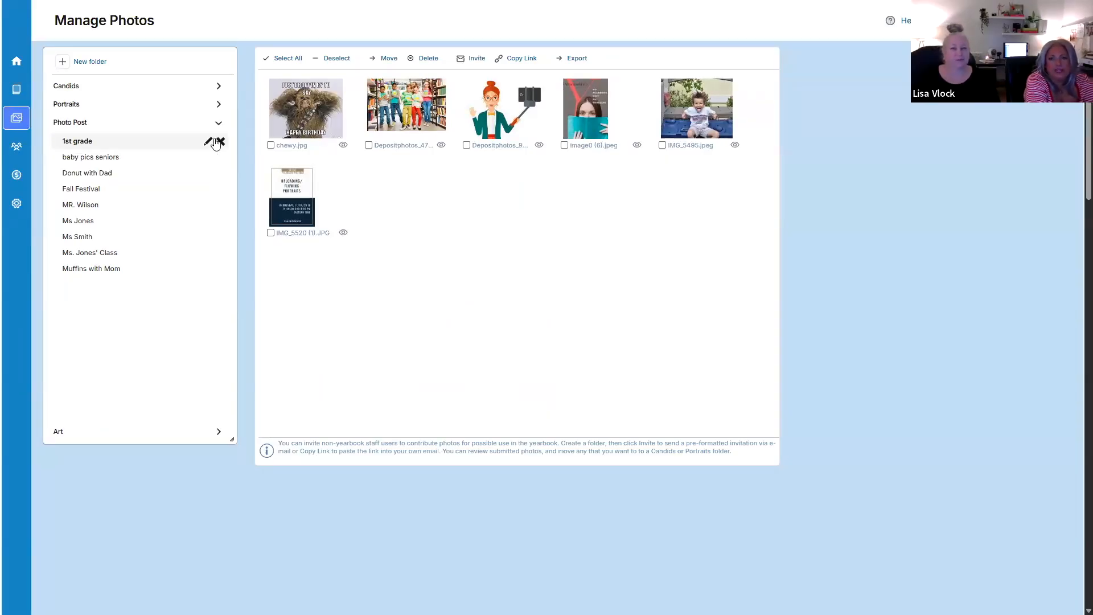
- Leave full-screen view and load the public yblive.net home page in a new browser tab
mouse_move(520, 5)
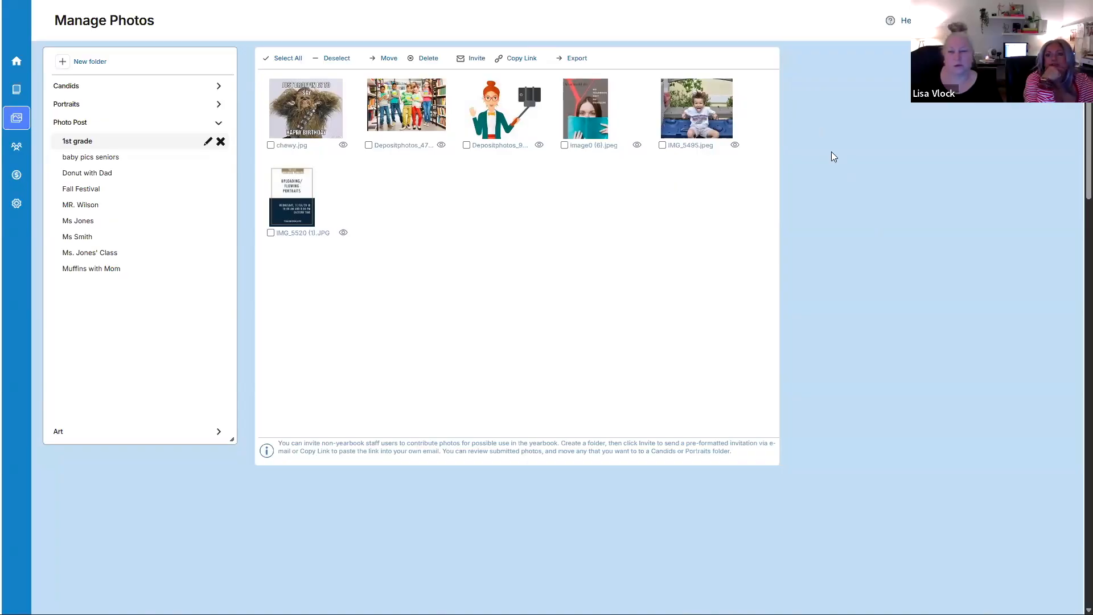
key("F11")
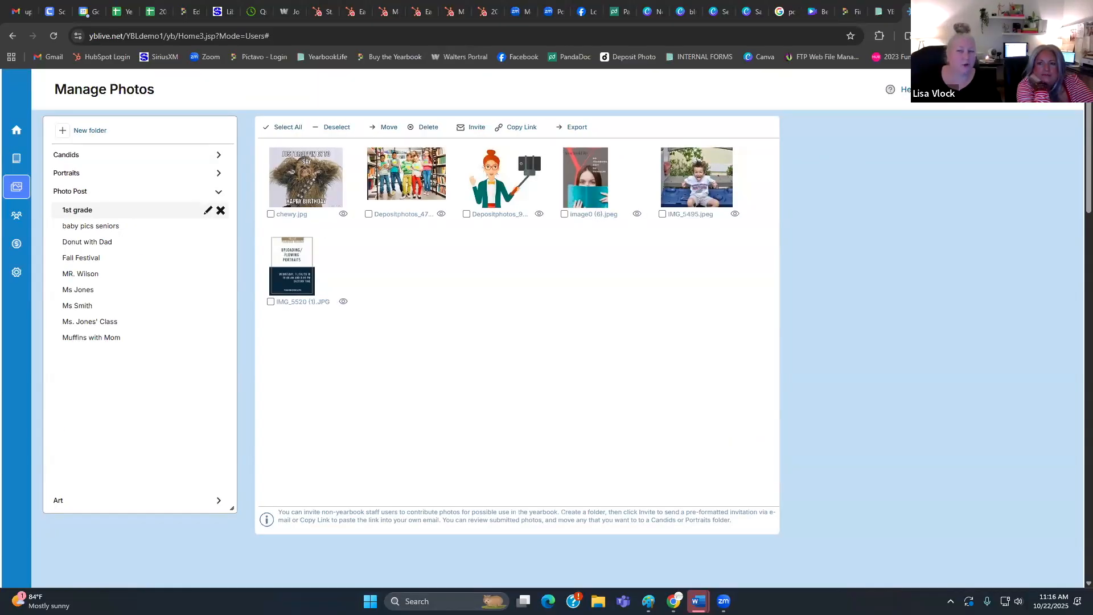
key("ctrl+t")
left_click(279, 35)
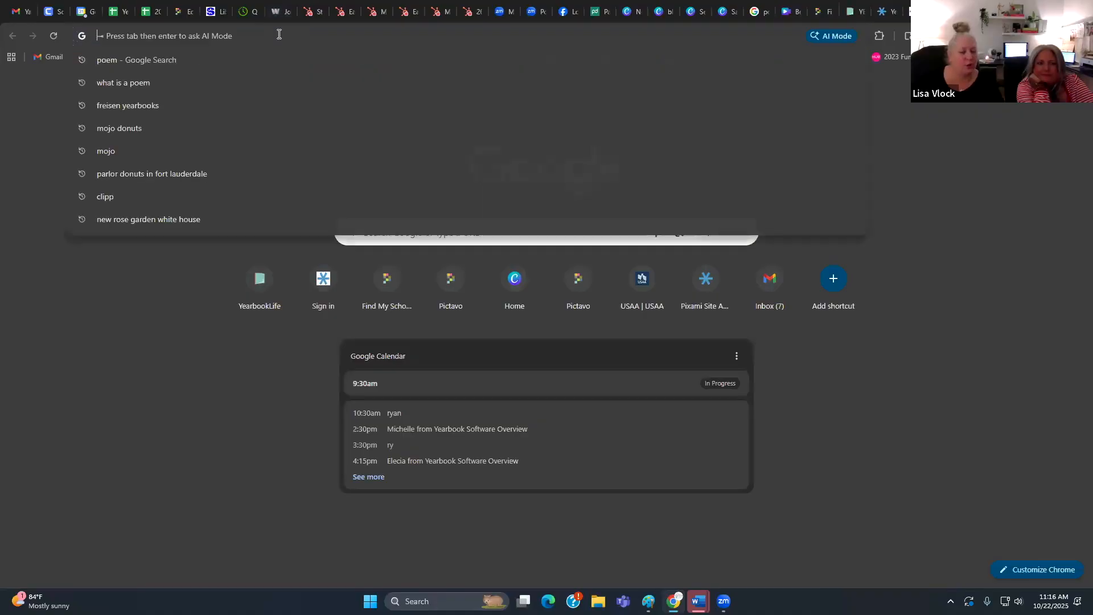
type("y")
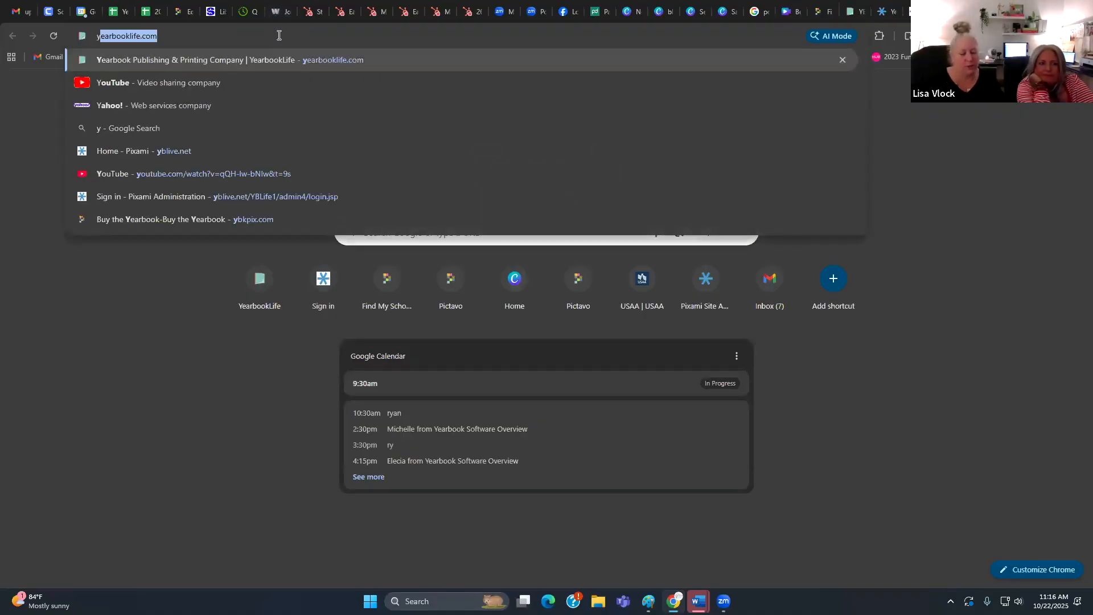
type("blive.n")
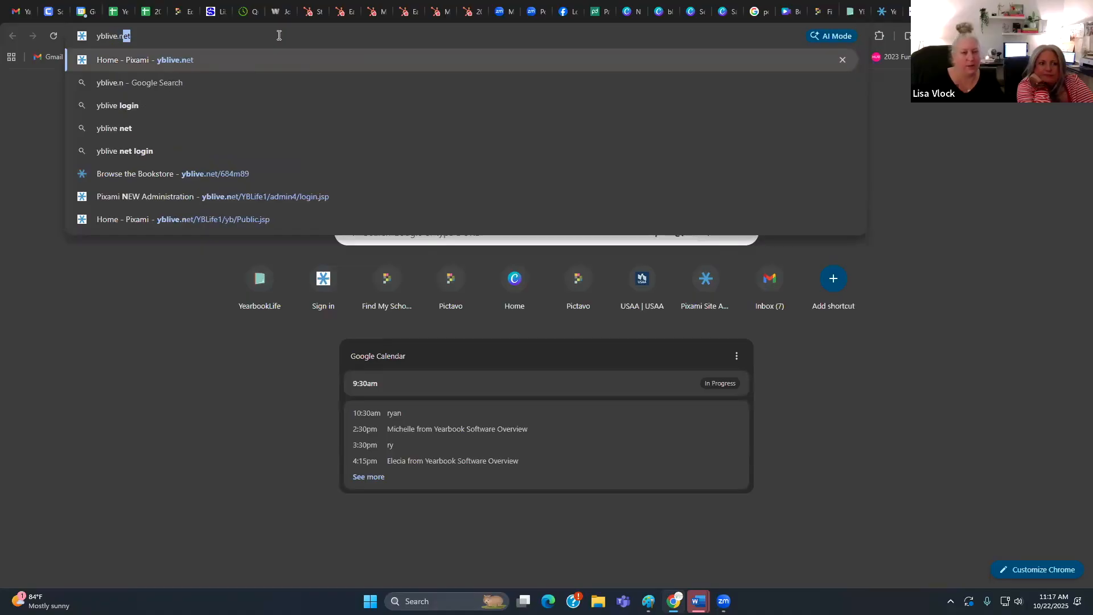
key("Return")
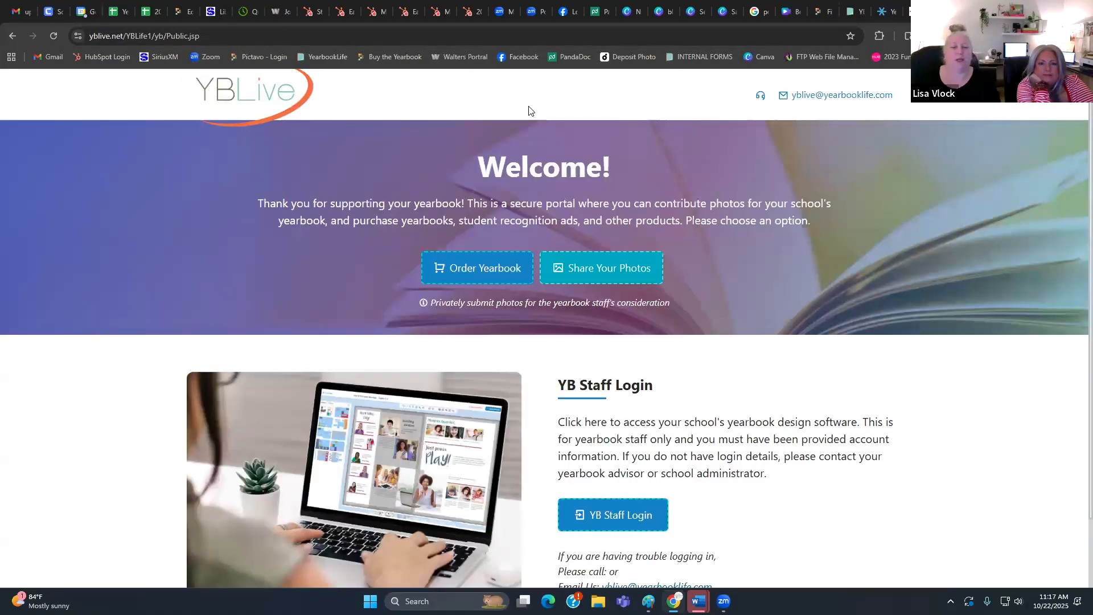
- View the school selection forms for ordering a yearbook and for sharing photos, closing each without choosing a school
left_click(487, 268)
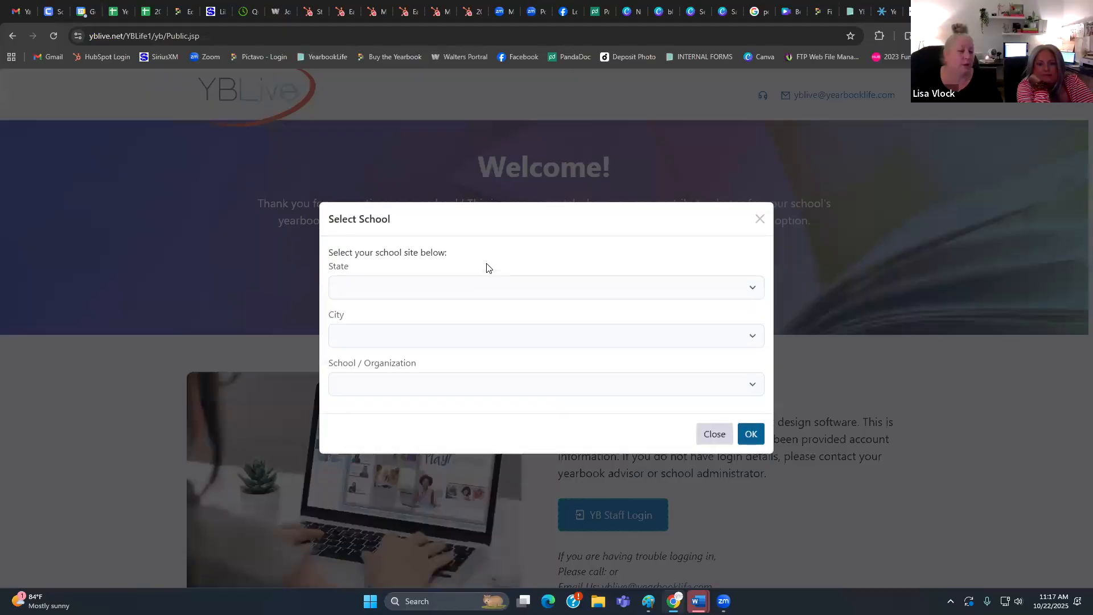
left_click(712, 435)
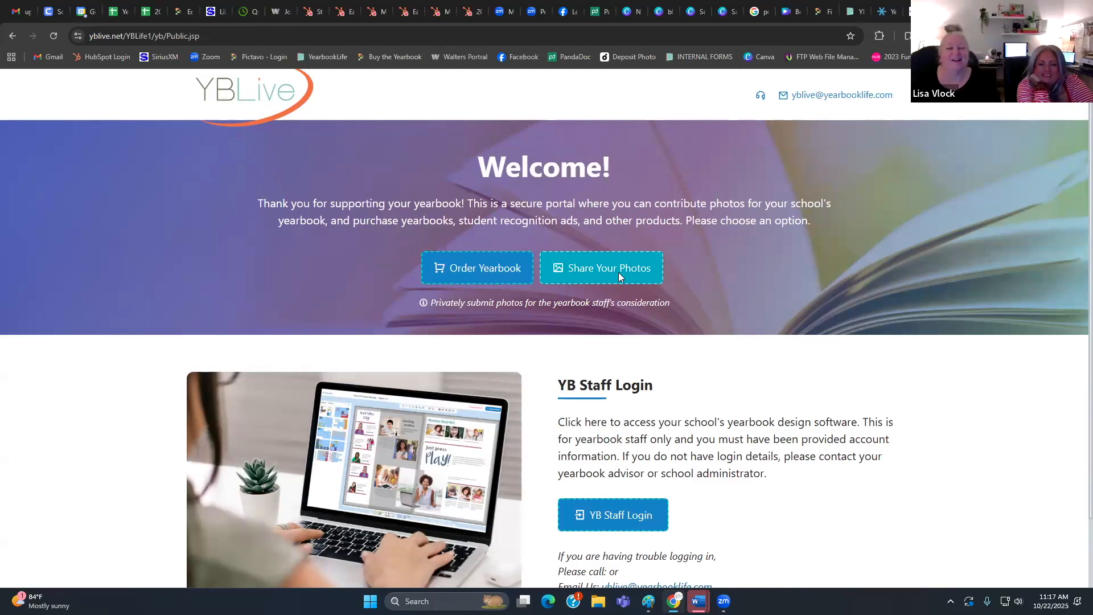
left_click(620, 276)
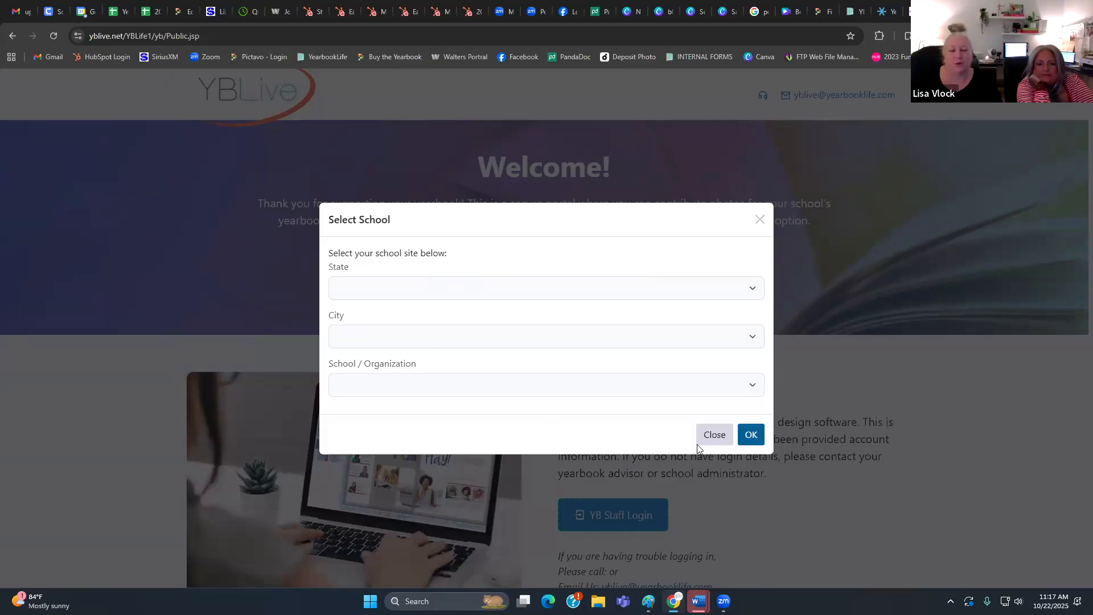
left_click(715, 437)
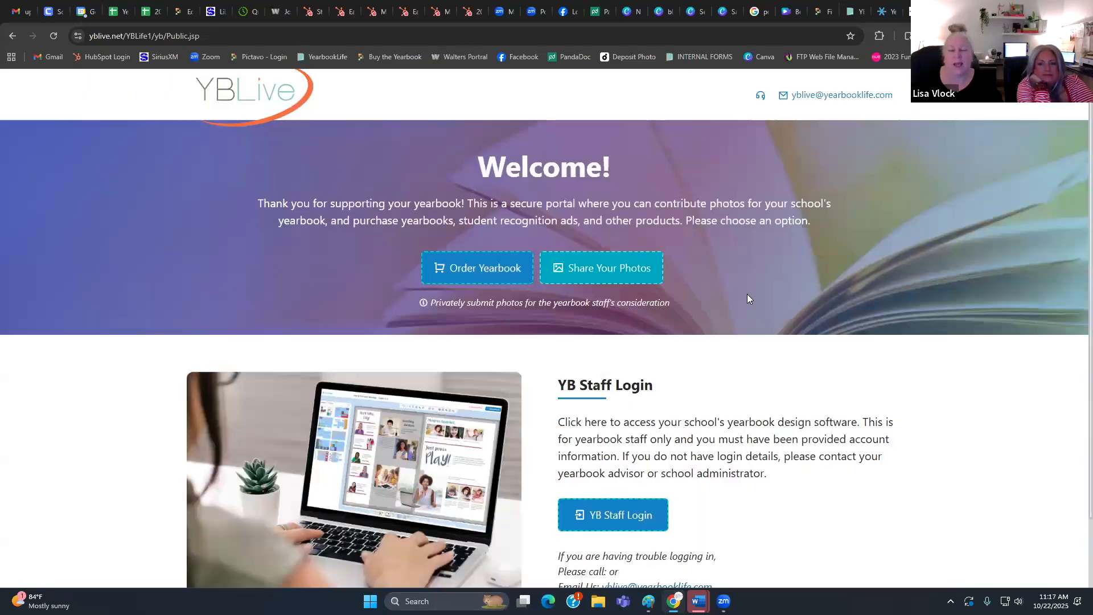
- Return to the Manage Photos page and start a new Photo Post folder, then dismiss it without creating one
left_click(883, 11)
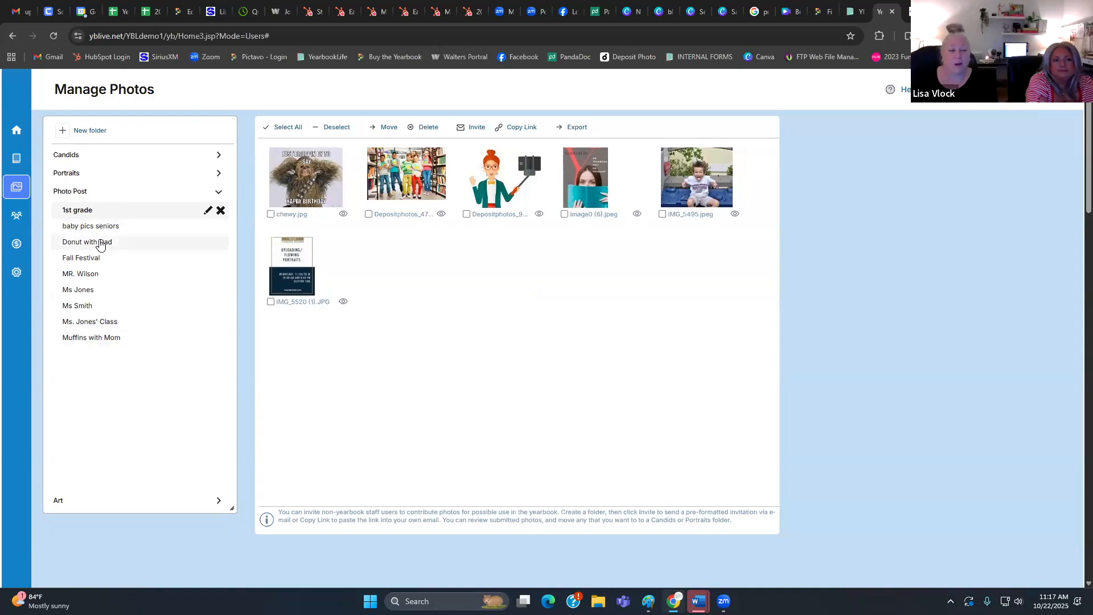
left_click(67, 130)
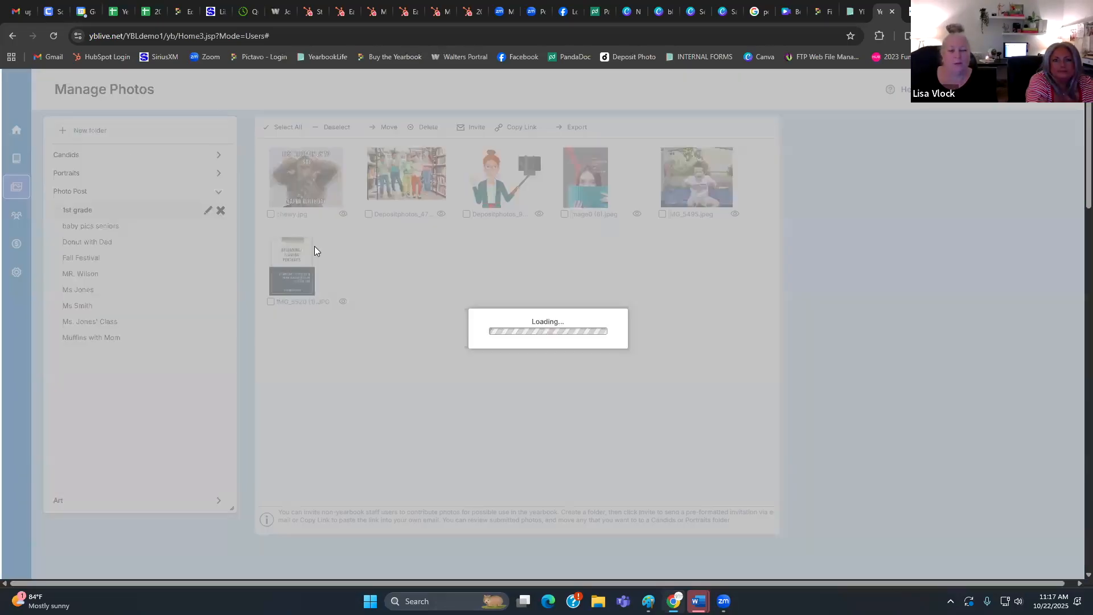
left_click(596, 297)
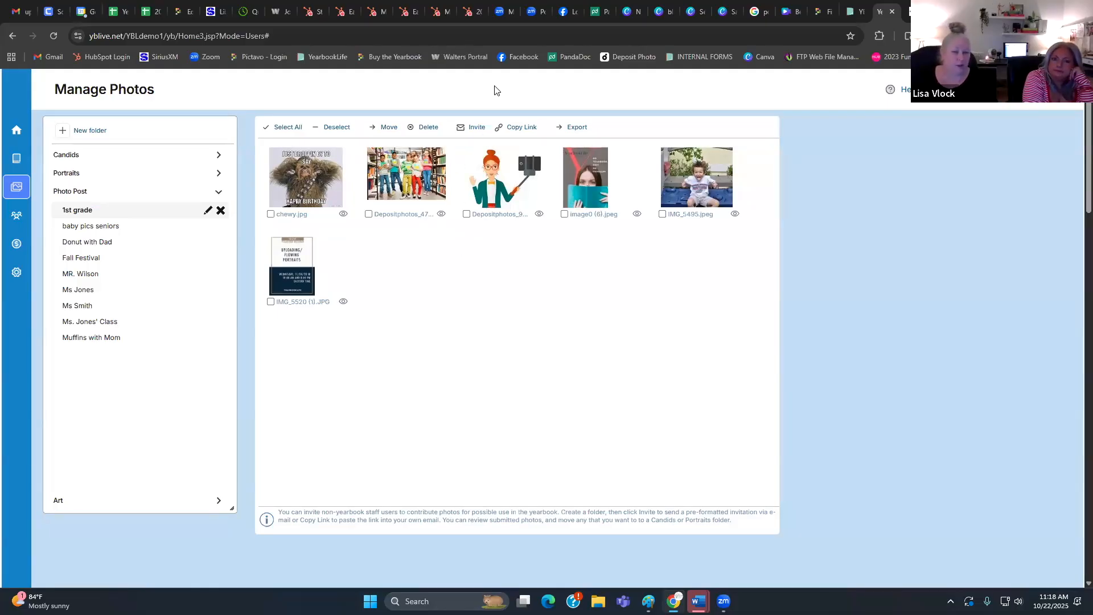
- Copy the photo upload link of the 1st grade Photo Post folder
left_click(518, 130)
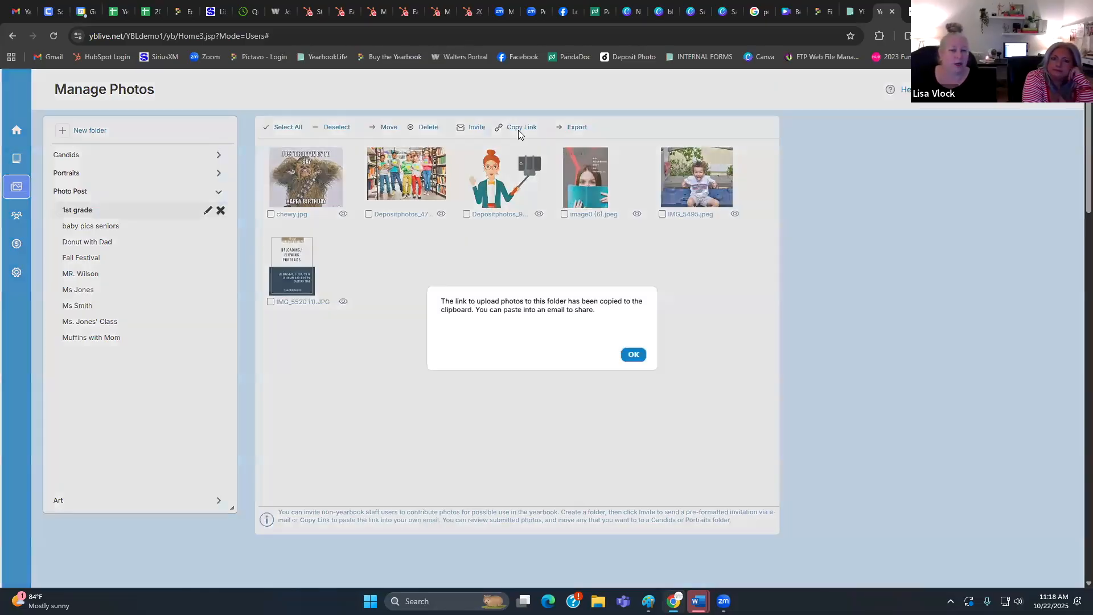
left_click(633, 355)
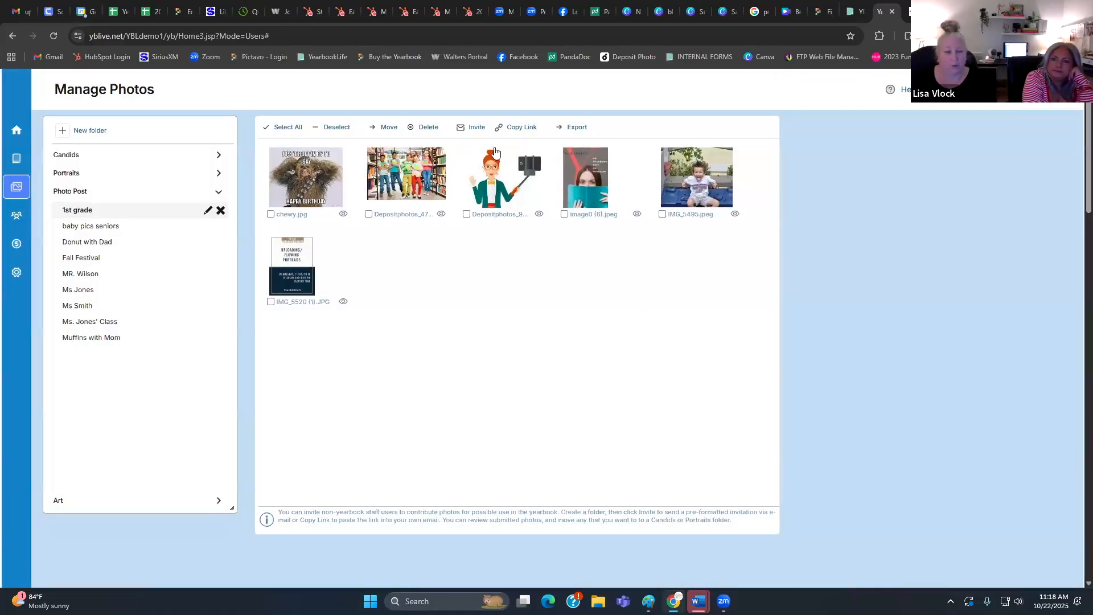
- View the photo upload invitation form for the 1st grade folder, including recipient and subject, and close it without sending
left_click(466, 130)
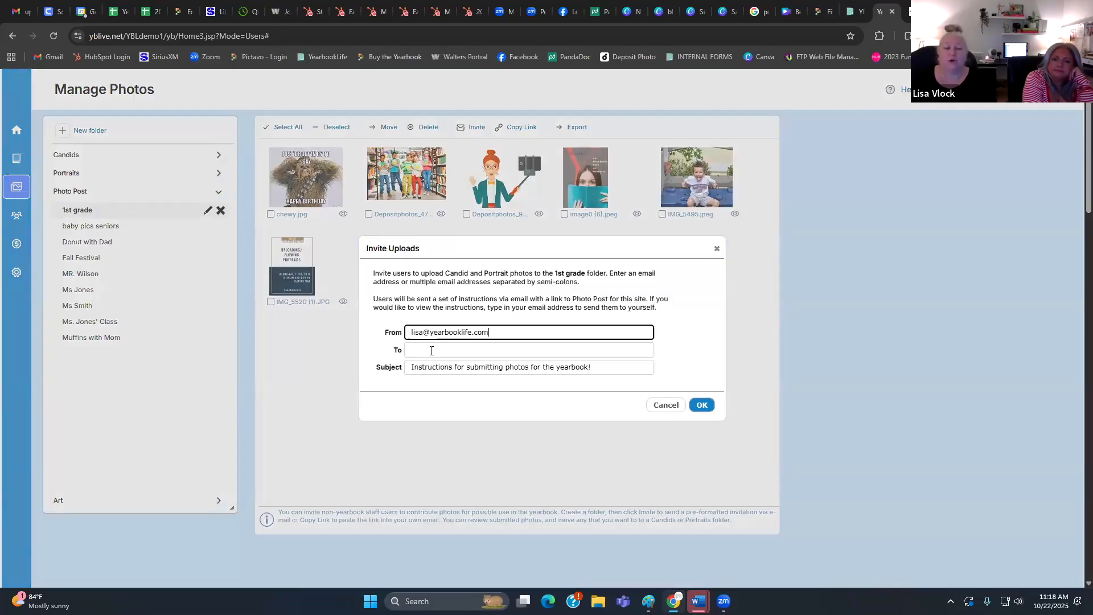
left_click(450, 350)
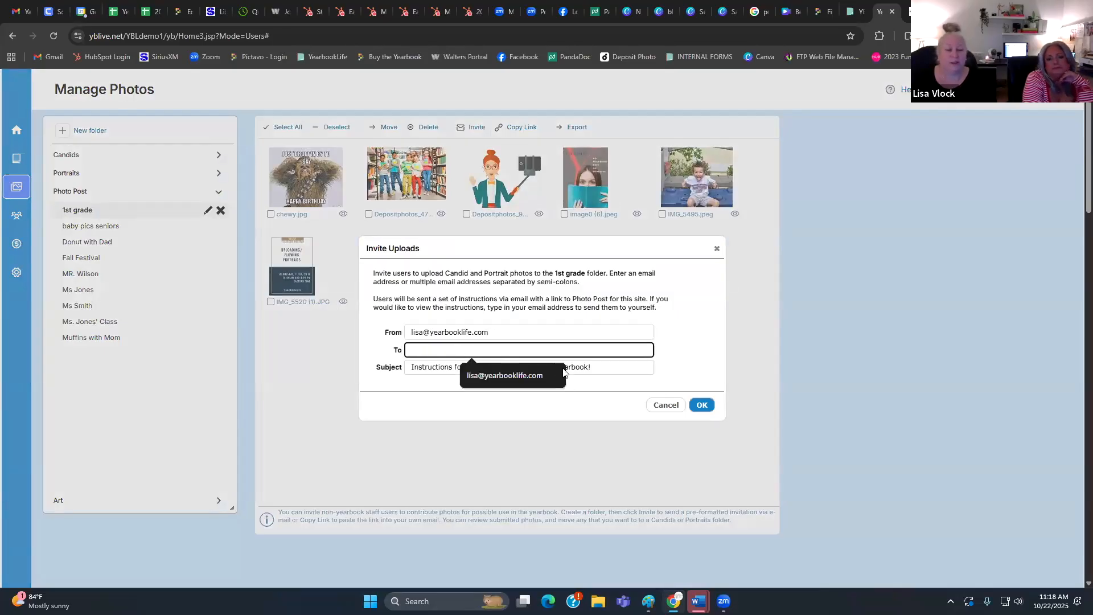
left_click(479, 369)
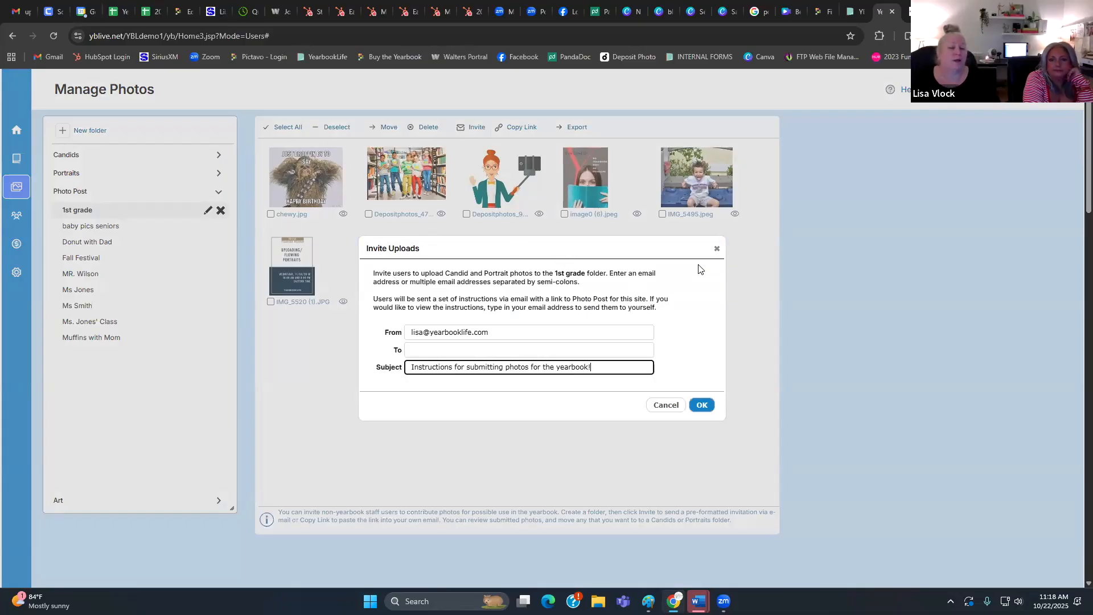
left_click(720, 253)
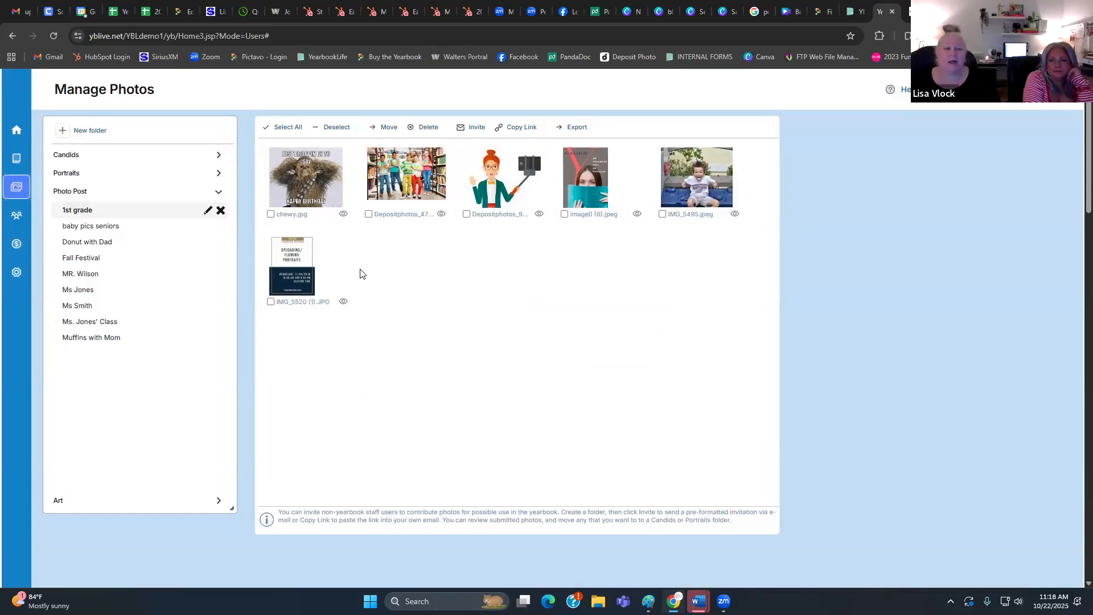
- Select the group photo in the 1st grade folder, view the candid and portrait folders it can move to, and dismiss the move
left_click(410, 182)
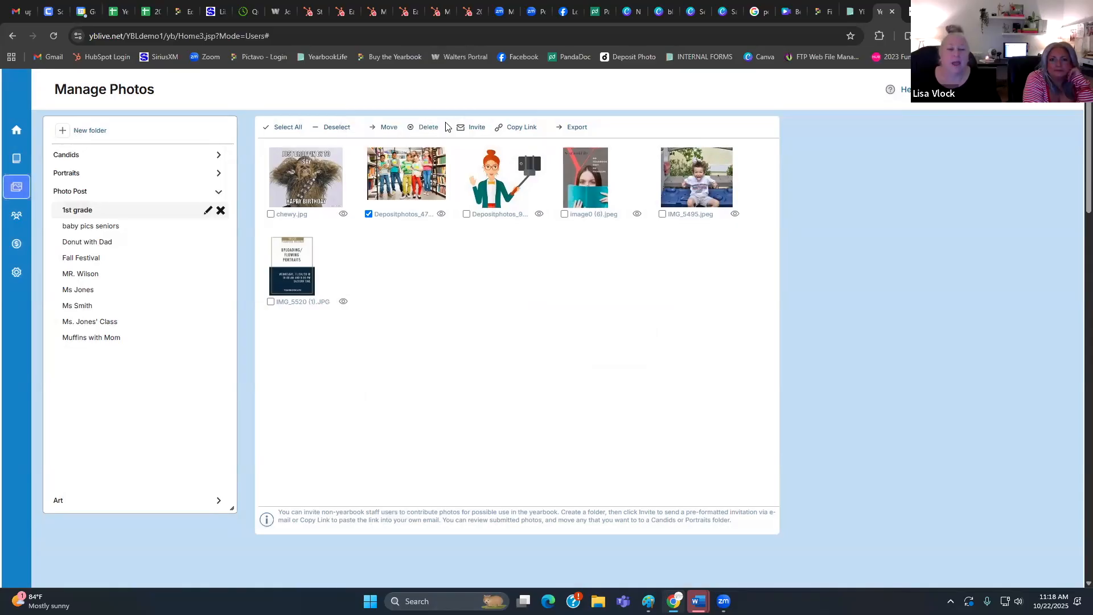
left_click(391, 129)
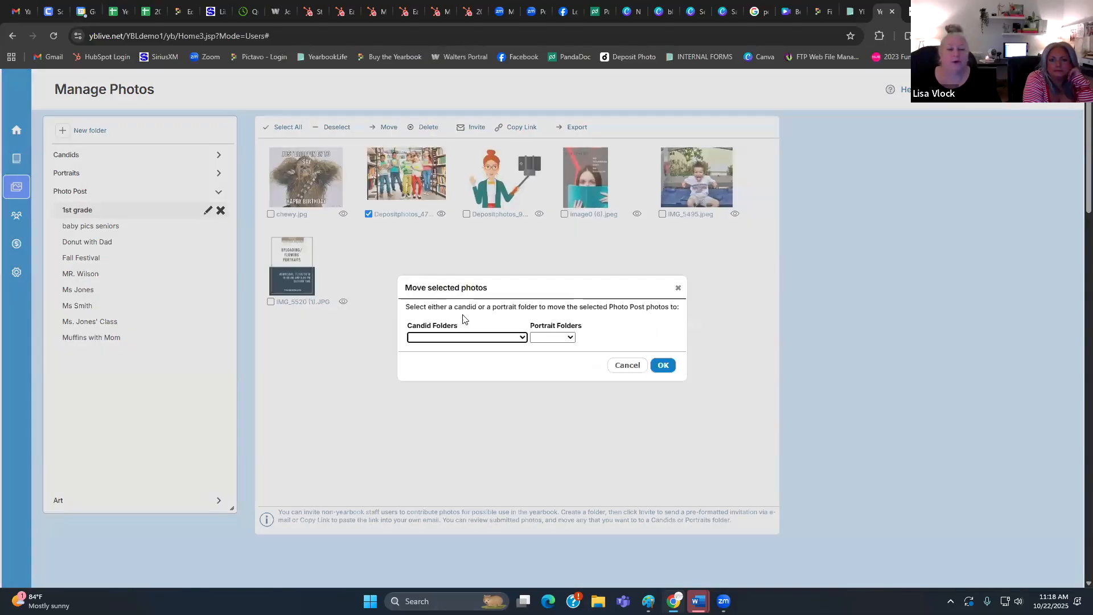
left_click(463, 338)
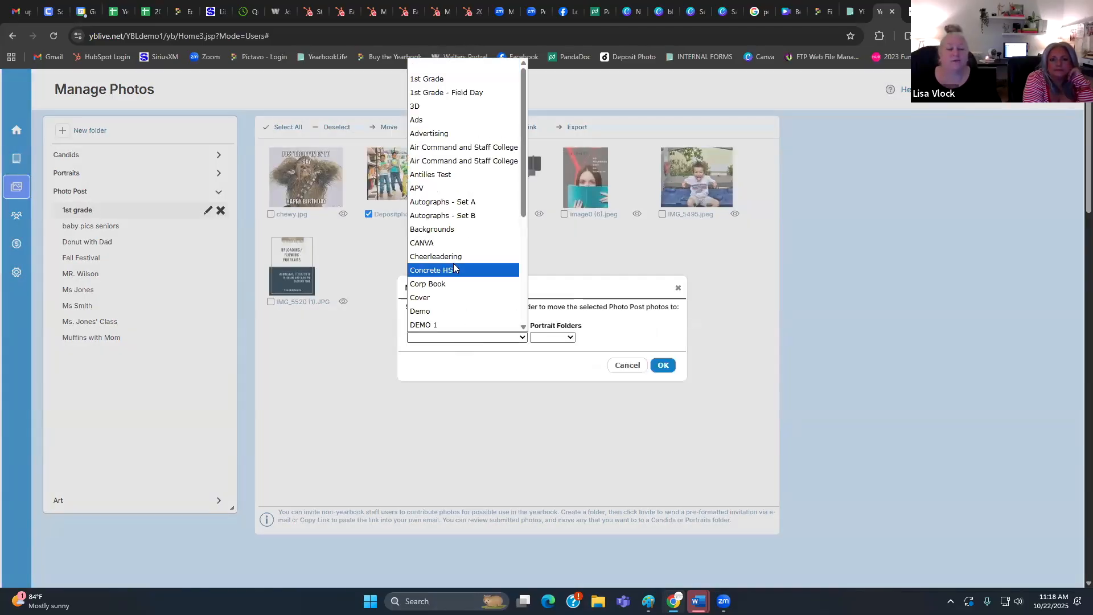
left_click(557, 338)
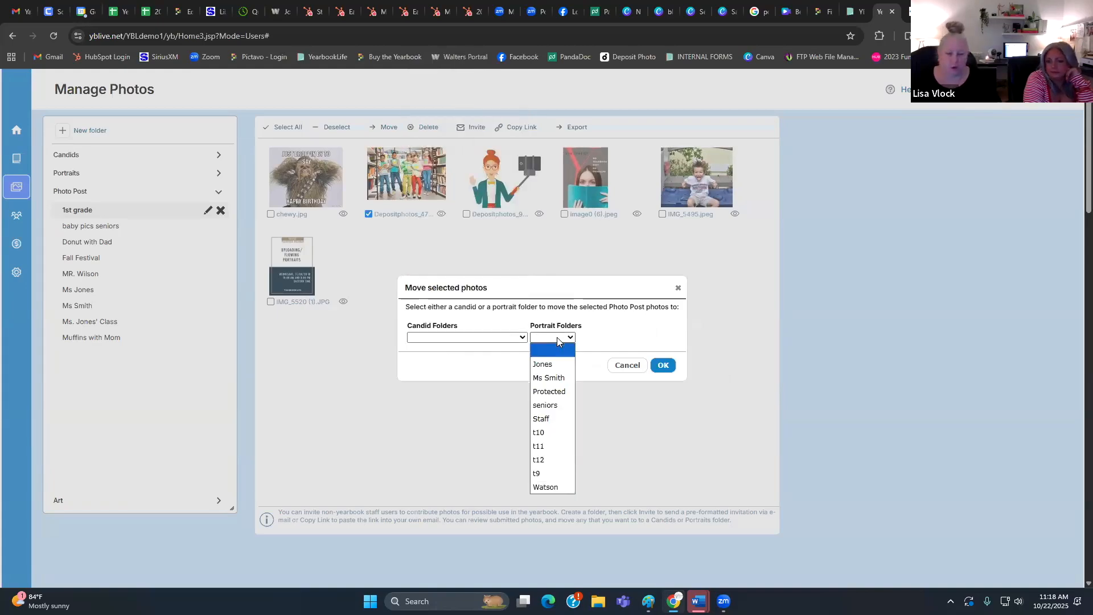
left_click(677, 290)
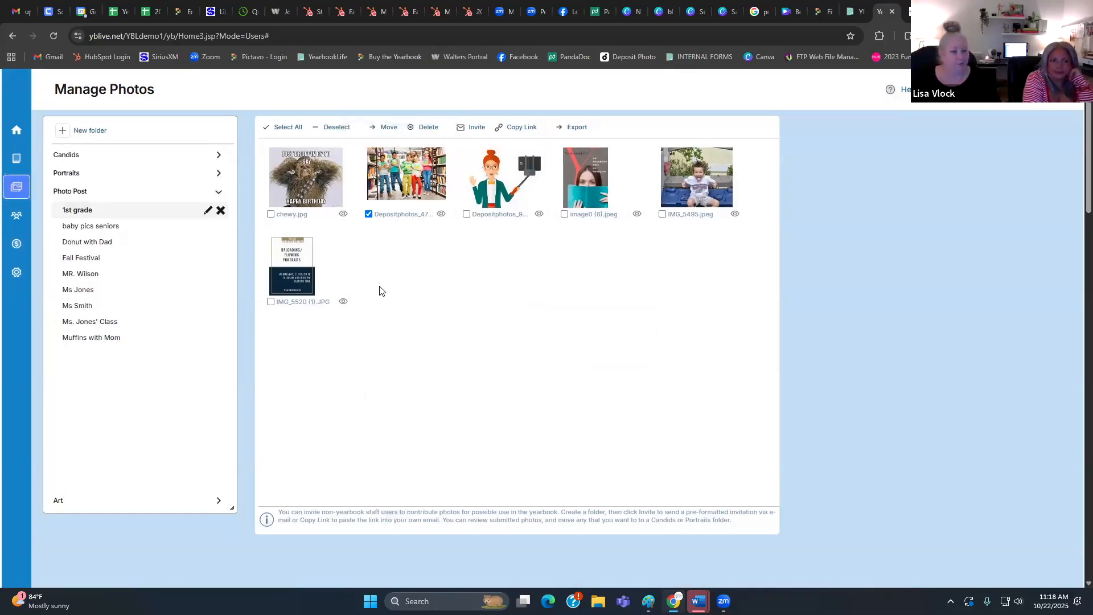
- Open the Baseball folder under Art and view its new folder and upload forms, closing both without adding anything
left_click(217, 196)
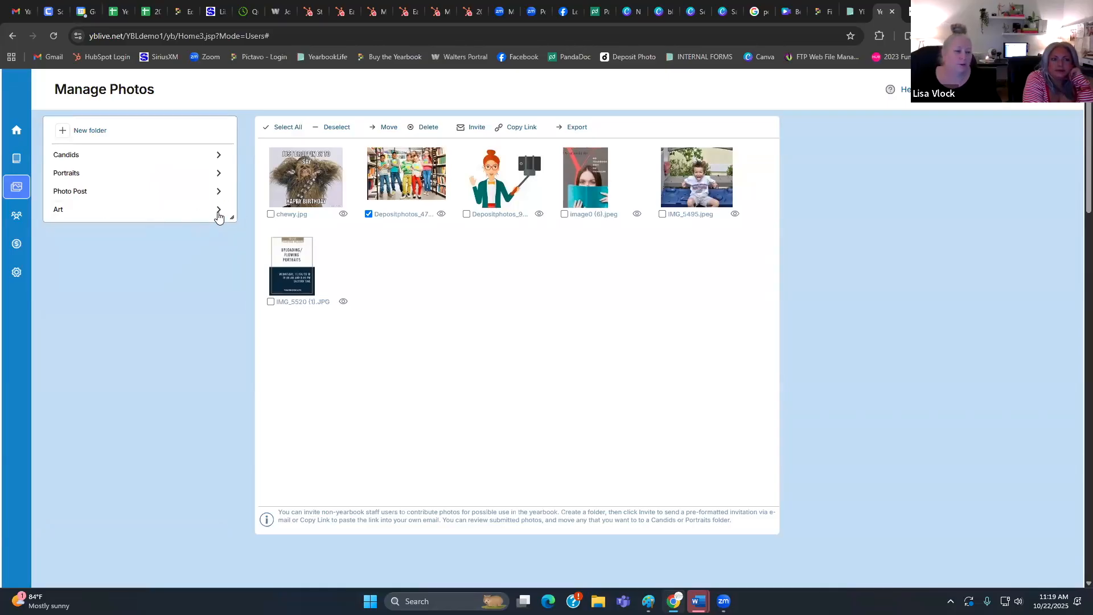
left_click(219, 212)
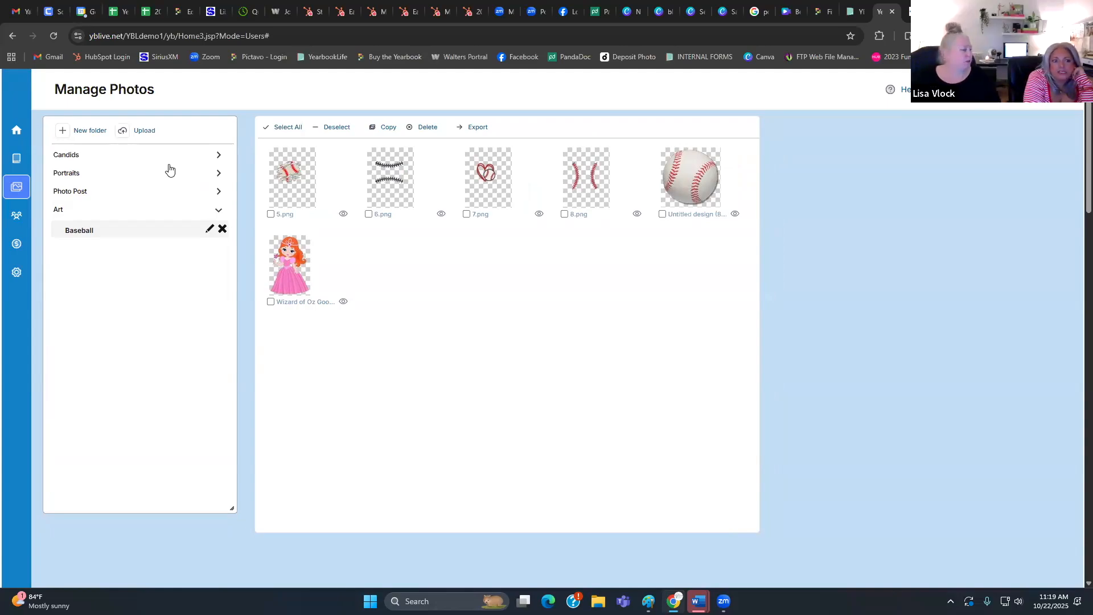
left_click(92, 136)
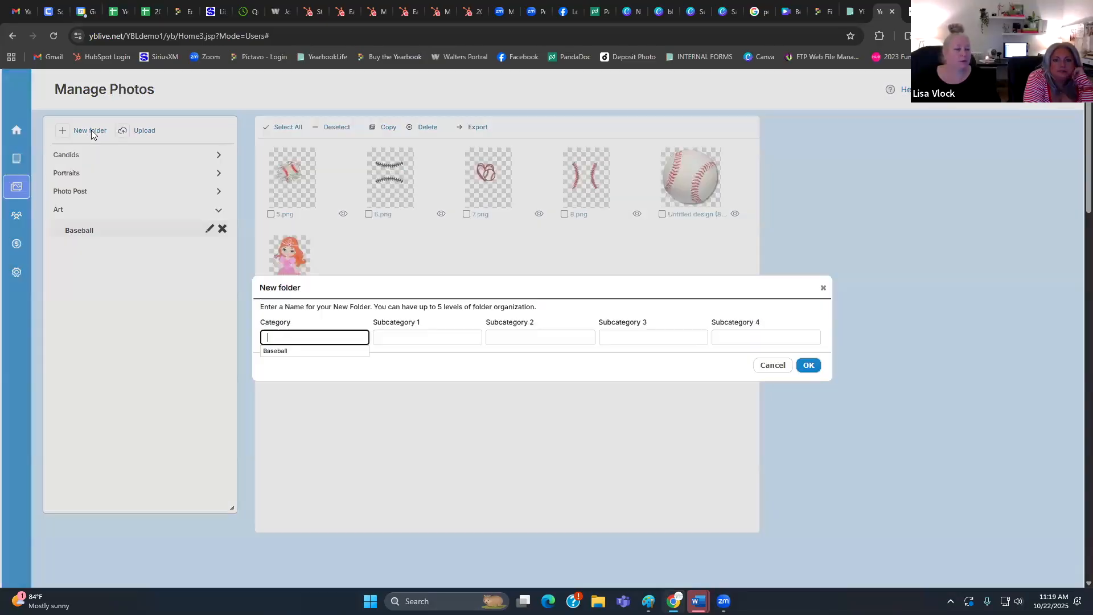
left_click(824, 290)
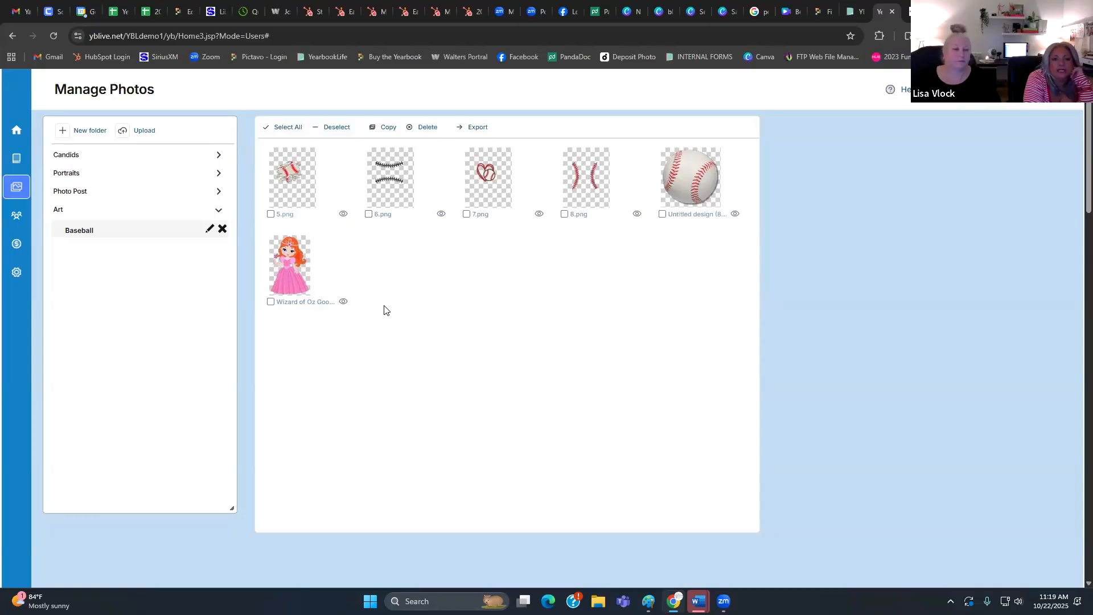
left_click(150, 134)
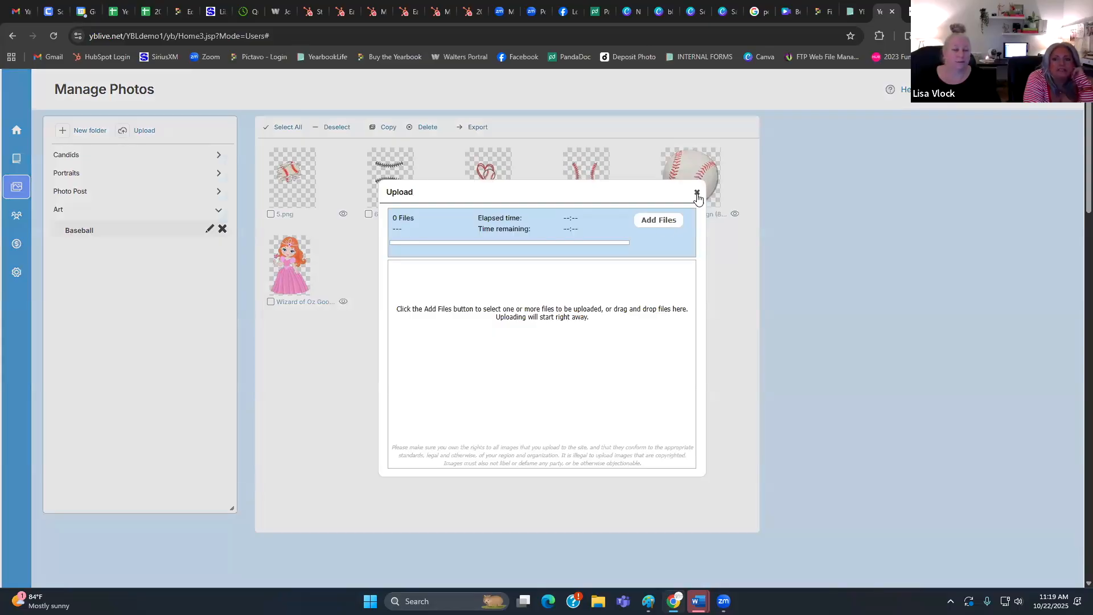
left_click(697, 194)
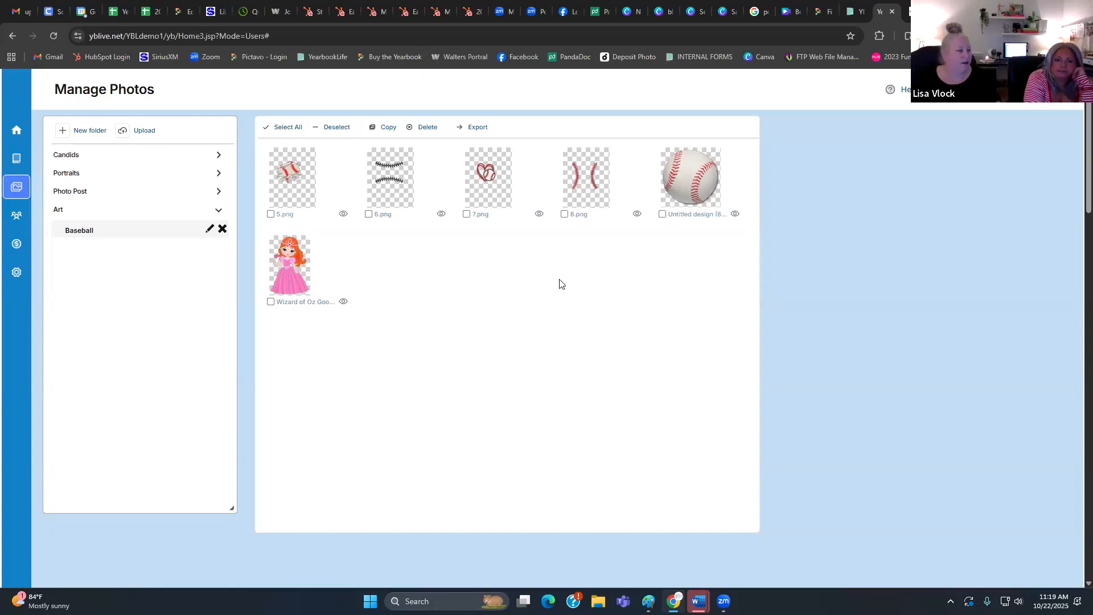
- Go to the Yearbook Ladder and review its proofing sections and proofing history
left_click(17, 162)
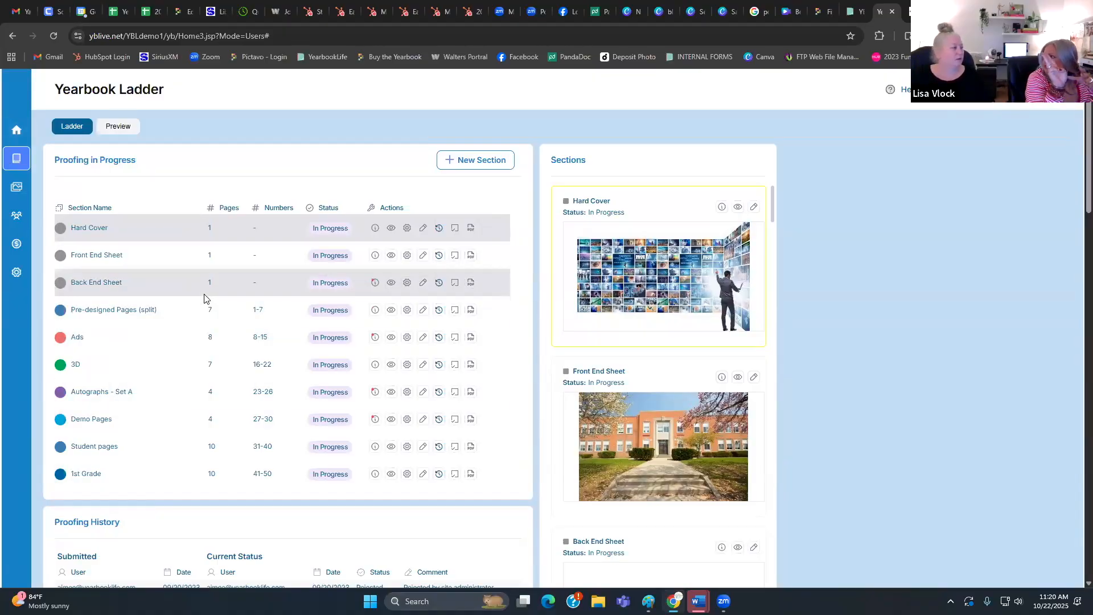
scroll(222, 285, "down", 1)
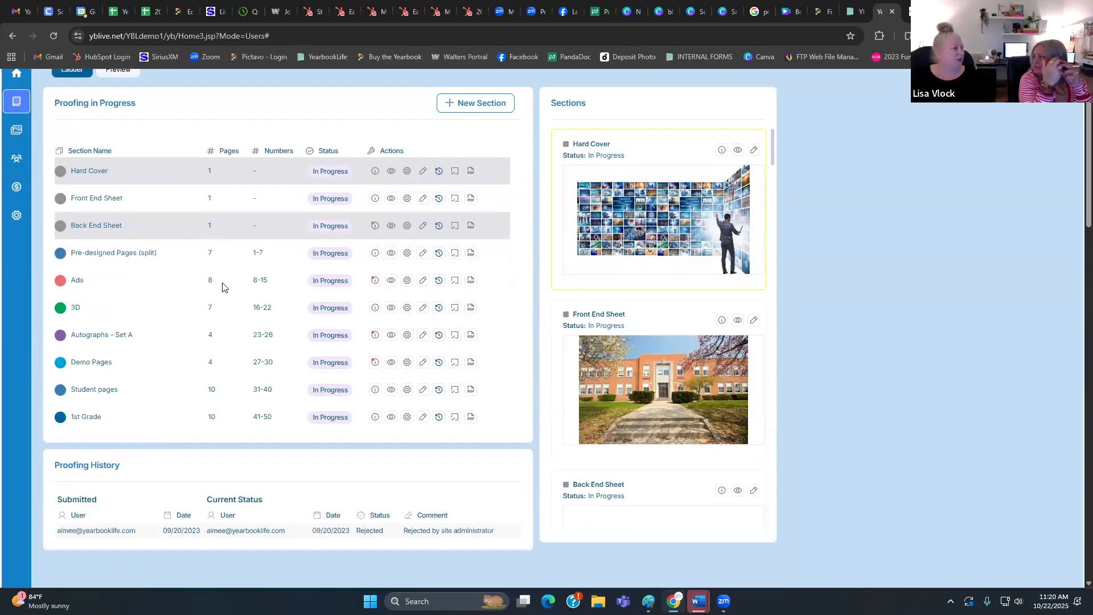
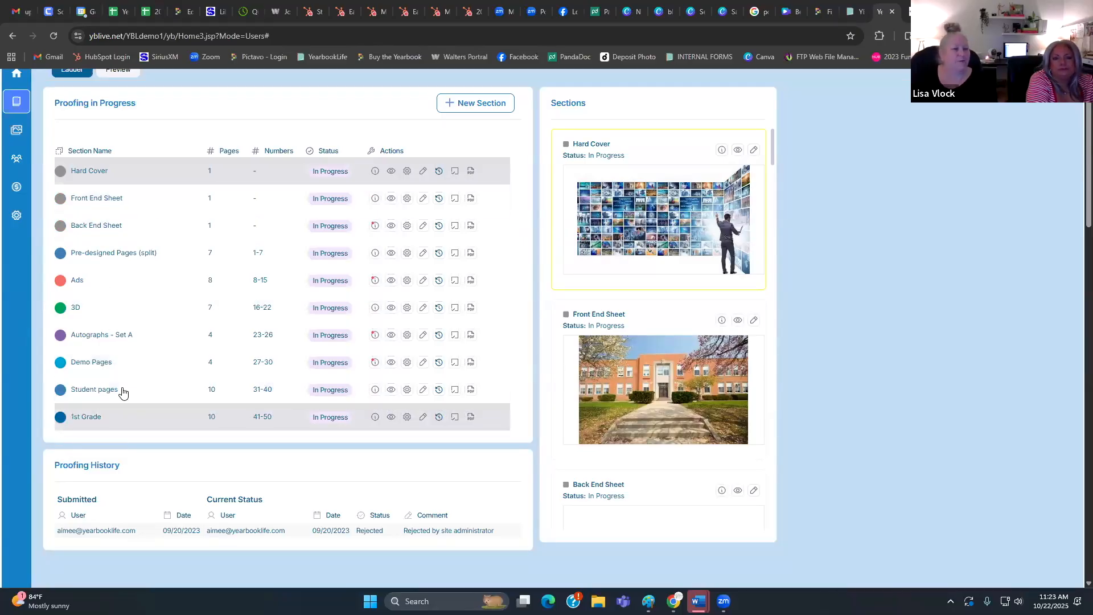
scroll(122, 391, "up", 1)
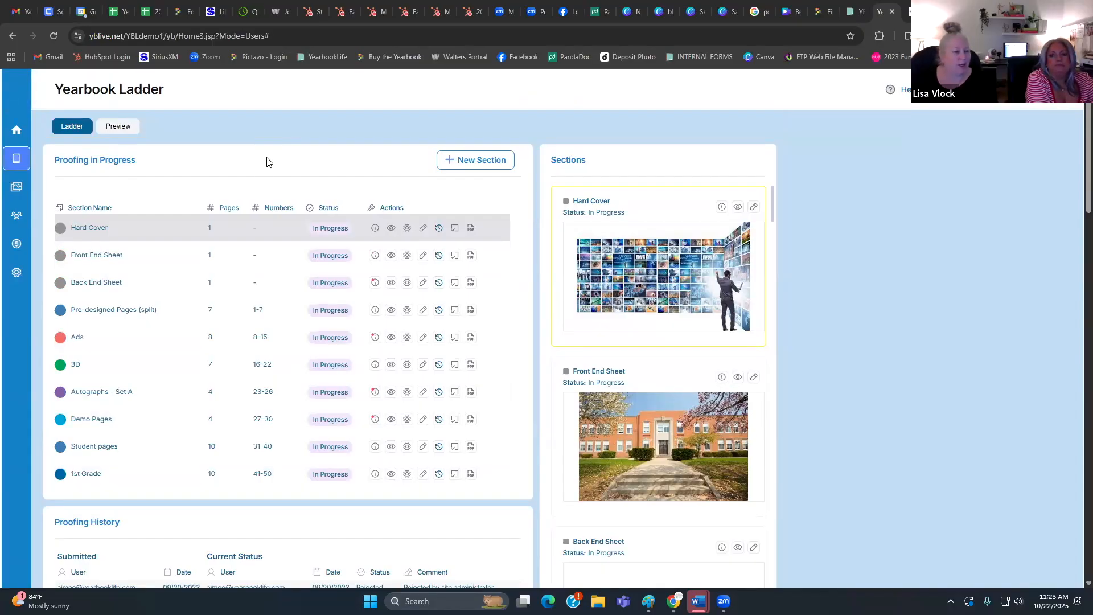
scroll(266, 162, "down", 2)
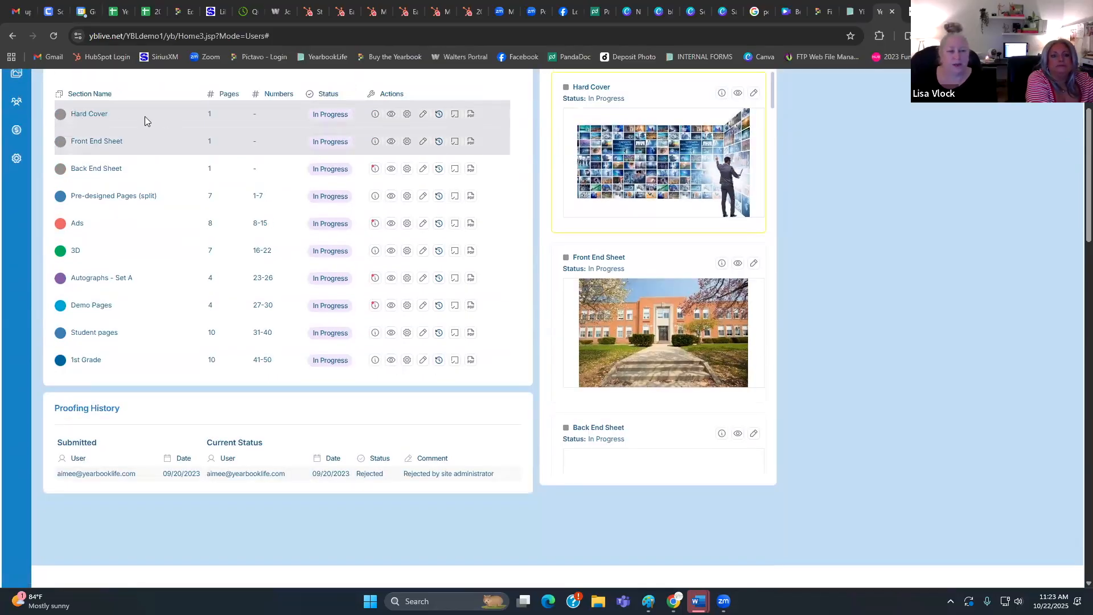
scroll(276, 251, "up", 2)
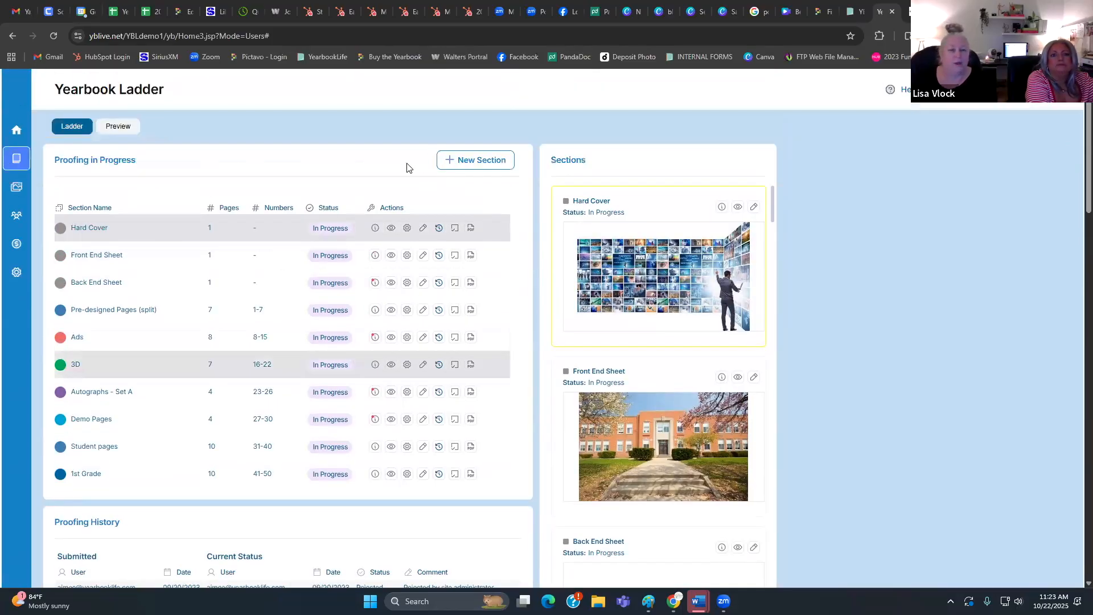
- Start a new ladder section named Carnival and keep Pages as its section type
left_click(471, 162)
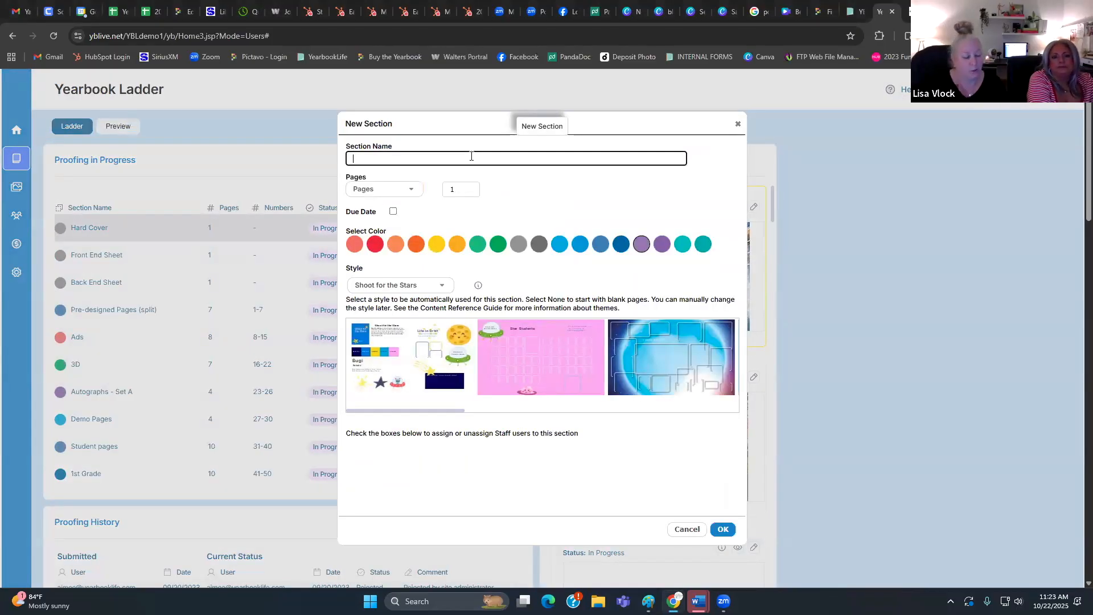
type("Car")
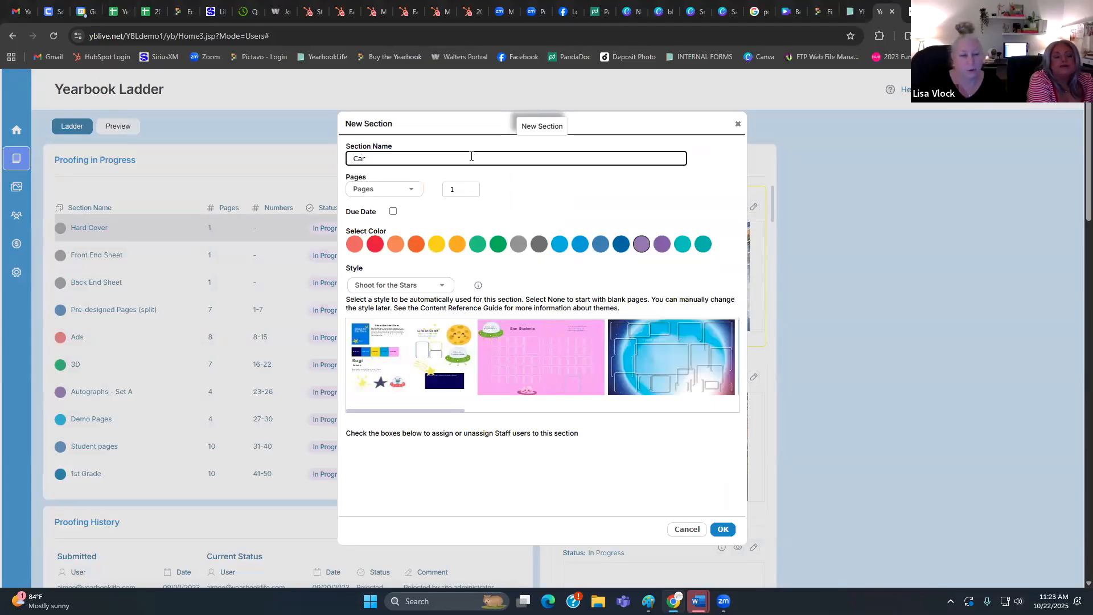
type("niv")
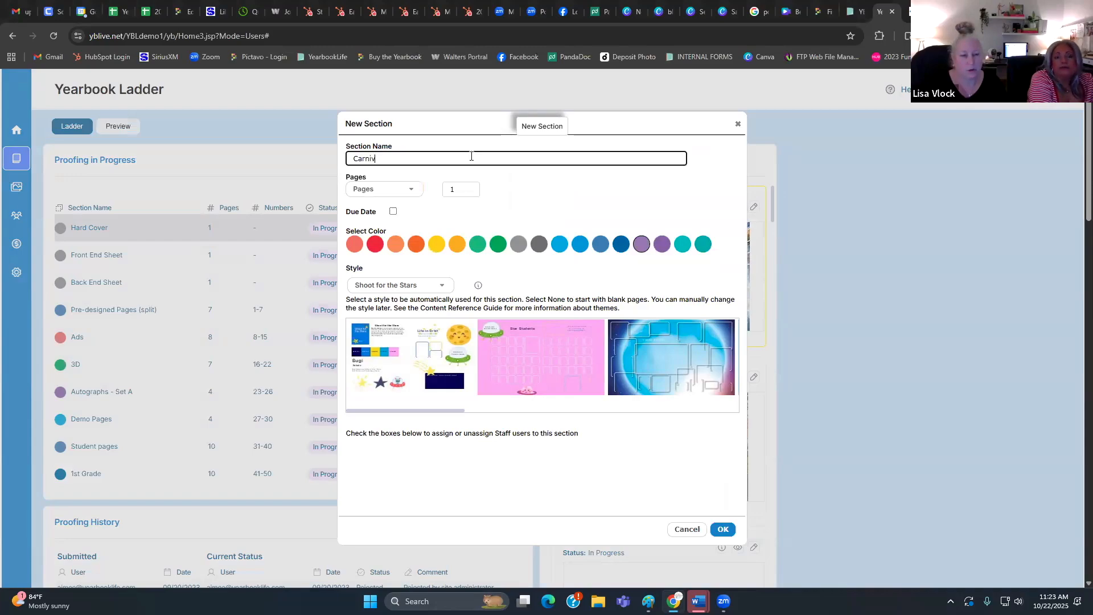
type("al")
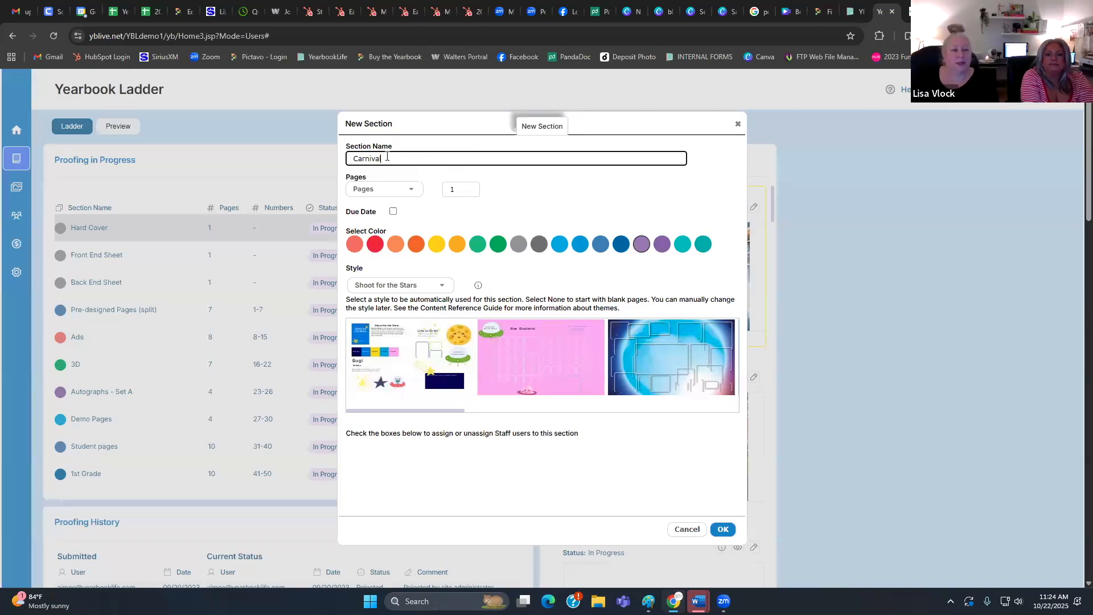
left_click(414, 195)
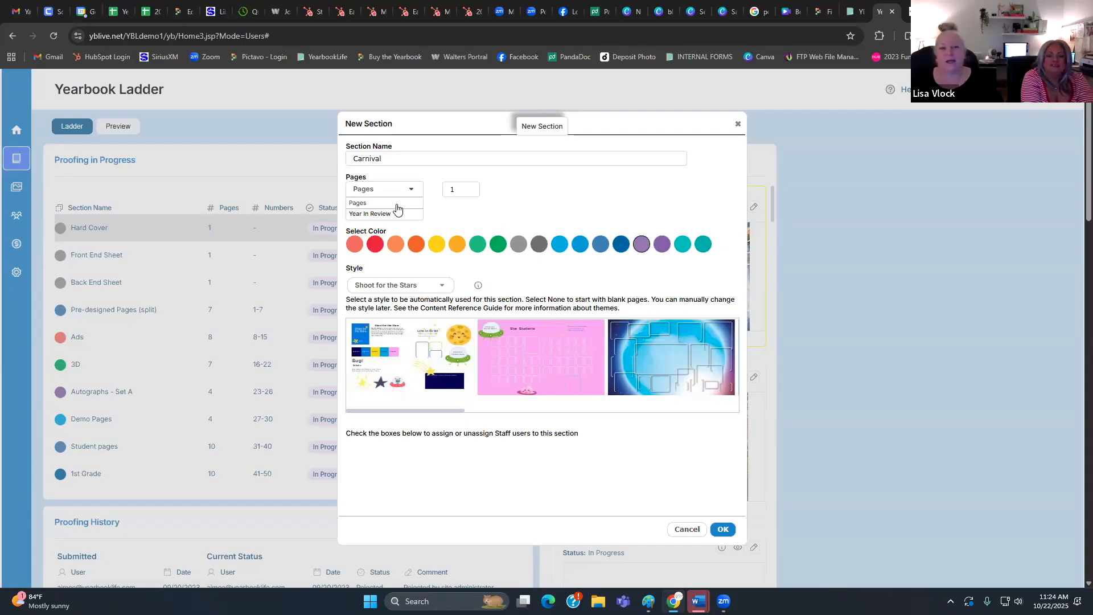
left_click(376, 204)
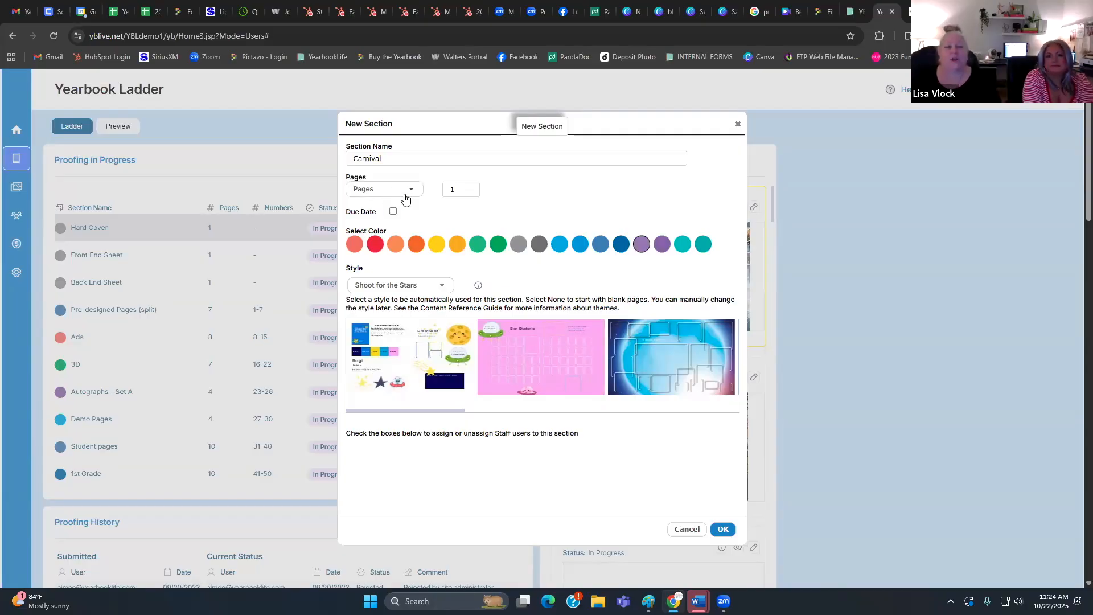
- Switch the new section's type to Year In Review and set its page count to 2
left_click(396, 193)
left_click(382, 215)
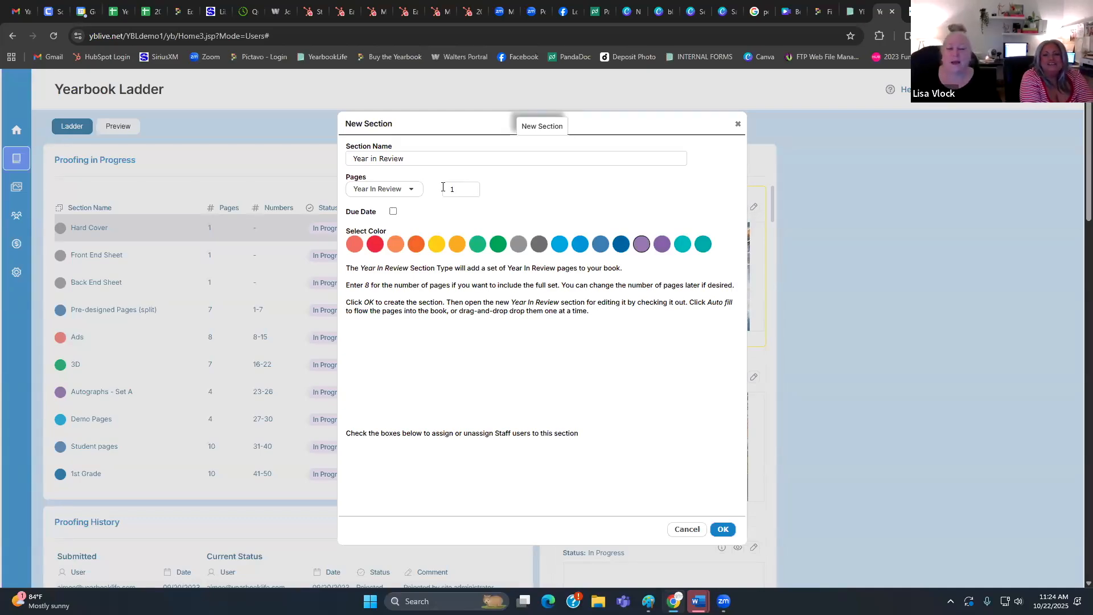
double_click(457, 188)
type("10")
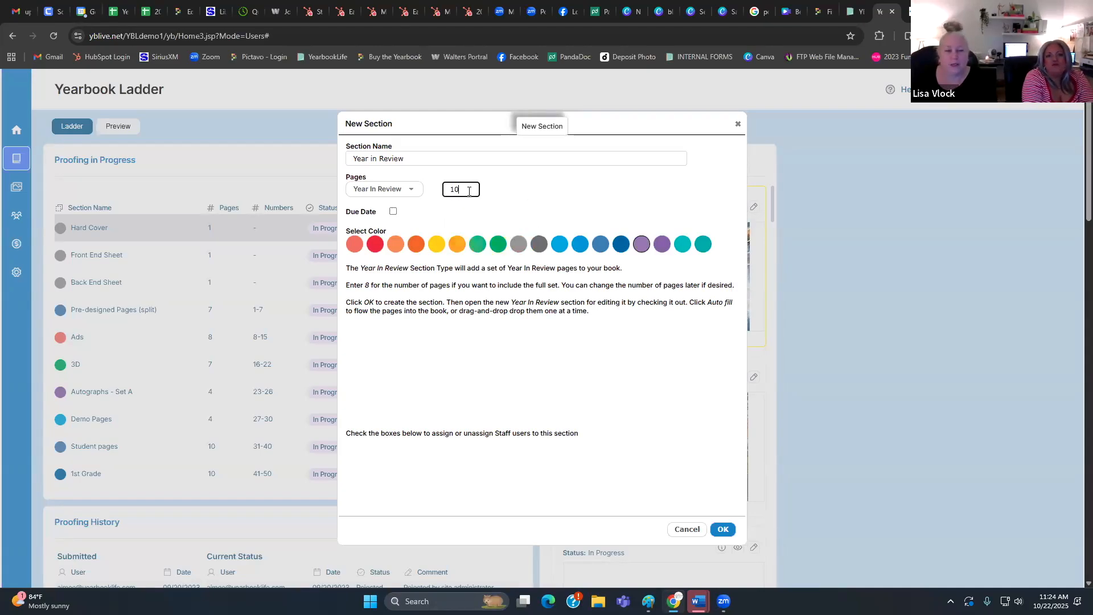
left_click_drag(450, 187, 463, 189)
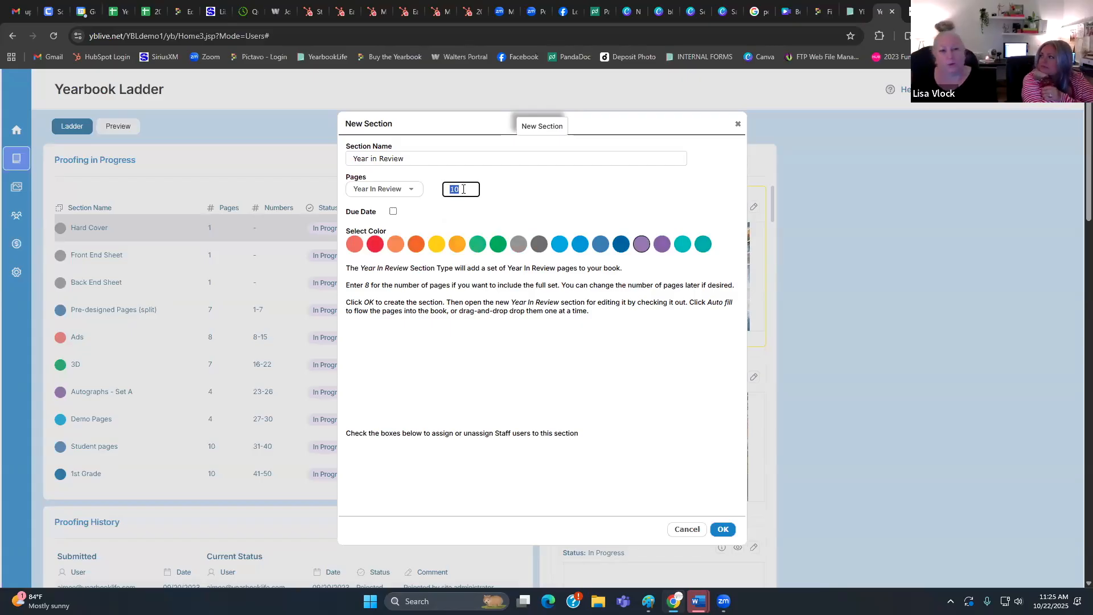
type("2")
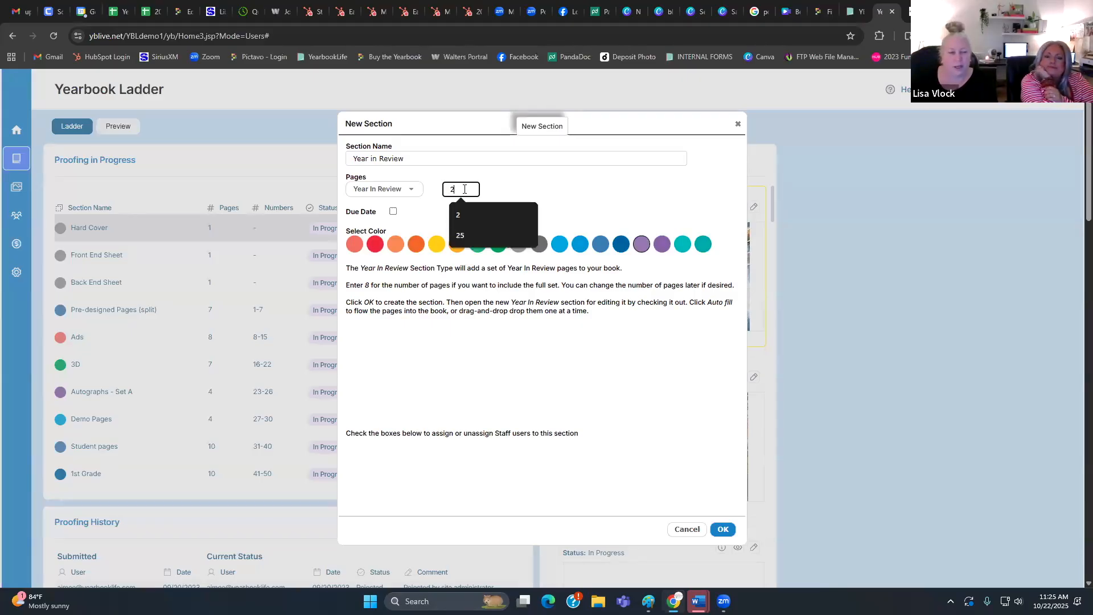
- Give the Year in Review section the bright red color and add it to the ladder
left_click(405, 220)
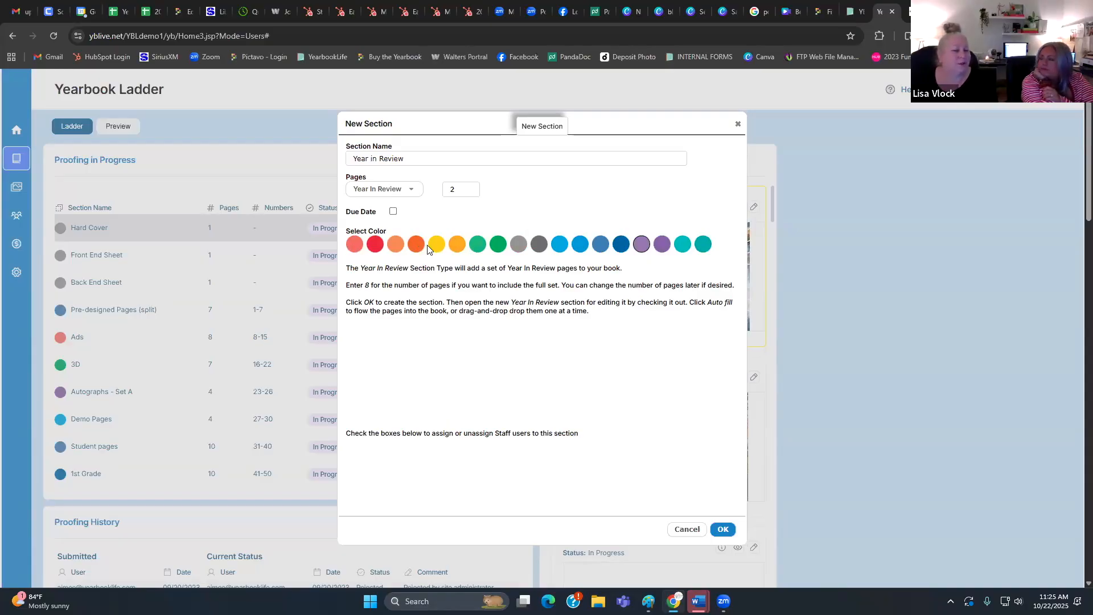
left_click(377, 246)
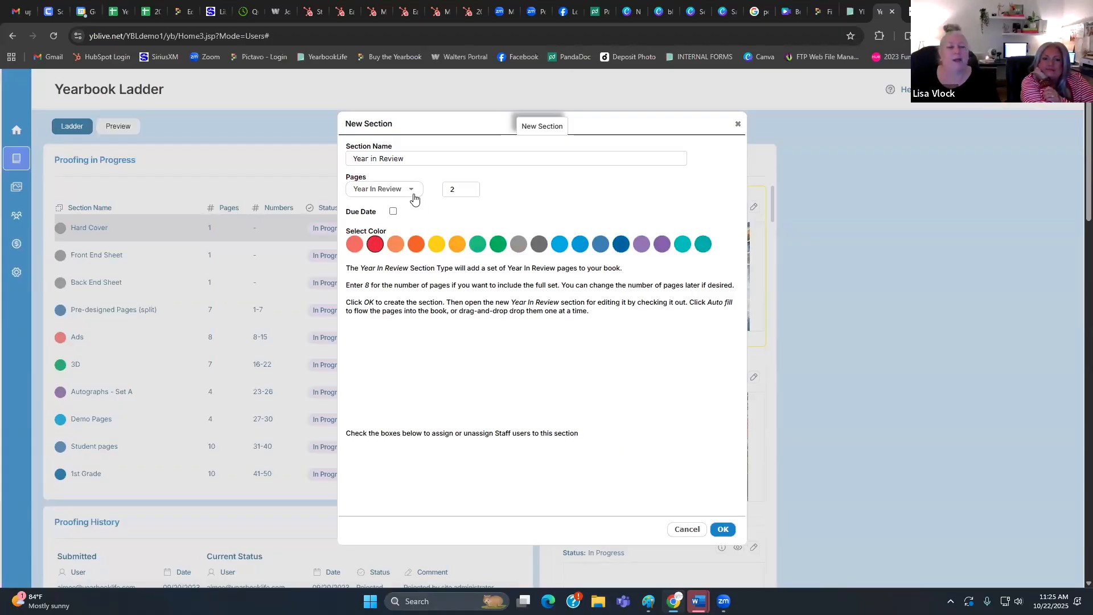
left_click(727, 532)
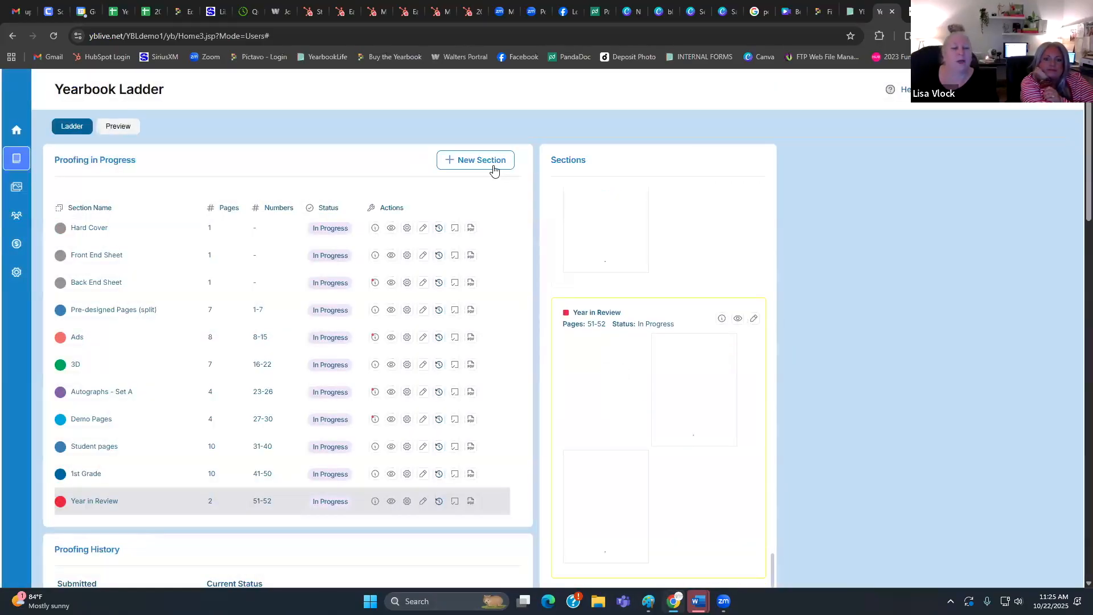
- Start a new ladder section named carnival with Pages as its type and a page count of 4
left_click(494, 165)
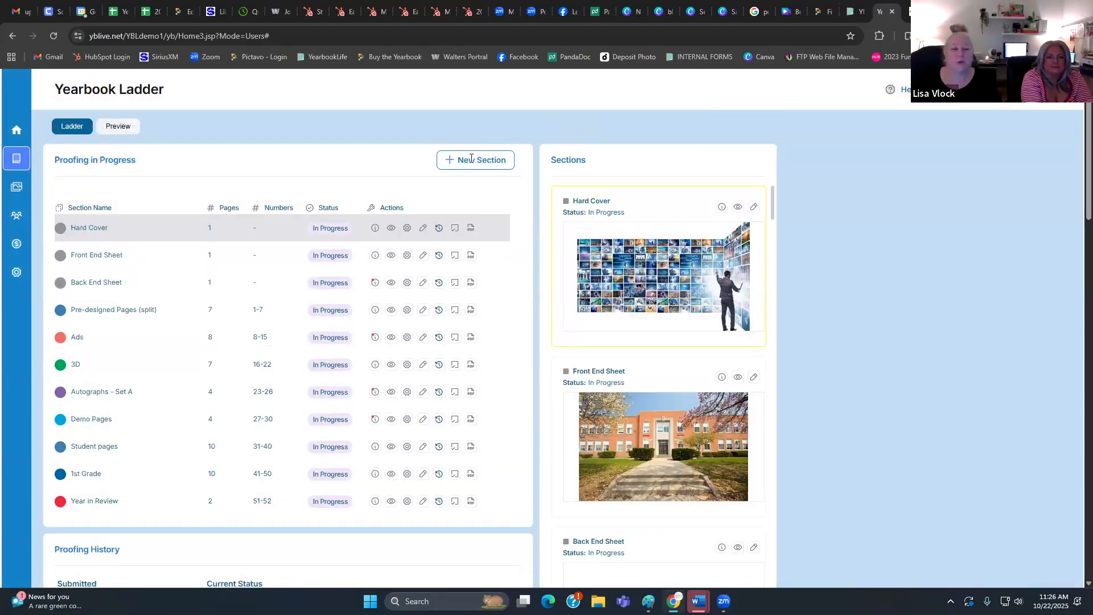
left_click(471, 159)
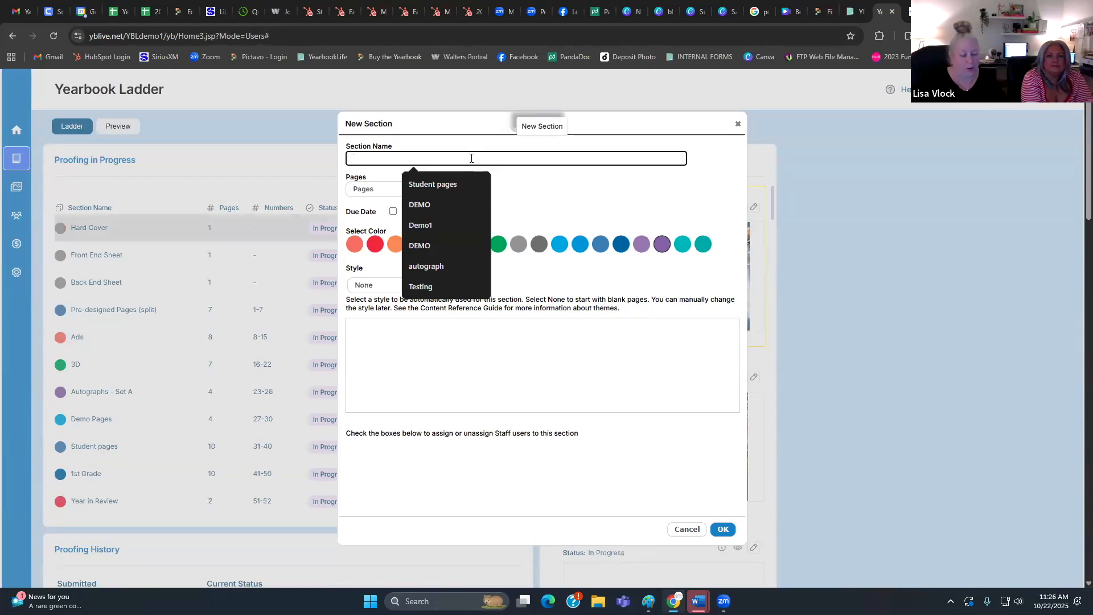
type("ca")
type("rb")
type("nival")
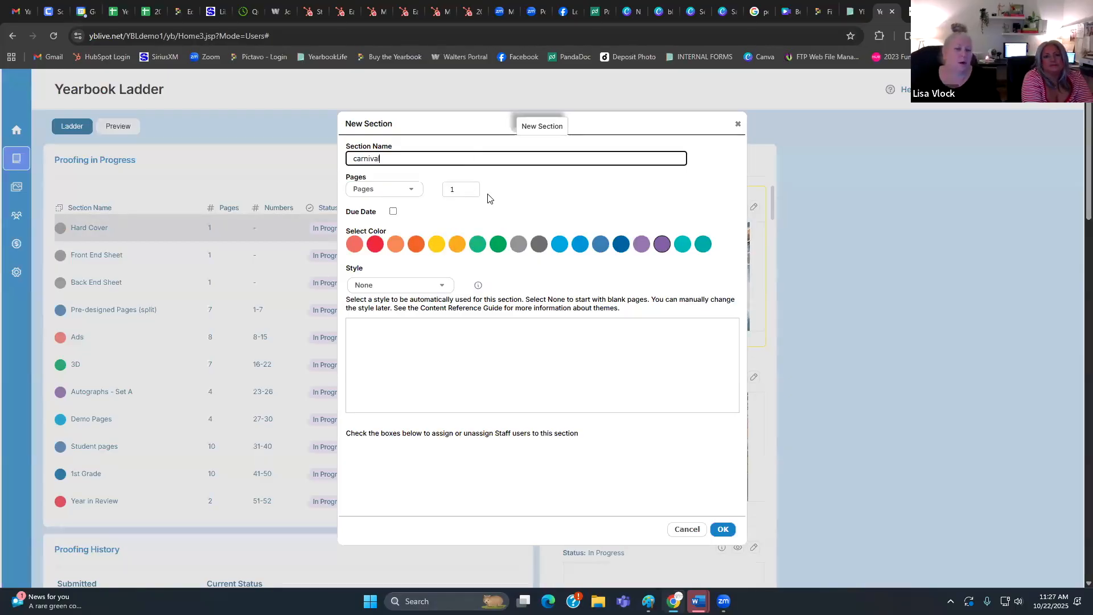
double_click(454, 188)
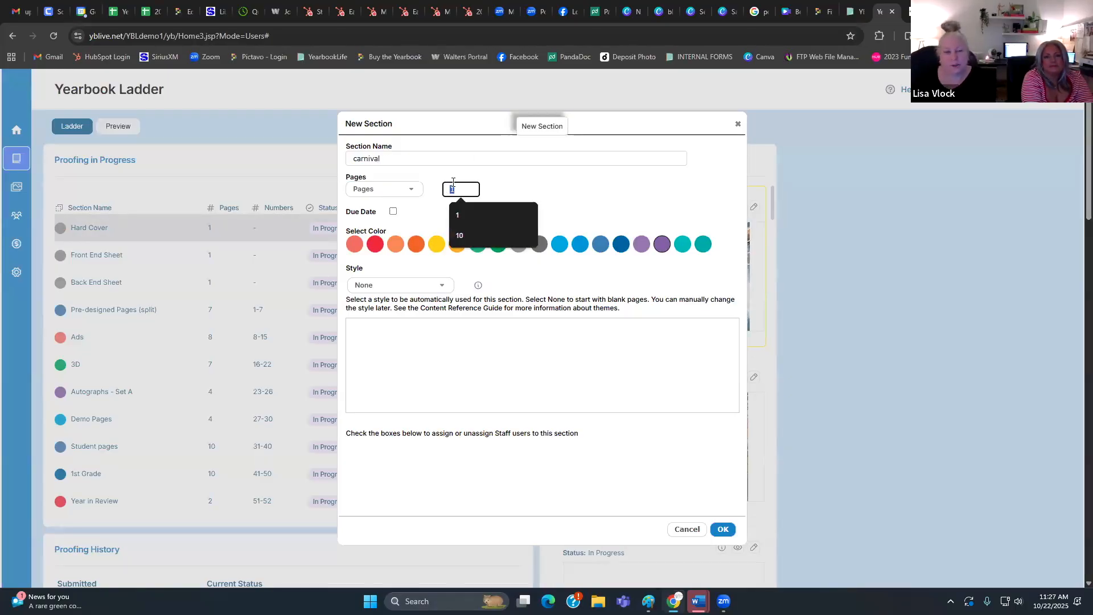
type("4")
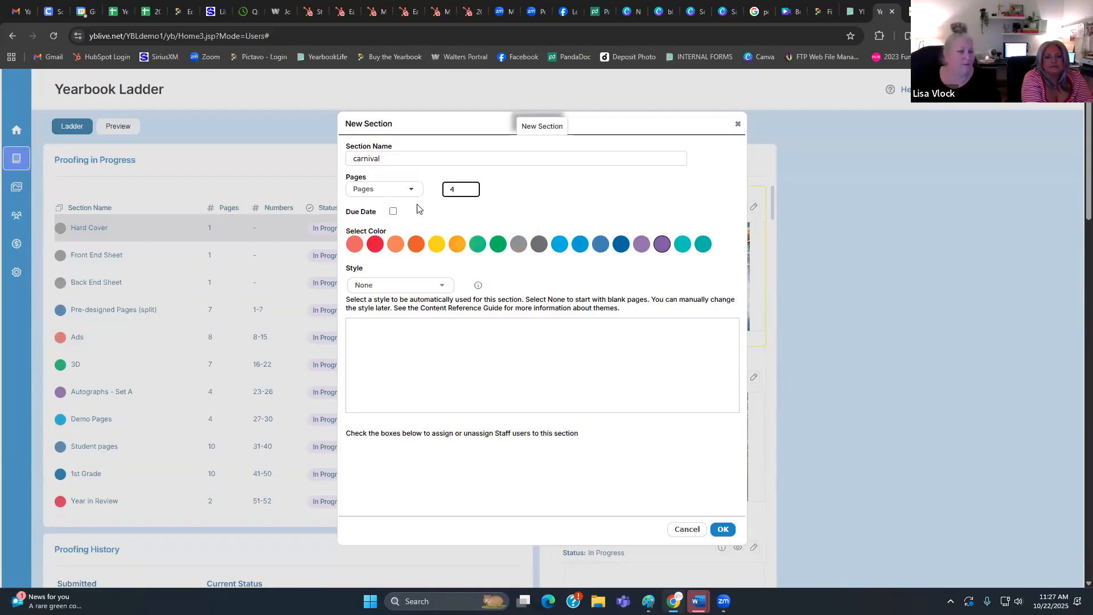
- Give the carnival section the light orange color and try the Above It All style
left_click(376, 246)
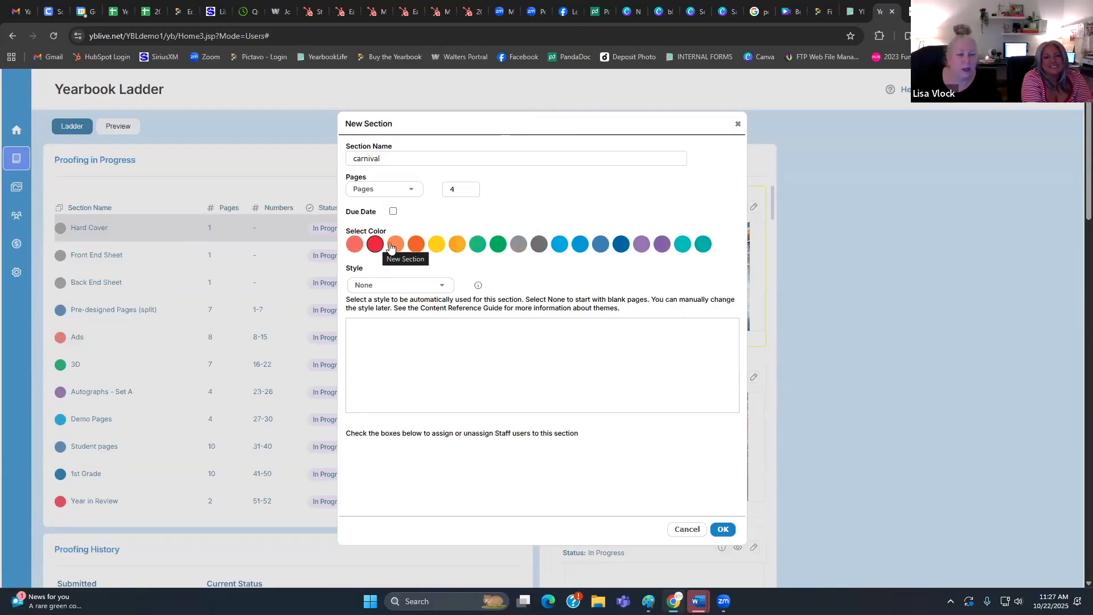
left_click(391, 246)
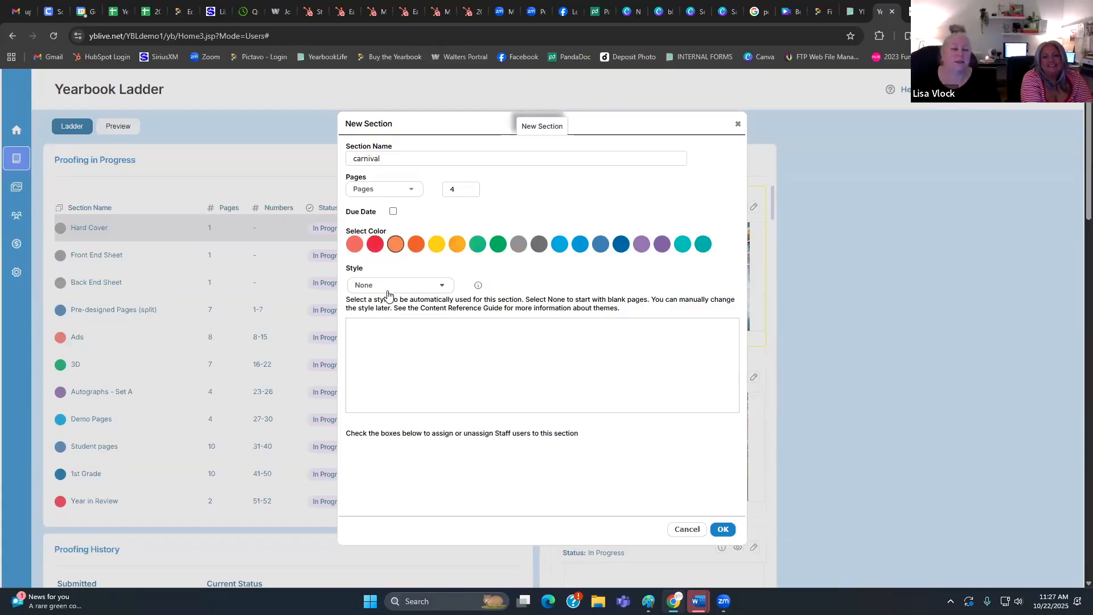
left_click(435, 286)
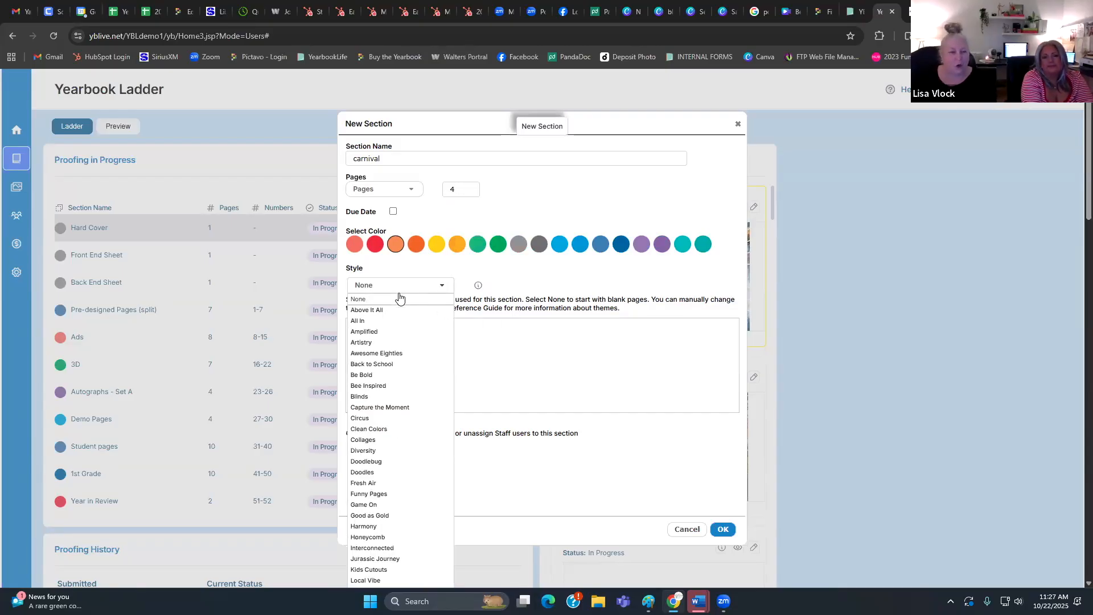
left_click(401, 310)
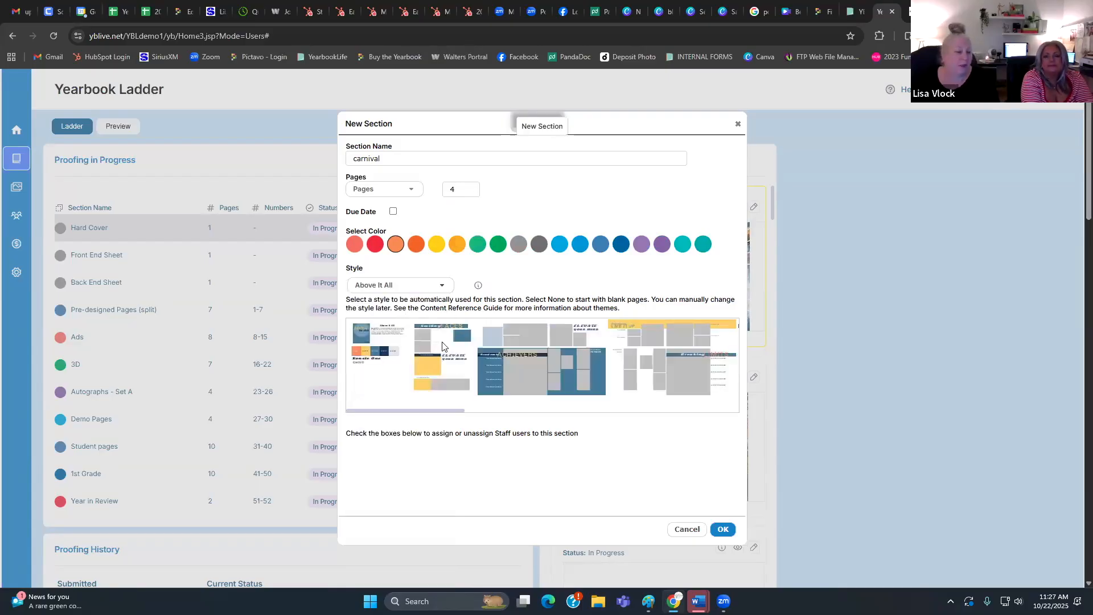
scroll(434, 368, "down", 2)
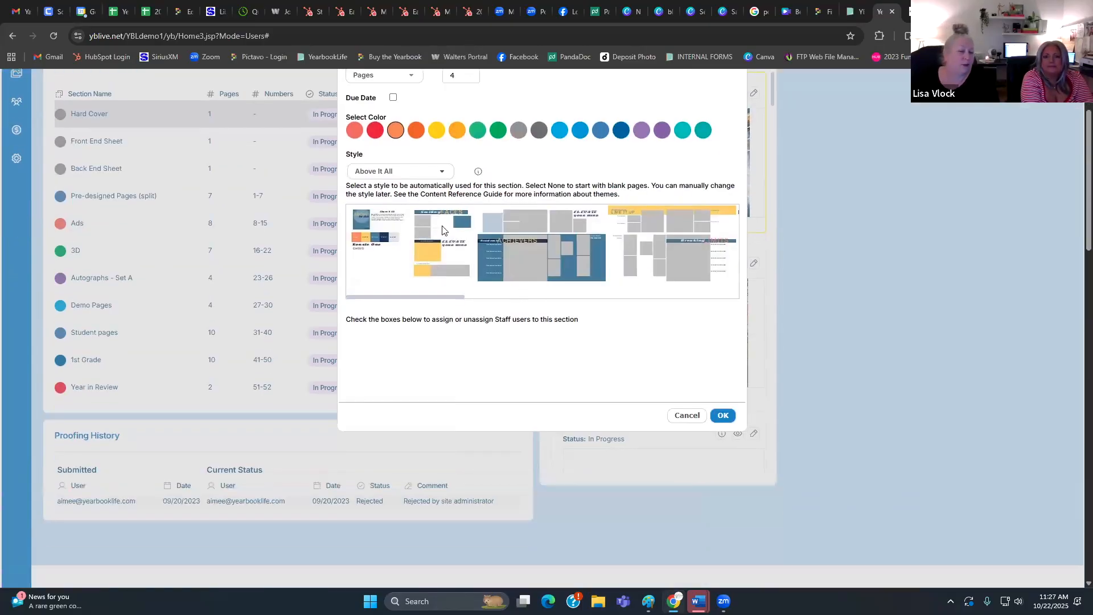
scroll(569, 246, "up", 1)
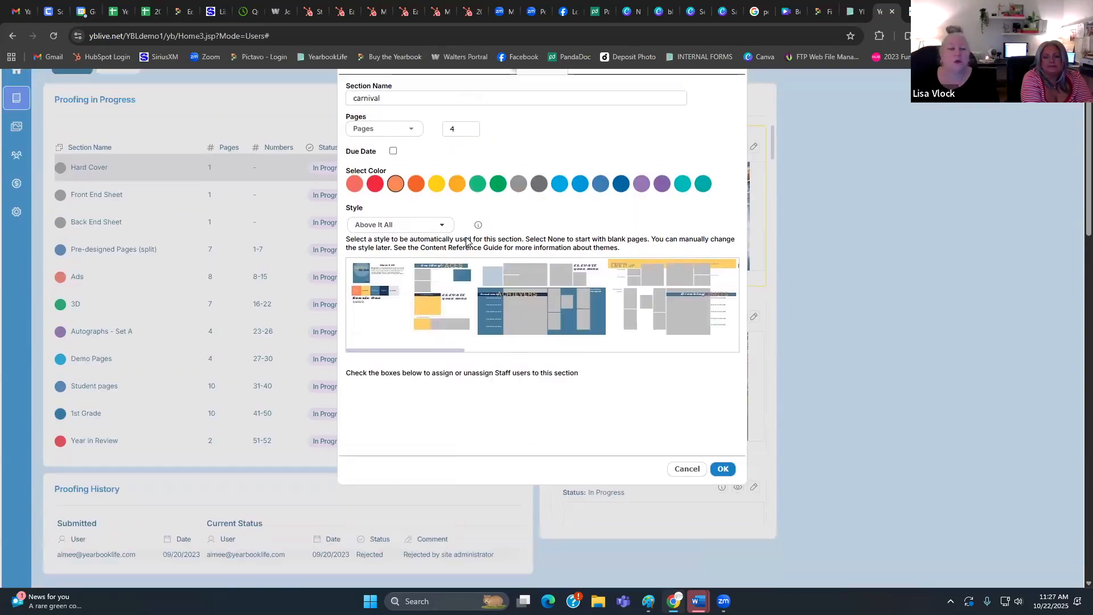
- Switch the carnival section's style to All In and look over its sample layouts
left_click(428, 228)
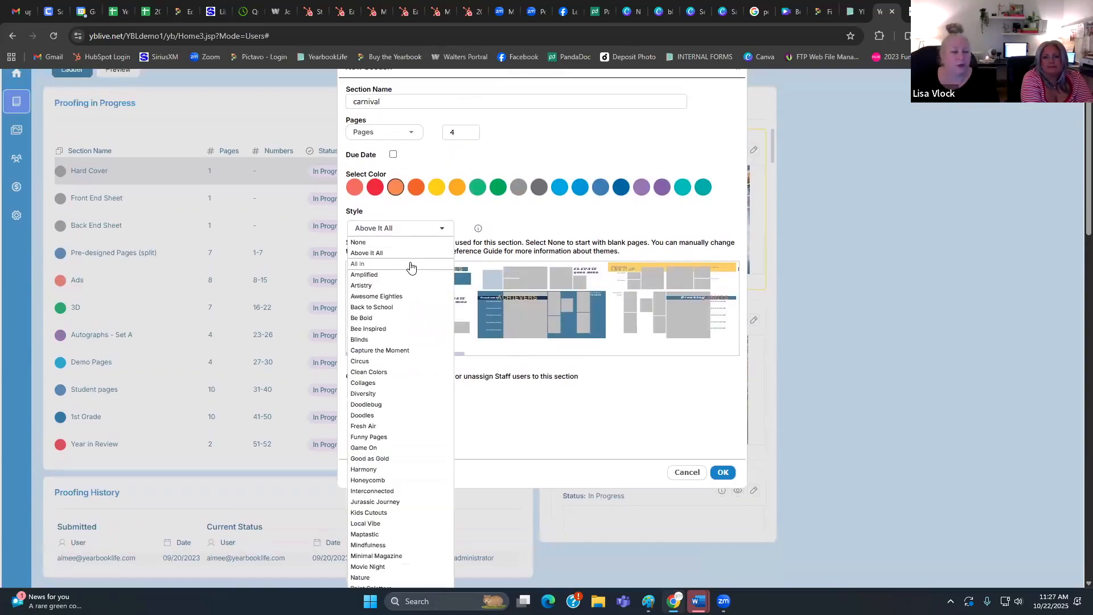
left_click(409, 264)
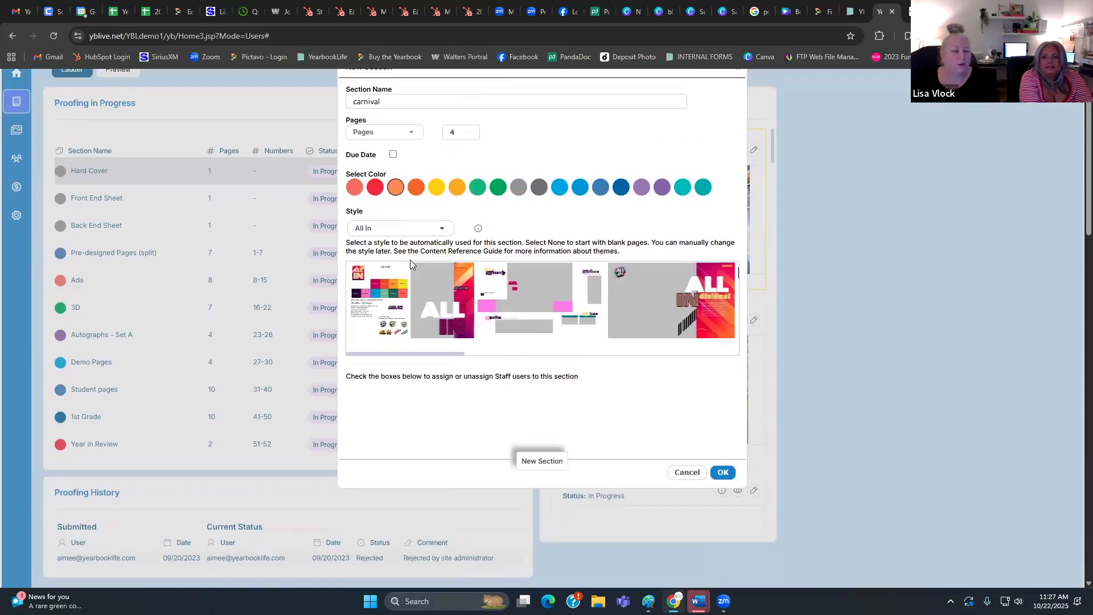
left_click(418, 229)
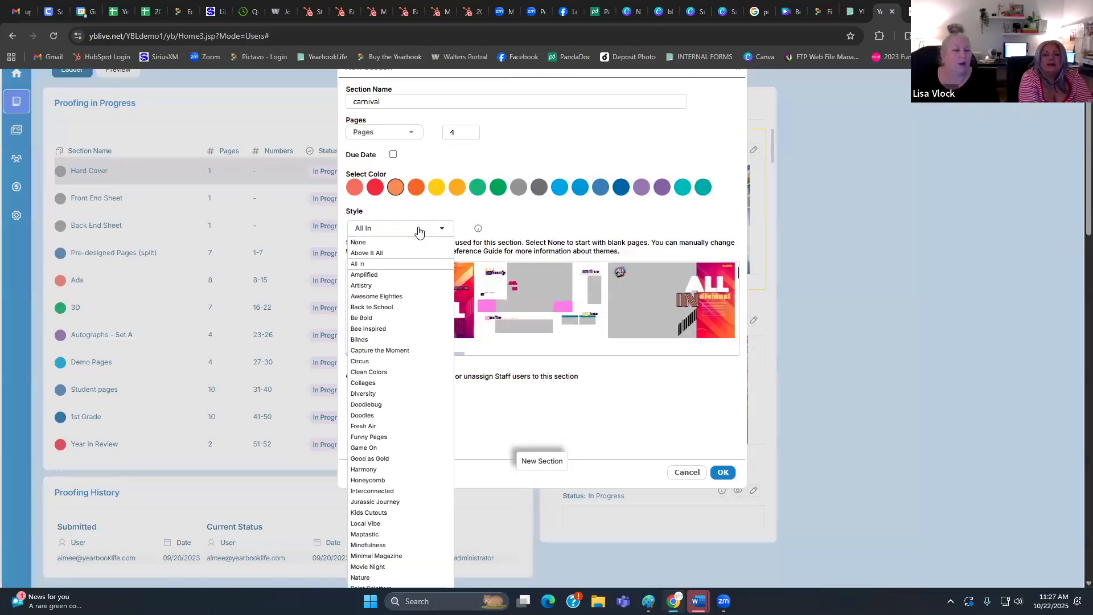
left_click(402, 268)
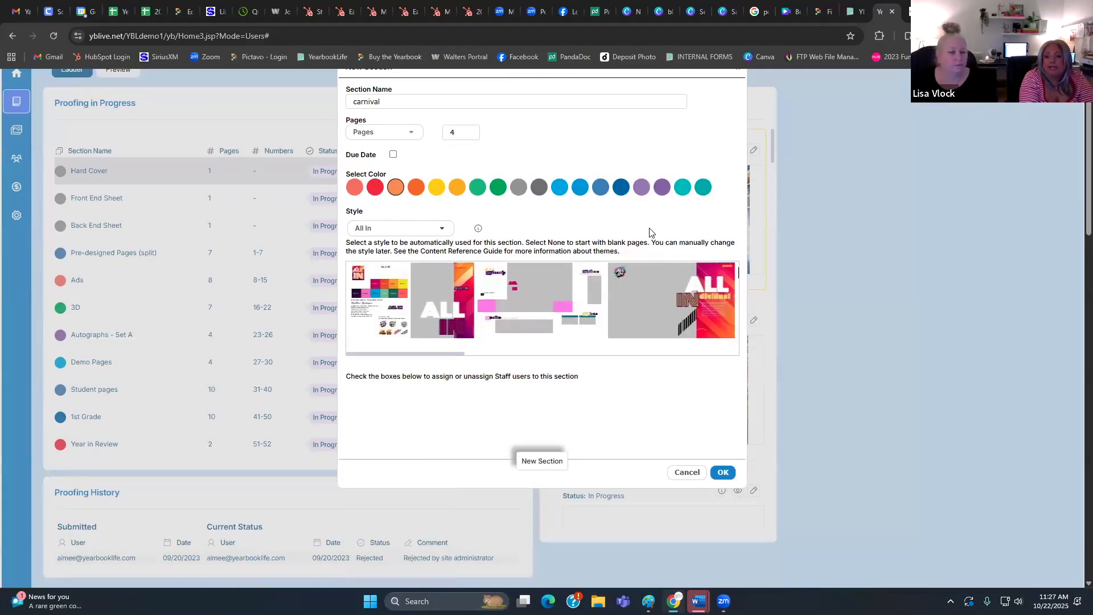
scroll(650, 230, "up", 1)
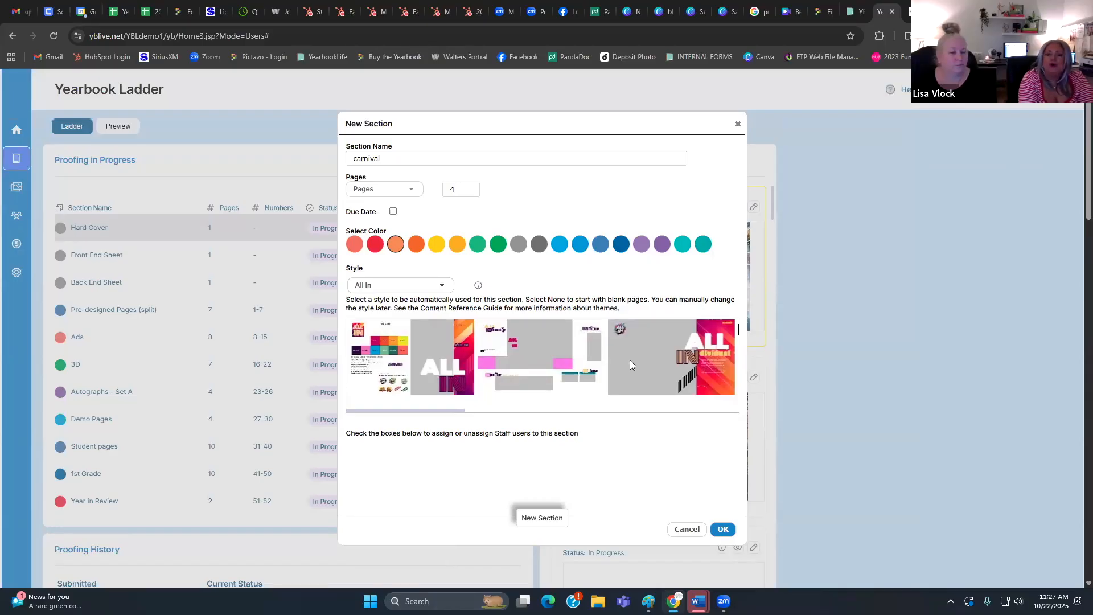
left_click_drag(456, 410, 442, 377)
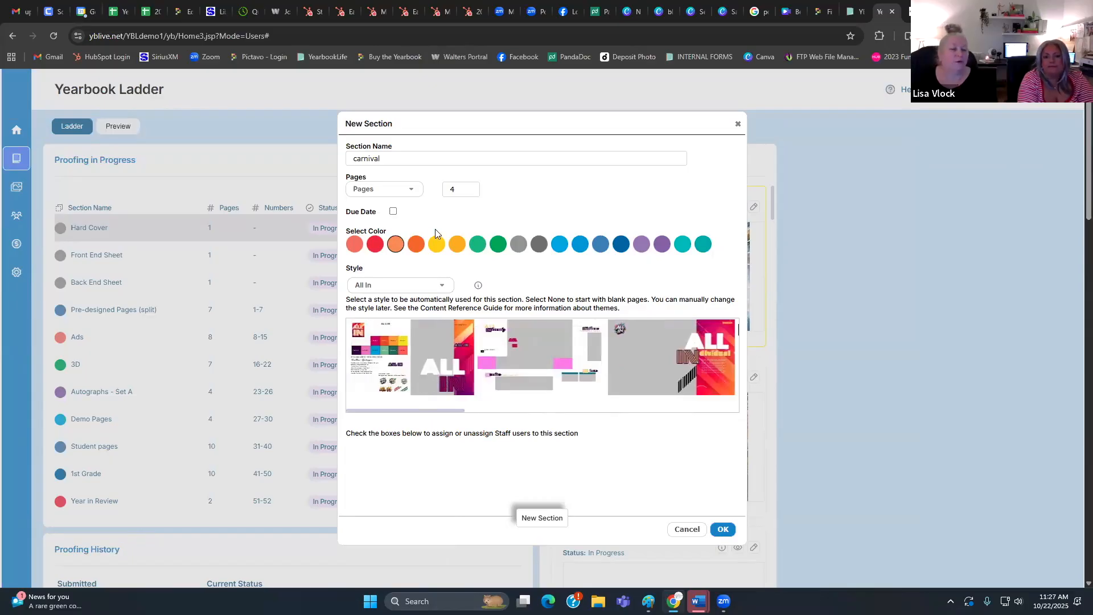
mouse_move(416, 412)
left_mouse_down()
mouse_move(548, 421)
mouse_move(417, 403)
left_mouse_up()
scroll(417, 403, "left", 3)
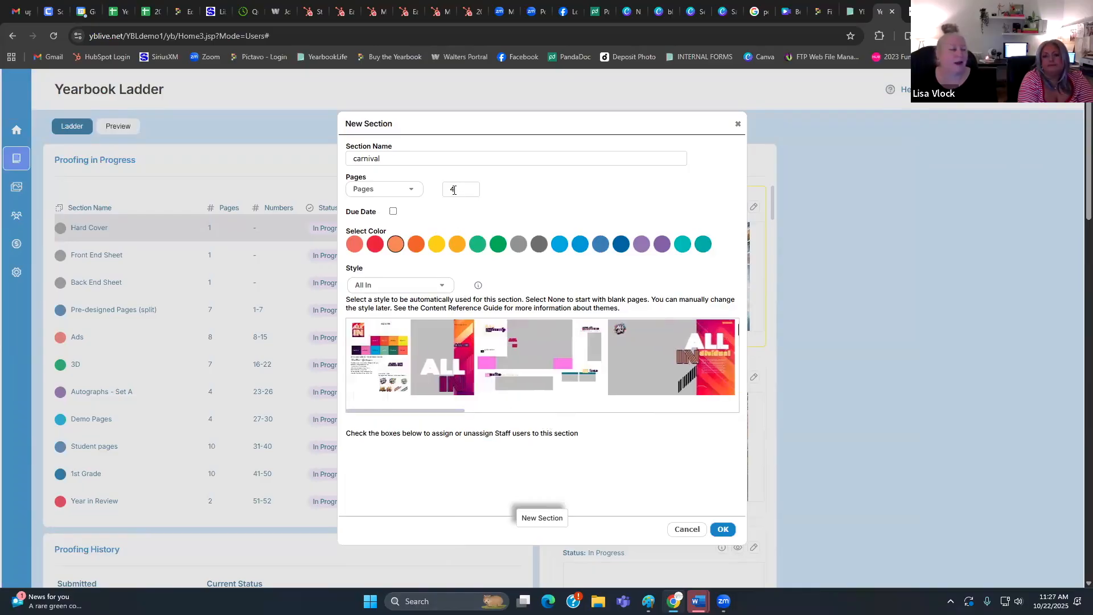
left_click_drag(460, 410, 395, 387)
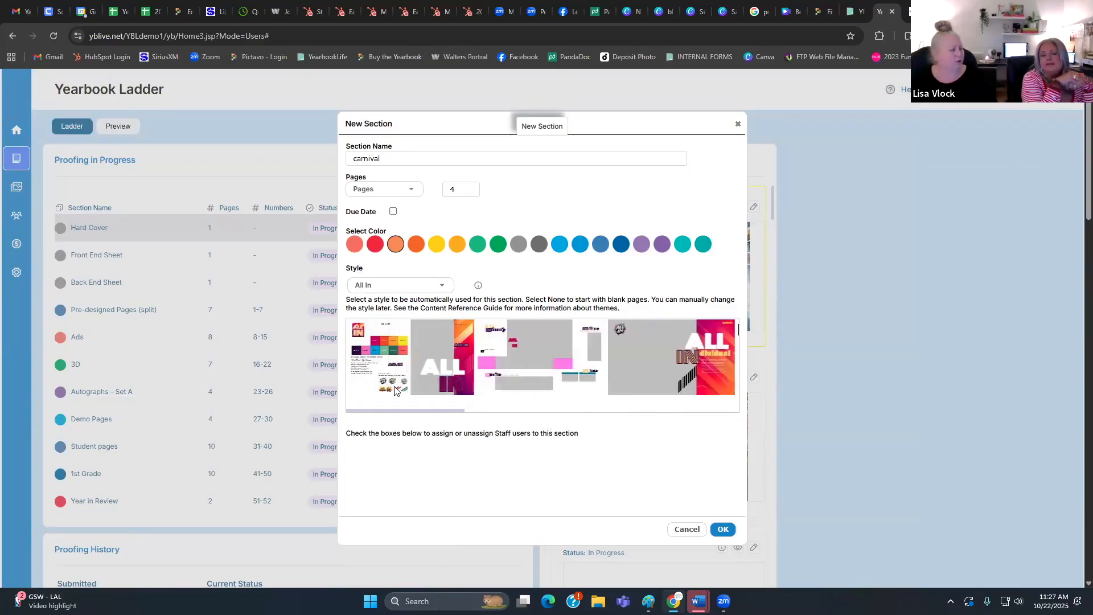
- Set the carnival section's page count to 6 and add the section to the ladder
double_click(442, 187)
type("6")
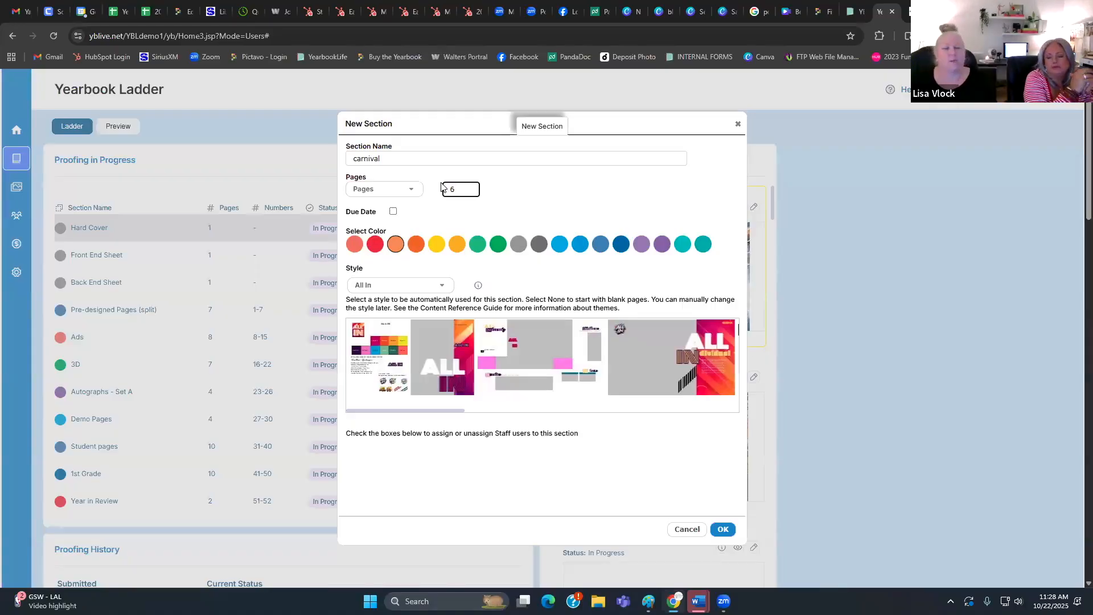
left_click(723, 530)
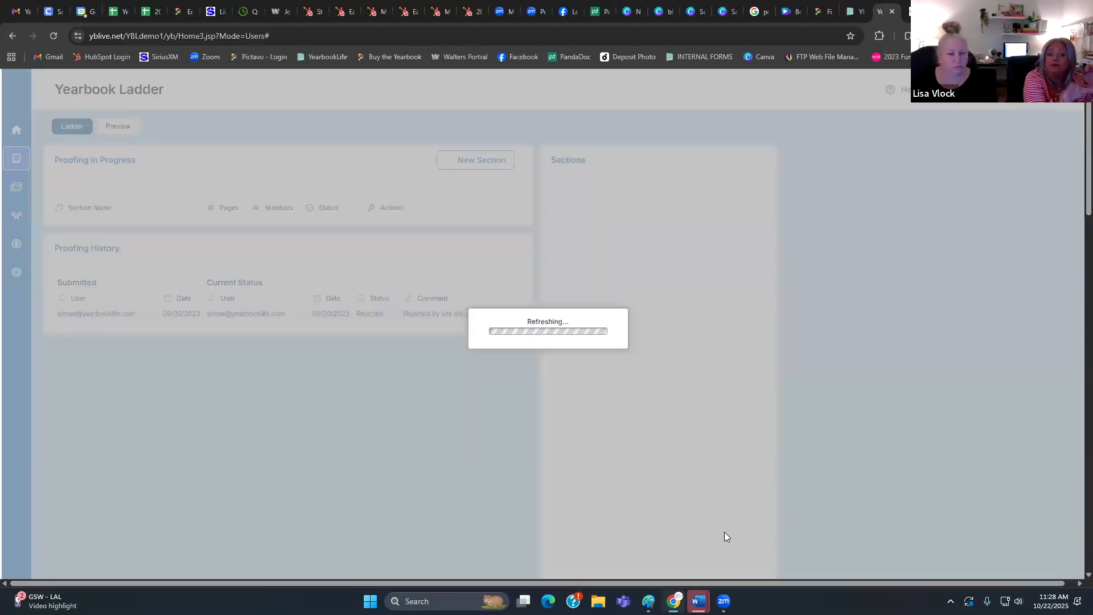
- Examine the page previews of the carnival section and compare them with the Year in Review and grade pages before it
scroll(725, 536, "down", 5)
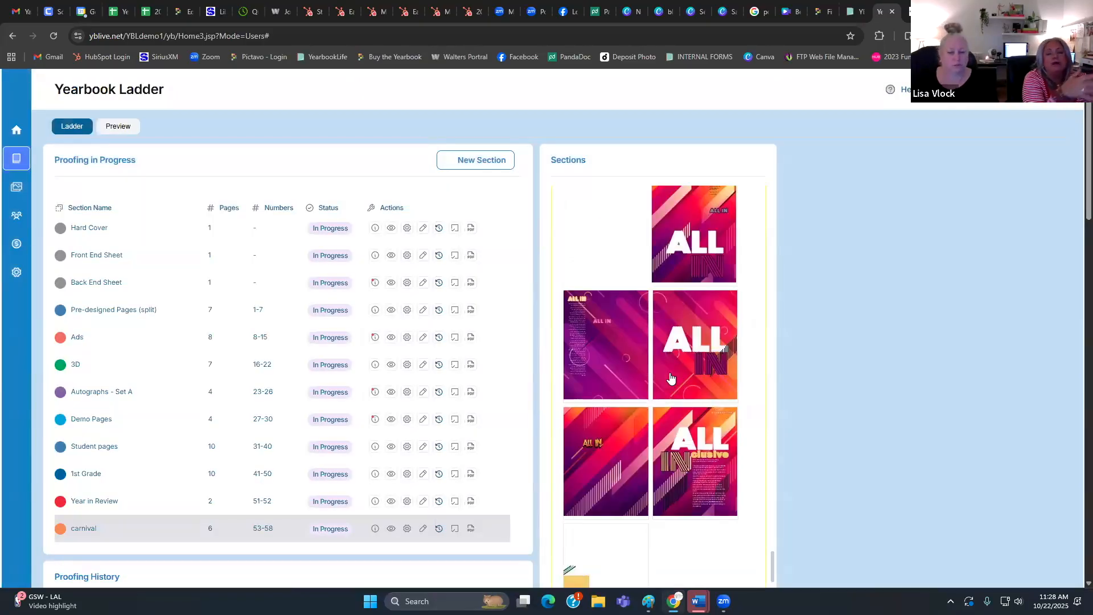
scroll(671, 378, "down", 1)
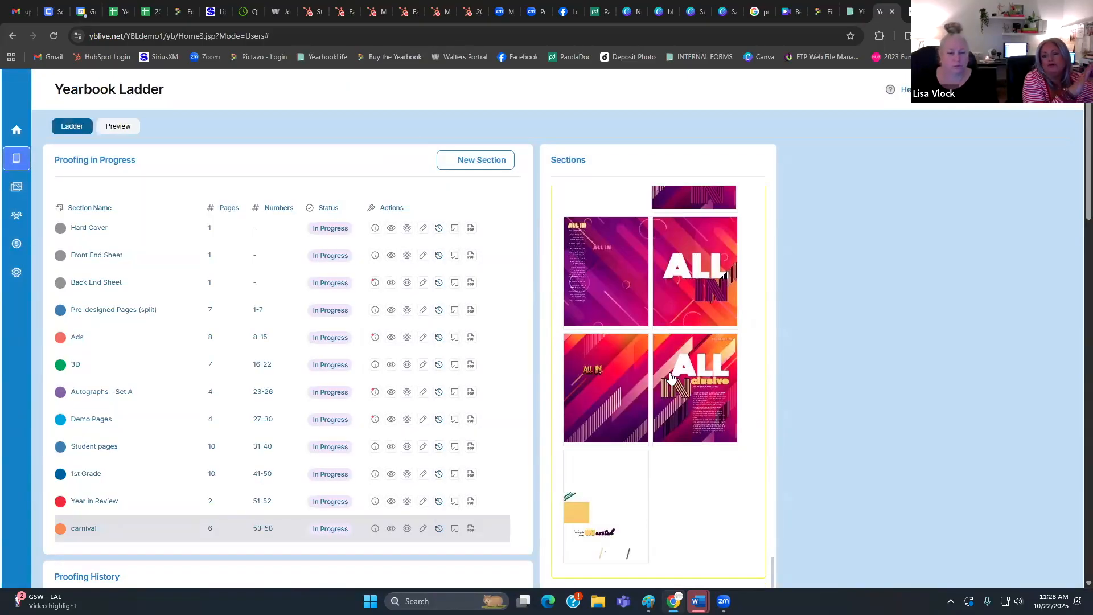
scroll(671, 378, "up", 2)
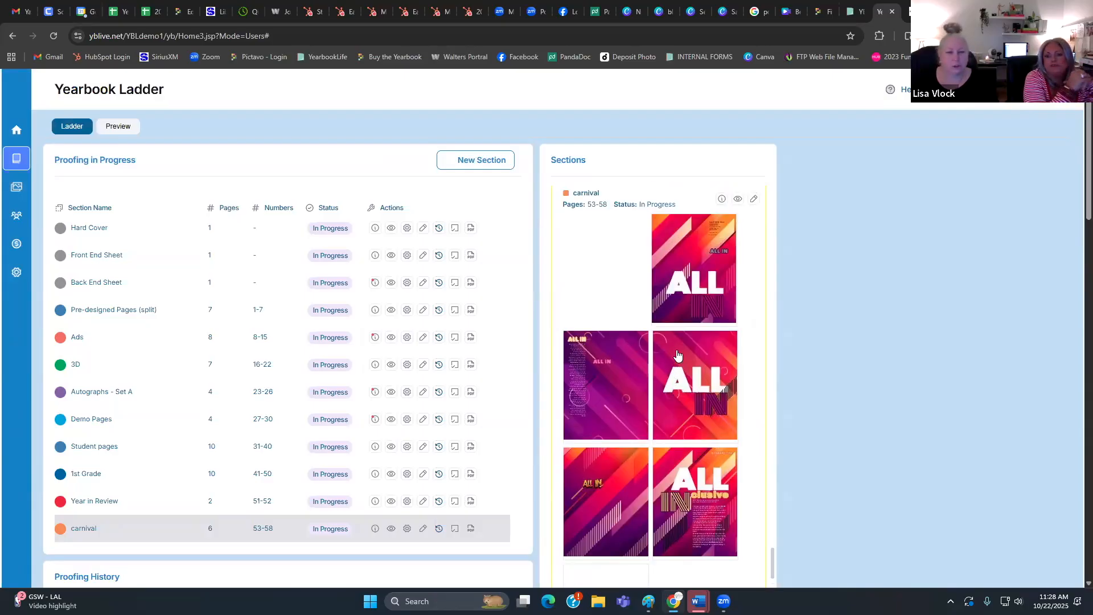
scroll(678, 354, "up", 6)
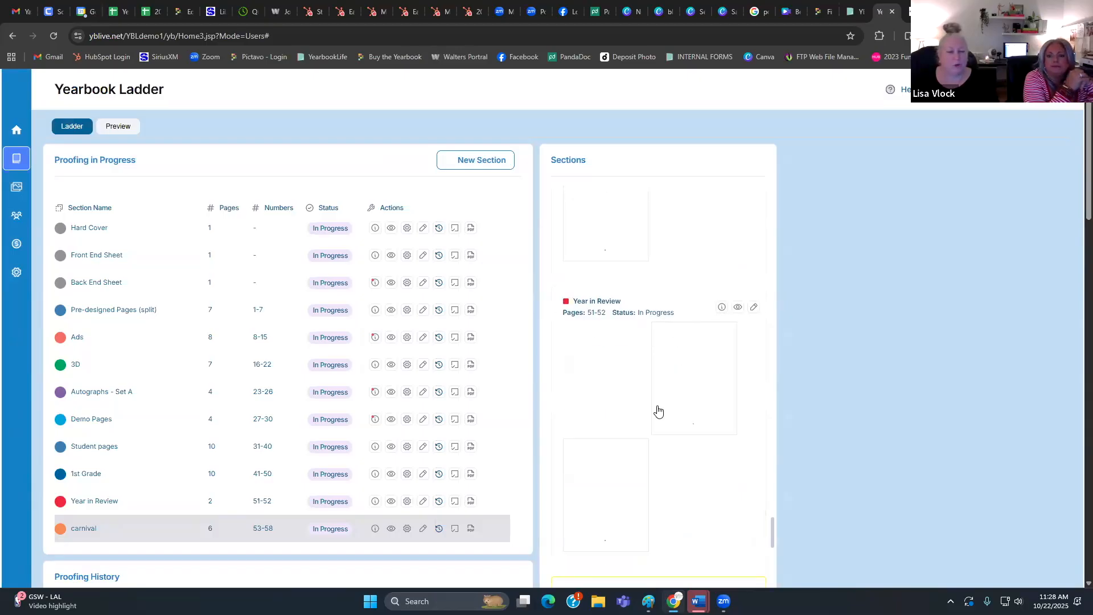
scroll(659, 411, "down", 5)
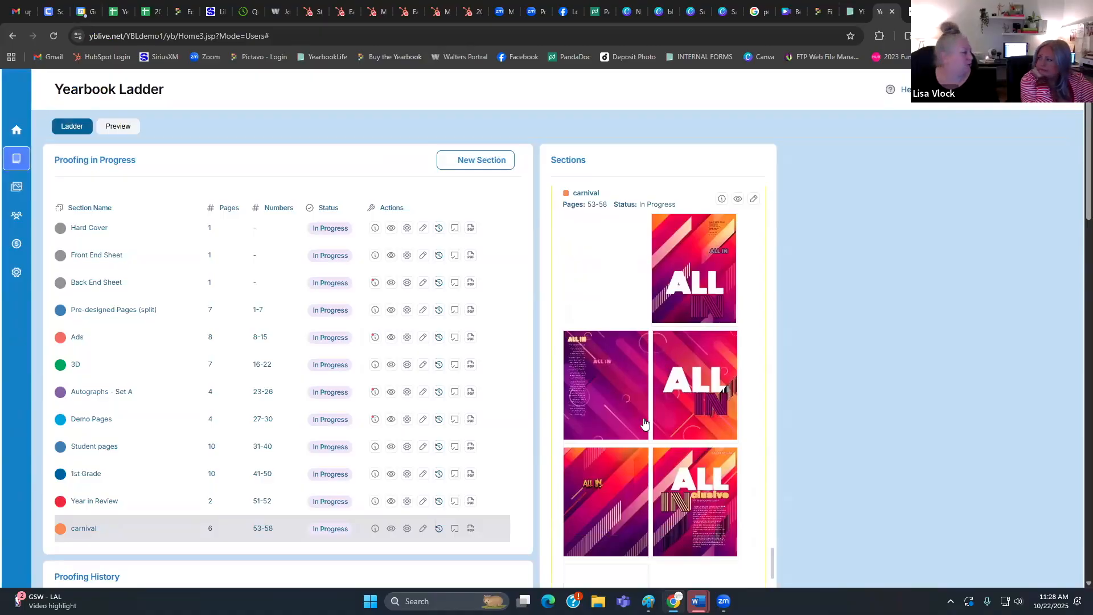
scroll(644, 423, "up", 10)
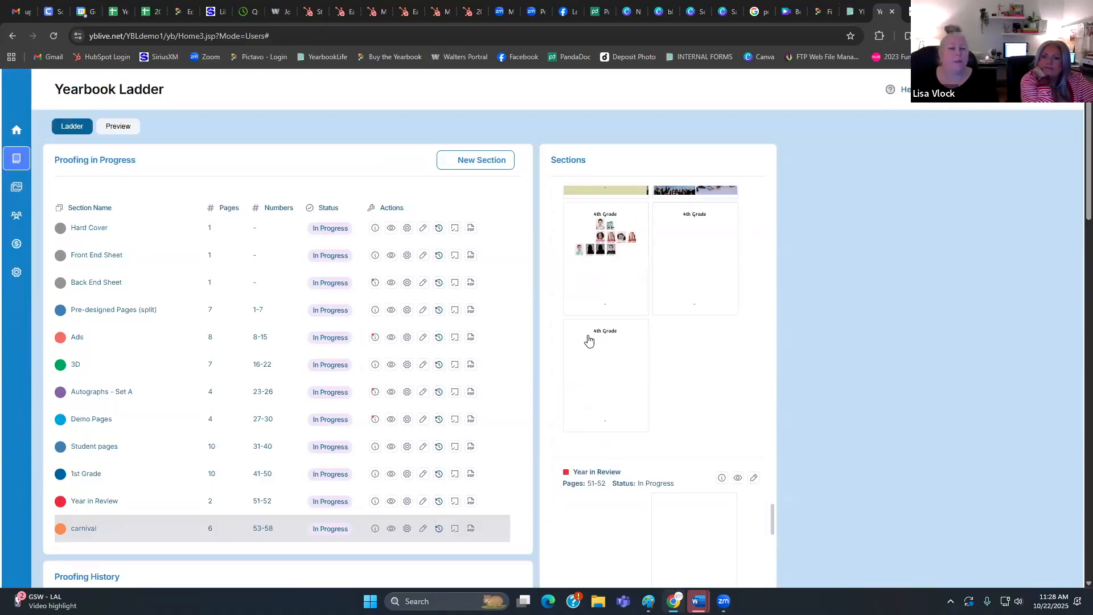
scroll(589, 340, "up", 4)
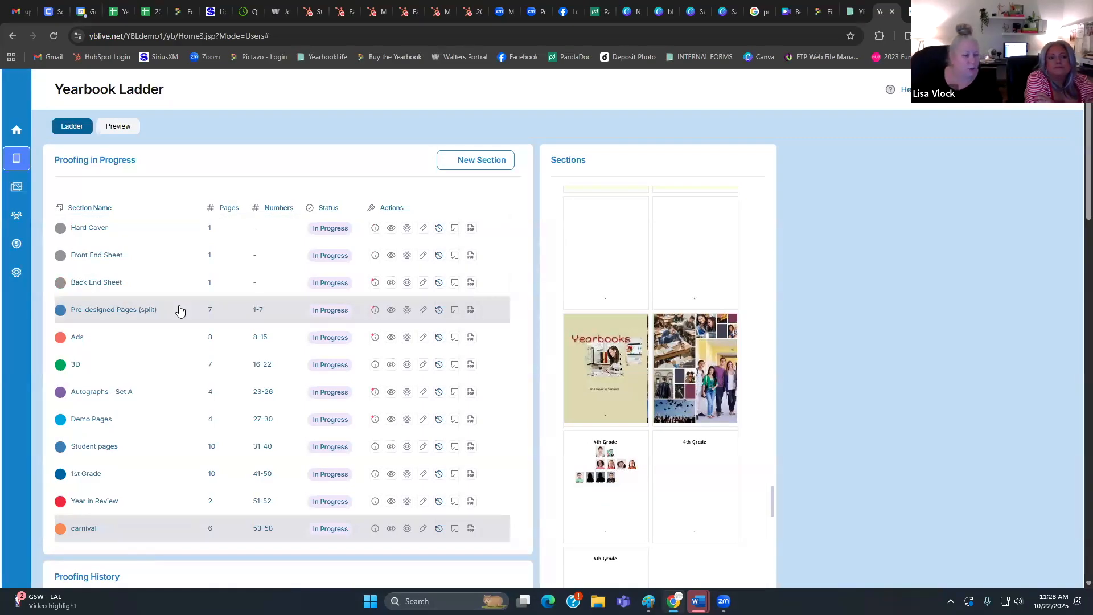
- Go through the ladder's section list and bring up the carnival and 1st Grade page previews
scroll(171, 364, "down", 1)
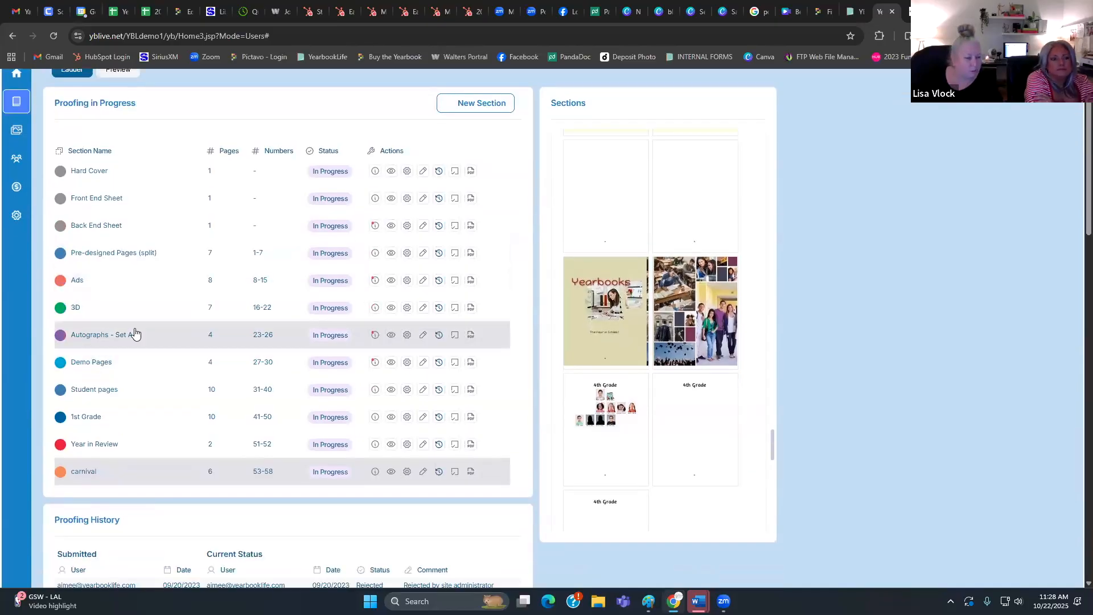
scroll(142, 280, "down", 1)
scroll(167, 354, "up", 1)
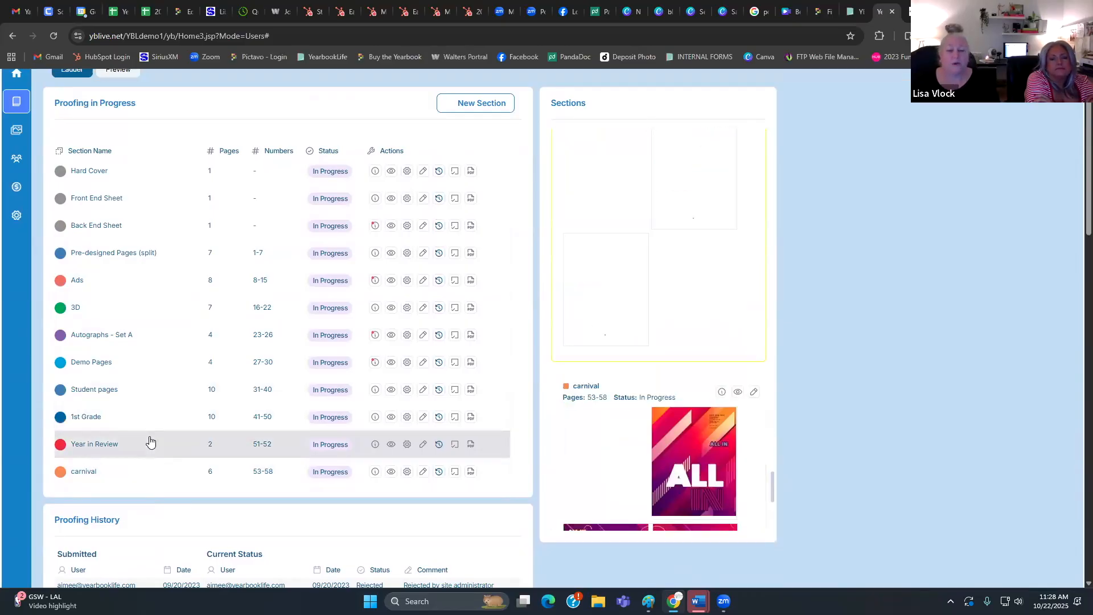
mouse_move(120, 475)
left_mouse_down()
mouse_move(132, 479)
mouse_move(141, 432)
mouse_move(146, 315)
mouse_move(135, 476)
left_mouse_up()
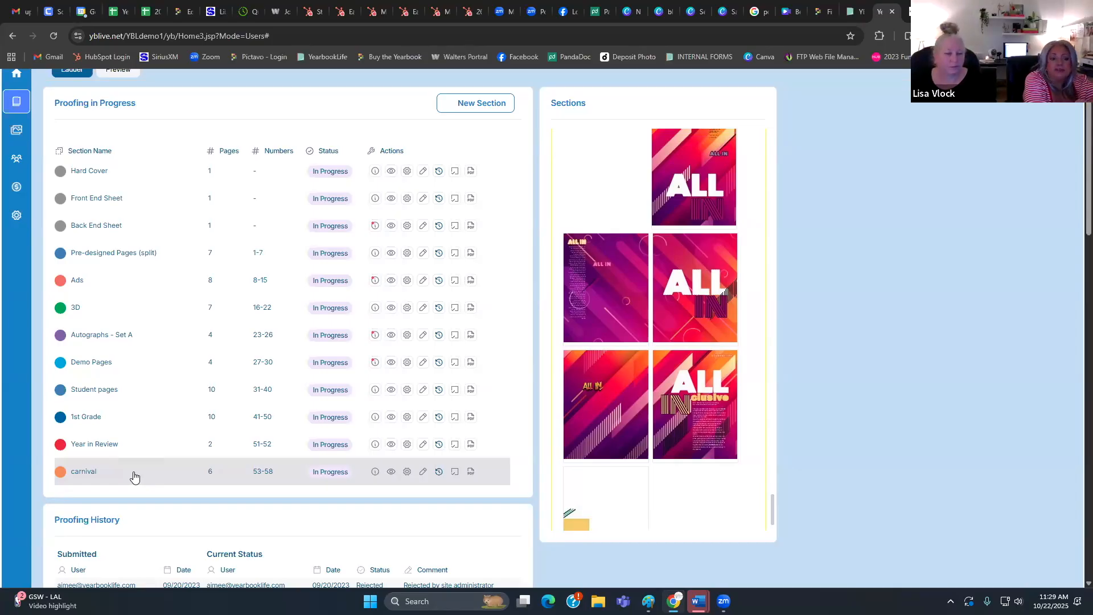
left_click(146, 409)
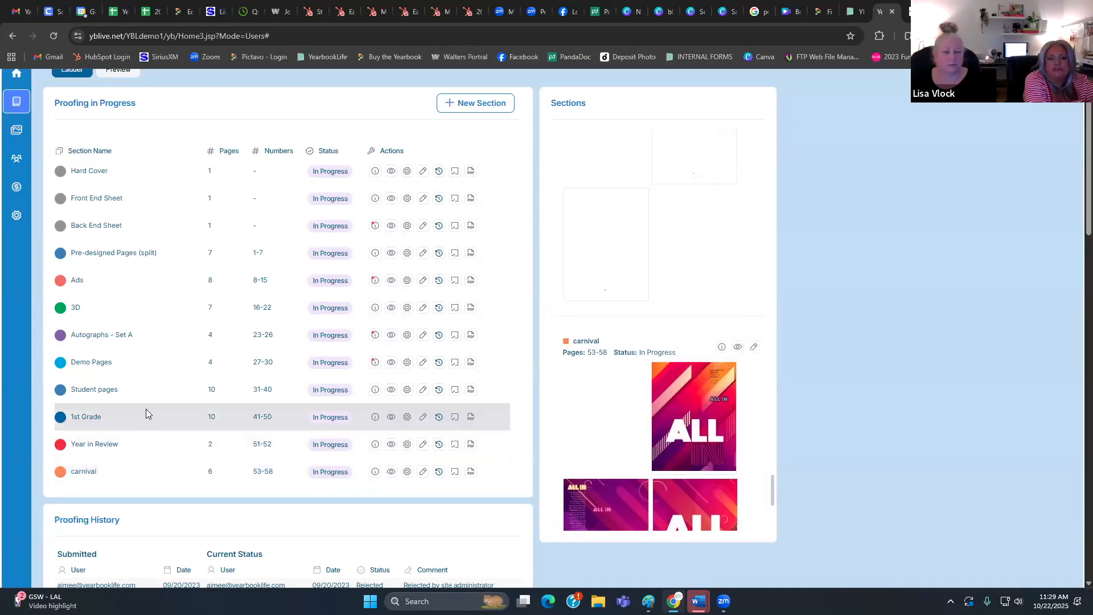
- Bring up the Student pages section and review its section info, including allowed users and activity
left_click(151, 398)
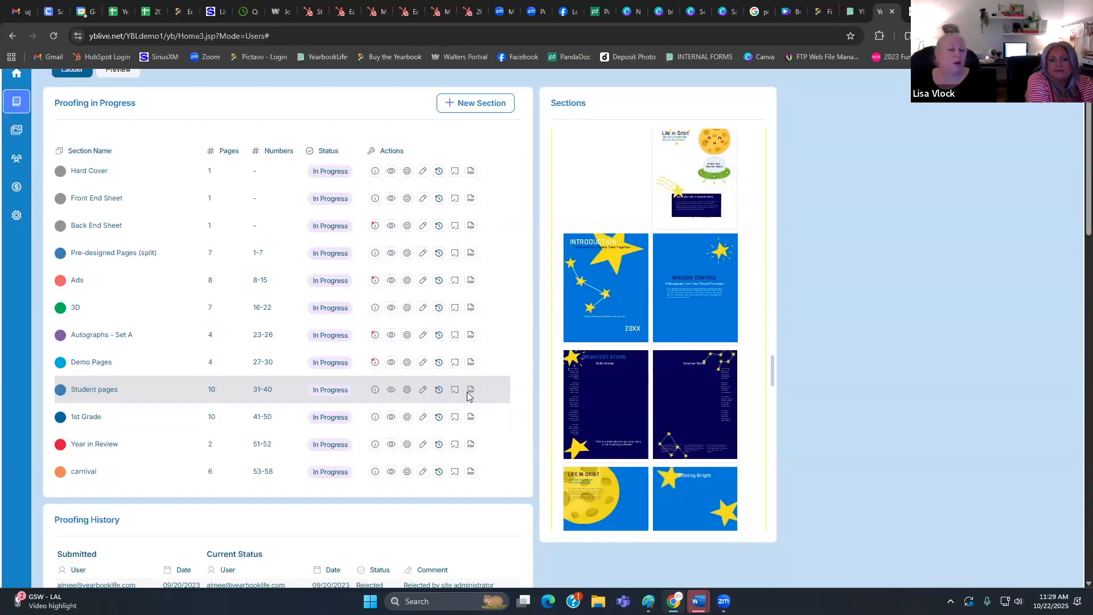
left_click(374, 391)
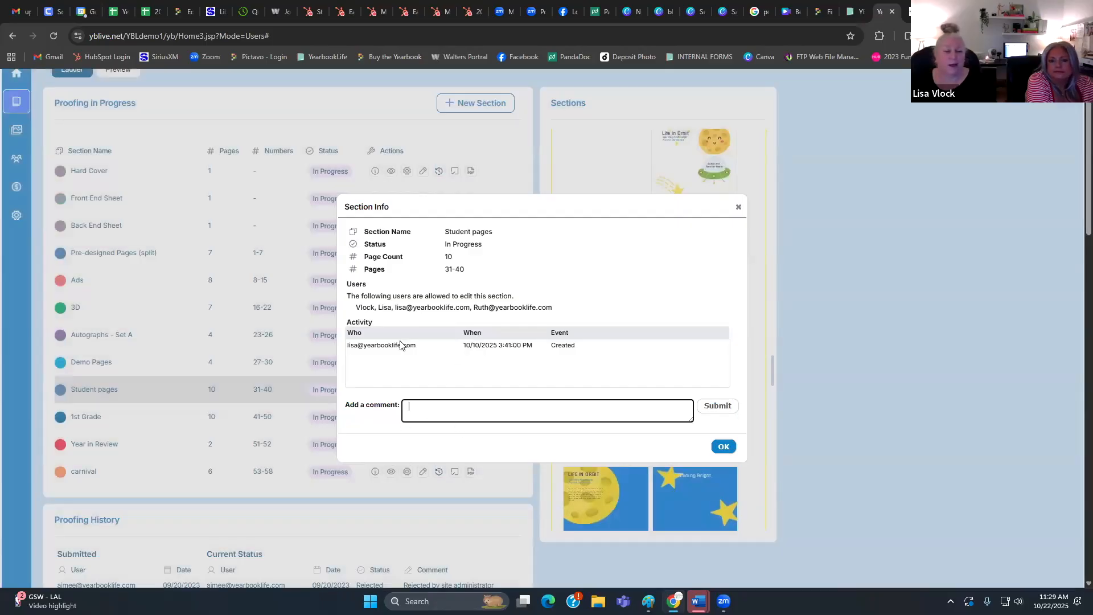
left_click(740, 208)
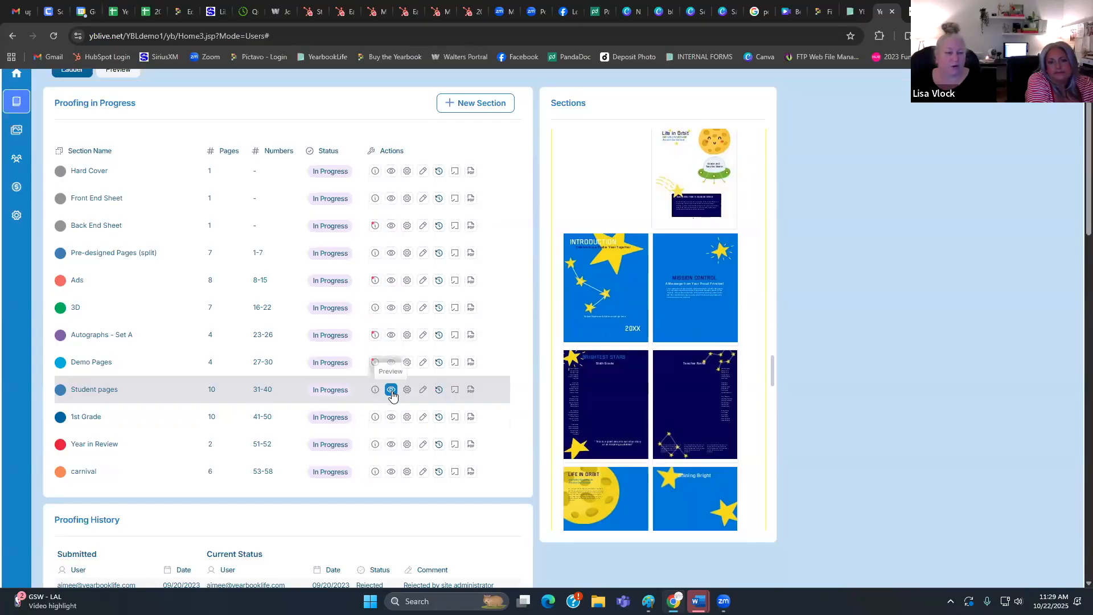
- Preview the Student pages section and page through its spreads up to pages 34 and 35
left_click(391, 391)
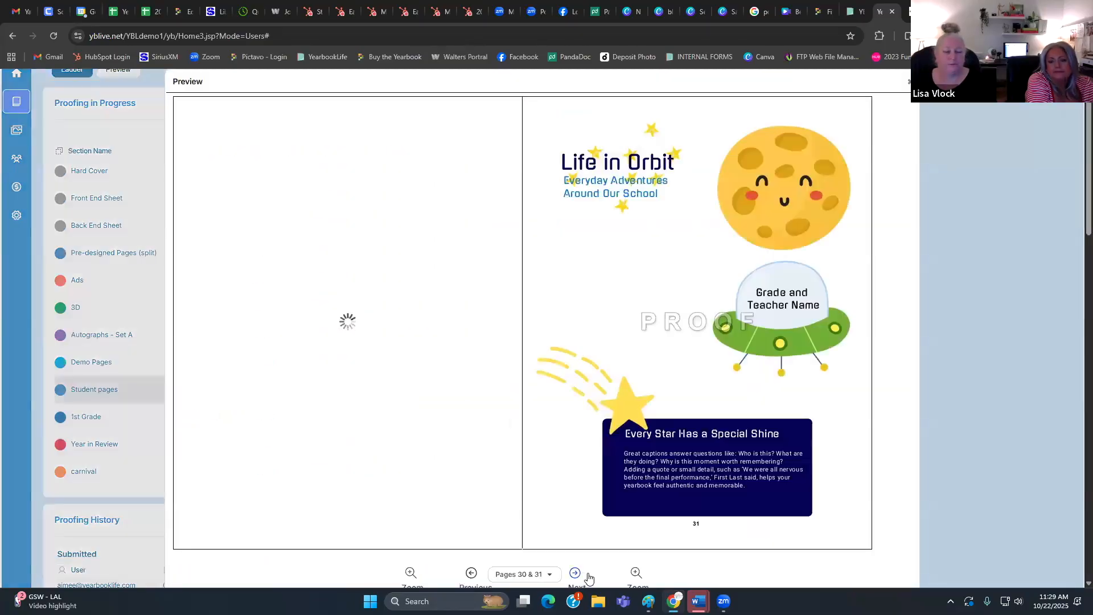
left_click(576, 575)
left_click(575, 575)
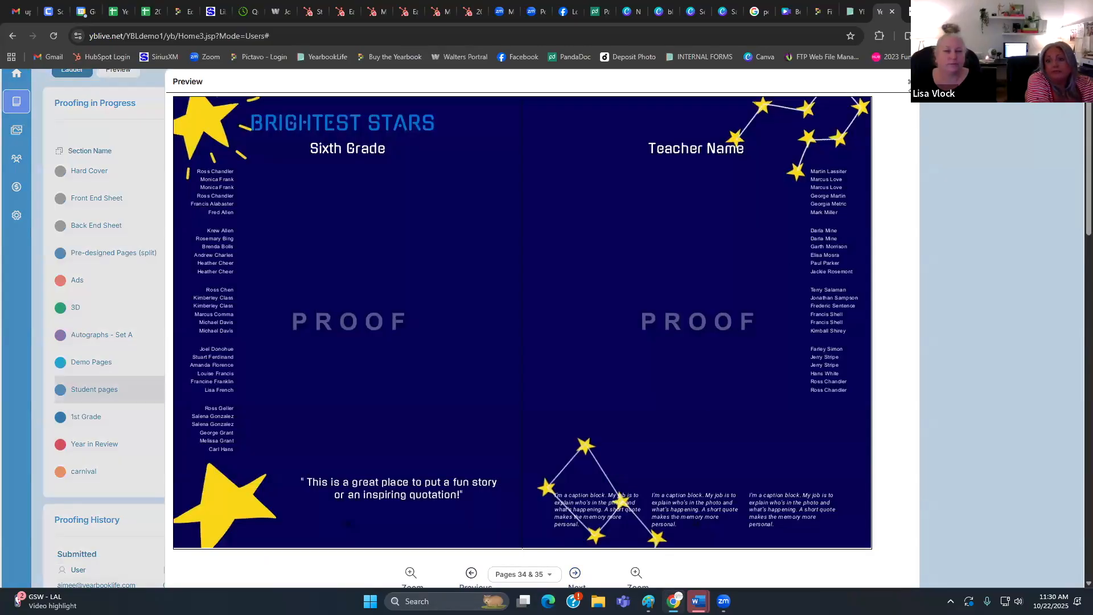
left_click(909, 83)
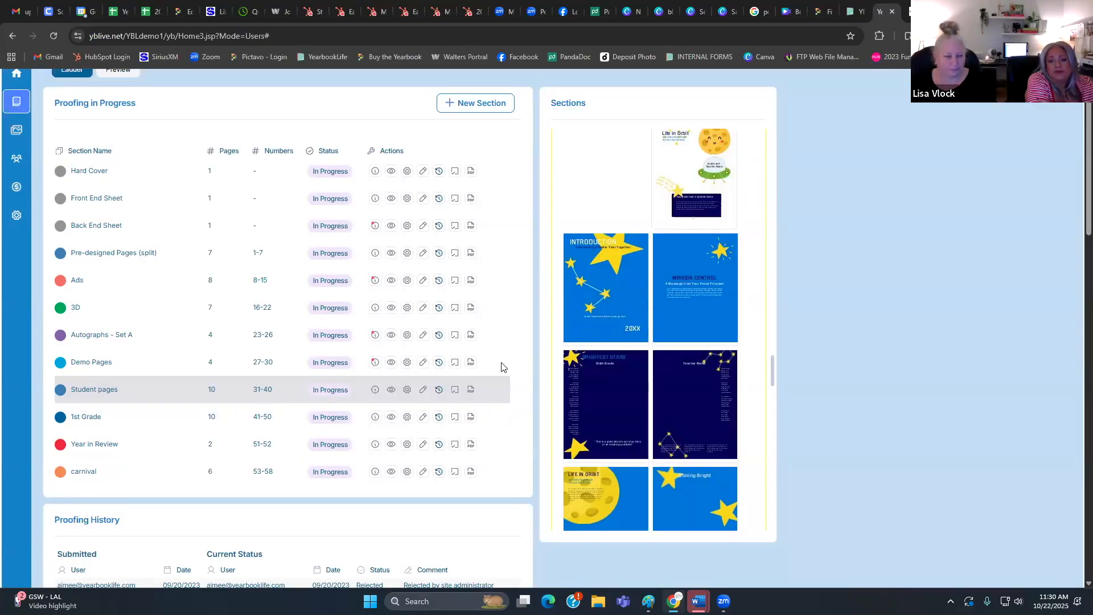
- Review the Student pages section's settings, including its name, page count, due date, colour and staff assignment options
left_click(407, 390)
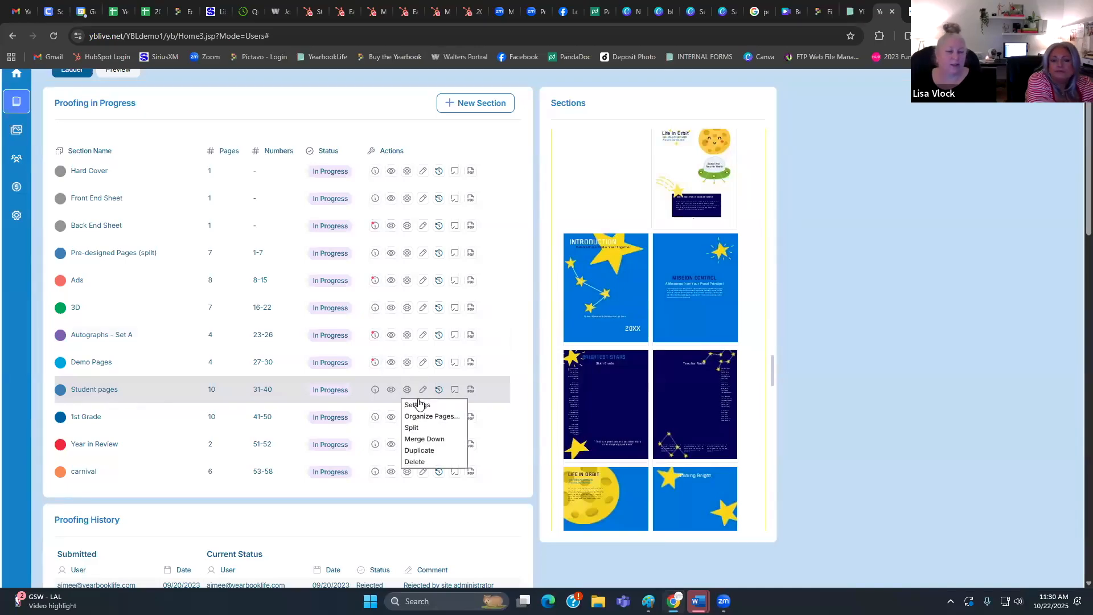
left_click(420, 406)
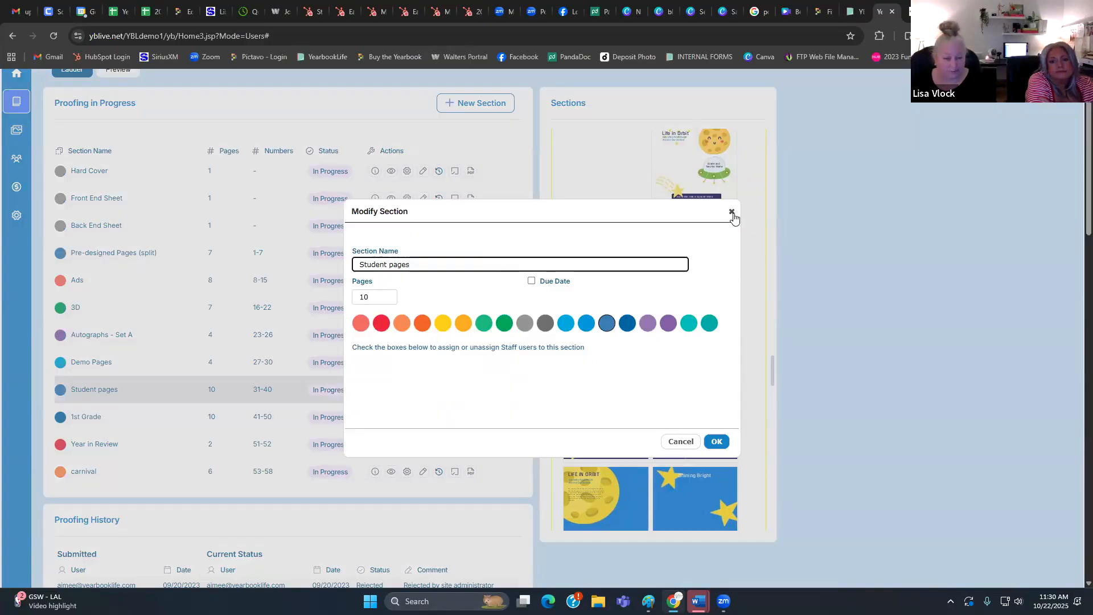
left_click(733, 214)
- Try rearranging the pages within the Student pages section, including moving page 31 to the end and back, and discard the new order
left_click(408, 390)
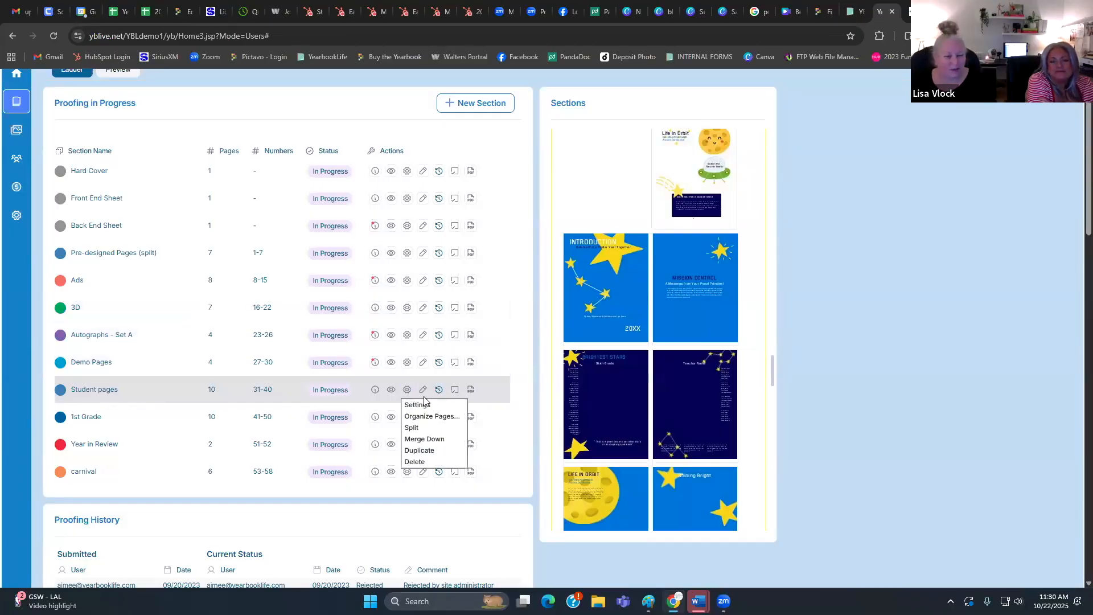
left_click(424, 417)
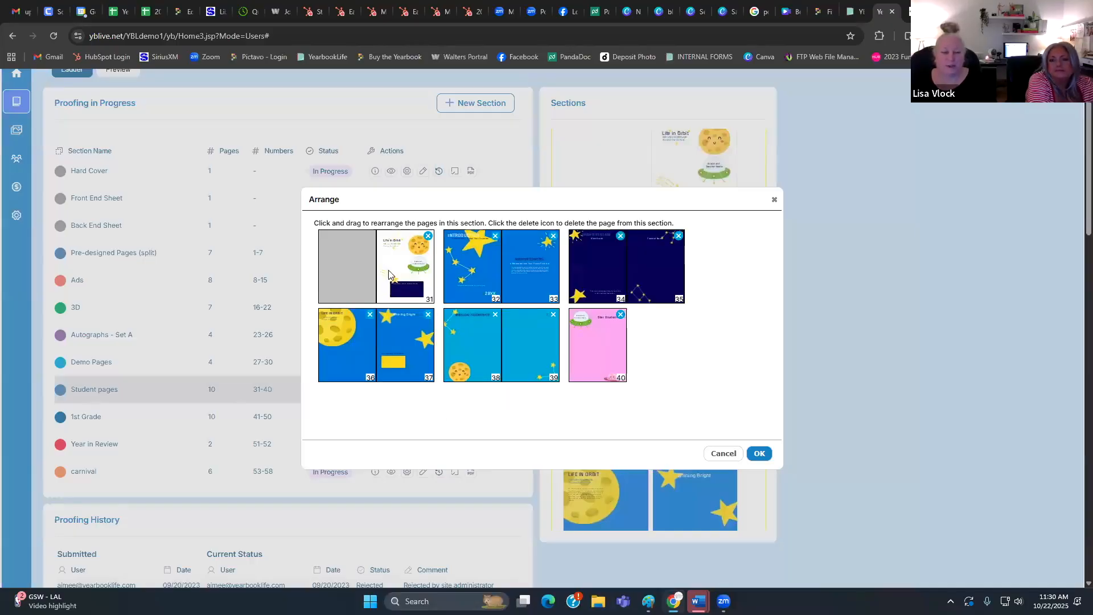
left_click_drag(405, 259, 592, 319)
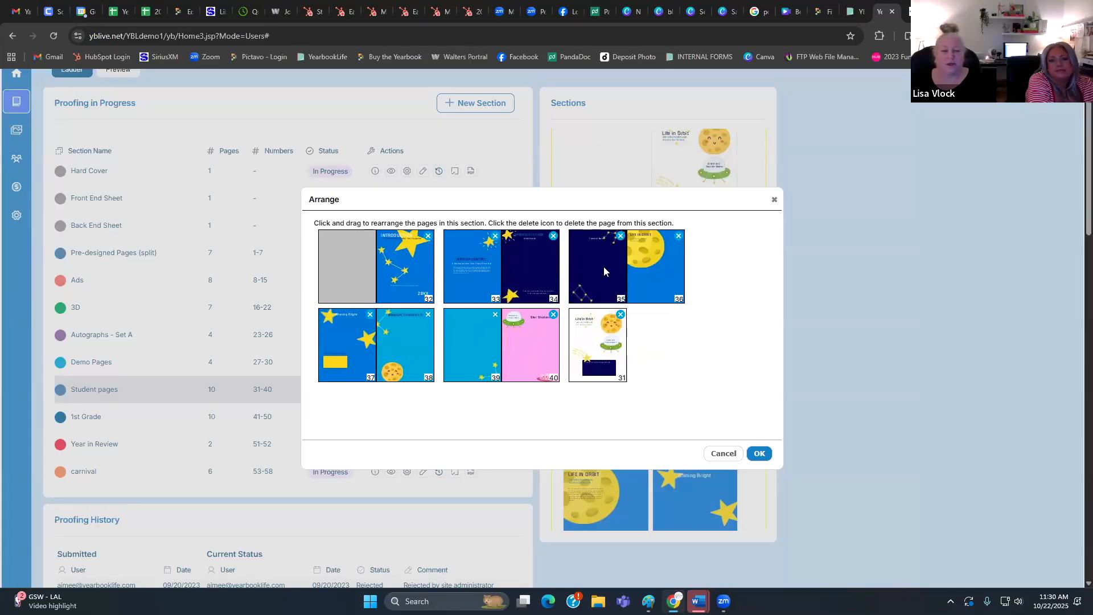
left_click_drag(655, 264, 405, 271)
left_click_drag(418, 320, 418, 272)
left_click_drag(460, 317, 358, 328)
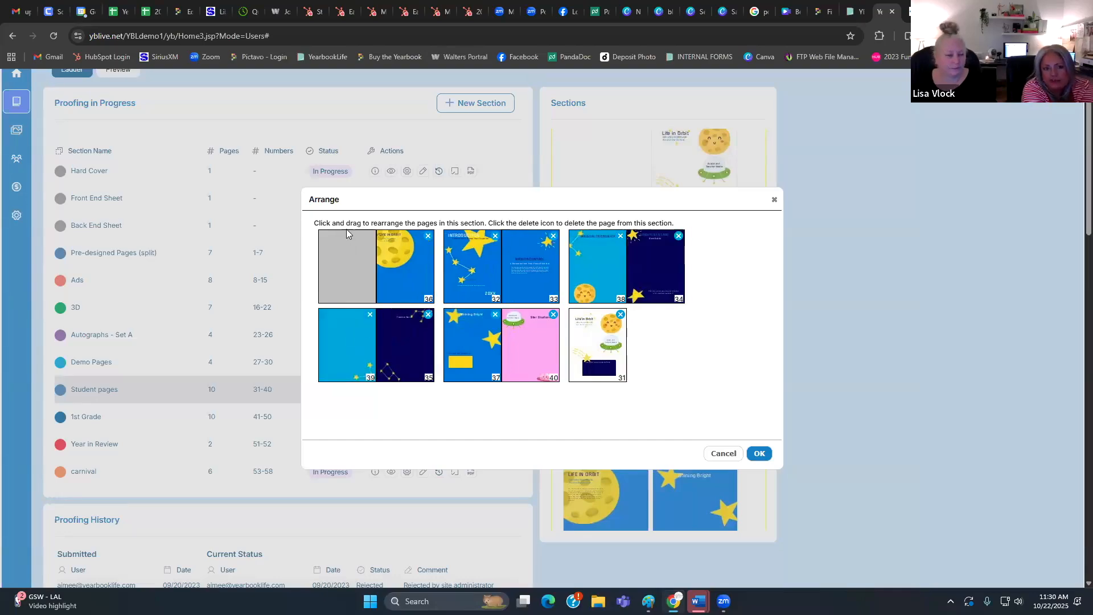
left_click_drag(598, 342, 407, 265)
left_click_drag(517, 339, 651, 280)
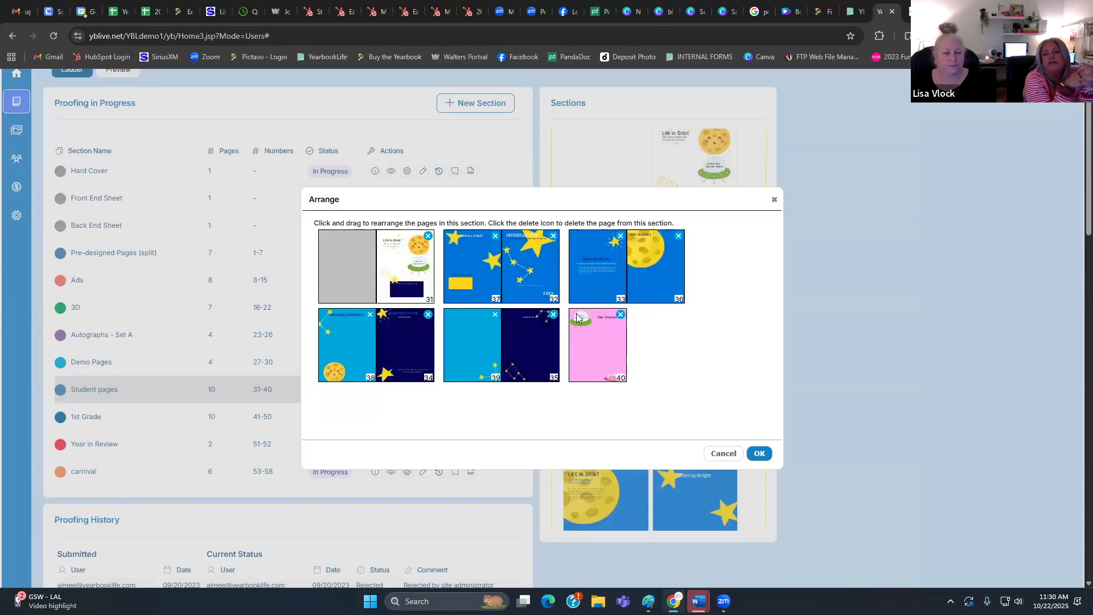
left_click_drag(532, 352, 394, 343)
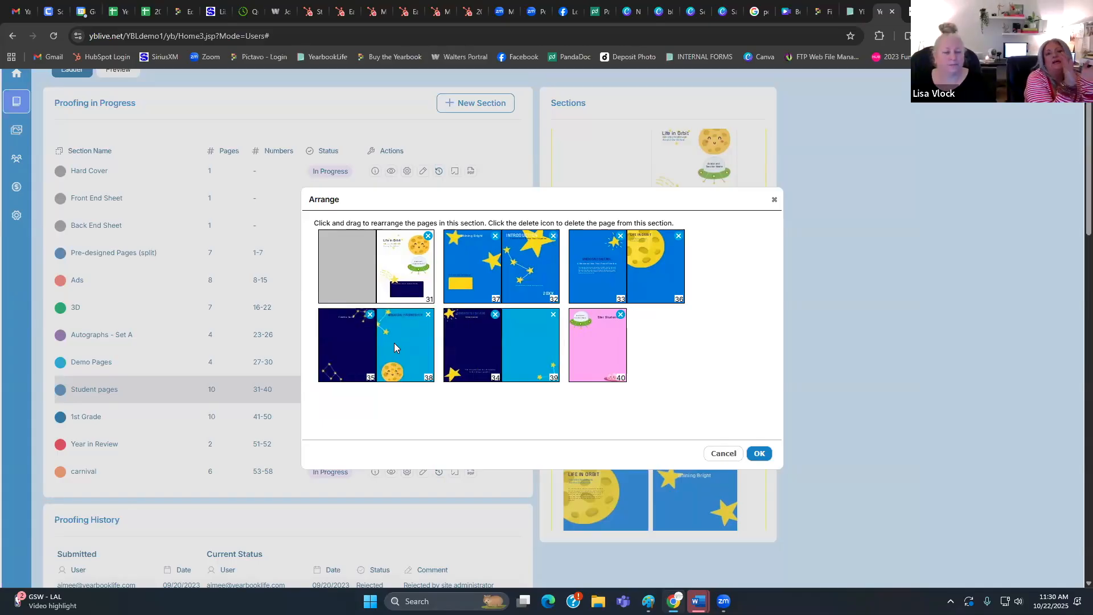
left_click_drag(529, 342, 533, 345)
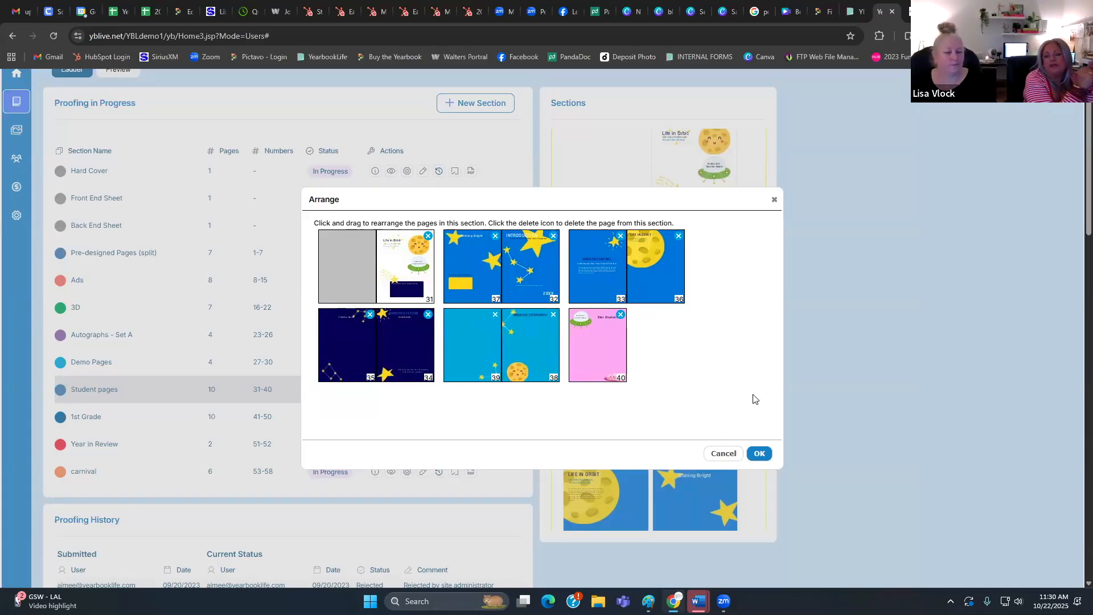
left_click(774, 200)
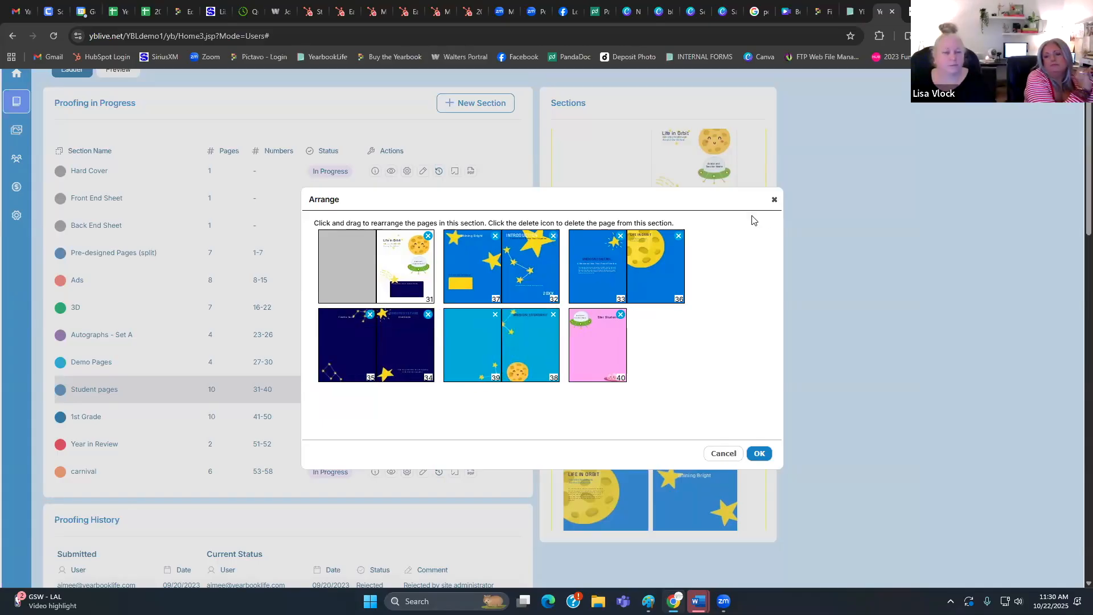
- Split the Student pages section so that the new section starts at the Brightest Stars page, page 34
left_click(407, 391)
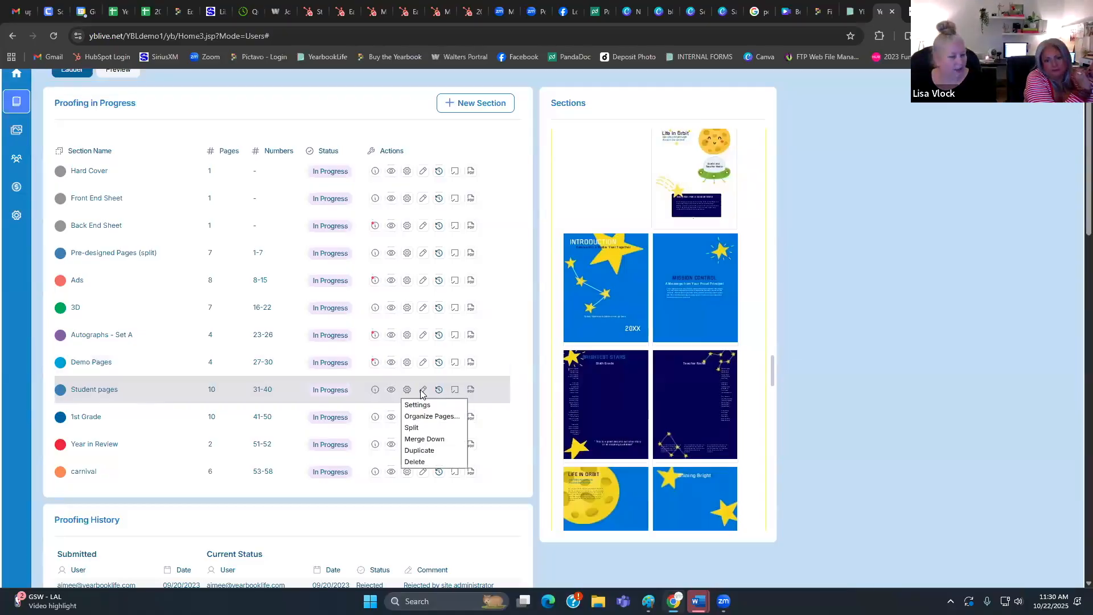
left_click(411, 428)
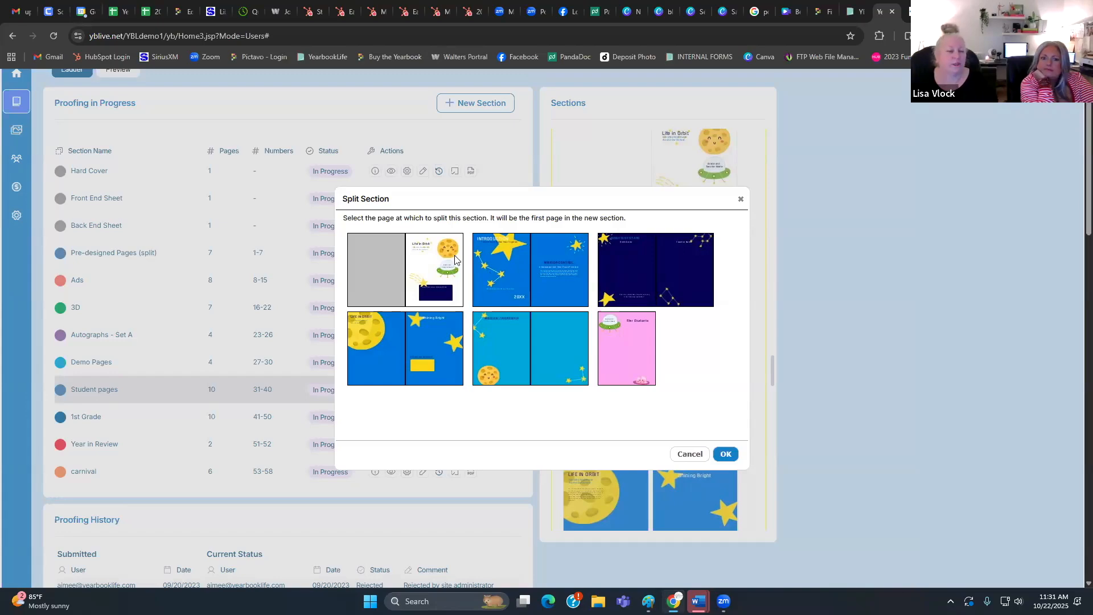
left_click(629, 266)
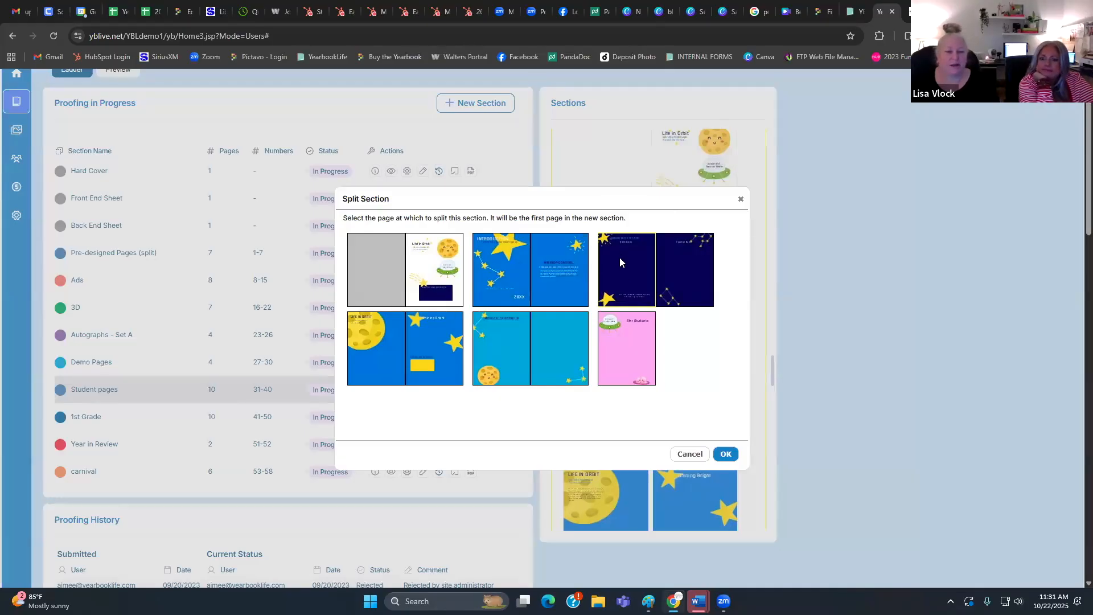
left_click(729, 457)
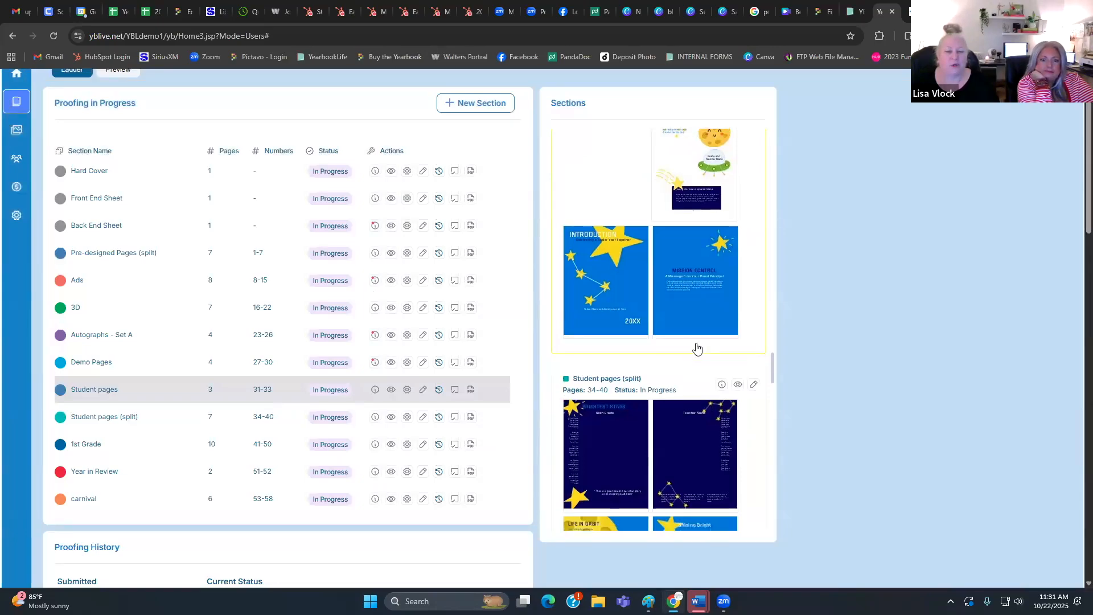
- Examine the page previews of Student pages and Student pages (split) to compare how the pages are divided
scroll(697, 348, "down", 2)
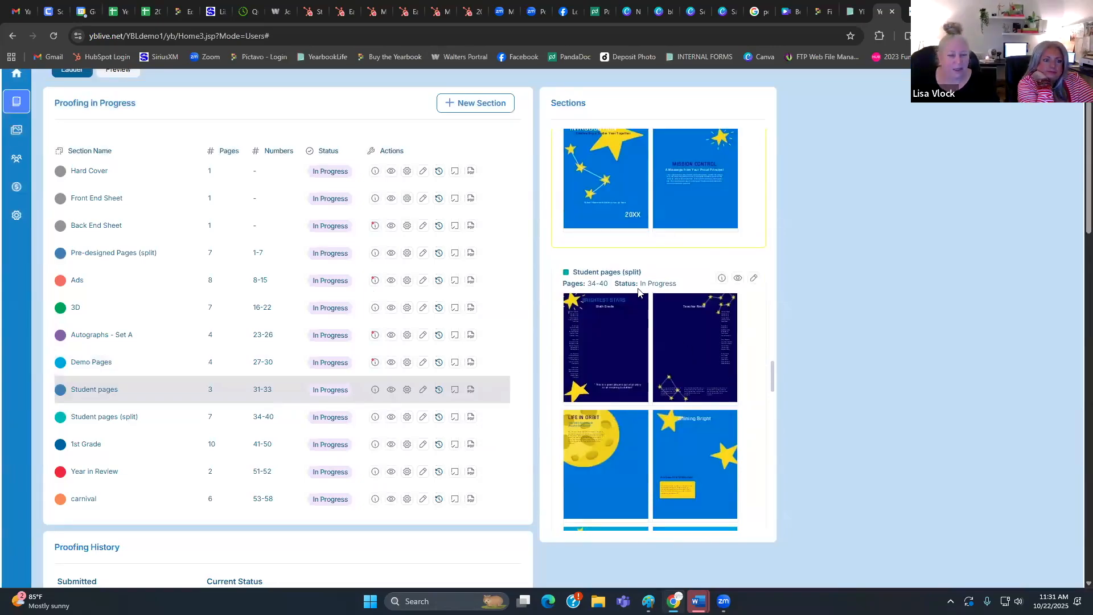
left_click(115, 423)
scroll(625, 286, "up", 1)
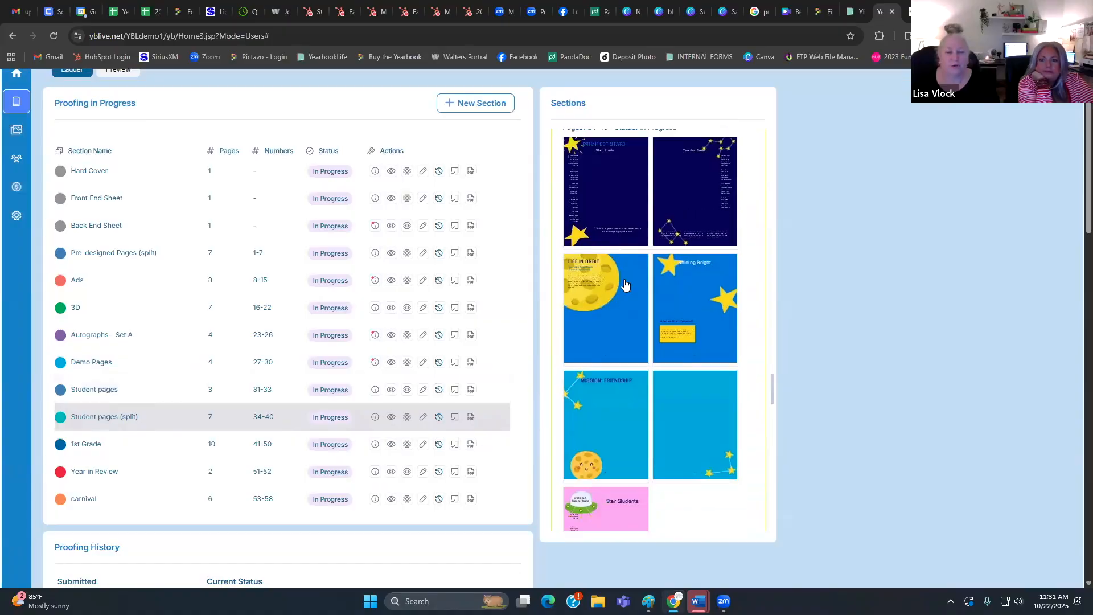
scroll(655, 285, "up", 5)
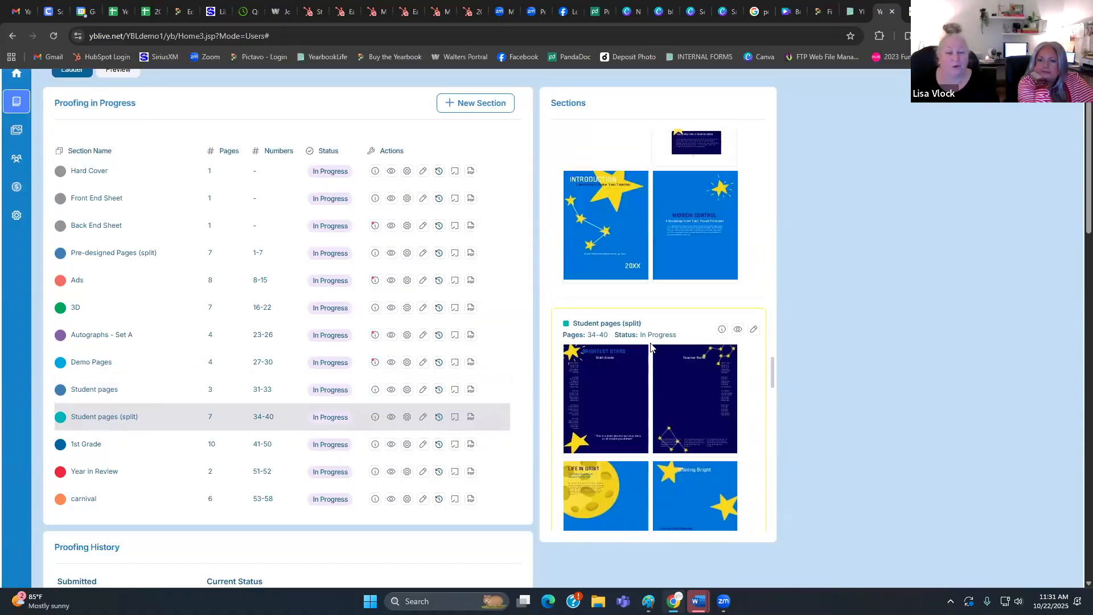
scroll(664, 285, "down", 4)
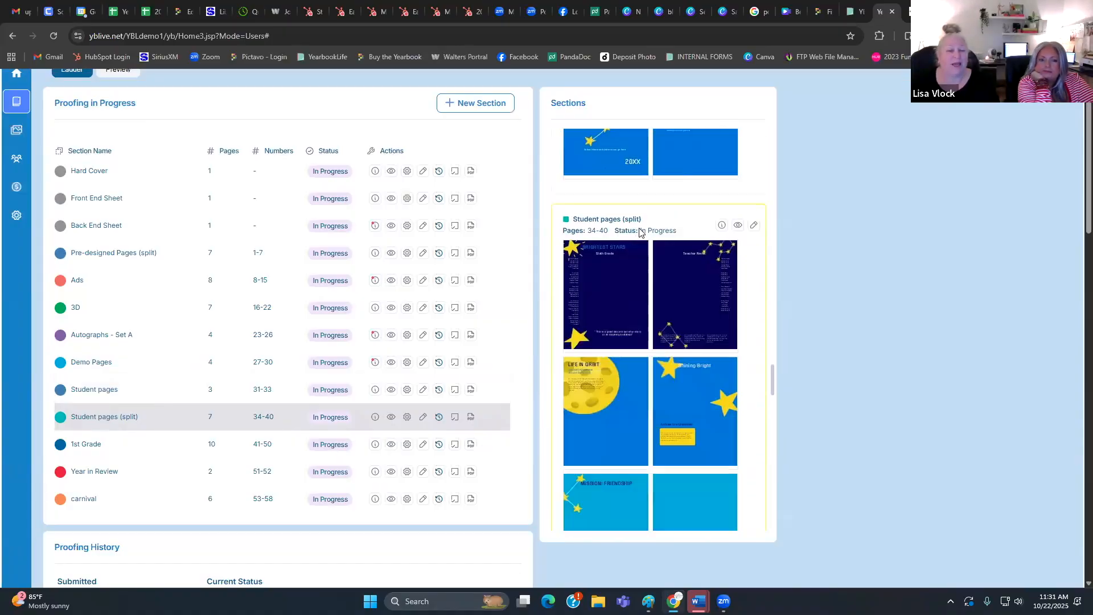
scroll(672, 338, "down", 1)
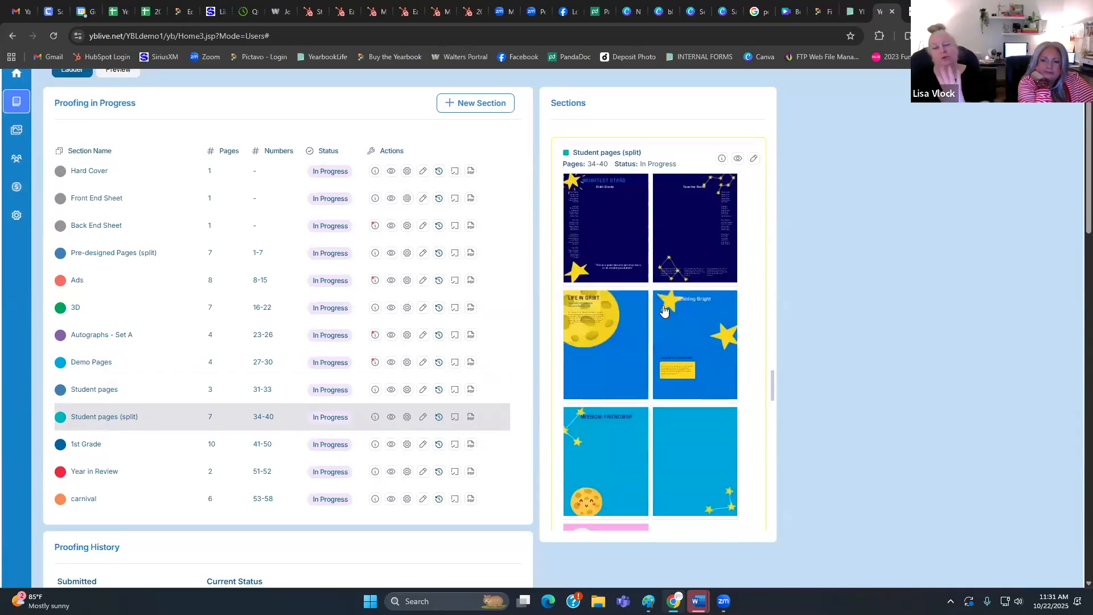
left_click(407, 391)
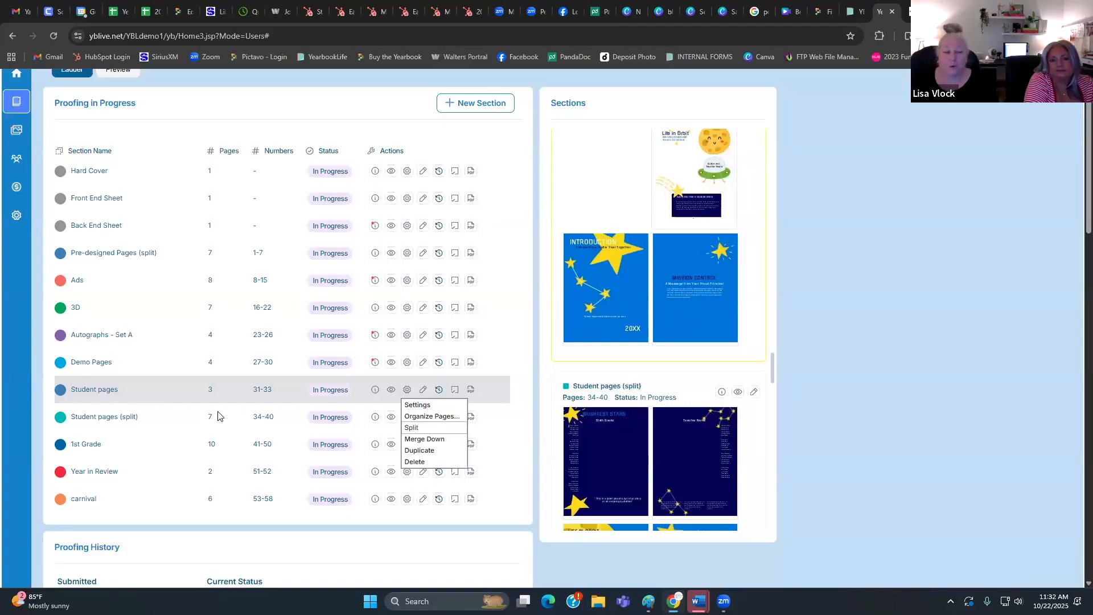
left_click(132, 421)
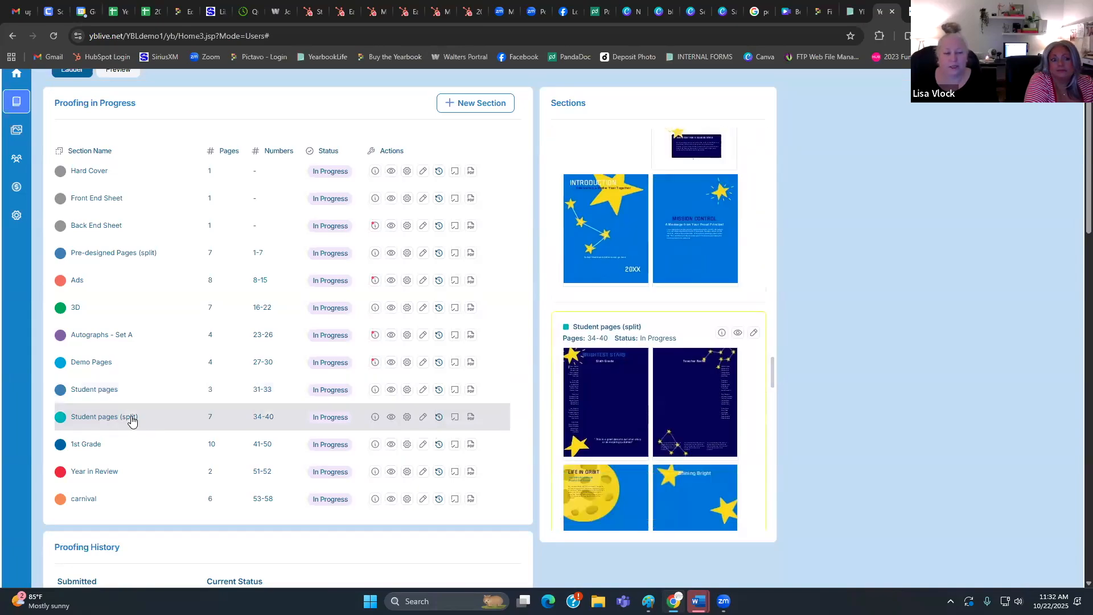
- Split the Student pages (split) section at its pink Star Students page, page 40
left_click(406, 417)
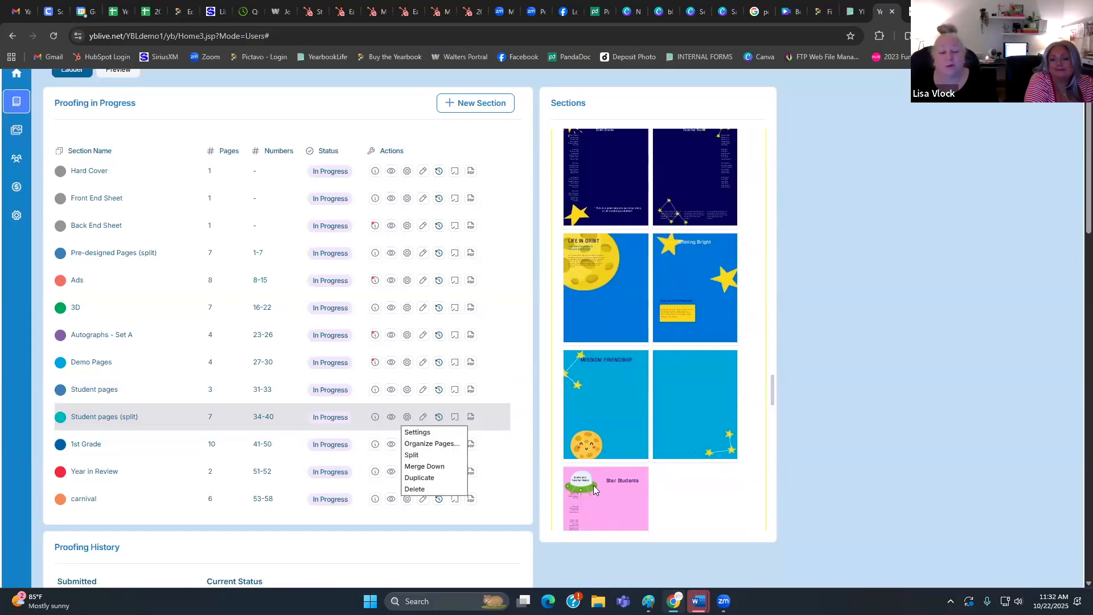
left_click(430, 458)
left_click(392, 352)
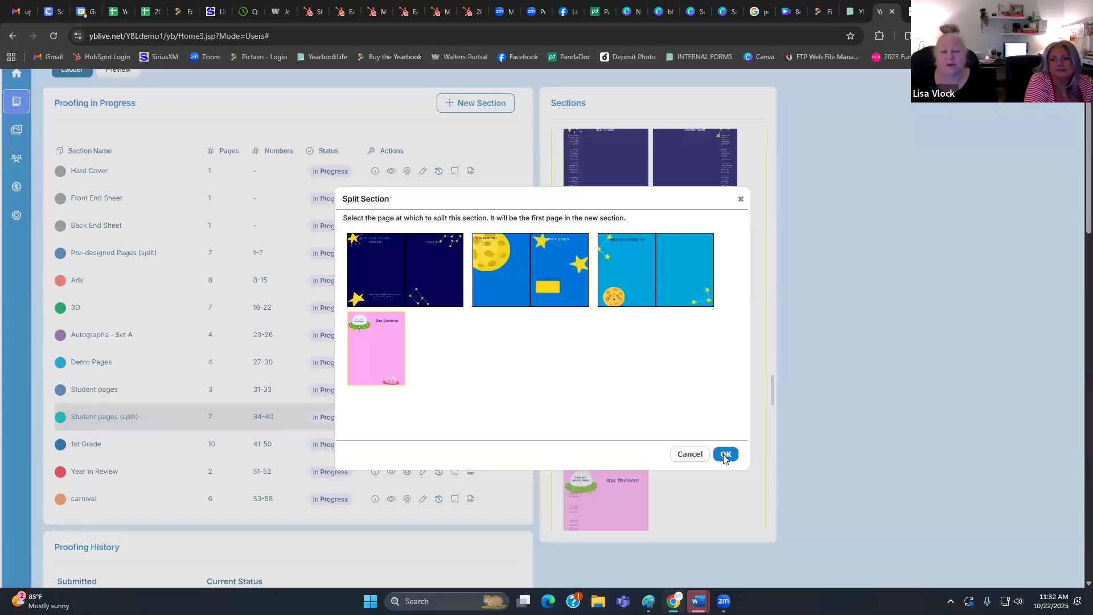
left_click(725, 454)
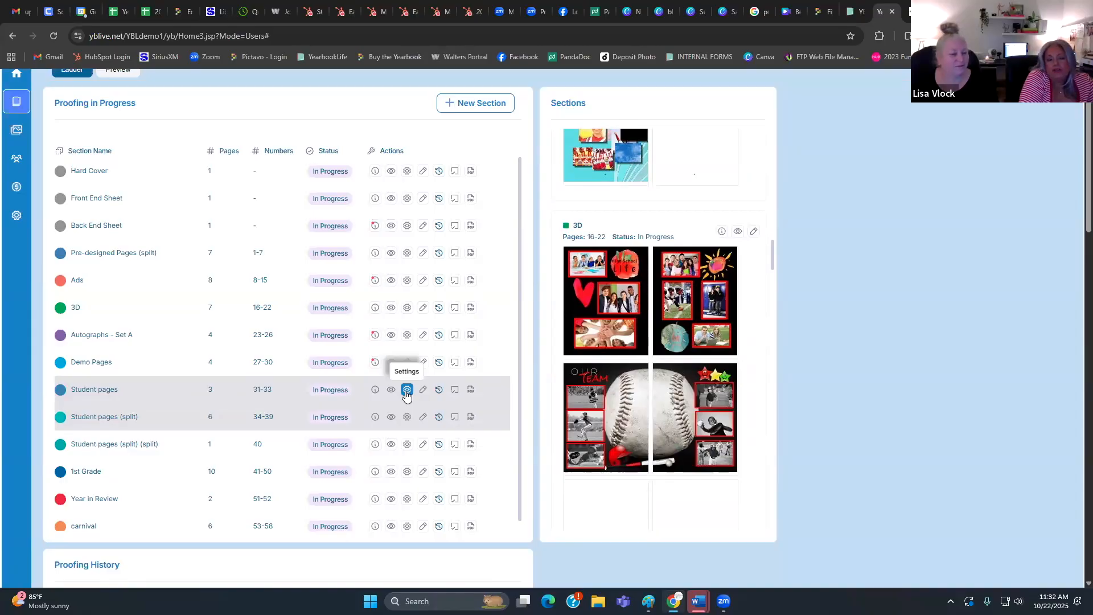
- Merge both split-off sections, one after the other, back into the Student pages section
left_click(407, 390)
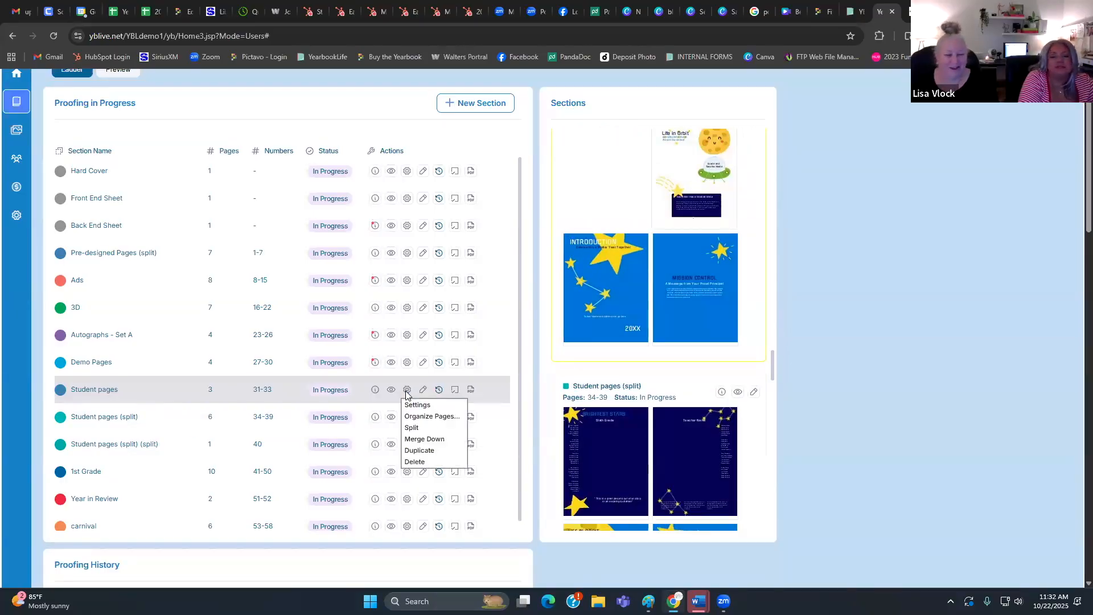
left_click(421, 440)
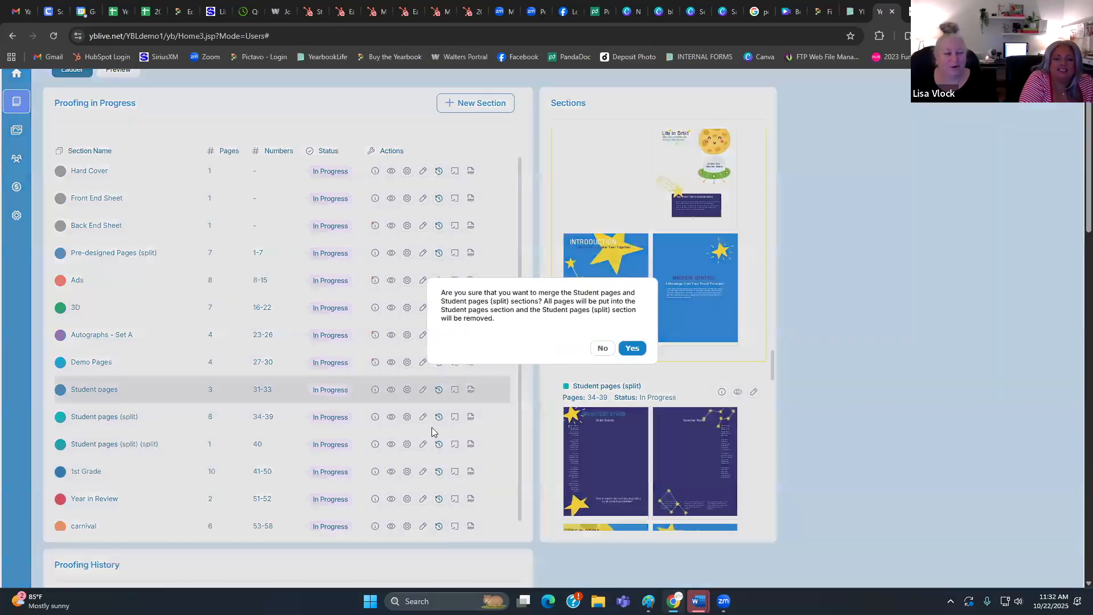
left_click(632, 348)
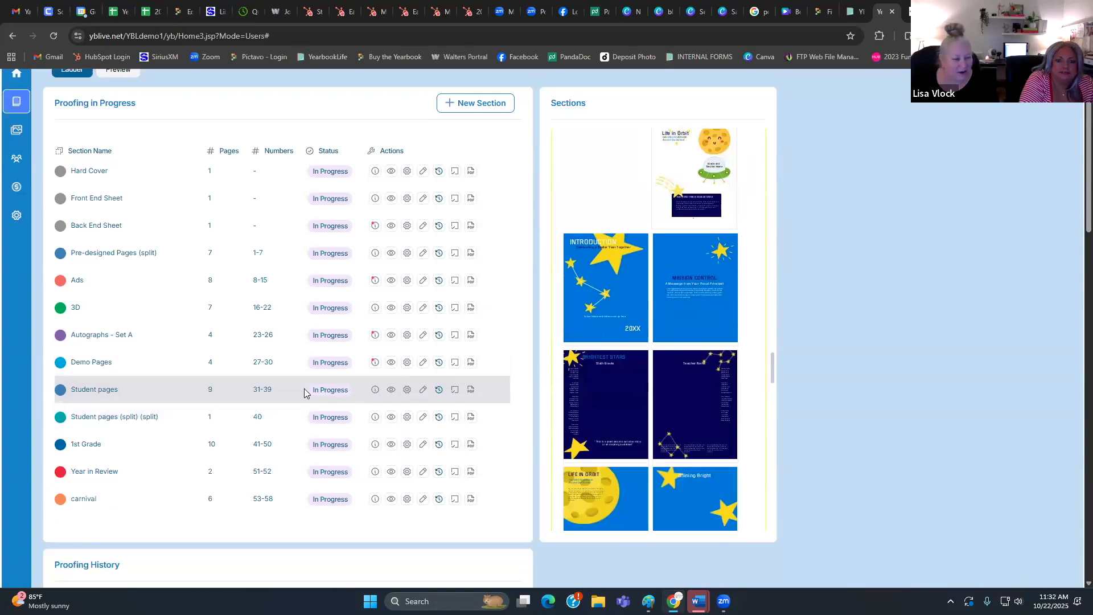
left_click(408, 390)
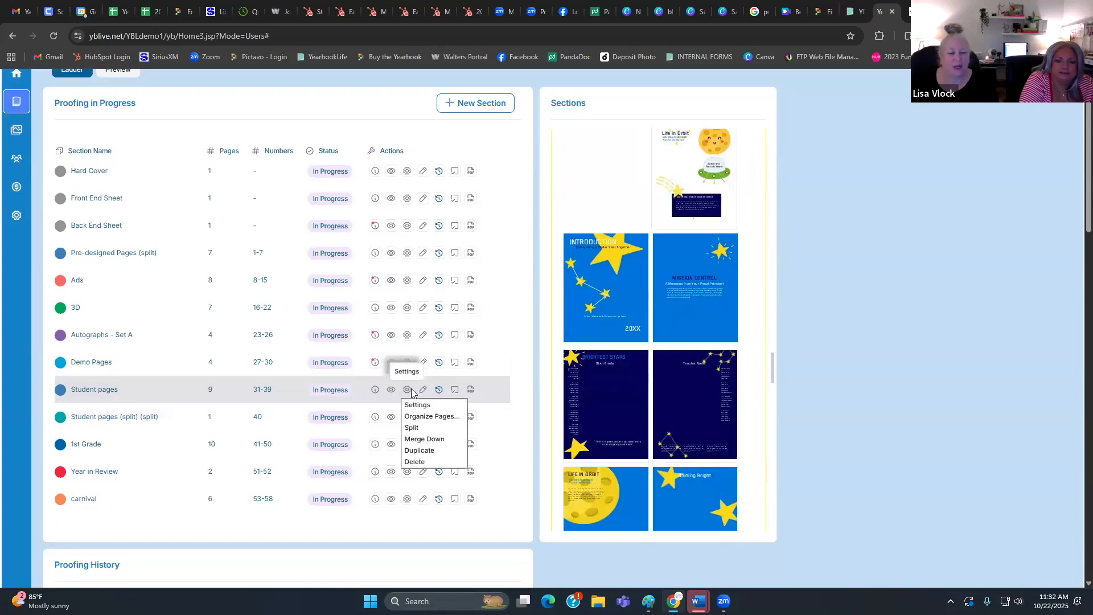
left_click(423, 440)
left_click(633, 356)
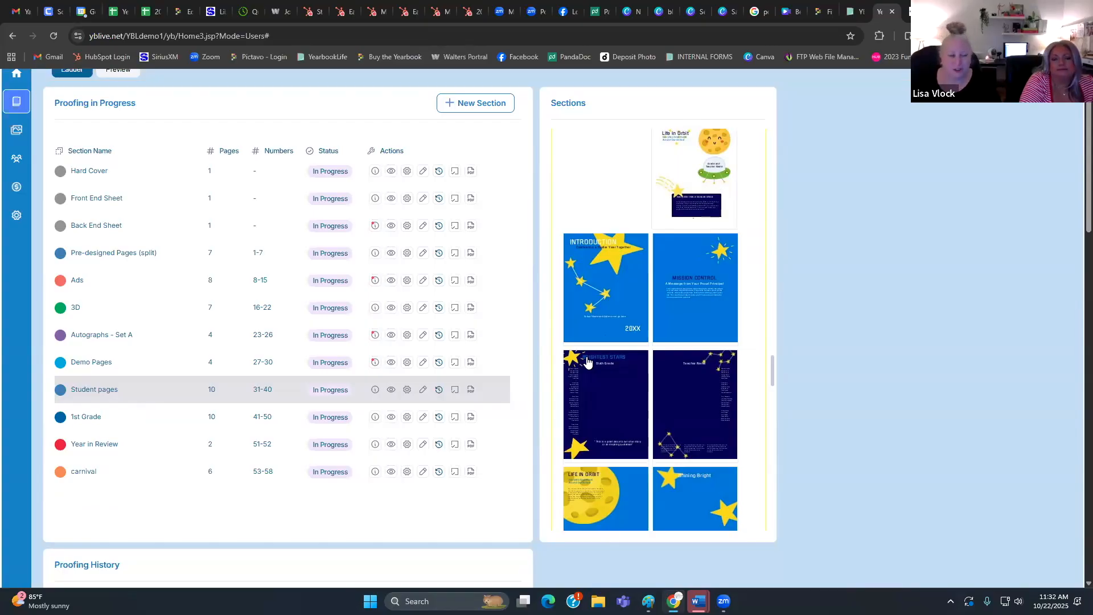
- Review the version history of page 33 in the Student pages section
left_click(407, 390)
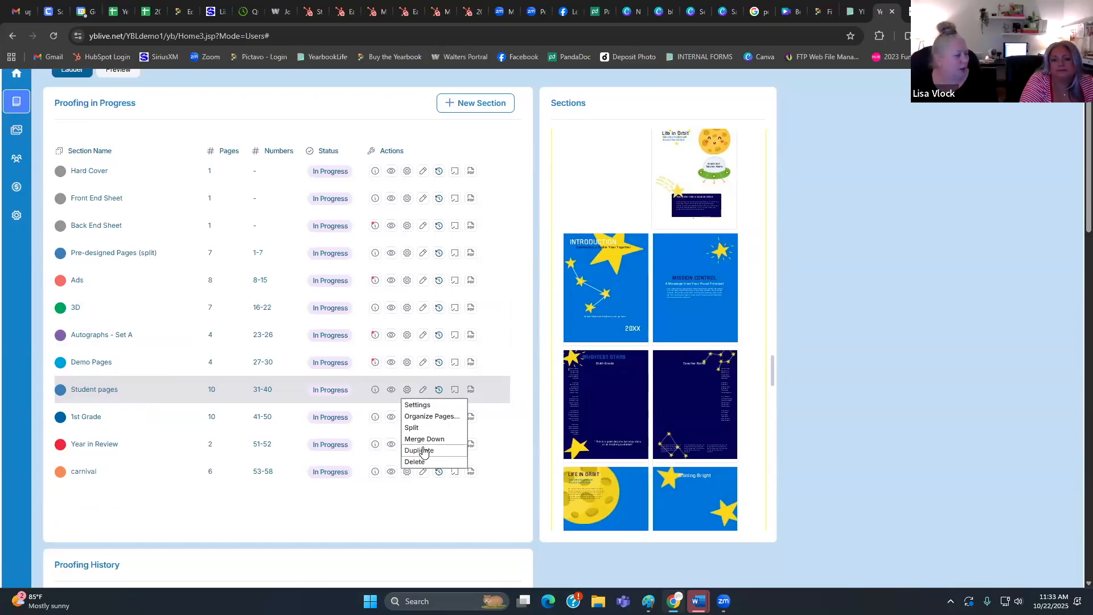
left_click(431, 394)
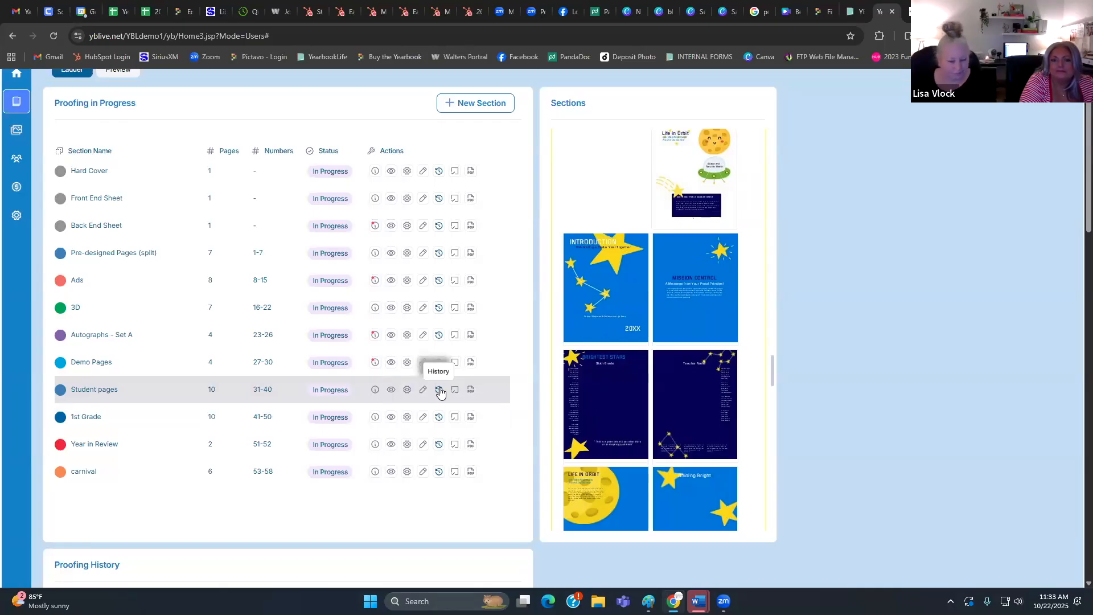
left_click(439, 391)
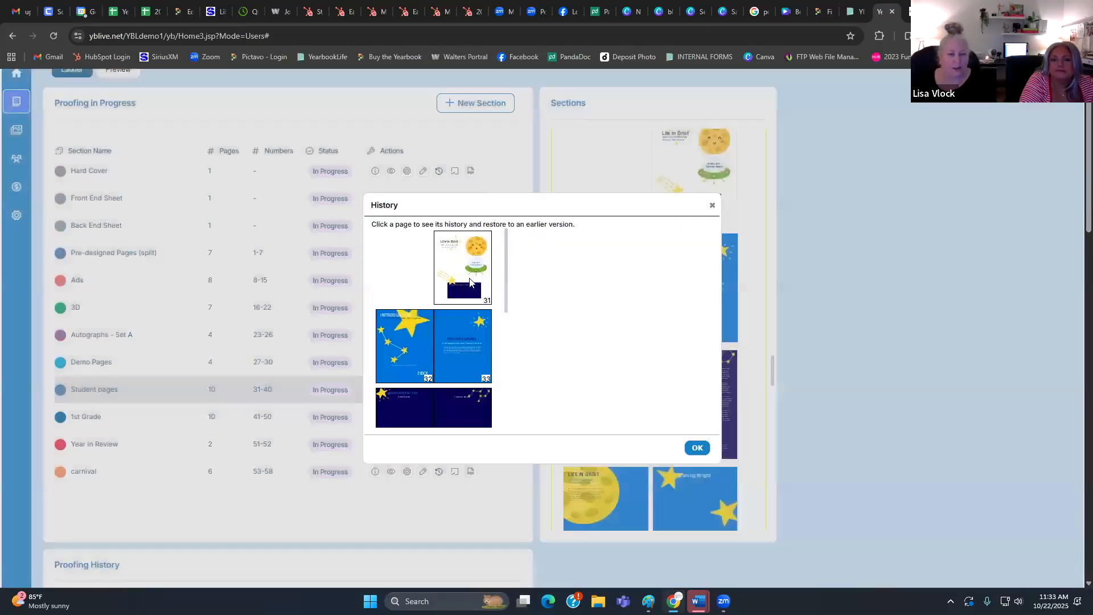
left_click(470, 329)
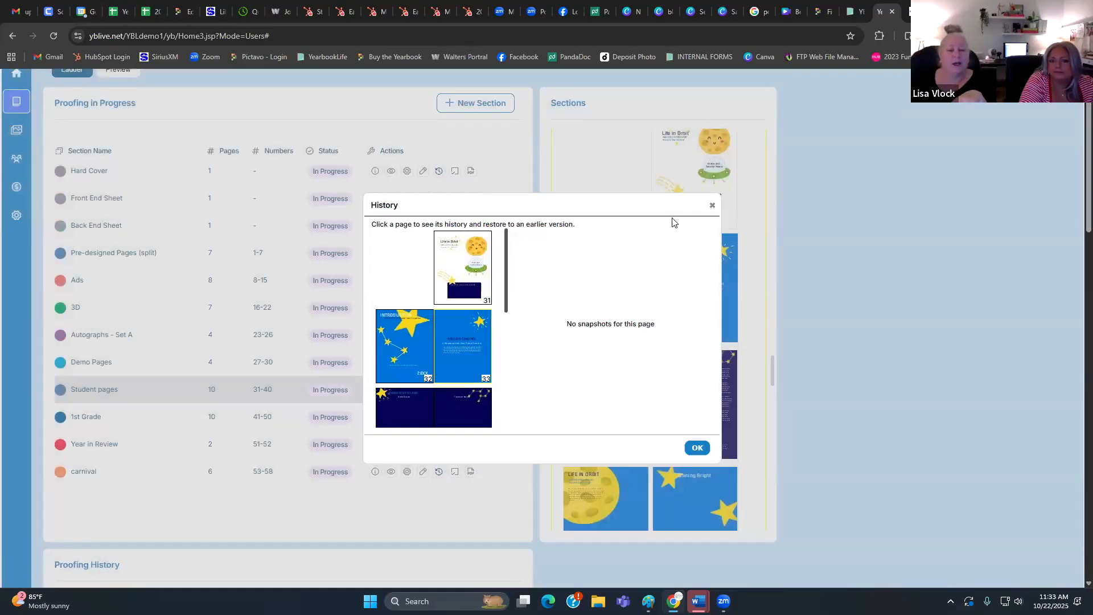
left_click(712, 208)
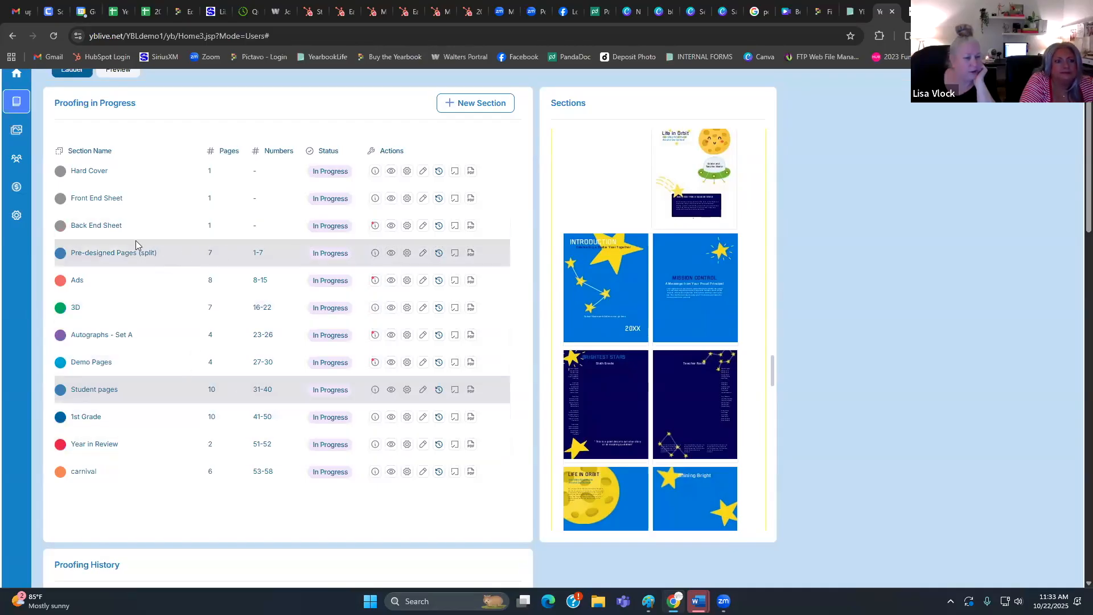
- Locate the Demo Pages section among the section previews and open its page history
scroll(629, 317, "up", 10)
scroll(627, 317, "up", 5)
scroll(629, 315, "down", 2)
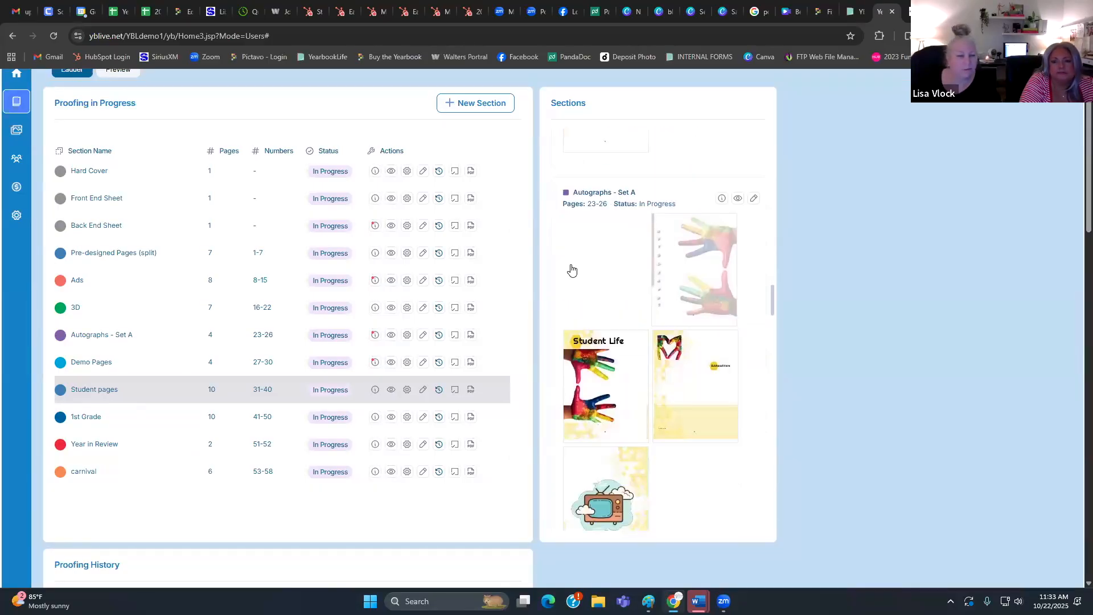
scroll(654, 295, "down", 5)
scroll(670, 233, "up", 3)
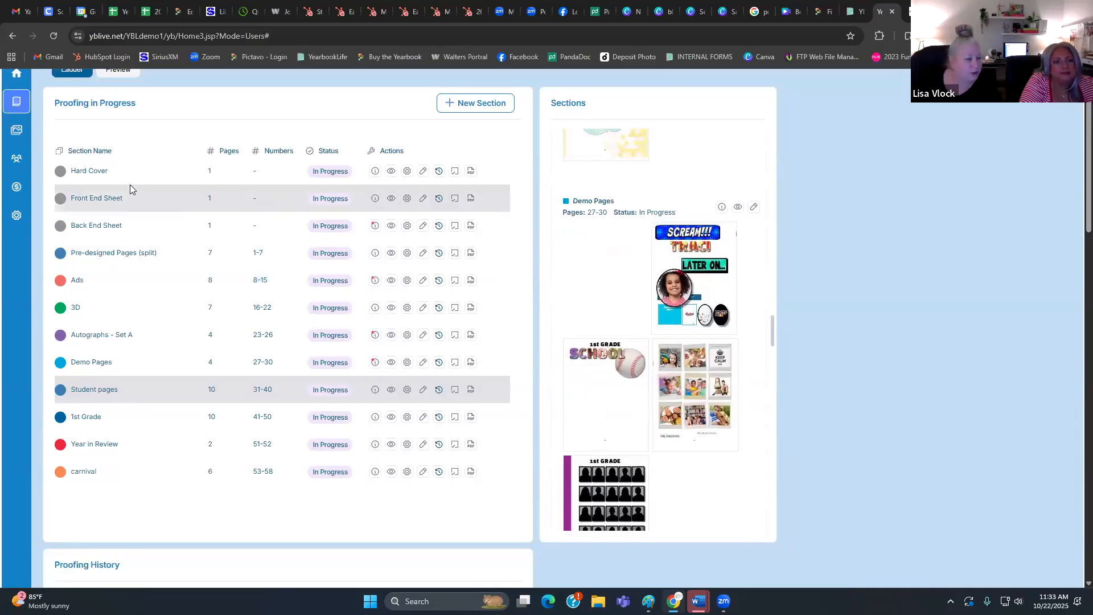
left_click(83, 367)
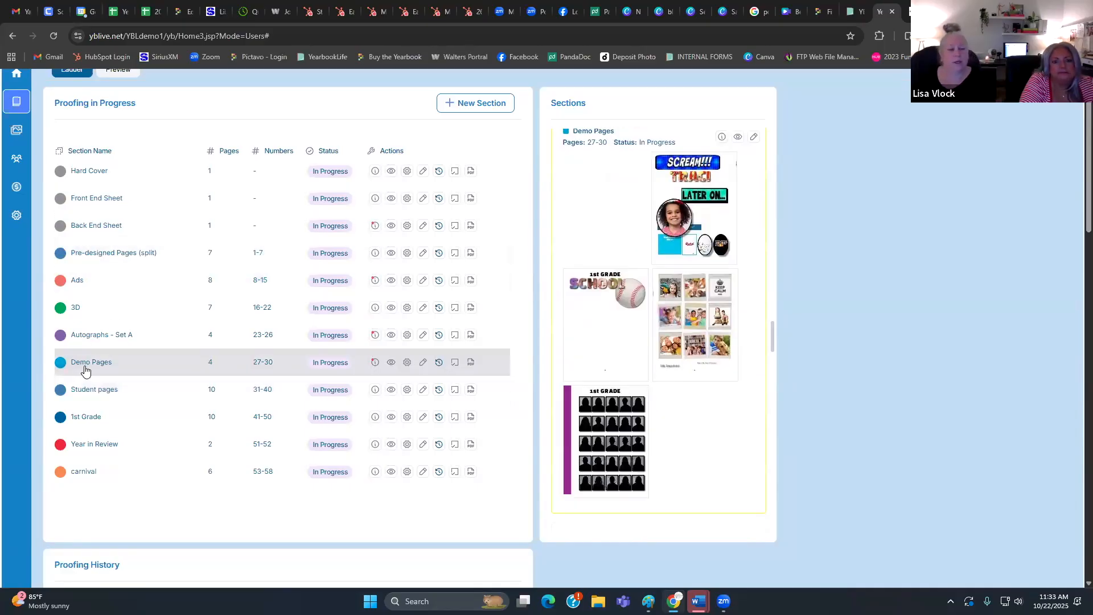
left_click(438, 363)
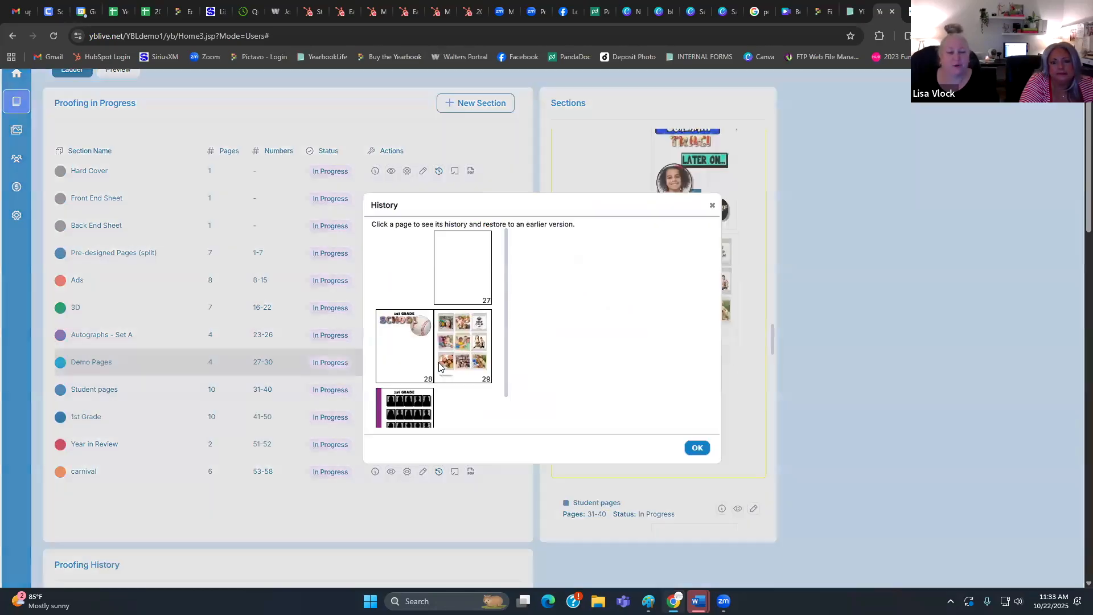
- Restore page 27 of Demo Pages to the version checked in on 10/13/2025 at 1:55:37 PM
left_click(465, 259)
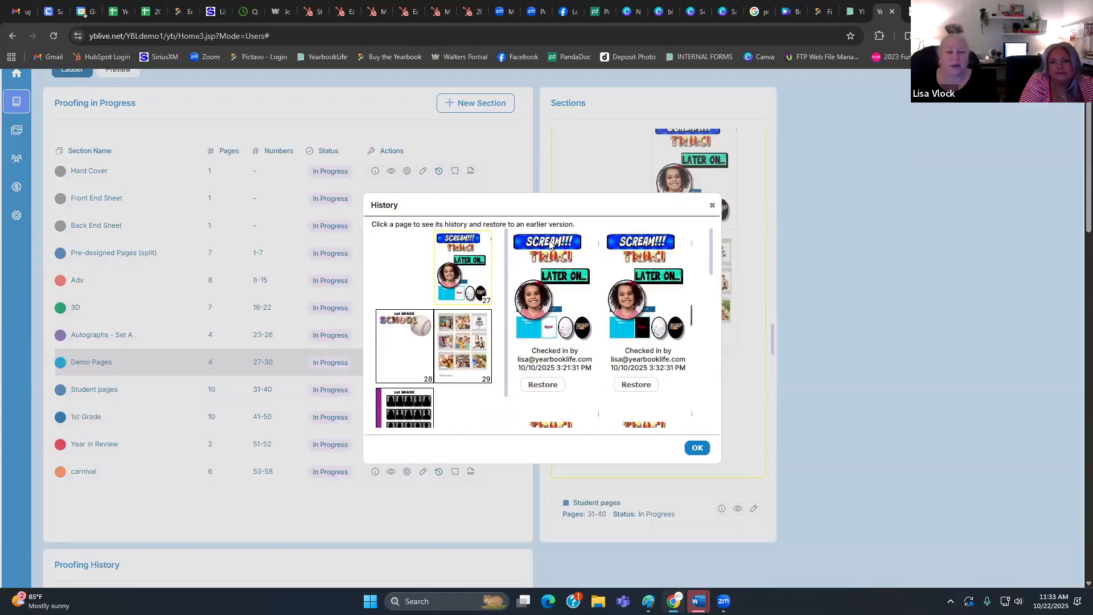
scroll(589, 312, "down", 2)
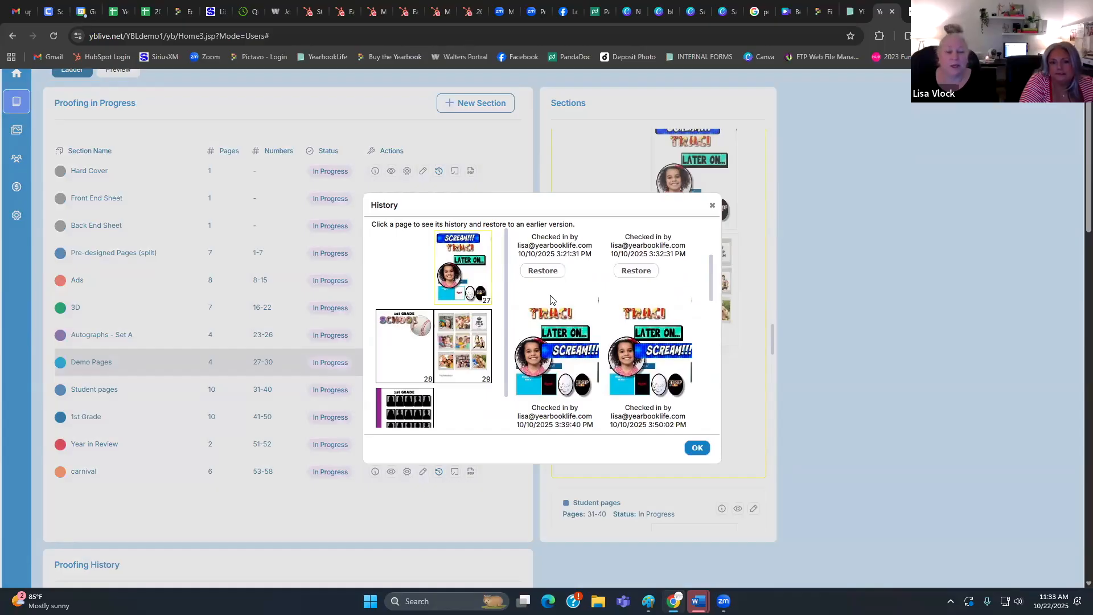
scroll(555, 345, "down", 2)
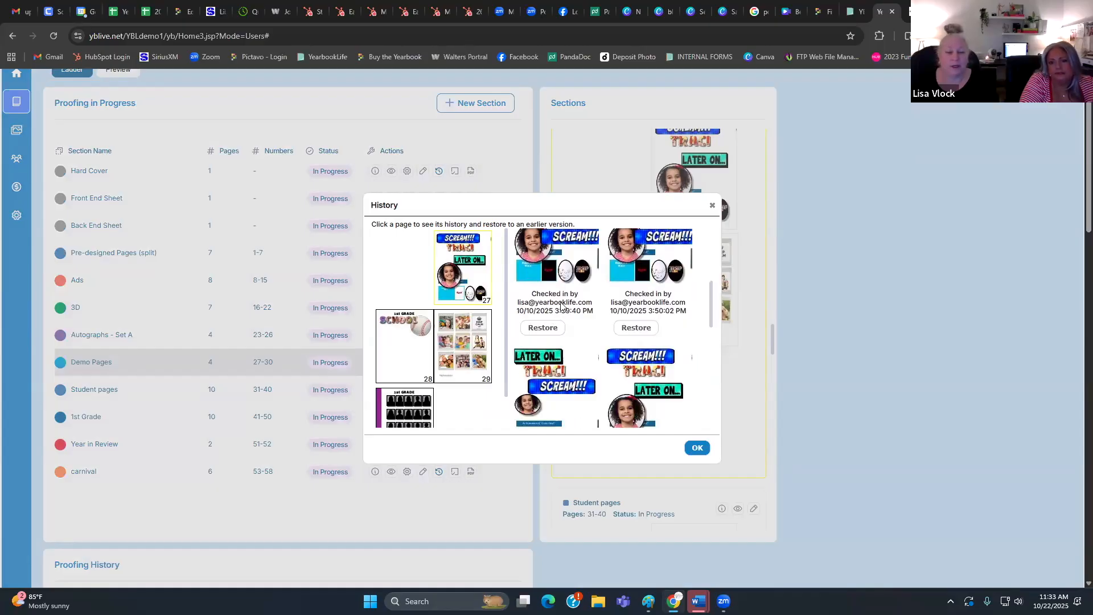
scroll(572, 322, "down", 1)
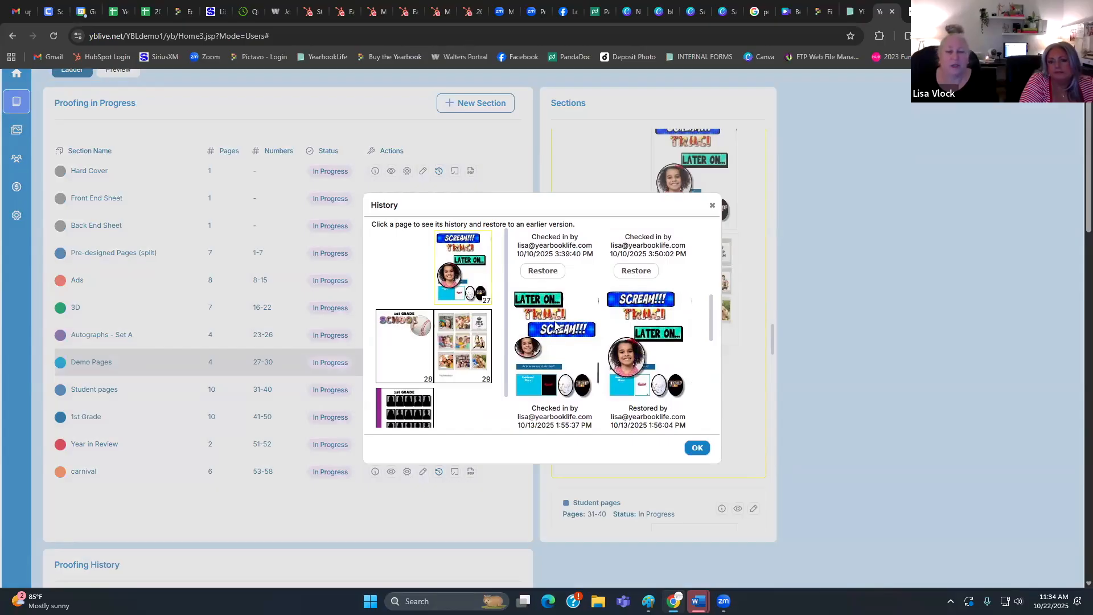
scroll(556, 327, "down", 2)
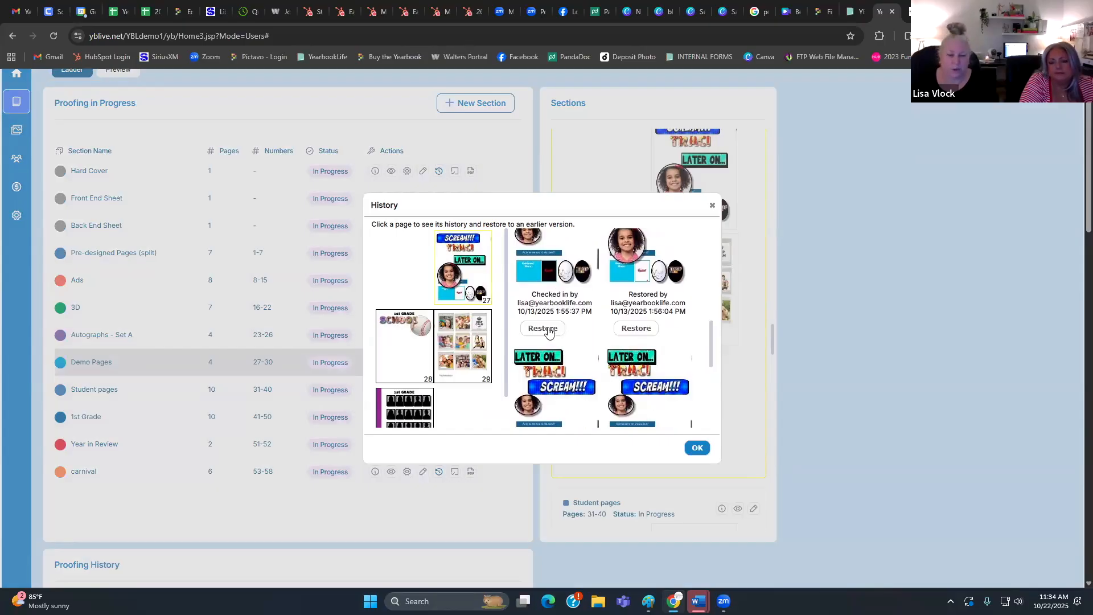
left_click(549, 332)
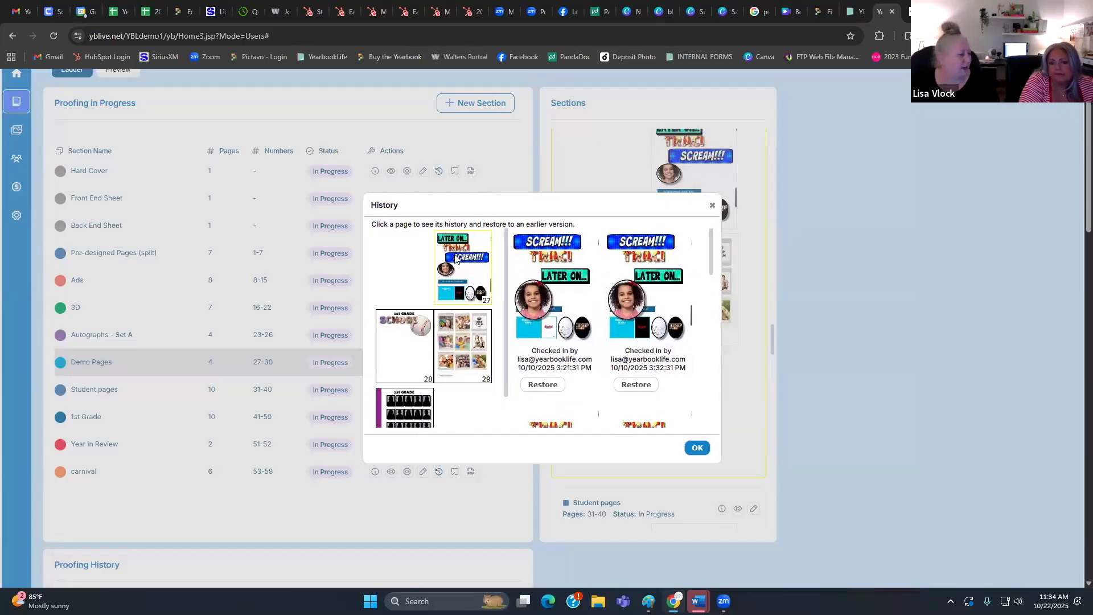
- Restore page 28 of Demo Pages to the version checked in on 10/10/2025 at 3:32:31 PM and close the history
left_click(424, 343)
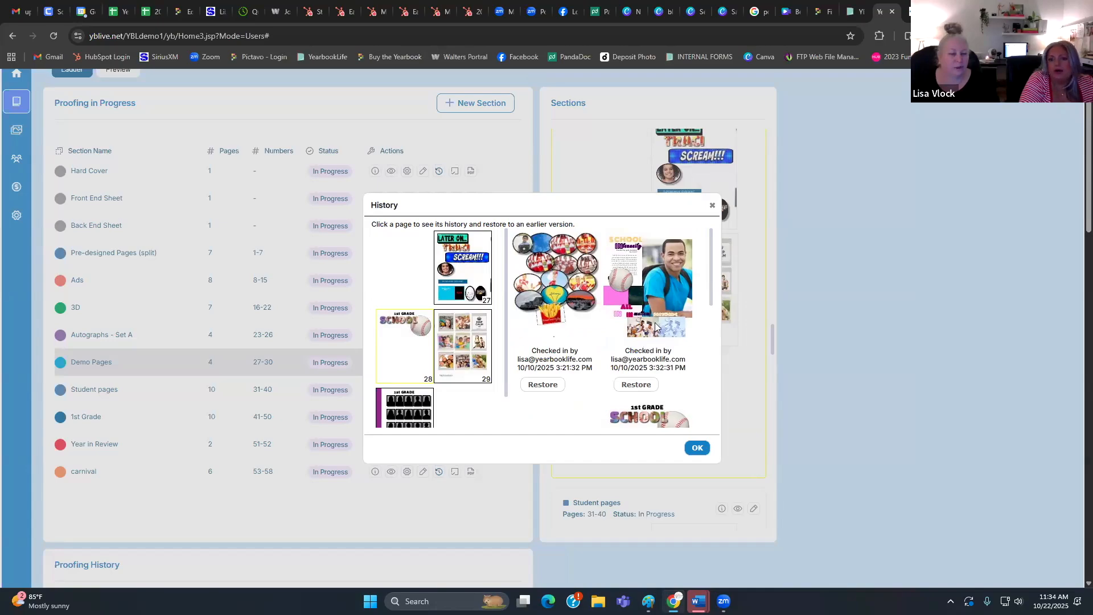
left_click(638, 385)
left_click(697, 447)
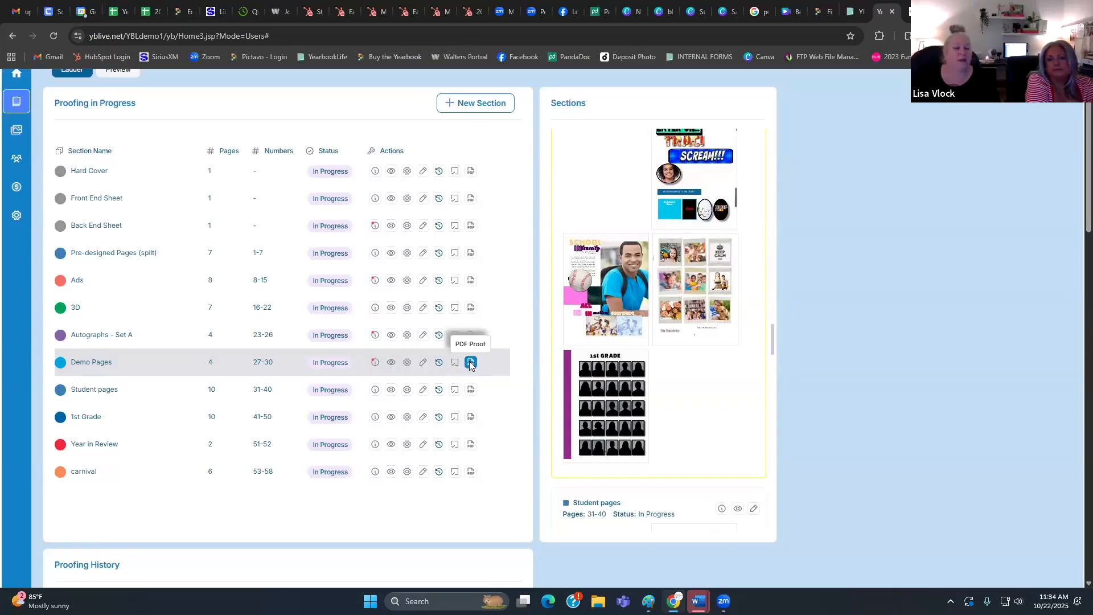
- View the PDF proof options for Demo Pages and close them without generating a proof
left_click(470, 363)
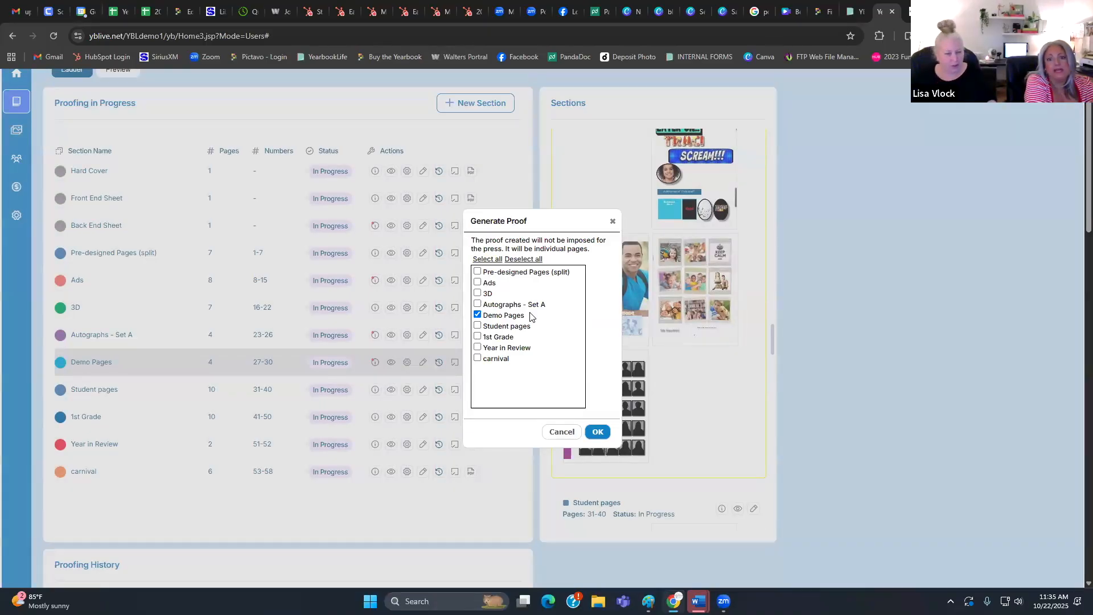
left_click(613, 221)
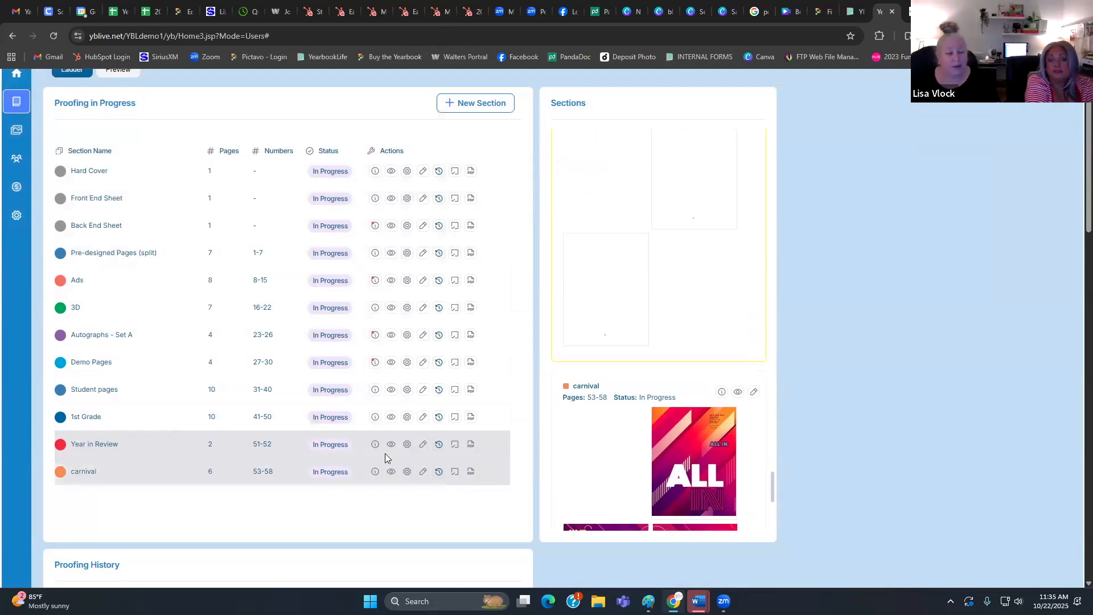
- Open the Year in Review section for editing and place the Best Year Ever cover image in the page 52 photo frame
left_click(423, 445)
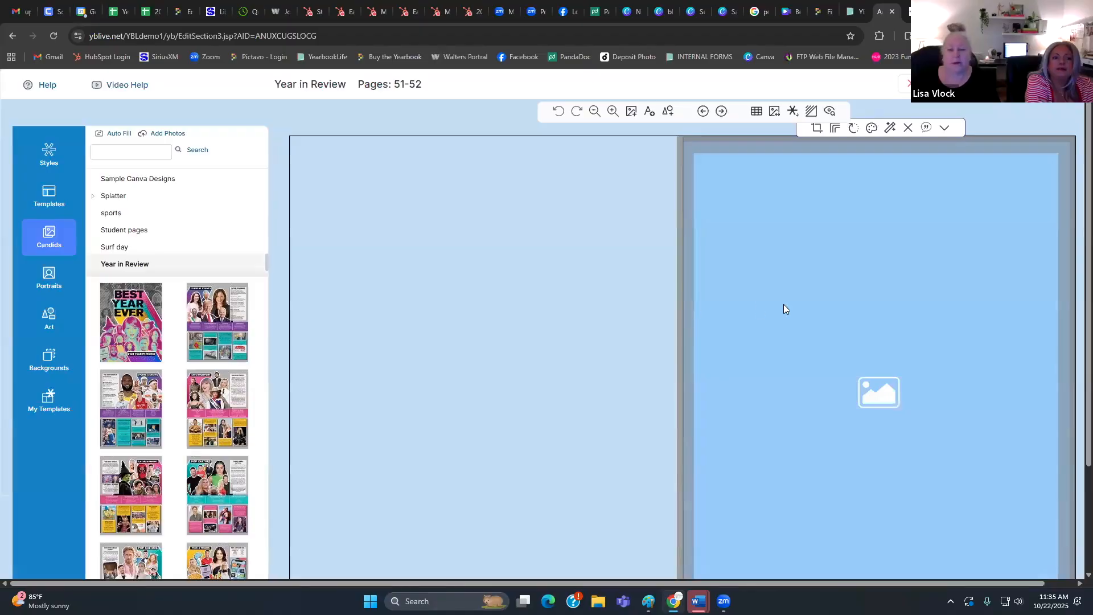
left_click(722, 112)
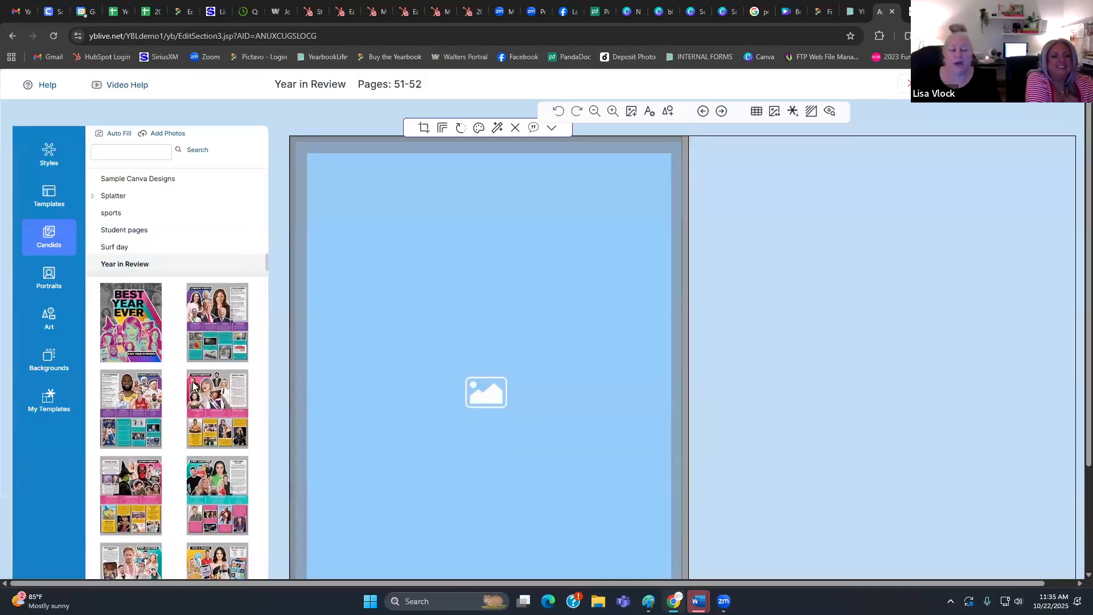
scroll(204, 358, "down", 2)
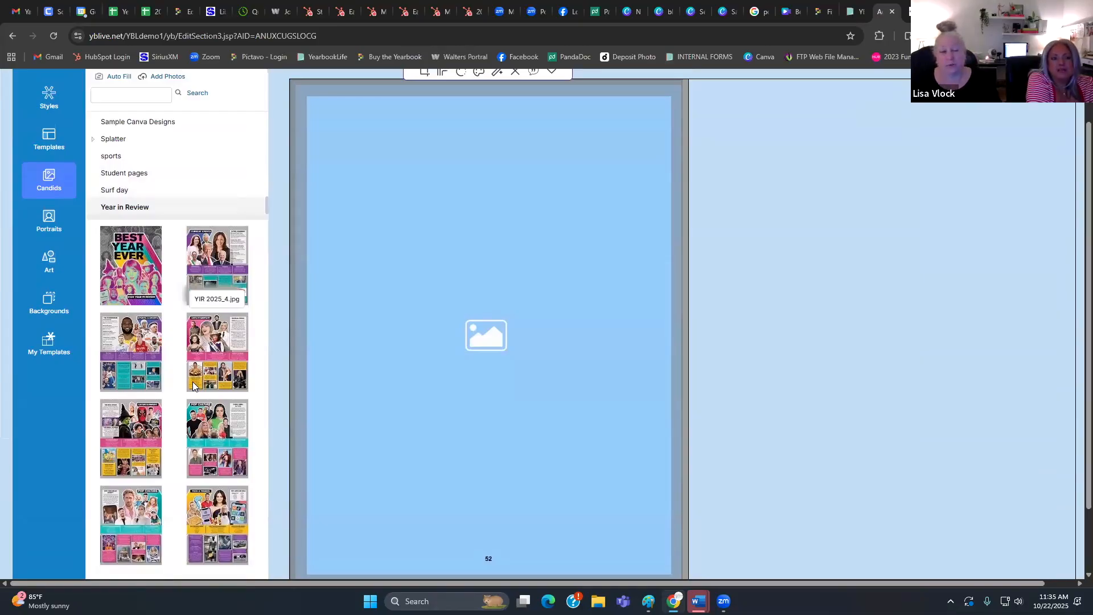
left_click_drag(121, 275, 419, 284)
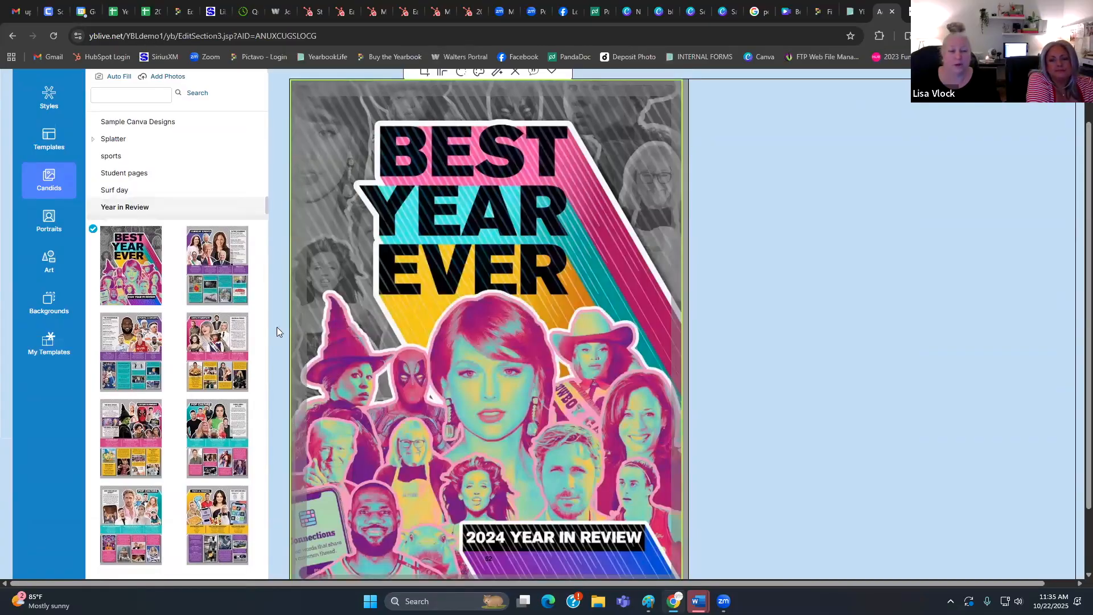
- Swap the page 52 image for the Current Events page, YIR 2025_4.jpg, and finally the Sports & Events page
left_click_drag(224, 260, 370, 299)
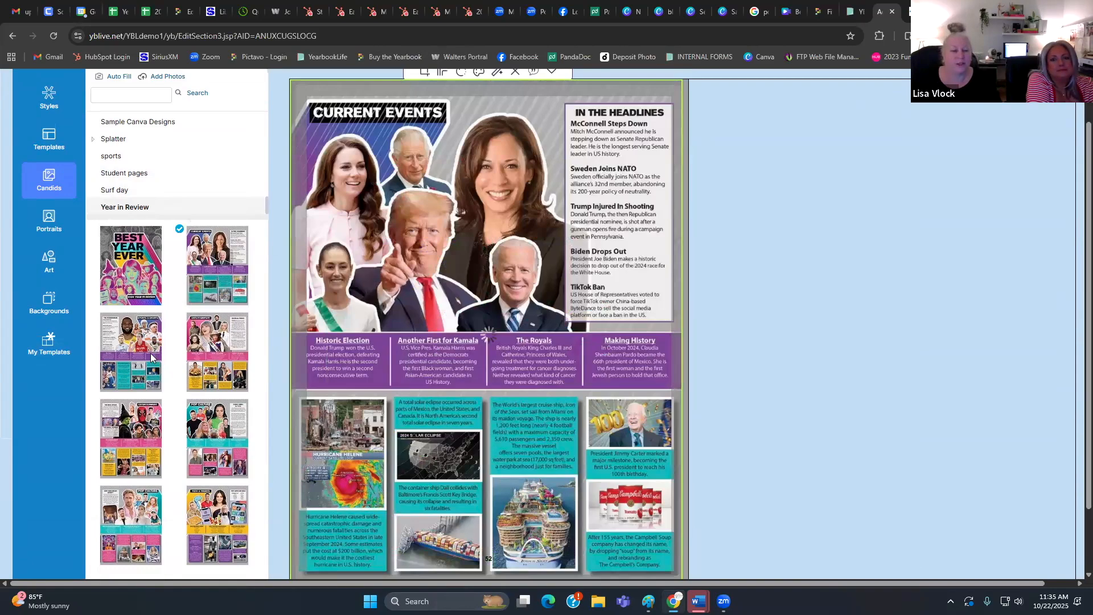
left_click_drag(235, 353, 359, 353)
left_click_drag(131, 352, 429, 350)
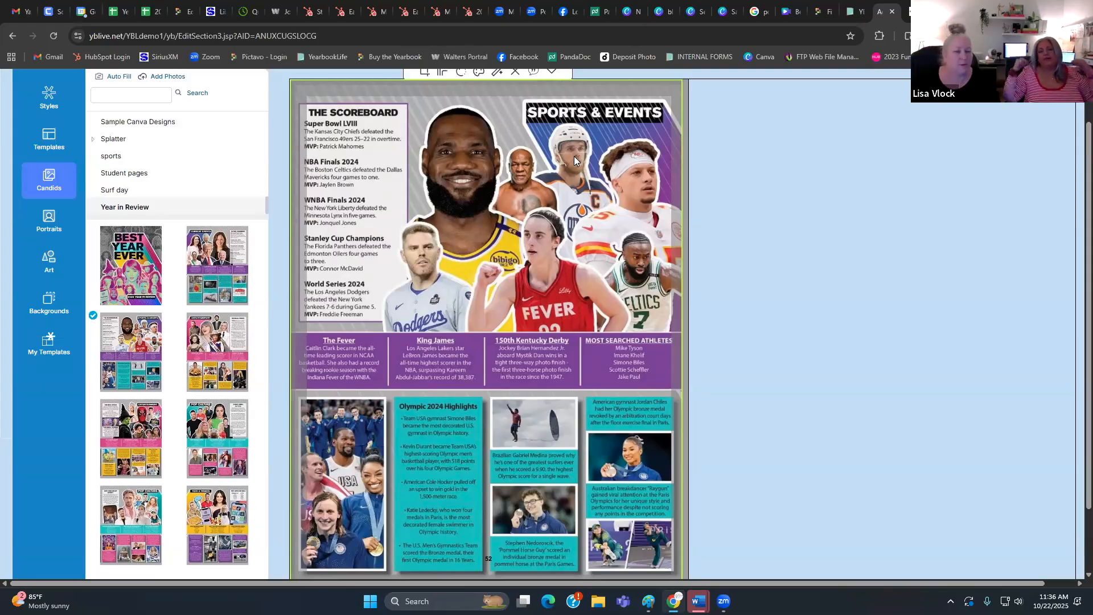
- Cover the lower stories of the Sports & Events page with a white rectangle sized about 5.00 × 4.00
scroll(574, 156, "up", 1)
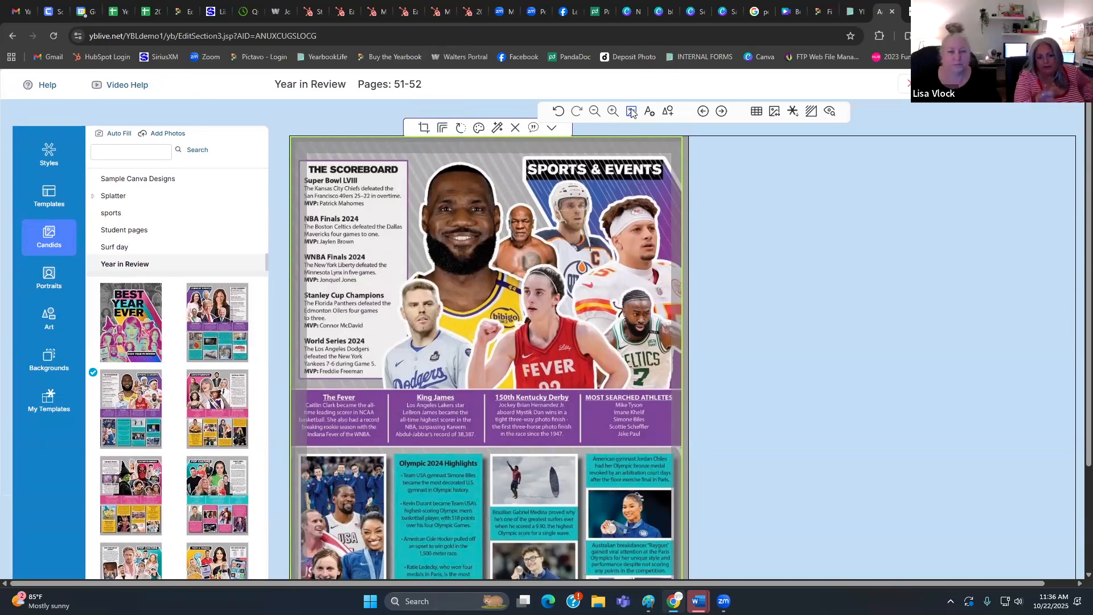
left_click(668, 112)
left_click(658, 453)
left_click_drag(536, 208, 583, 169)
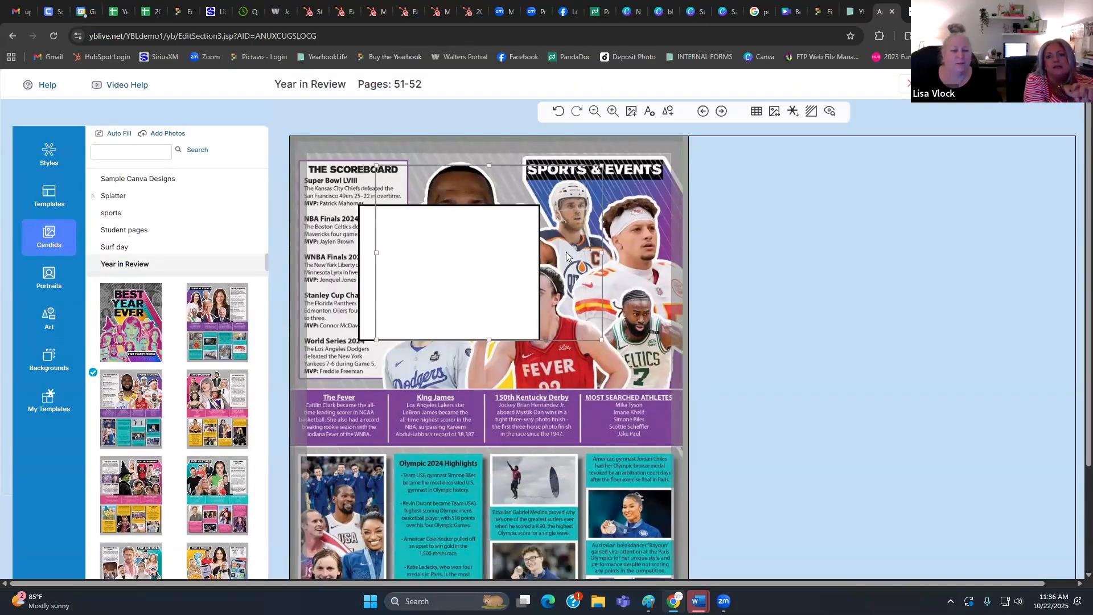
left_click(629, 505)
left_click_drag(628, 502, 626, 484)
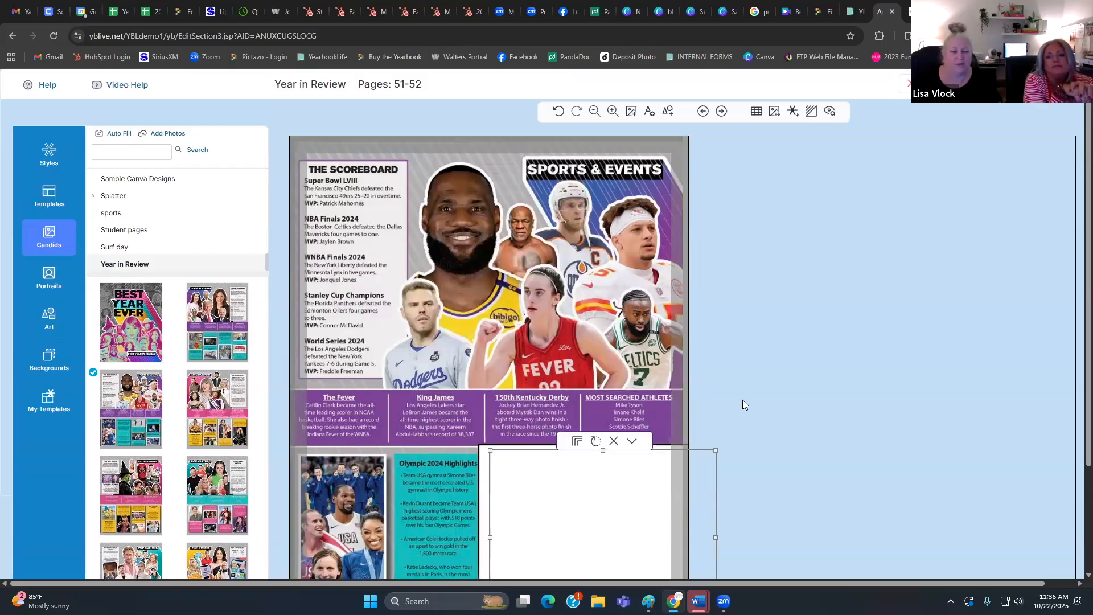
scroll(743, 401, "down", 2)
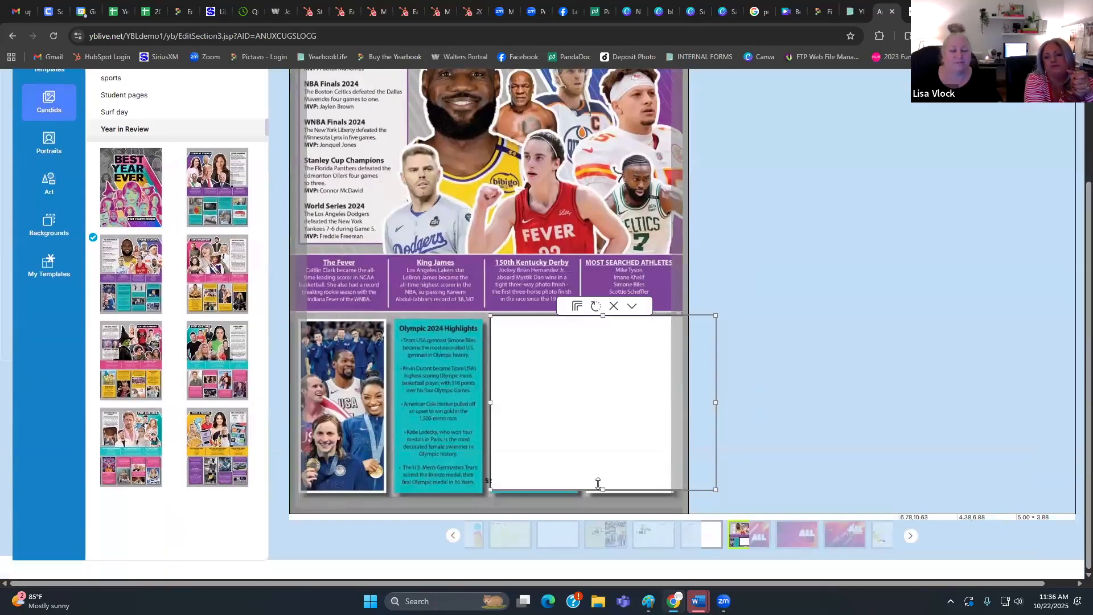
left_click_drag(603, 489, 603, 495)
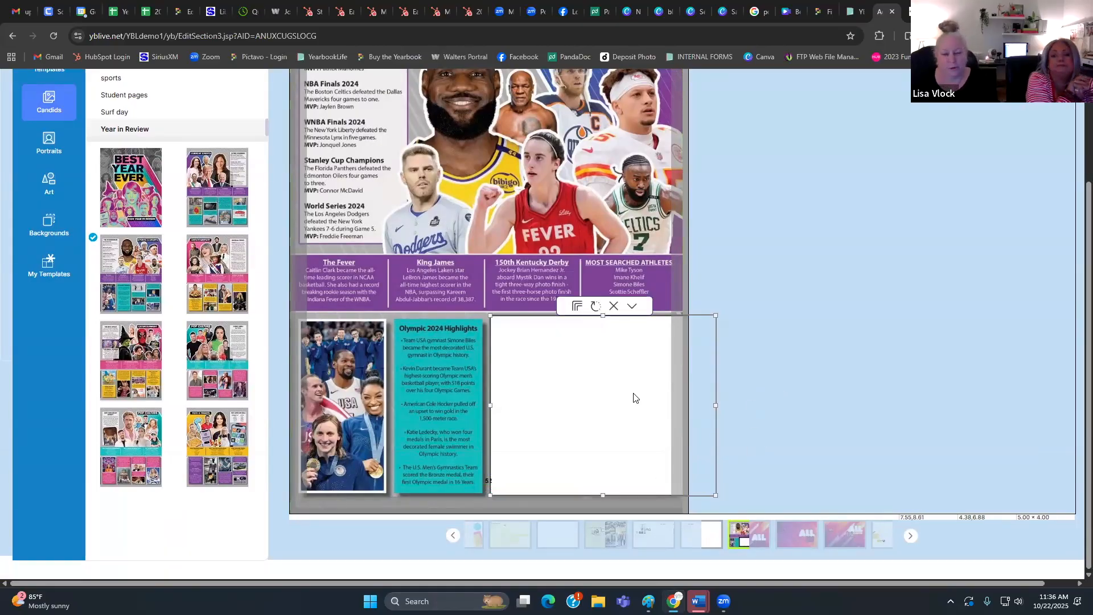
- Delete the white rectangle from page 52
key("Delete")
scroll(674, 368, "up", 2)
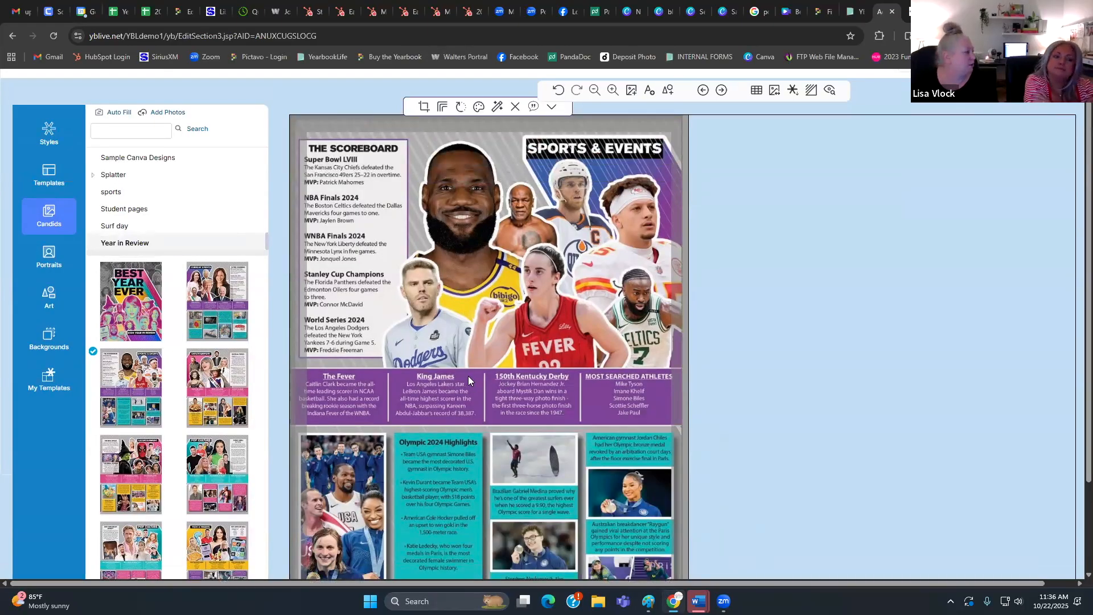
scroll(771, 141, "up", 1)
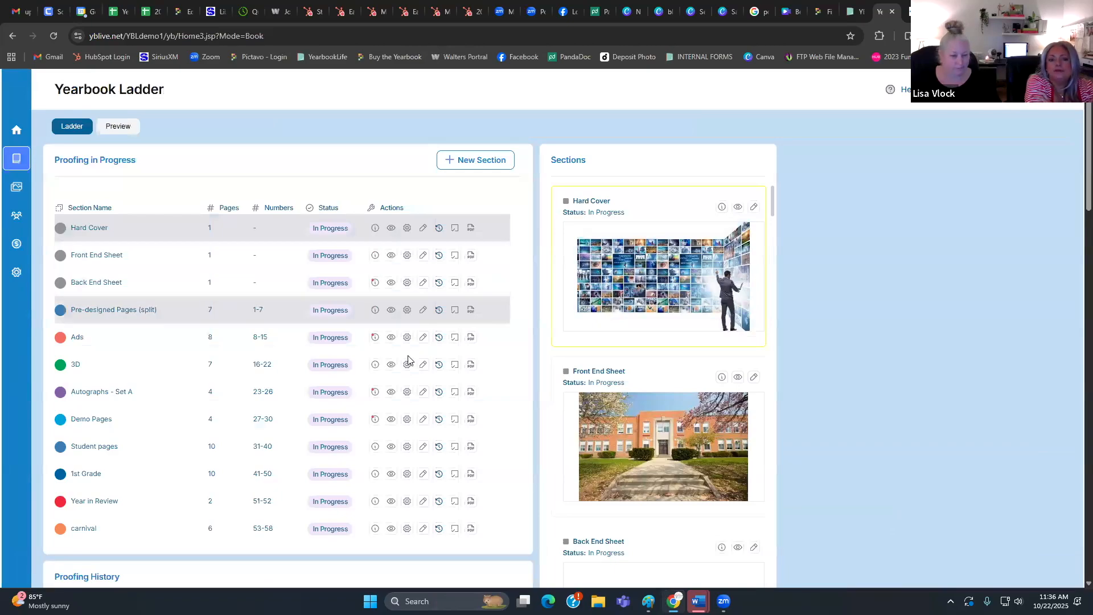
- Open the carnival section for editing and go to its second spread
scroll(402, 340, "down", 1)
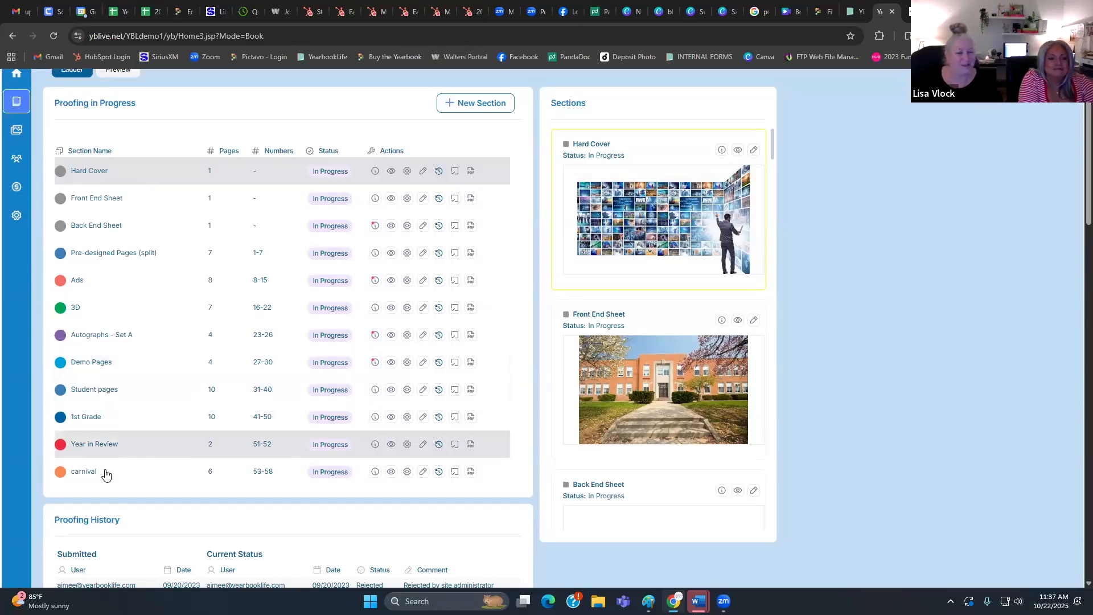
left_click(423, 472)
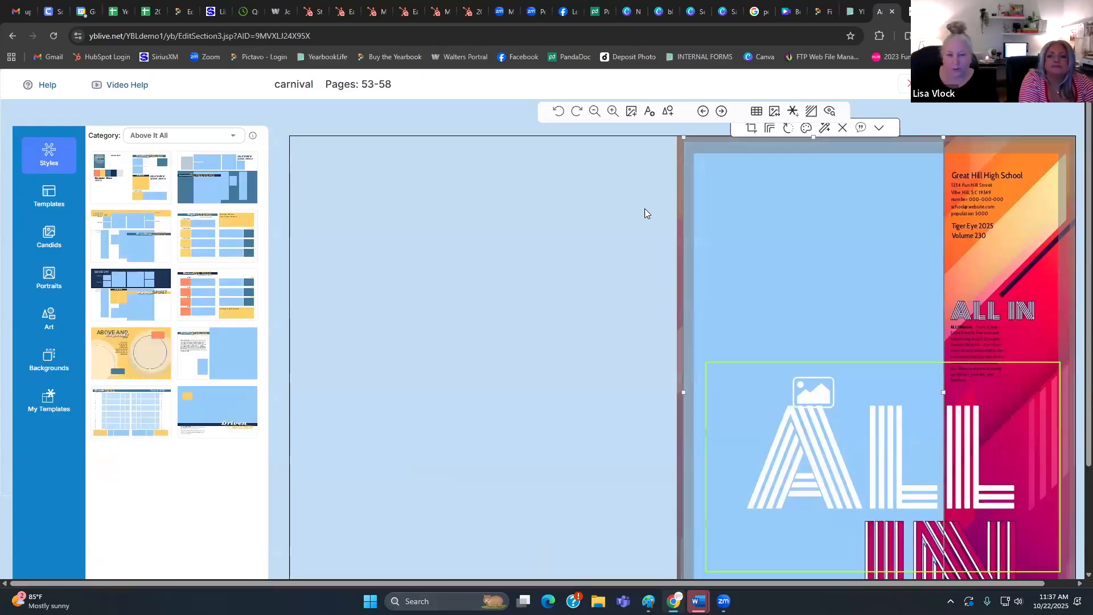
left_click(721, 111)
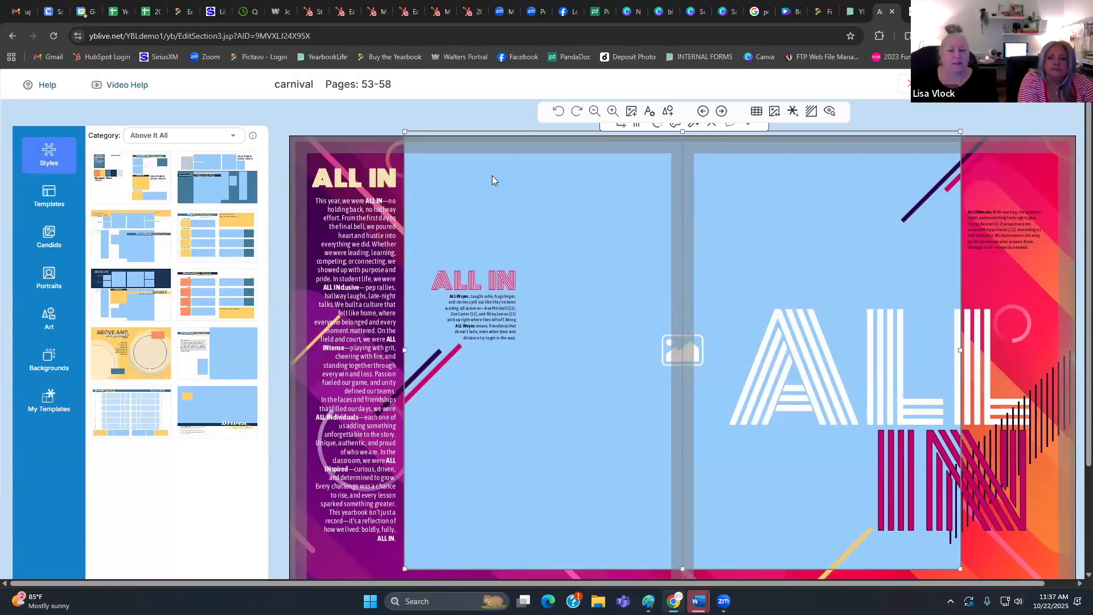
left_click_drag(537, 195, 499, 180)
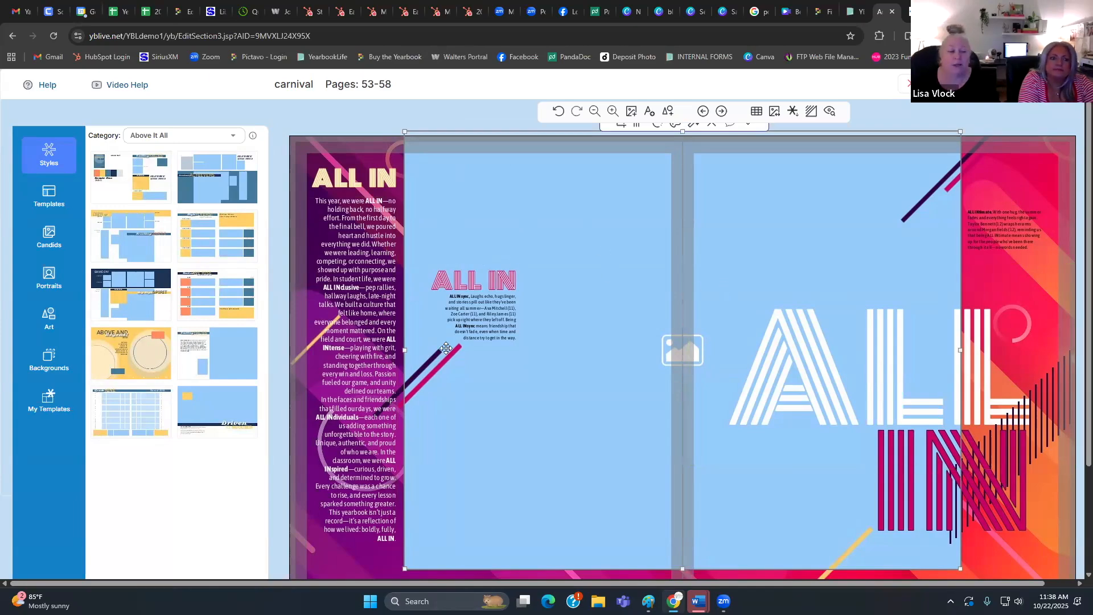
left_click(461, 349)
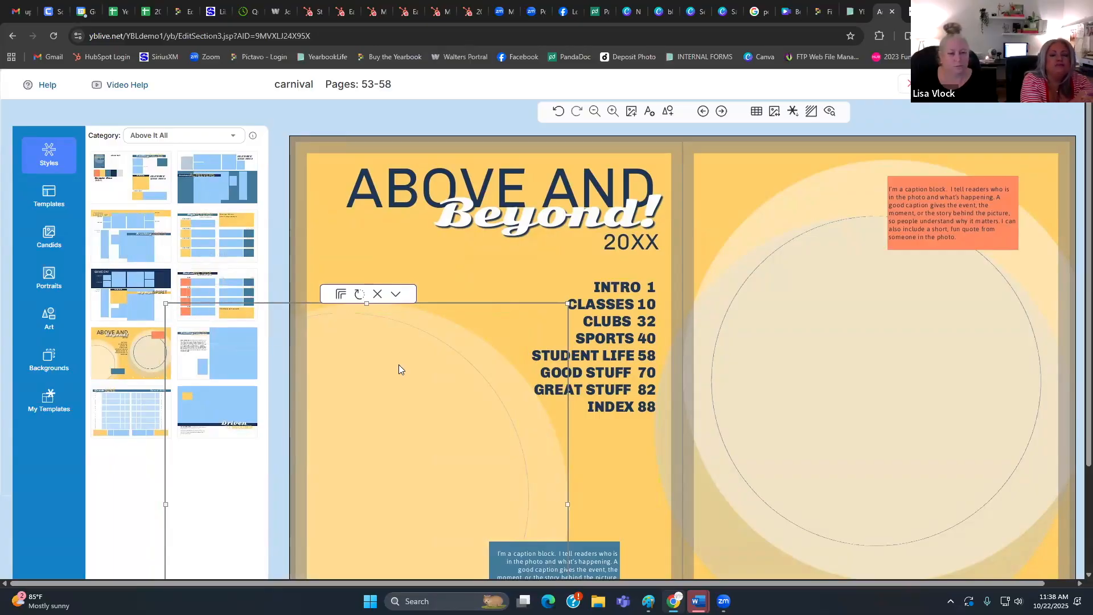
- Delete the circular frame from the lower part of the Above and Beyond spread's first page, and undo the most recent edits
left_click(429, 383)
key("Delete")
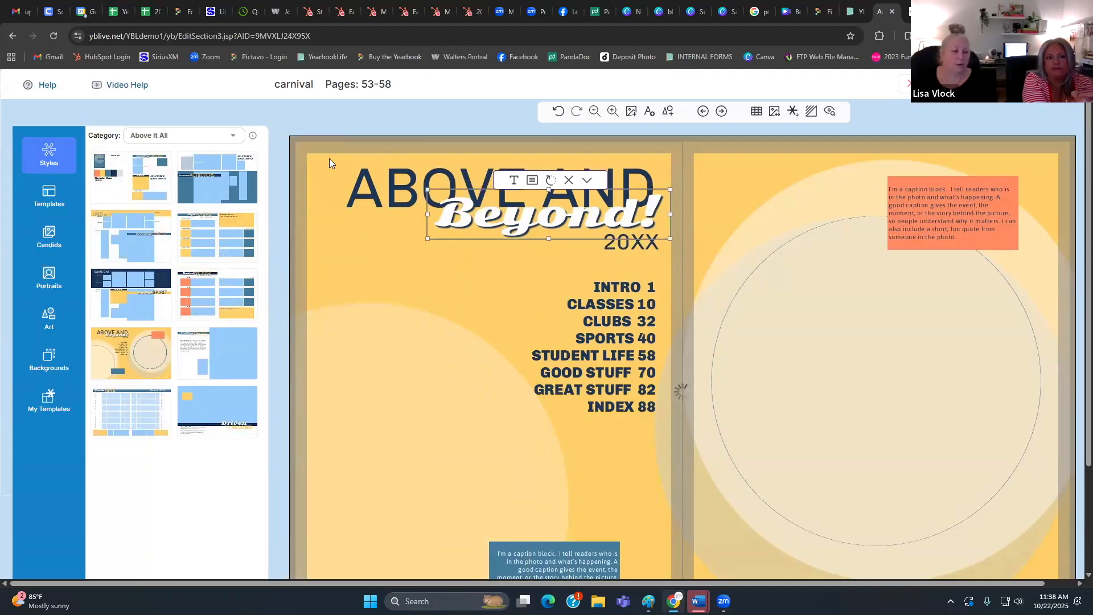
left_click(555, 113)
left_click(558, 114)
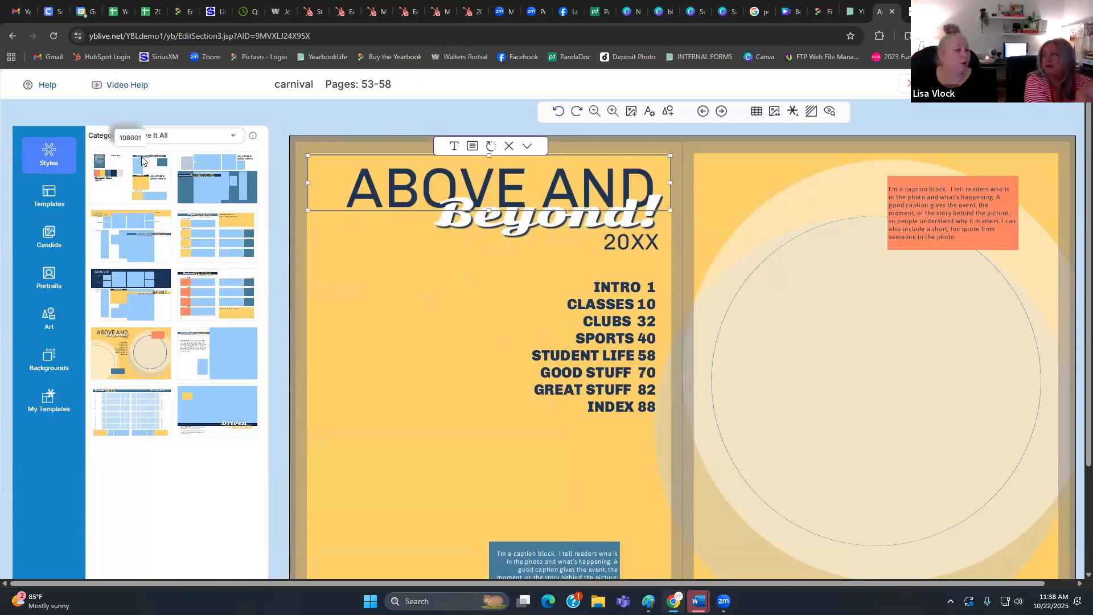
- Display the page designs in the All In style category and reopen the list of style categories
left_click(165, 136)
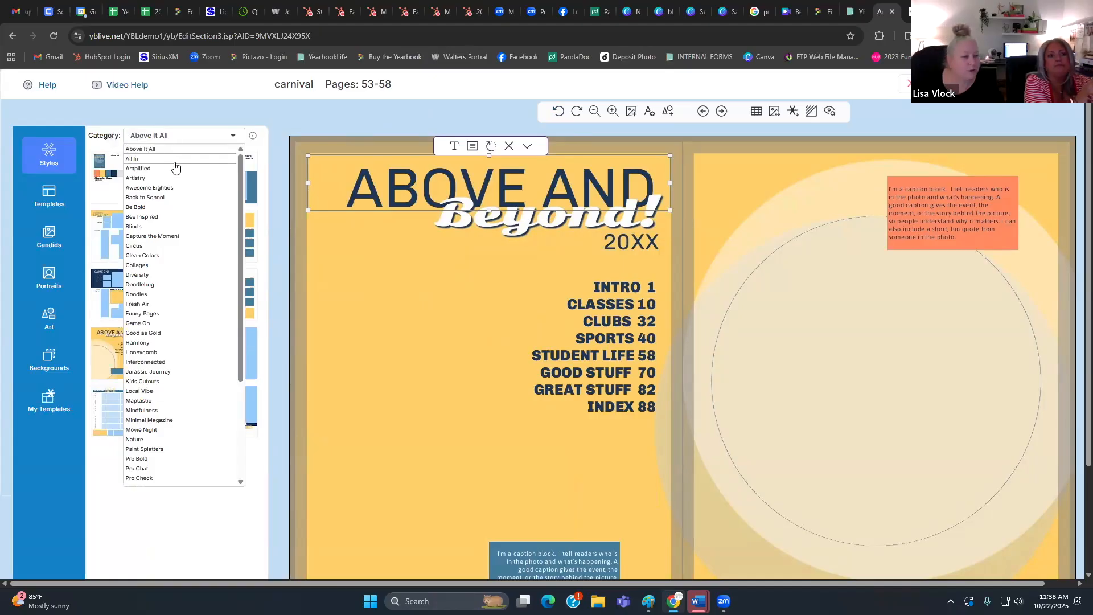
left_click(175, 160)
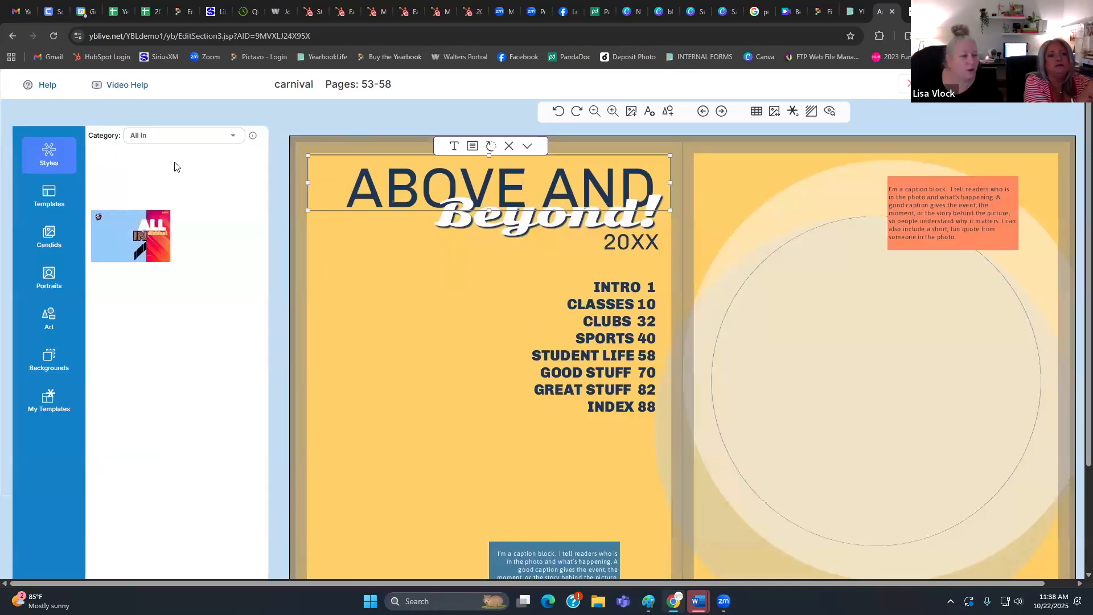
left_click(189, 136)
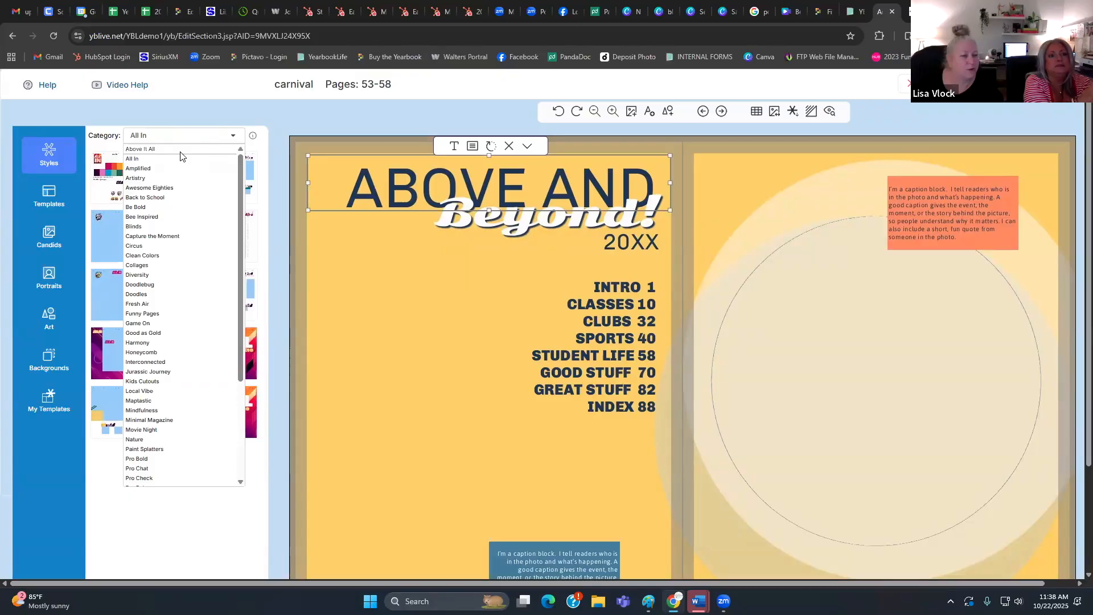
- View the Above It All styles, then apply the first Circus style layout to the spread
left_click(179, 149)
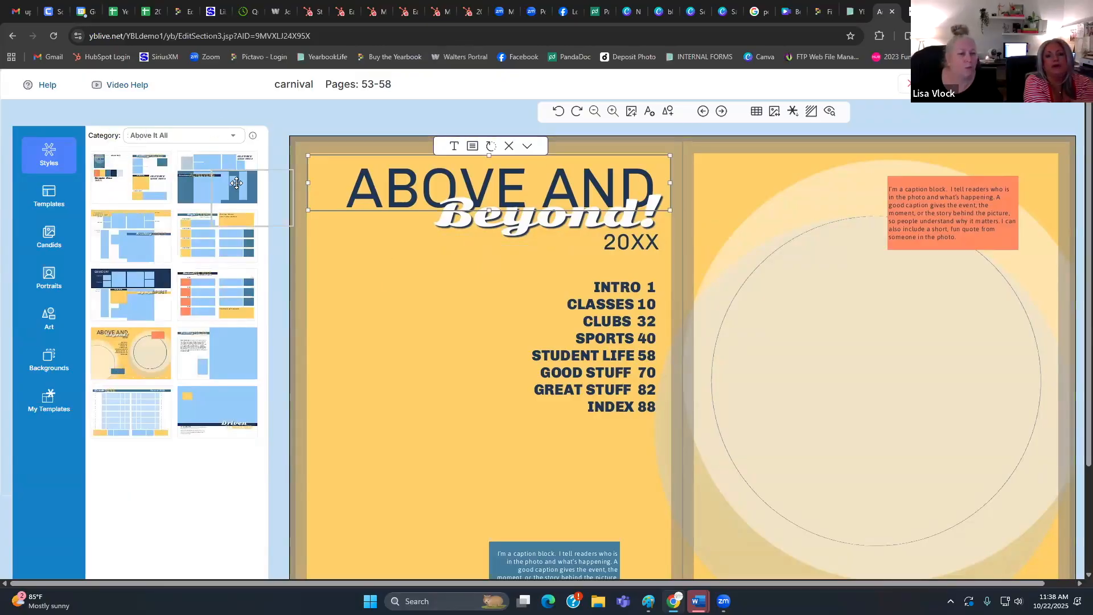
left_click(206, 141)
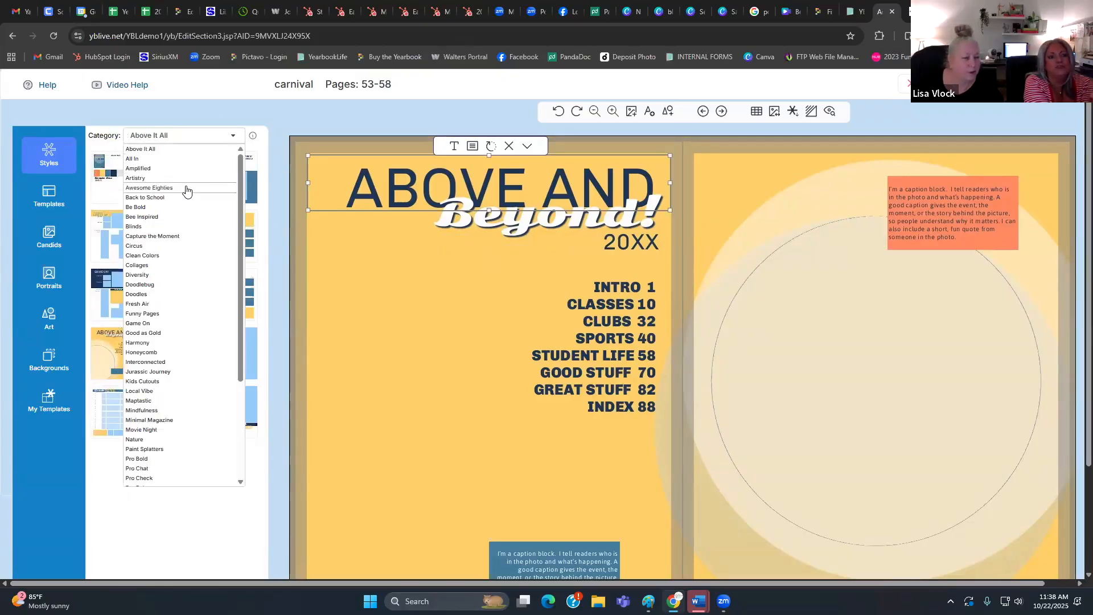
left_click(167, 246)
left_click_drag(126, 179, 619, 294)
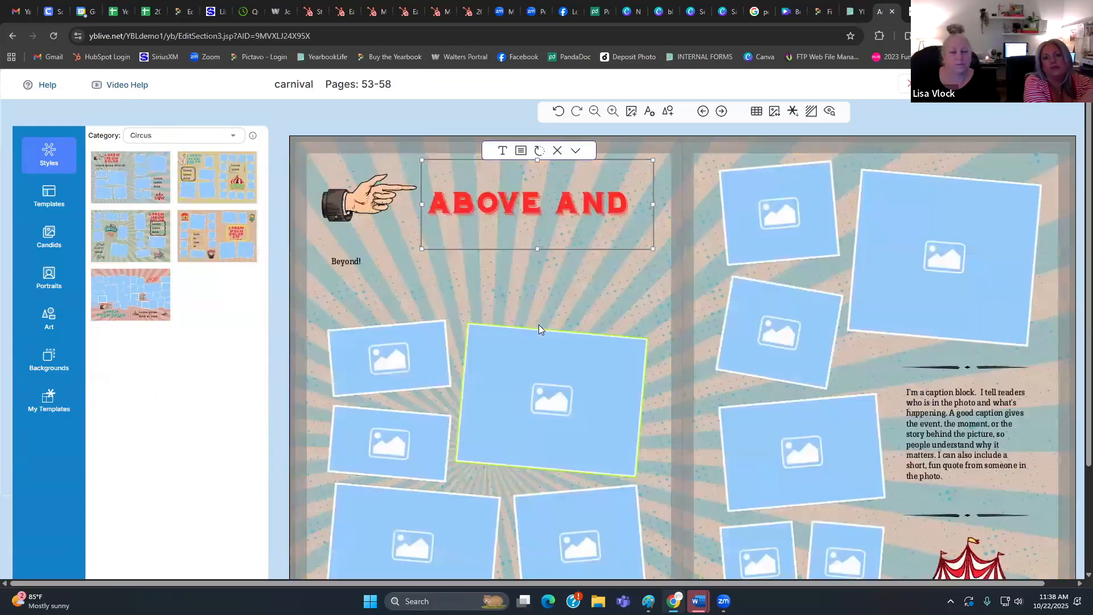
- Load the All In style guide onto the spread and examine its color codes, font list, popout instructions and artwork
left_click(201, 137)
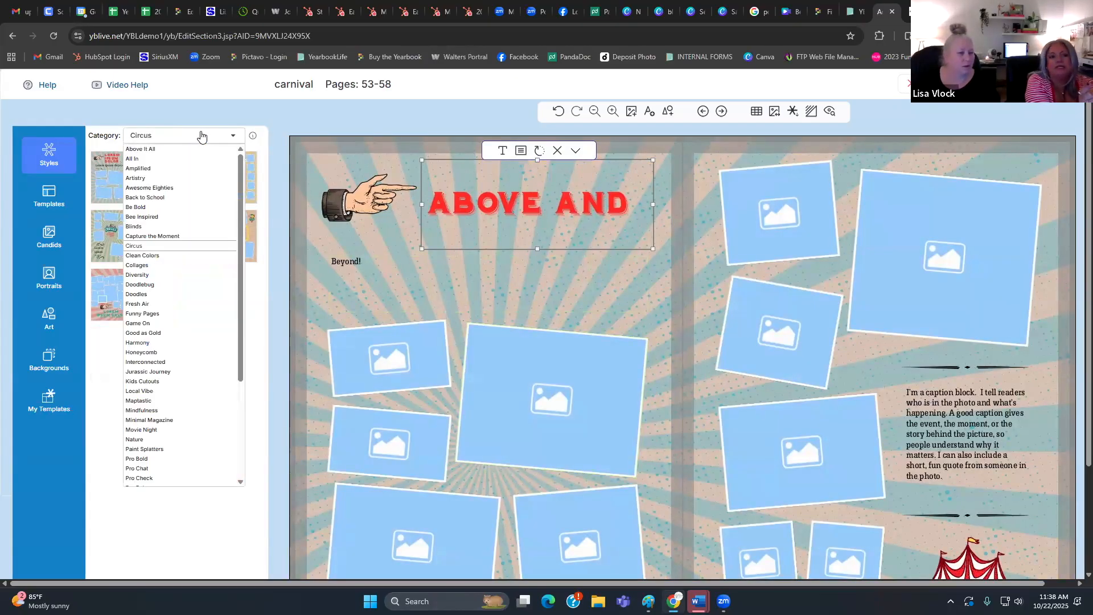
left_click(183, 161)
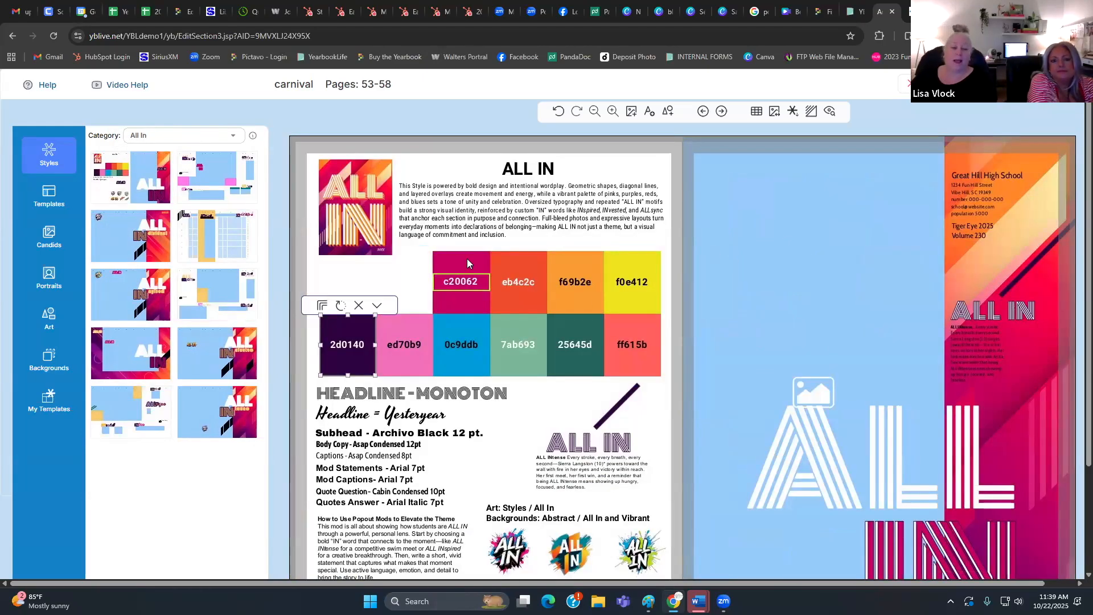
left_click(467, 271)
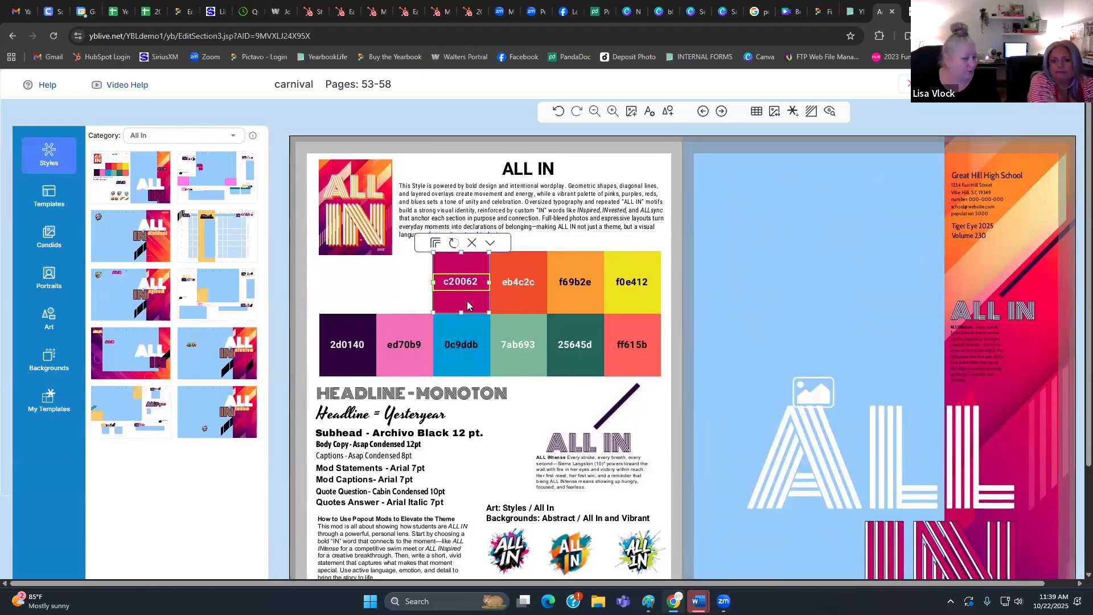
left_click(519, 301)
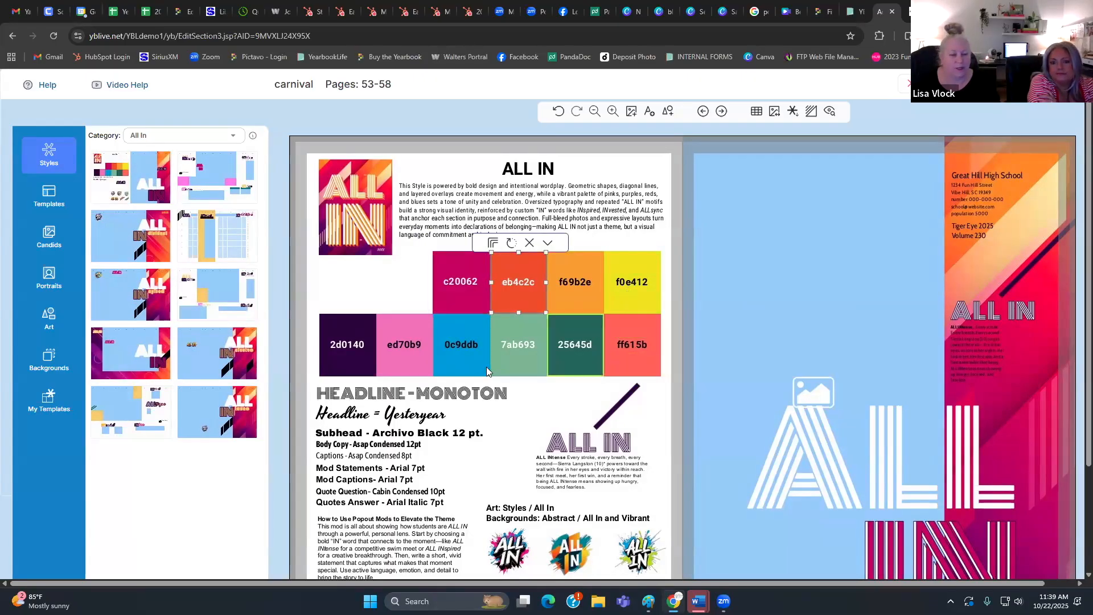
scroll(433, 341, "down", 1)
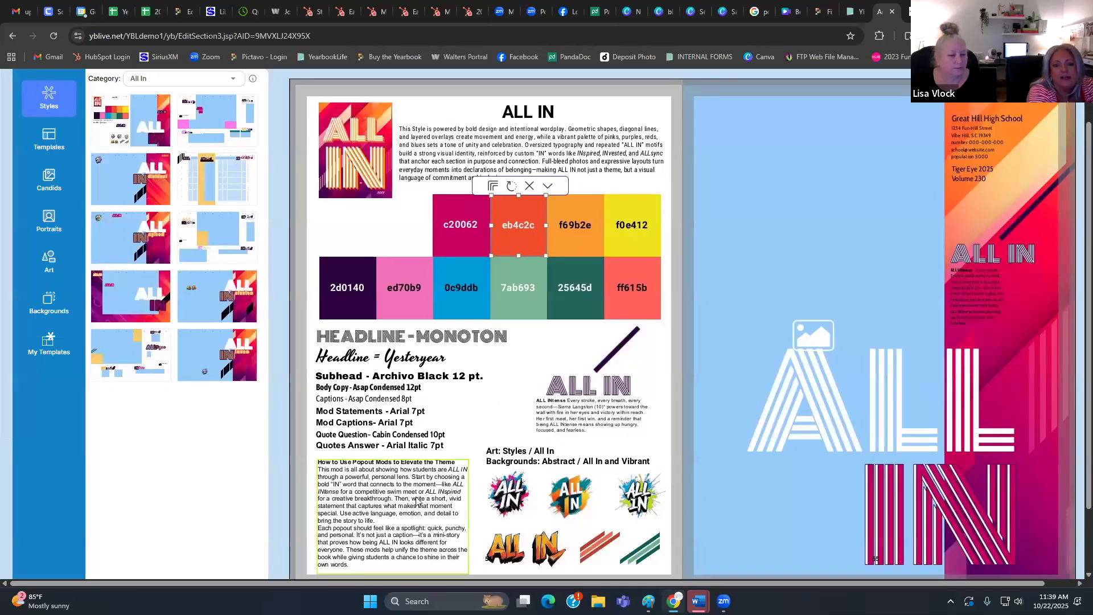
scroll(380, 467, "down", 1)
left_click(377, 439)
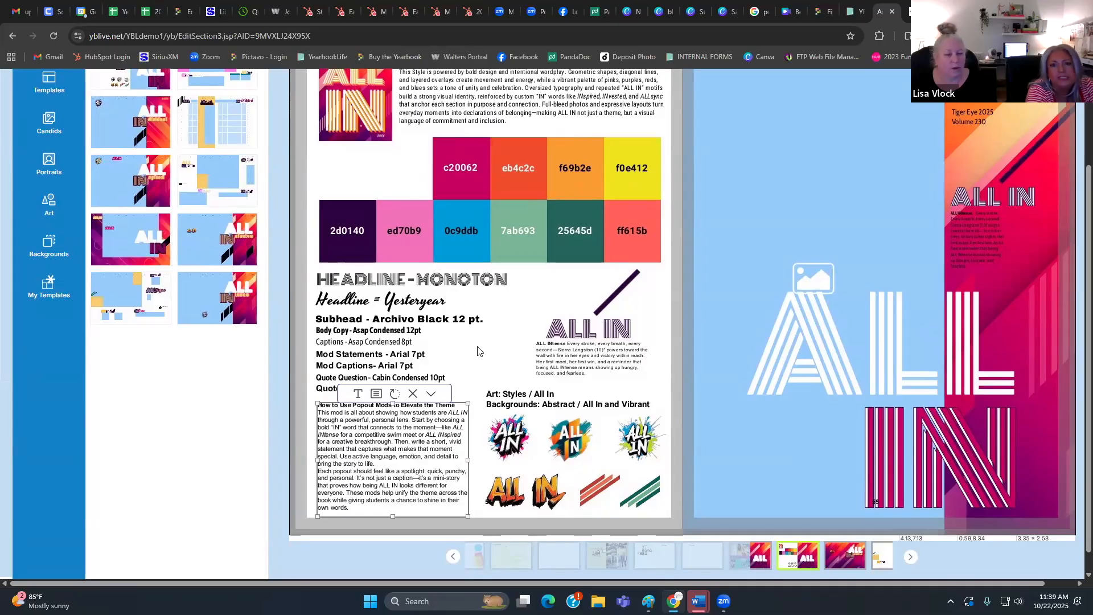
scroll(478, 349, "up", 2)
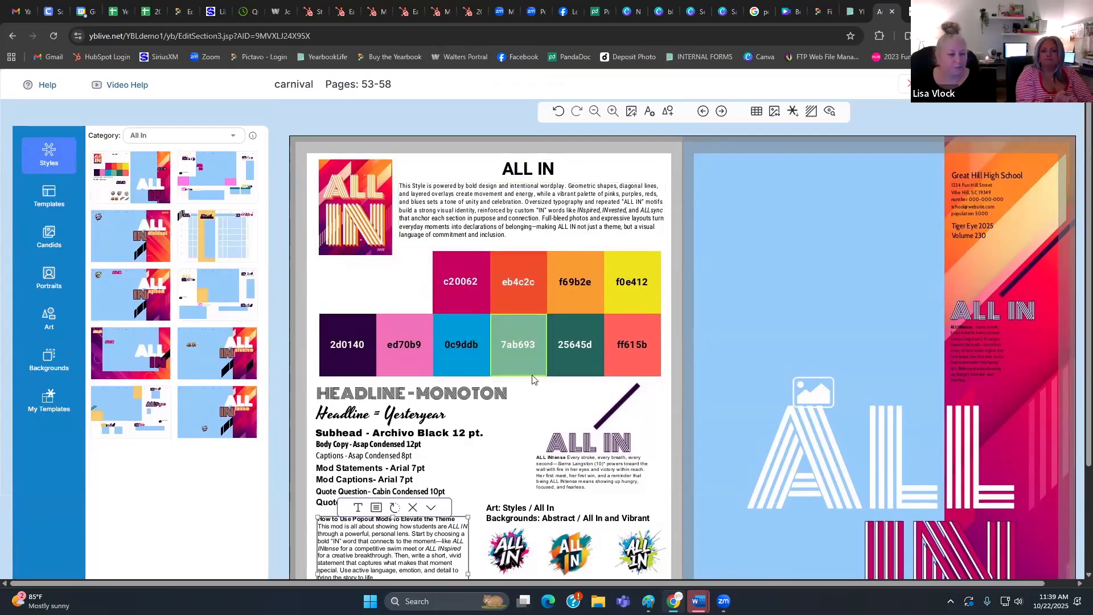
scroll(539, 387, "down", 2)
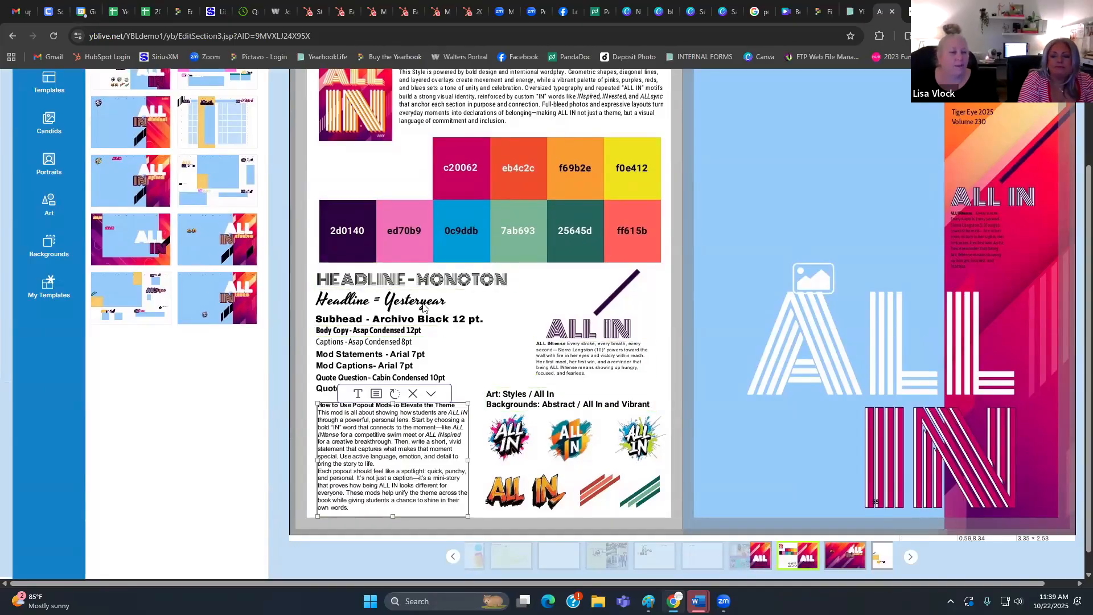
scroll(342, 256, "up", 1)
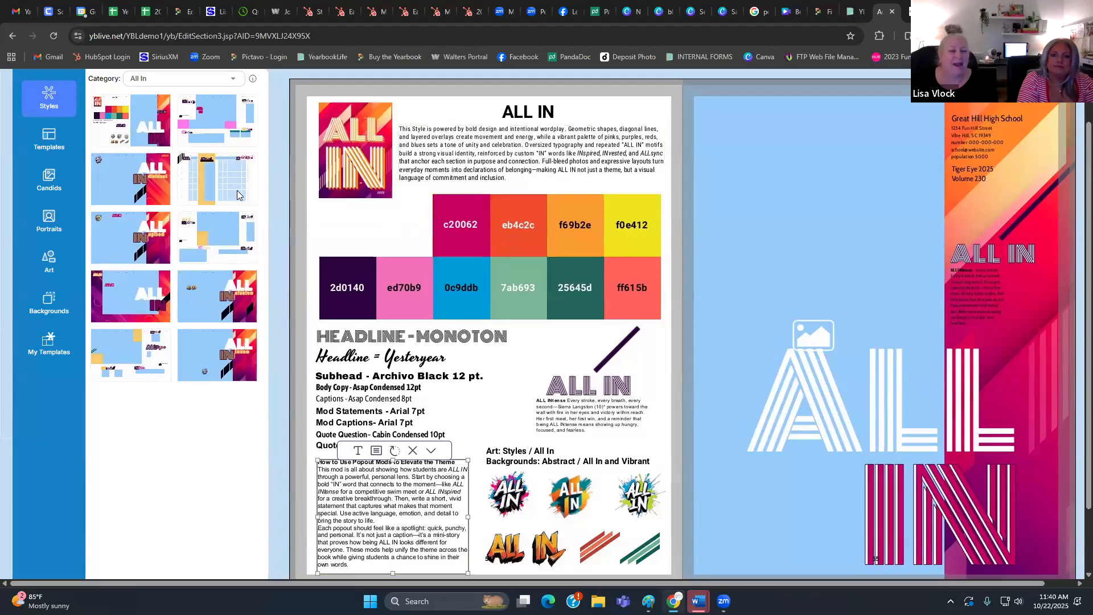
- Apply the All In style's ALL INquisitive sciences layout to the spread
left_click_drag(216, 227, 482, 251)
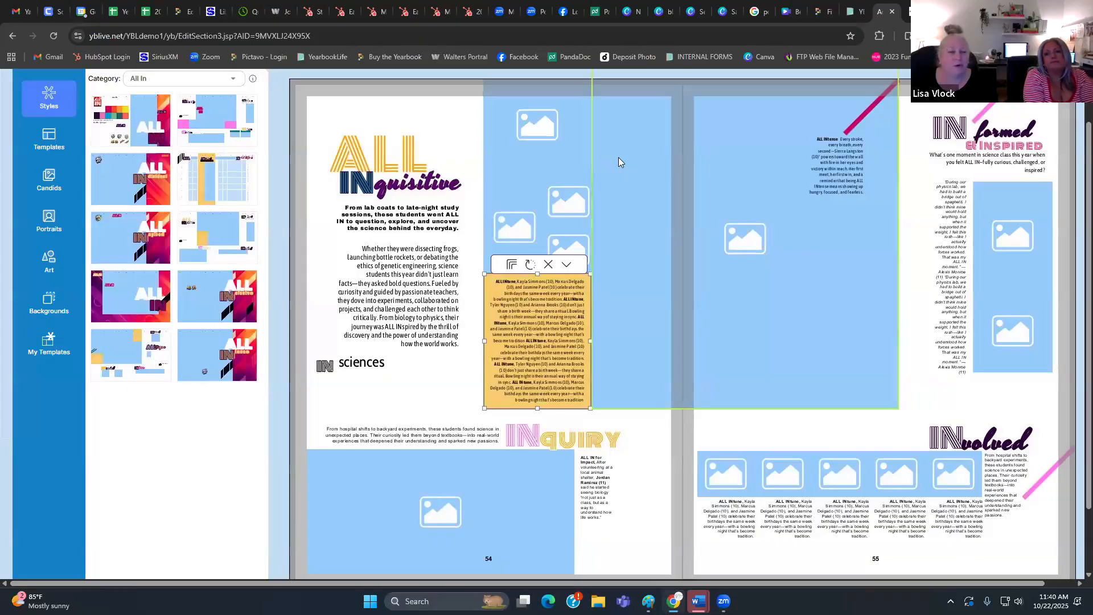
- Shrink the large center photo box to fit on page 55 and move its overlaid caption text below it
left_click(651, 163)
left_click_drag(856, 347, 950, 449)
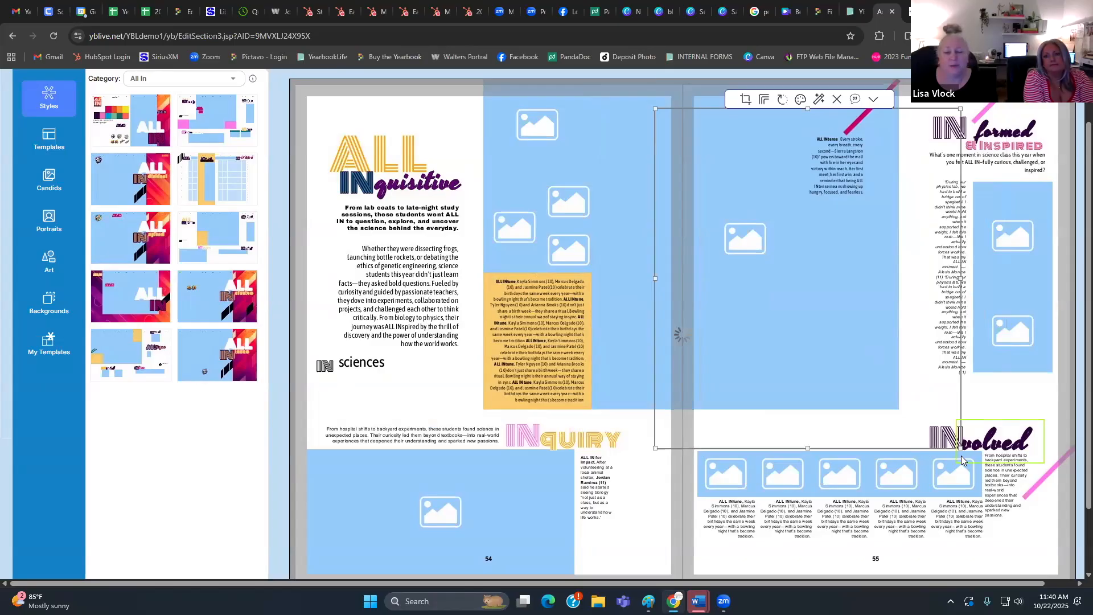
left_click_drag(876, 338, 863, 321)
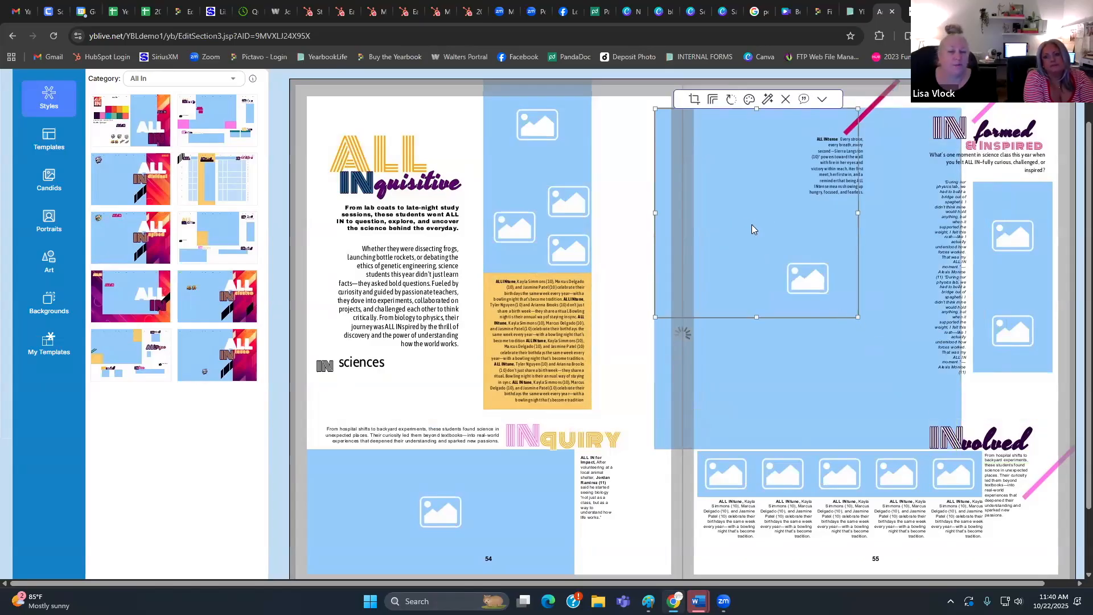
left_click_drag(740, 203, 771, 222)
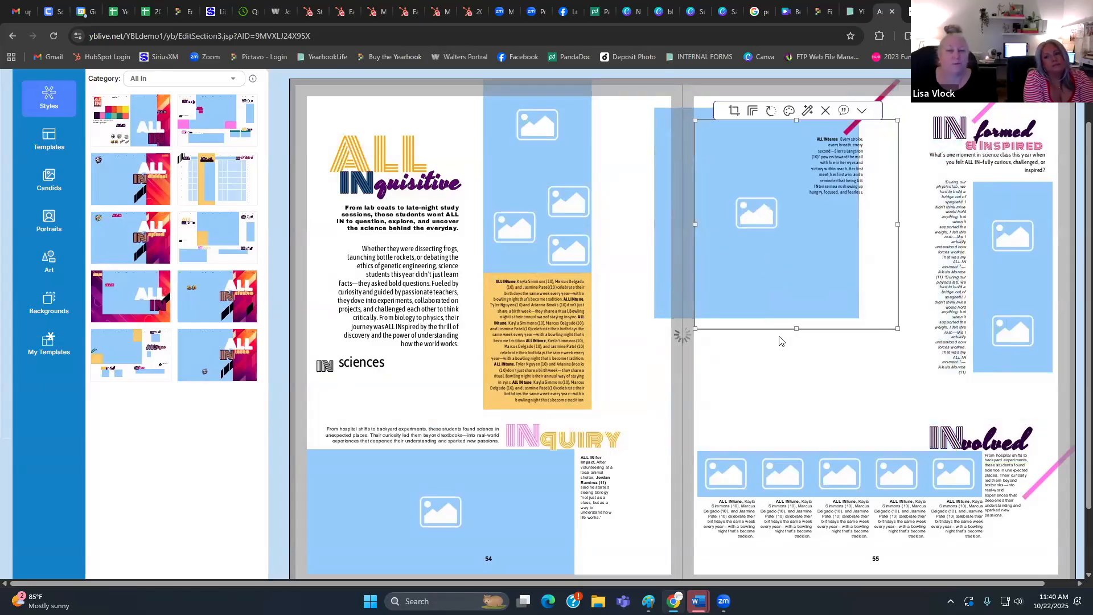
left_click(788, 386)
left_click_drag(850, 162, 864, 360)
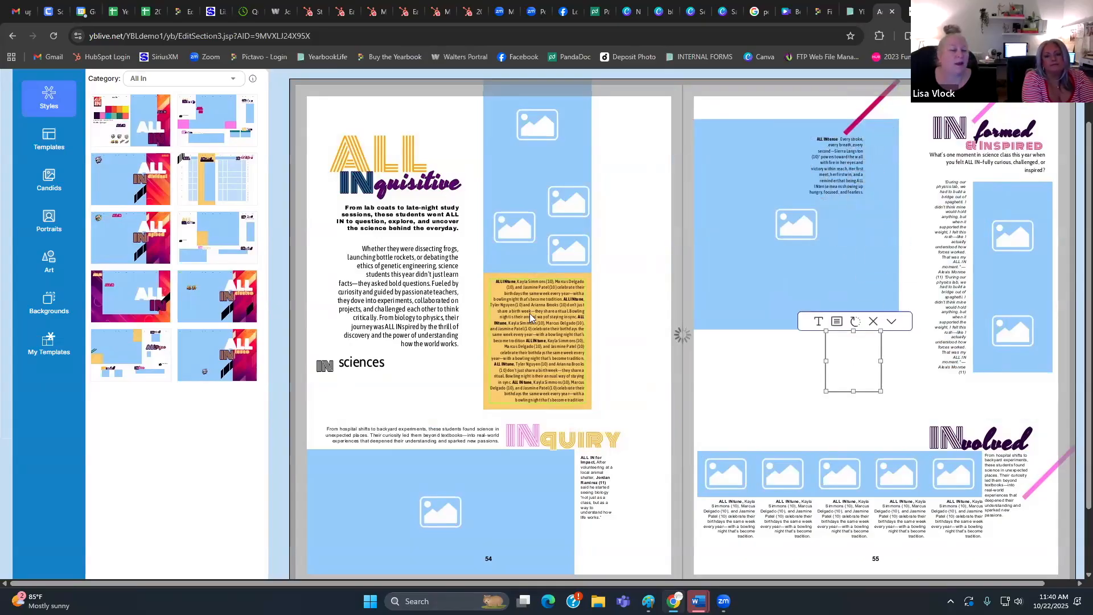
- Shift the gold box behind the page 54 captions toward the body text and set its fill color to 6135f1
left_click(532, 311)
left_click_drag(485, 297, 443, 304)
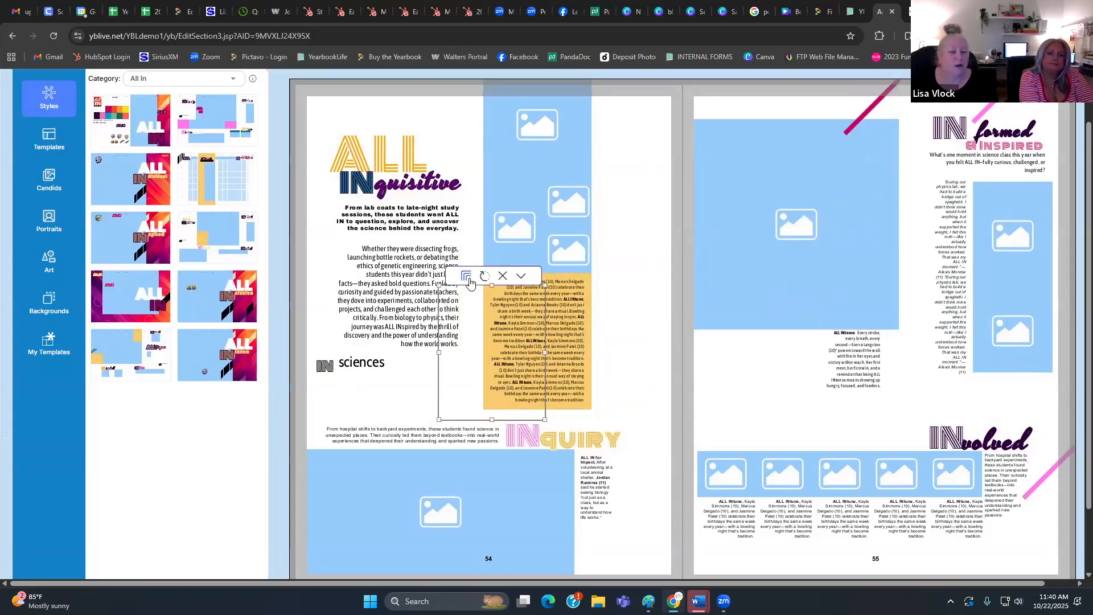
left_click(468, 281)
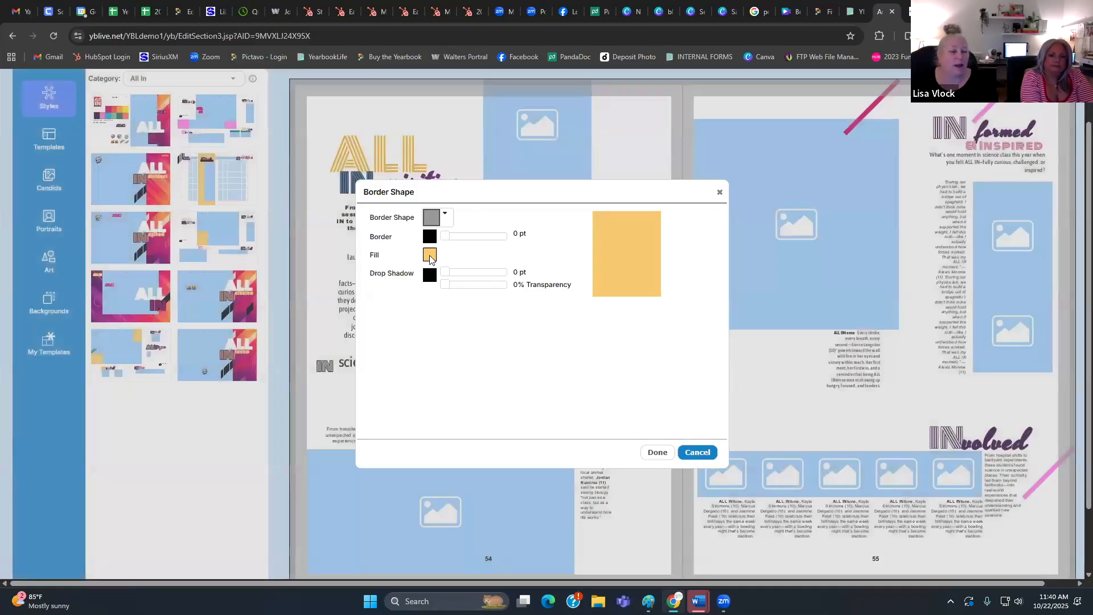
left_click(430, 254)
left_click(188, 249)
left_click(143, 215)
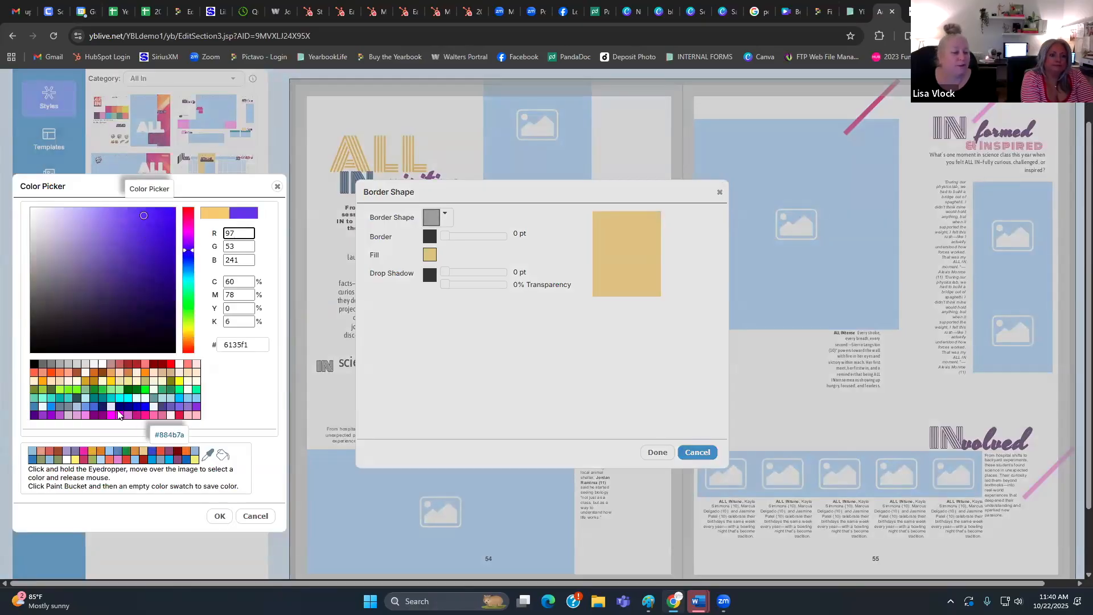
left_click(221, 516)
left_click(656, 455)
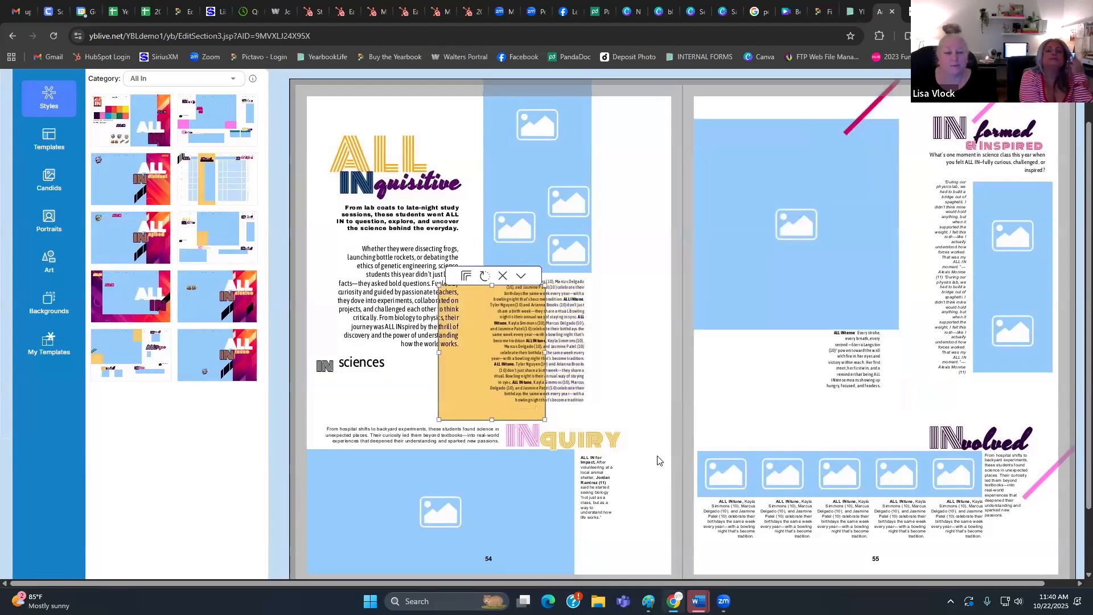
- Move the purple box toward the inner margin of page 54 and delete it
left_click_drag(466, 385, 582, 359)
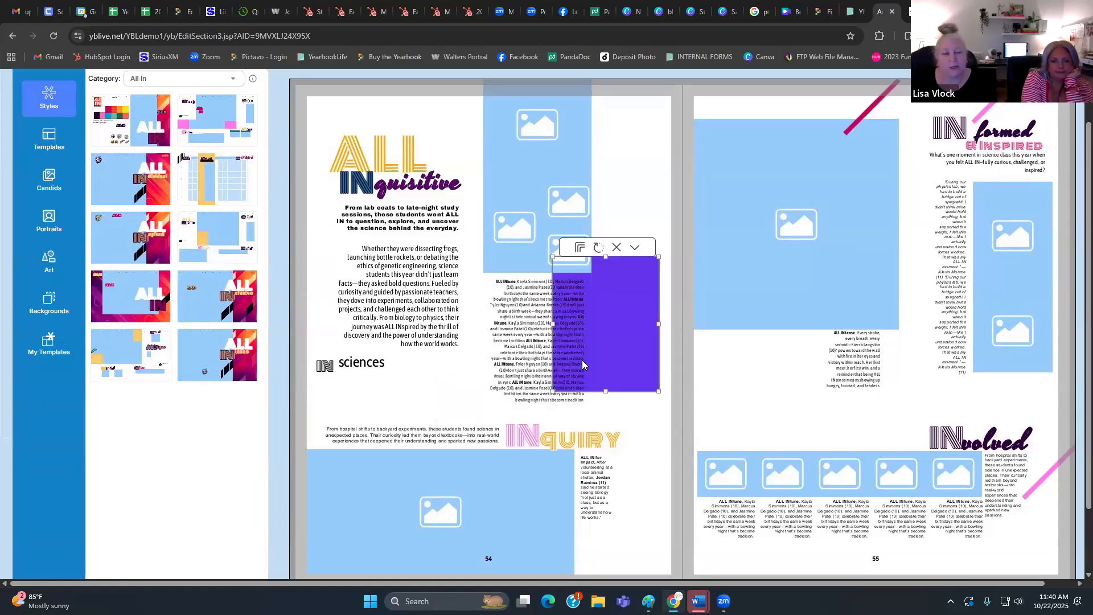
key("Delete")
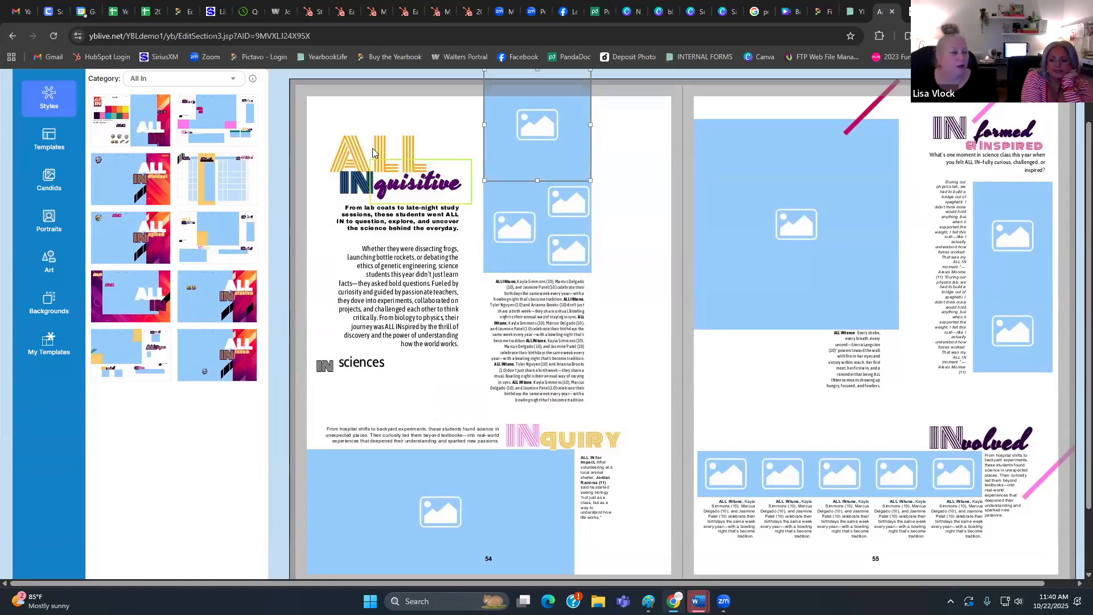
- Check the font and size of the ALL headline in its text editor and close it without changes
left_click(398, 153)
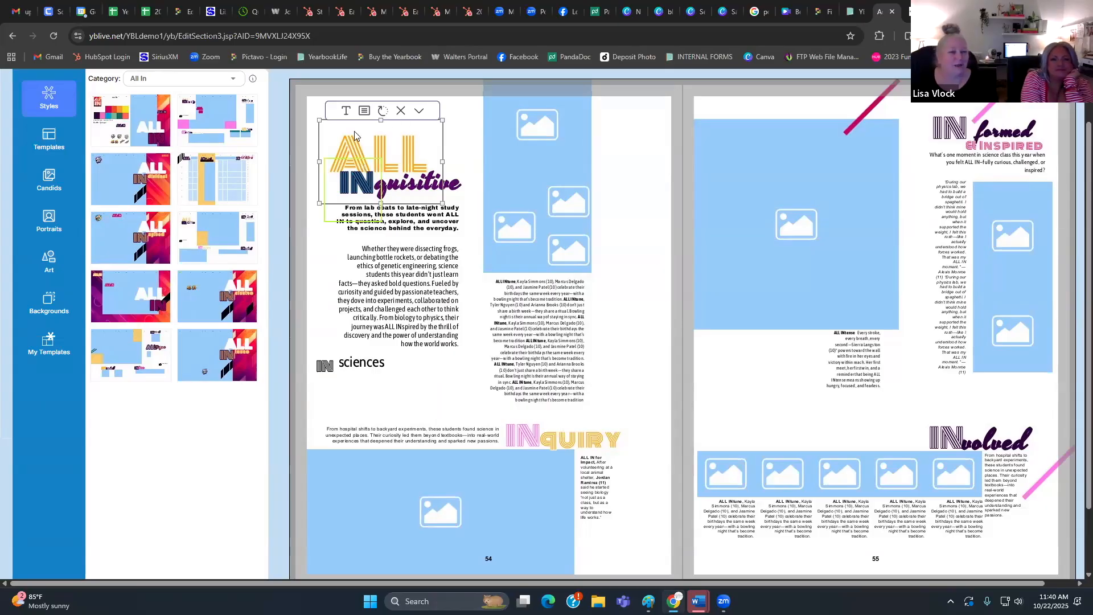
left_click(346, 110)
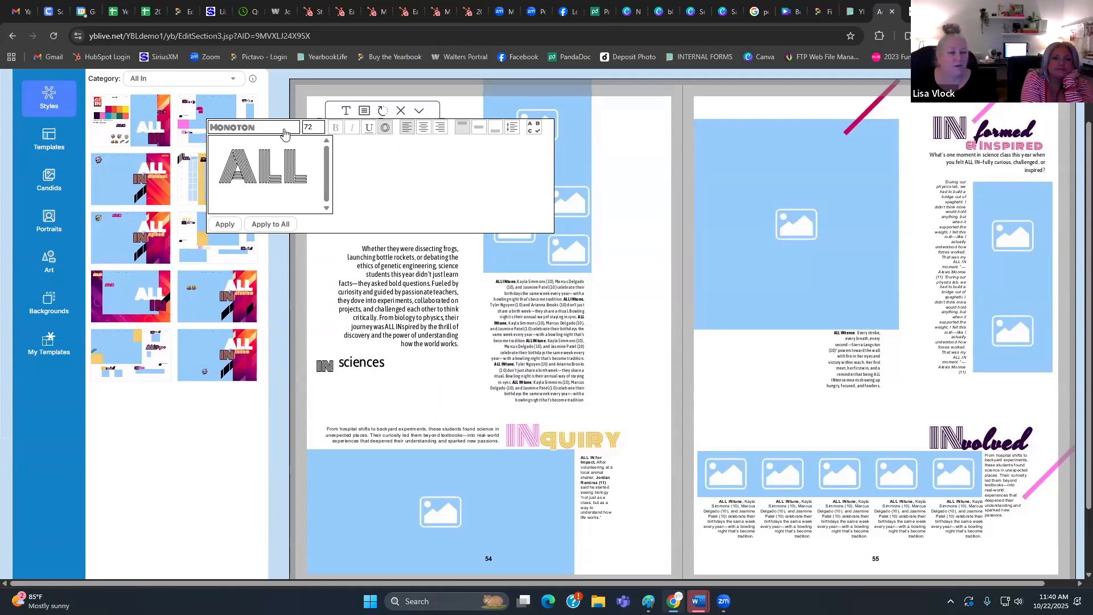
left_click(284, 133)
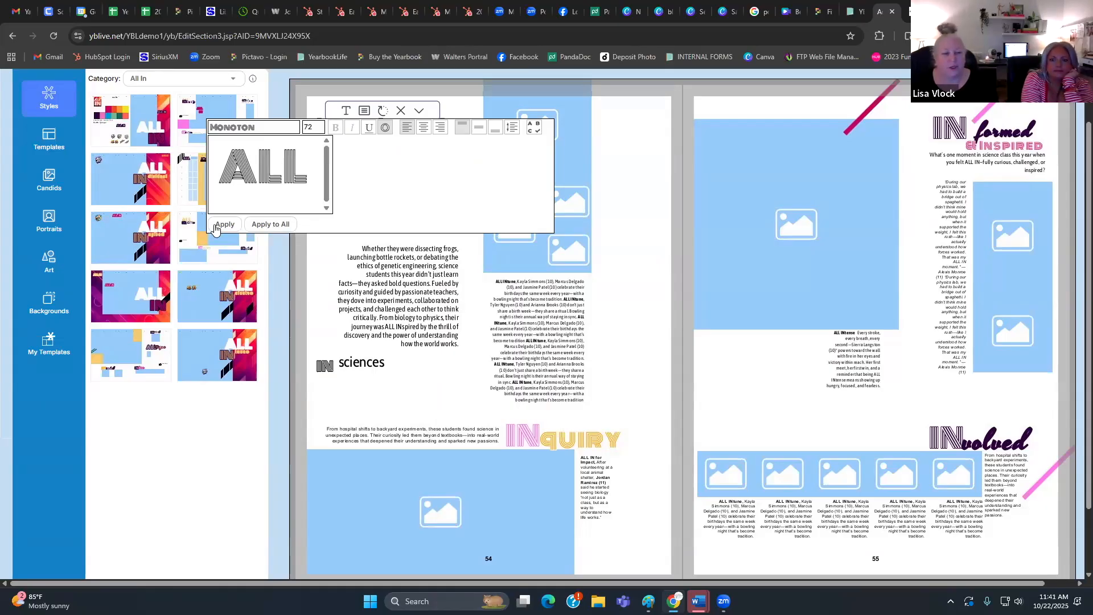
left_click(627, 118)
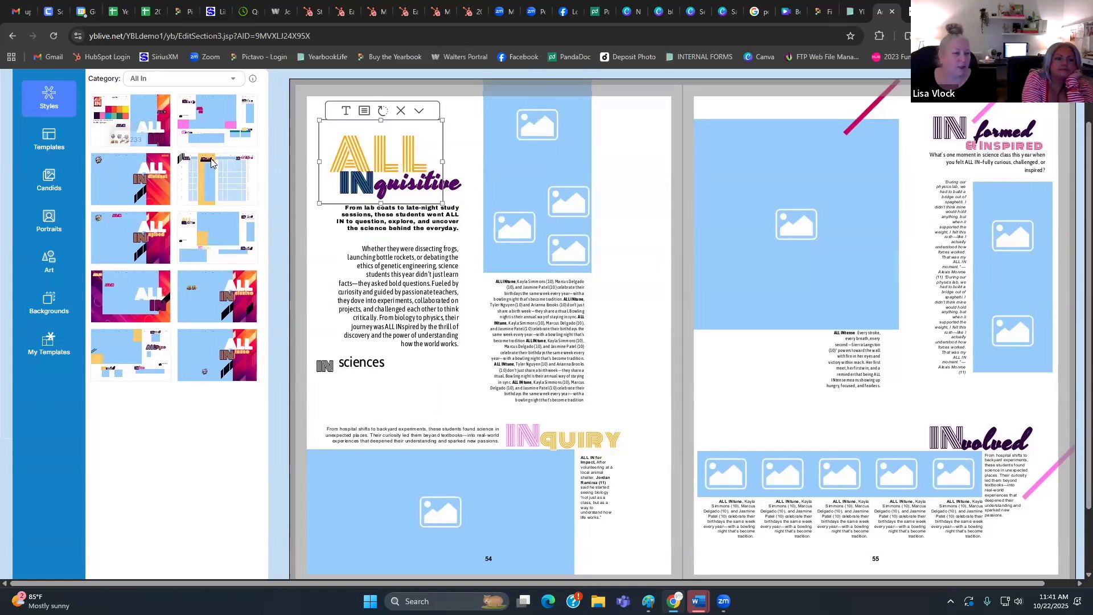
- Display the Collage category of page templates
scroll(150, 204, "up", 1)
left_click(61, 192)
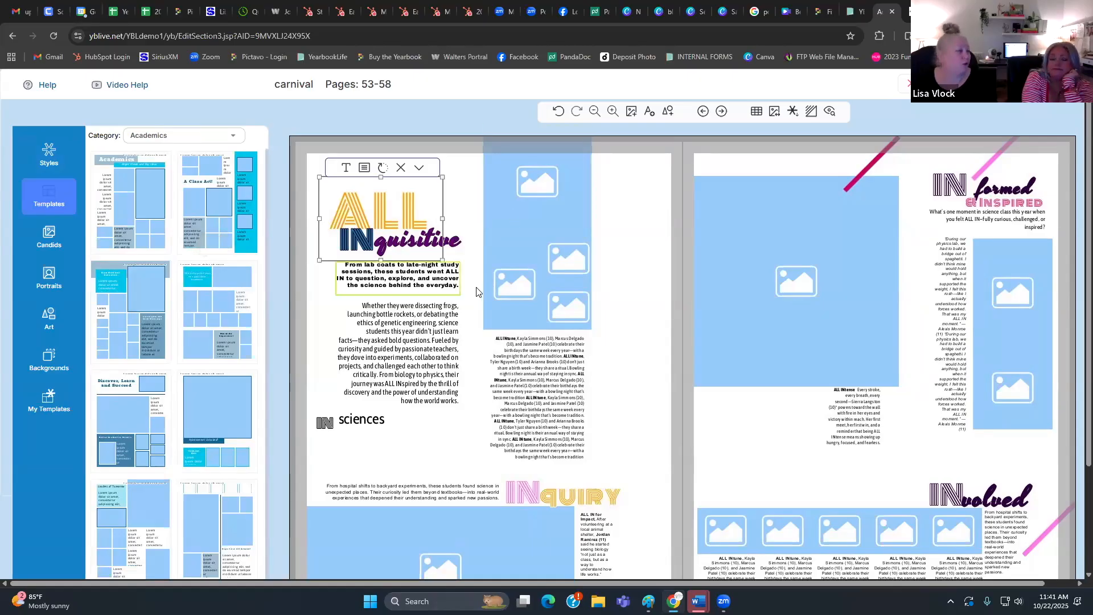
scroll(178, 307, "down", 1)
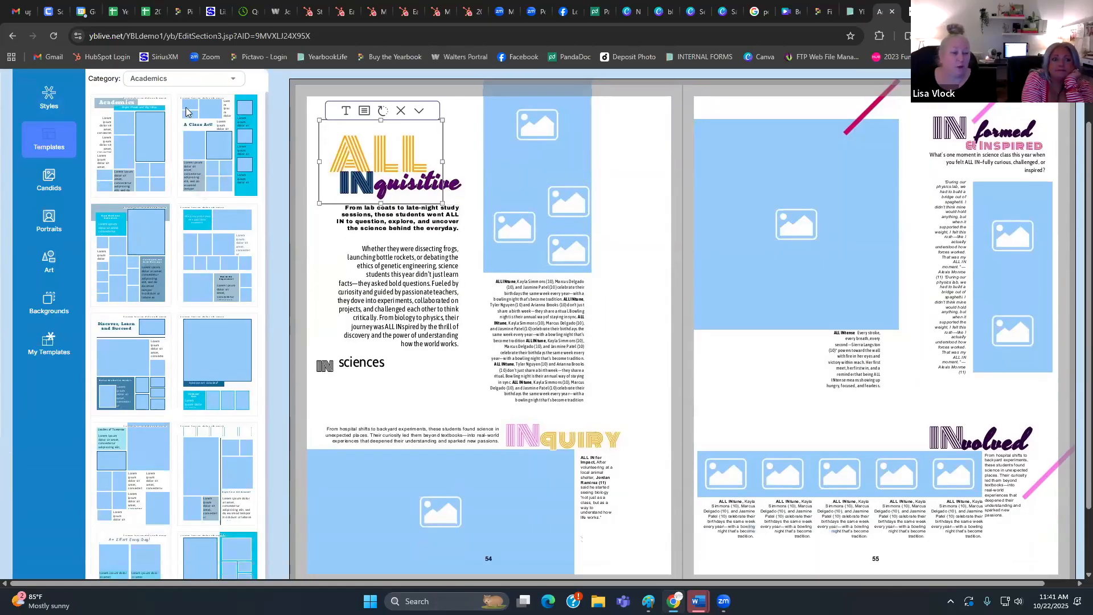
left_click(191, 84)
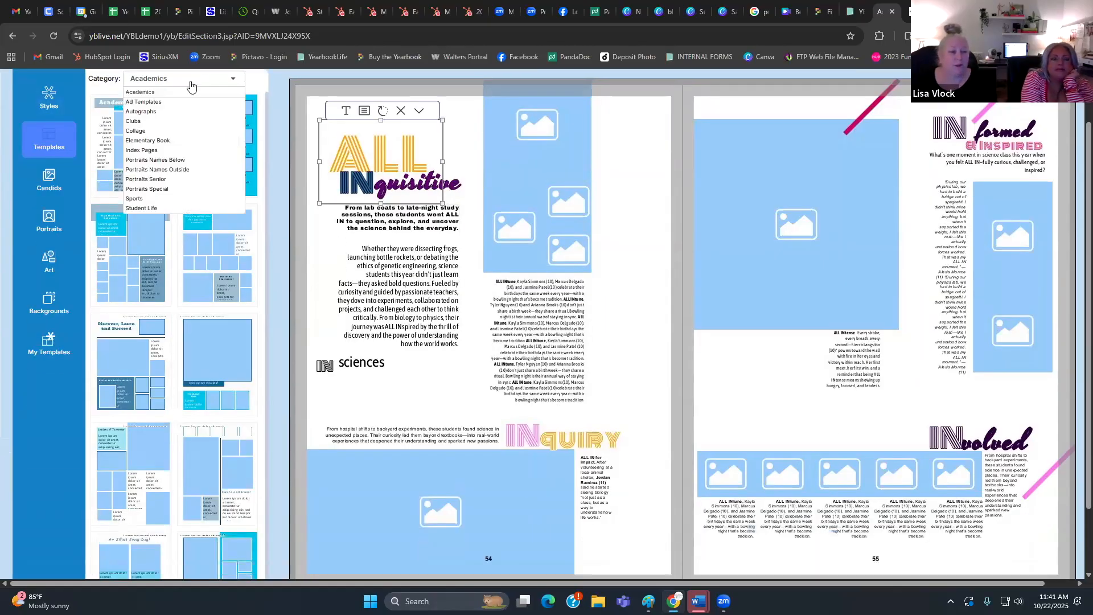
left_click(173, 131)
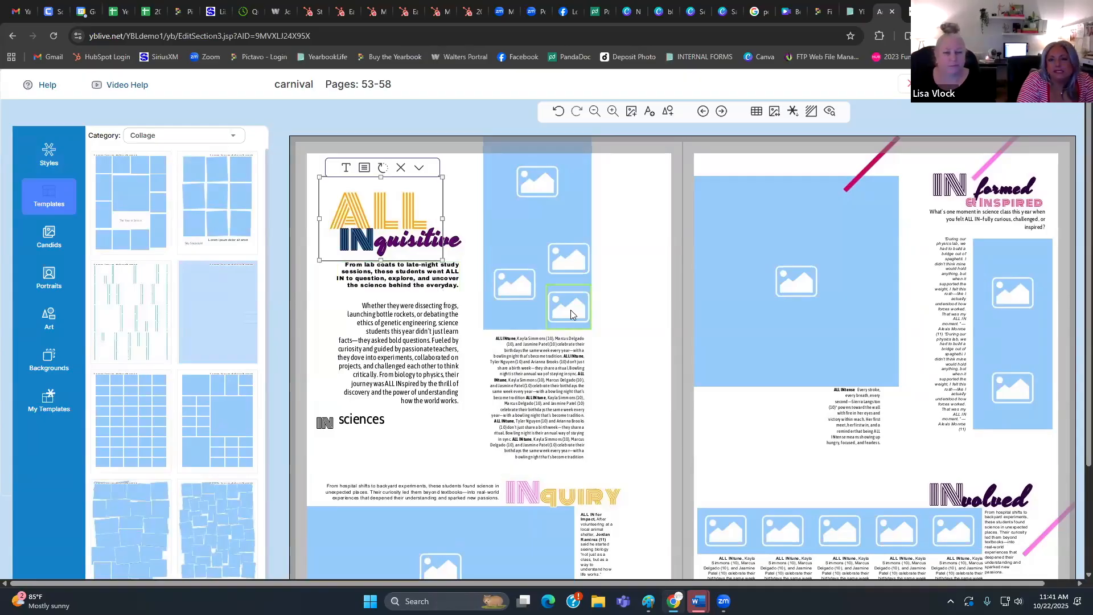
- Try the nine-photo Silly Snapshots collage template on page 55 and undo it
scroll(572, 316, "down", 1)
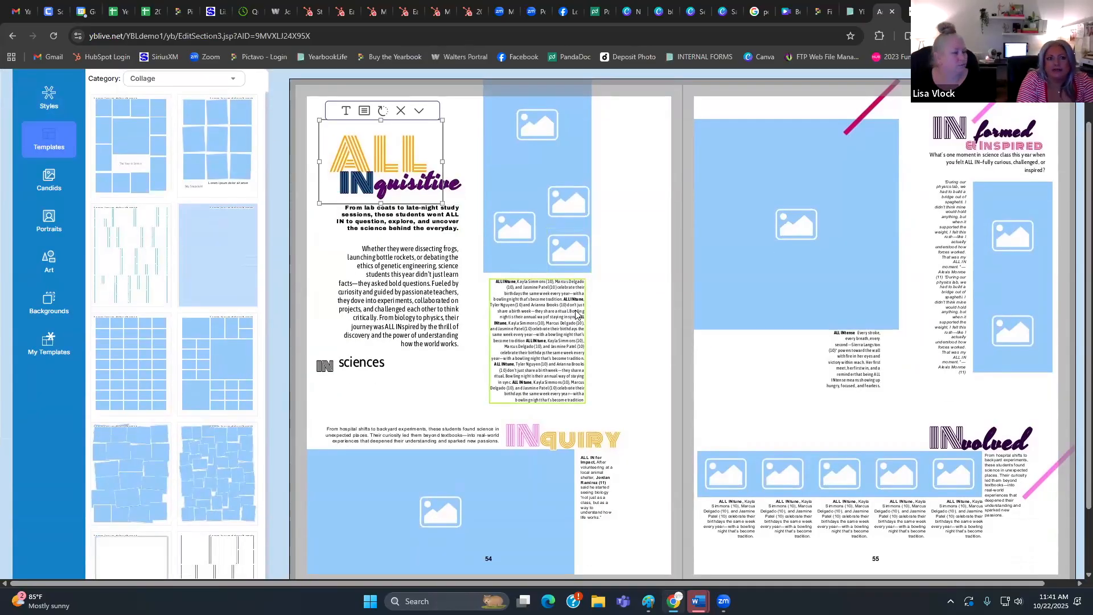
left_click(850, 262)
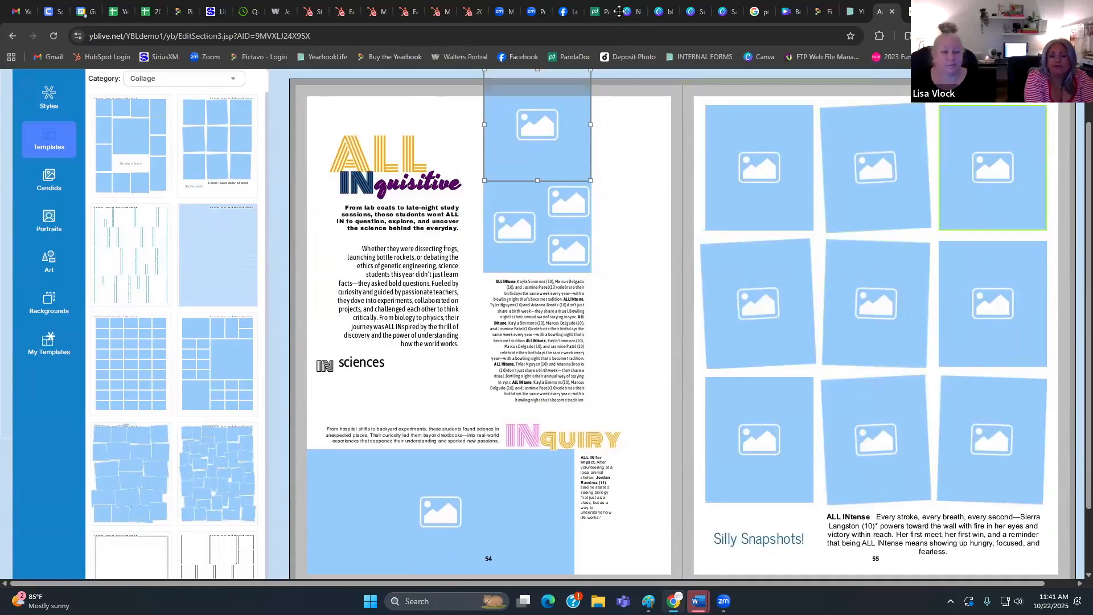
scroll(603, 117, "up", 1)
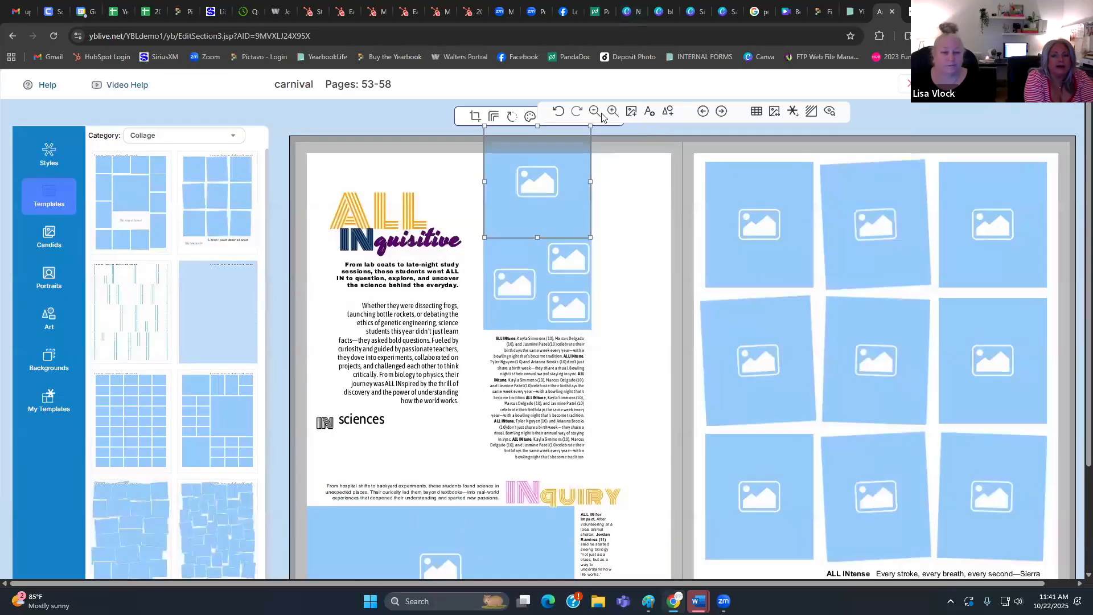
left_click(560, 114)
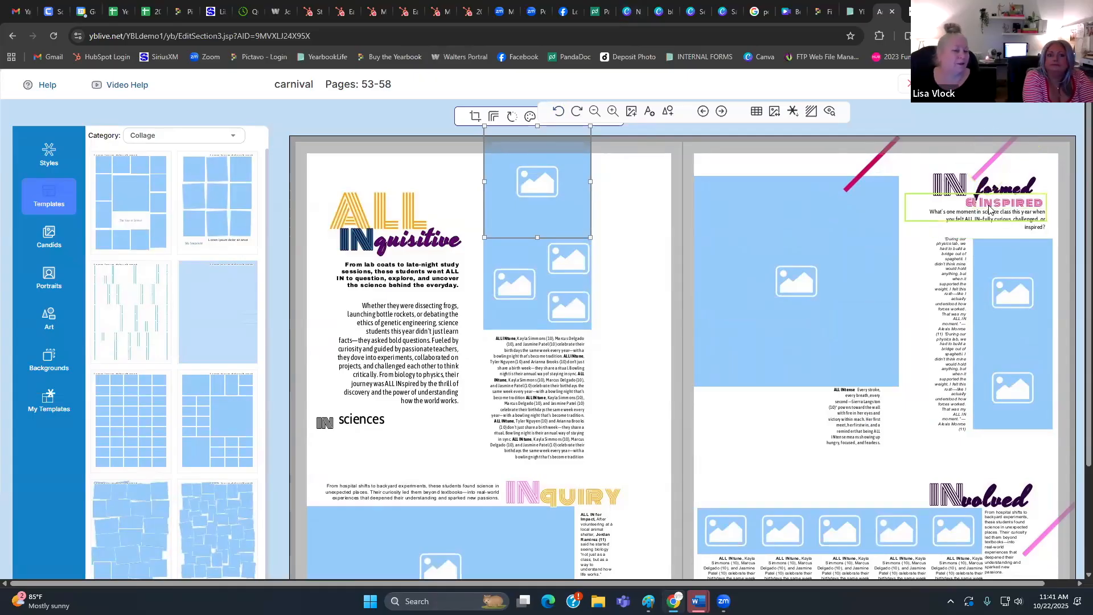
- Apply the nine-photo collage template with tilted frames to page 55, and display the Sports category of page templates
left_click_drag(704, 319, 870, 322)
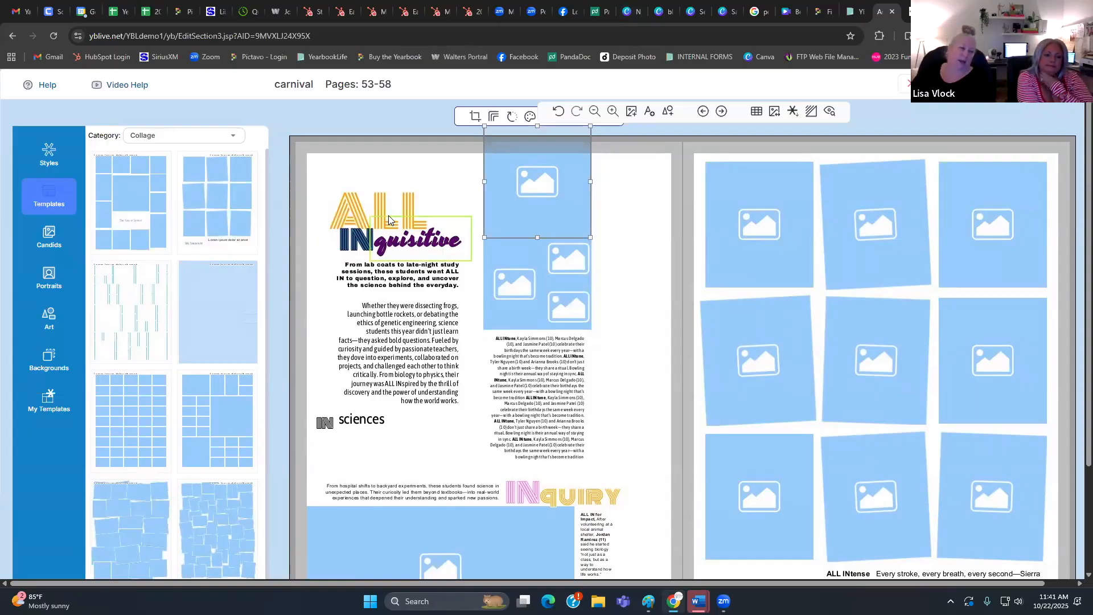
left_click(163, 136)
left_click(164, 255)
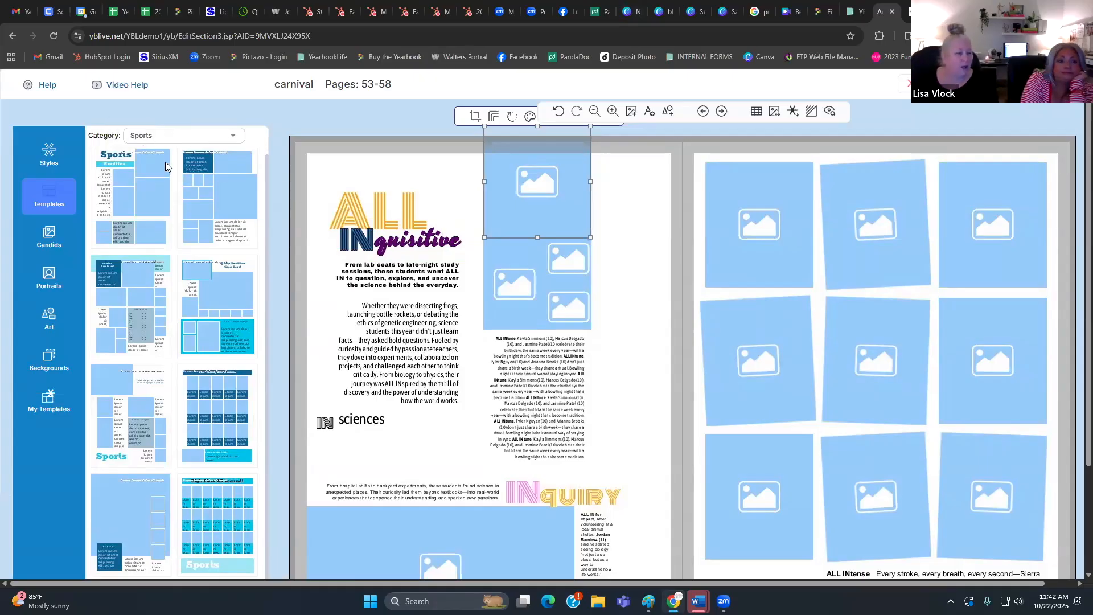
- Open the Demo folder of candid photos
left_click(49, 235)
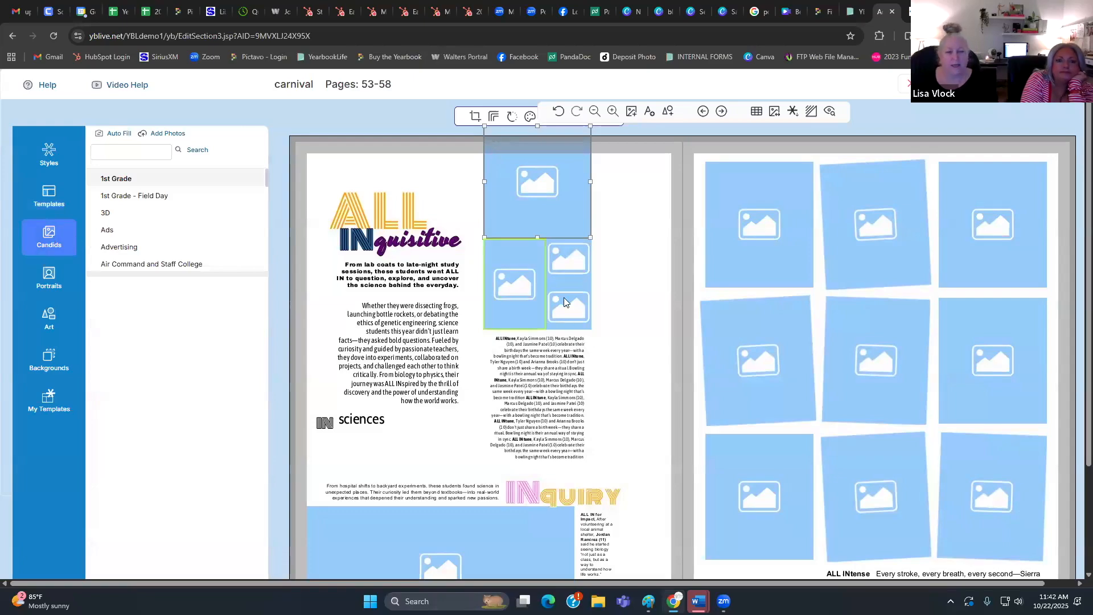
scroll(564, 297, "down", 1)
scroll(536, 292, "up", 1)
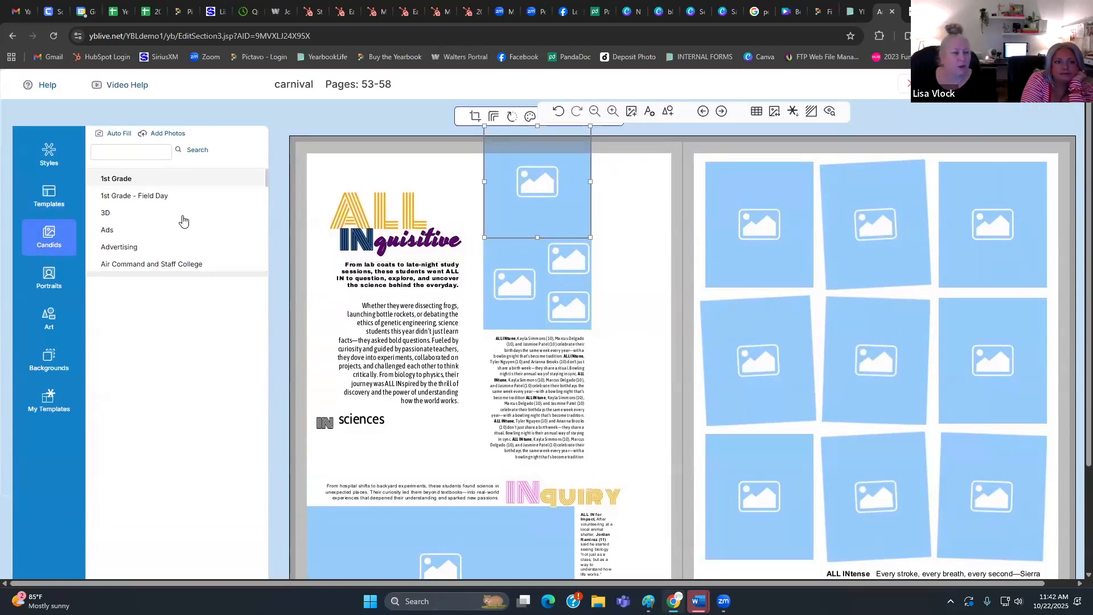
scroll(181, 220, "down", 2)
scroll(190, 228, "down", 3)
scroll(188, 217, "down", 3)
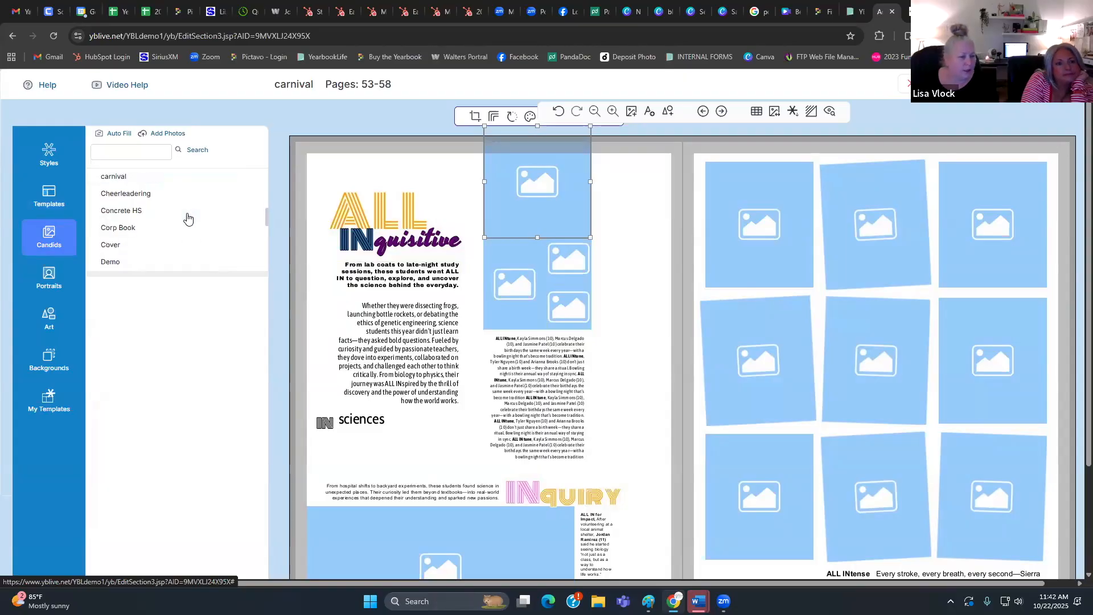
left_click(137, 261)
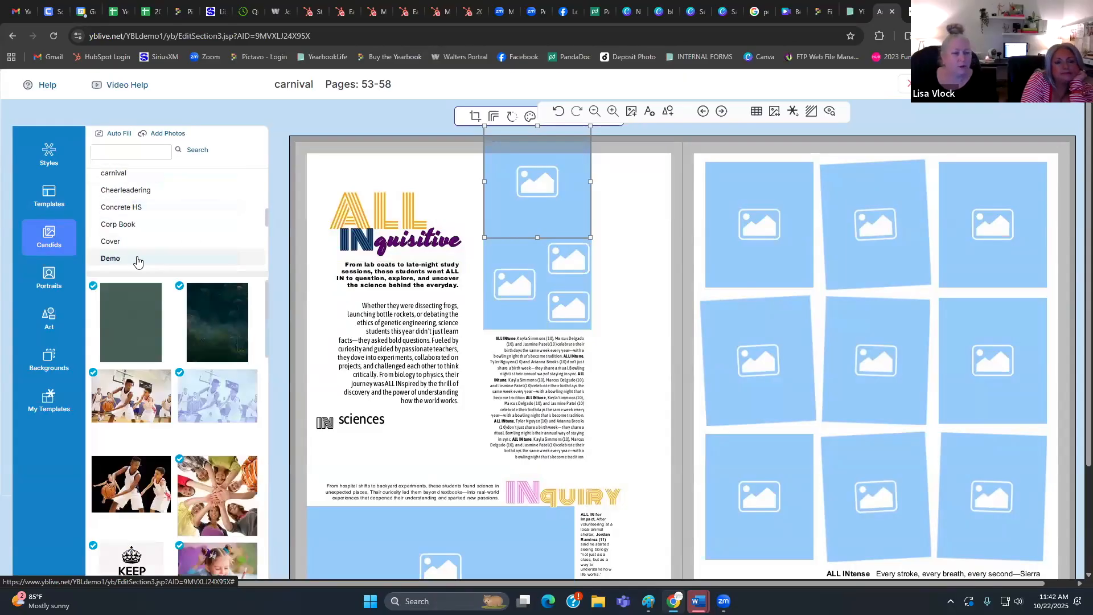
- Place the Demo photo of the group stacking hands in the uppermost photo frame on page 54
scroll(179, 245, "down", 4)
scroll(185, 333, "down", 3)
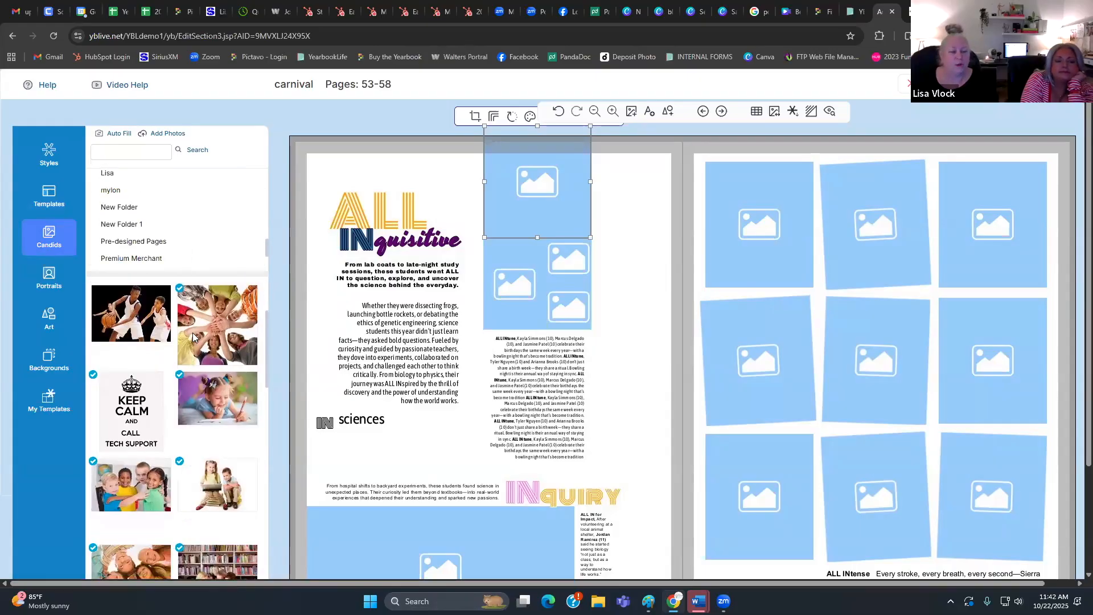
left_click_drag(197, 331, 532, 203)
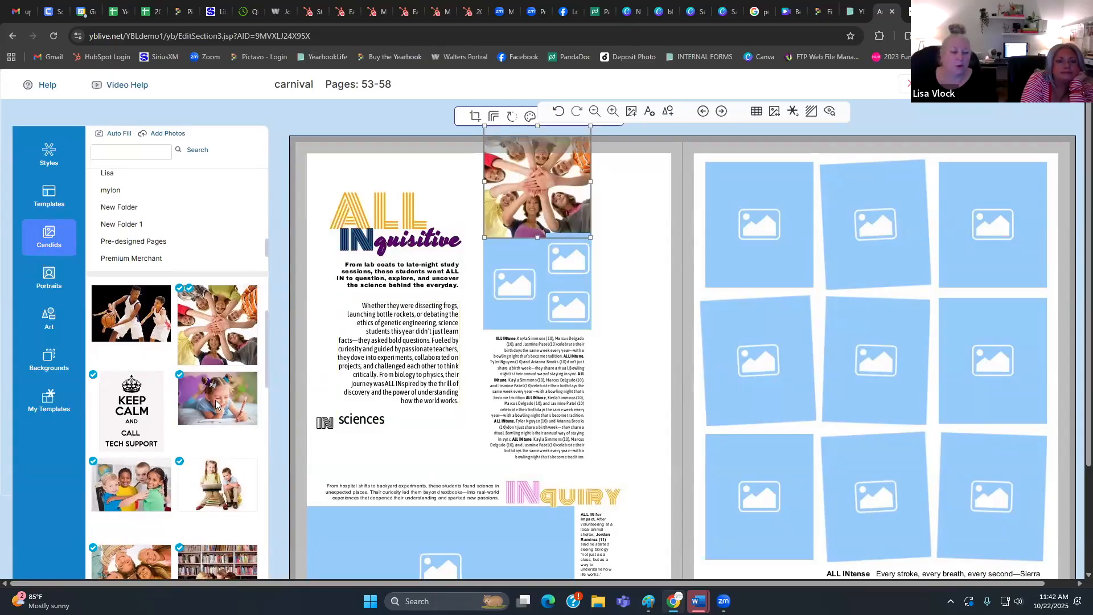
- Add the photo of the girl drawing to page 54, make its frame narrower, and move it beside the caption near the inner margin
left_click(343, 493)
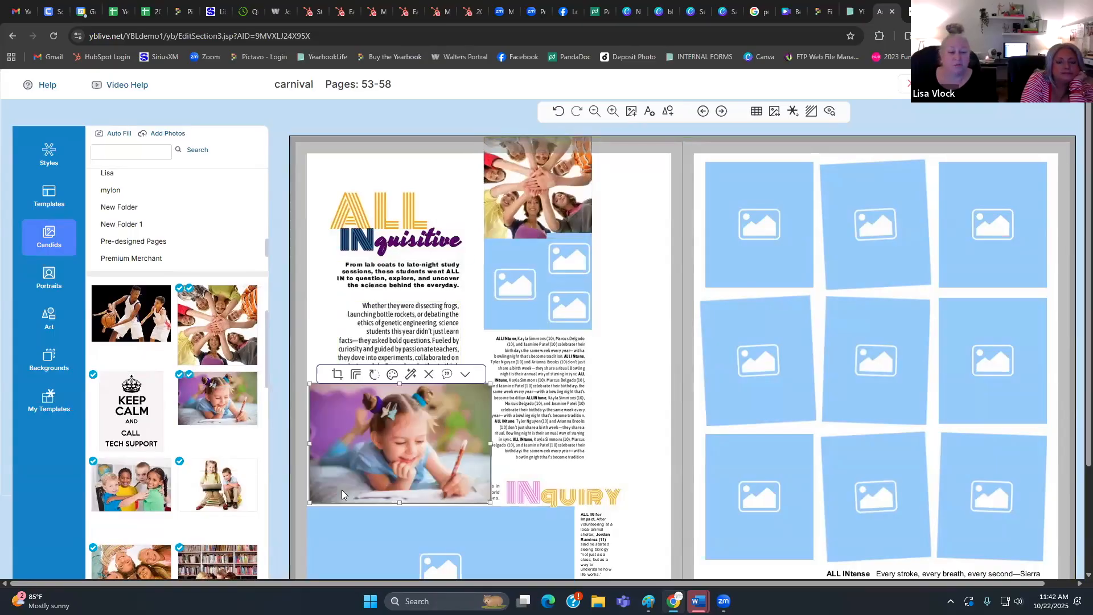
mouse_move(490, 384)
left_mouse_down()
mouse_move(399, 383)
mouse_move(403, 394)
left_mouse_up()
key("ctrl+z")
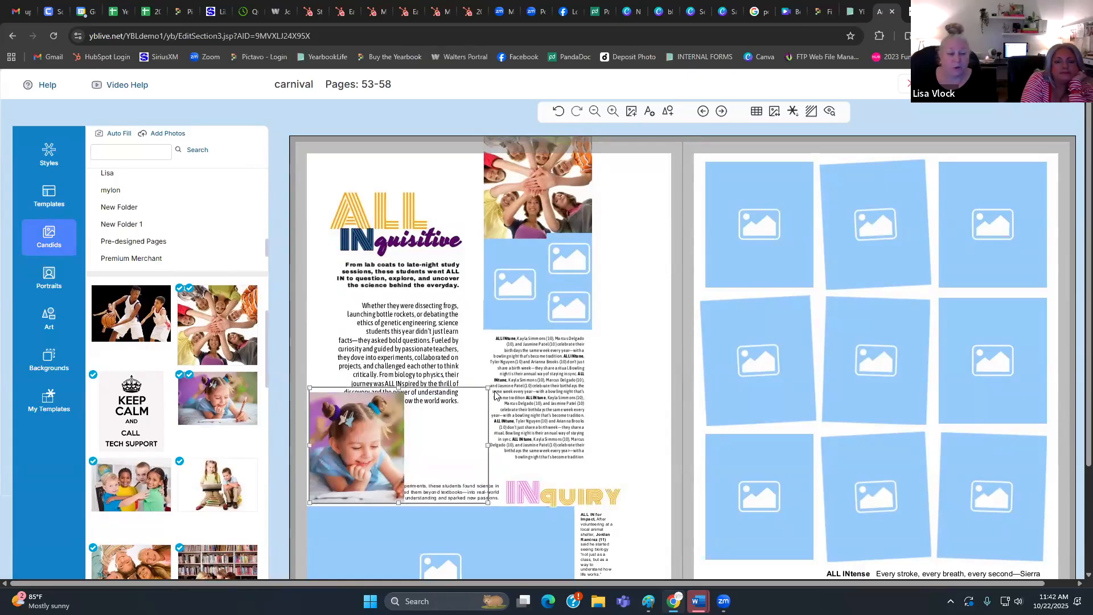
left_click_drag(432, 399, 438, 382)
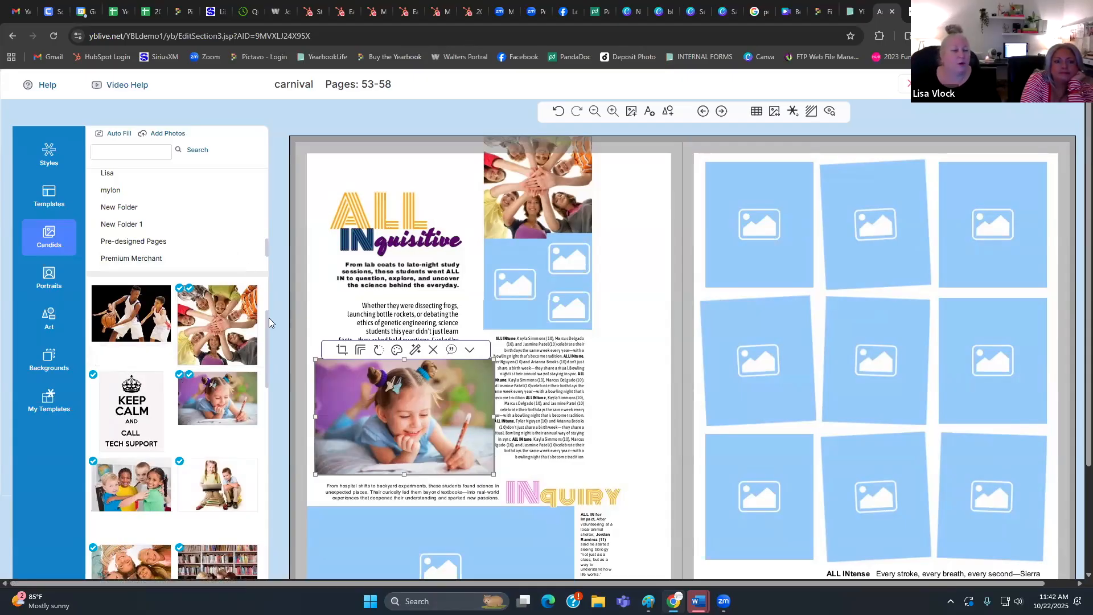
left_click_drag(492, 362, 427, 371)
left_click(631, 384)
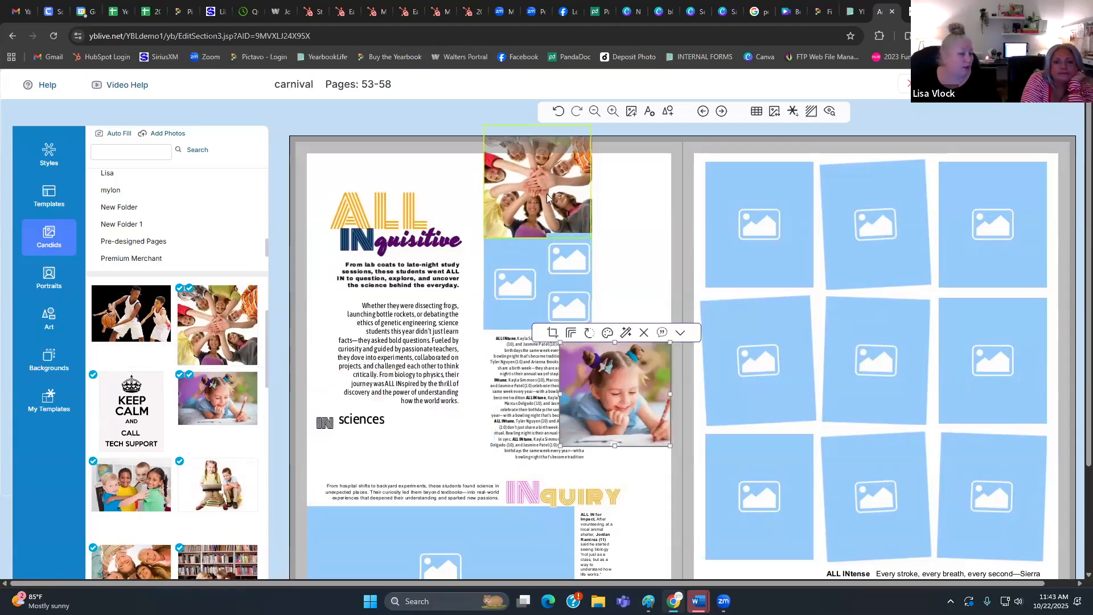
- Try shifting the crop area of the girl's photo upward
left_click(551, 340)
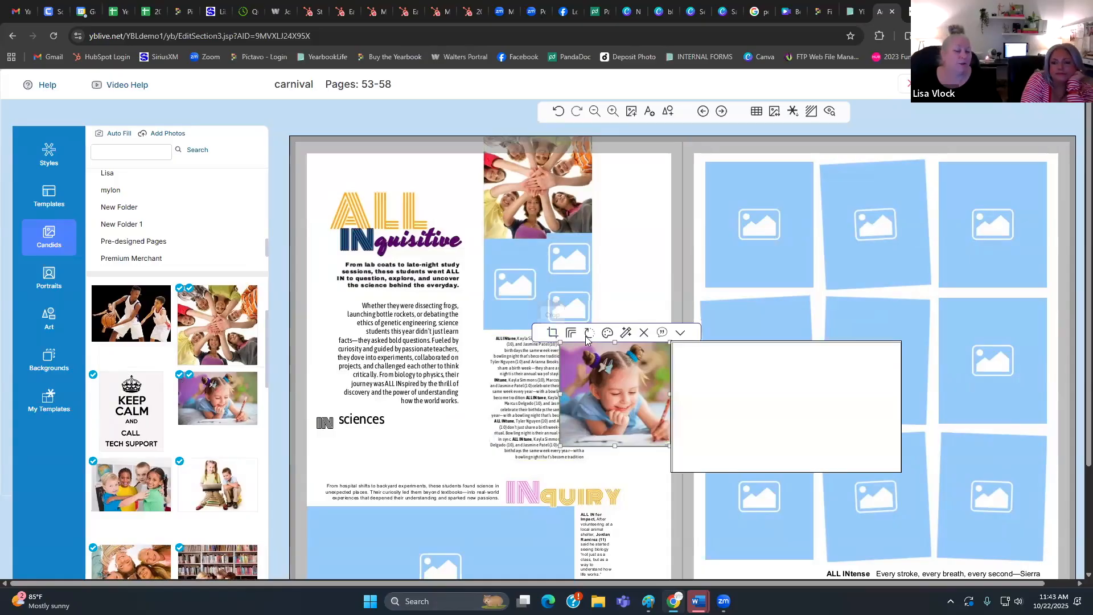
left_click_drag(705, 341, 728, 349)
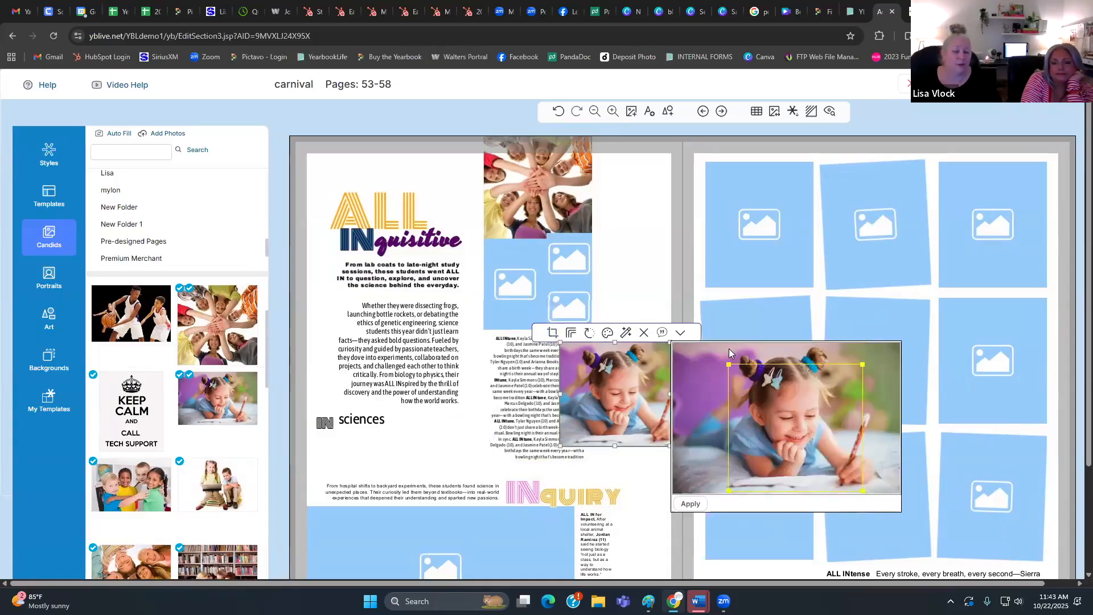
left_click_drag(767, 396, 760, 377)
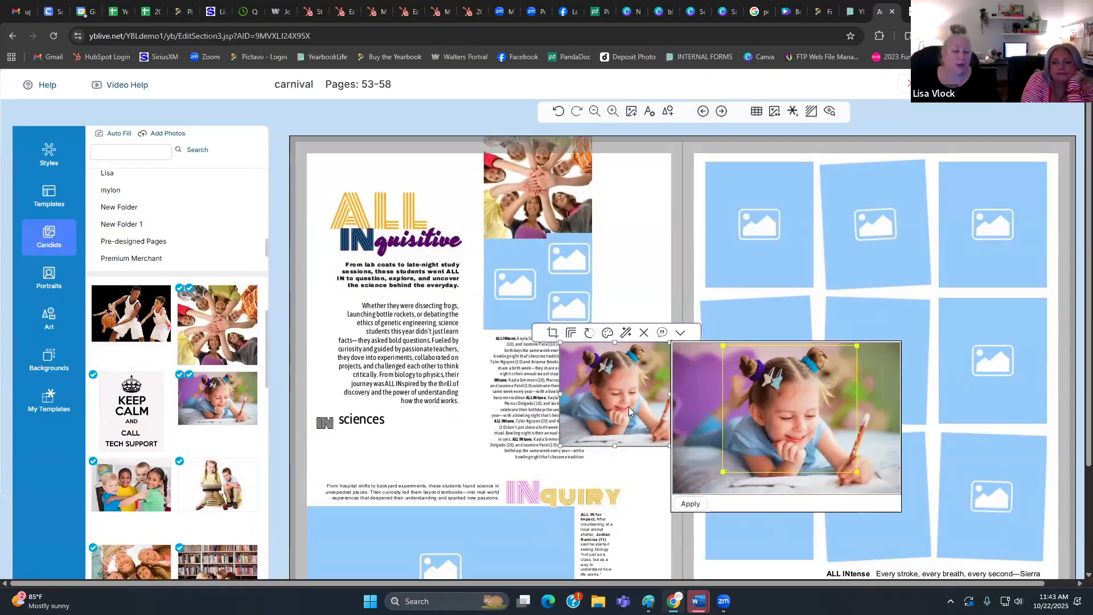
- Apply the tan Polaroid edge with wide upper and lower bands to the girl's photo
left_click(570, 334)
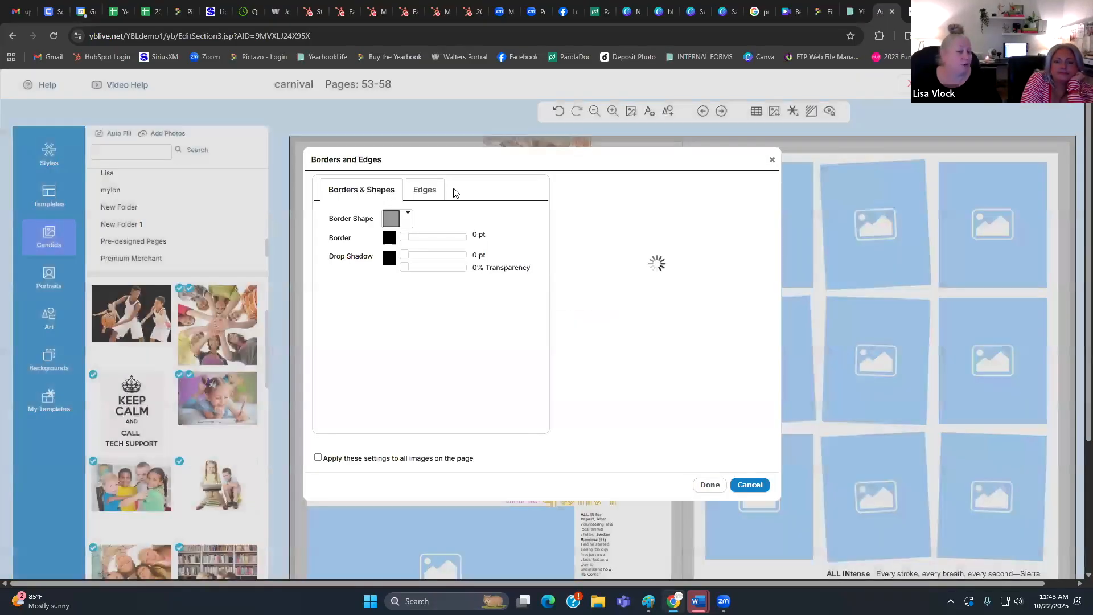
left_click(425, 191)
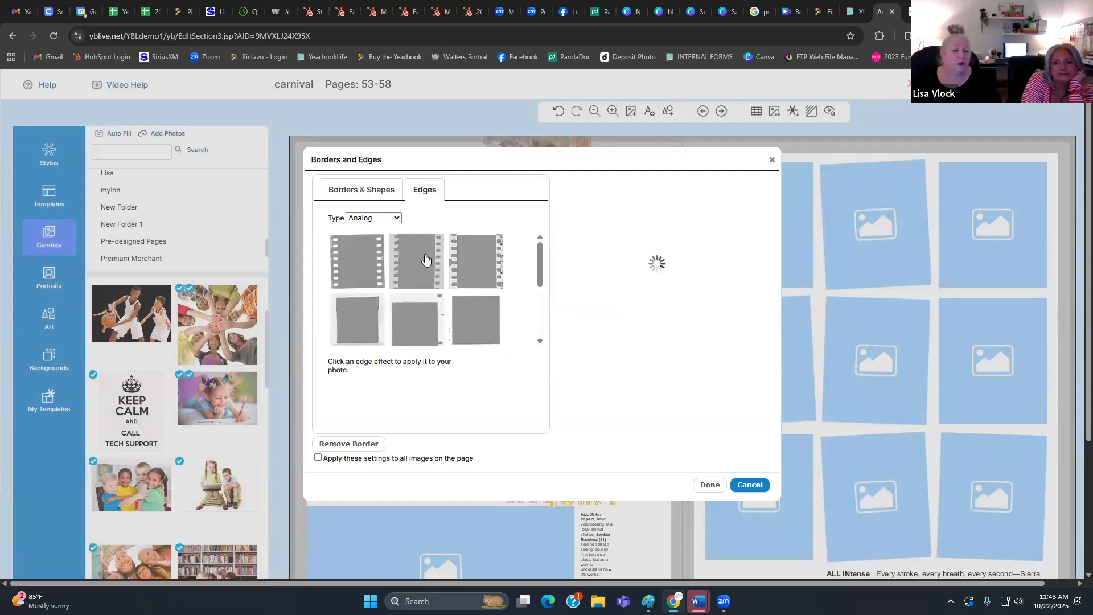
left_click(395, 220)
left_click(385, 288)
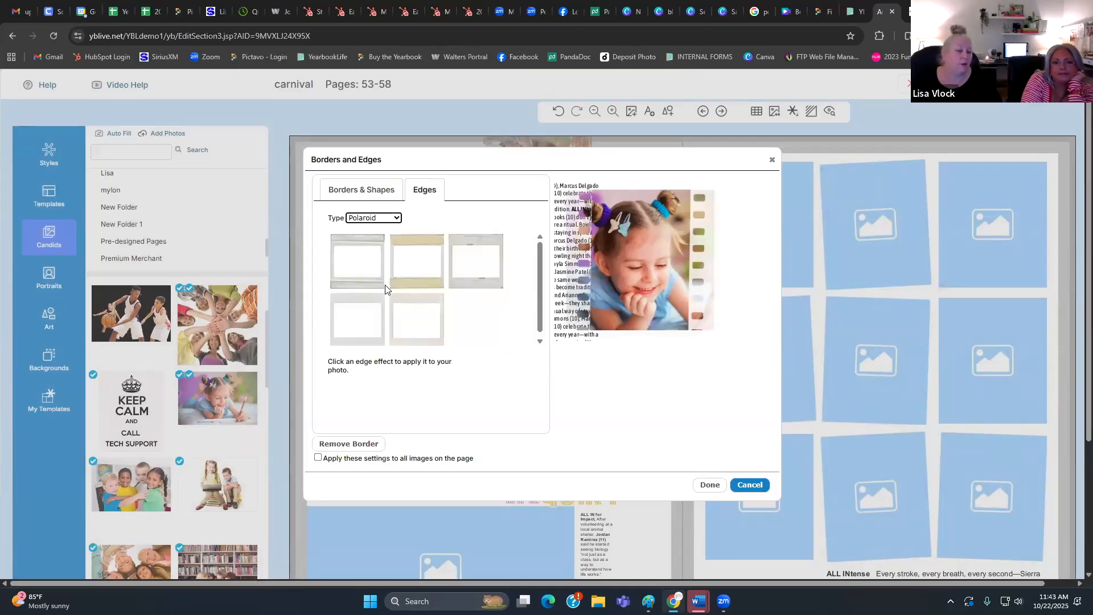
left_click(434, 270)
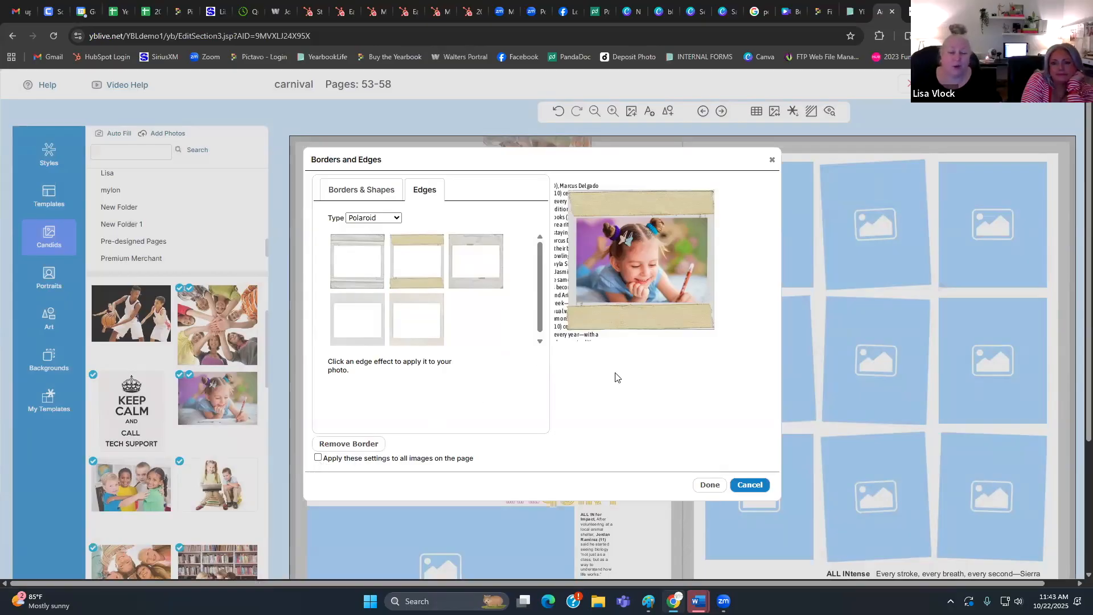
left_click(710, 486)
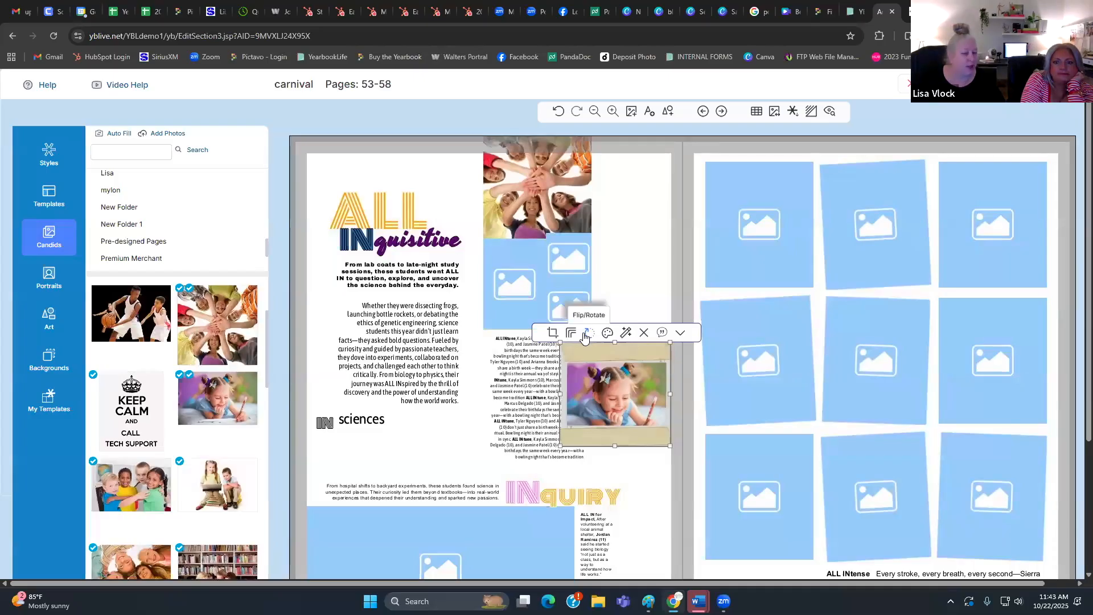
- Try colorizing the girl's photo light purple (c98ce6) and undo it
left_click(608, 334)
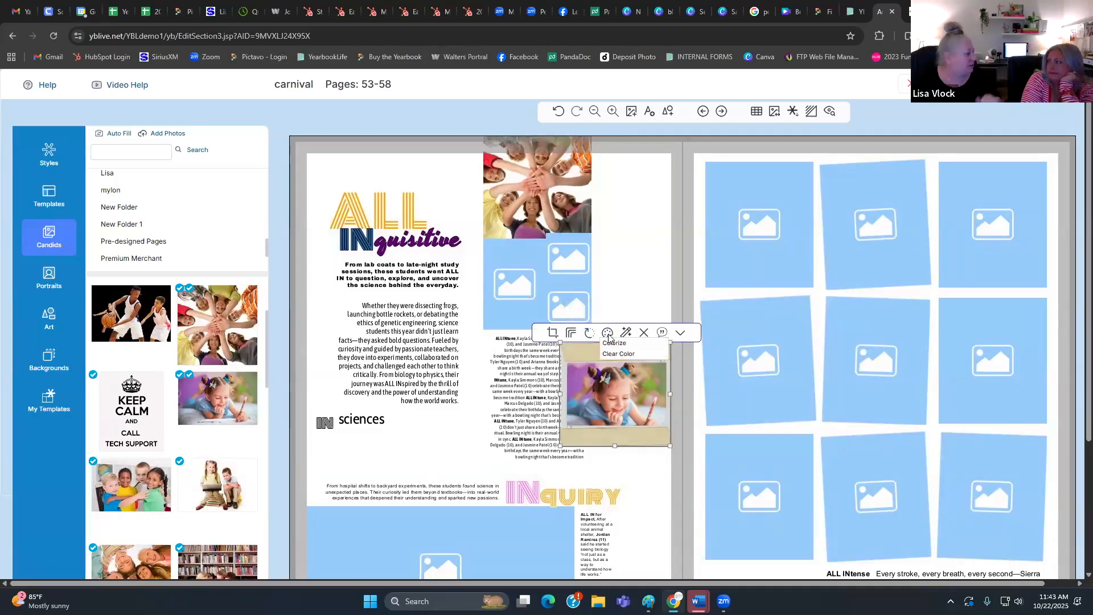
left_click(615, 344)
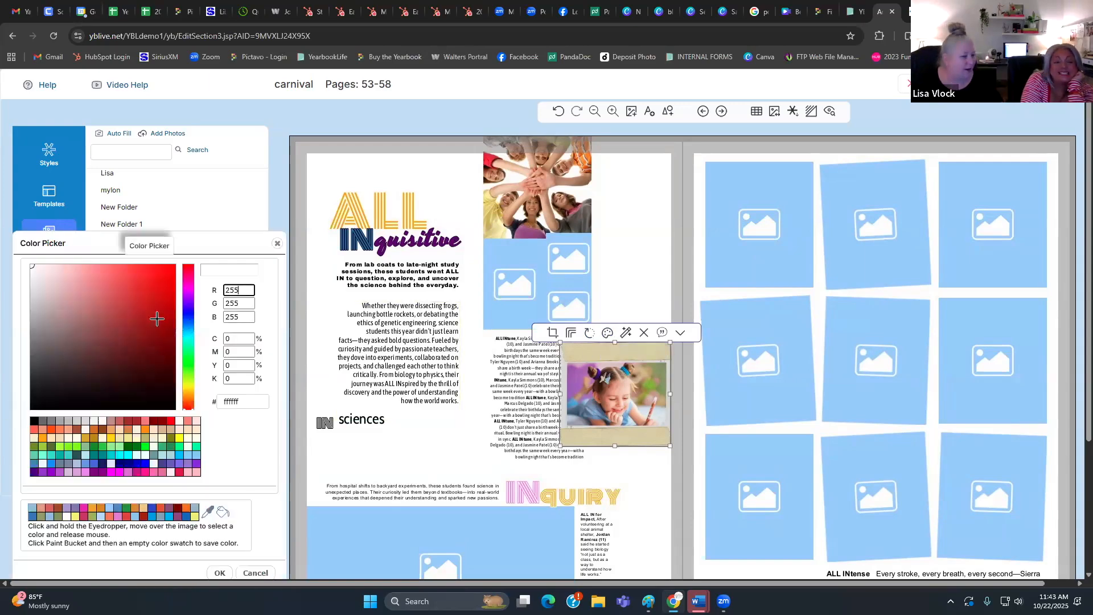
left_click(87, 278)
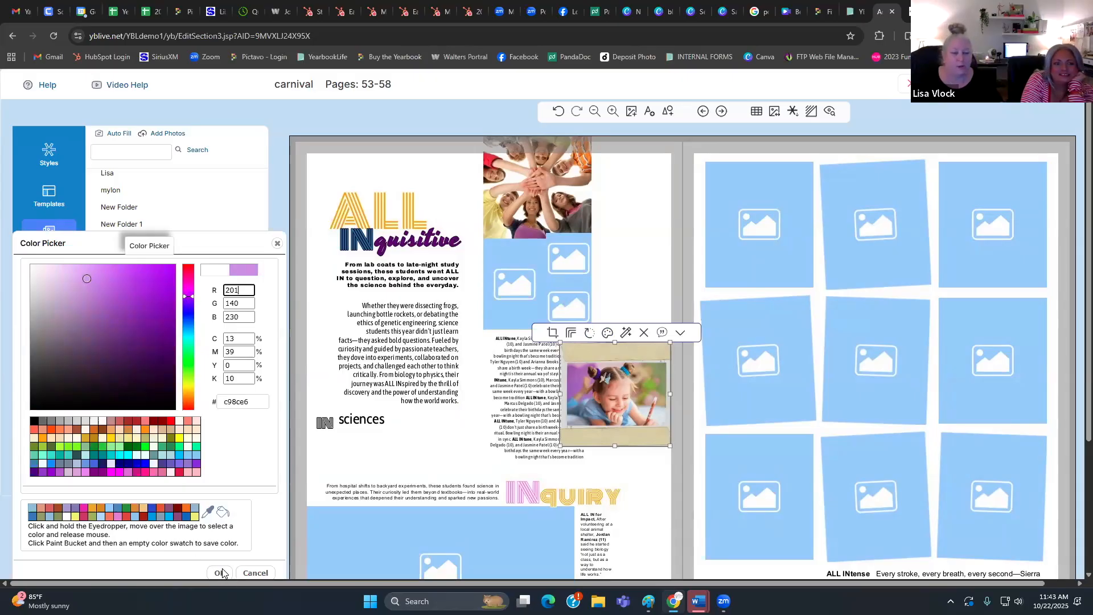
left_click(221, 573)
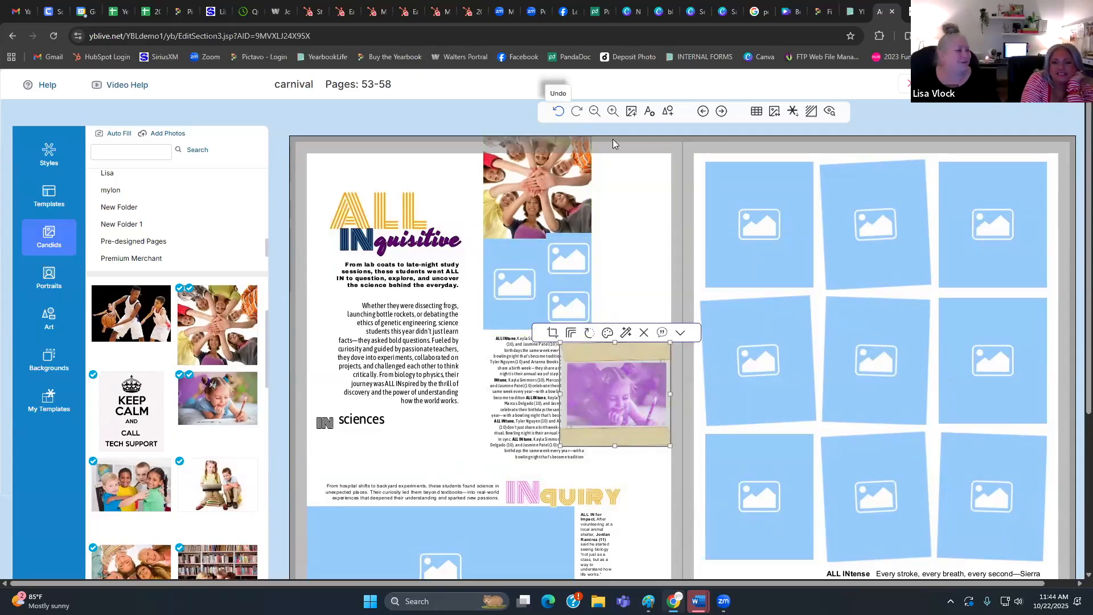
left_click(560, 113)
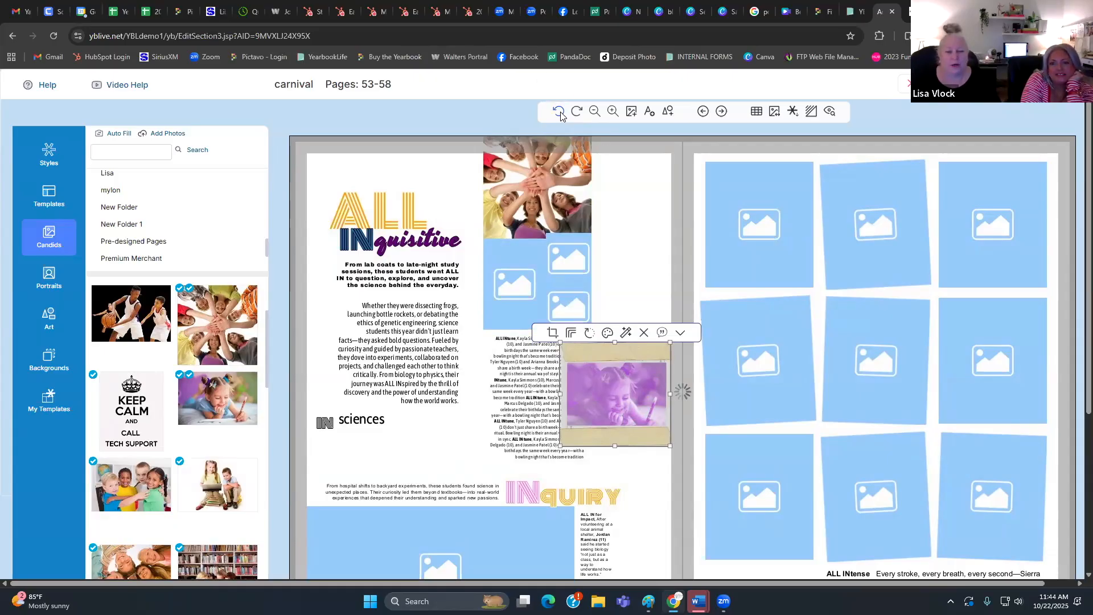
- Review the photo adjustments and effects, plus the Delete Frame and Clear Image options, for the girl's photo without changing it
left_click(627, 334)
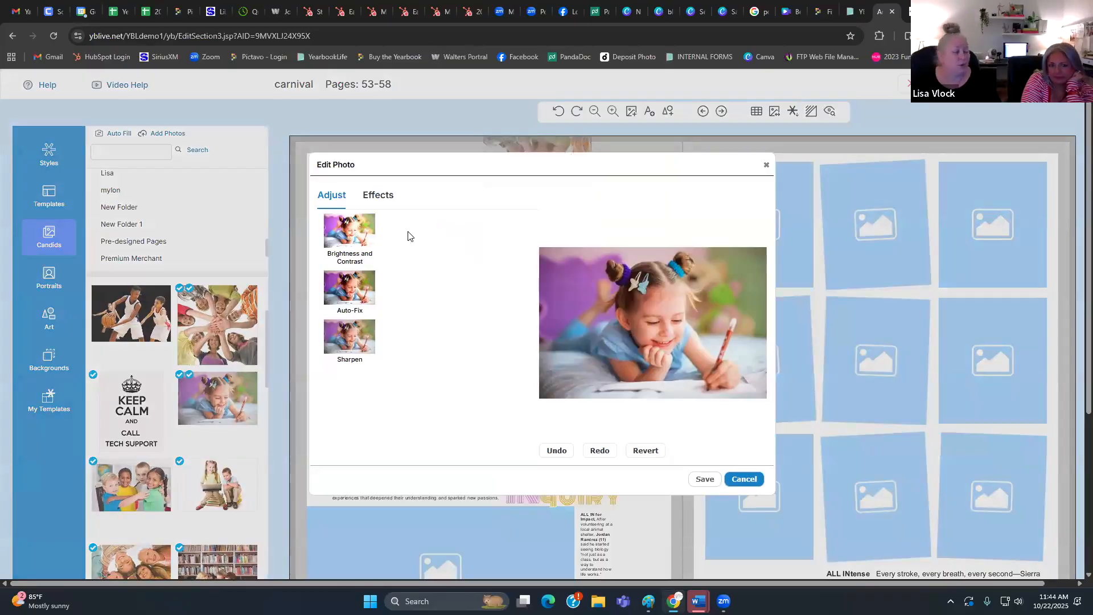
left_click(389, 196)
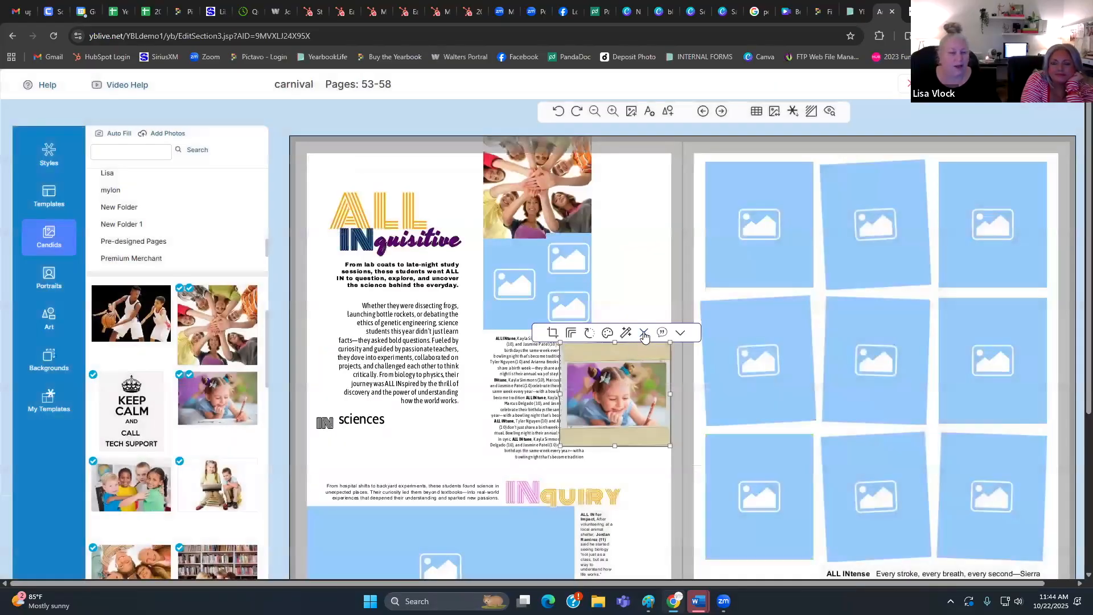
left_click(644, 335)
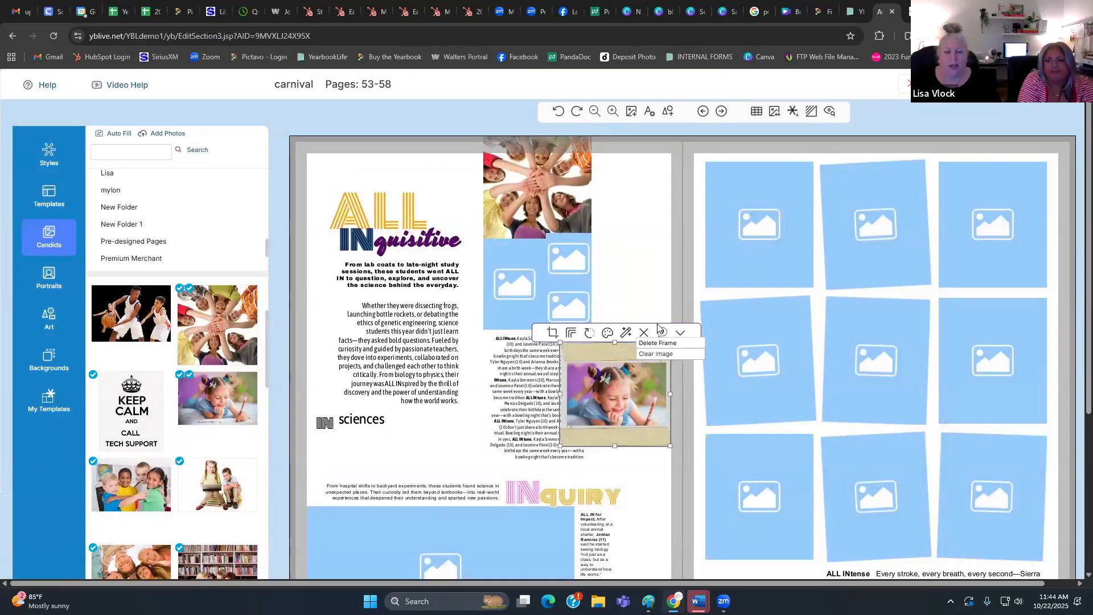
left_click(668, 355)
left_click(642, 354)
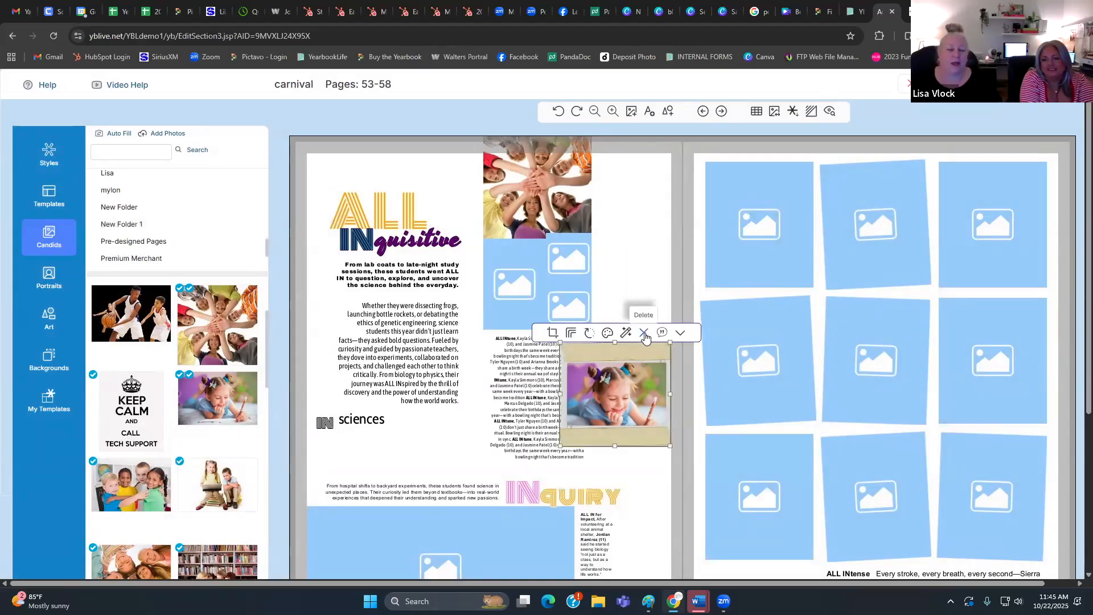
- Make the girl's photo fill page 54 and send it behind all other content
left_click(681, 335)
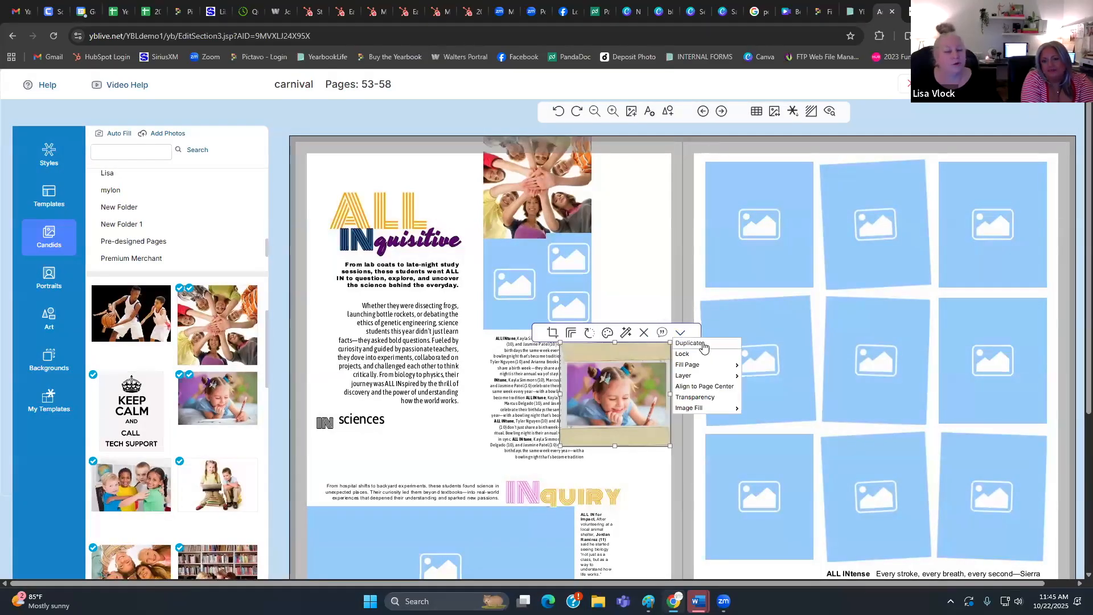
mouse_move(694, 368)
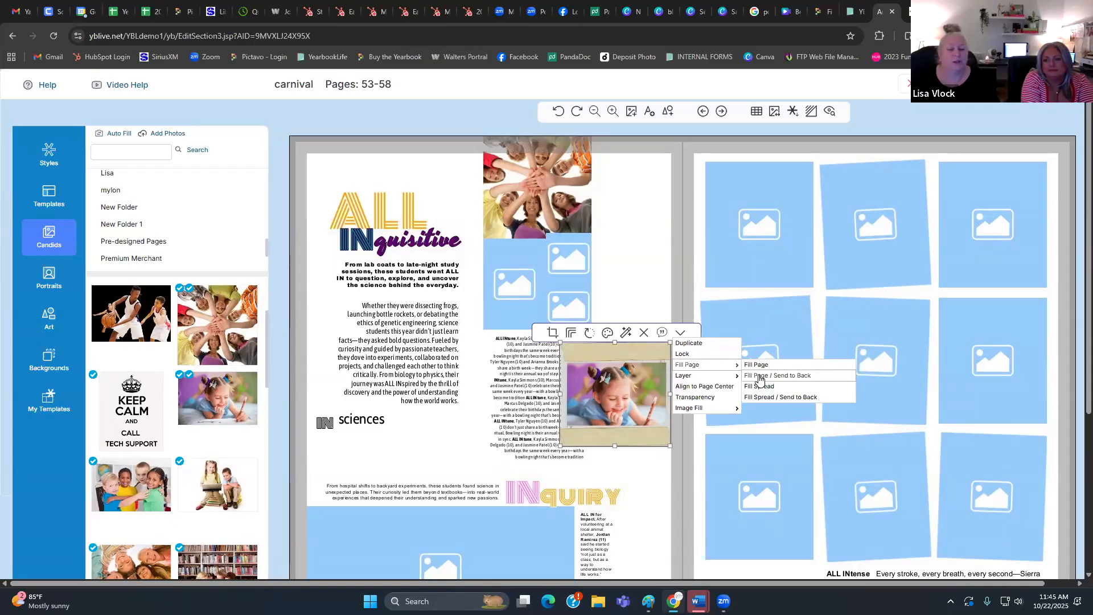
left_click(760, 375)
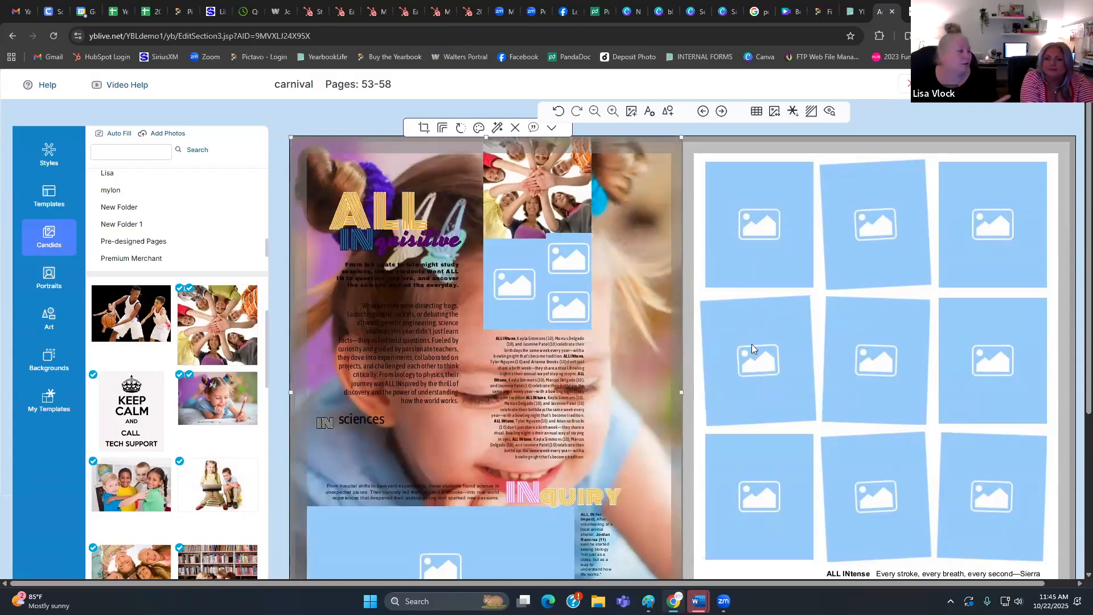
- Fade the girl's full-page background photo to 77% transparency
left_click(552, 128)
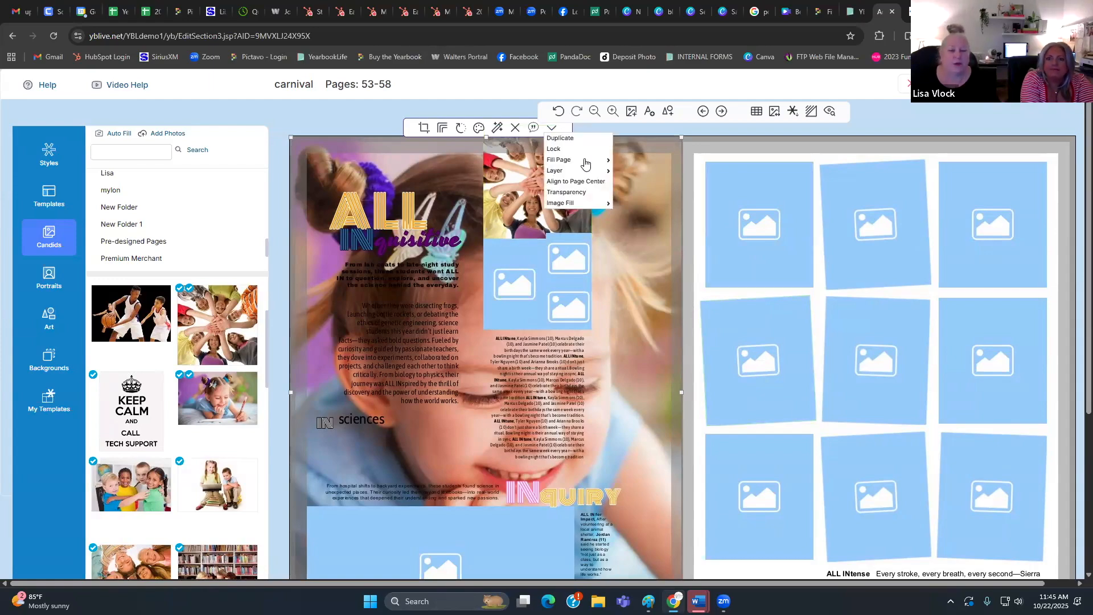
left_click(581, 192)
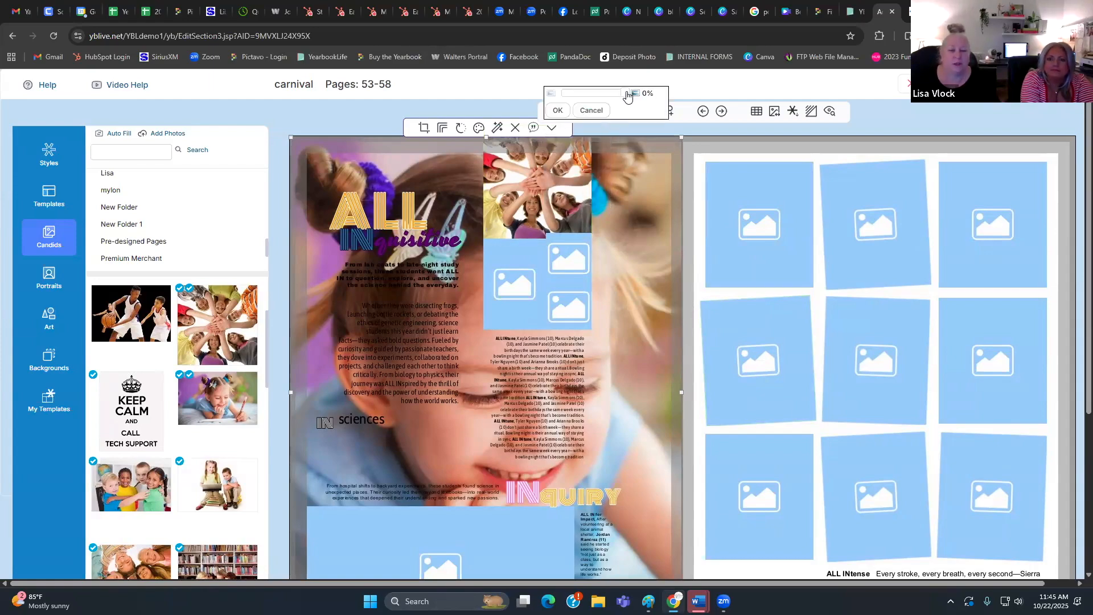
left_click_drag(615, 98, 580, 94)
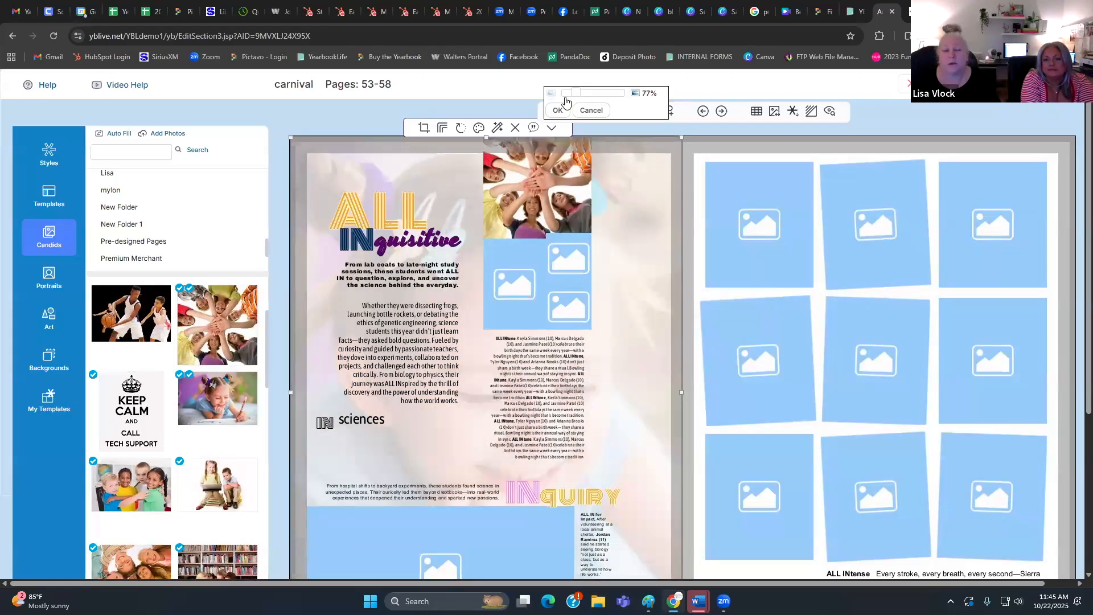
left_click(557, 110)
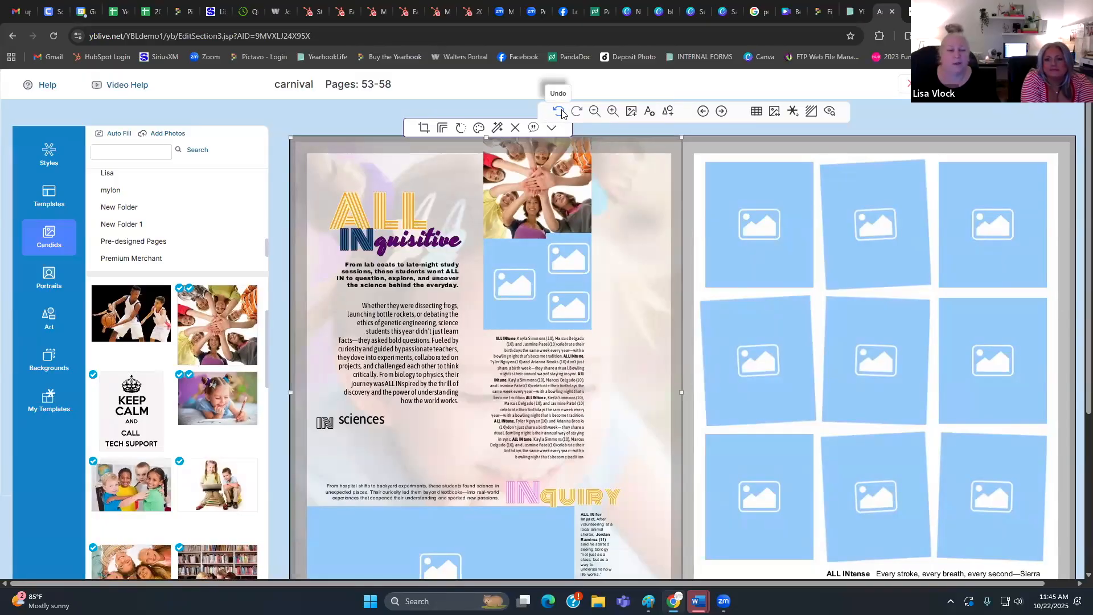
- Undo the fade, the page-filling placement and the Polaroid edge on the girl's photo
left_click(559, 111)
left_click(559, 111)
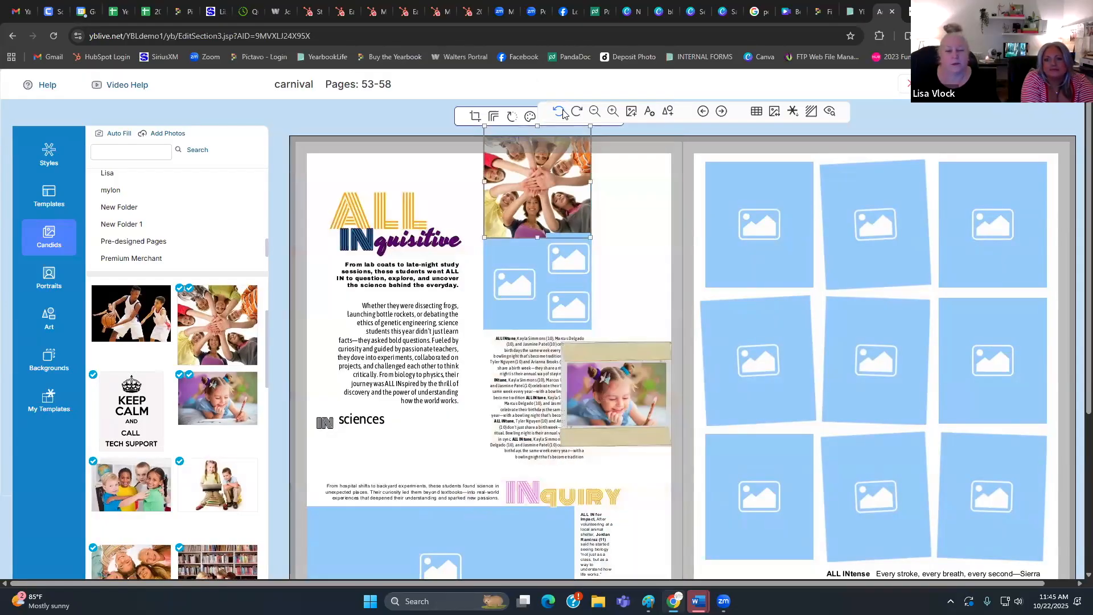
left_click(663, 352)
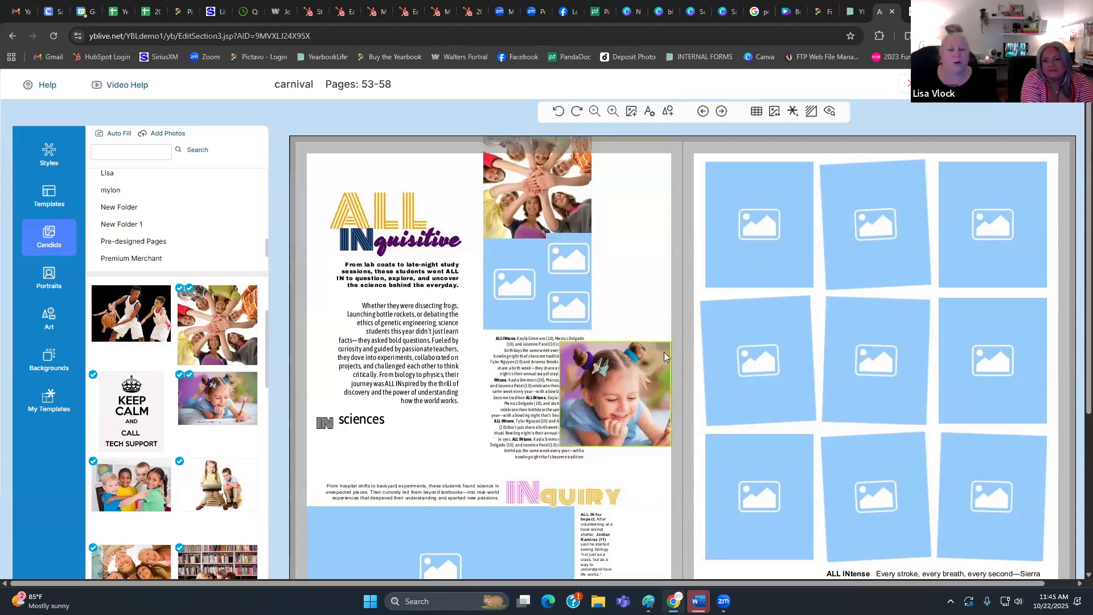
- Move the girl's photo over the ALL INquisitive title and the collage, and send it behind all other content
left_click(682, 335)
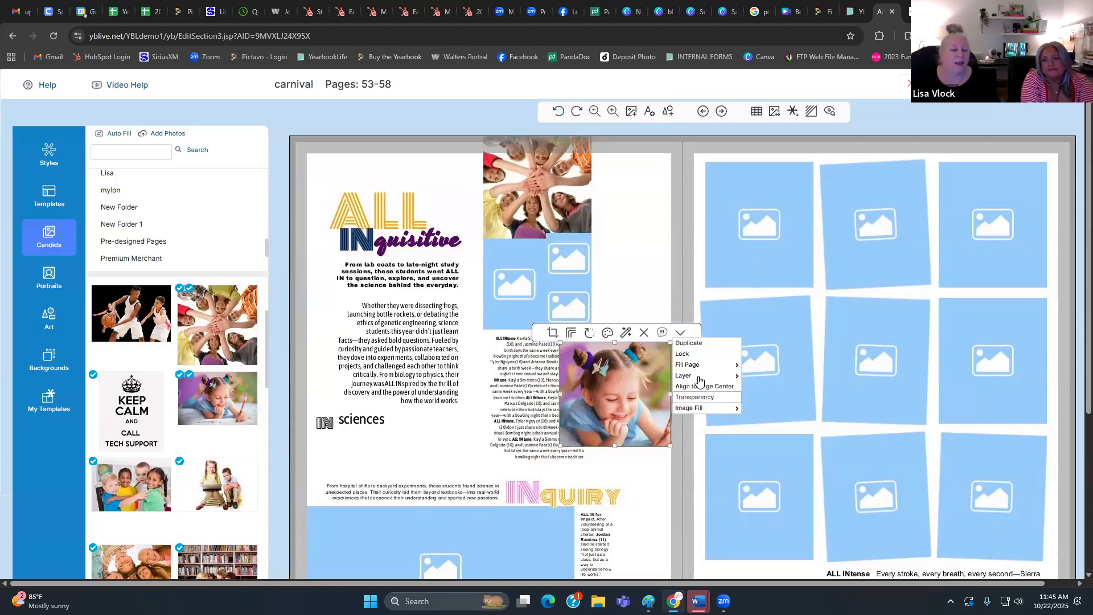
mouse_move(701, 380)
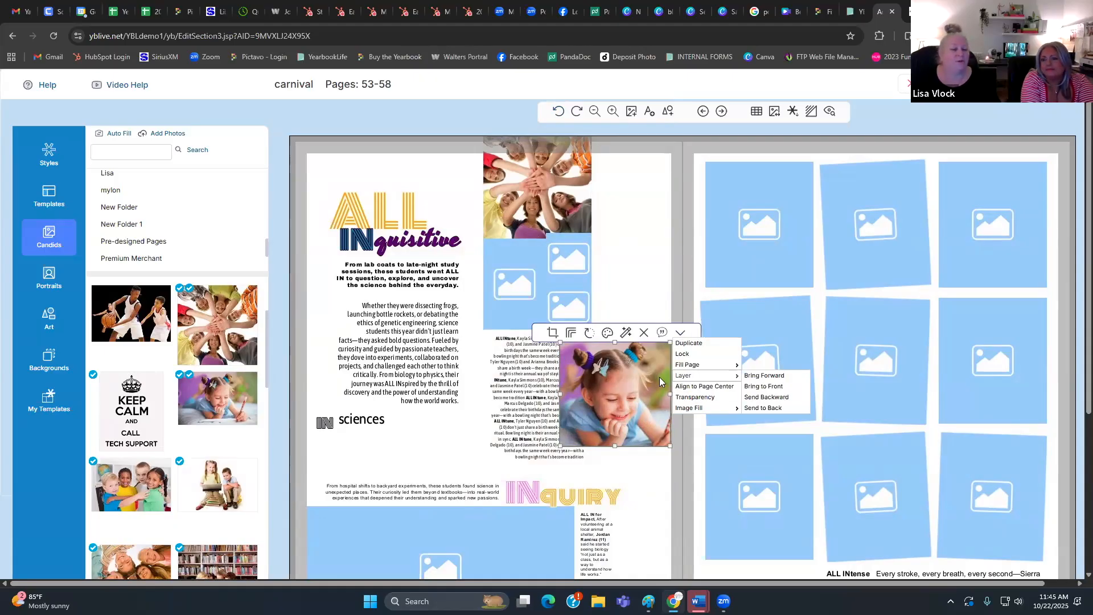
left_click(487, 262)
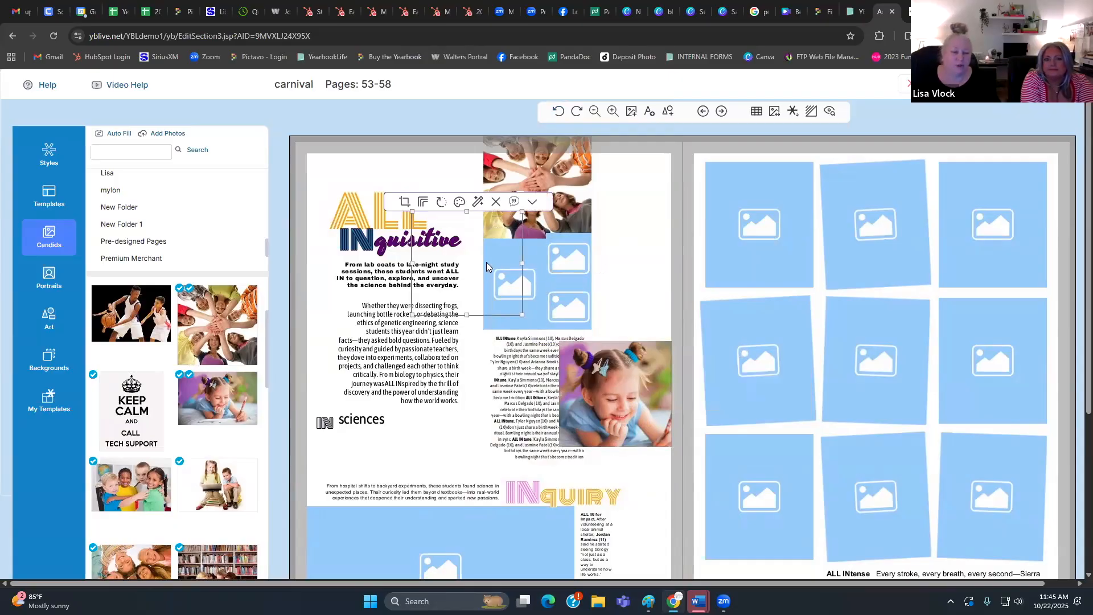
key("ctrl+z")
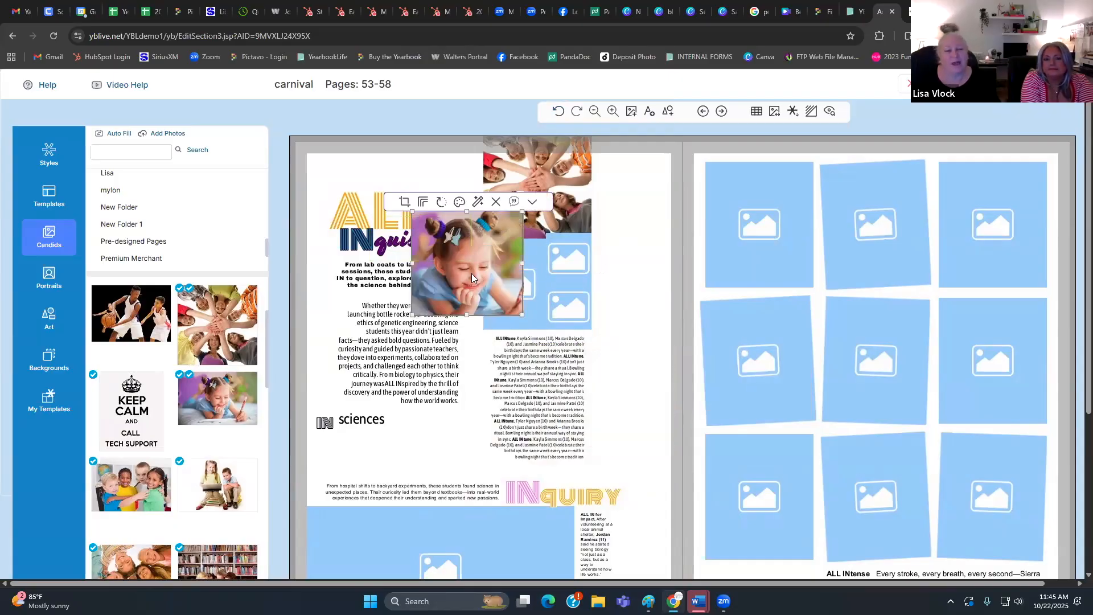
left_click(532, 201)
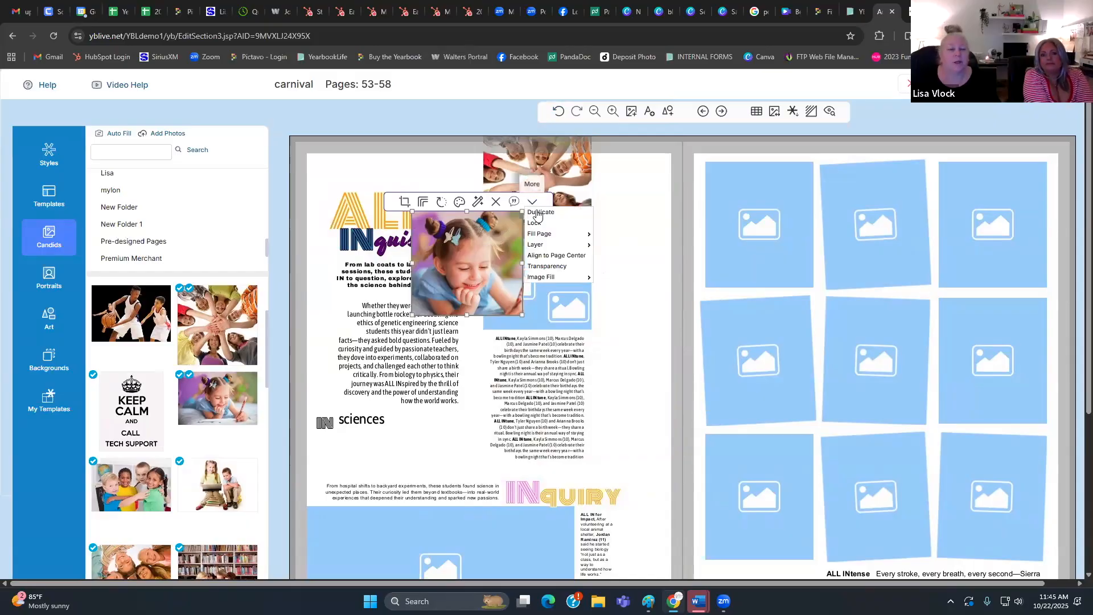
mouse_move(583, 246)
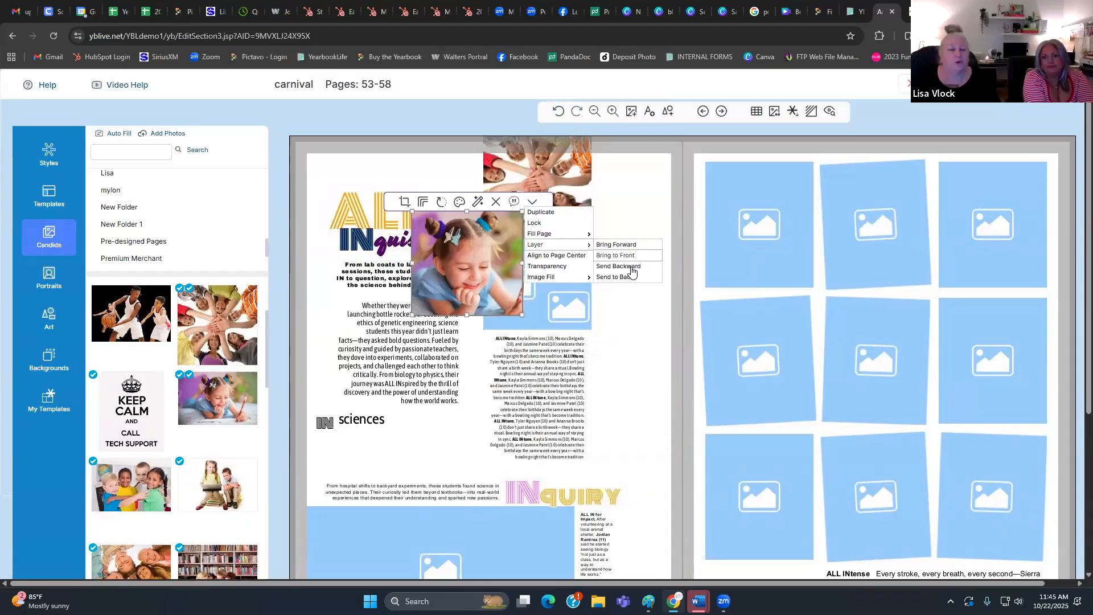
left_click(631, 278)
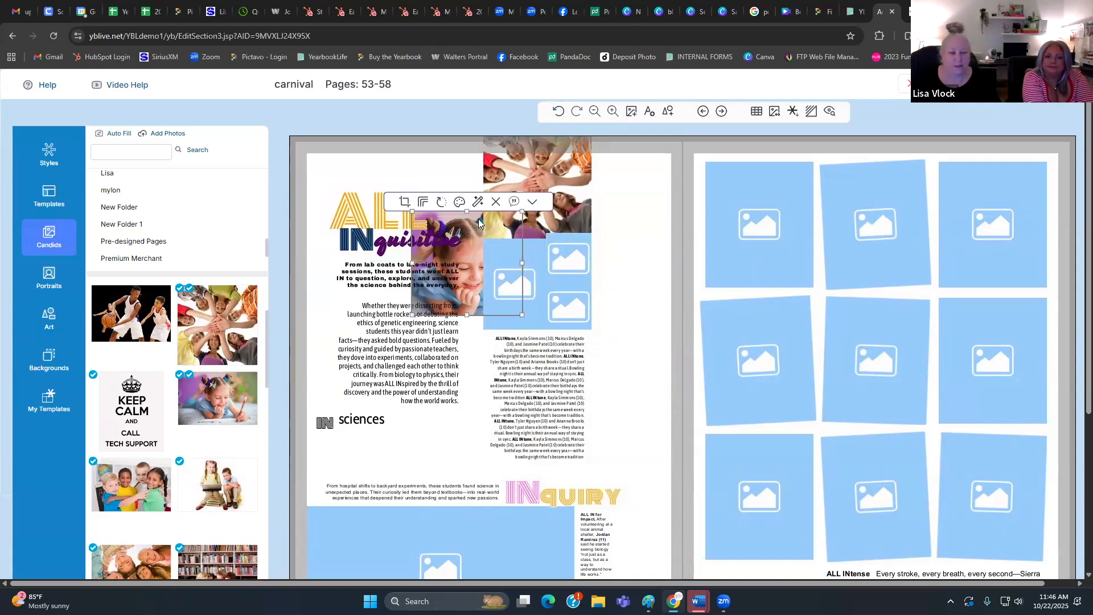
- Move the girl's photo to the caption area just beneath the collage and remove the caption text there
left_click_drag(476, 217, 574, 365)
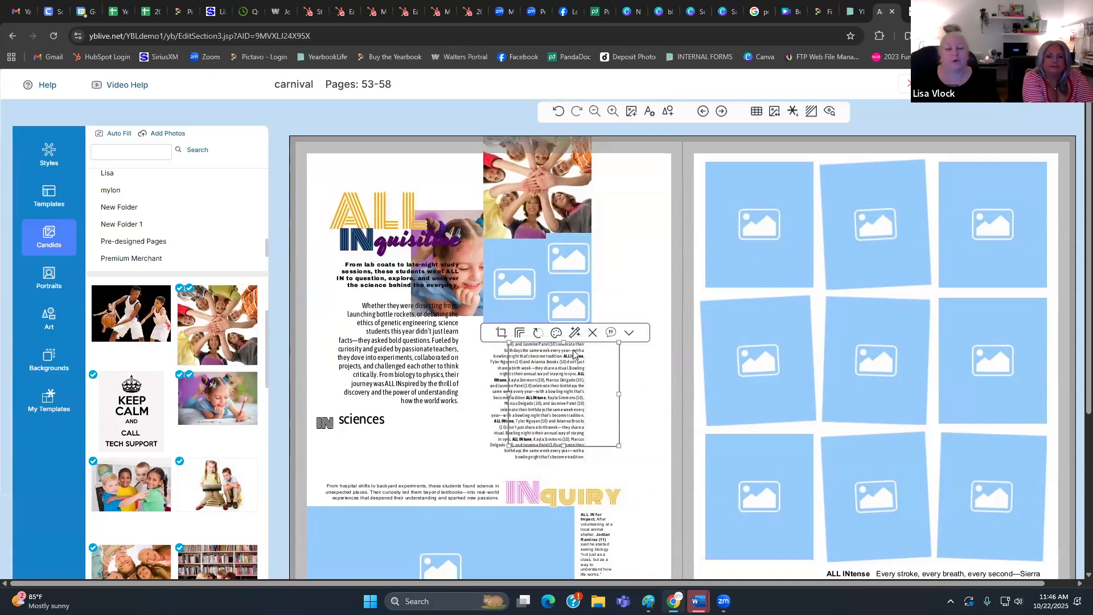
left_click_drag(508, 401, 505, 397)
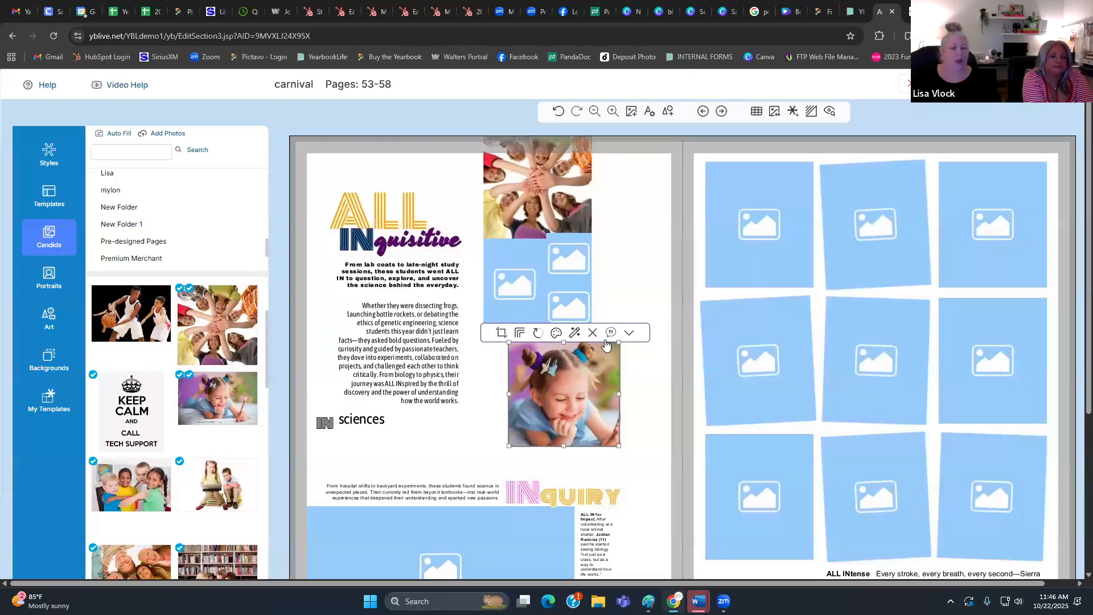
left_click(611, 308)
left_click(559, 401)
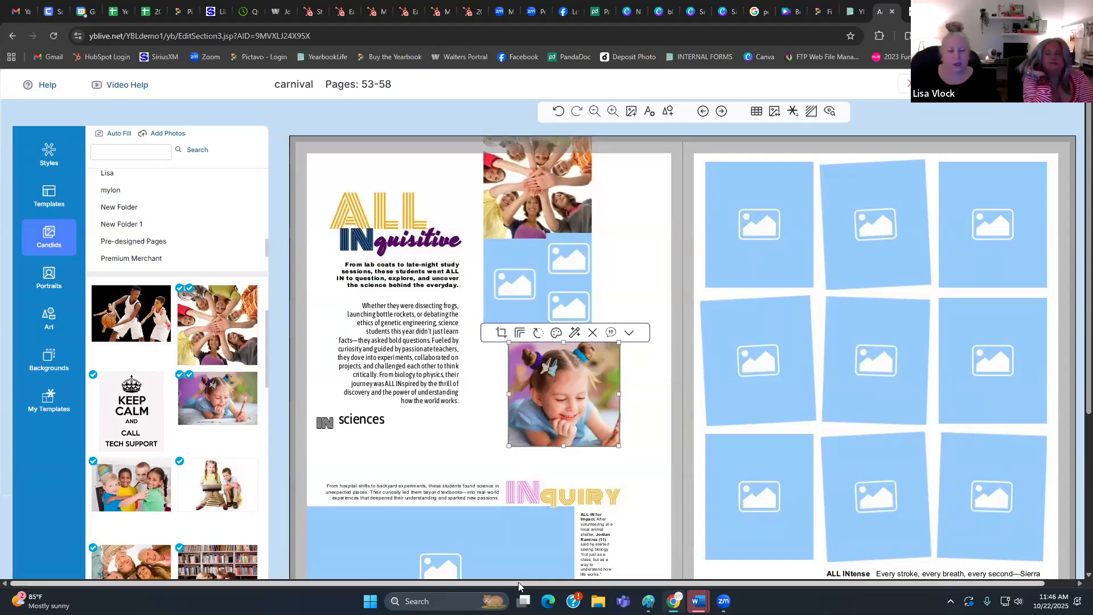
- Auto-fill the spread with candid photos, filling only the empty photo frames
mouse_move(519, 582)
left_mouse_down()
mouse_move(551, 585)
mouse_move(540, 584)
left_mouse_up()
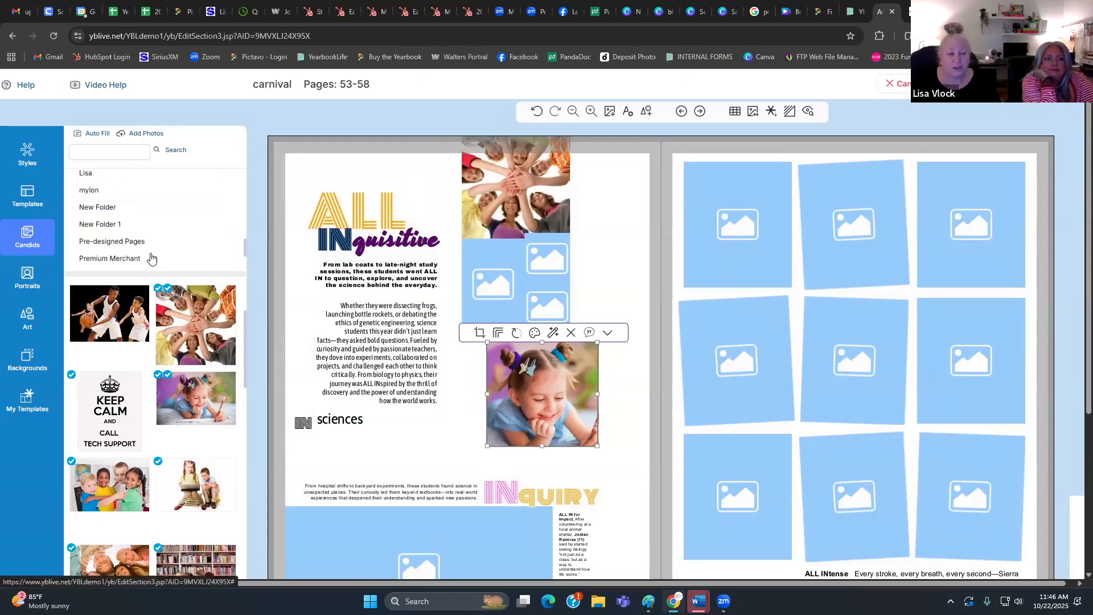
scroll(159, 323, "down", 3)
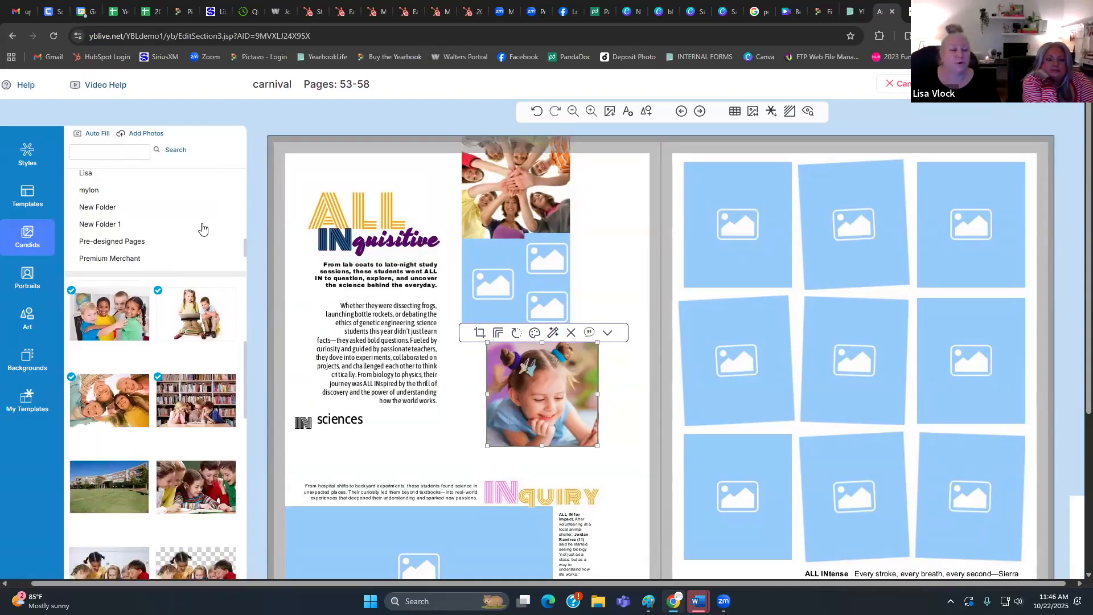
left_click(92, 133)
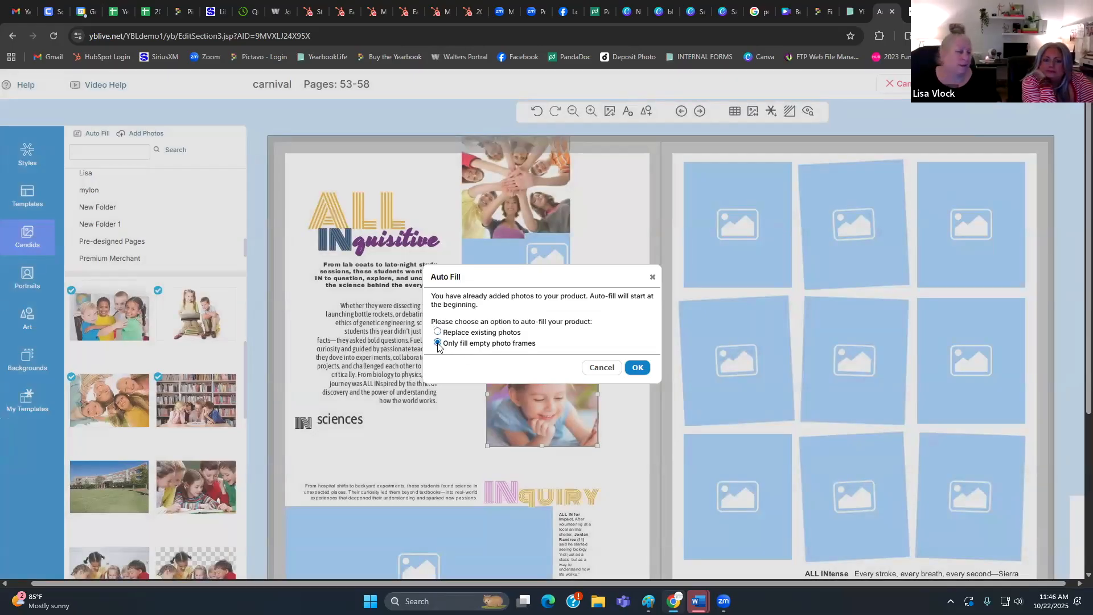
left_click(638, 368)
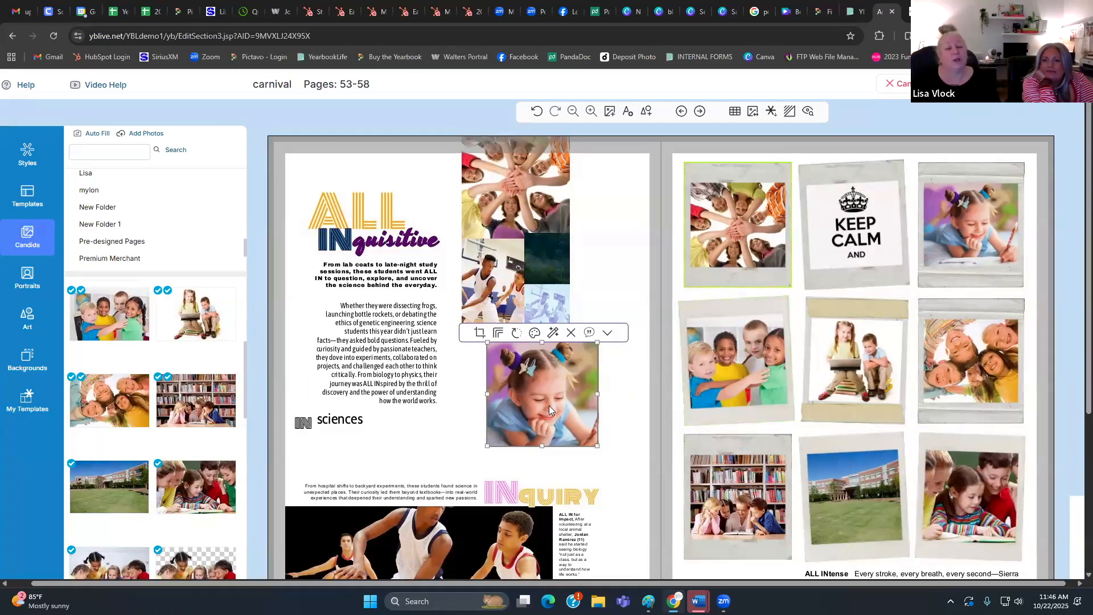
- Replace the first and third photos in the Polaroid grid's upper row with the school-bus students and the school building with flagpole
scroll(174, 393, "down", 5)
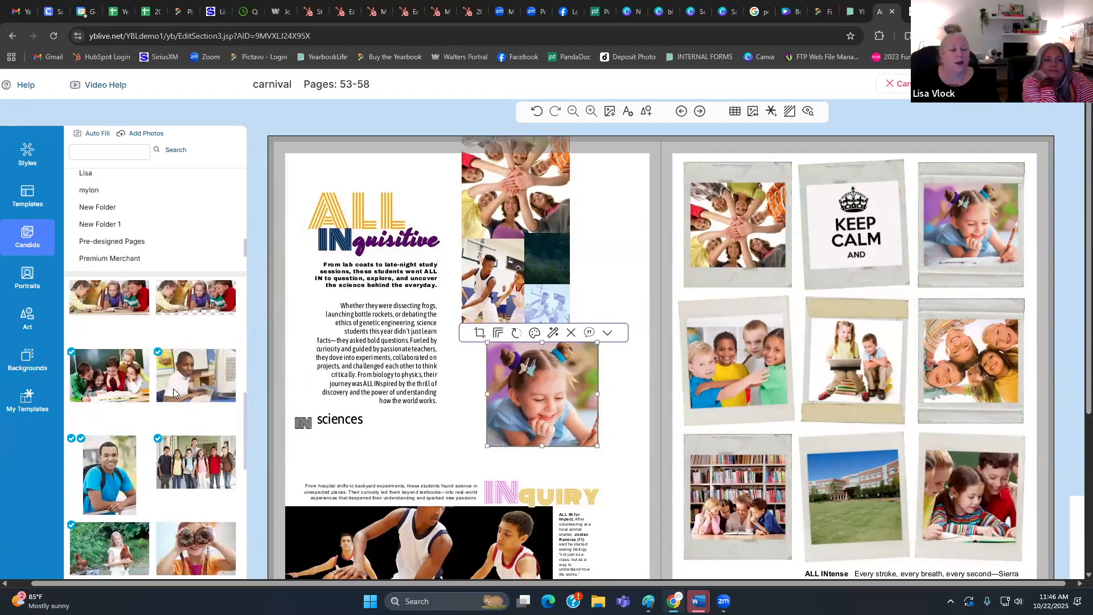
left_click_drag(136, 427, 753, 209)
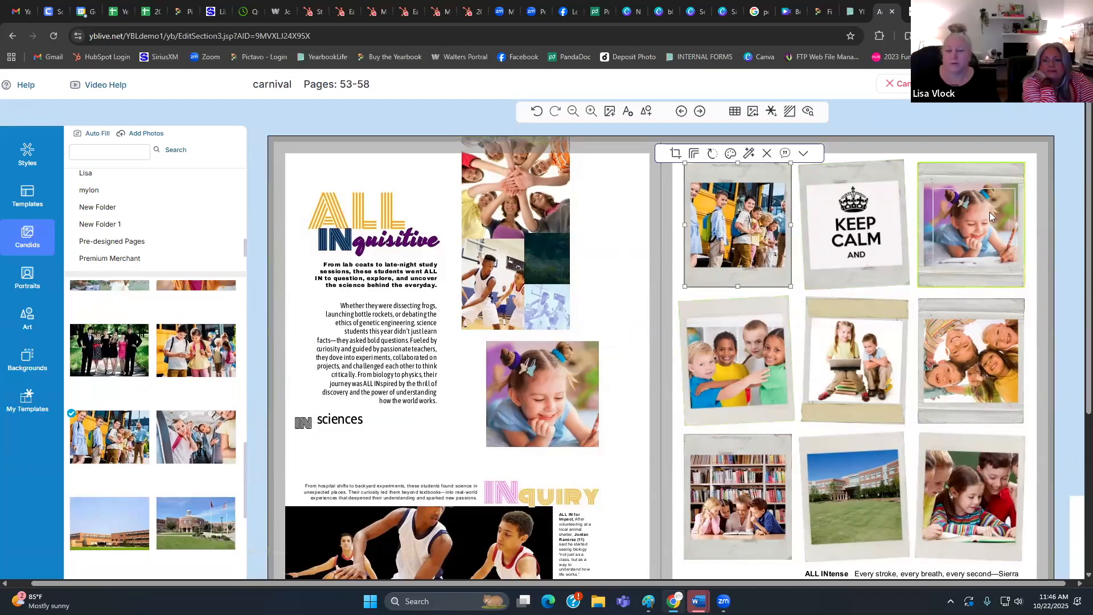
left_click_drag(989, 216, 990, 216)
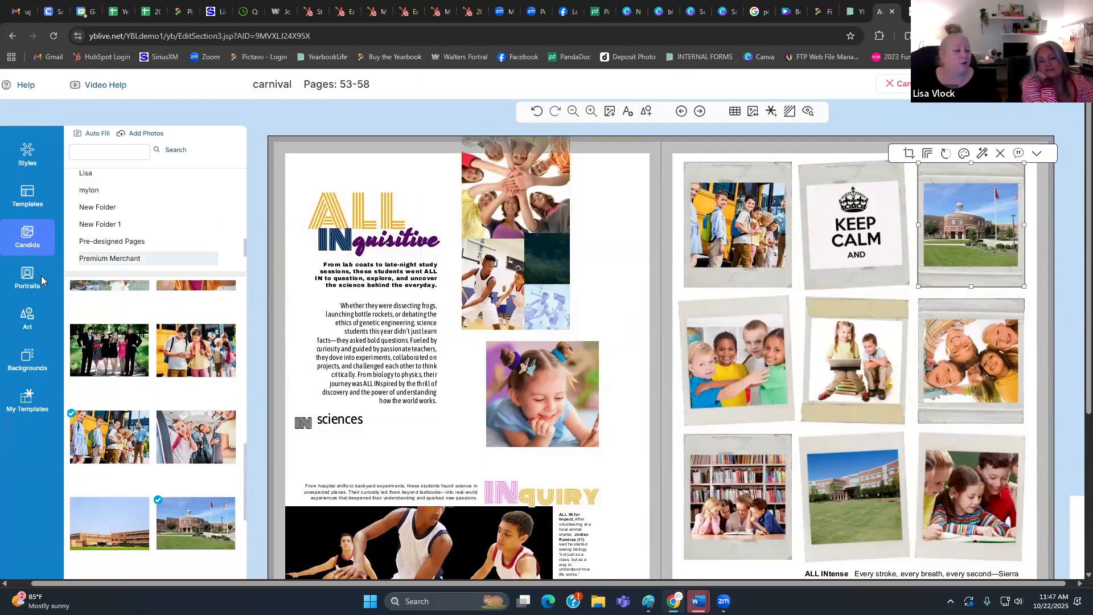
- Place a blue ribbon banner from the Bold Bright banner art over the lower text of the ALL INquisitive page and shrink it
left_click(30, 322)
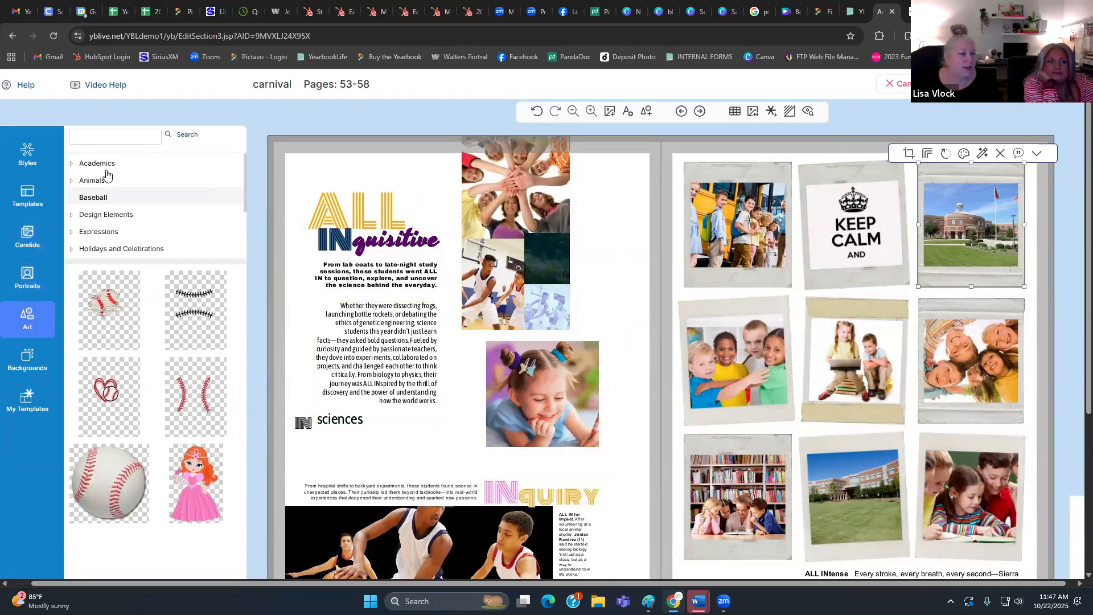
left_click(73, 215)
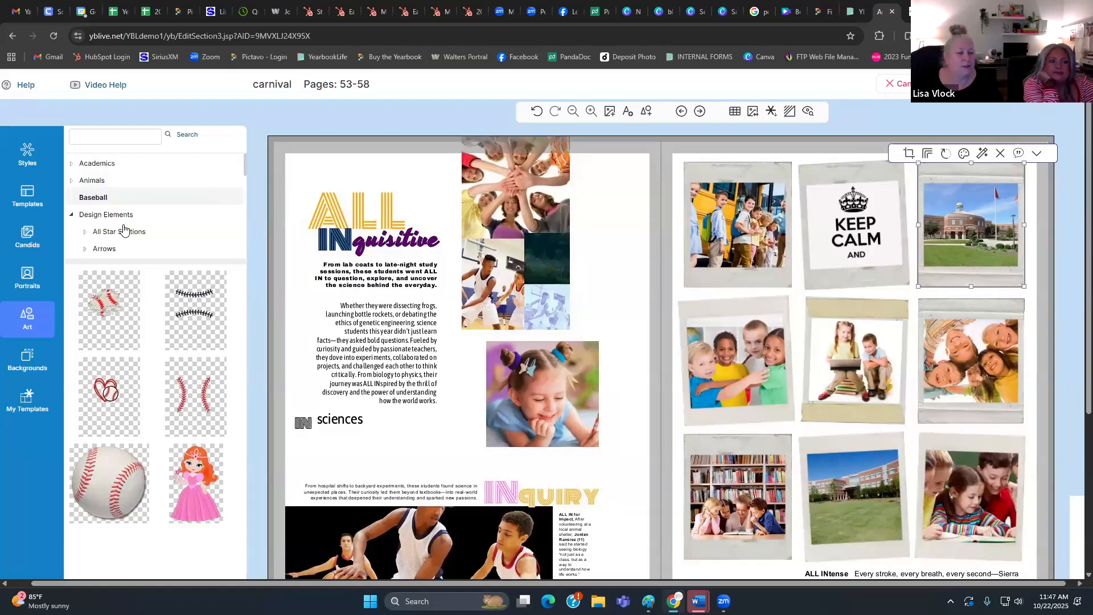
scroll(116, 227, "down", 2)
left_click(94, 170)
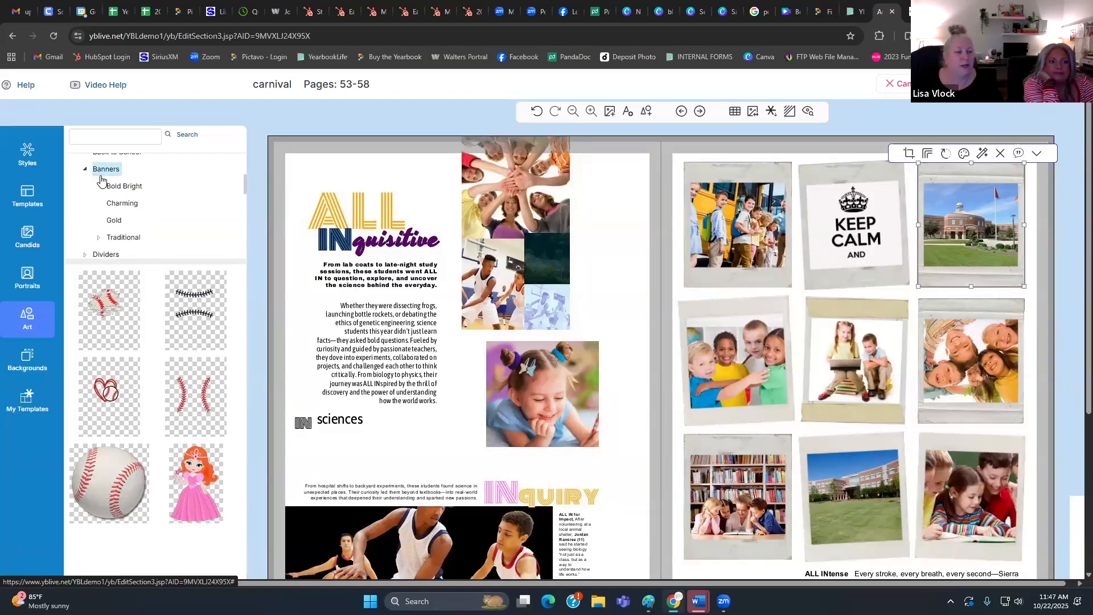
left_click(138, 192)
left_click_drag(225, 289, 446, 437)
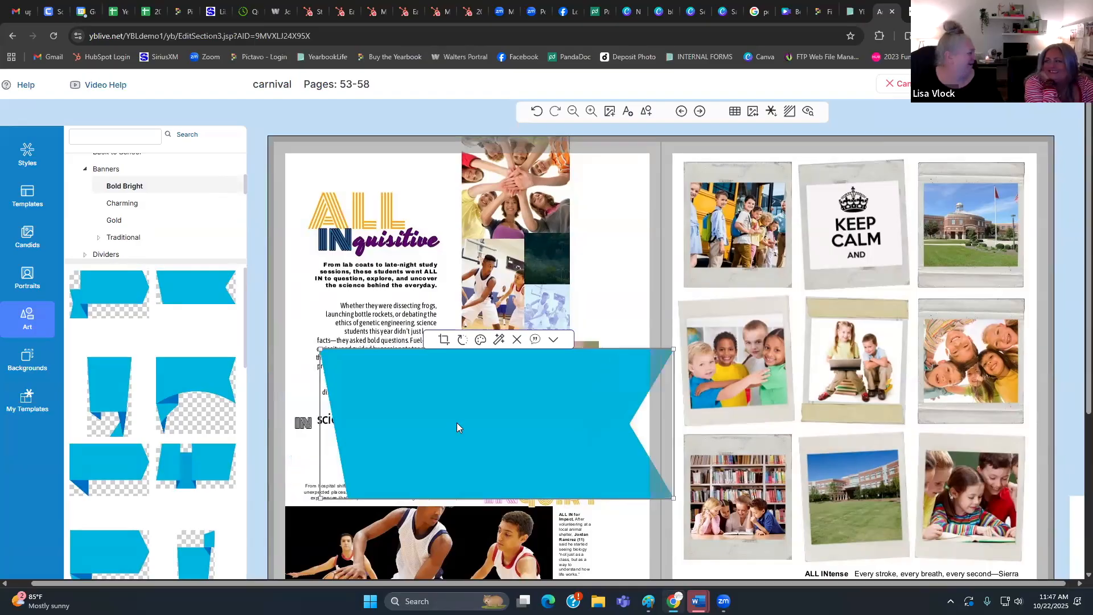
left_click_drag(676, 350, 589, 391)
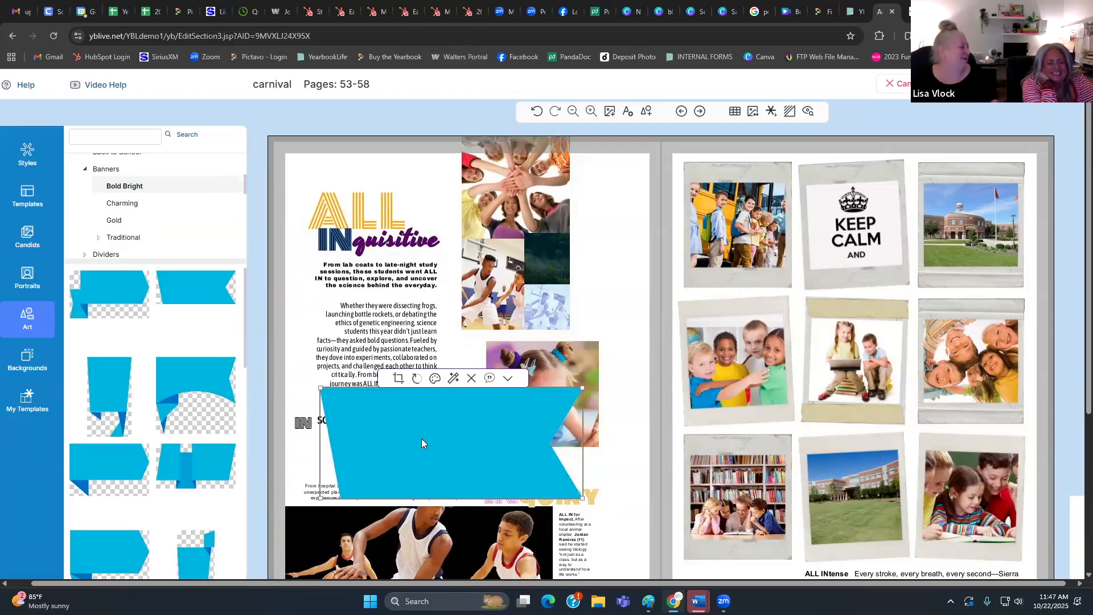
- Check the blue banner's color options and delete the banner from the page
left_click(436, 383)
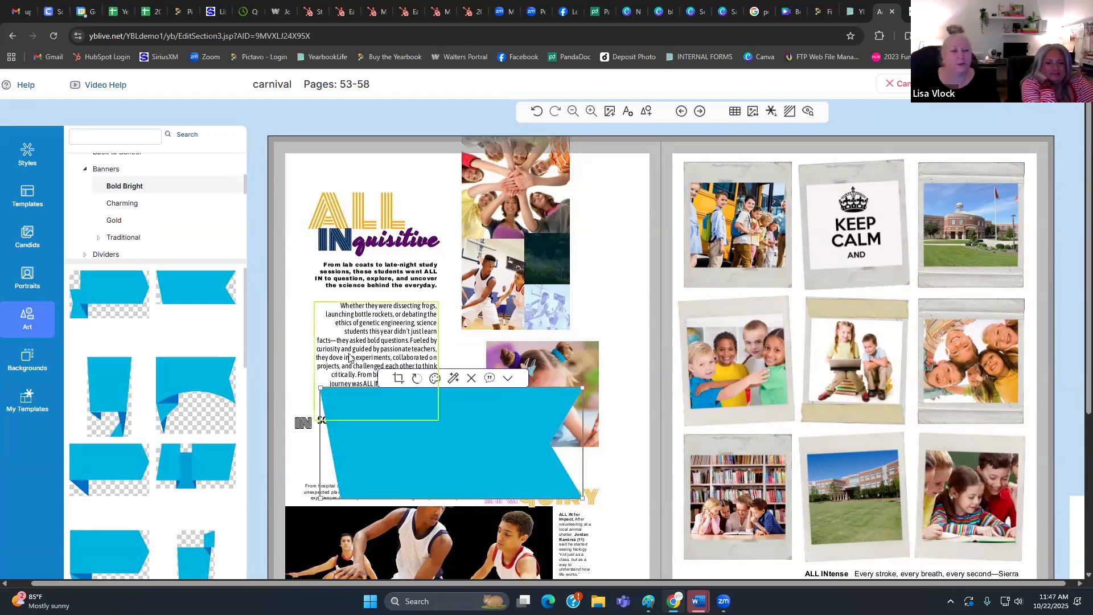
left_click(436, 380)
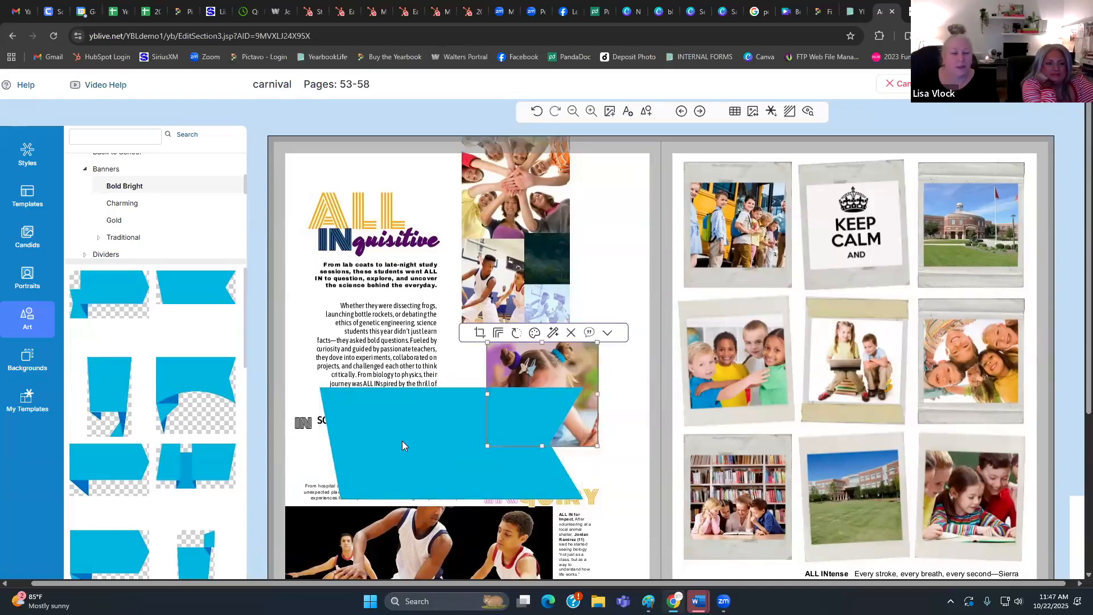
key("Delete")
scroll(154, 226, "down", 3)
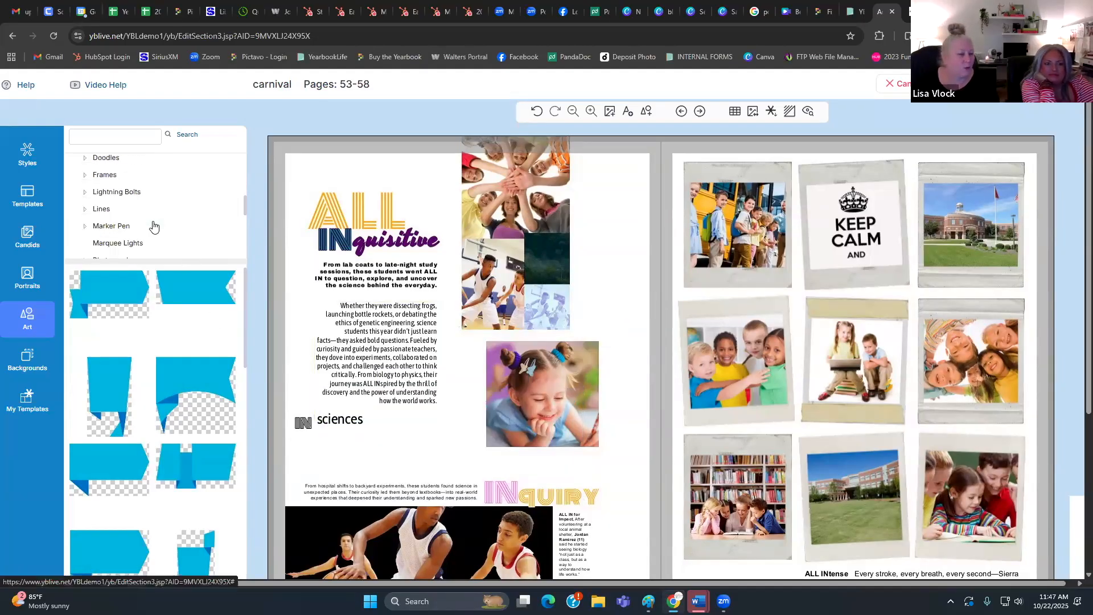
scroll(154, 227, "up", 5)
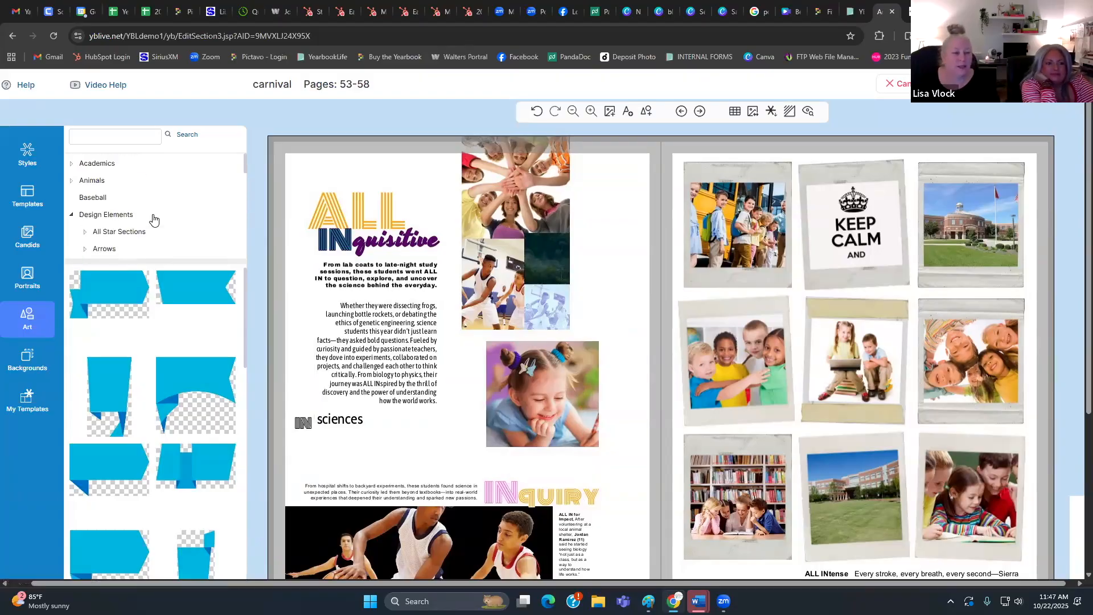
scroll(152, 219, "down", 8)
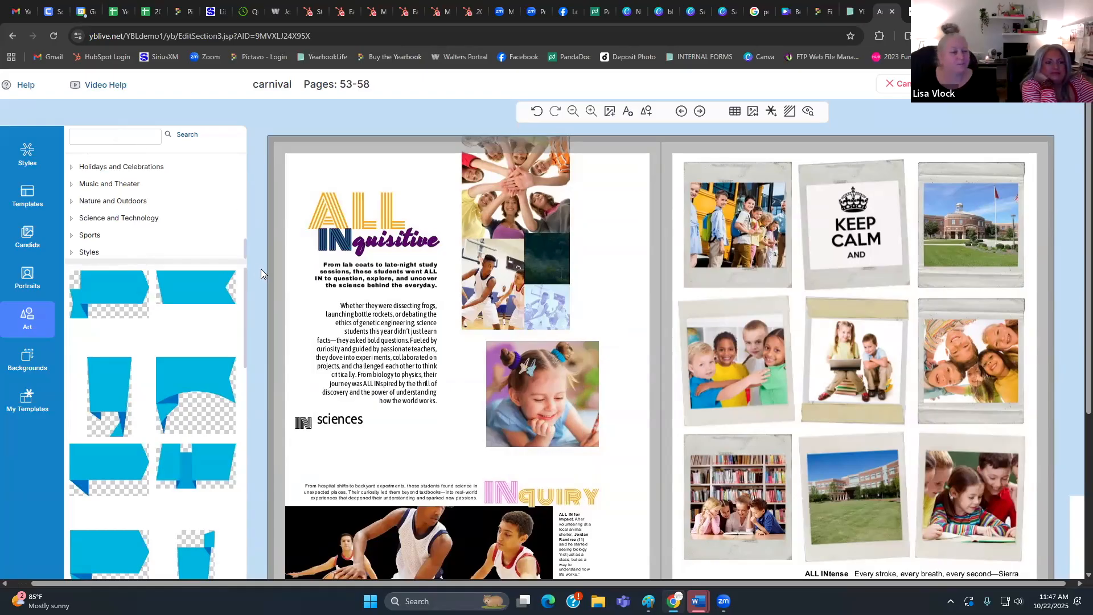
- Apply the yellow-to-teal Abstract Cubist background across the whole spread and the teal-to-orange Cubist one to the ALL INquisitive page alone
left_click(30, 364)
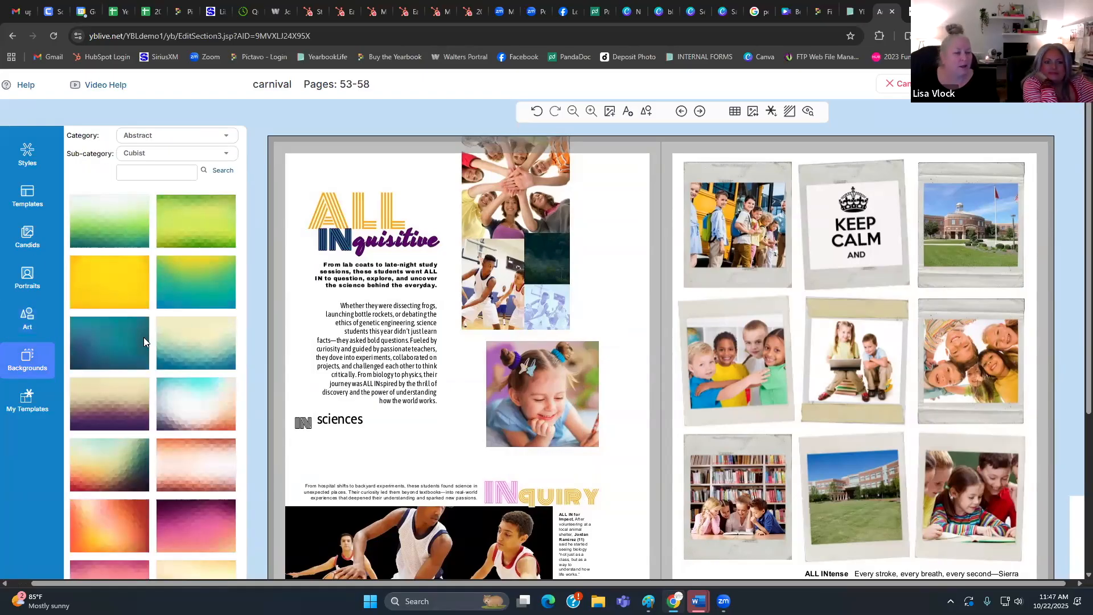
left_click(173, 155)
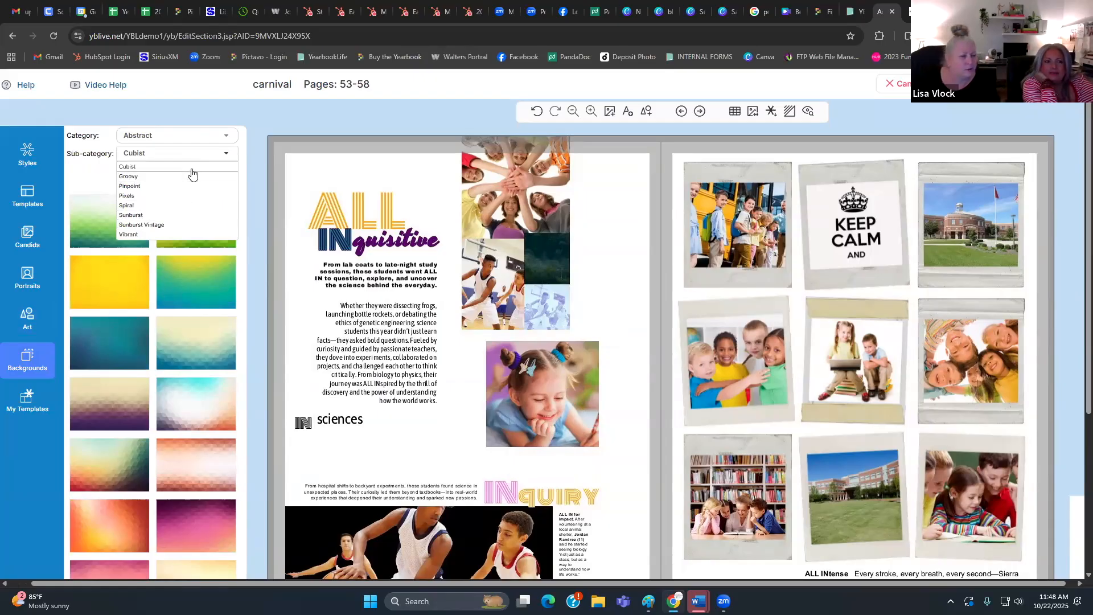
left_click_drag(188, 269, 648, 181)
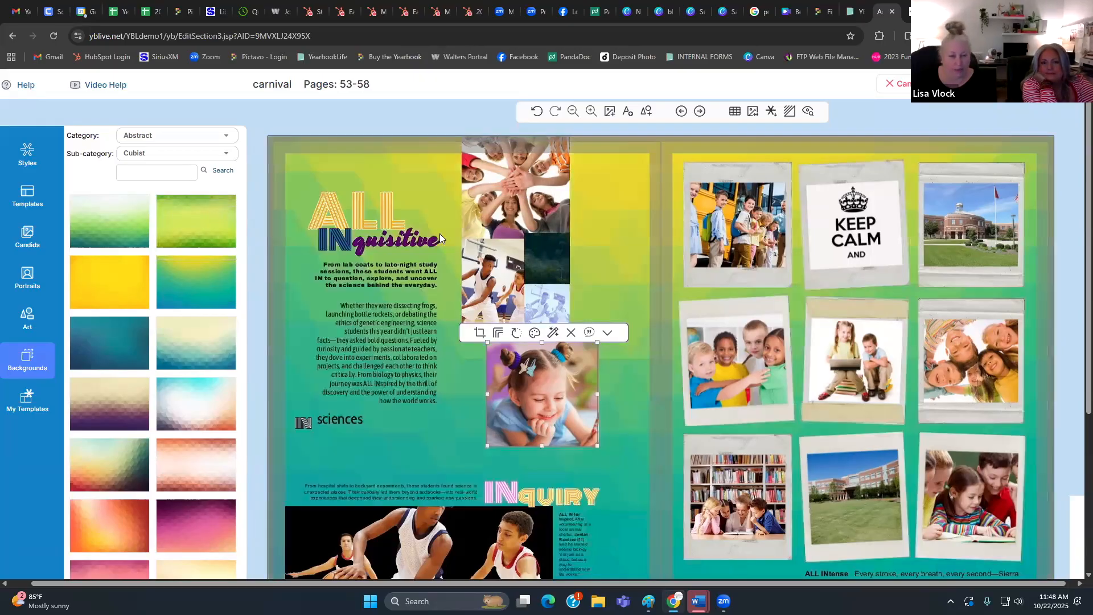
left_click_drag(100, 464, 296, 322)
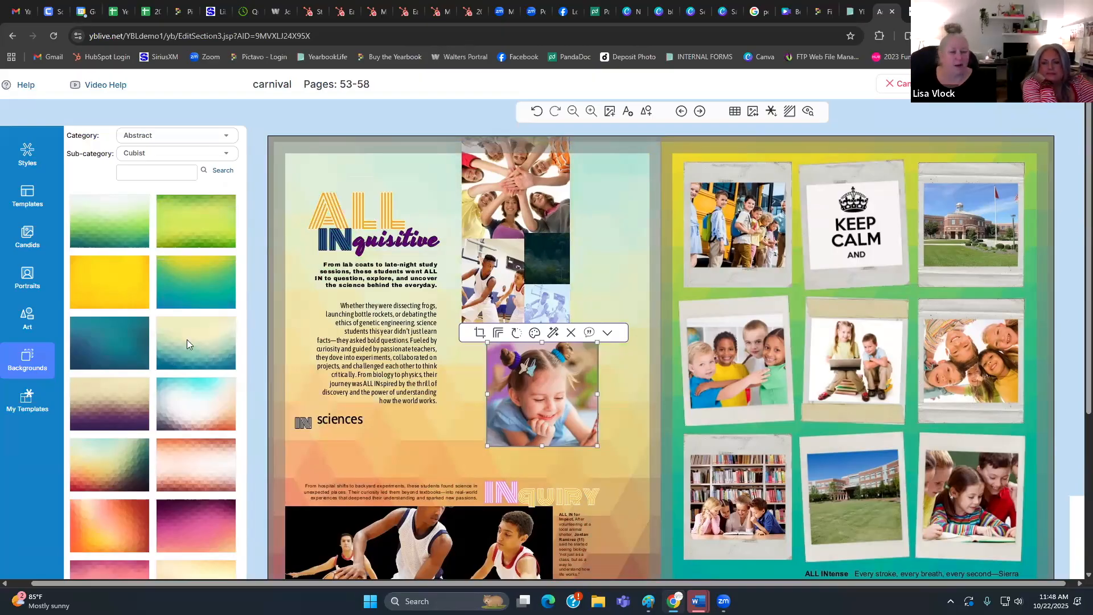
left_click(608, 193)
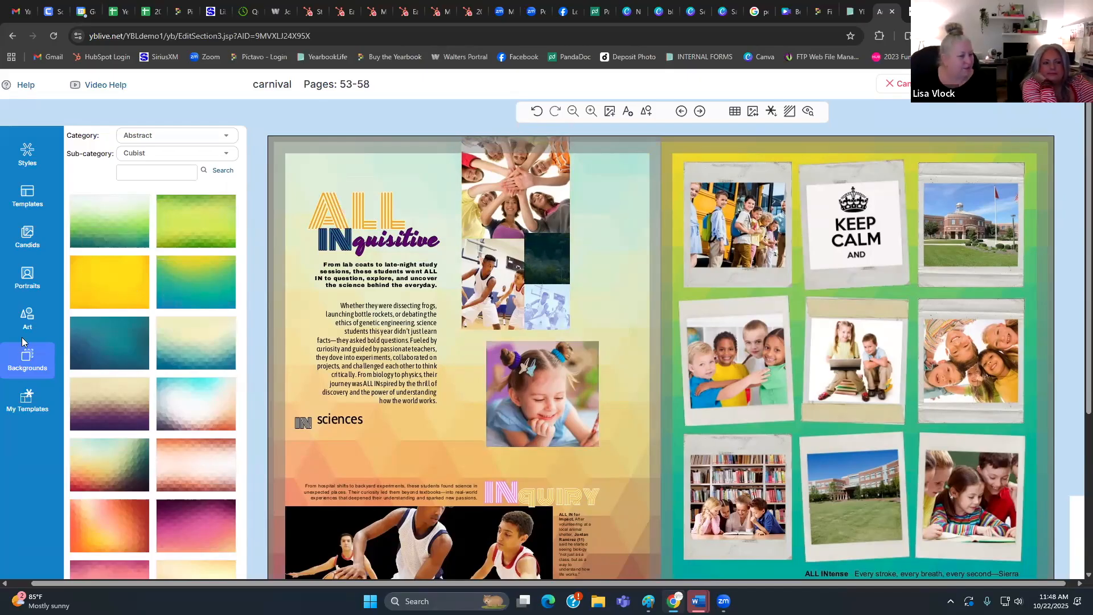
- Check the options for publishing the spread as a template and browse the saved templates in the Basic category
left_click(28, 406)
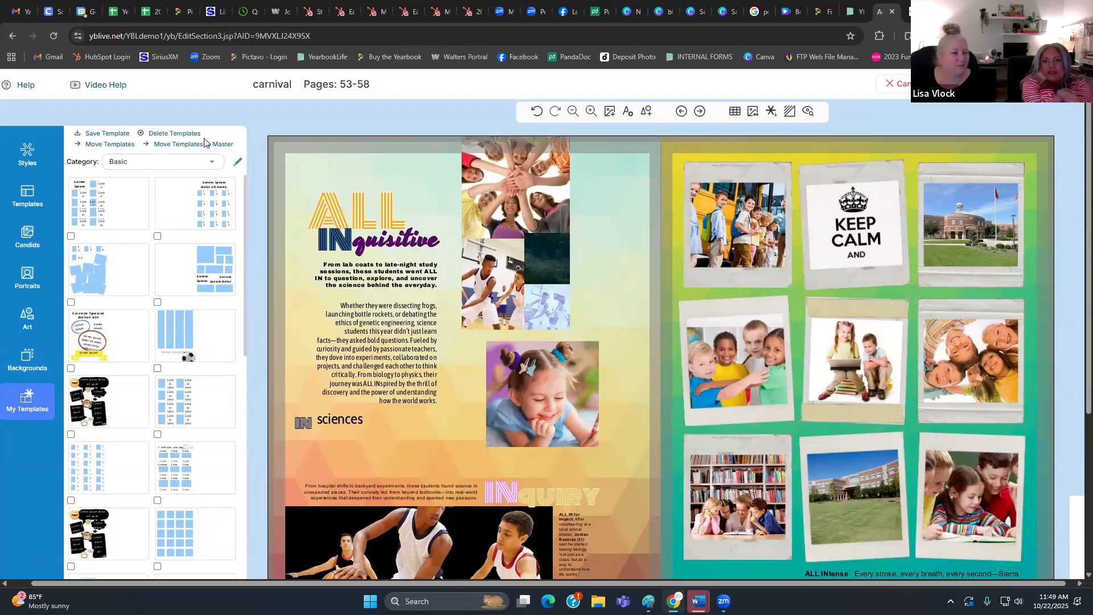
left_click(772, 112)
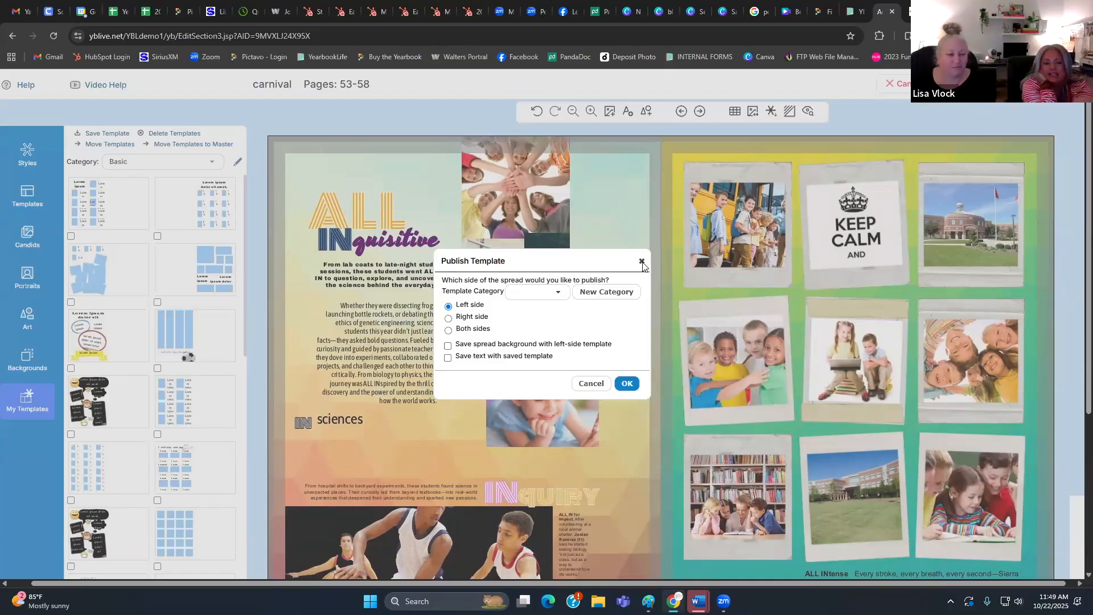
key("Escape")
scroll(175, 343, "down", 10)
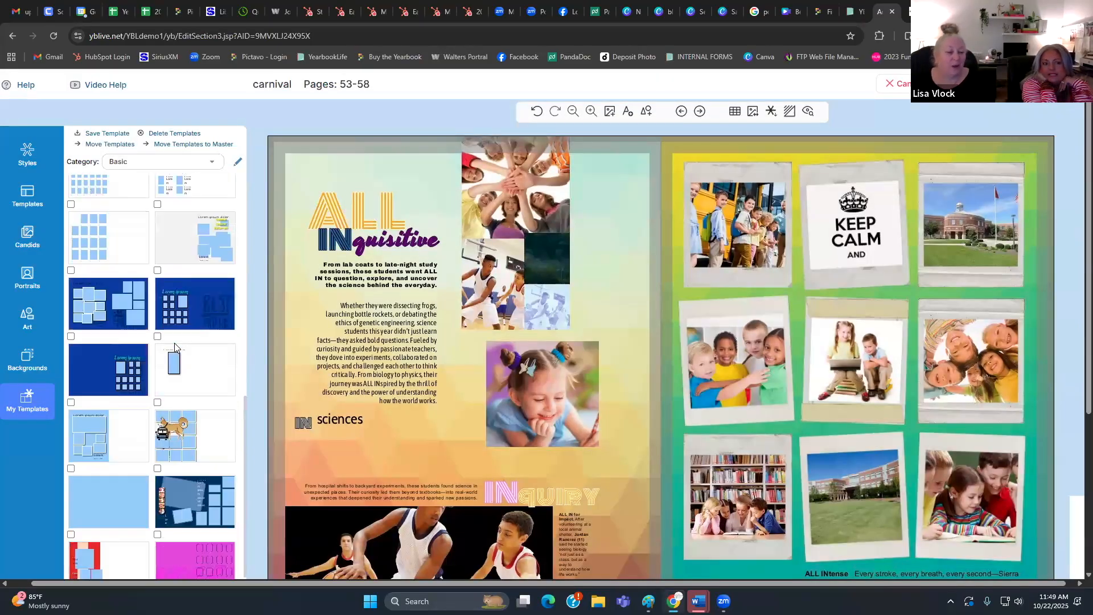
scroll(175, 343, "up", 6)
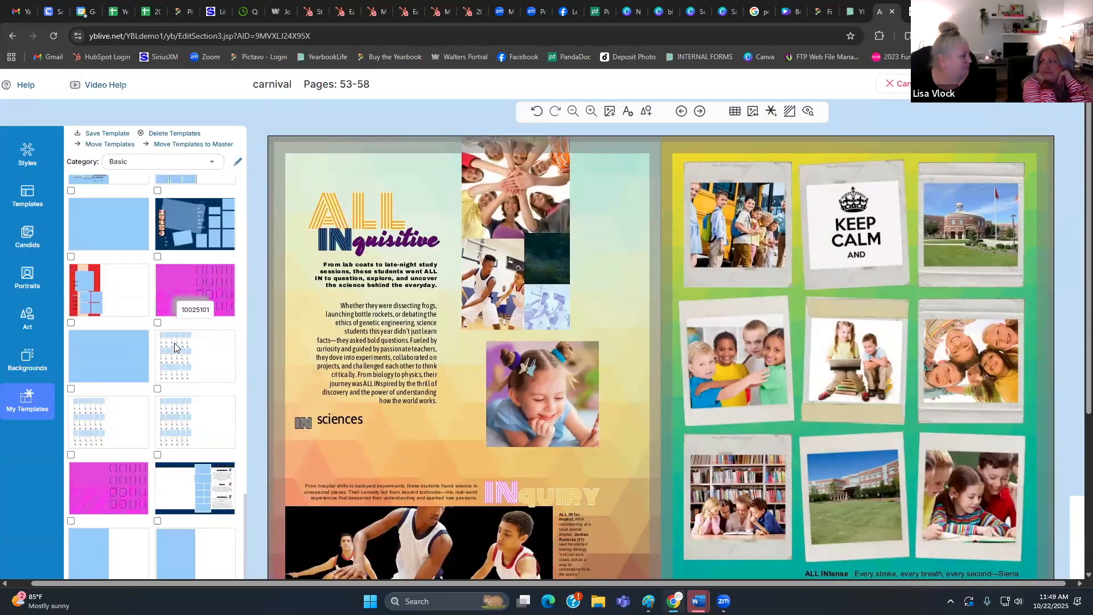
scroll(174, 343, "up", 5)
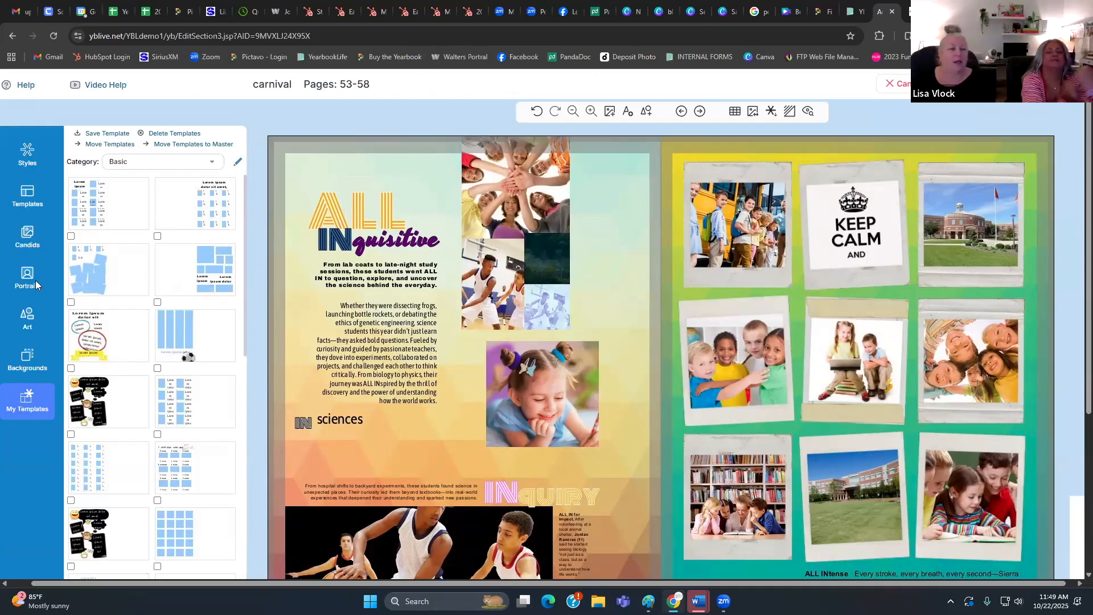
- Remove the two basketball photos and the dark square from the ALL INquisitive page and move the joined-hands group photo beside the title
left_click(516, 190)
left_click_drag(490, 197, 486, 200)
left_click(528, 306)
left_click(512, 365)
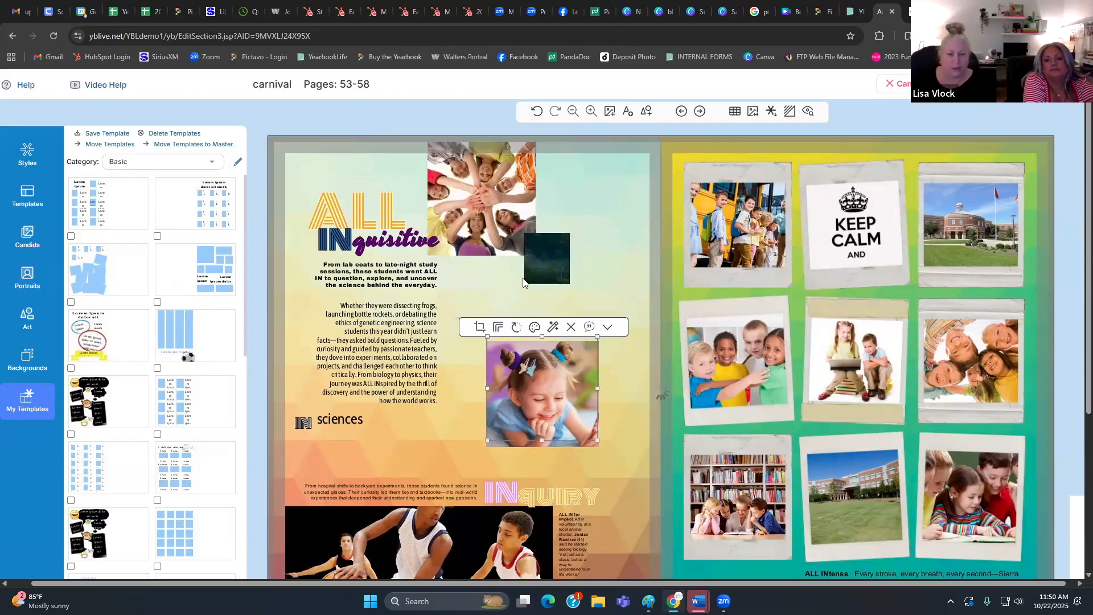
left_click(547, 273)
left_click(575, 224)
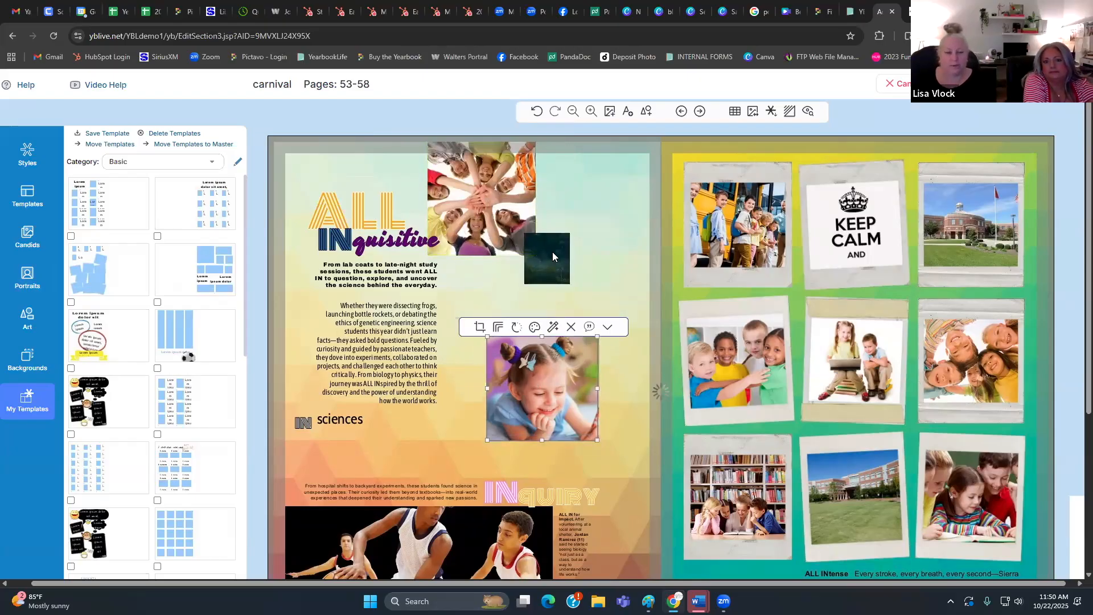
left_click(515, 229)
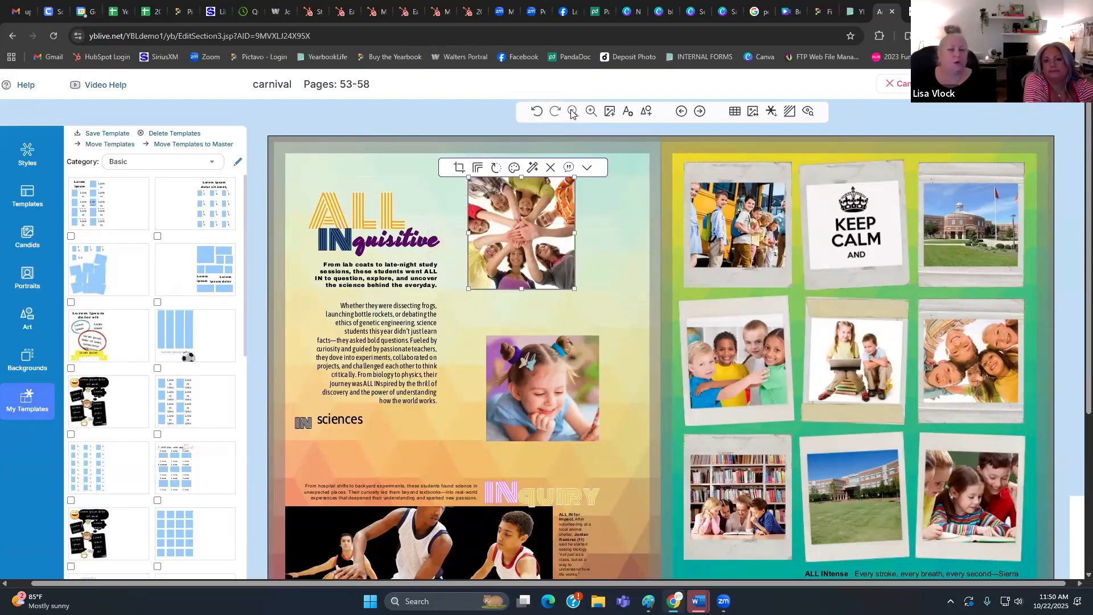
left_click(631, 172)
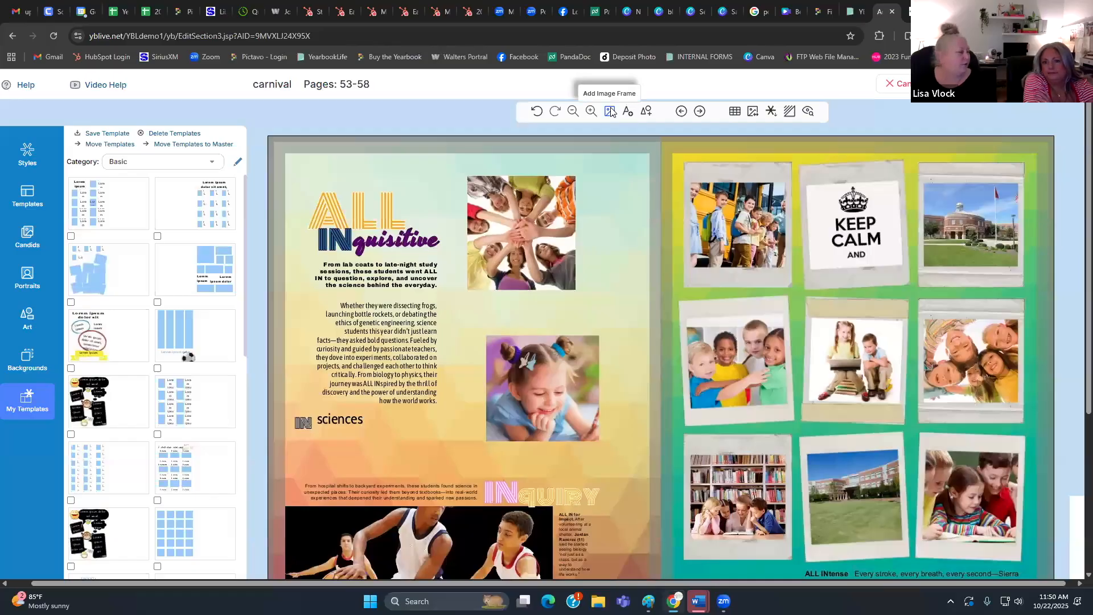
left_click(610, 111)
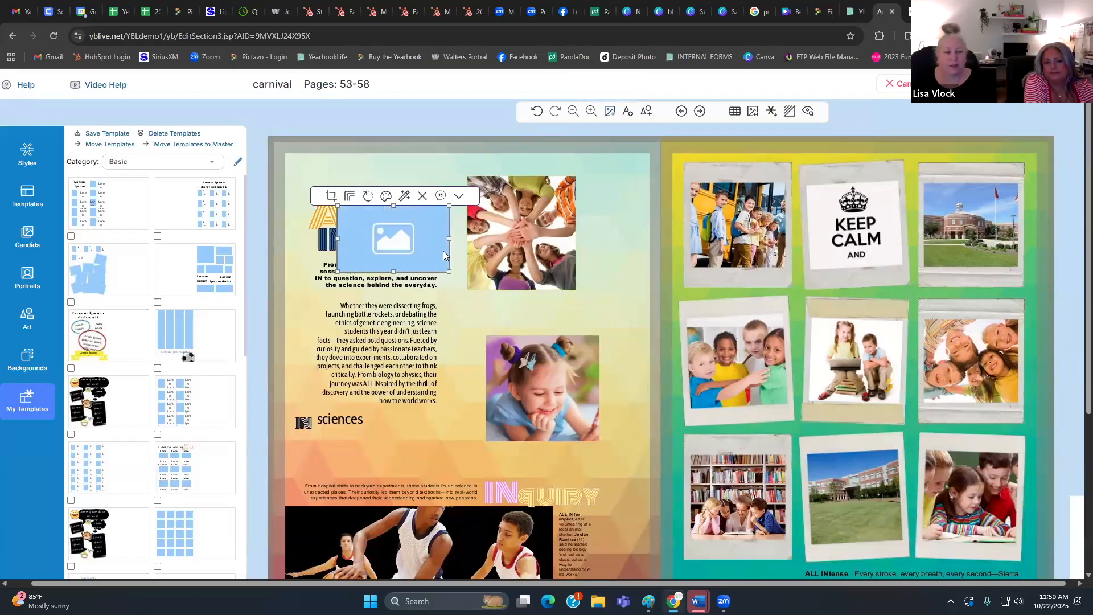
left_click_drag(450, 271, 490, 380)
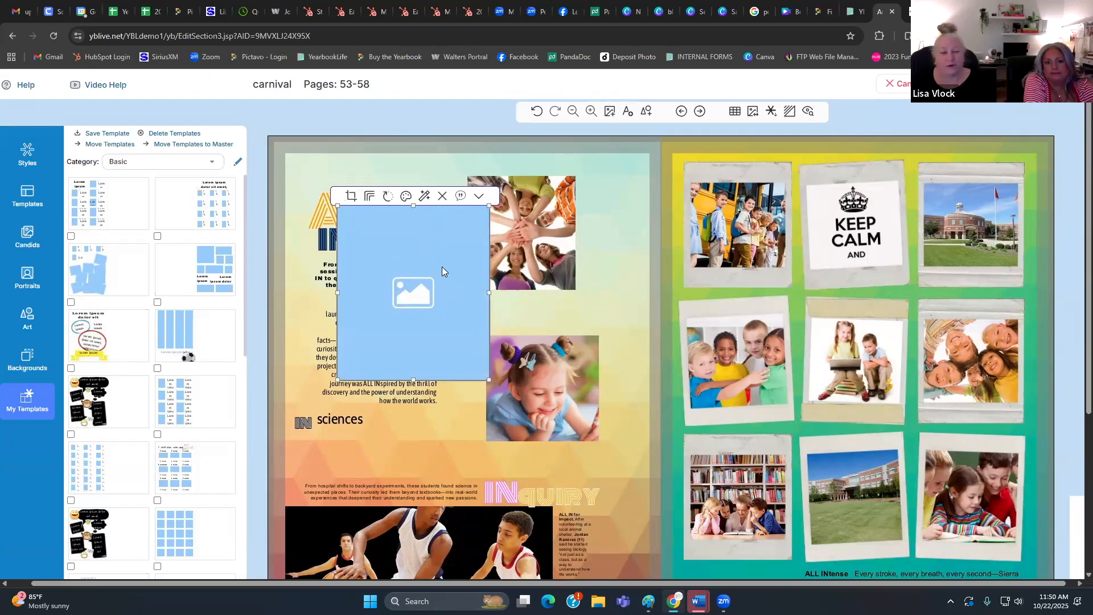
key("Delete")
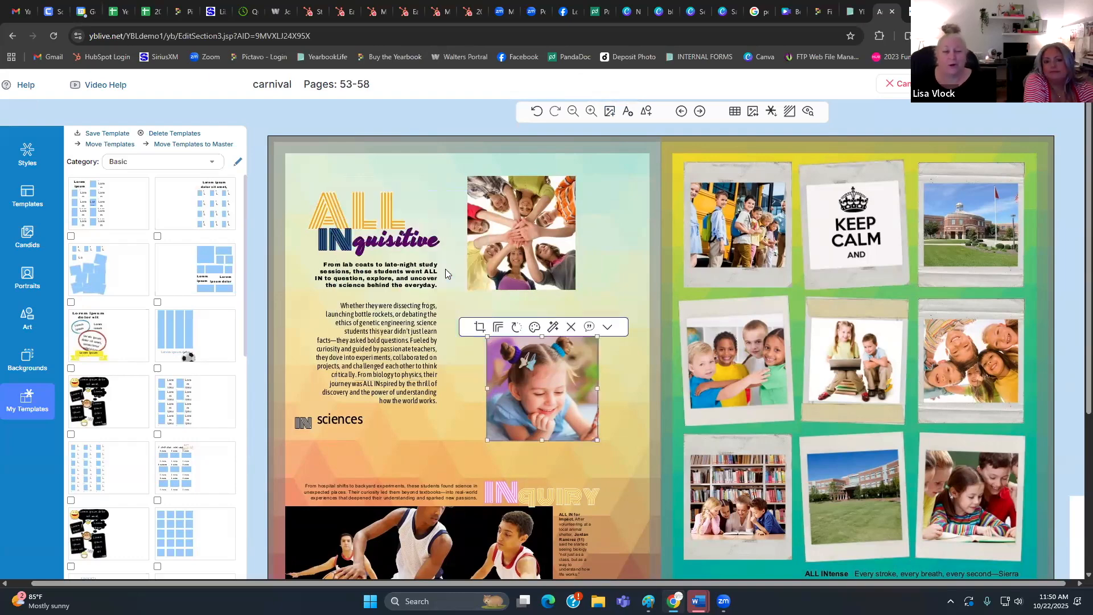
- Enlarge the photo of the girl writing and reposition it beneath the joined-hands group photo
left_click(572, 359)
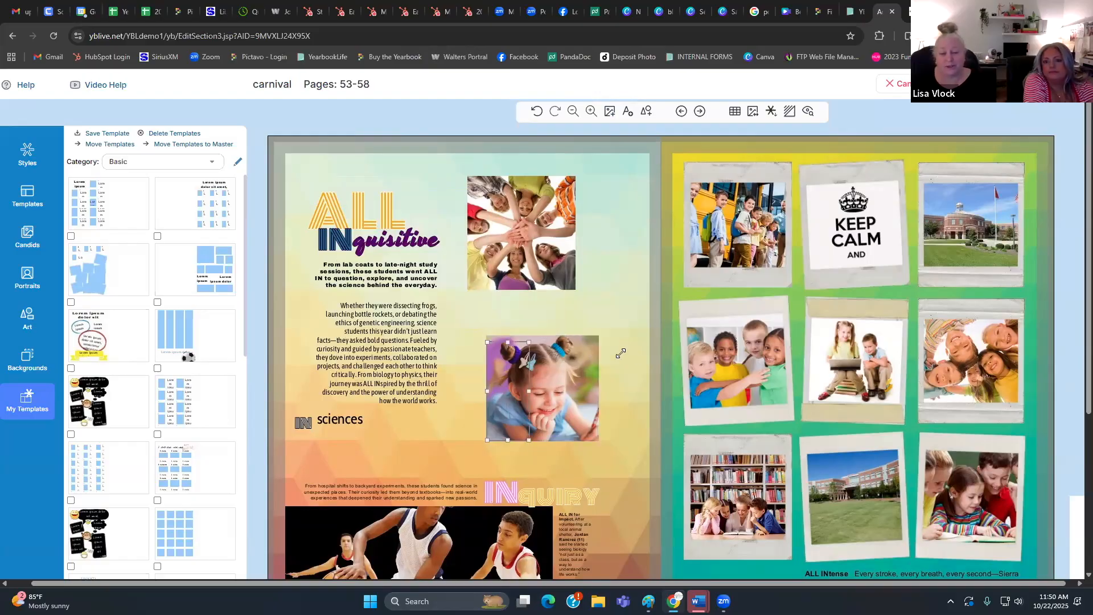
left_click_drag(642, 300, 648, 334)
left_click_drag(607, 363, 585, 346)
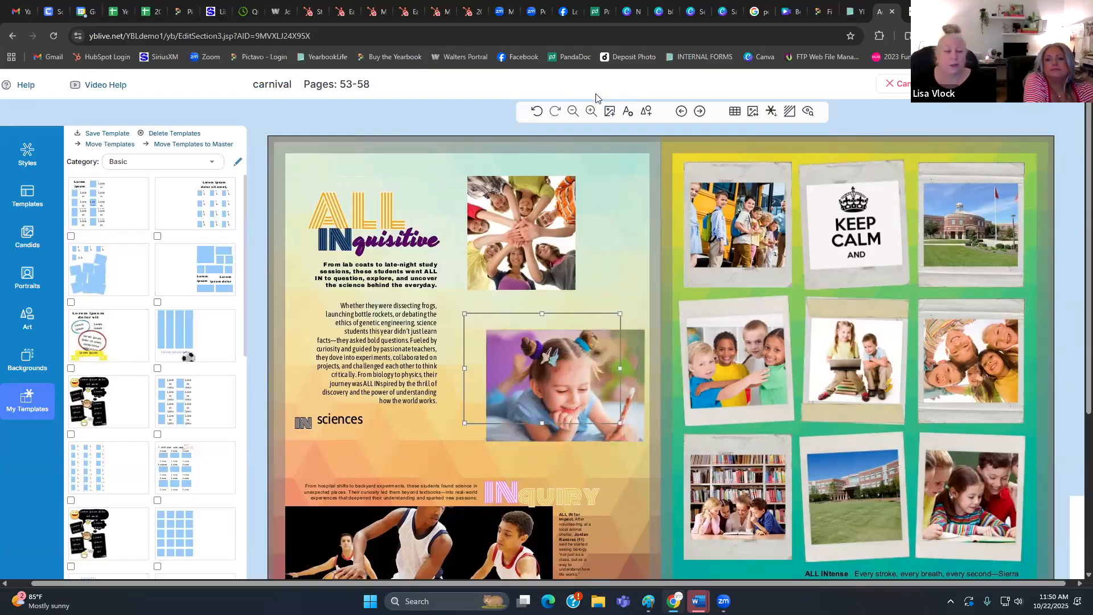
- Add a text box beside the sciences heading on the ALL INquisitive page and define a custom point size of 100 for its text
left_click(628, 112)
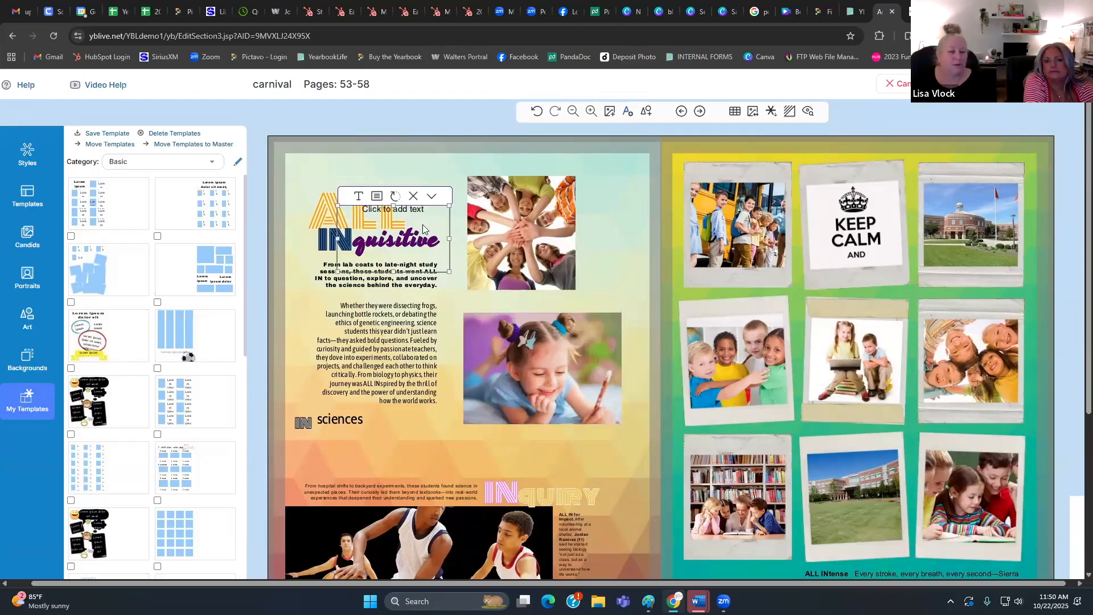
left_click_drag(406, 213, 434, 425)
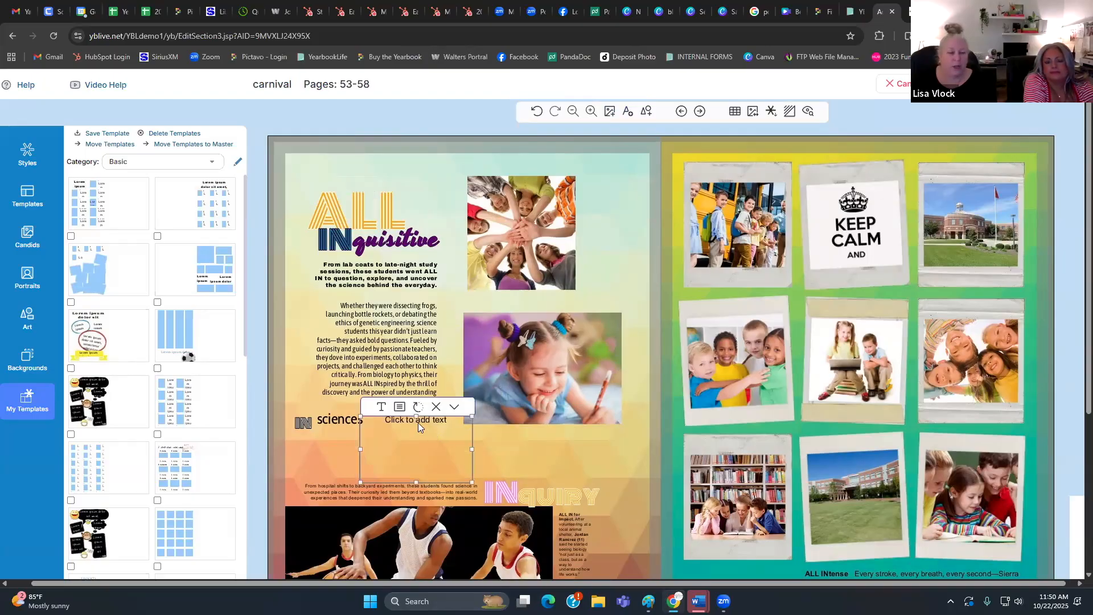
left_click(379, 409)
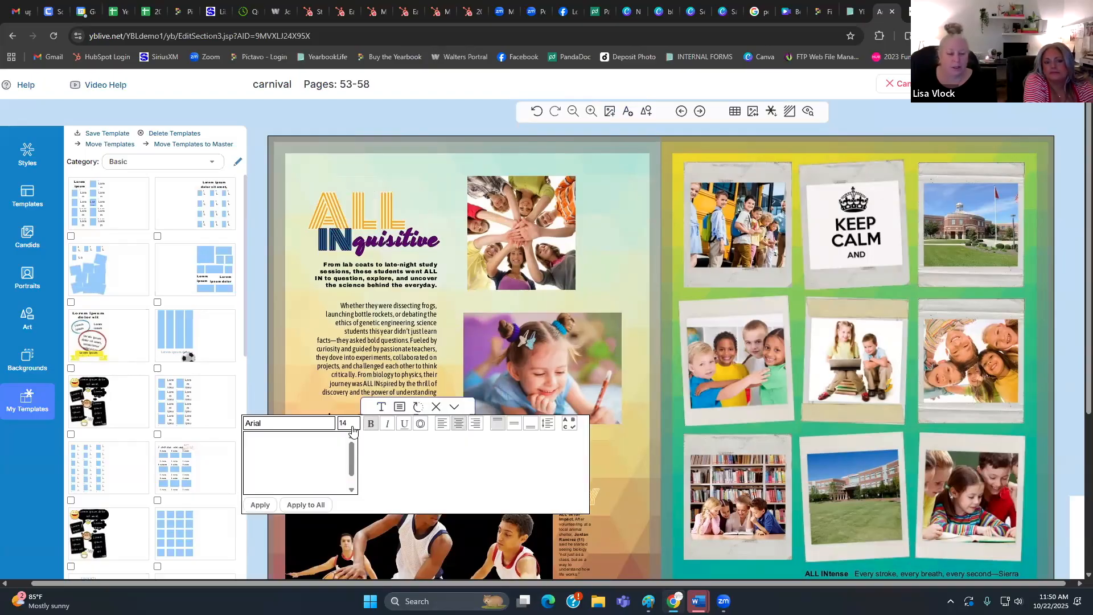
left_click(352, 425)
scroll(344, 490, "down", 2)
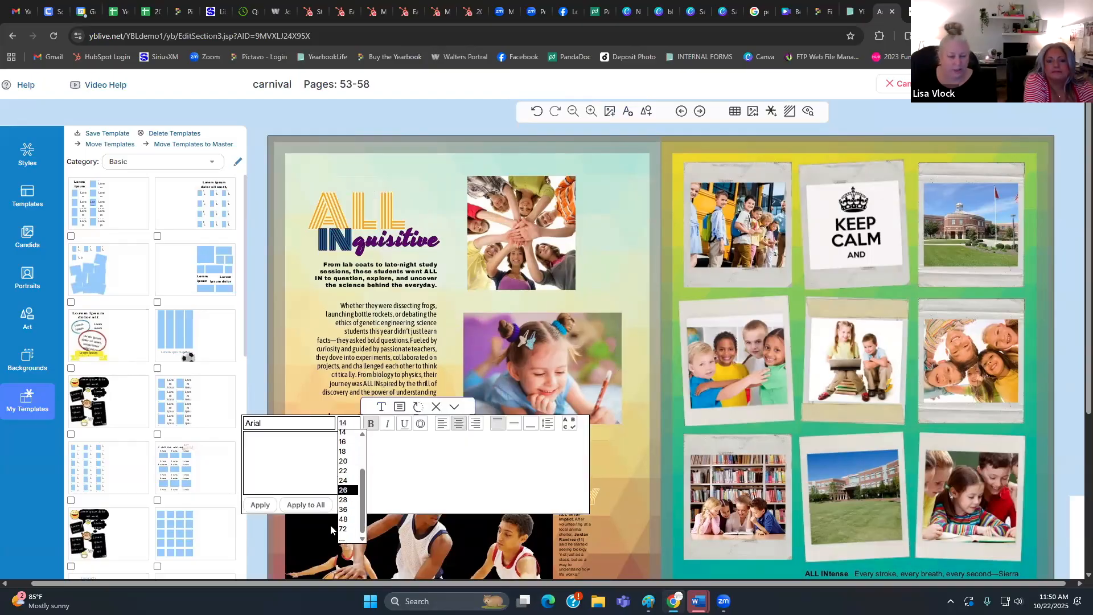
left_click(344, 540)
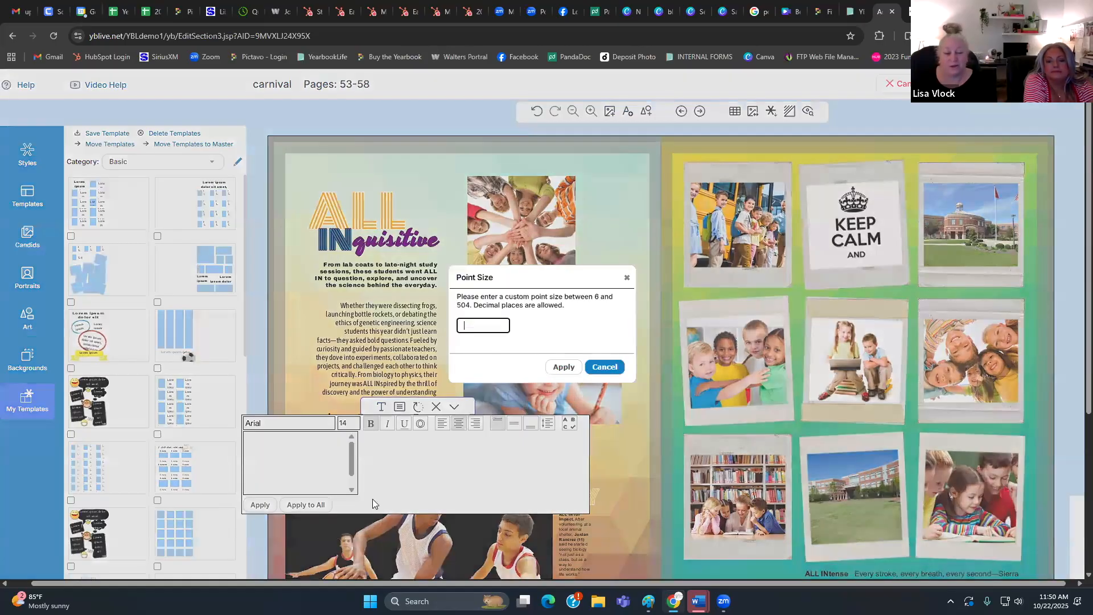
left_click(487, 326)
type("100")
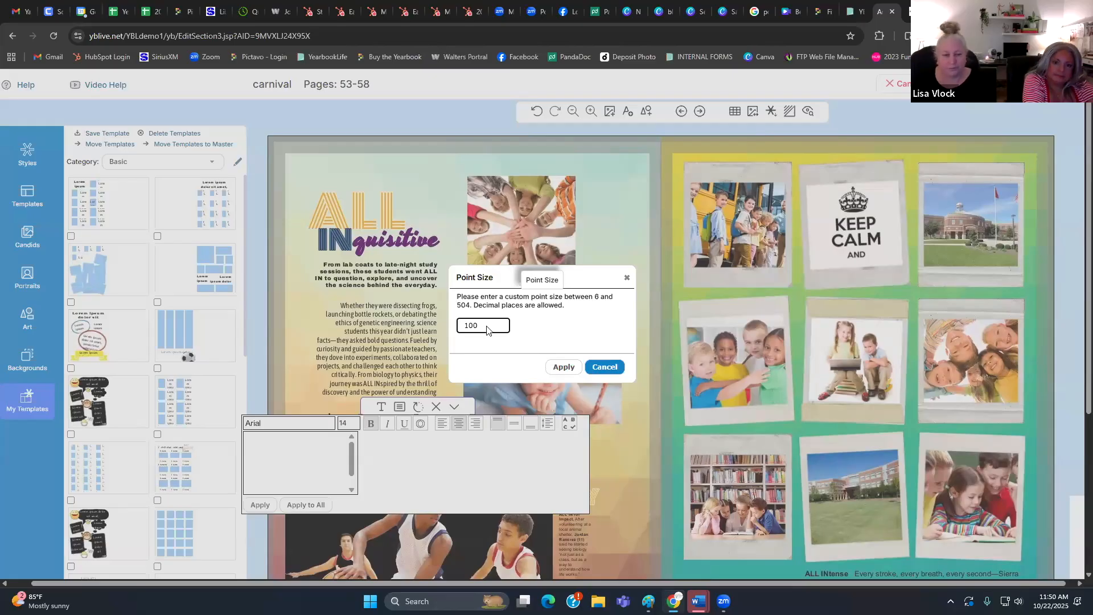
left_click(564, 367)
- Enter SCHOOL in the new text box, format it as 100-point Black Han Sans and apply it to the page
left_click(320, 459)
type("SCHOOL")
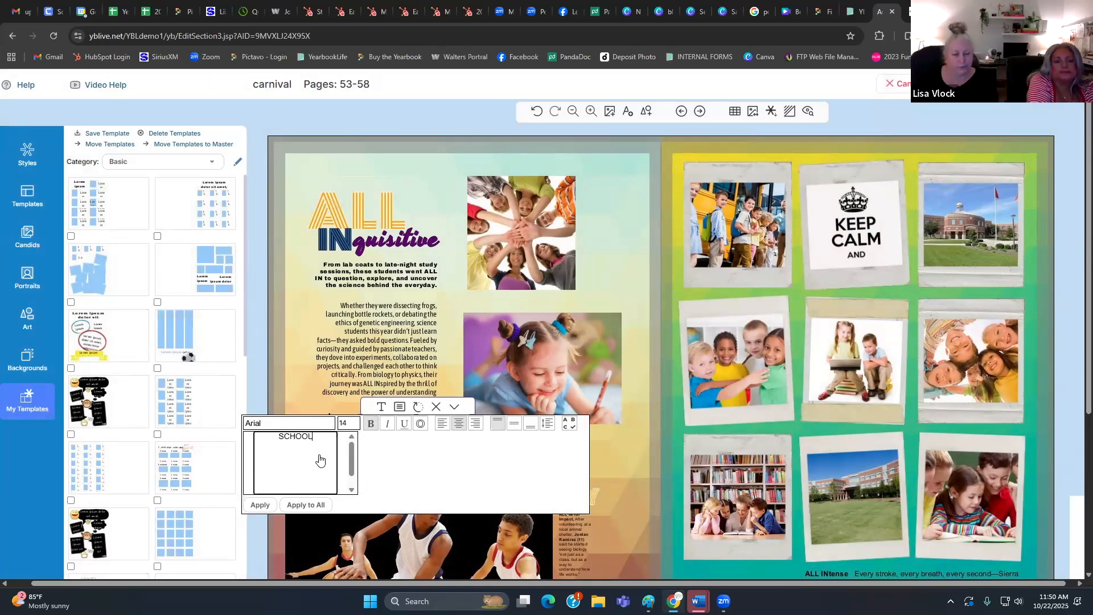
left_click(349, 428)
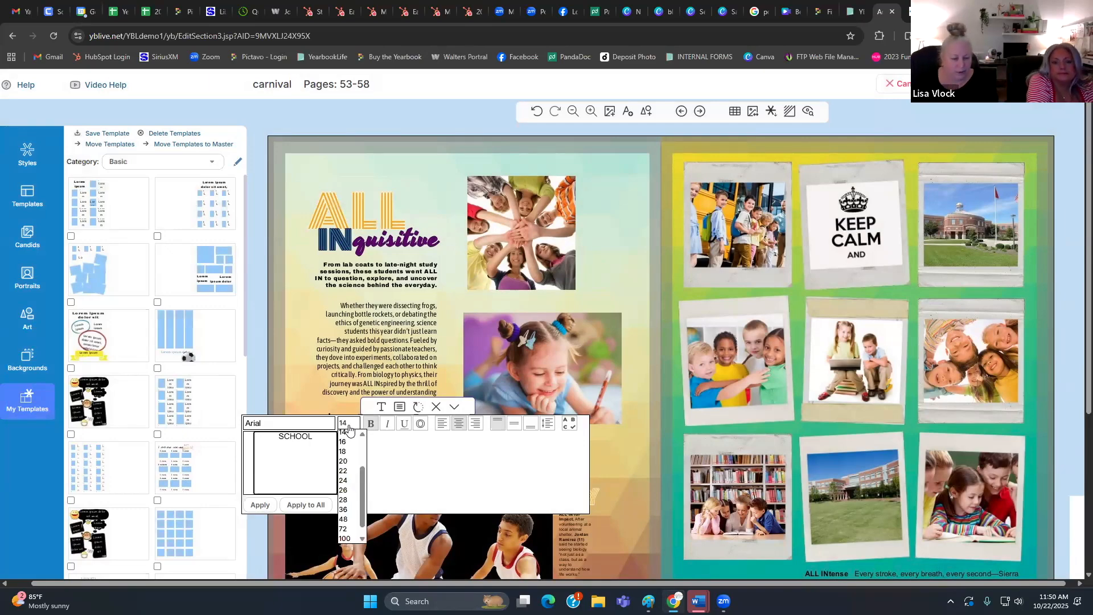
left_click(353, 539)
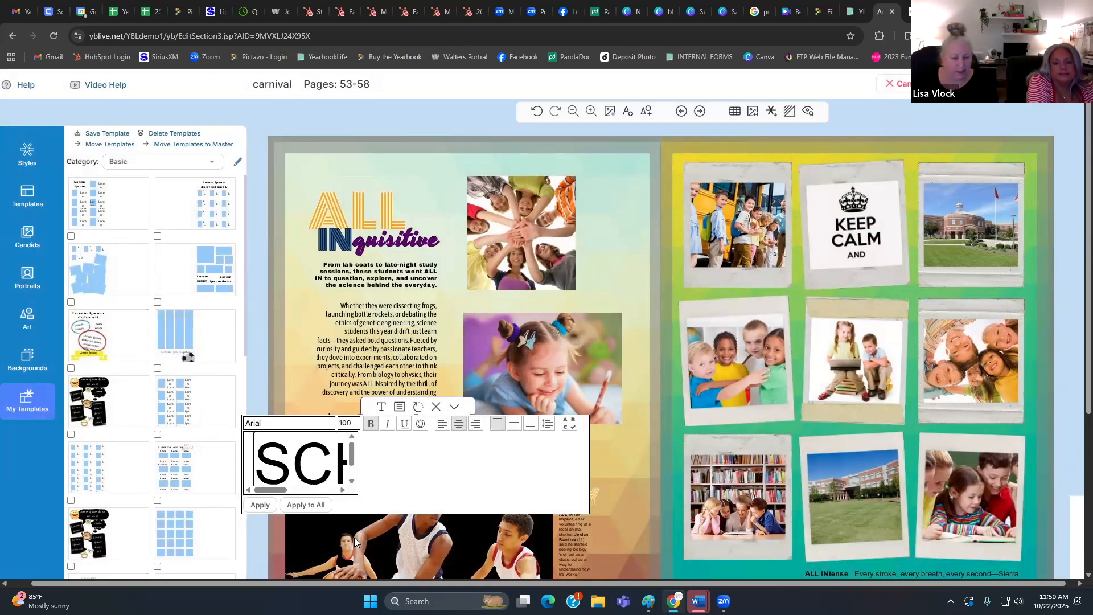
left_click(302, 423)
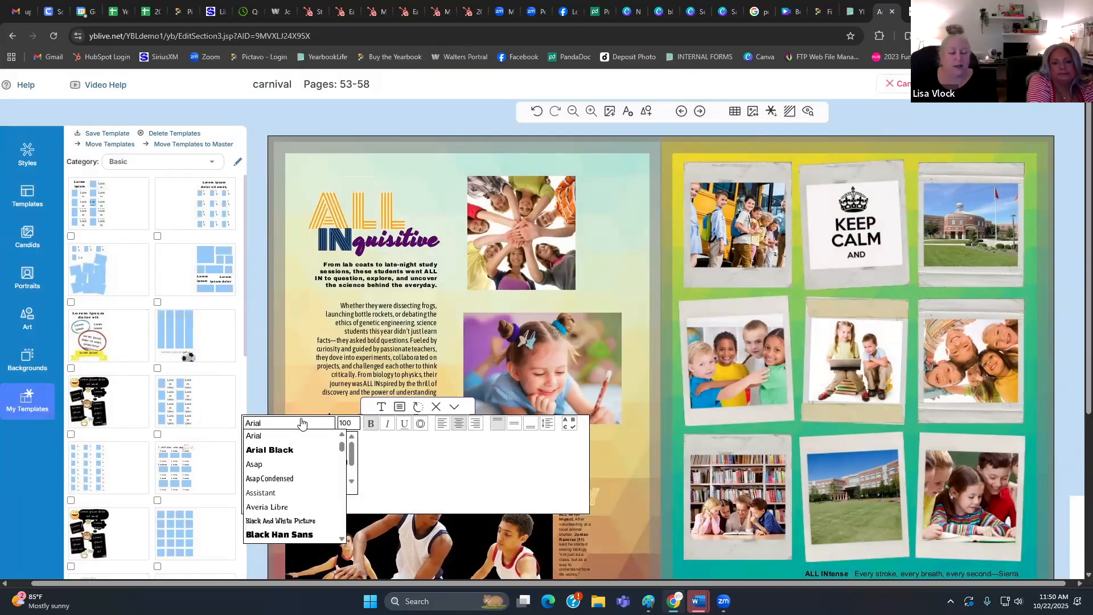
left_click(286, 536)
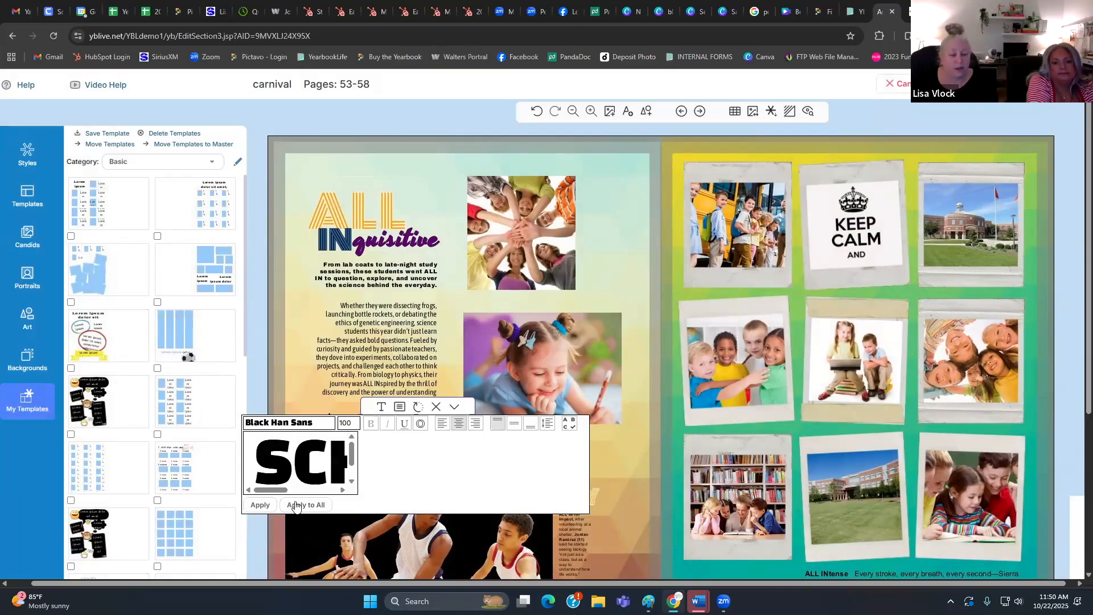
left_click(260, 505)
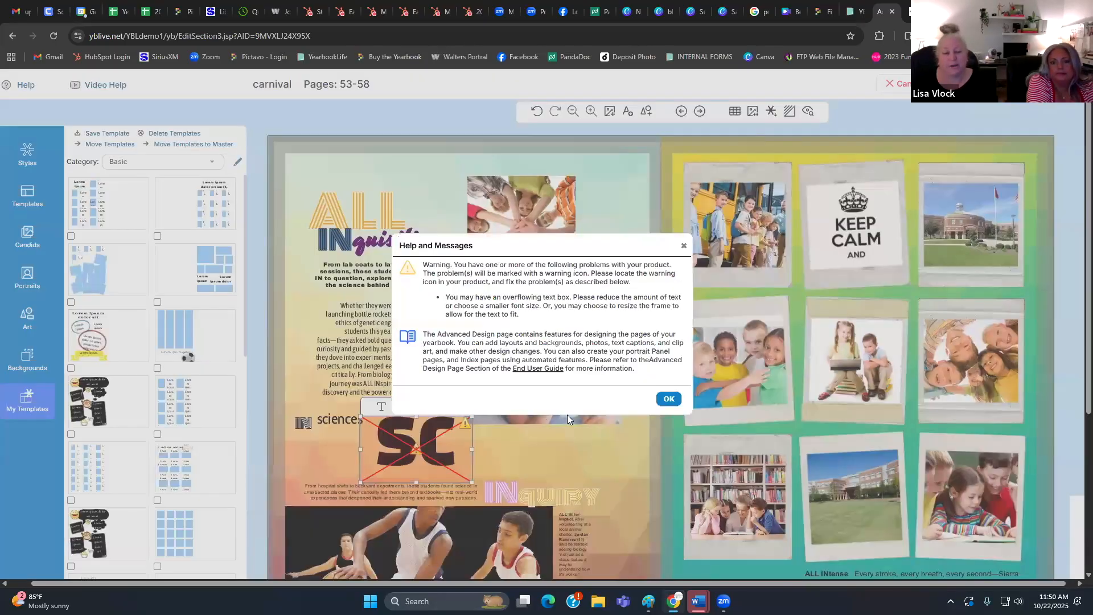
left_click(669, 400)
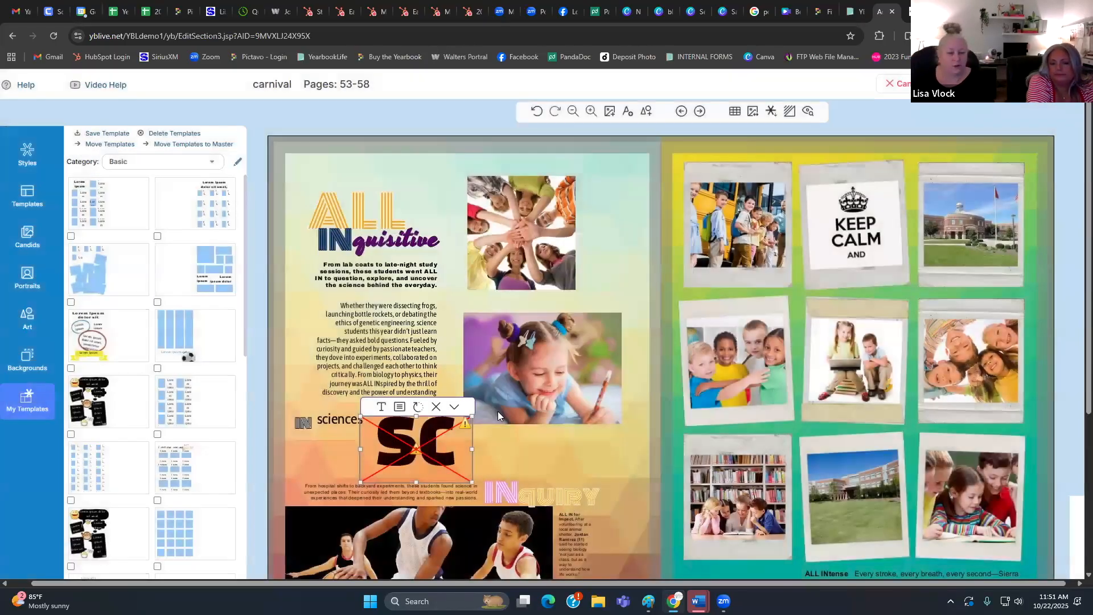
- Make room for the SCHOOL text by moving the girl's photo and body paragraph up and removing the IN sciences heading
left_click(540, 388)
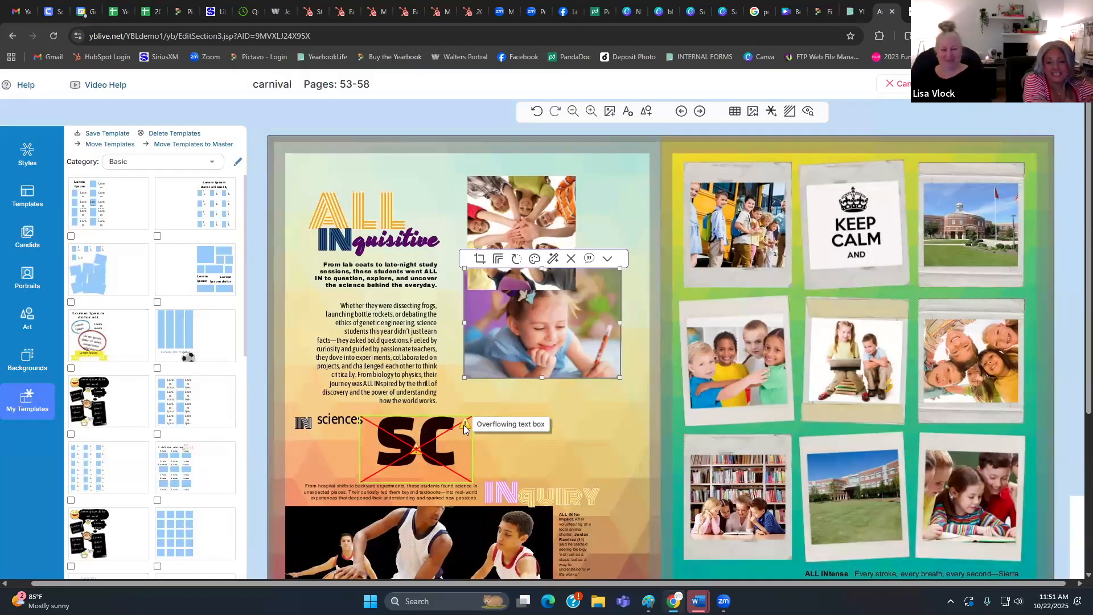
key("ctrl+z")
key("ctrl+z")
key("ctrl+z")
key("ctrl+z")
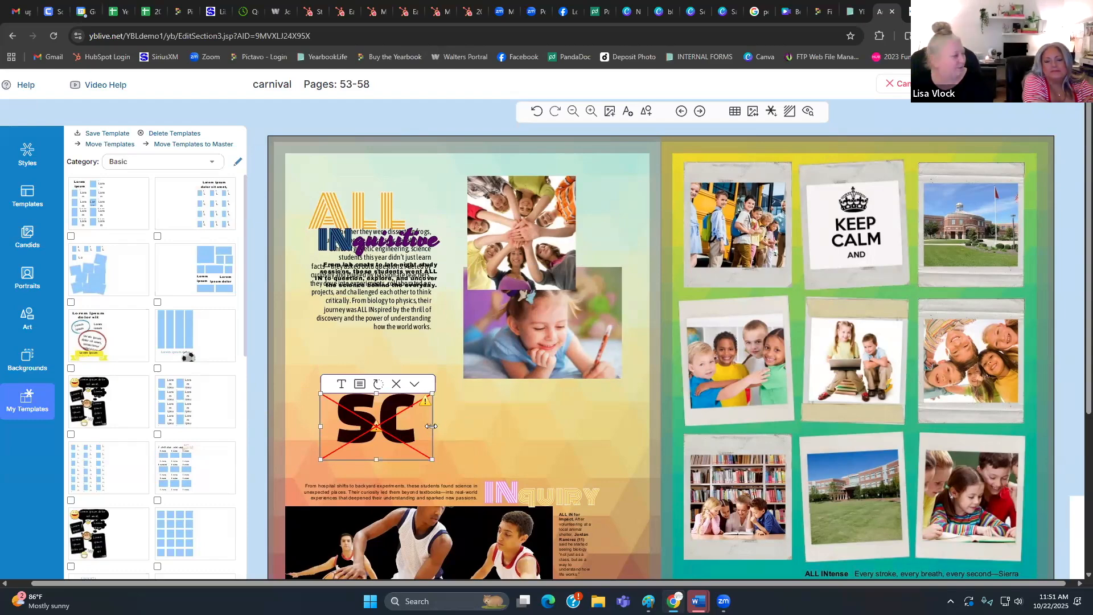
- Widen the SCHOOL text box until the whole word fits and position it inside the page's safe area
left_click_drag(490, 426, 609, 427)
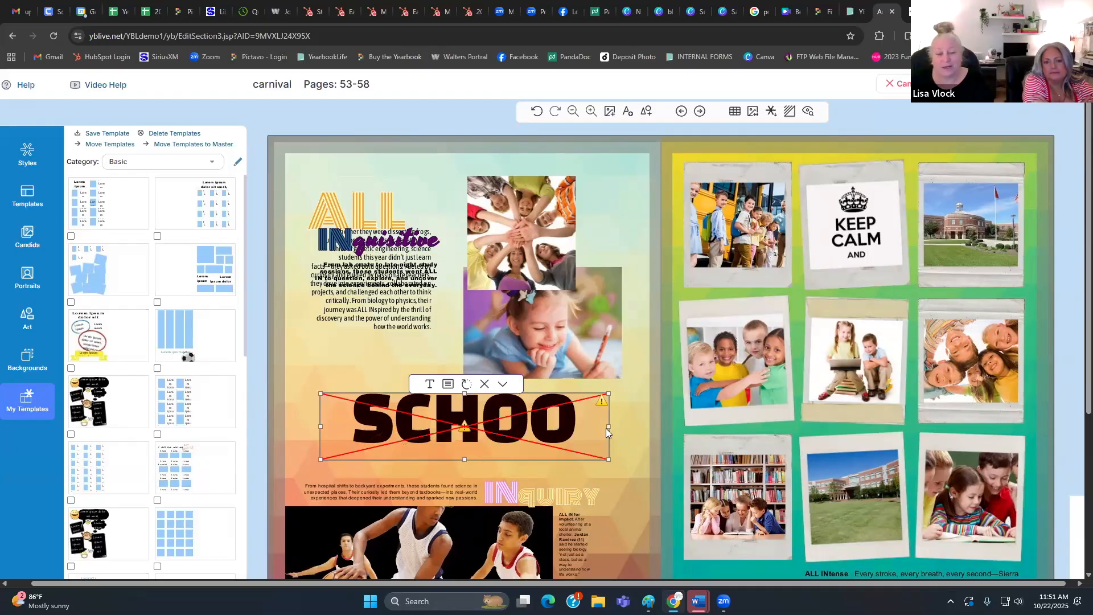
mouse_move(609, 425)
left_mouse_down()
mouse_move(656, 425)
mouse_move(594, 422)
left_mouse_up()
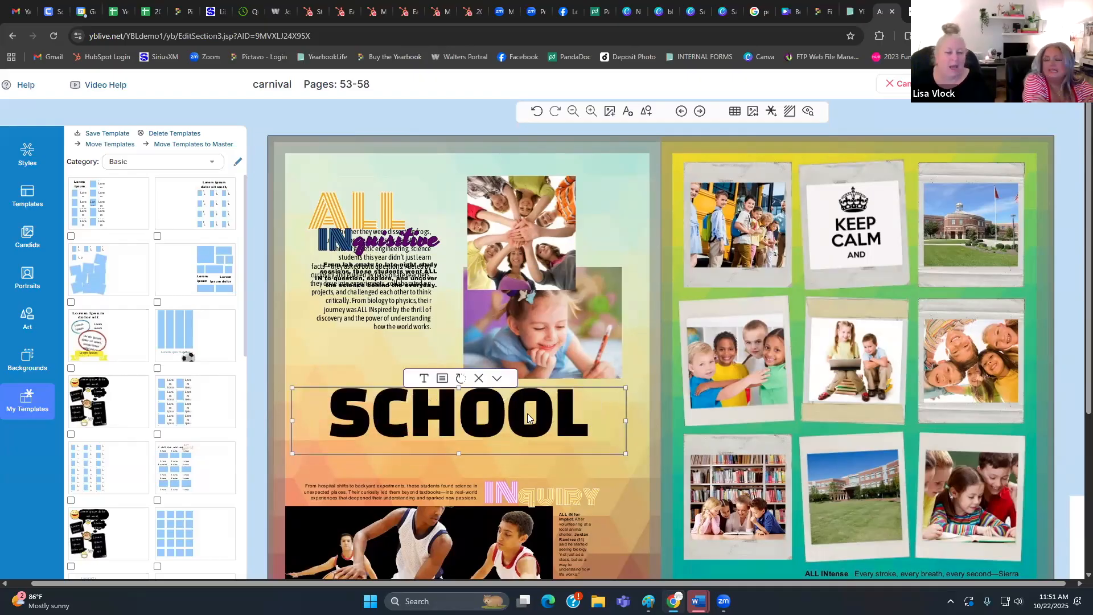
left_click_drag(531, 414, 509, 409)
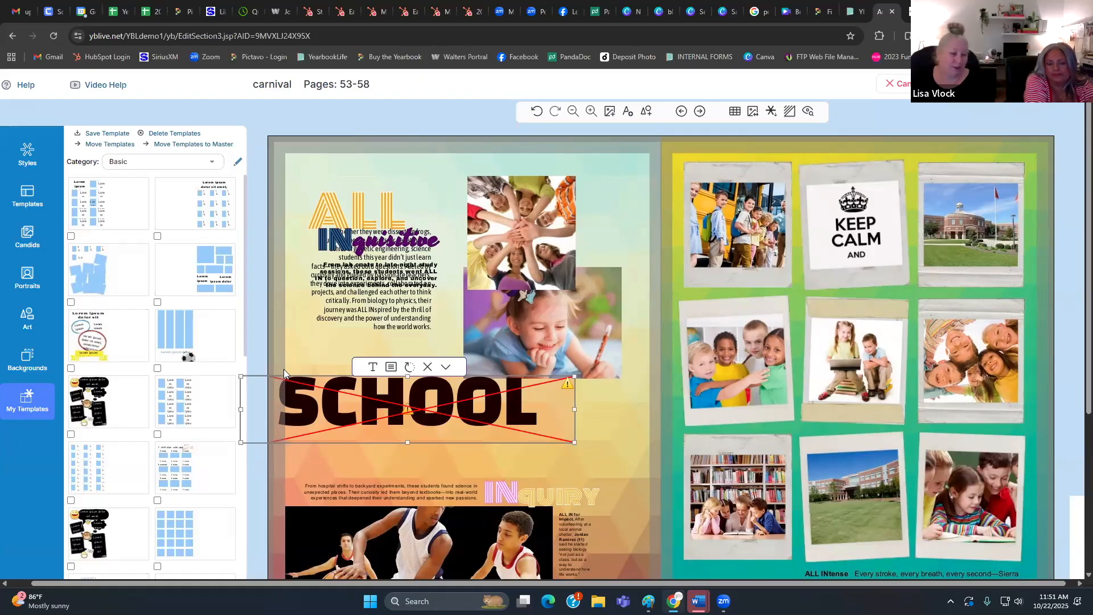
mouse_move(568, 385)
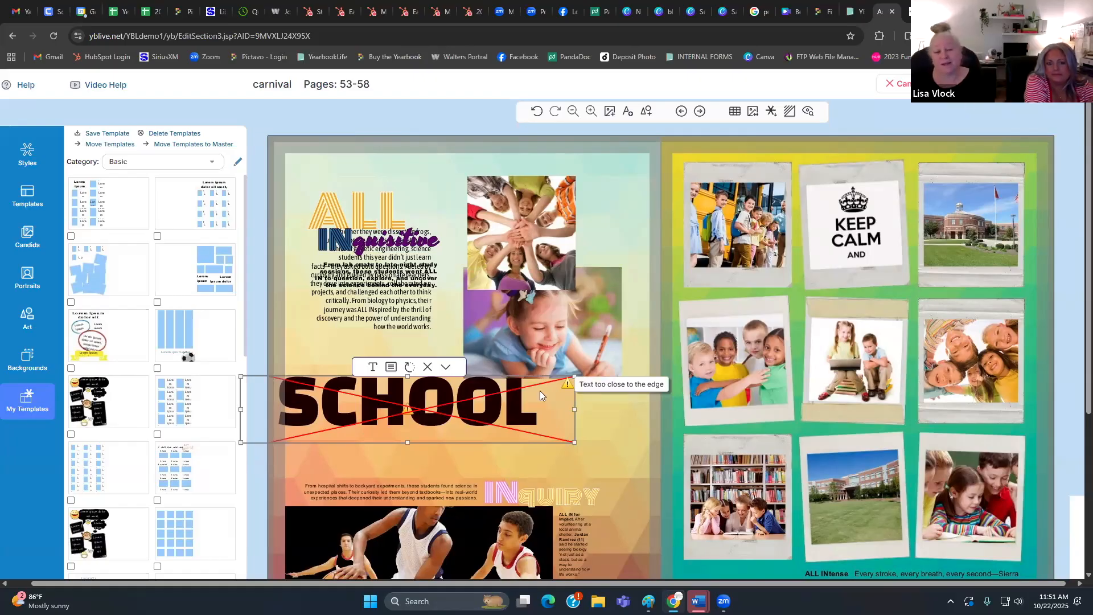
left_click_drag(439, 419, 490, 431)
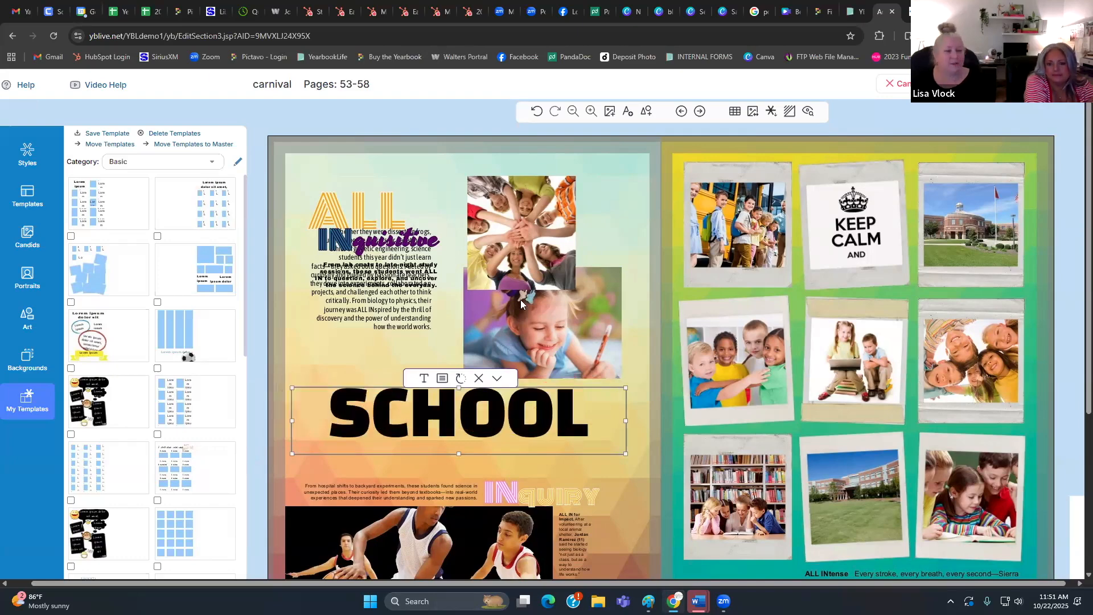
- Move the joined-hands photo over the page's upper corner, then back inside the page above the girl's photo
left_click(535, 222)
left_click(351, 187)
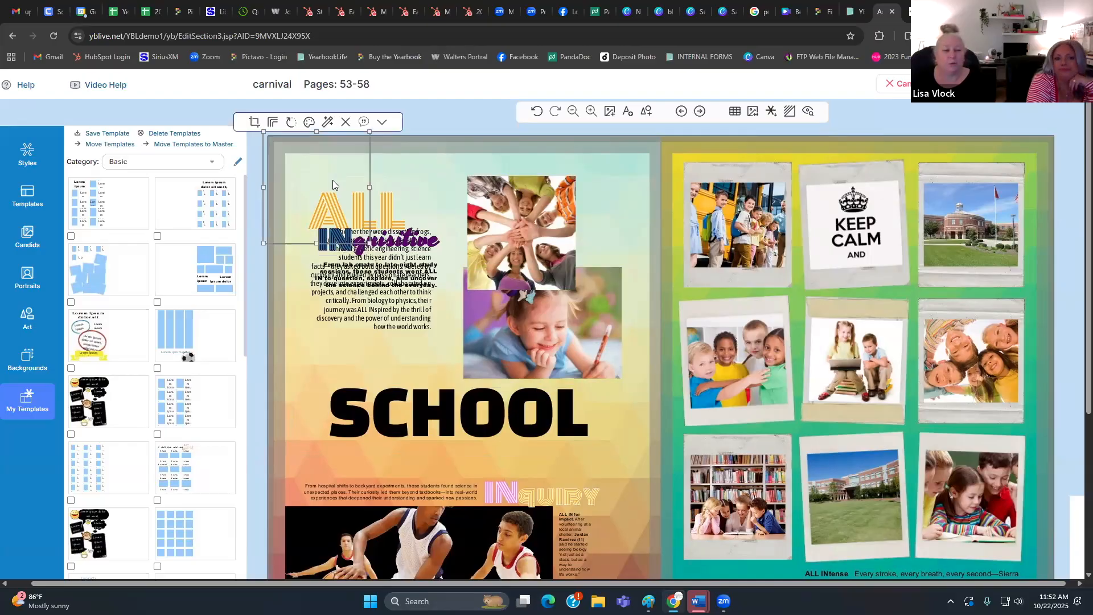
left_click_drag(355, 172, 434, 189)
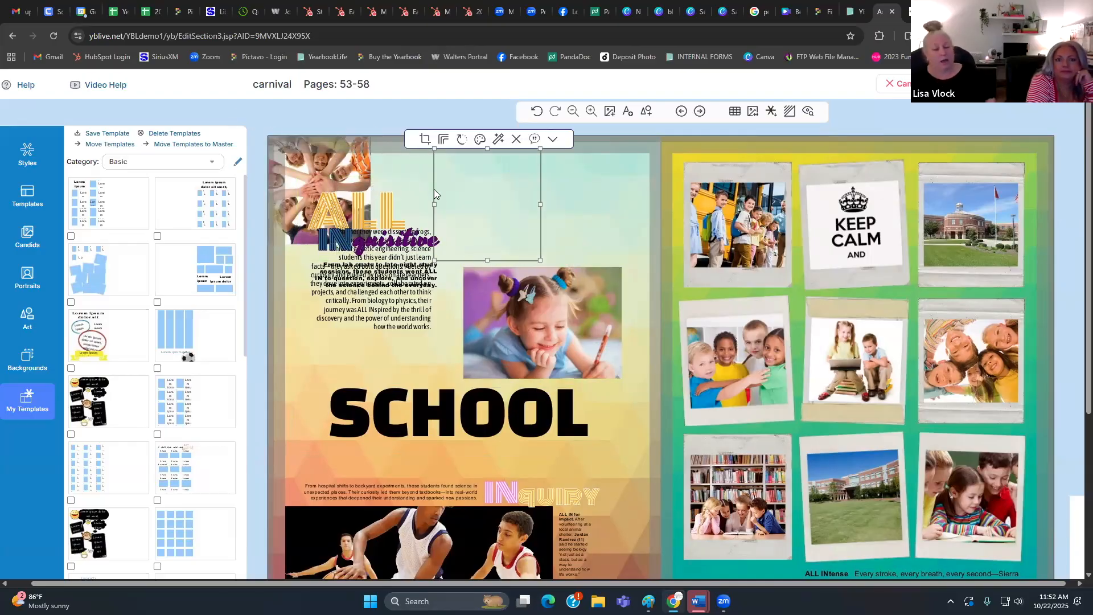
- Move the SCHOOL text box to the foot of the spread so the word crosses the gutter between both pages
left_click(415, 405)
left_click_drag(415, 405, 458, 408)
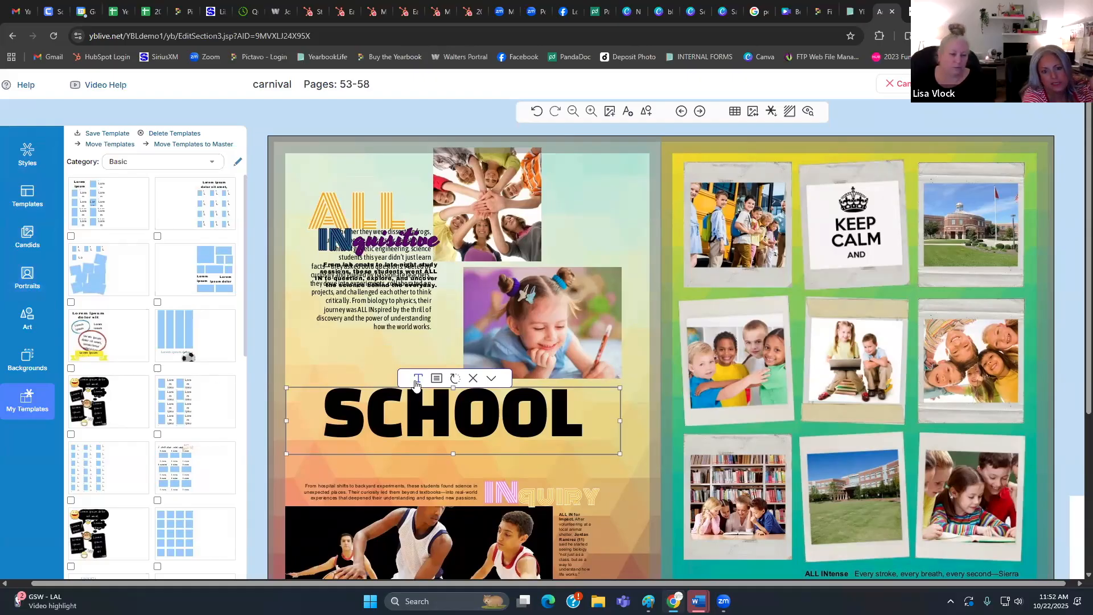
left_click_drag(441, 417, 449, 466)
scroll(483, 433, "down", 3)
left_click_drag(530, 278, 603, 426)
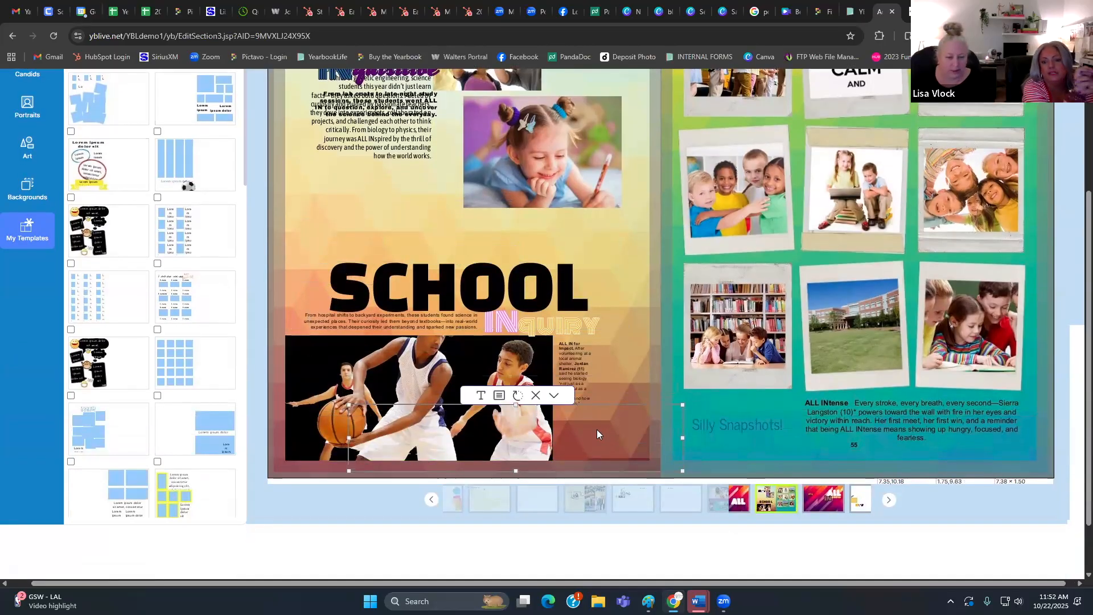
left_click_drag(634, 431, 660, 437)
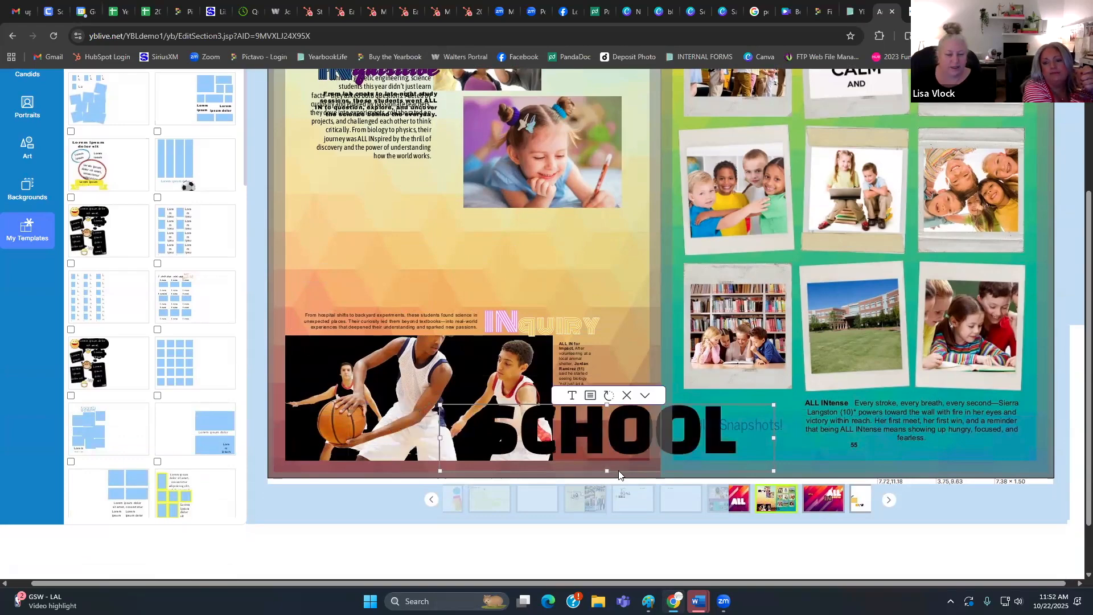
- Bring the SCHOOL text box back to the ALL INquisitive page and place it beneath the girl's photo within the safe area
left_click(526, 273)
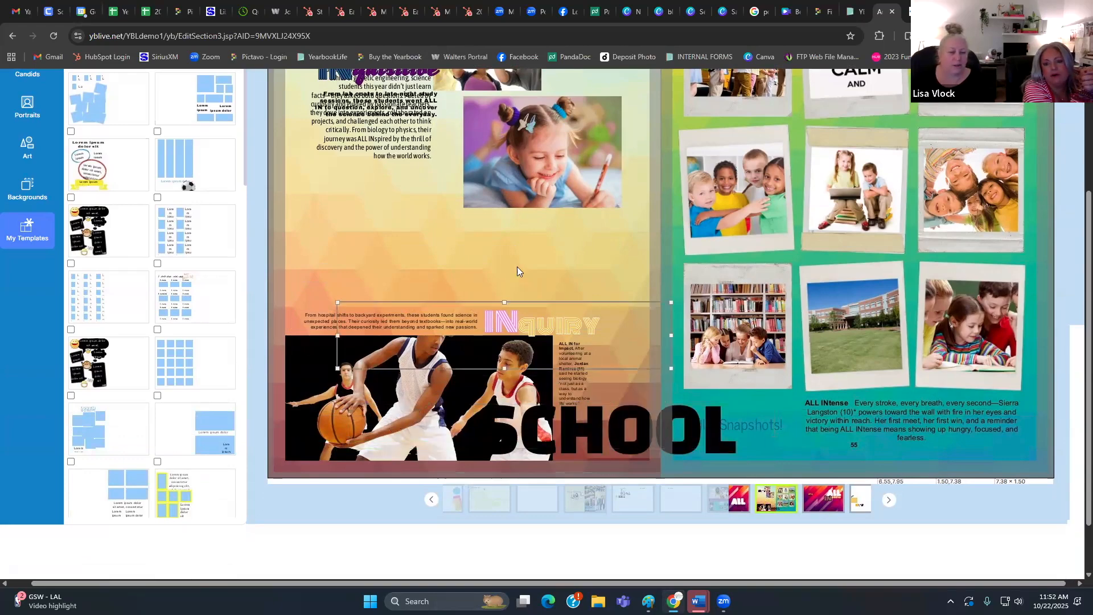
left_click_drag(469, 245, 468, 245)
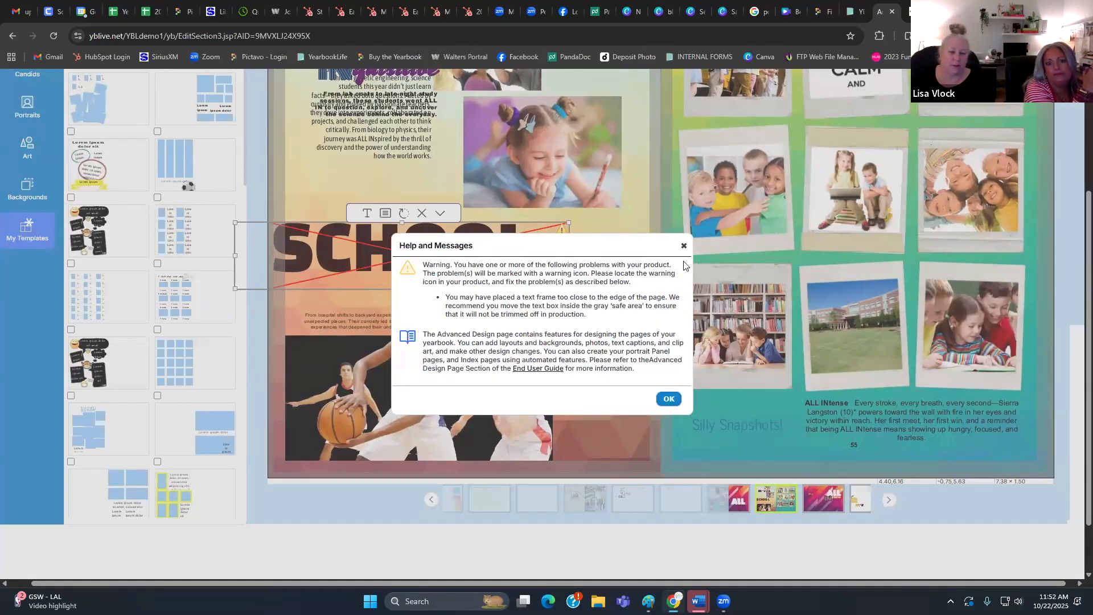
left_click(684, 246)
scroll(600, 335, "up", 2)
left_click_drag(490, 370, 557, 376)
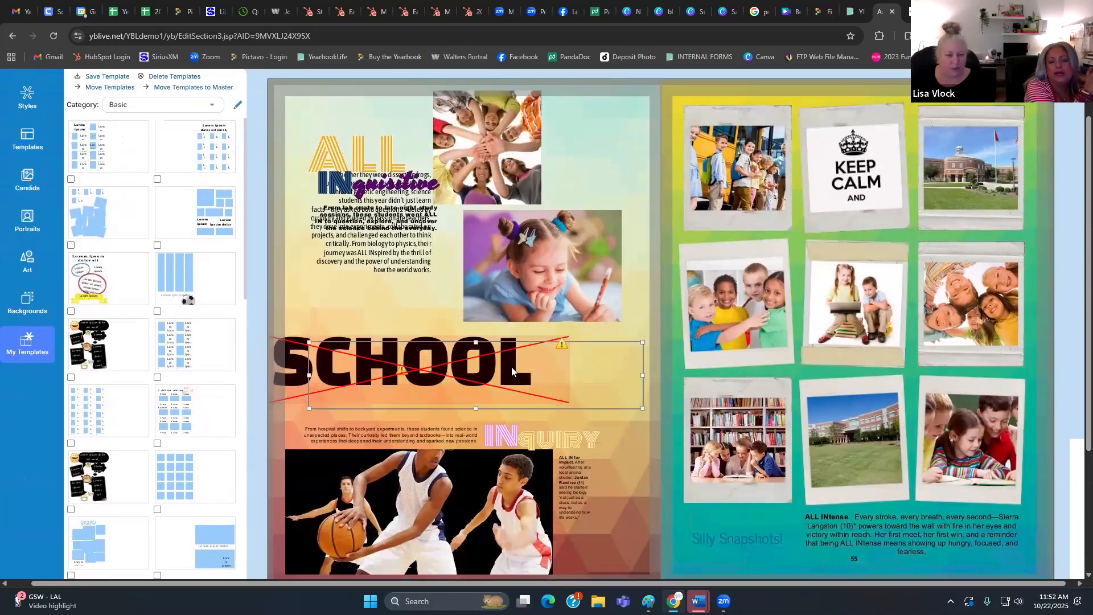
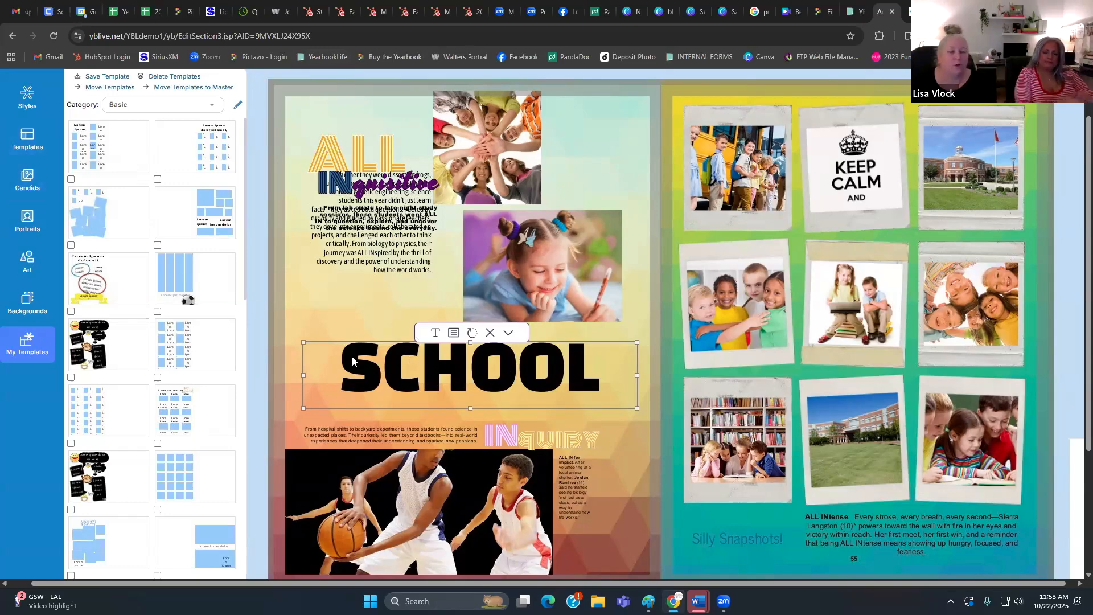
- Fill the SCHOOL lettering with a candid photo of students and apply a small black drop shadow to it
left_click(32, 178)
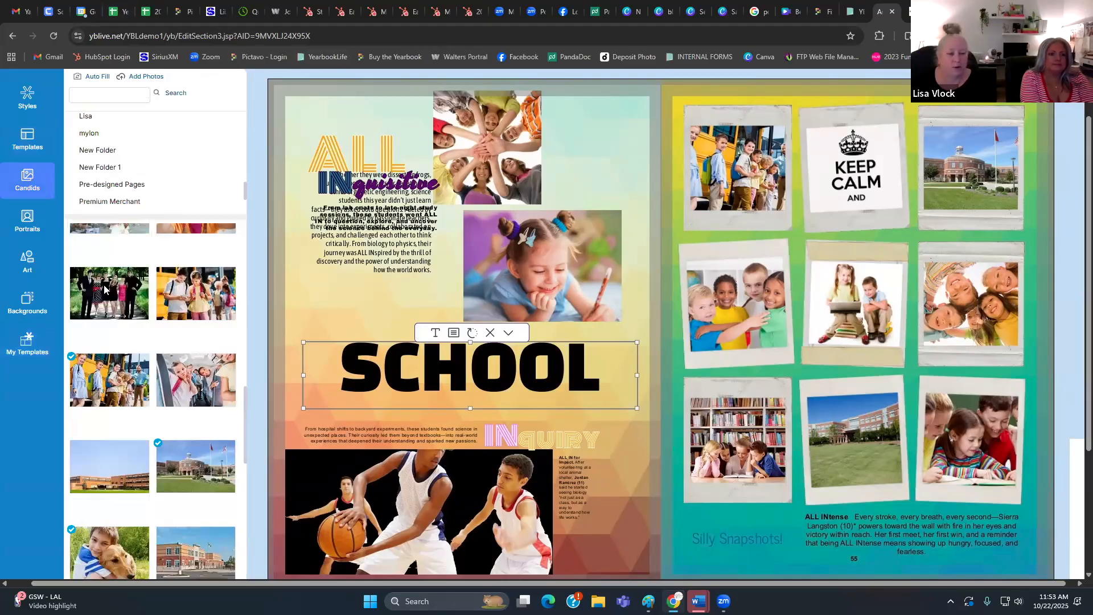
left_click_drag(191, 378, 417, 367)
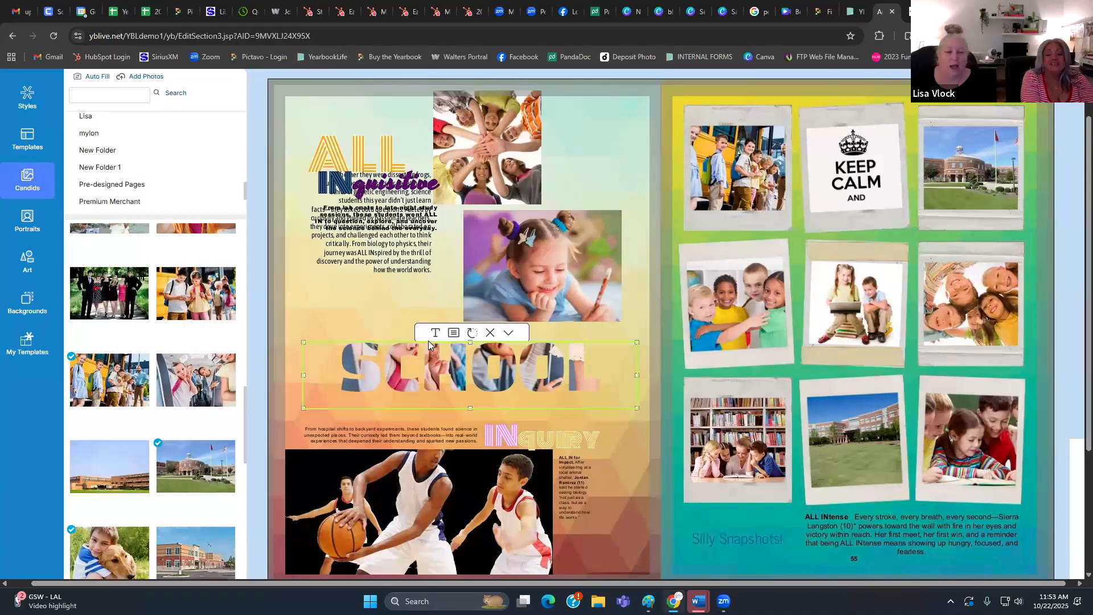
left_click(454, 334)
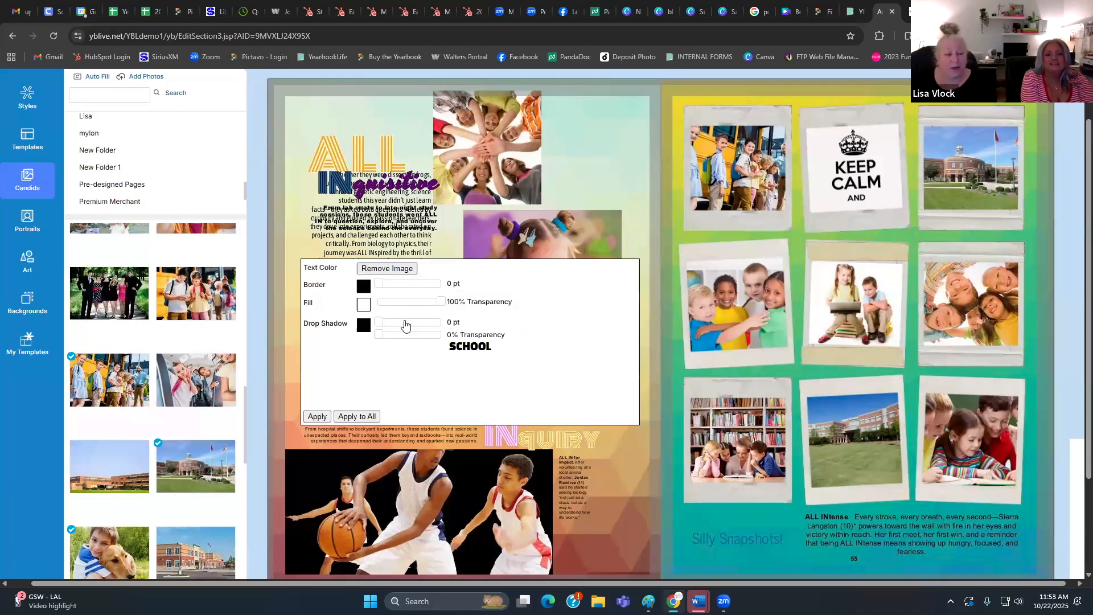
left_click_drag(381, 324, 396, 324)
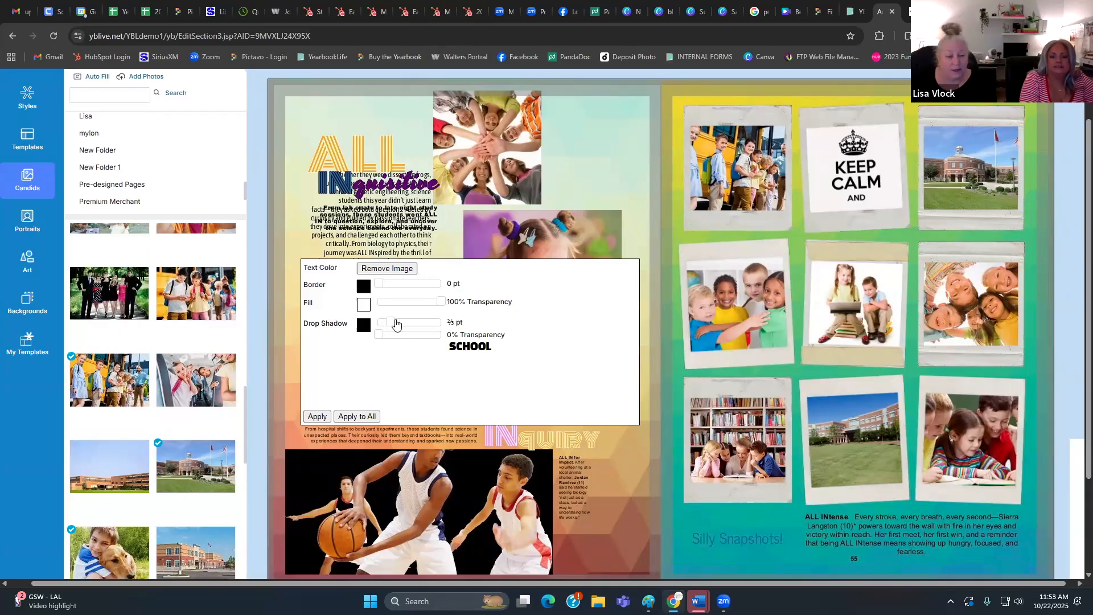
left_click(321, 418)
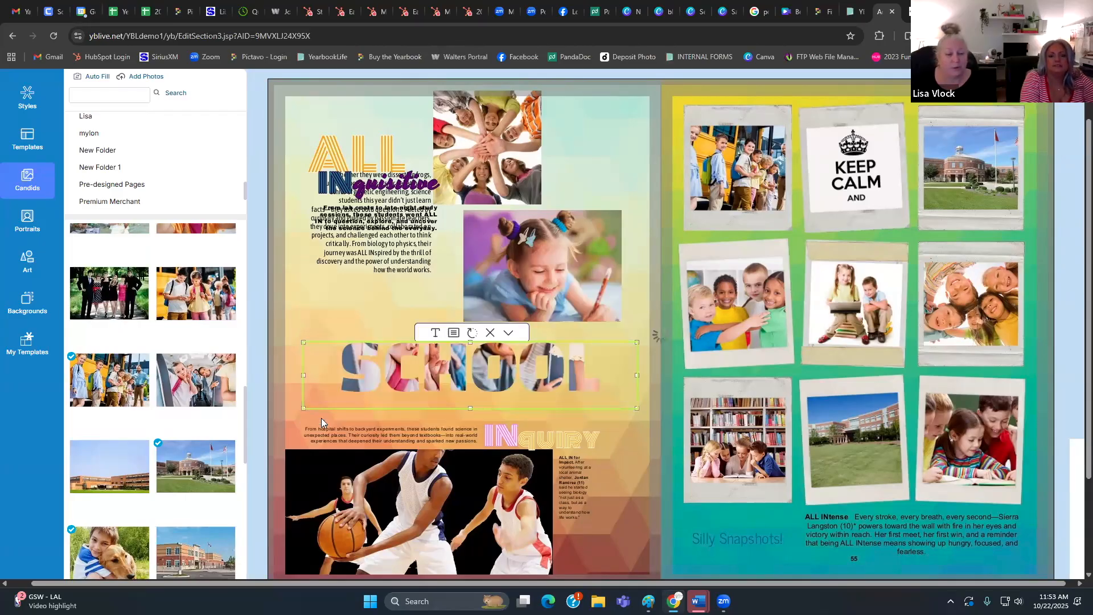
left_click(639, 466)
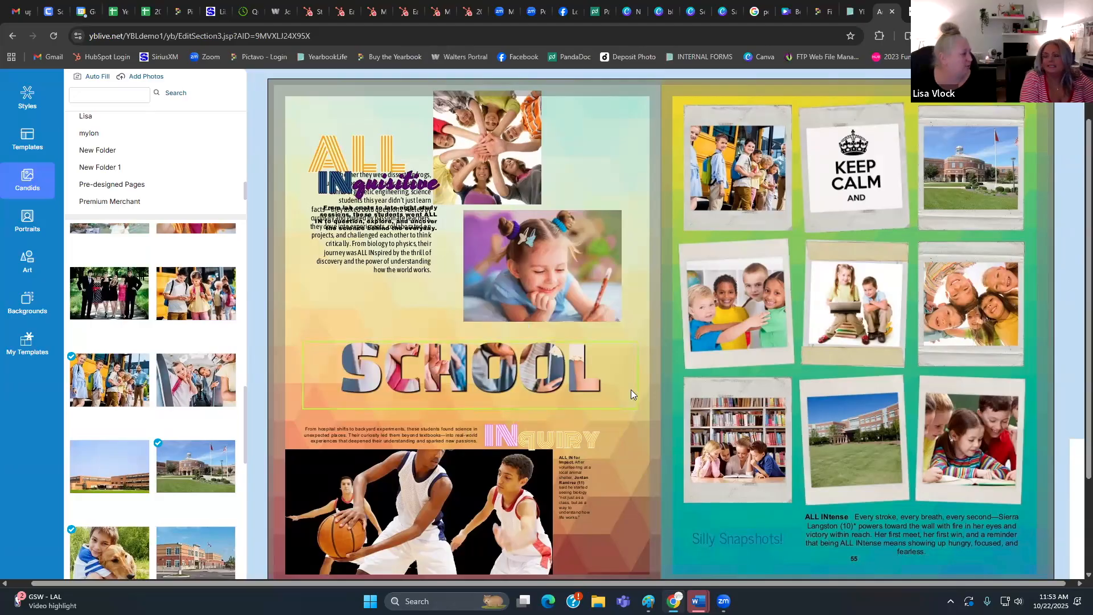
left_click(550, 369)
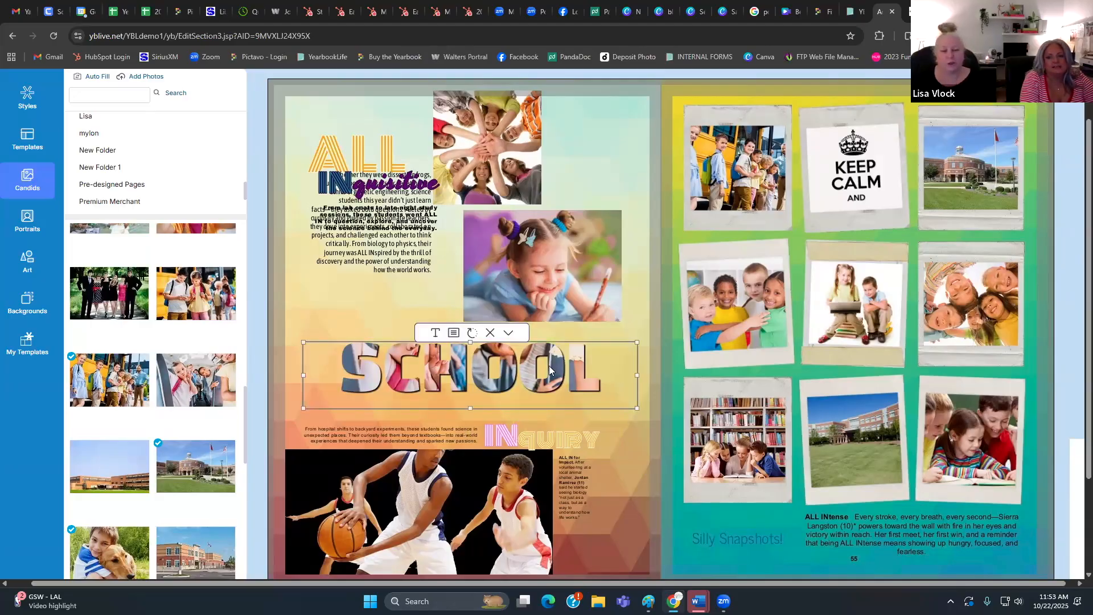
- Add a purple rectangle with a 3.6 pt black border and a 10 pt black drop shadow to the page
scroll(614, 215, "up", 1)
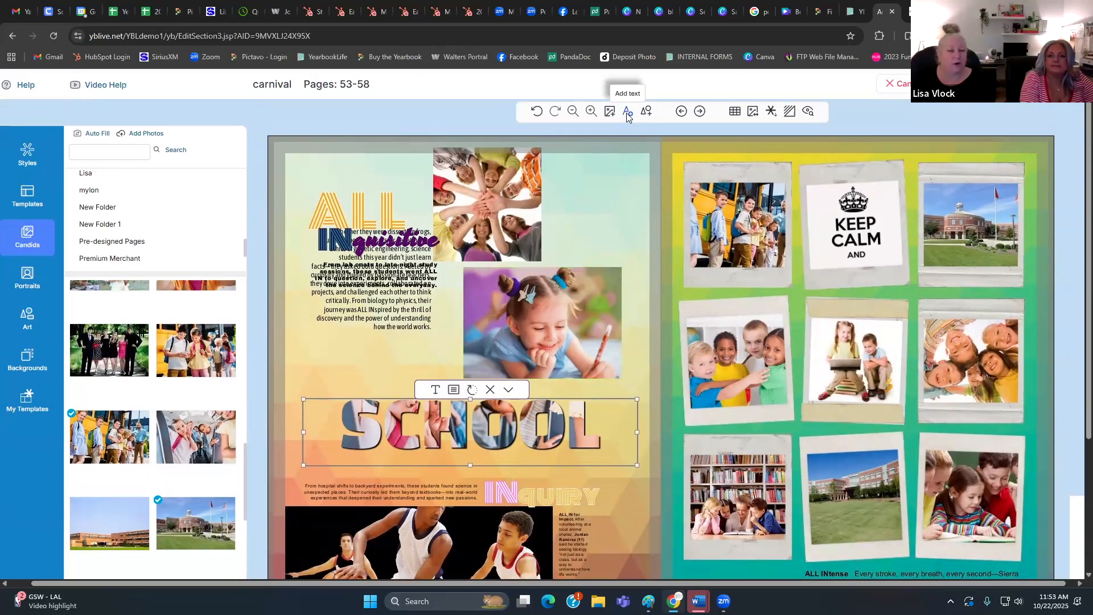
left_click(646, 112)
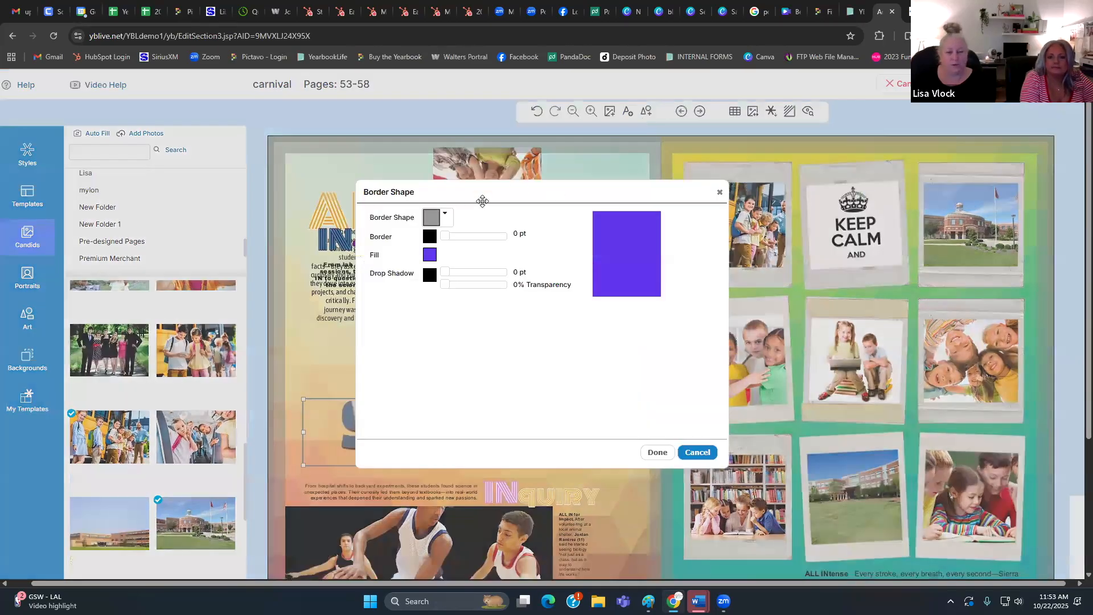
left_click(447, 217)
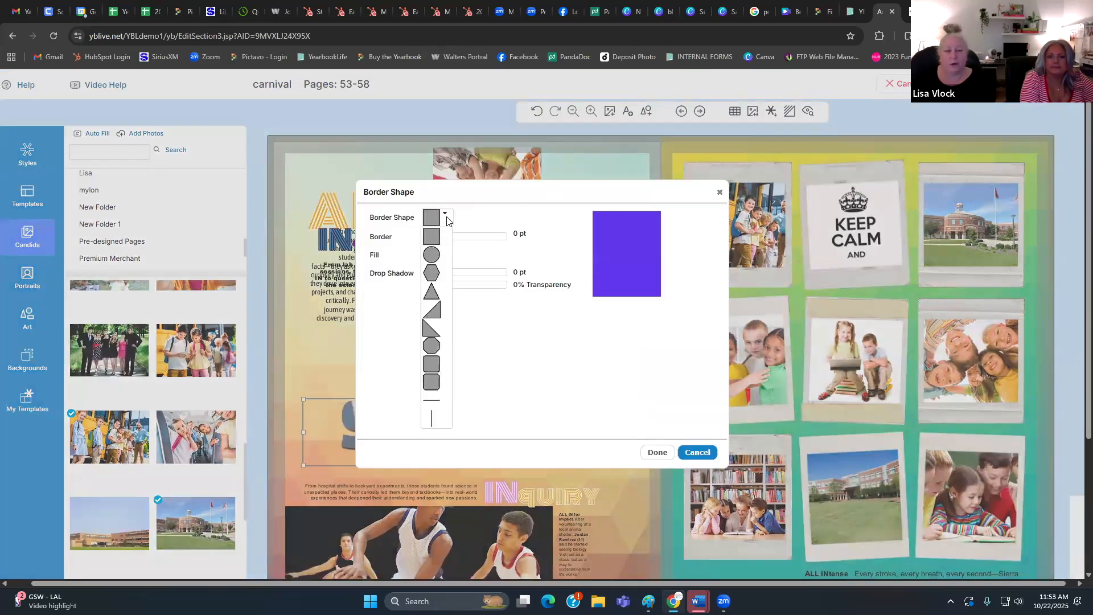
left_click(446, 237)
mouse_move(449, 238)
left_mouse_down()
mouse_move(498, 234)
mouse_move(432, 238)
left_mouse_up()
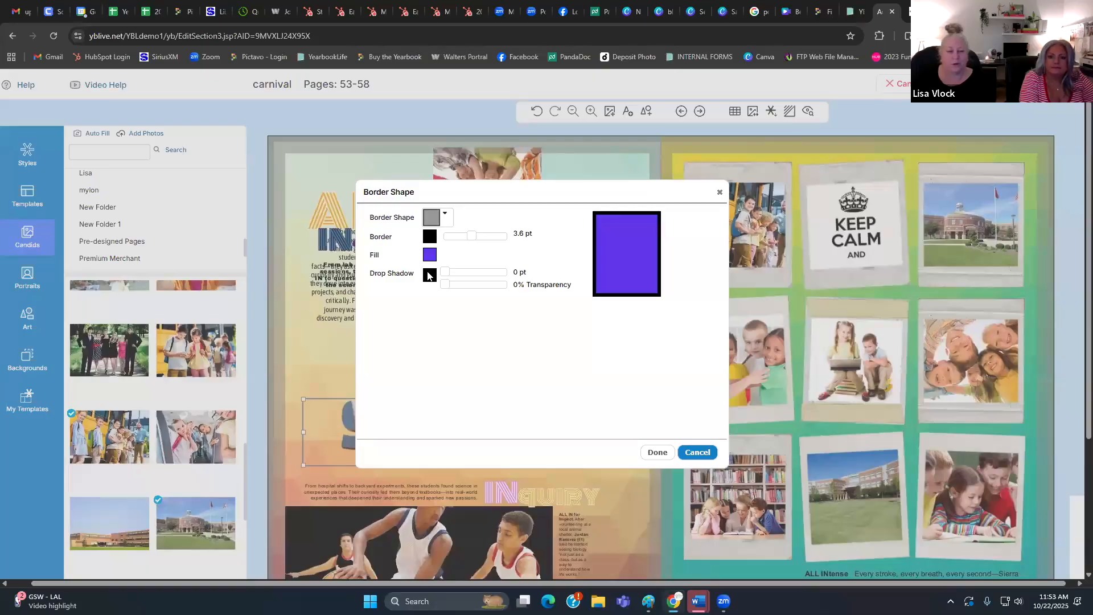
left_click_drag(445, 273, 487, 277)
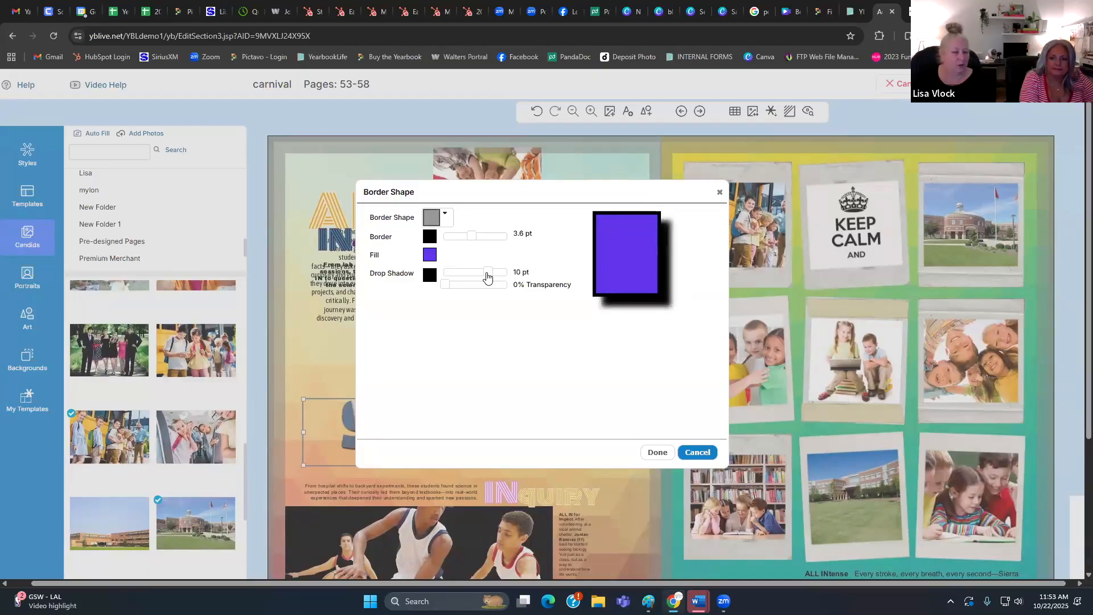
left_click(658, 452)
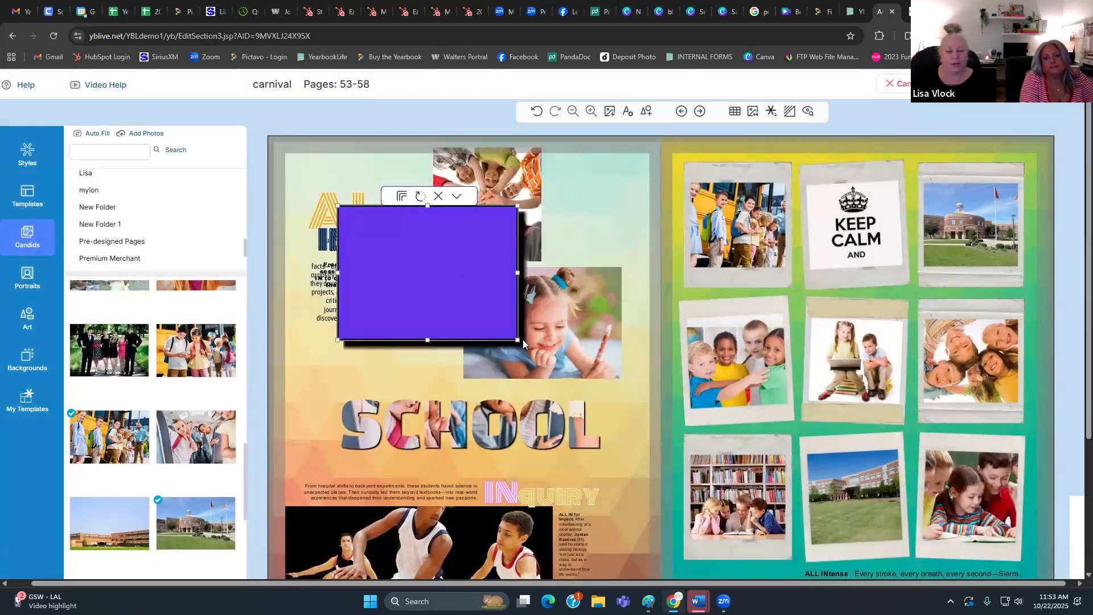
- Enlarge the purple rectangle, move it over the page's upper corner and send it behind the title, text and photos
left_click(585, 367, "shift")
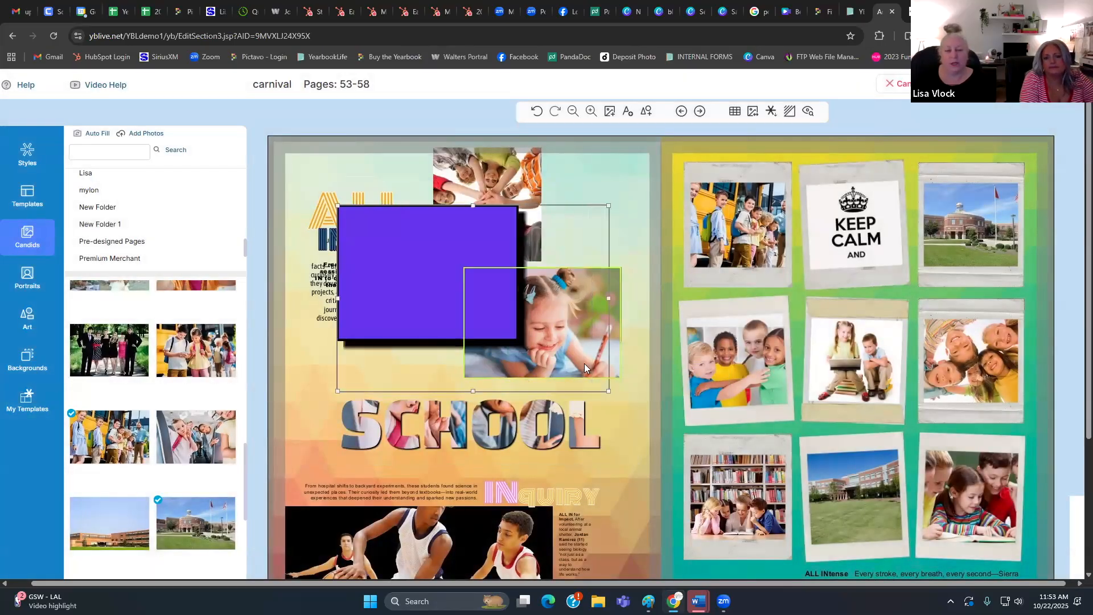
left_click_drag(452, 264, 328, 159)
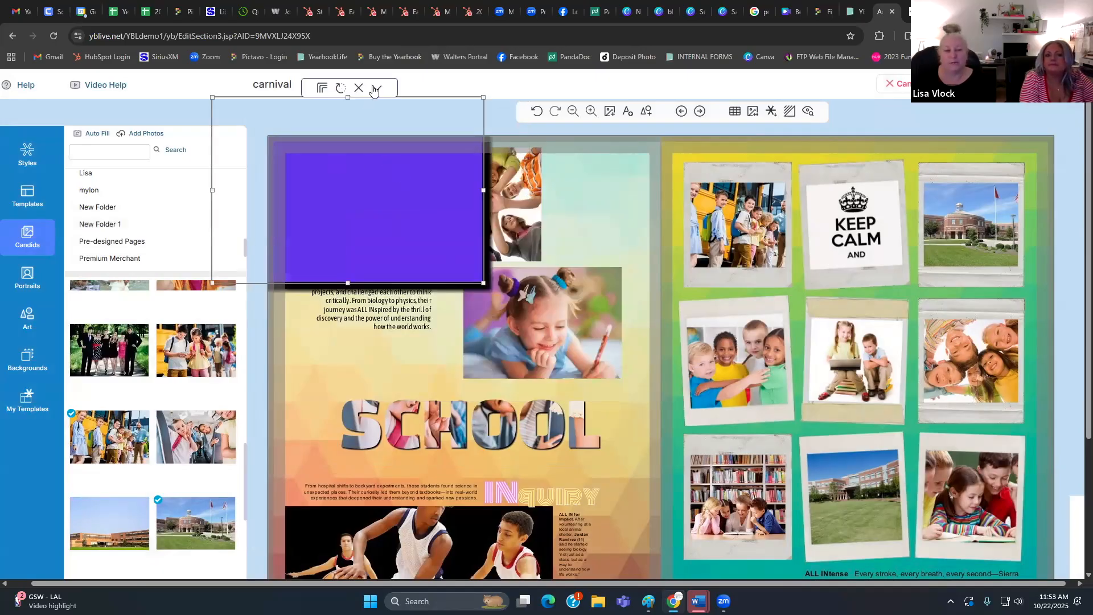
left_click(376, 89)
mouse_move(398, 119)
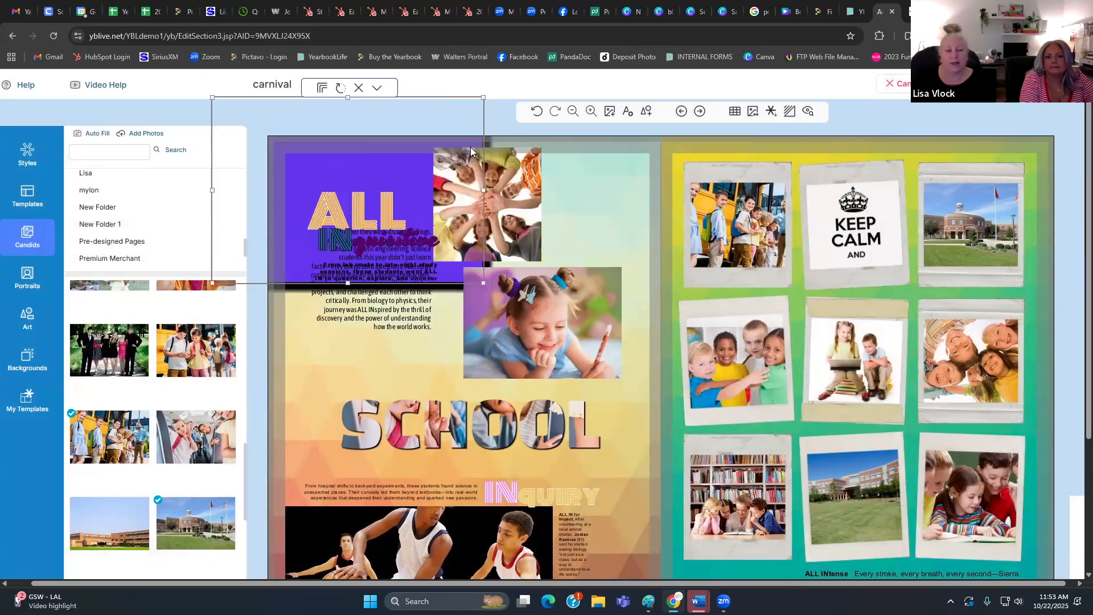
- Remove the purple rectangle from the ALL INquisitive page
left_click(627, 217)
left_click(371, 157)
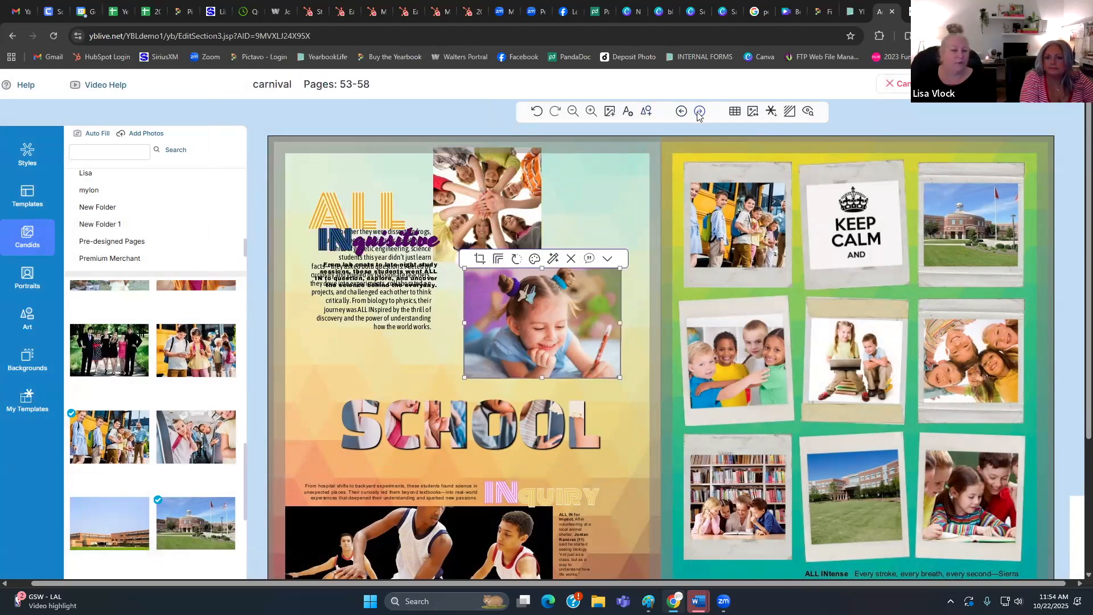
- Show the layout grid over the spread, look through the grid and snap options, and hide the grid again
left_click(734, 112)
left_click(746, 123)
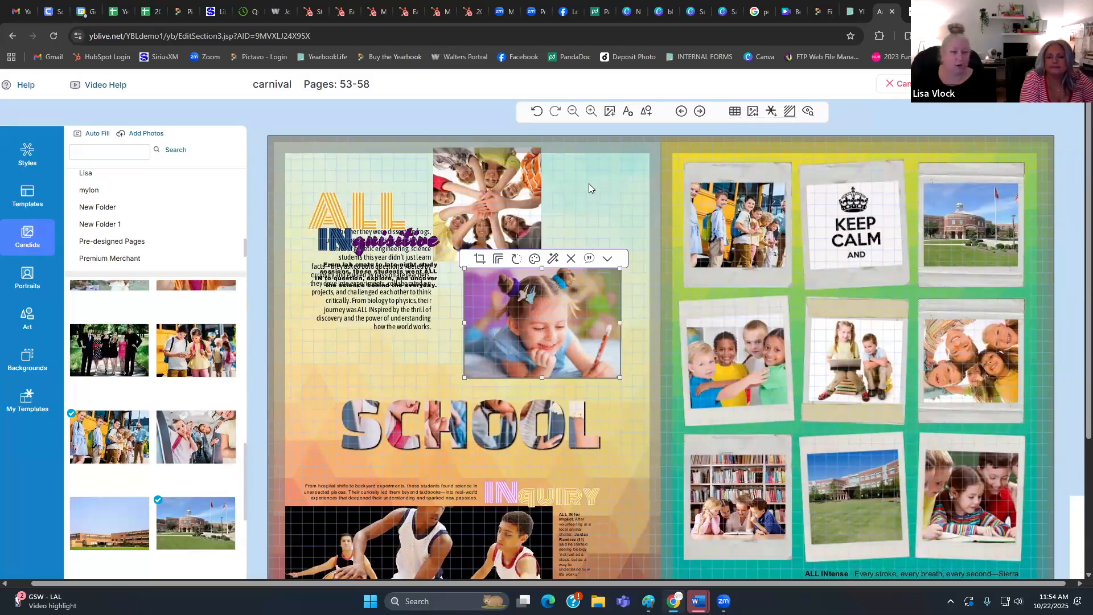
left_click(735, 110)
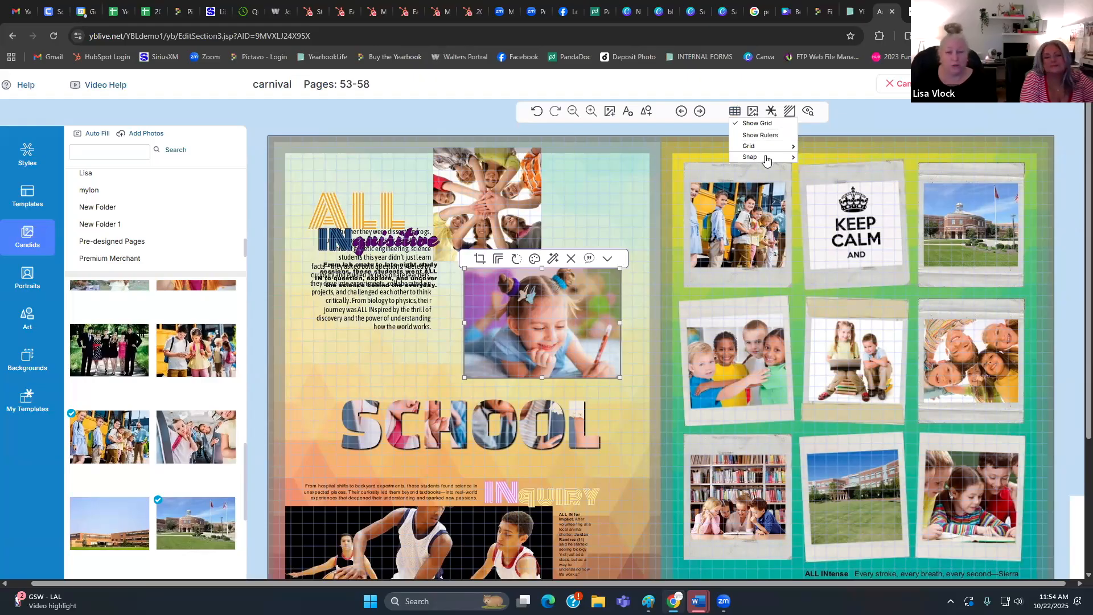
mouse_move(768, 159)
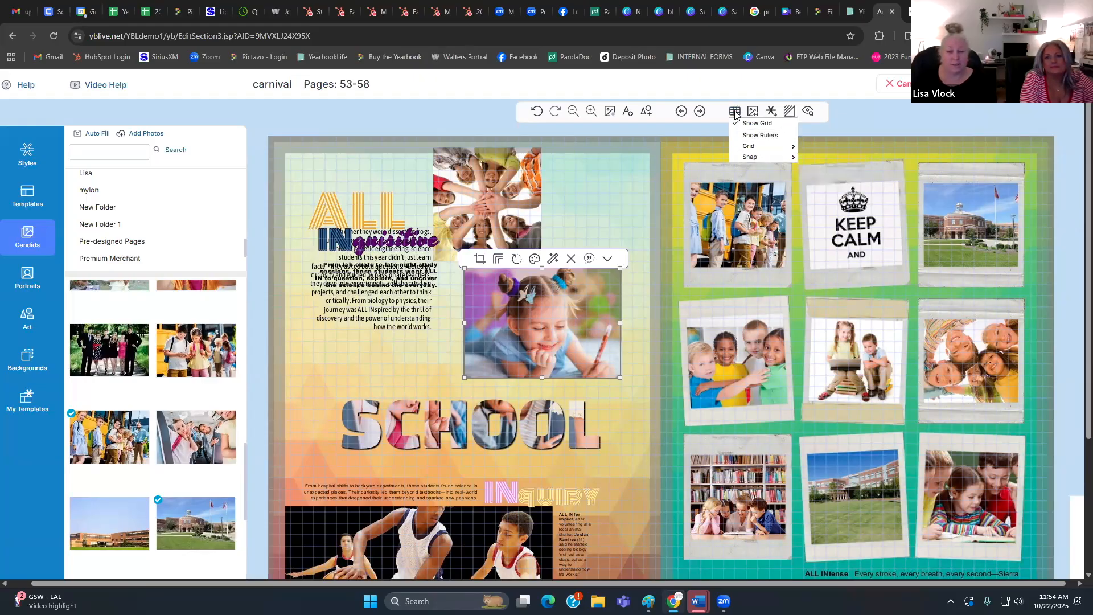
left_click(756, 124)
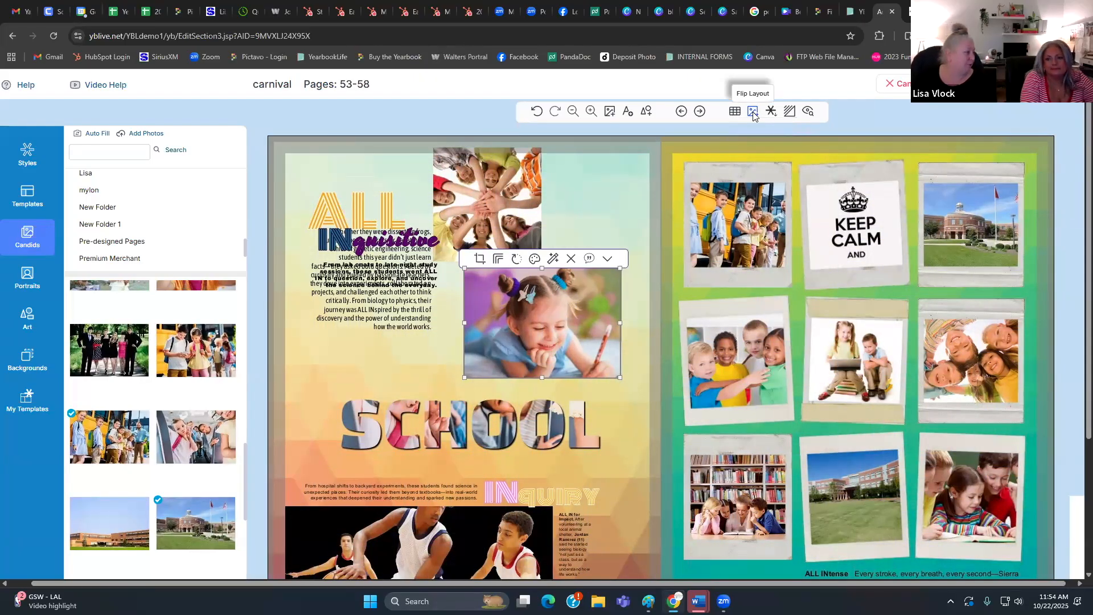
- Flip the layout of both pages together and undo the flip
left_click(753, 112)
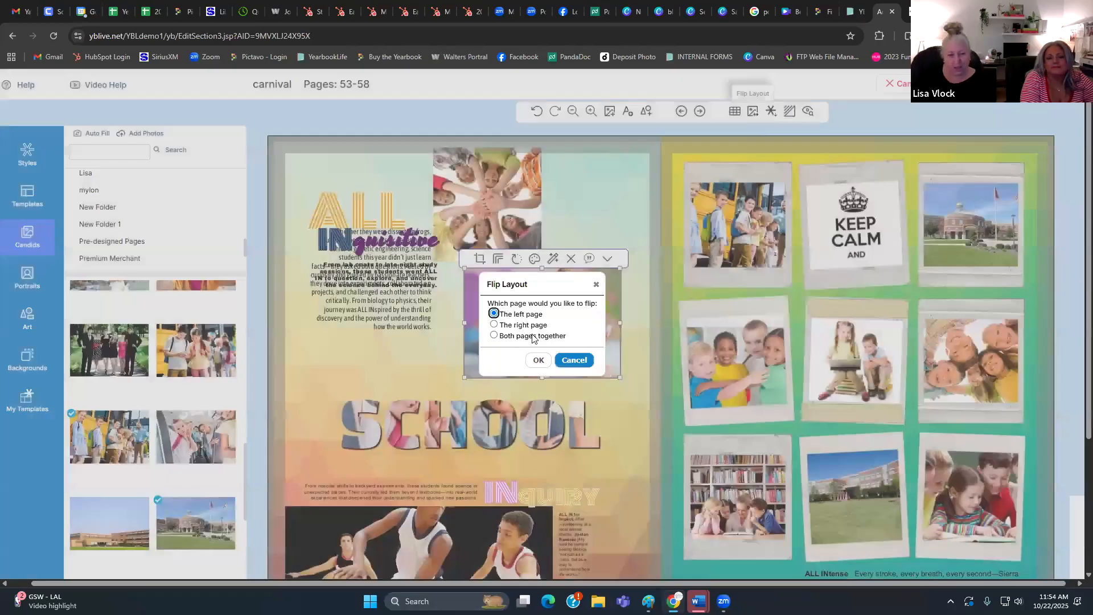
left_click(494, 336)
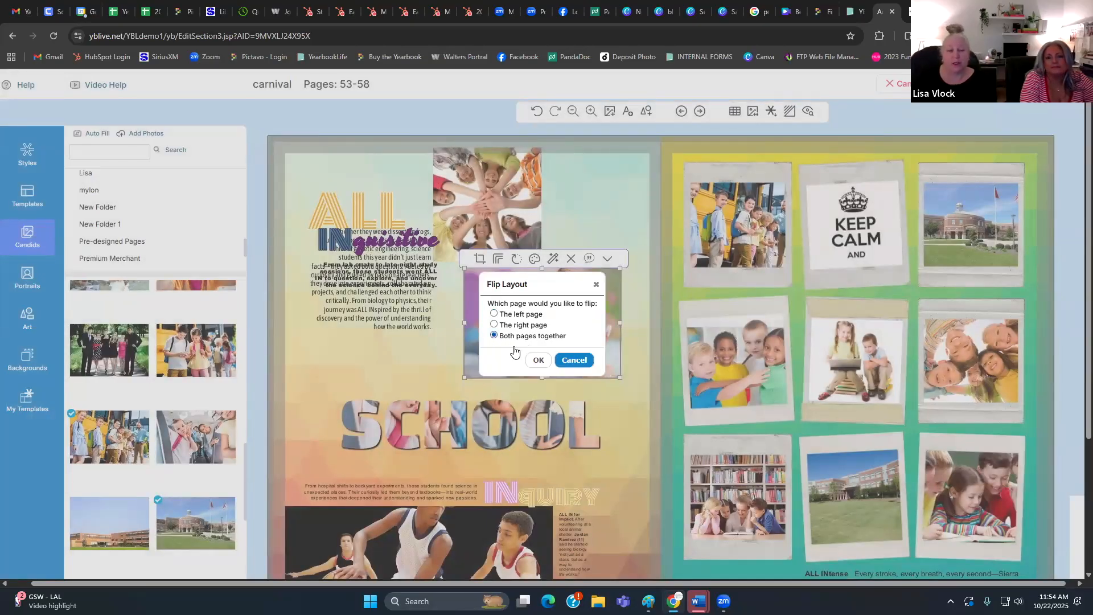
left_click(541, 361)
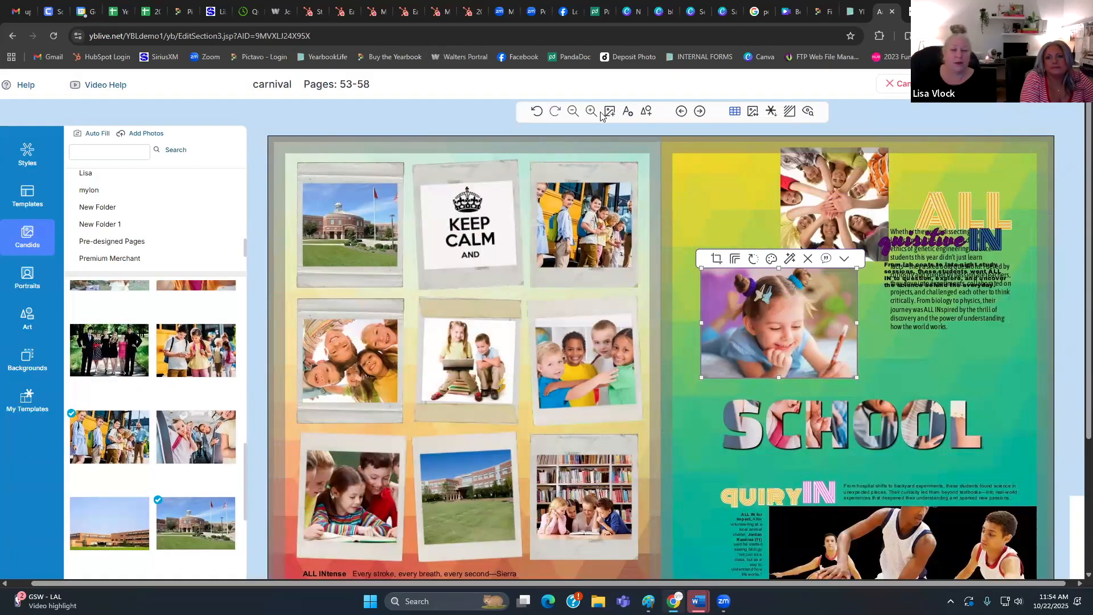
left_click(536, 112)
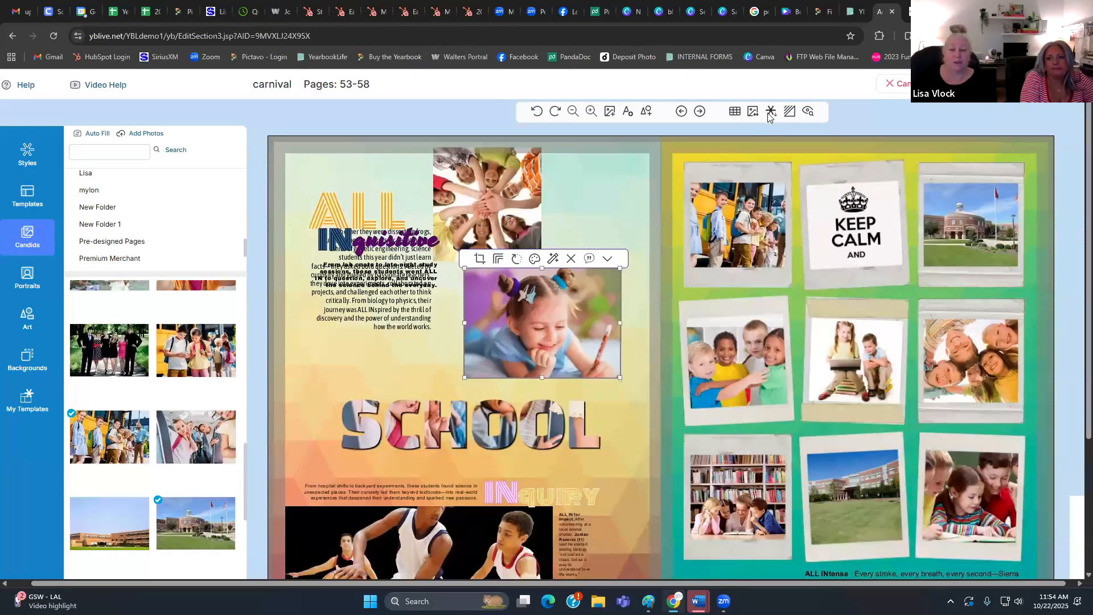
- Flip the layout of the left page only and undo that flip
left_click(771, 112)
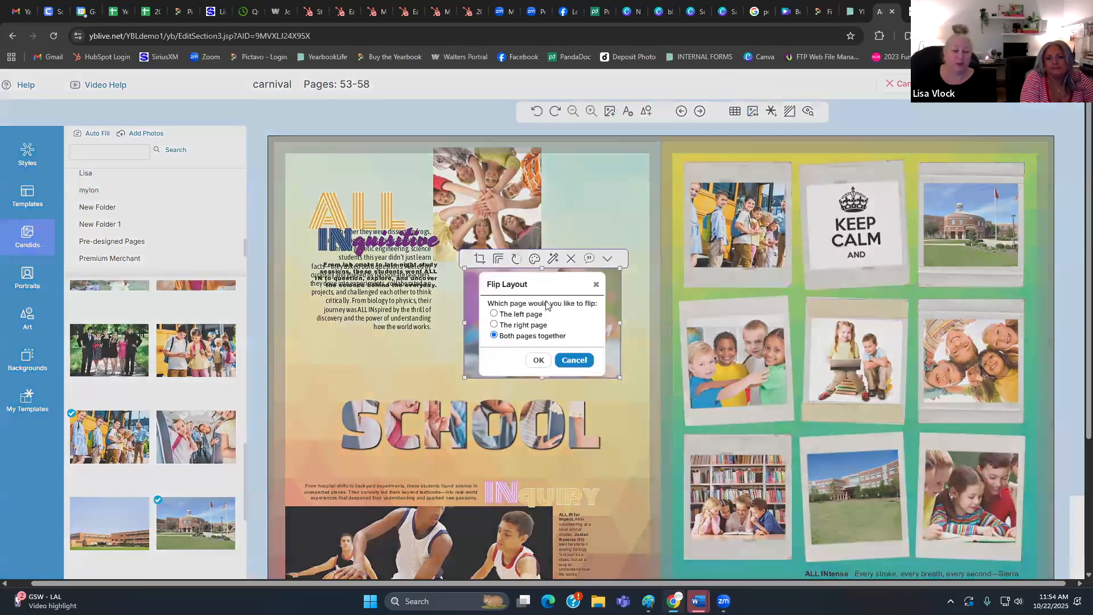
left_click(494, 313)
left_click(538, 360)
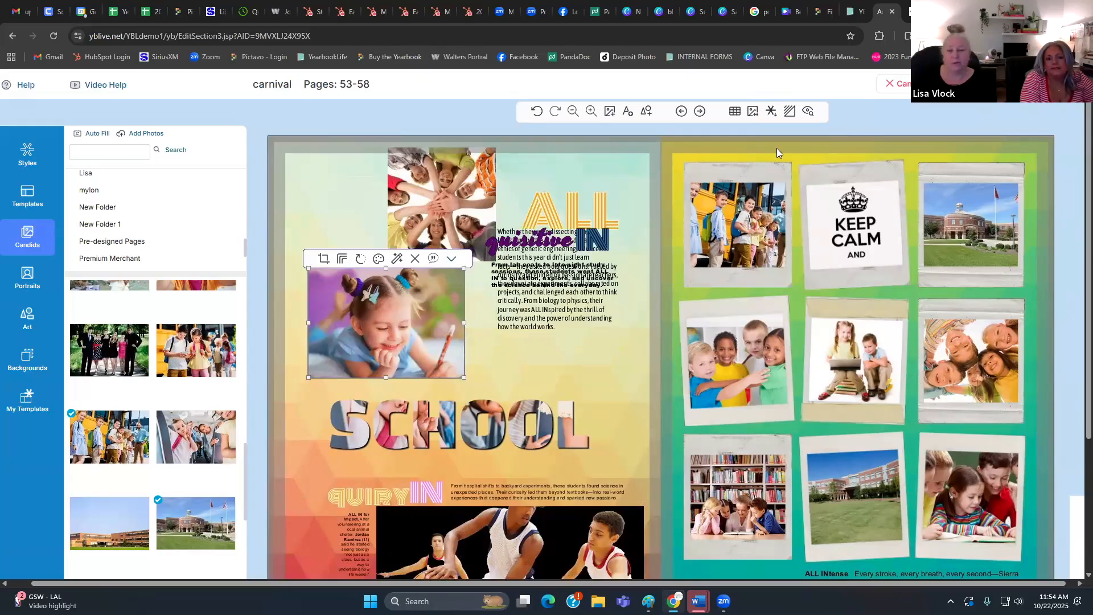
left_click(536, 112)
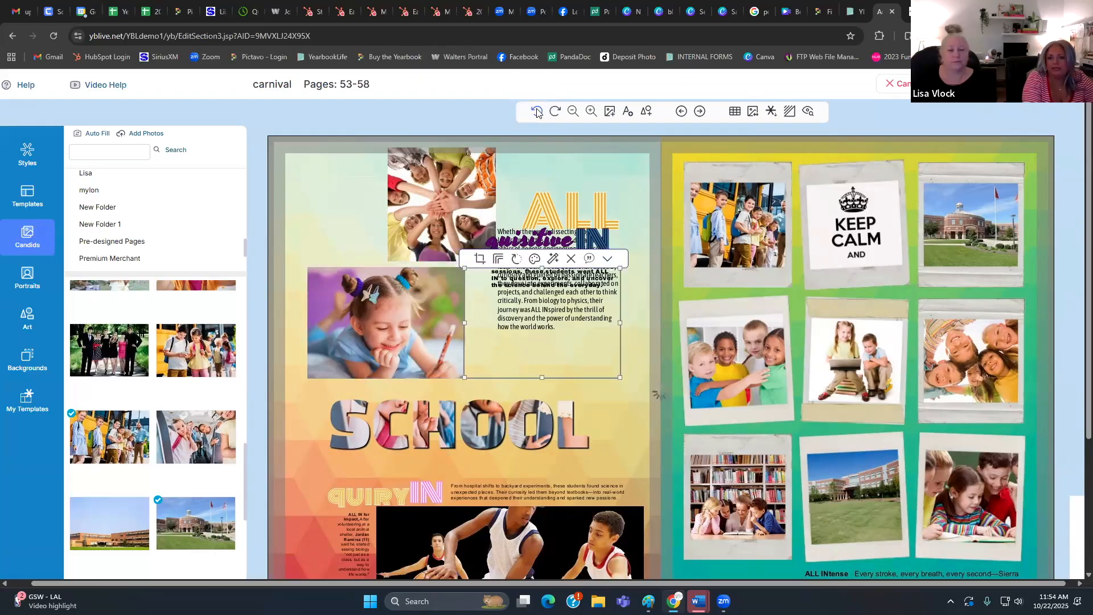
left_click(537, 112)
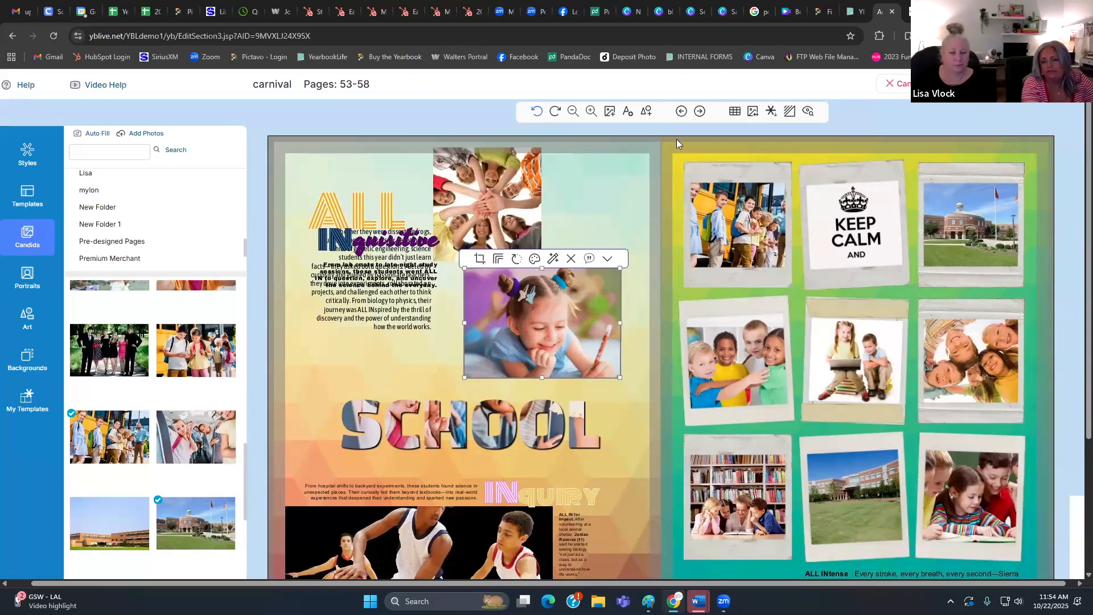
- Flip the layout of the right page only and undo that flip
left_click(778, 146)
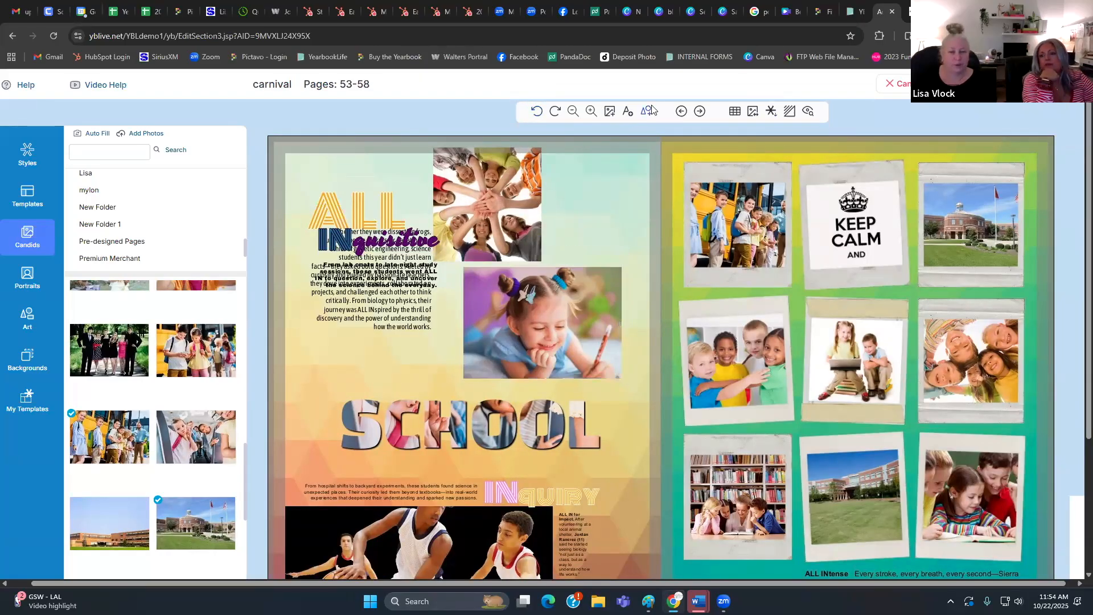
left_click(735, 112)
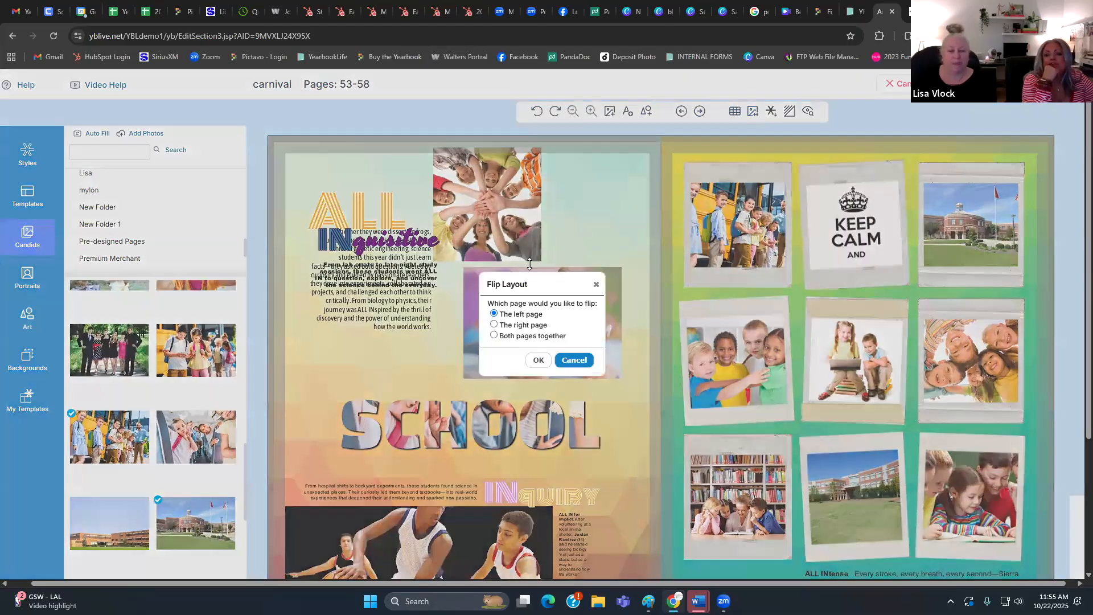
left_click(539, 360)
left_click(540, 361)
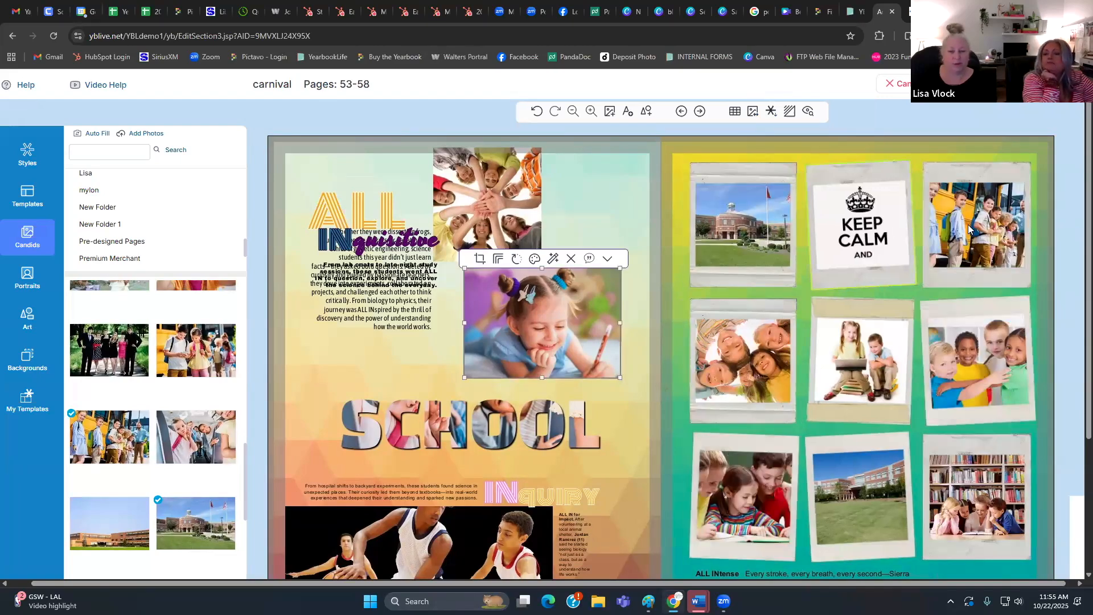
left_click(538, 112)
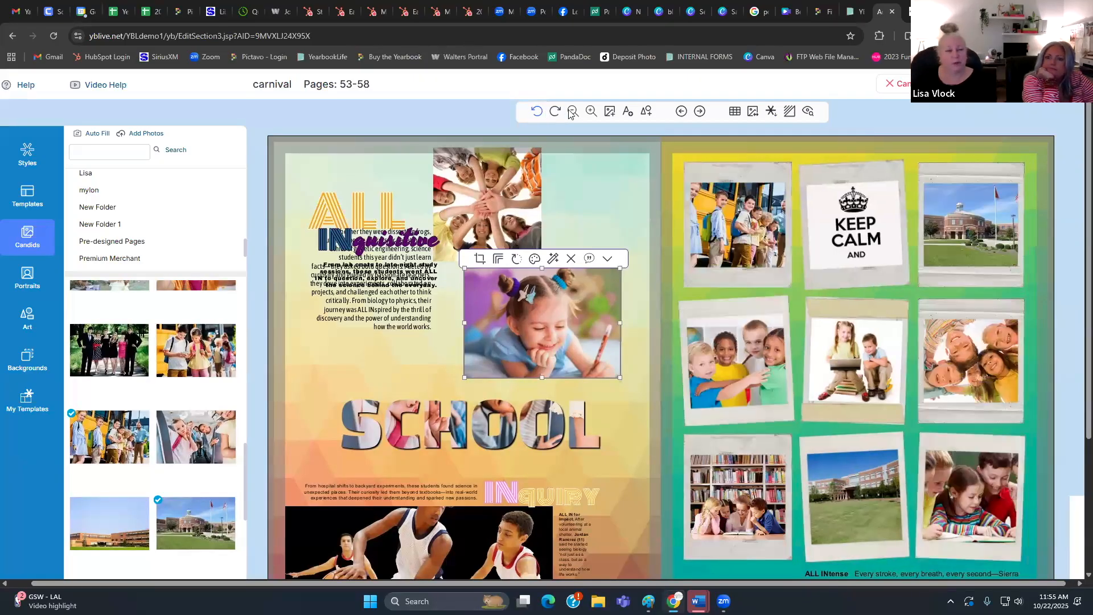
- Preview the proofs of pages 54 & 55 and 56 & 57, then return to the ALL INquisitive spread
left_click(789, 113)
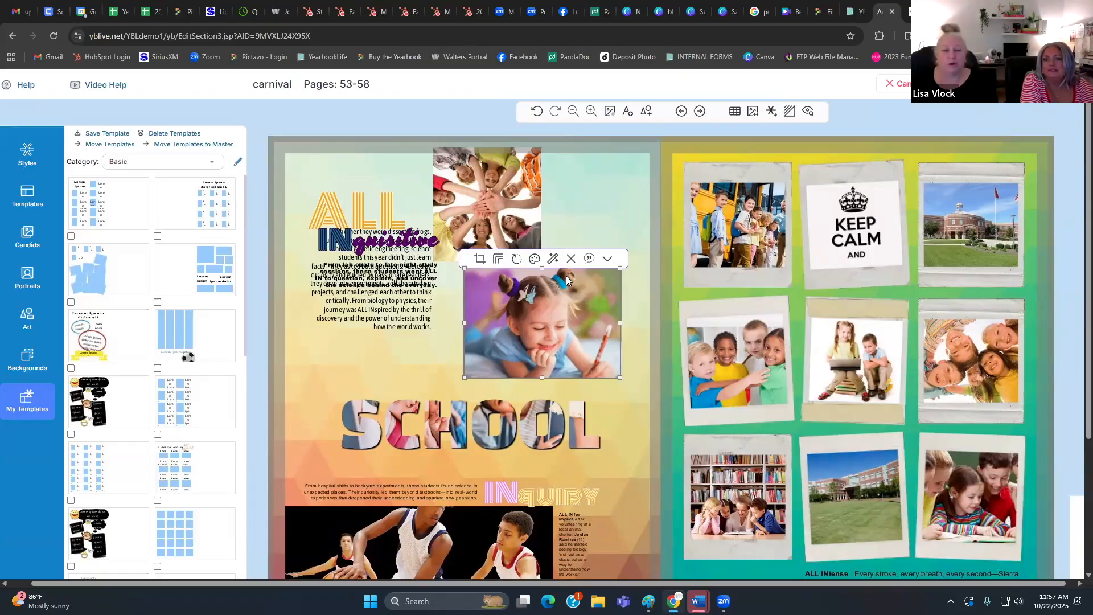
left_click(808, 112)
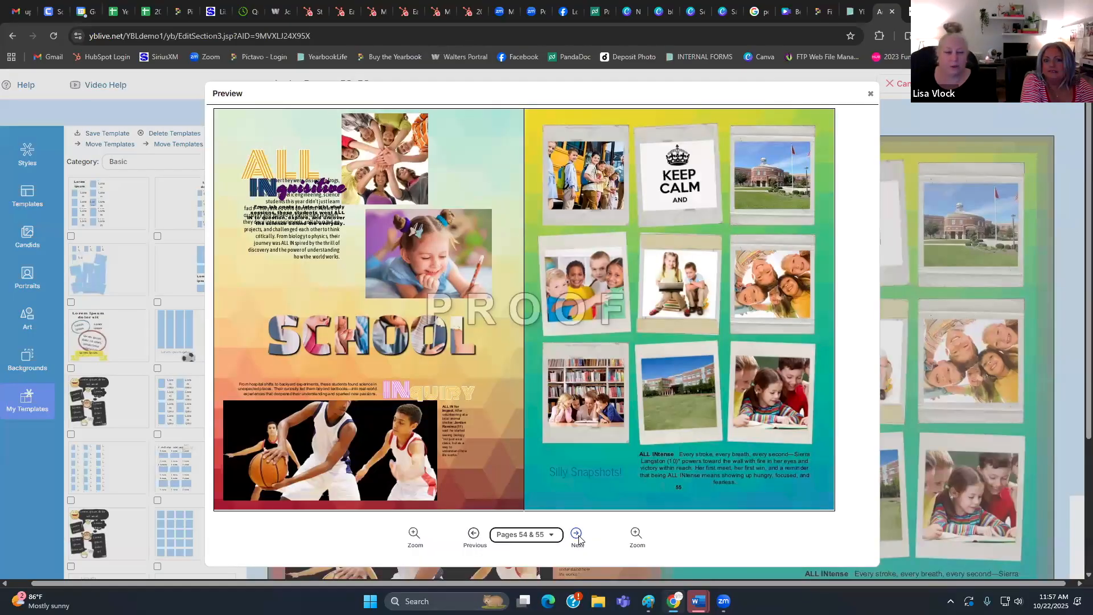
left_click(577, 536)
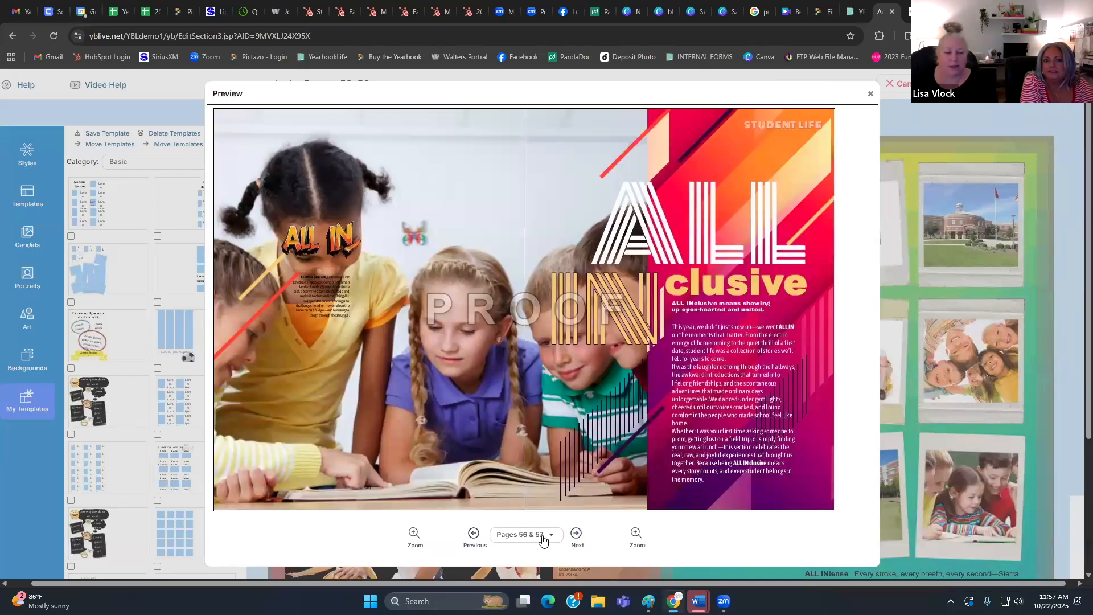
left_click(543, 539)
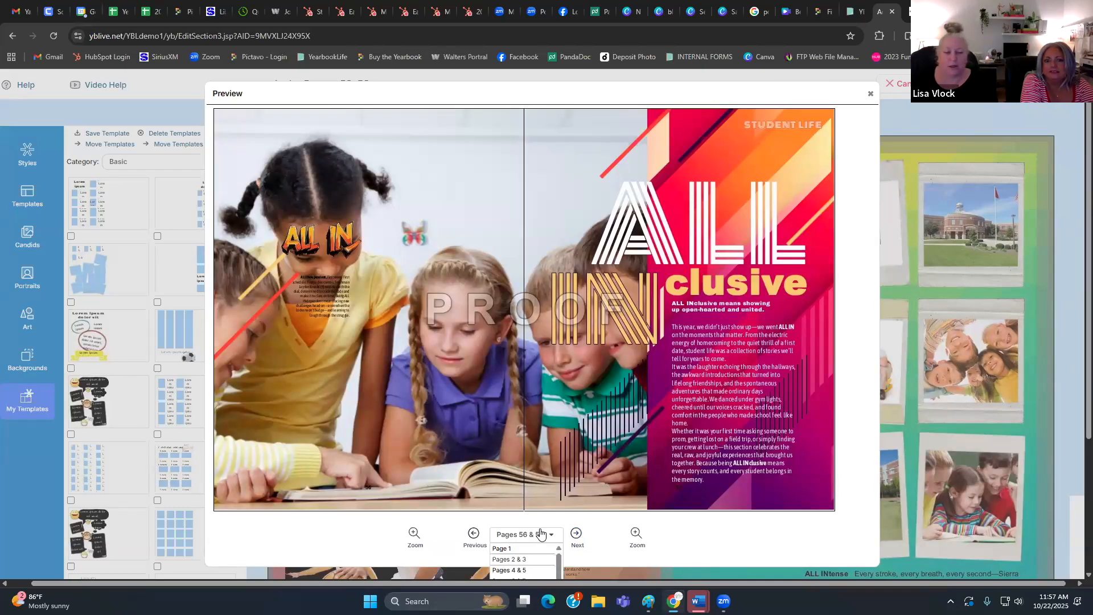
left_click(871, 95)
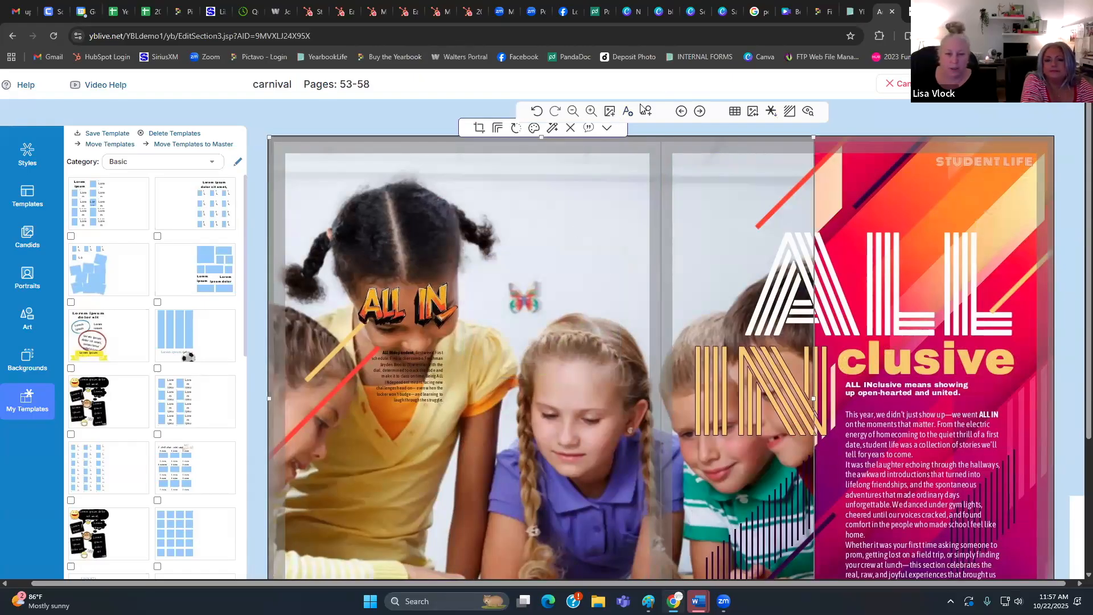
left_click(682, 112)
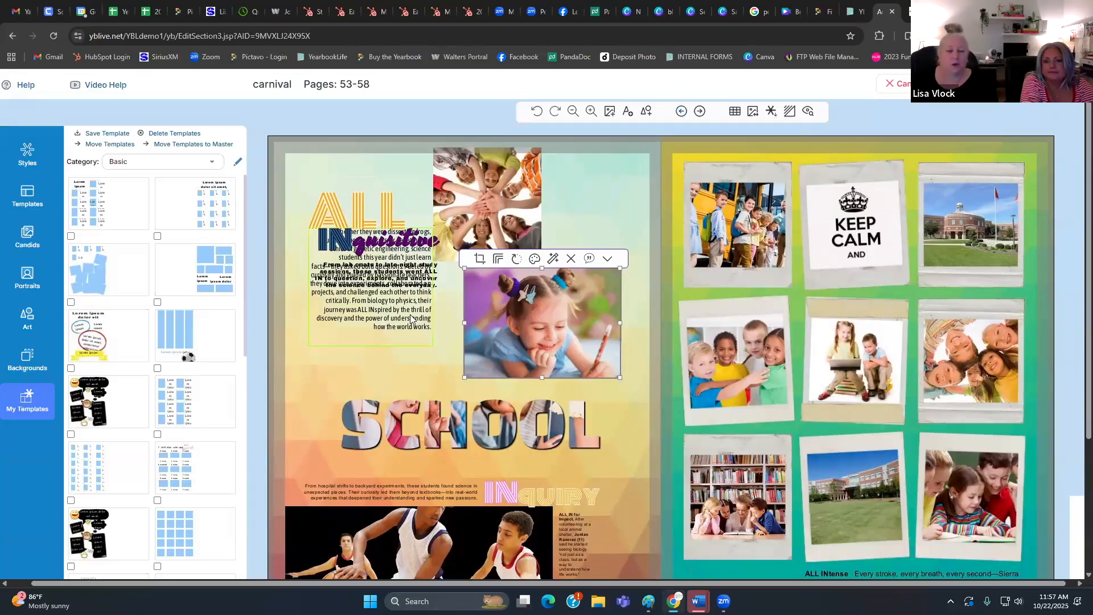
- Move the body paragraph and the bold intro text up over the ALL title to clear space beneath INquisitive
left_click(408, 239)
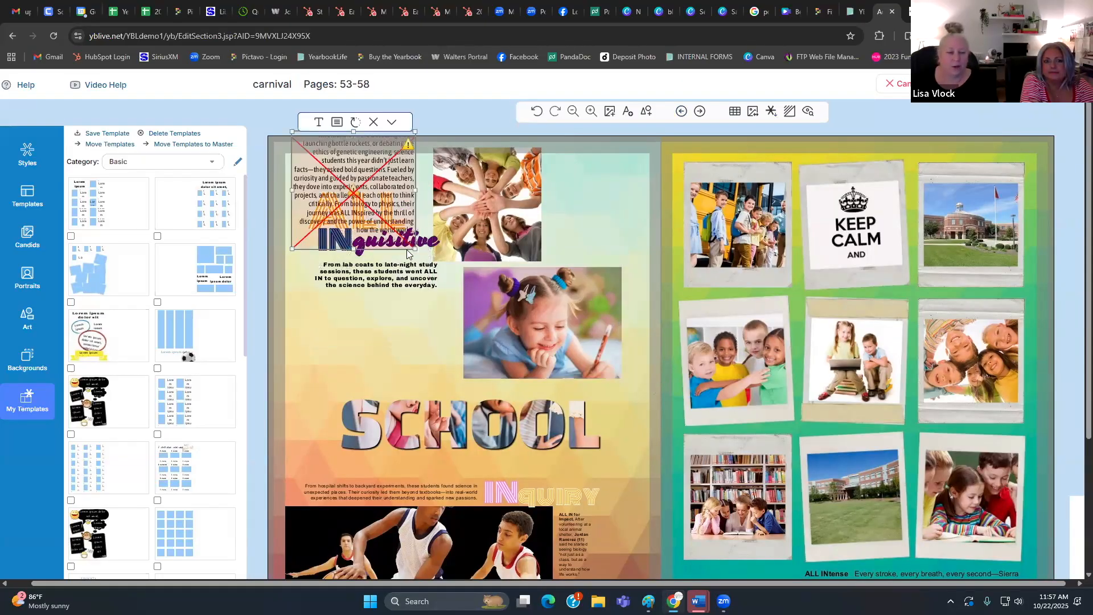
left_click(409, 279)
left_click(401, 199)
- Shrink the photo of the girl with pigtails to a narrower frame and move it below the INquisitive title
left_click(606, 277)
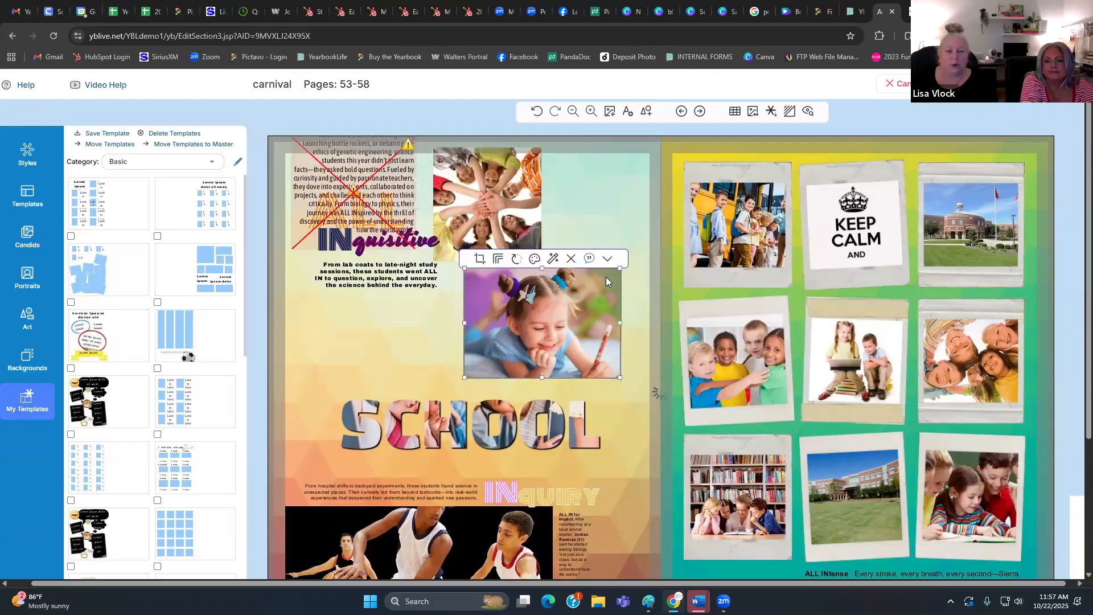
left_click_drag(569, 280, 571, 279)
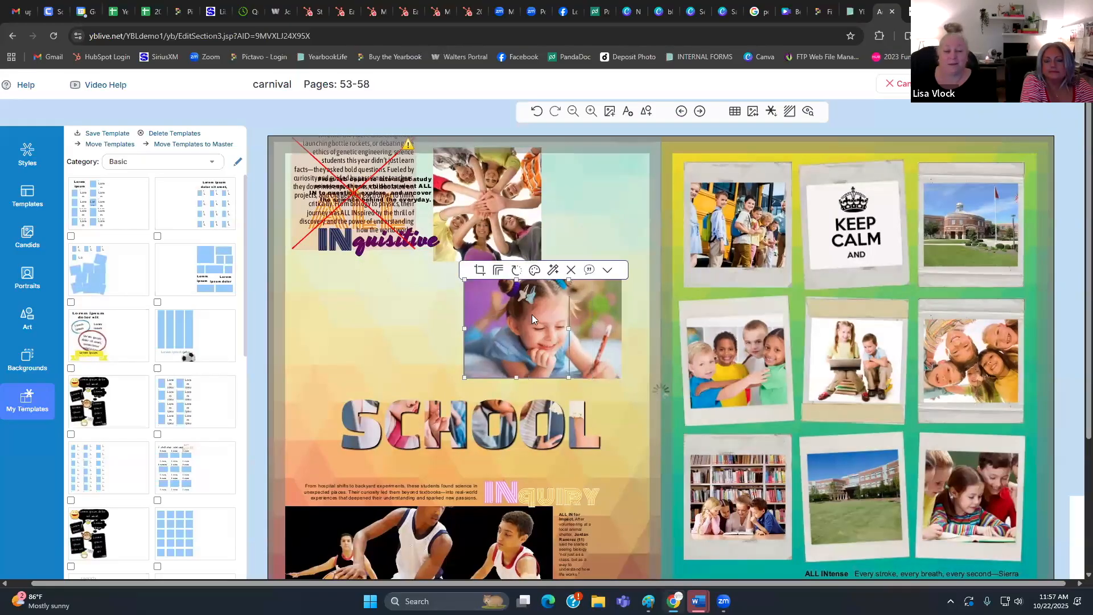
left_click(369, 331)
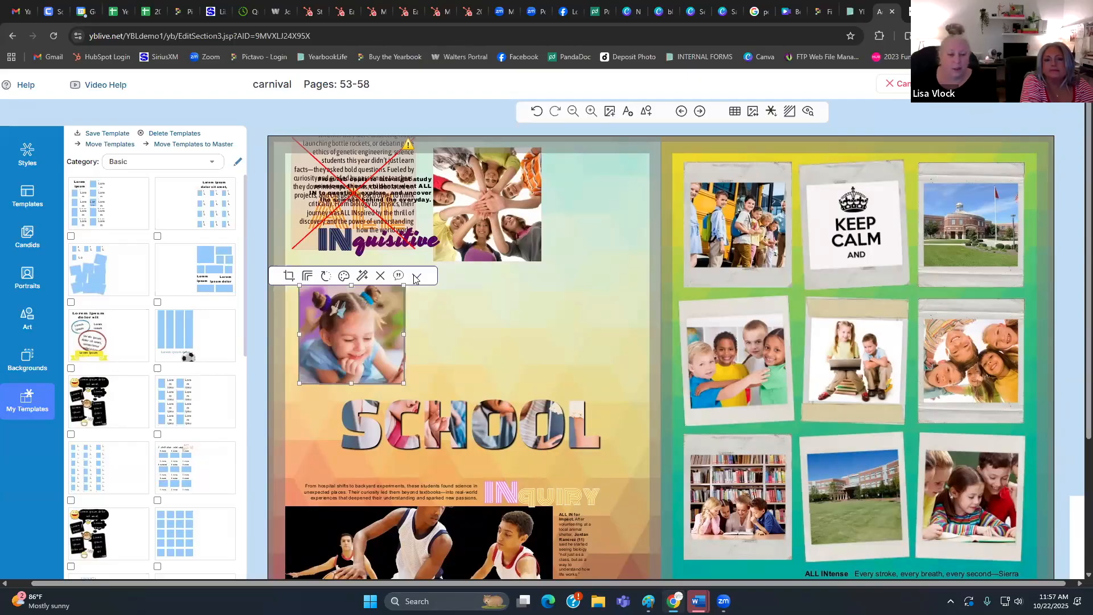
- Duplicate the girl's photo twice and place the copies beside it in a row above the SCHOOL lettering
left_click(416, 277)
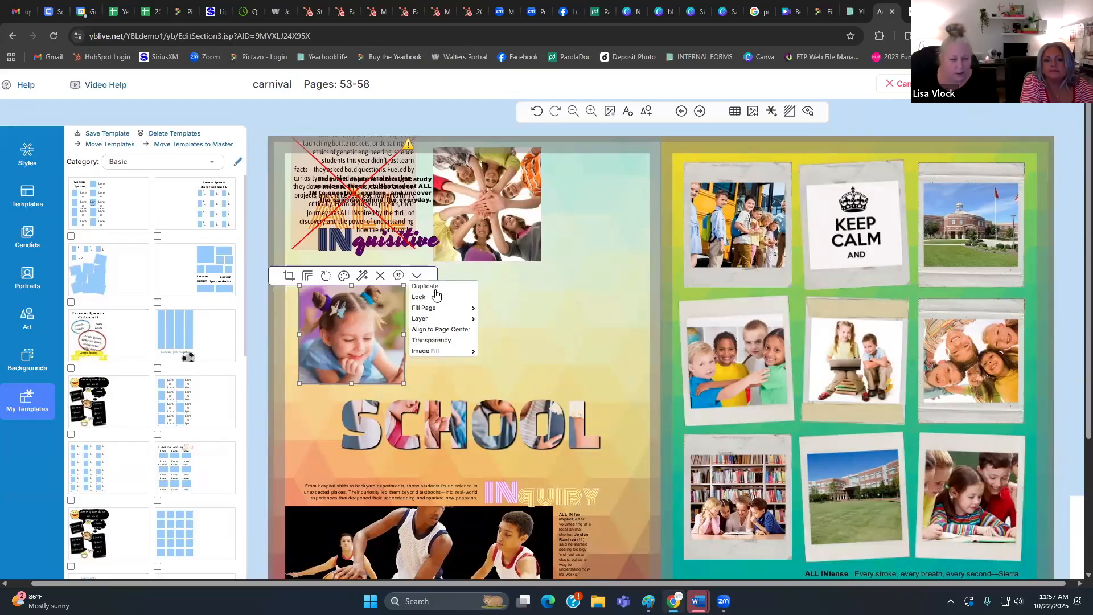
left_click(436, 286)
left_click(507, 331)
left_click(479, 326)
left_click(536, 281)
left_click(563, 292)
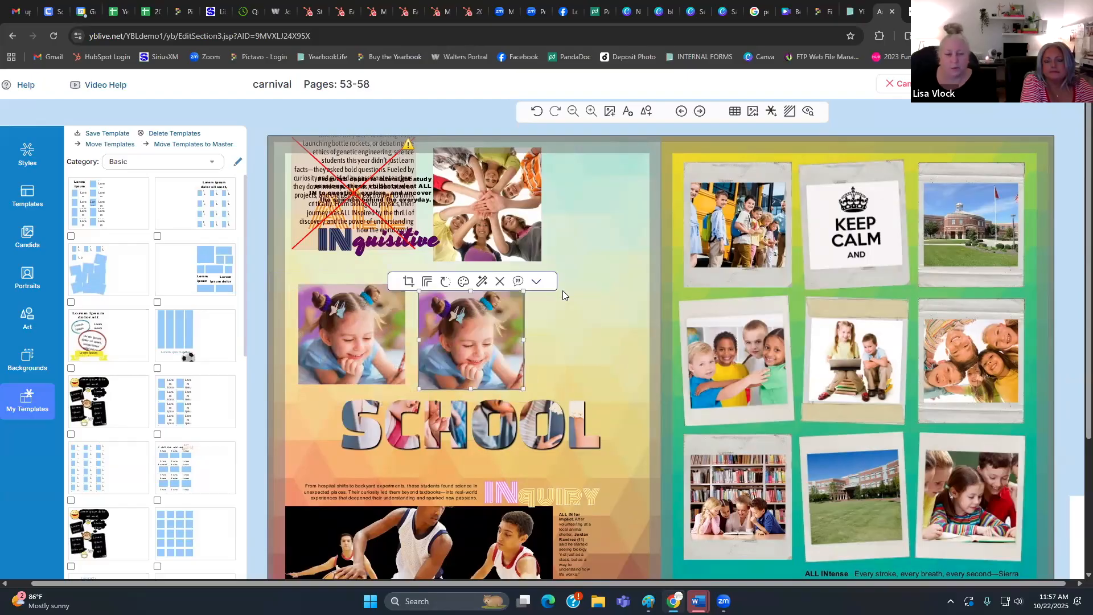
left_click(609, 342)
mouse_move(610, 341)
left_mouse_down()
mouse_move(614, 321)
mouse_move(614, 330)
left_mouse_up()
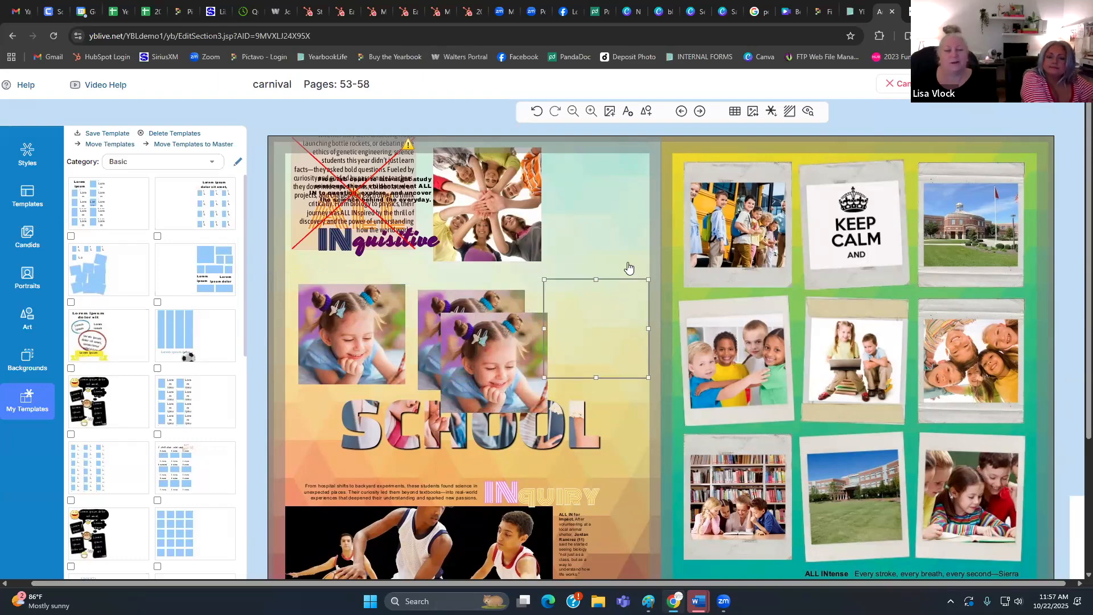
left_click(626, 214)
- Select the three girl photos together and align them with Align Top
left_click_drag(289, 316, 631, 343)
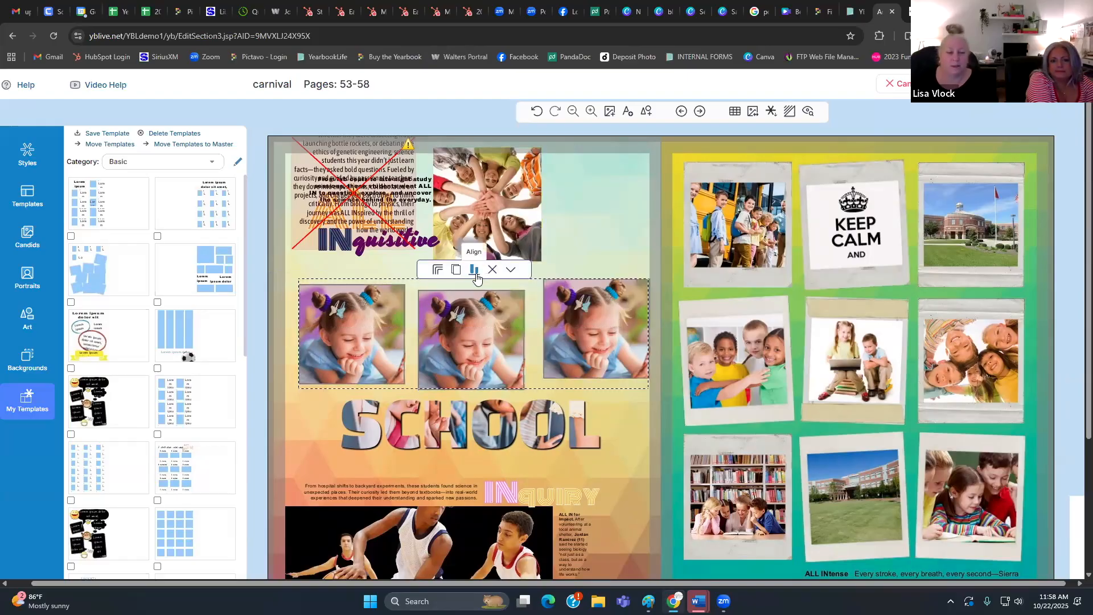
left_click(436, 275)
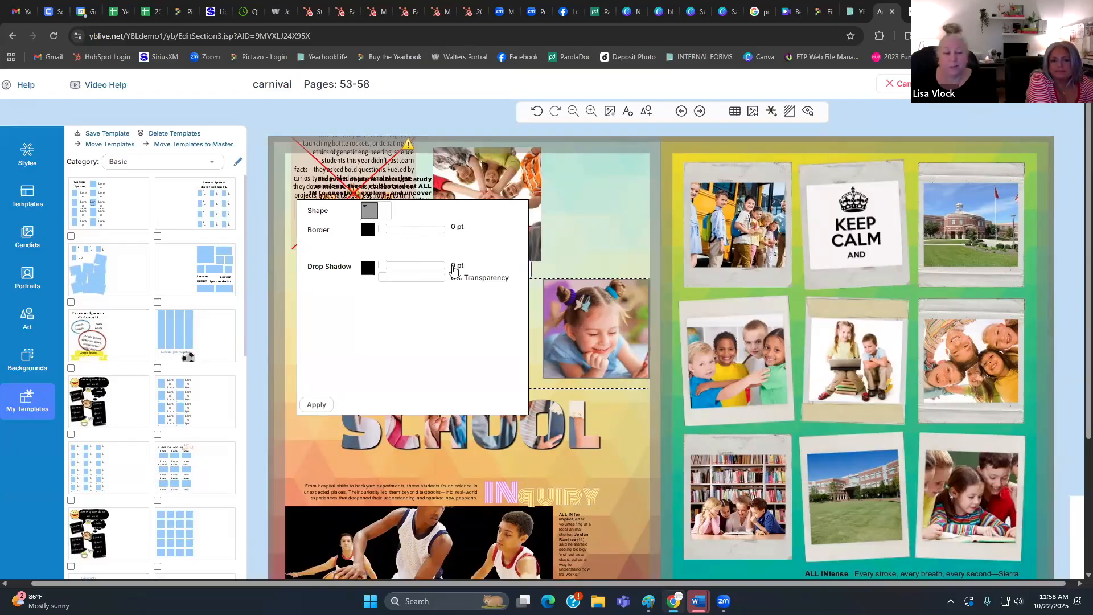
left_click(592, 208)
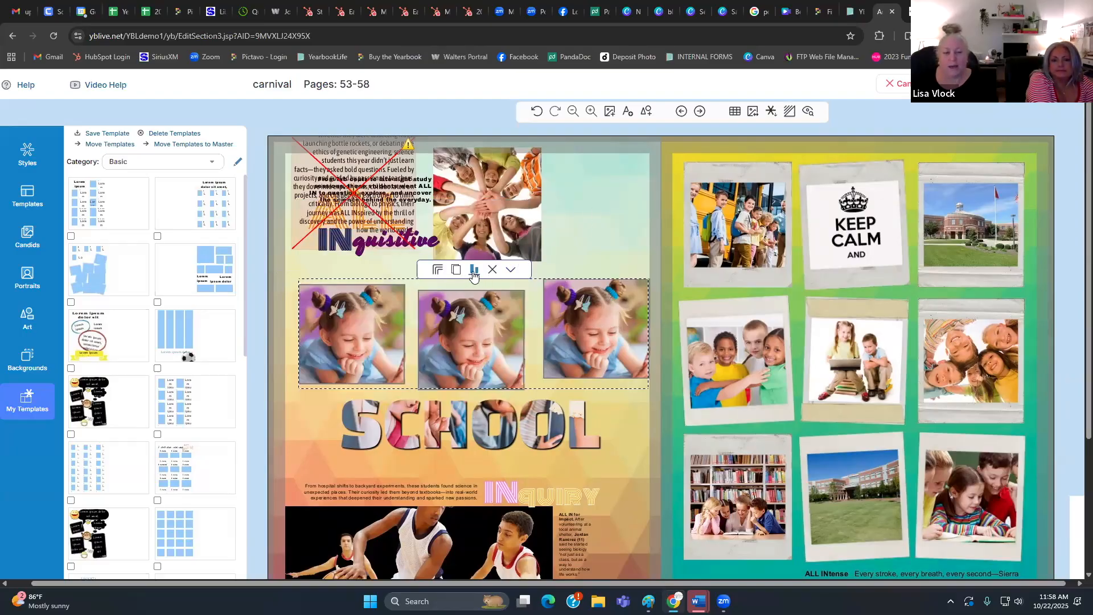
left_click(473, 272)
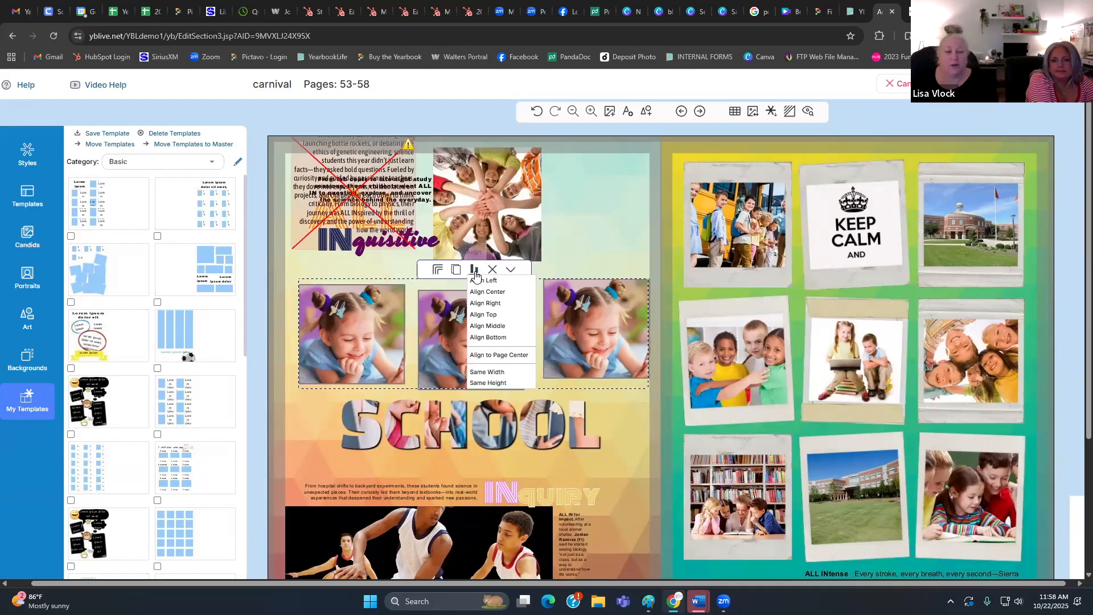
left_click(490, 317)
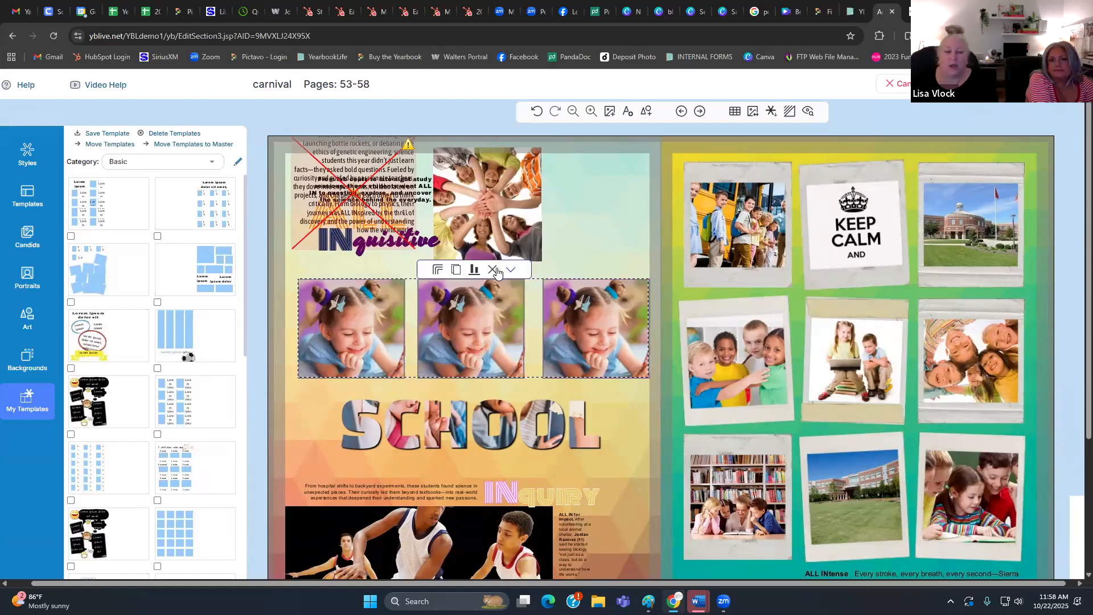
left_click(476, 270)
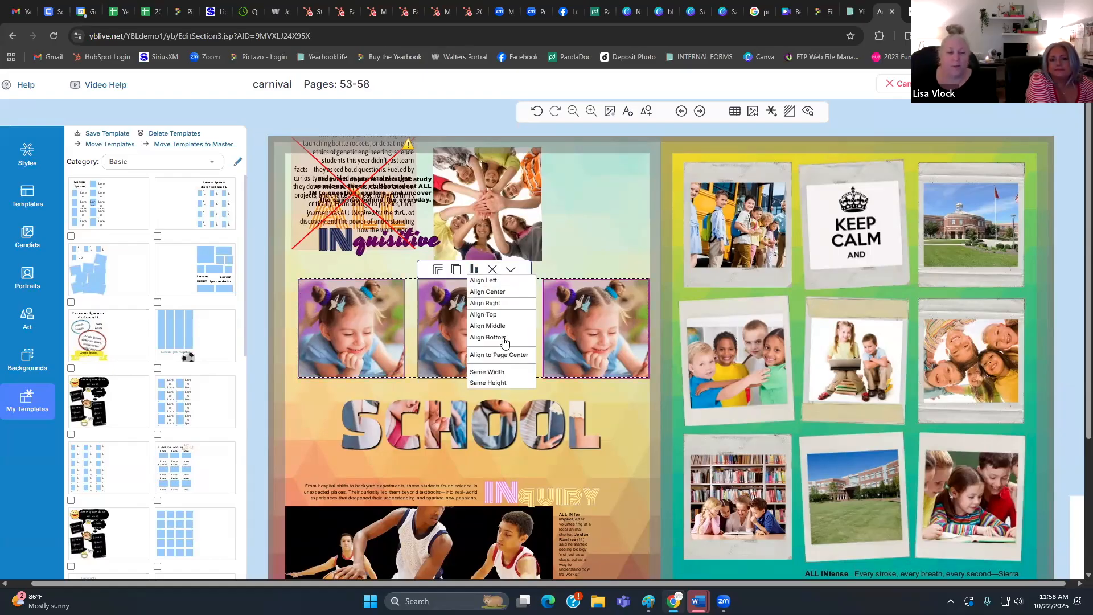
- Make the three girl photos the same width and shorten the one nearest the page gutter by lowering its top edge
left_click(504, 373)
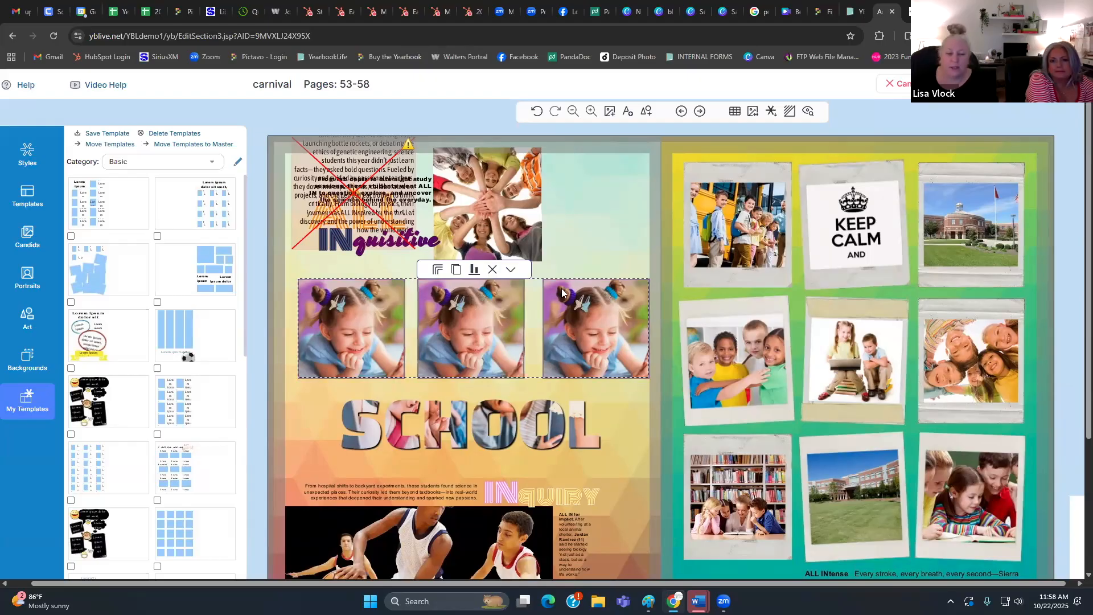
left_click(598, 260)
left_click(547, 283)
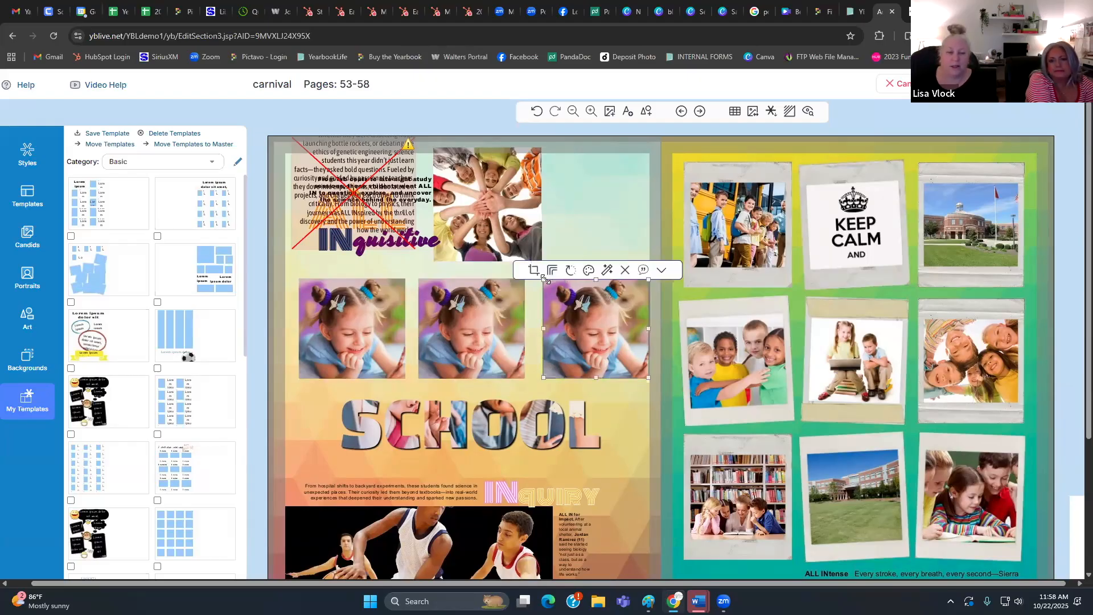
left_click_drag(546, 297, 544, 312)
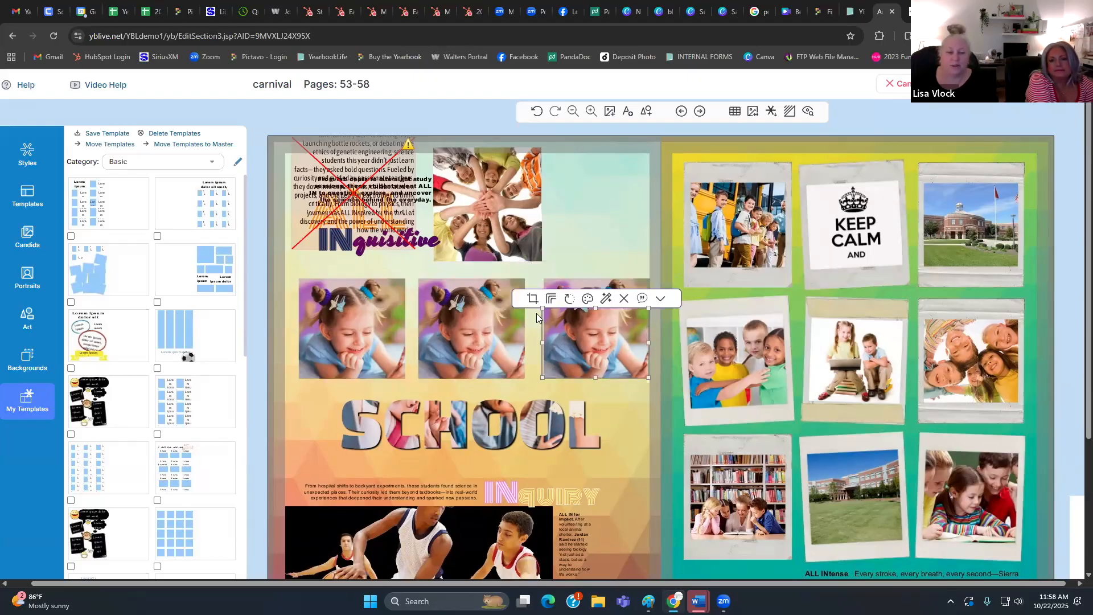
- Select the middle girl photo together with the shortened one and apply Same Height
left_click(567, 246)
left_click(480, 320)
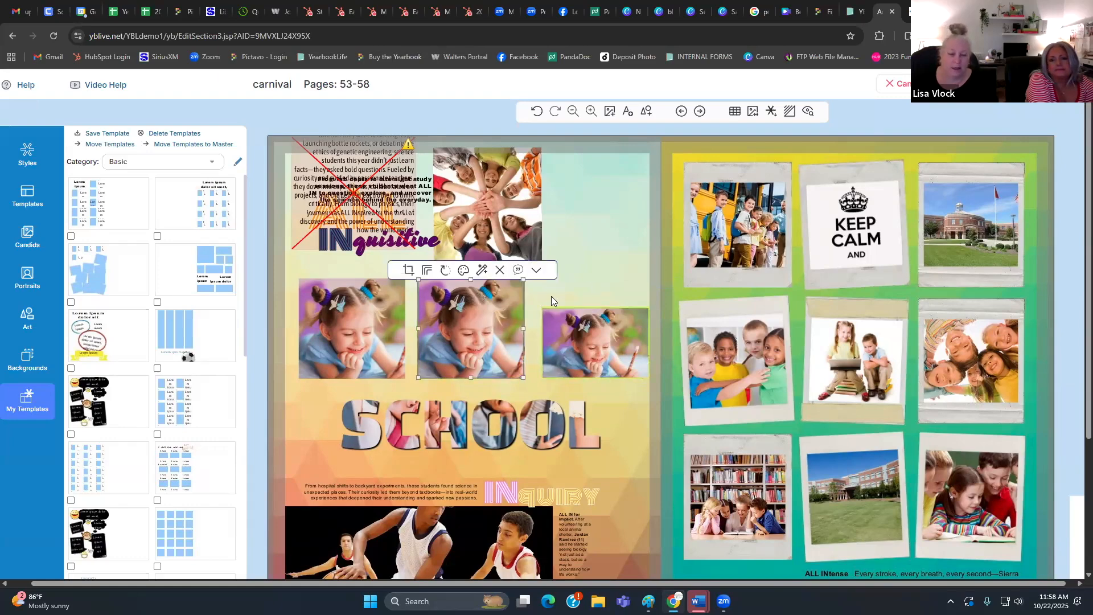
left_click_drag(413, 315, 577, 337)
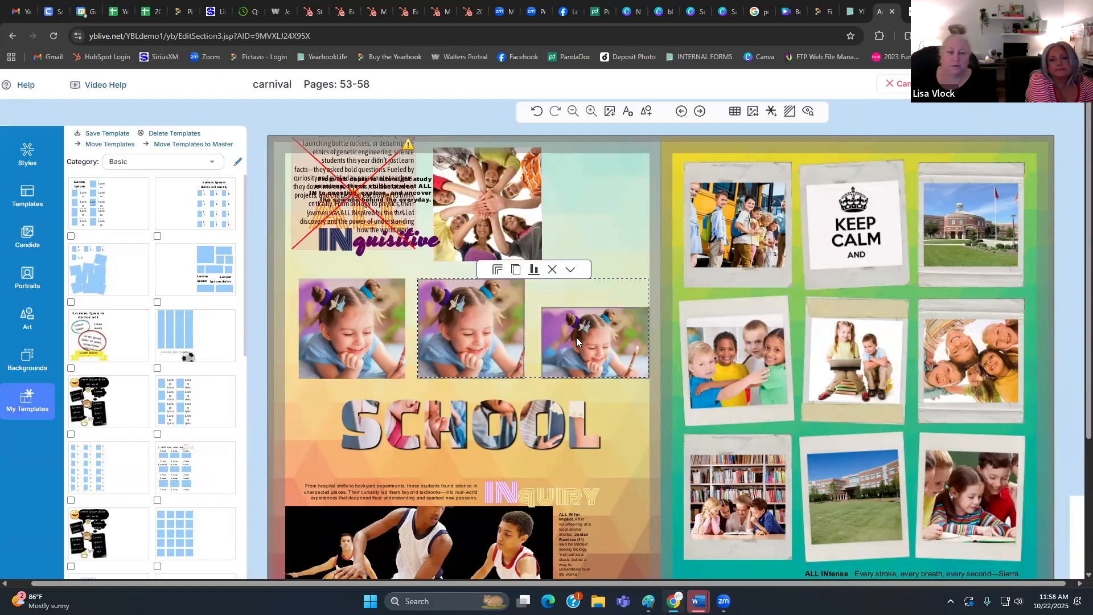
left_click(533, 271)
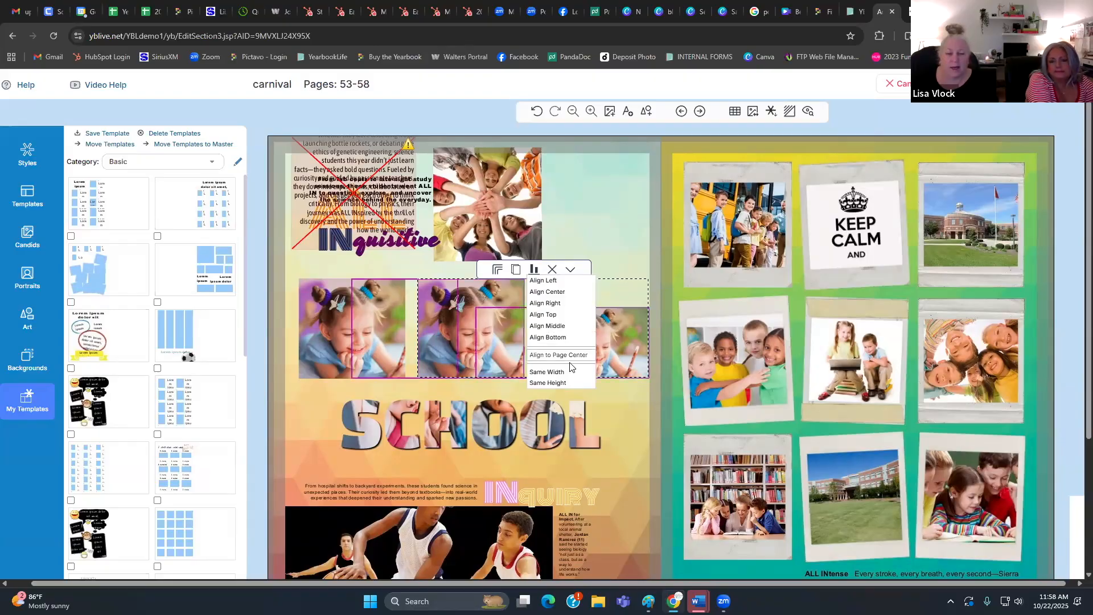
left_click(562, 382)
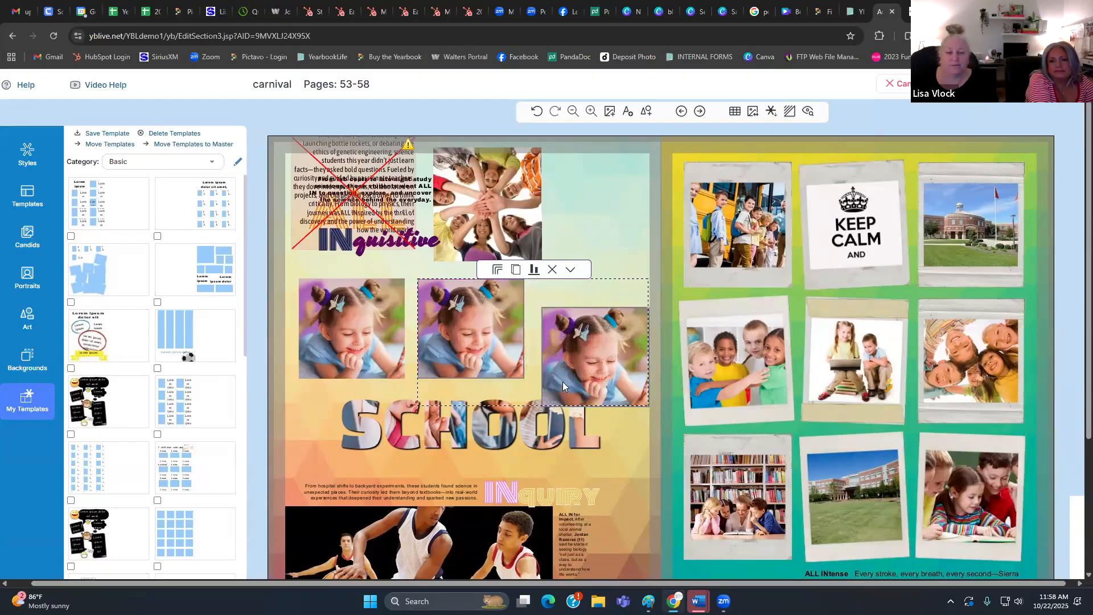
- Align the two selected girl photos with Align Top and deselect them
left_click(534, 275)
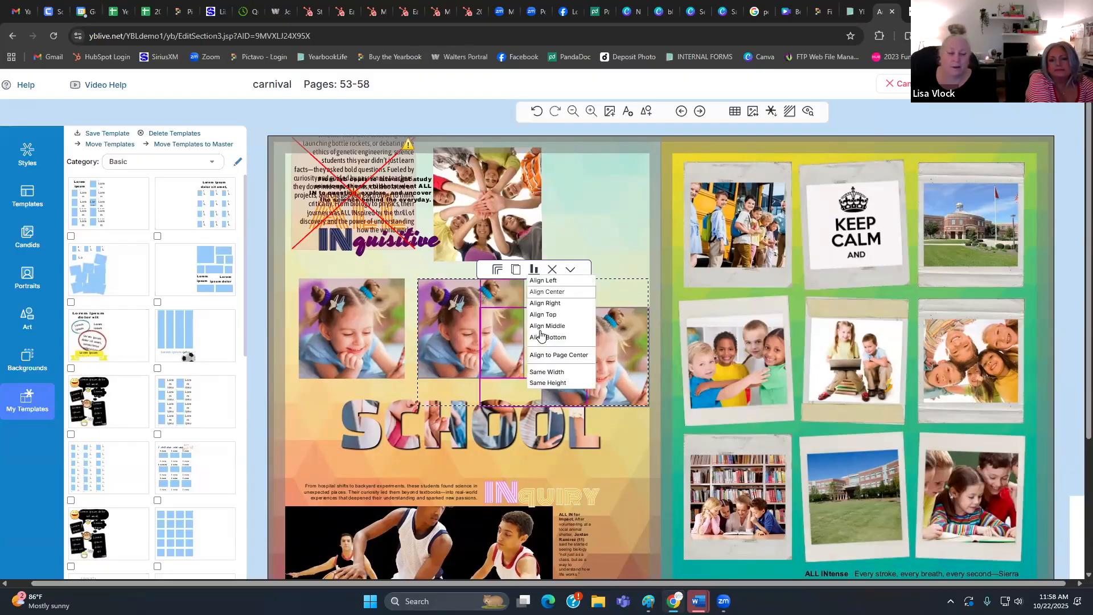
left_click(554, 313)
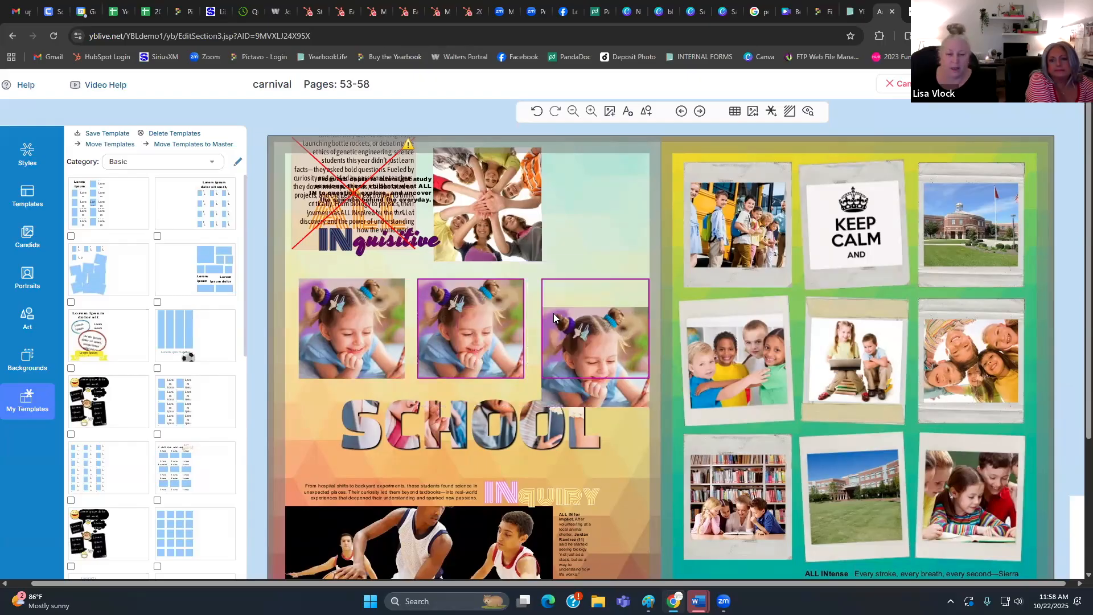
left_click(621, 200)
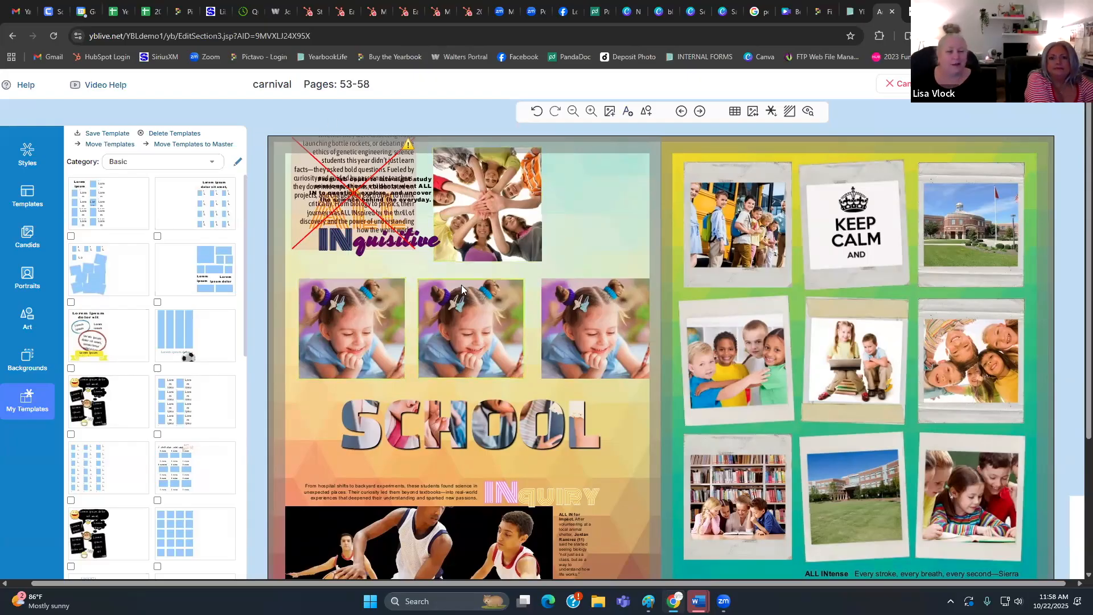
- Move the SCHOOL lettering to the foot of the facing page, over the Silly Snapshots! and ALL INtense text
scroll(304, 263, "down", 1)
left_click(432, 362)
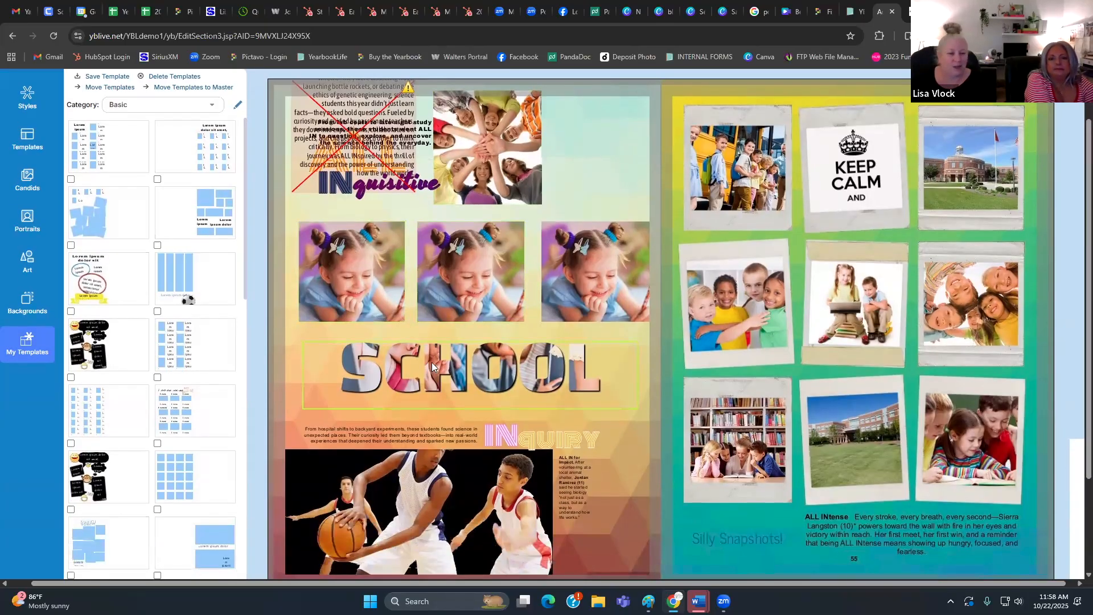
left_click_drag(552, 433, 819, 544)
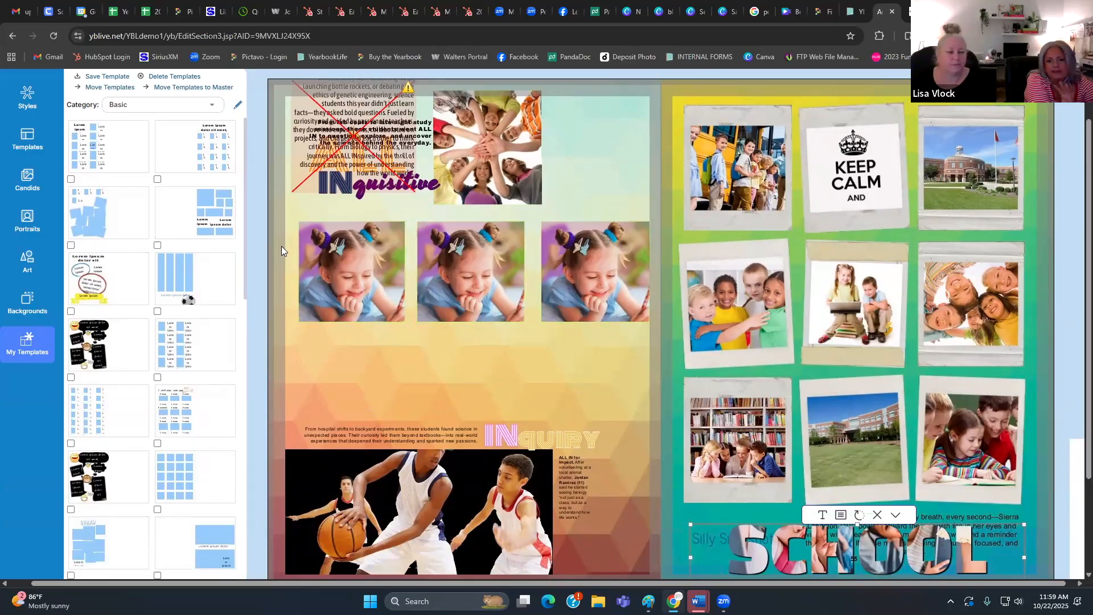
- Delete all remaining photos and text from page 54, including the group-of-hands photo and the INquisitive title, leaving only its background
left_click_drag(282, 246, 603, 525)
key("Delete")
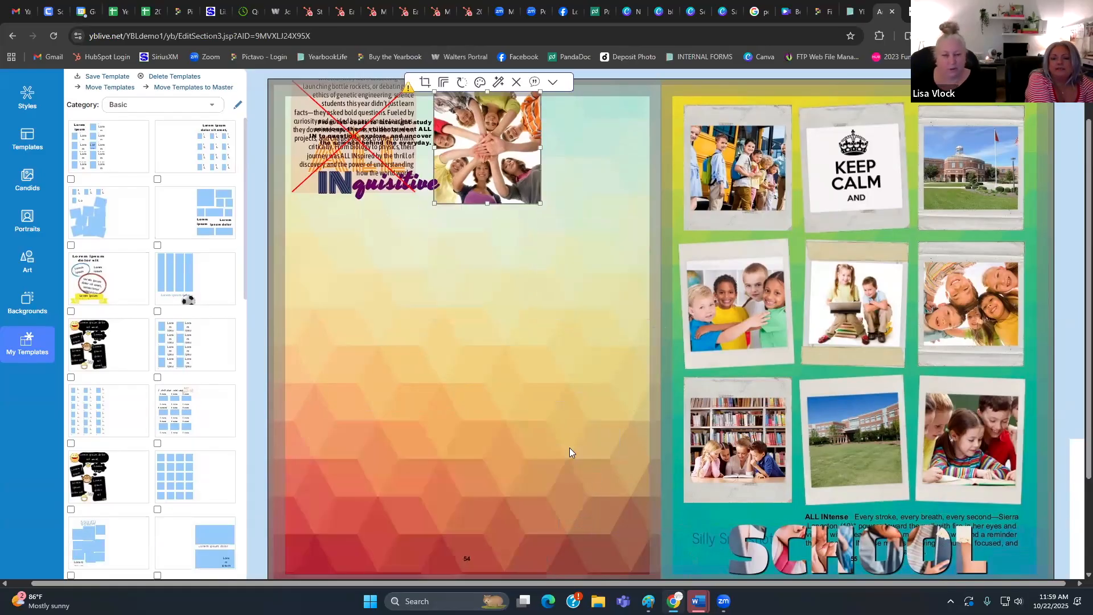
scroll(429, 310, "up", 1)
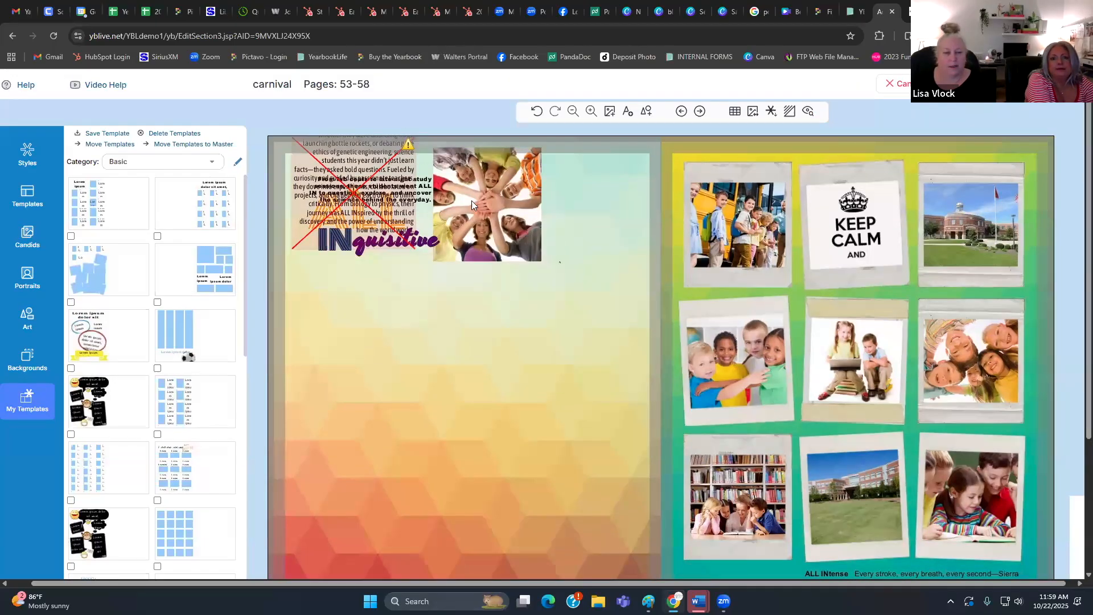
left_click(496, 211)
key("Delete")
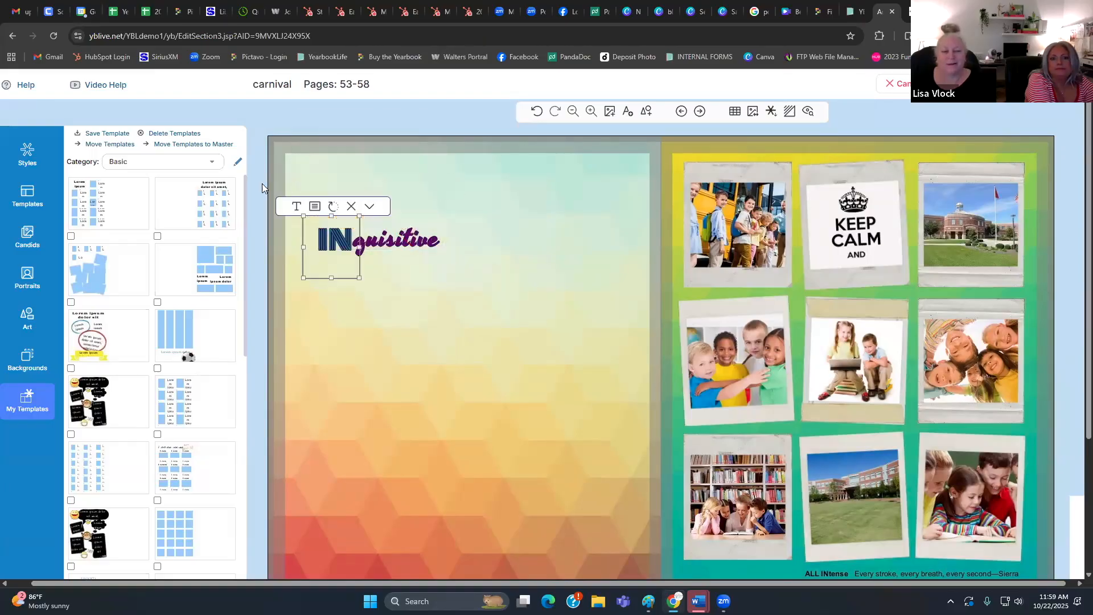
left_click_drag(282, 236, 451, 248)
key("Delete")
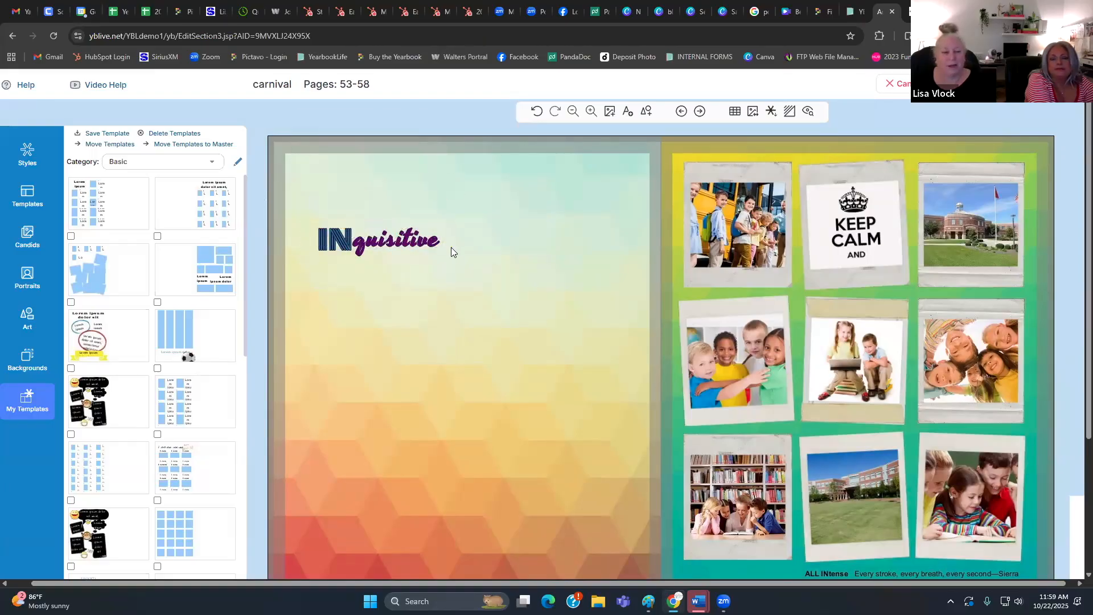
scroll(490, 249, "down", 1)
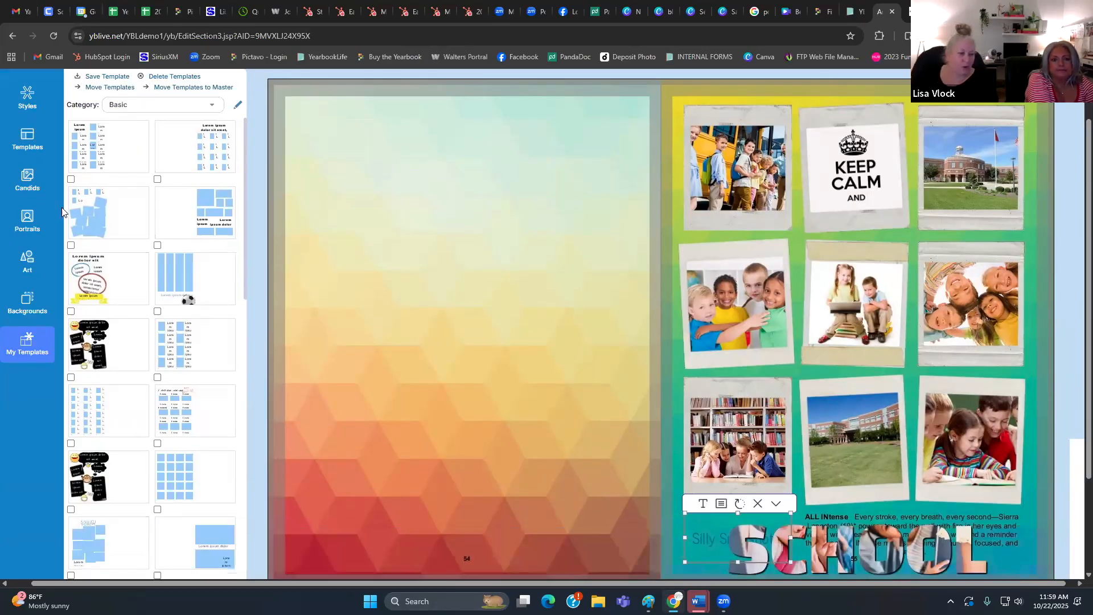
- Start the Portrait Wizard for the section and add the t10 portrait folder to the folders in use
left_click(26, 224)
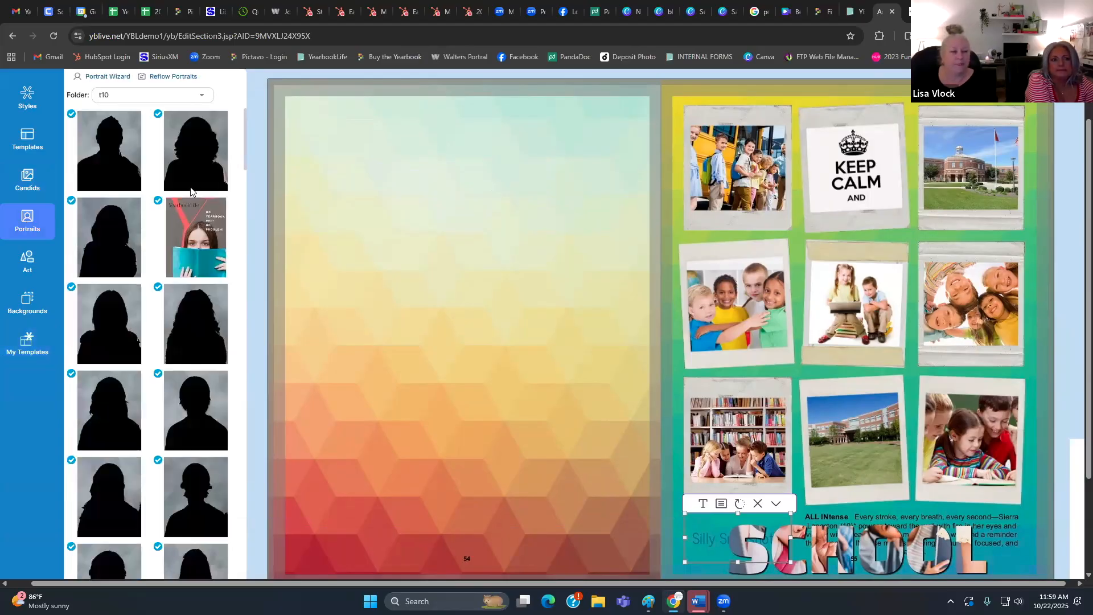
scroll(191, 190, "up", 1)
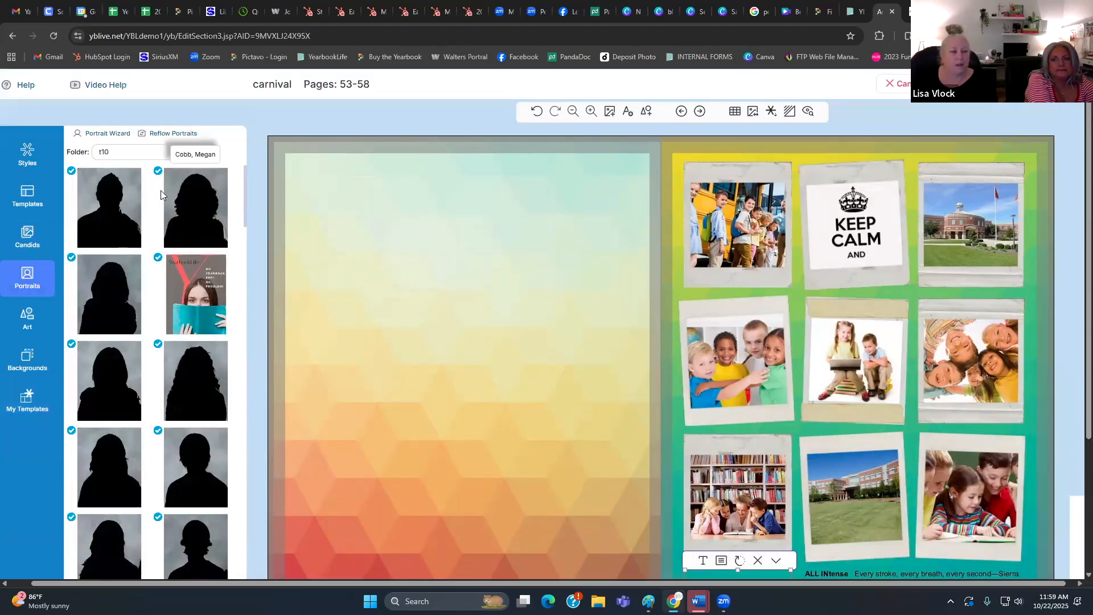
left_click(108, 133)
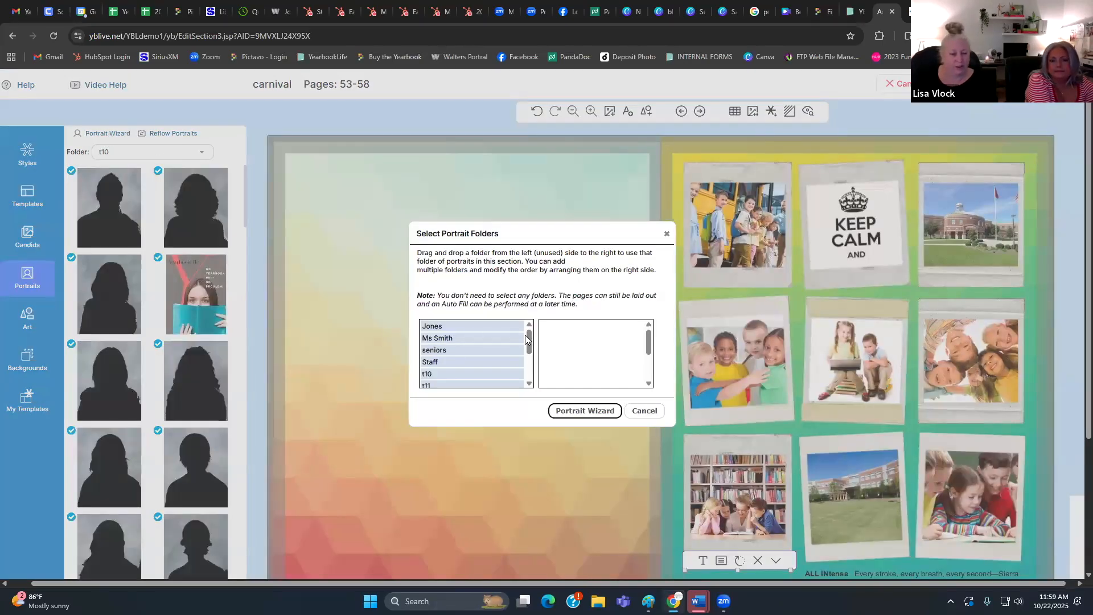
left_click(530, 369)
left_click_drag(529, 369, 531, 338)
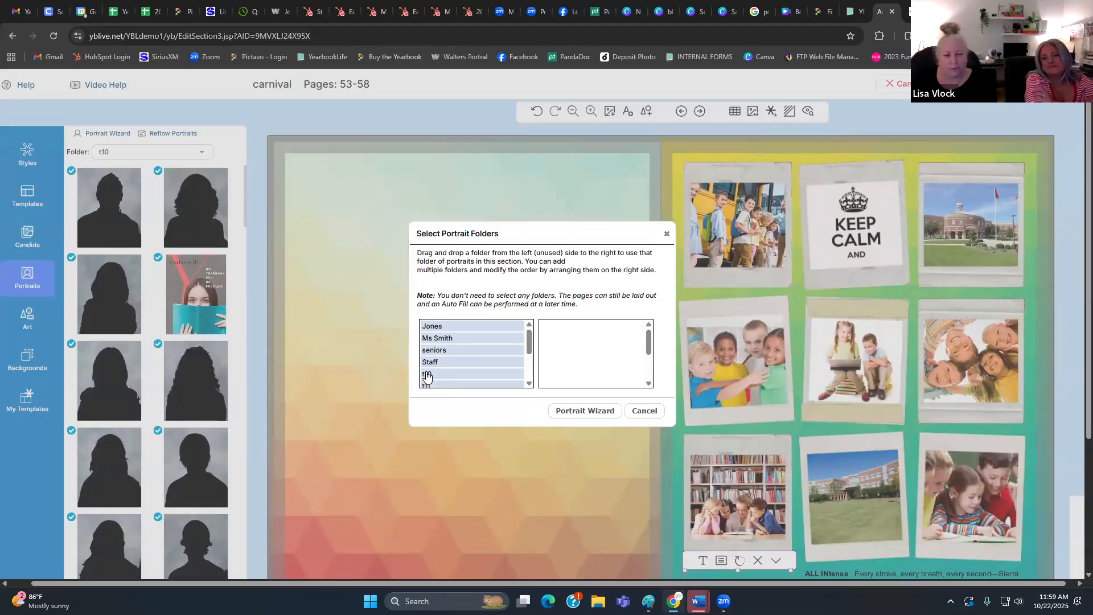
left_click_drag(427, 378, 543, 362)
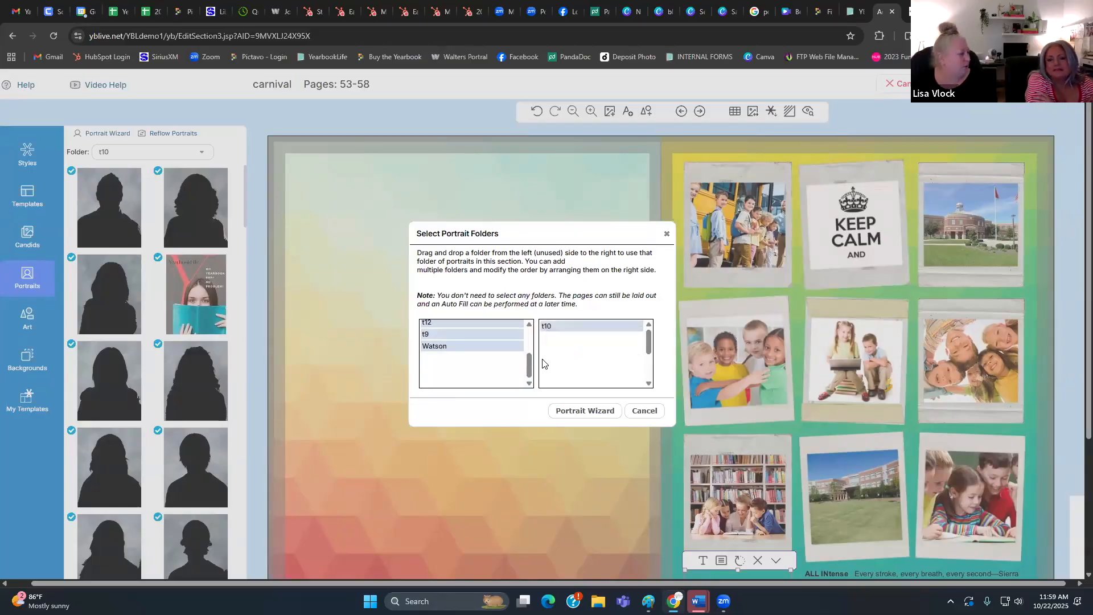
- Try adding the t9 folder and a teacher's folder after t10, and return both to the unused list
left_click_drag(441, 336, 552, 353)
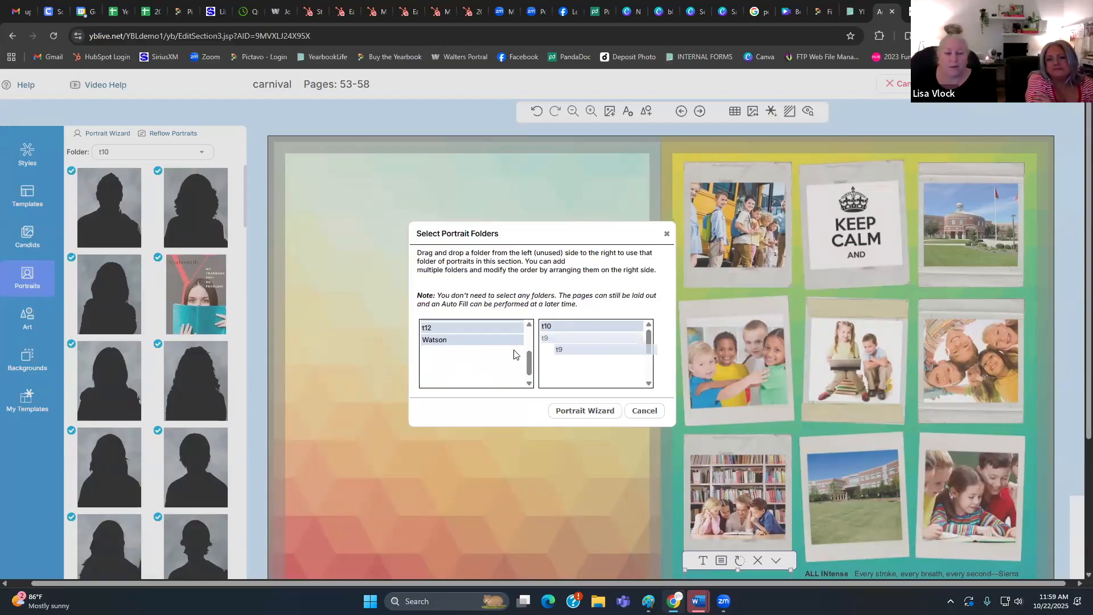
left_click_drag(483, 341, 542, 393)
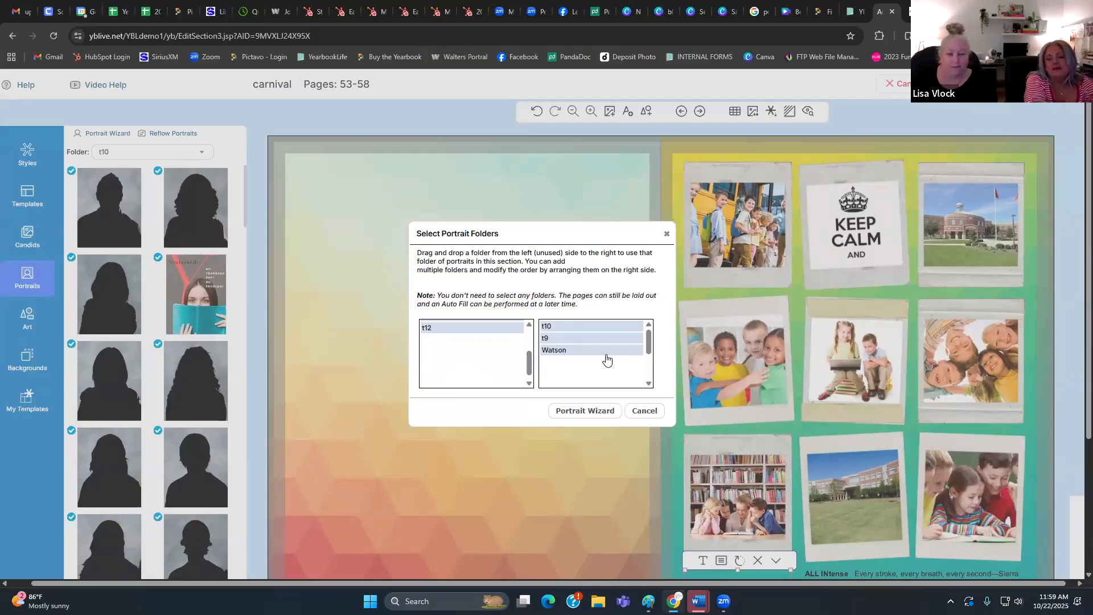
left_click_drag(550, 350, 448, 366)
left_click_drag(529, 363, 532, 317)
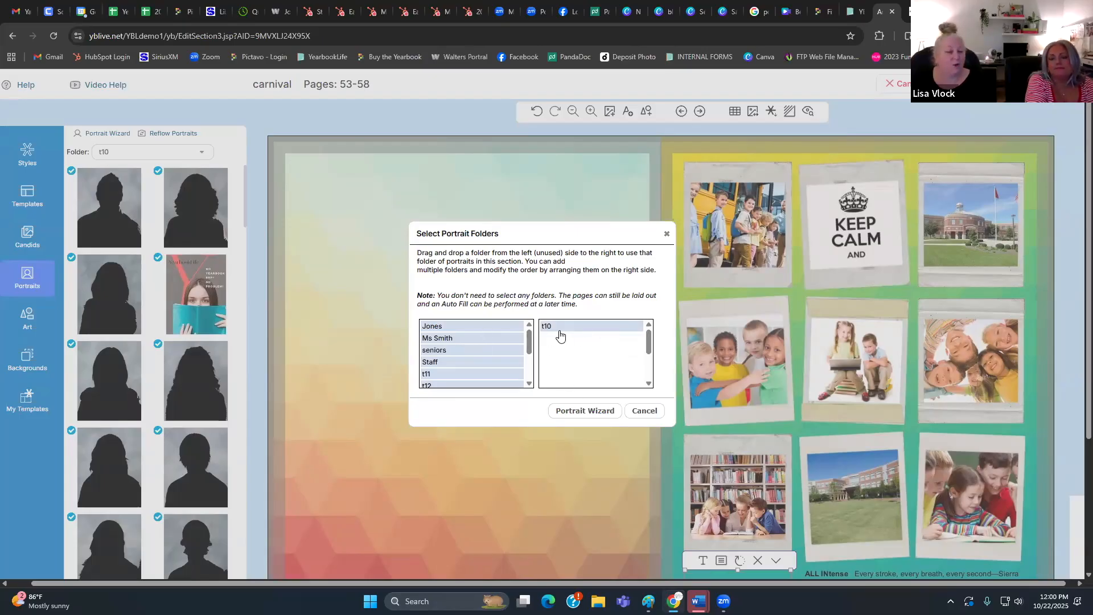
- Continue with only the t10 folder, load the saved portrait settings and apply the portraits to page 54
left_click(568, 416)
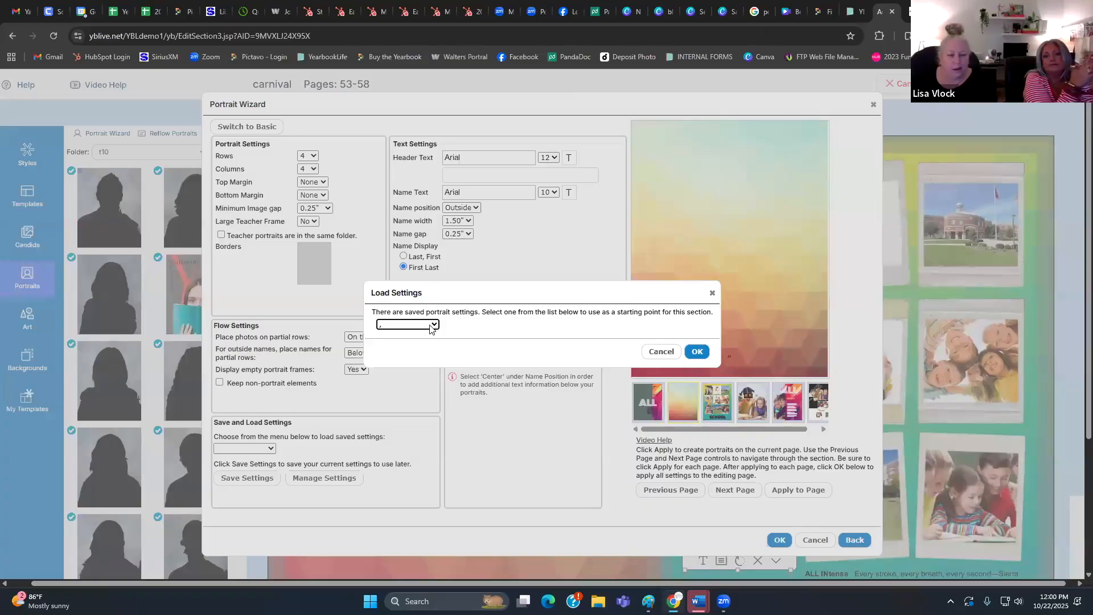
left_click(701, 352)
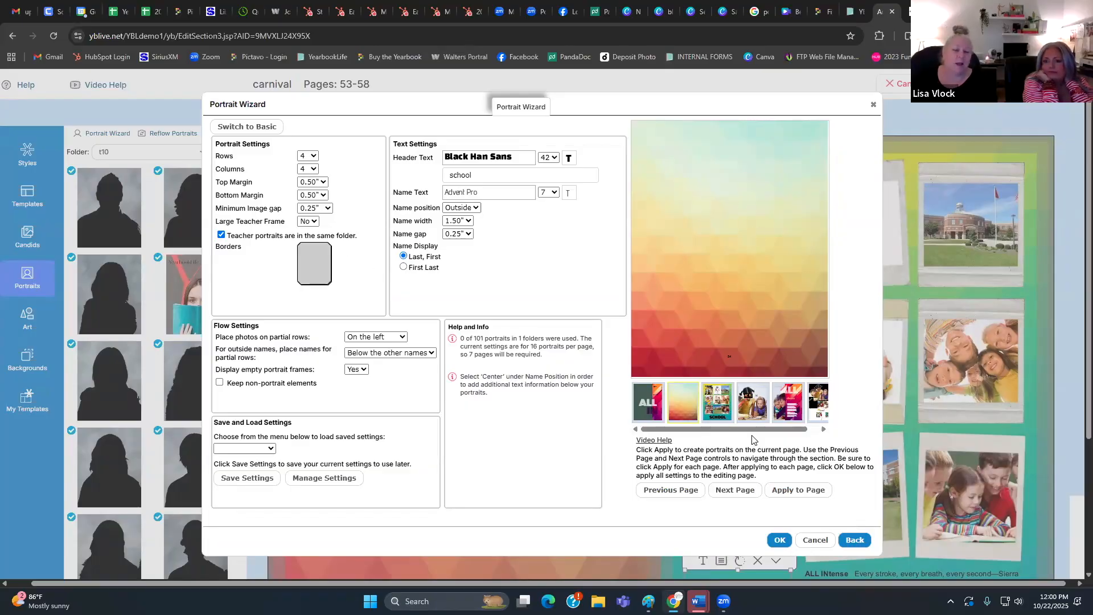
left_click(811, 493)
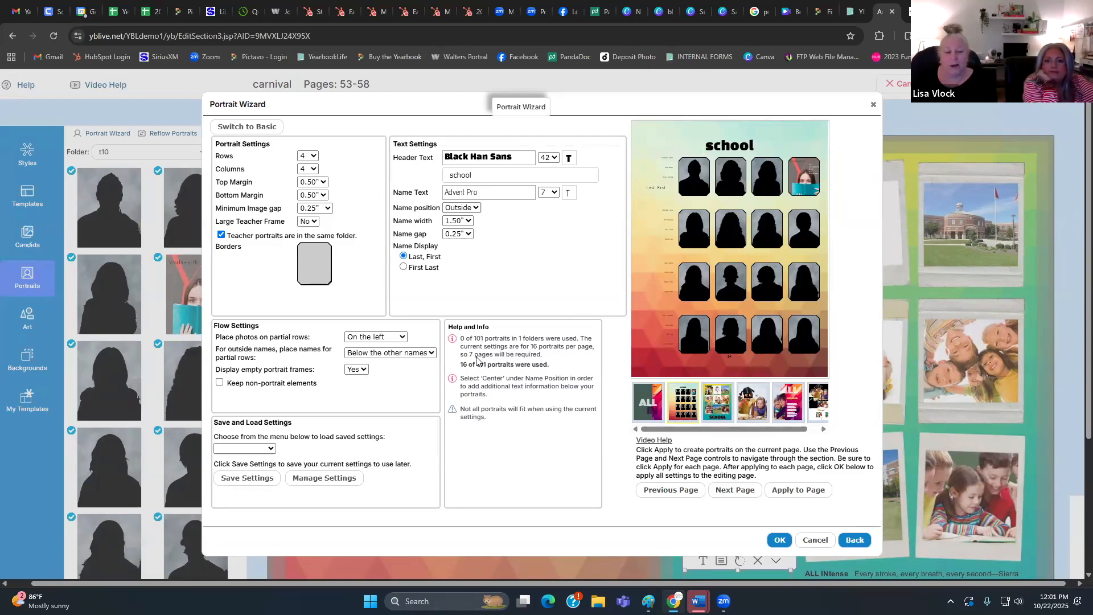
- Set the portrait grid to 6 rows and 5 columns
left_click(310, 162)
left_click(308, 225)
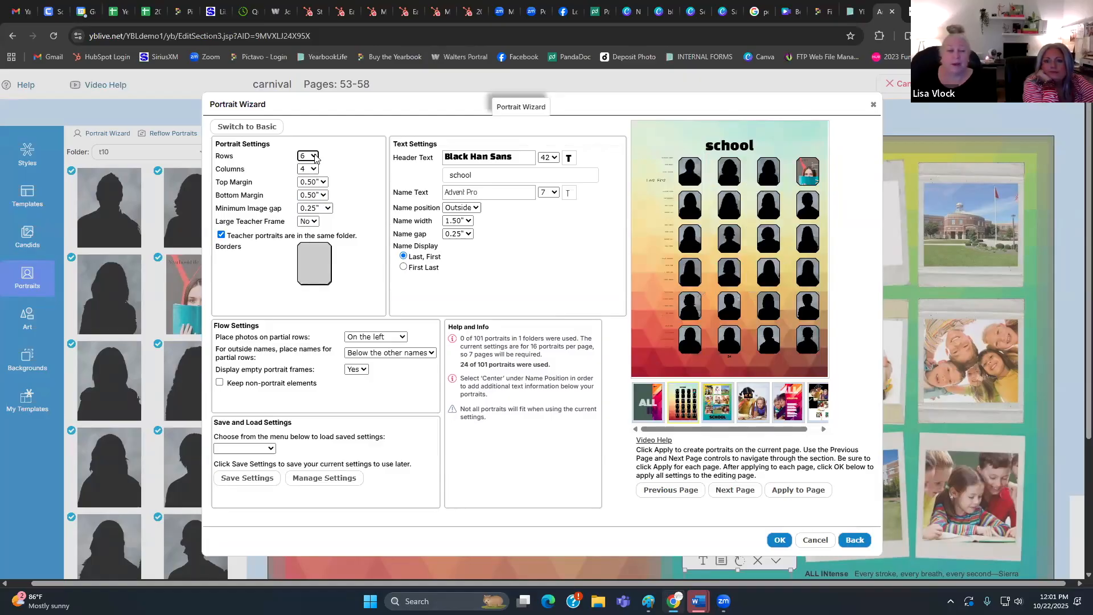
left_click(312, 170)
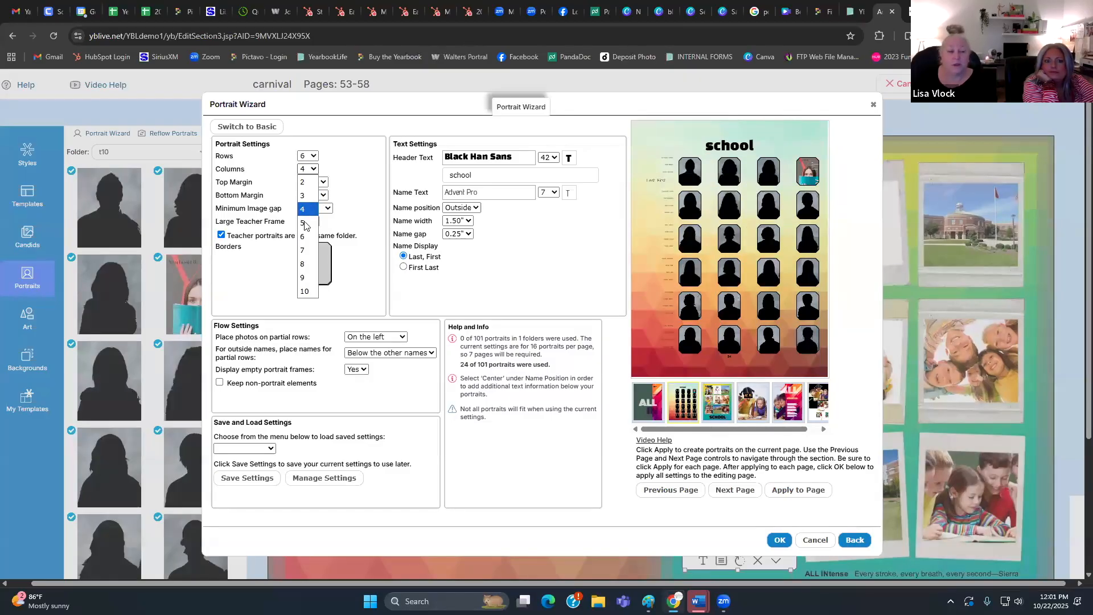
left_click(306, 226)
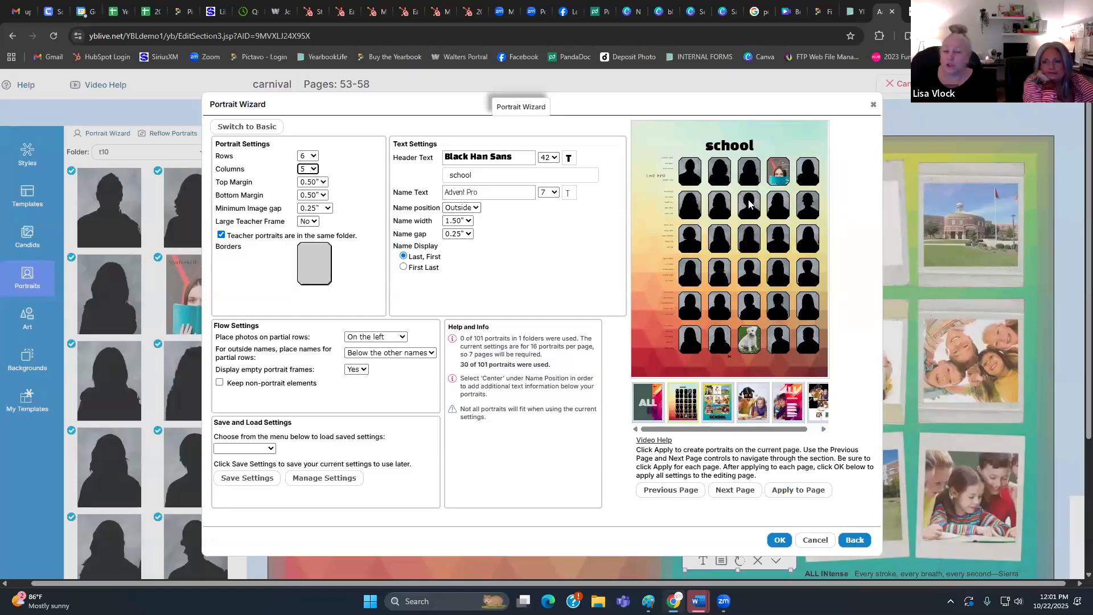
- Set the portrait page's top margin to None and the minimum image gap to 0.125"
left_click(313, 183)
left_click(313, 192)
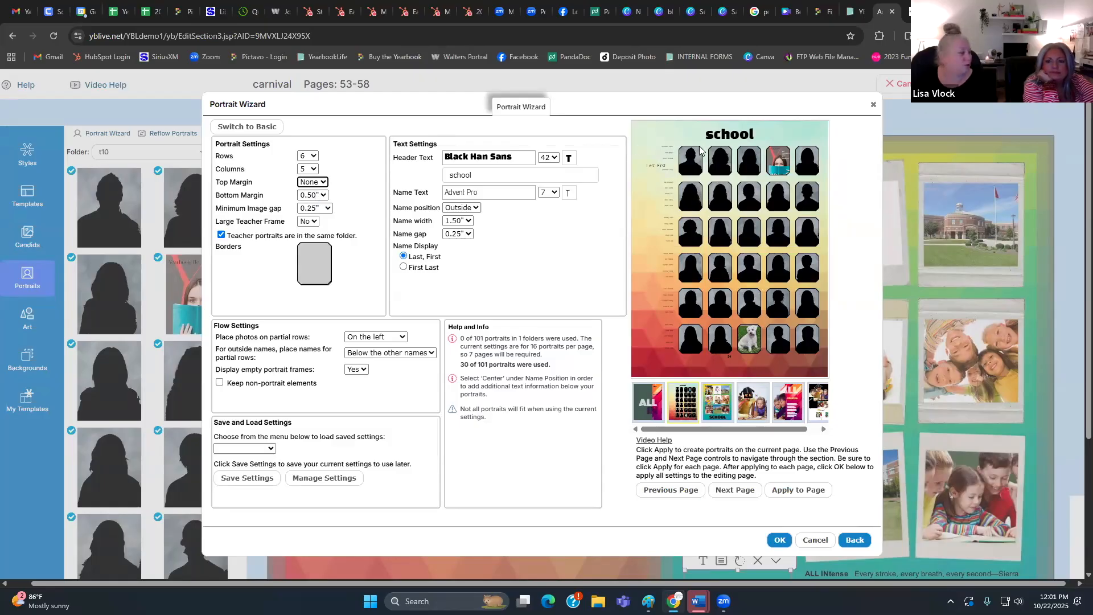
left_click(322, 211)
left_click(321, 221)
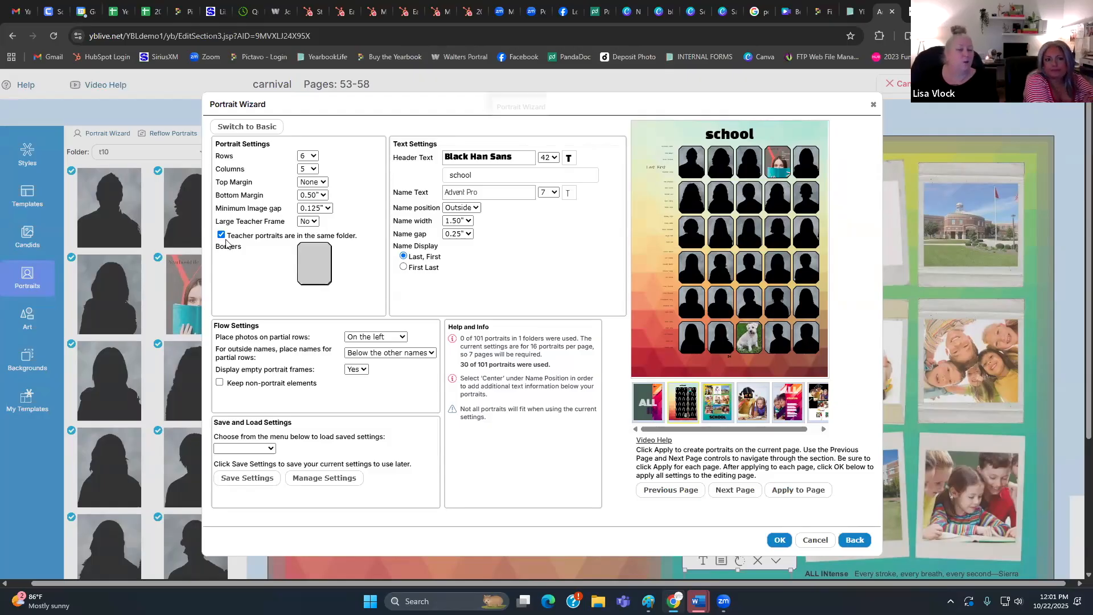
- Set the number of large teacher frames to 1, and raise it to 2
left_click(306, 222)
left_click(307, 248)
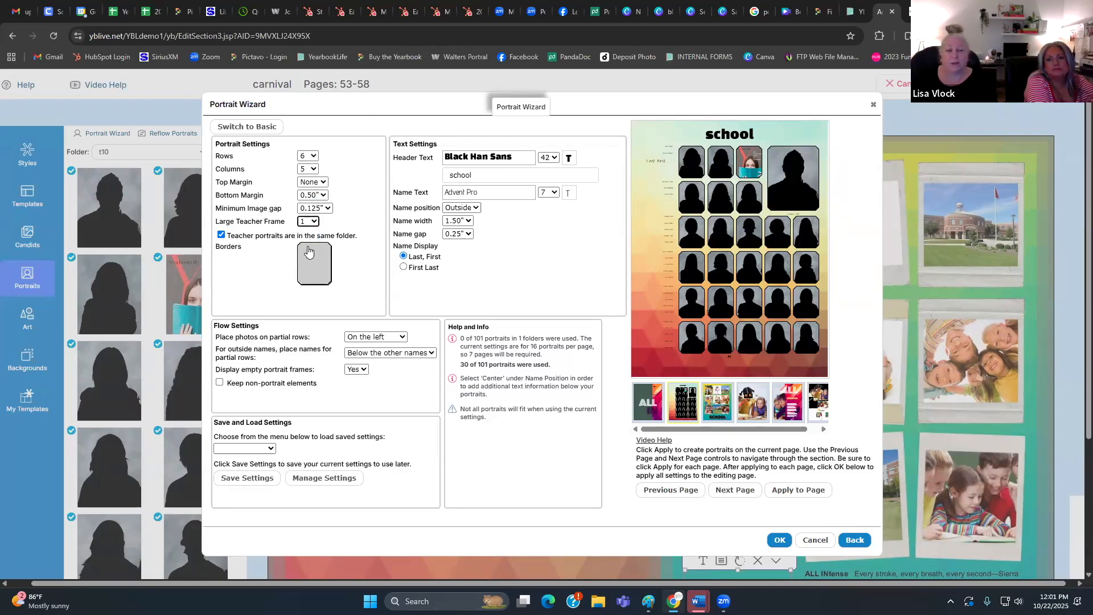
left_click(307, 222)
left_click(308, 262)
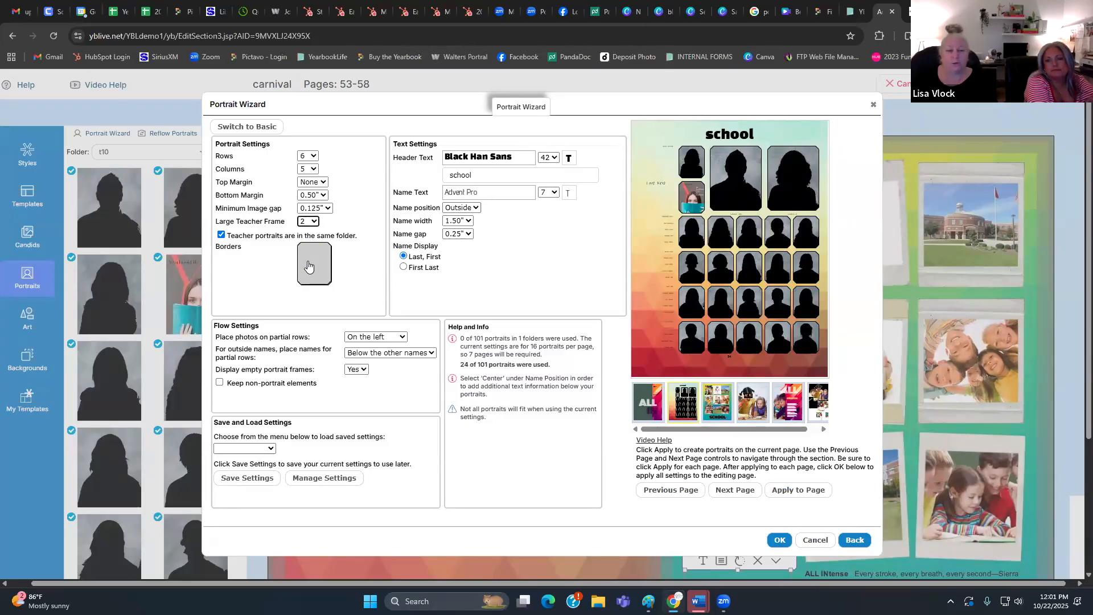
- Set the large teacher frame to No and change the portrait border shape to a square-cornered frame
left_click(311, 222)
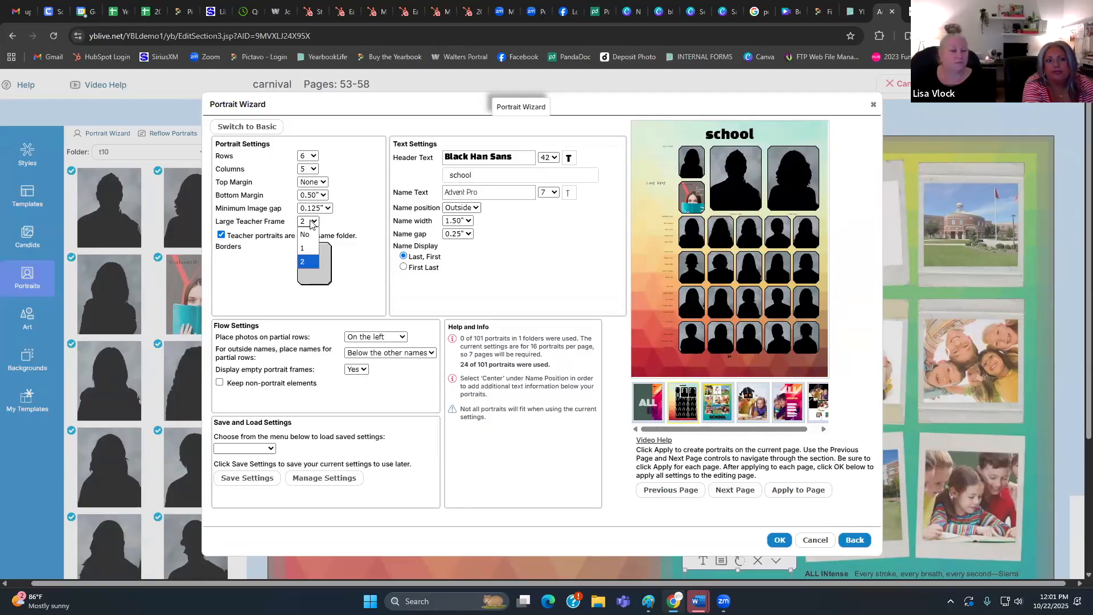
left_click(304, 236)
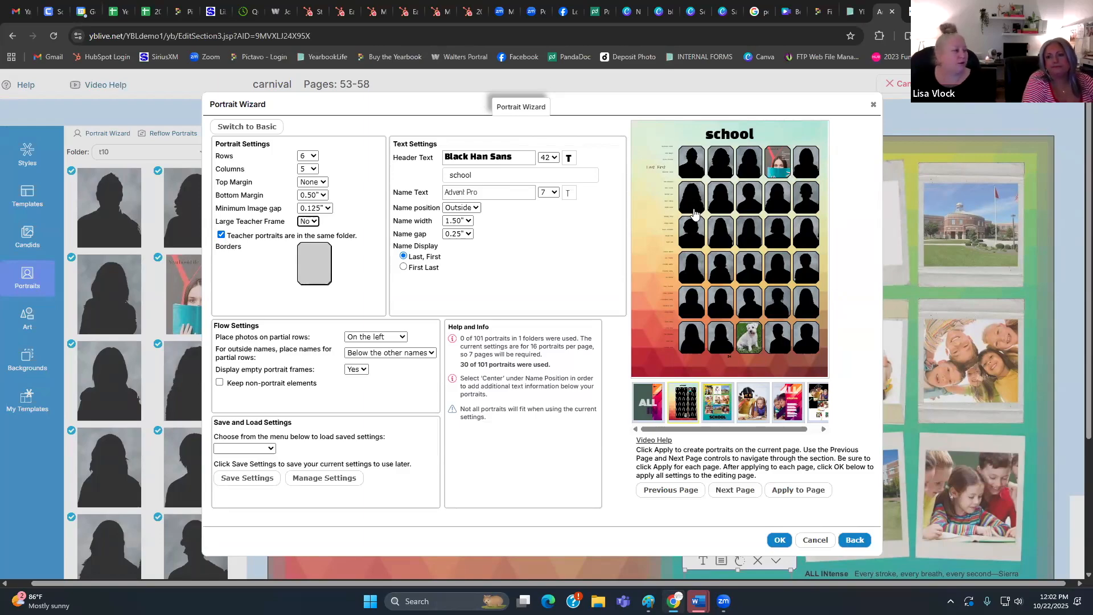
left_click(311, 251)
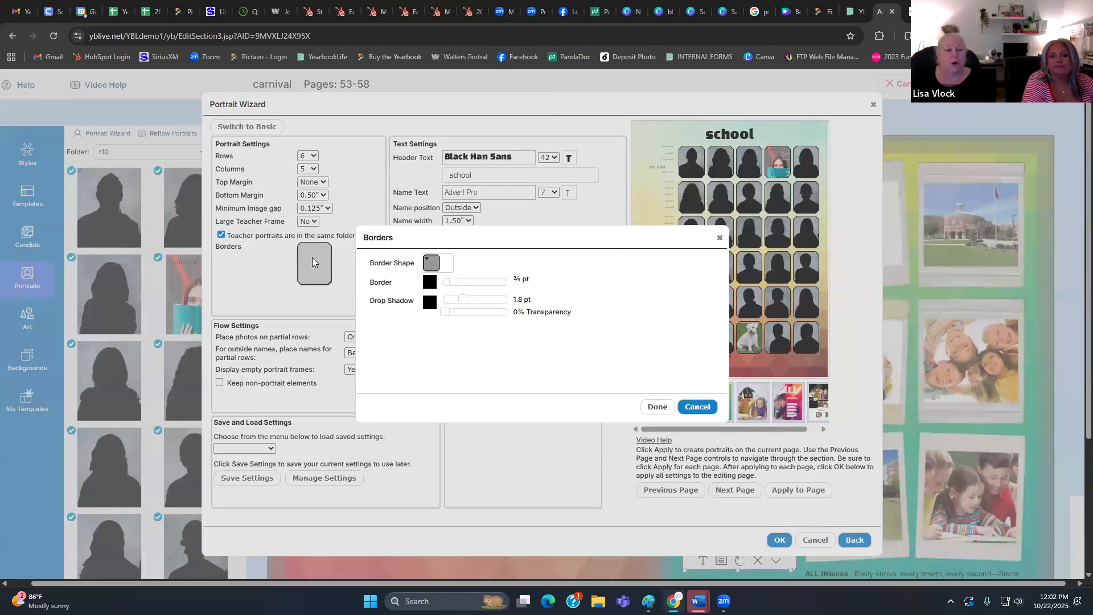
left_click(431, 263)
left_click(430, 283)
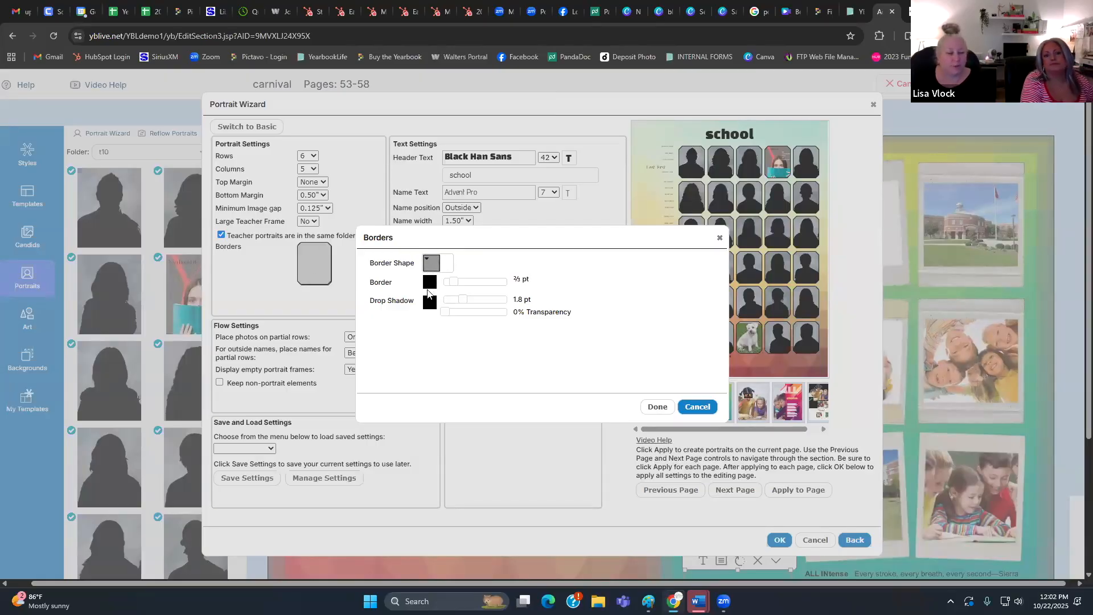
left_click(652, 407)
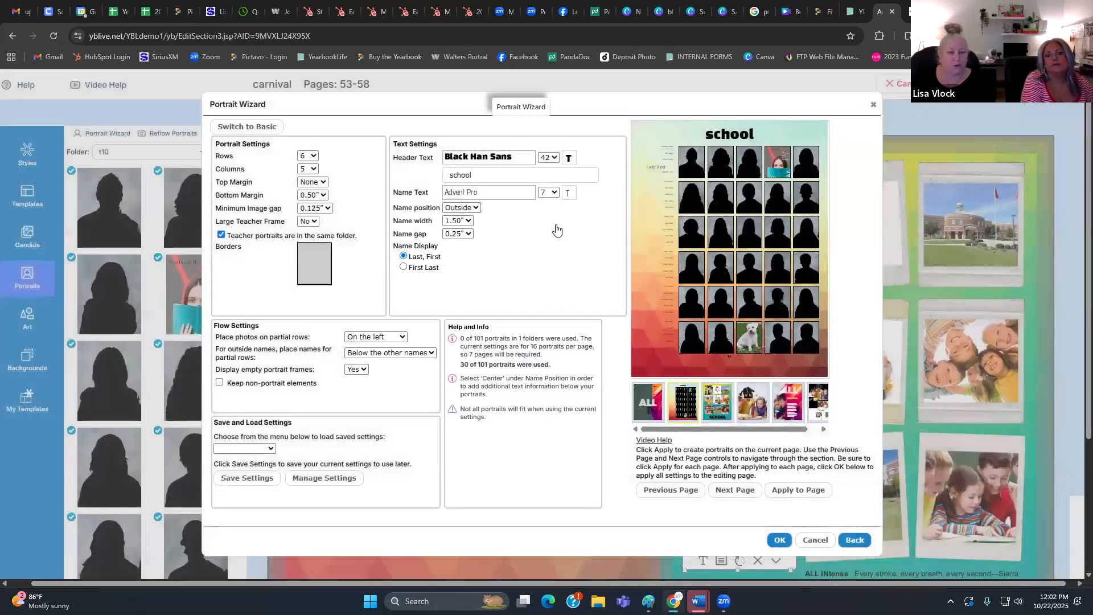
- Set the number of large teacher frames to 1 and capitalize the portrait page's header text as School
left_click(309, 221)
left_click(312, 240)
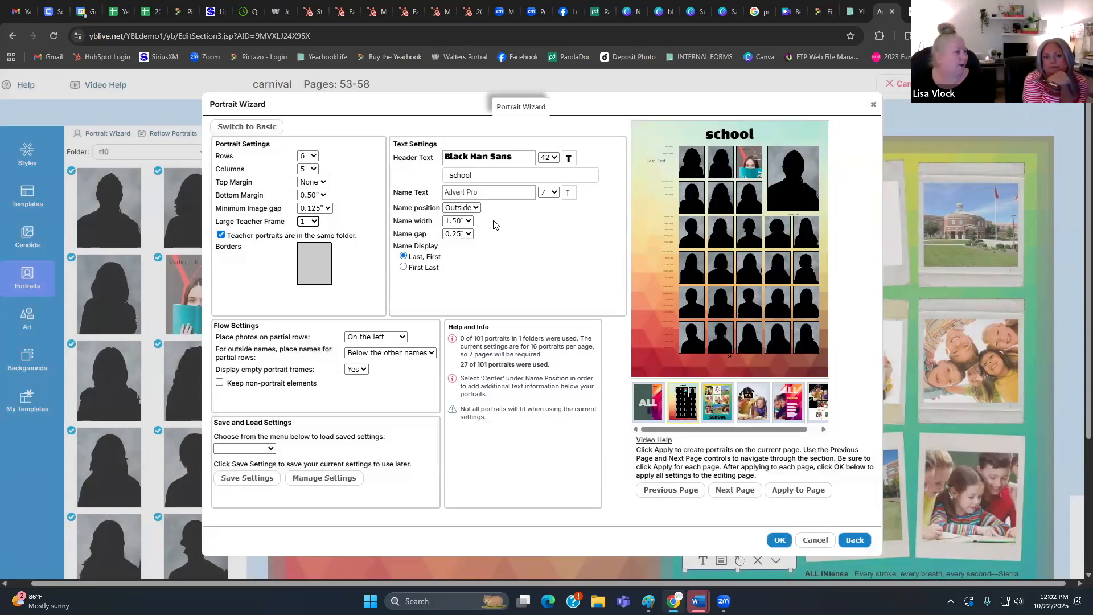
left_click(504, 159)
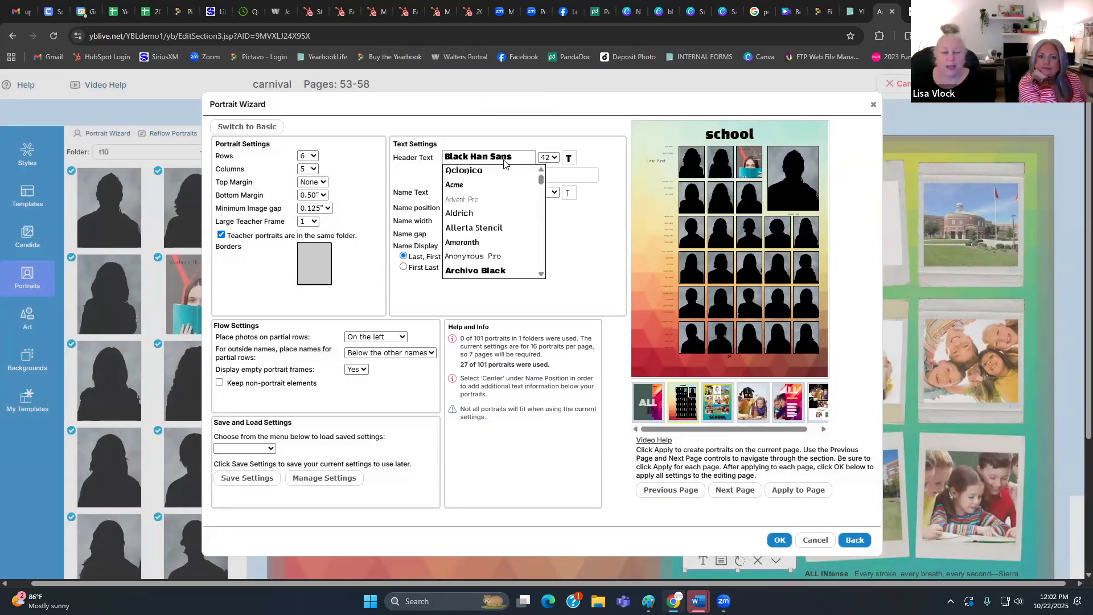
left_click(504, 160)
left_click(459, 180)
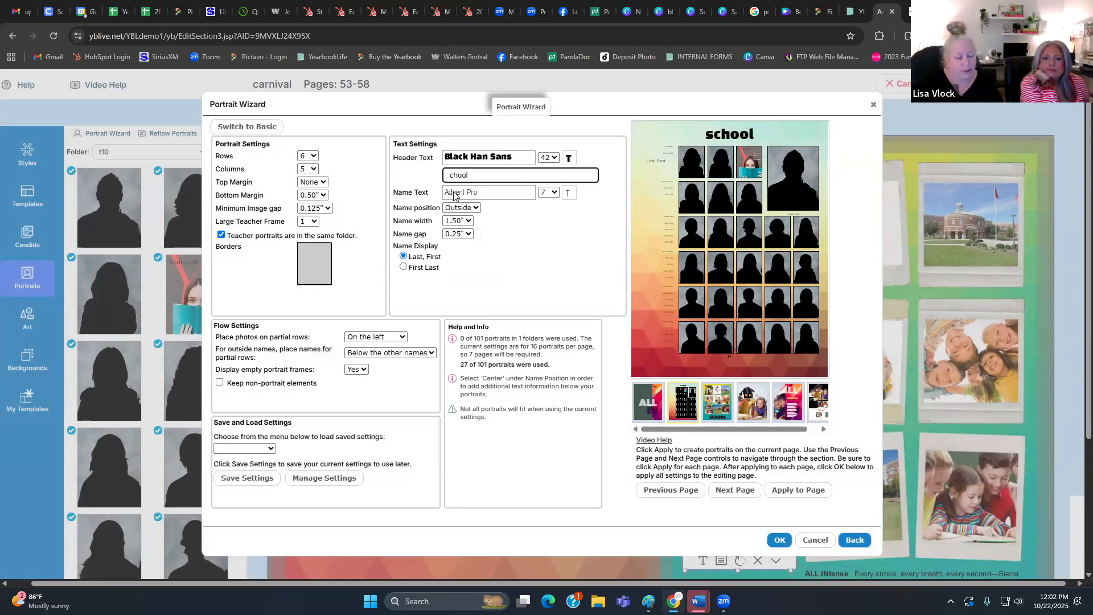
type("S")
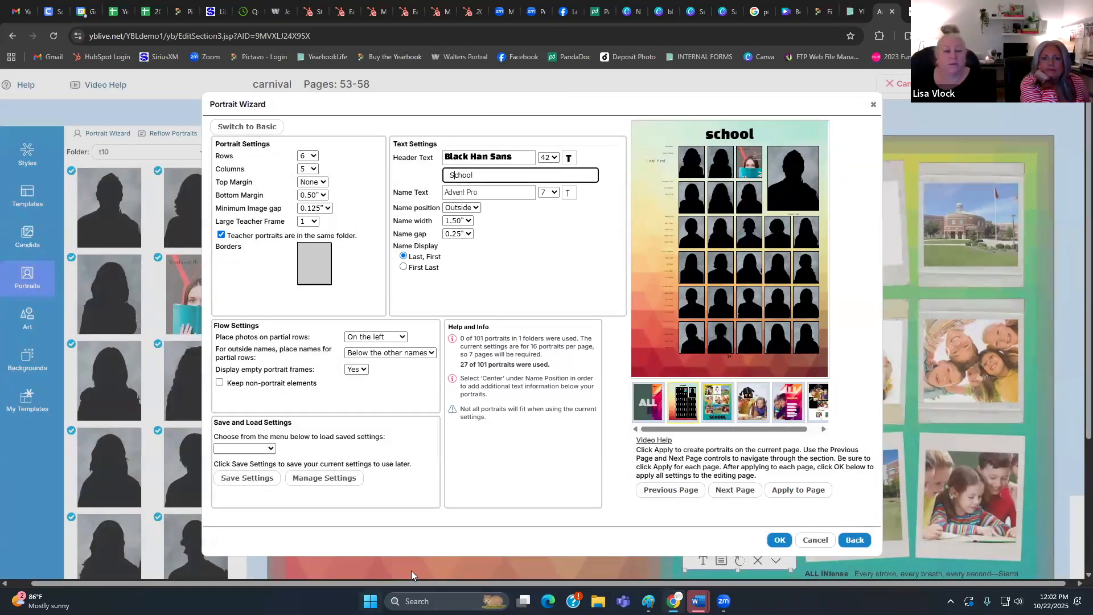
left_click(509, 219)
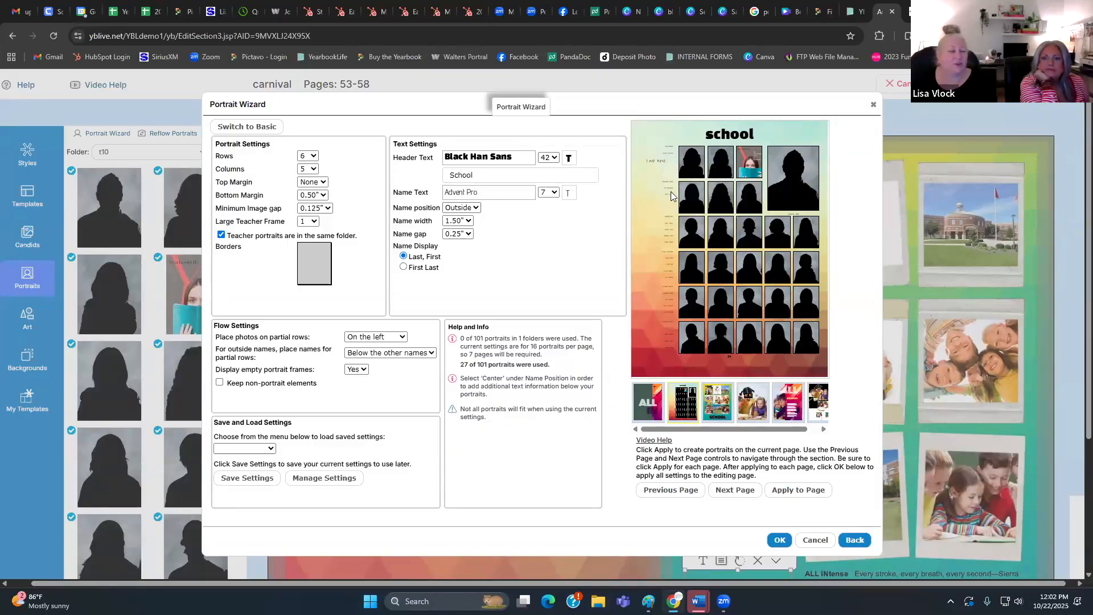
- Check the fonts available for the name text and set the name position to Center
left_click(495, 196)
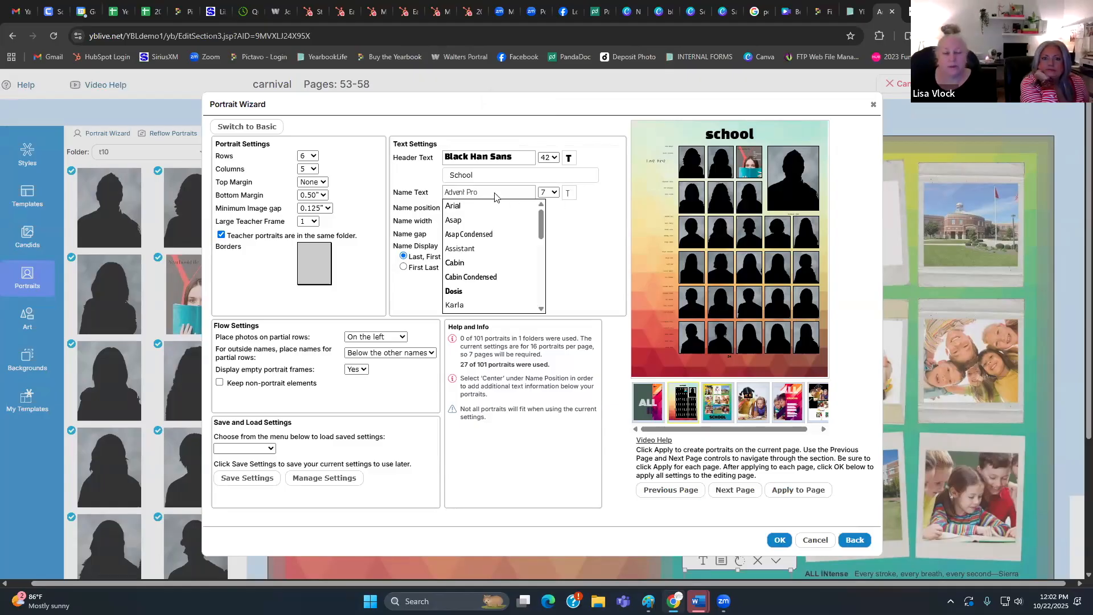
left_click(567, 221)
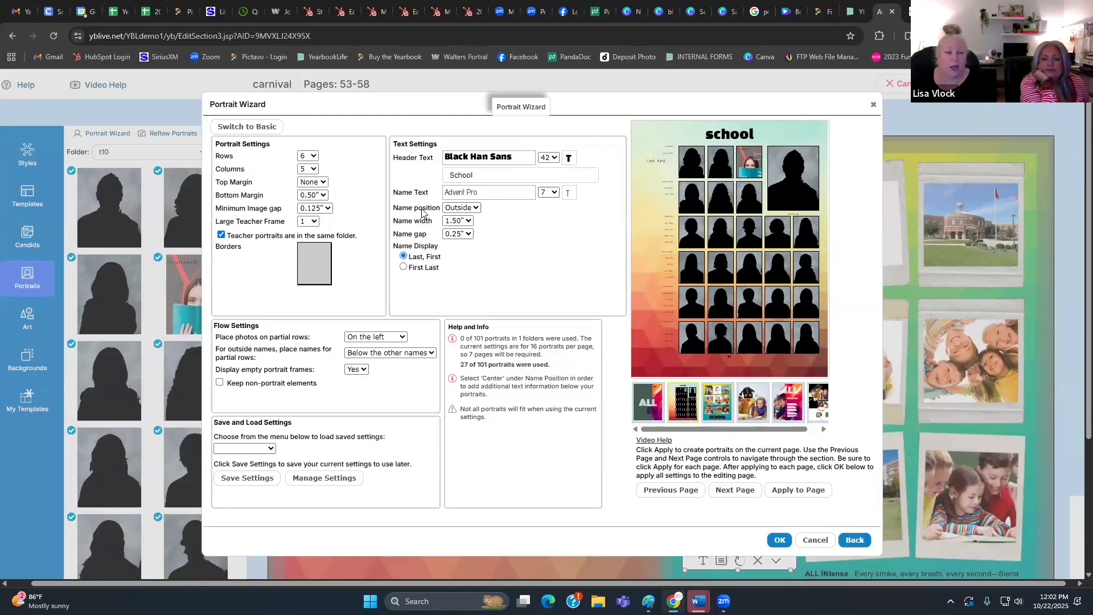
left_click(460, 208)
left_click(465, 234)
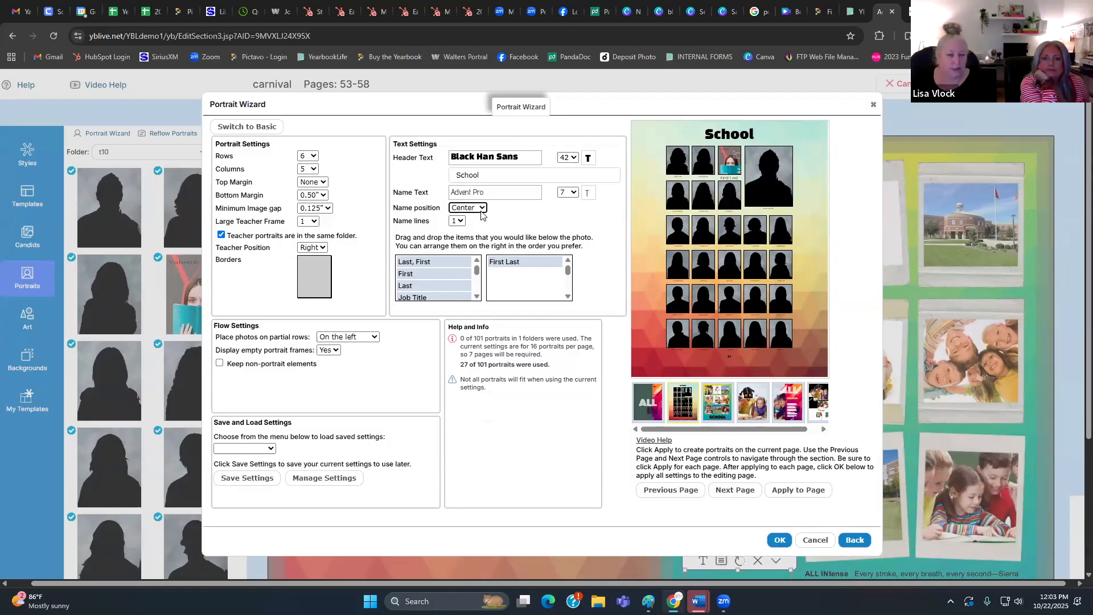
- Try 2 name lines under the portraits and return the setting to 1
left_click(458, 222)
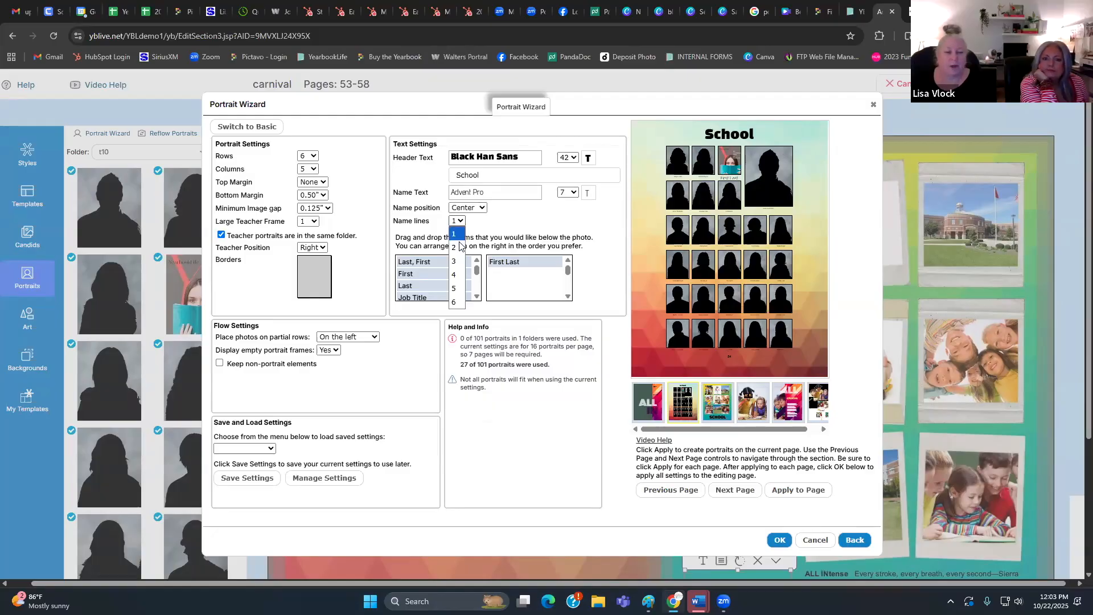
left_click(460, 246)
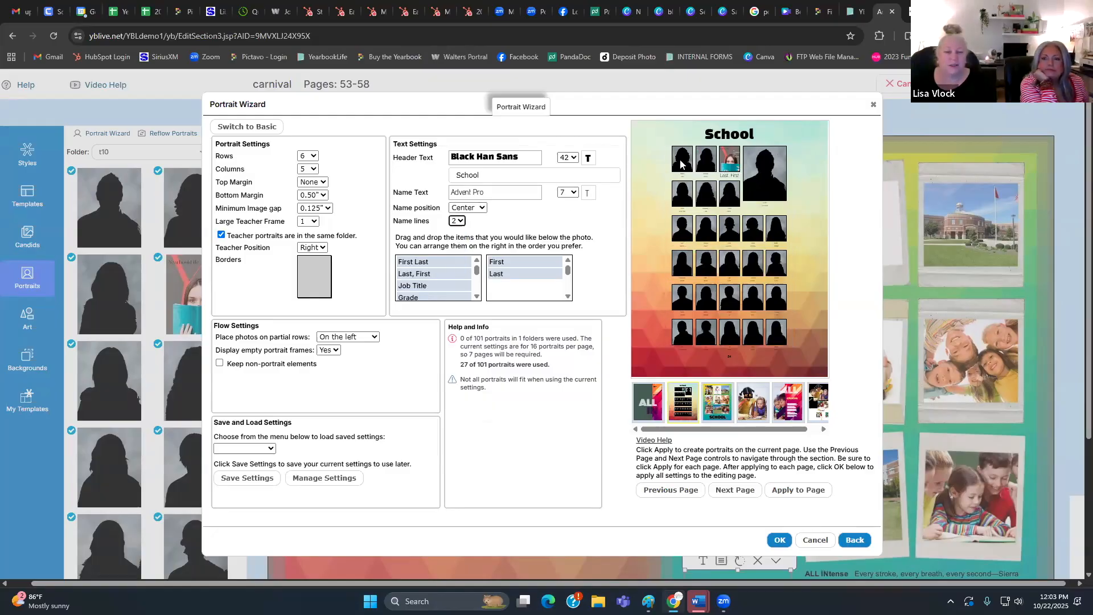
left_click(457, 221)
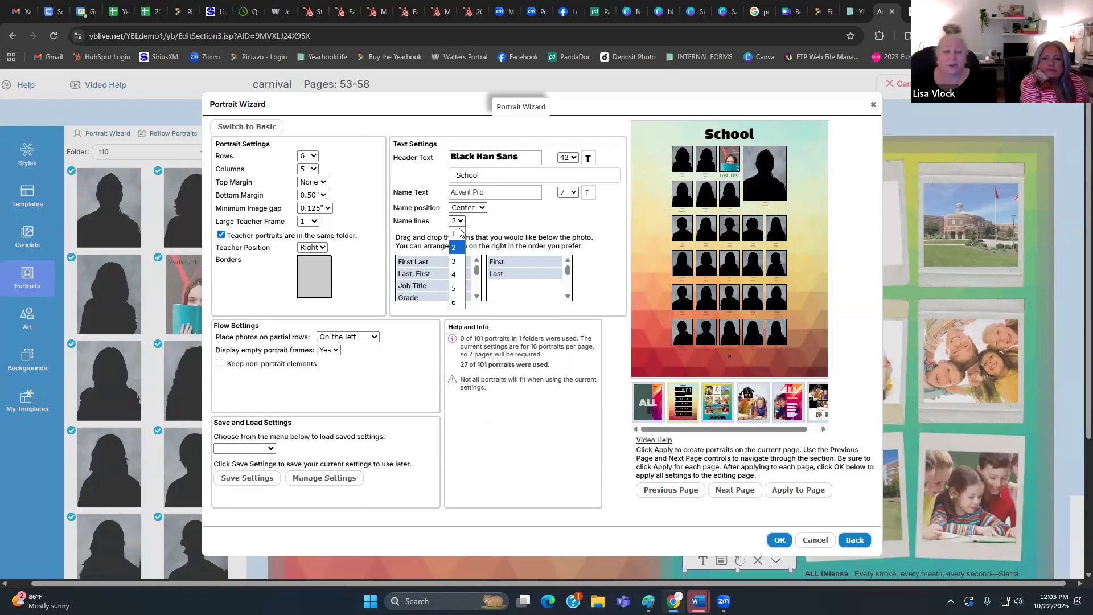
left_click(459, 235)
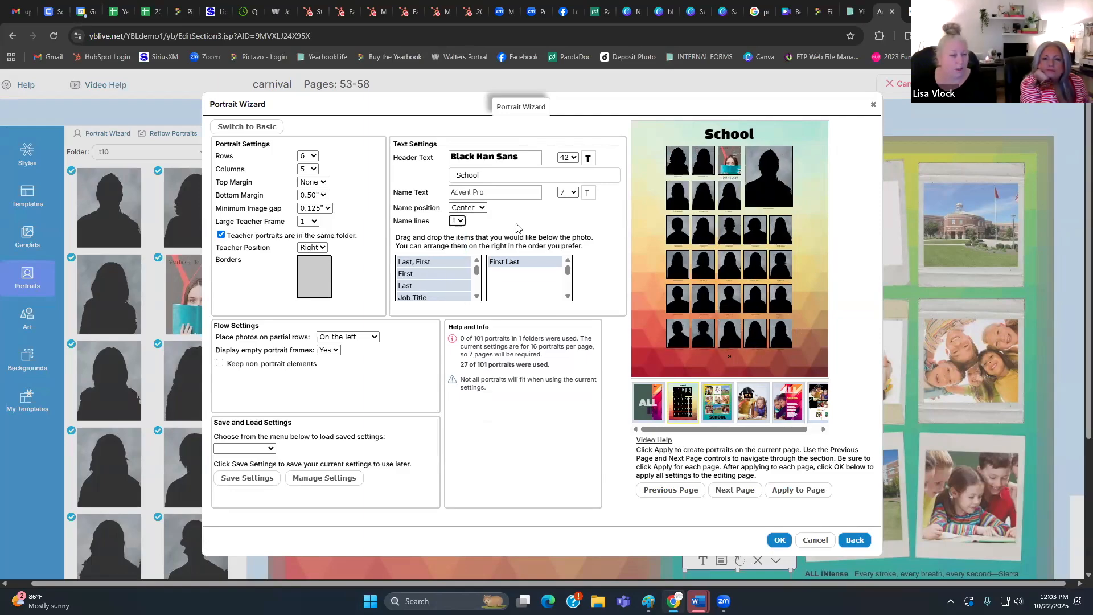
- Look through the items that can go below the photos and the options for partial rows and empty portrait frames
left_click(427, 280)
scroll(429, 277, "down", 1)
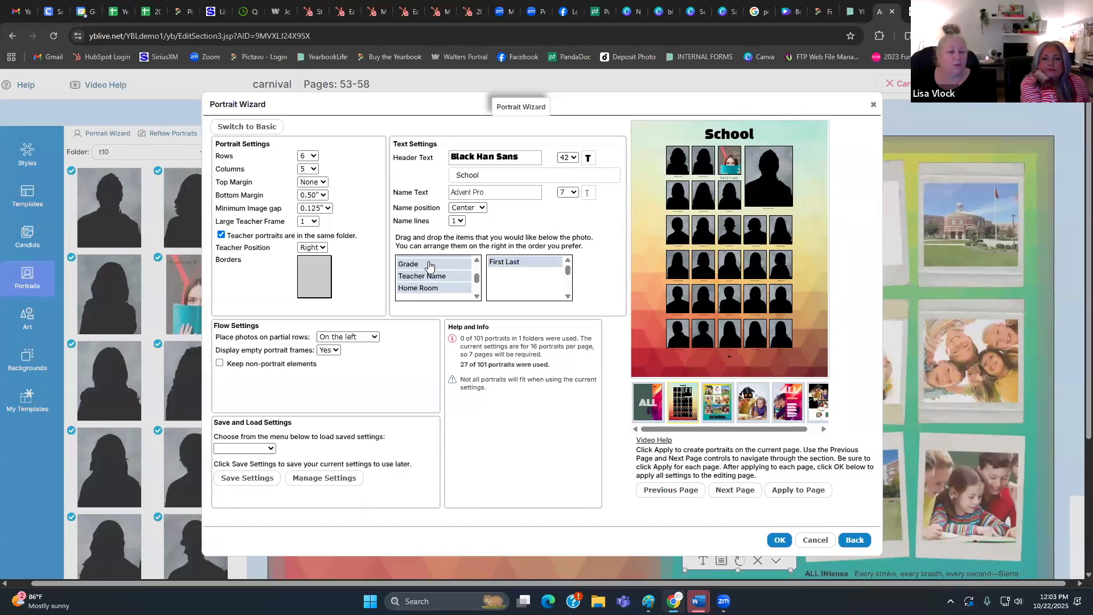
scroll(433, 268, "up", 1)
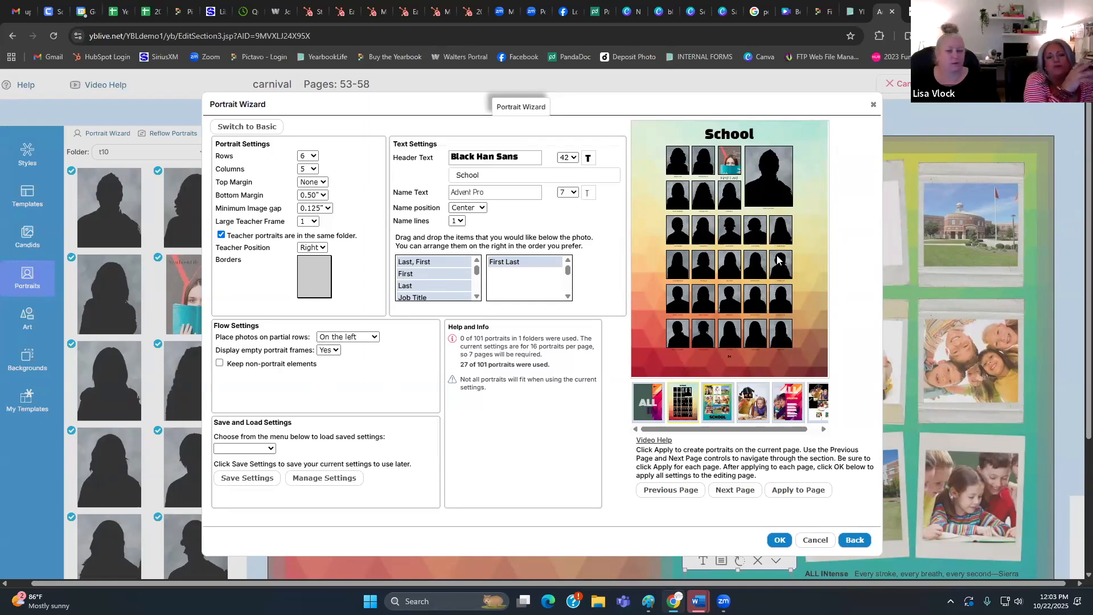
left_click(358, 337)
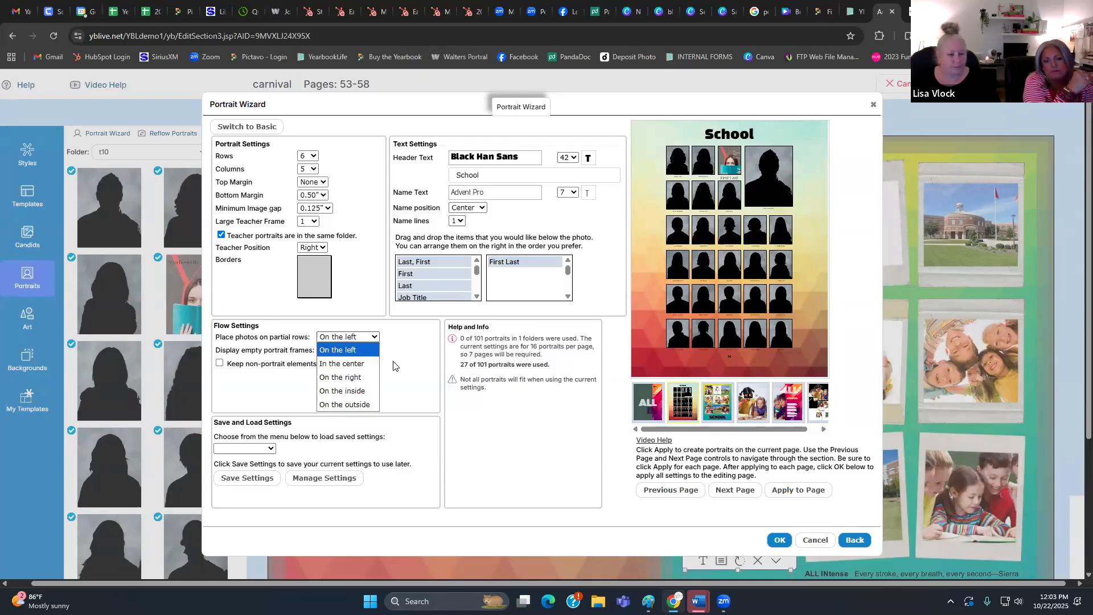
left_click(411, 371)
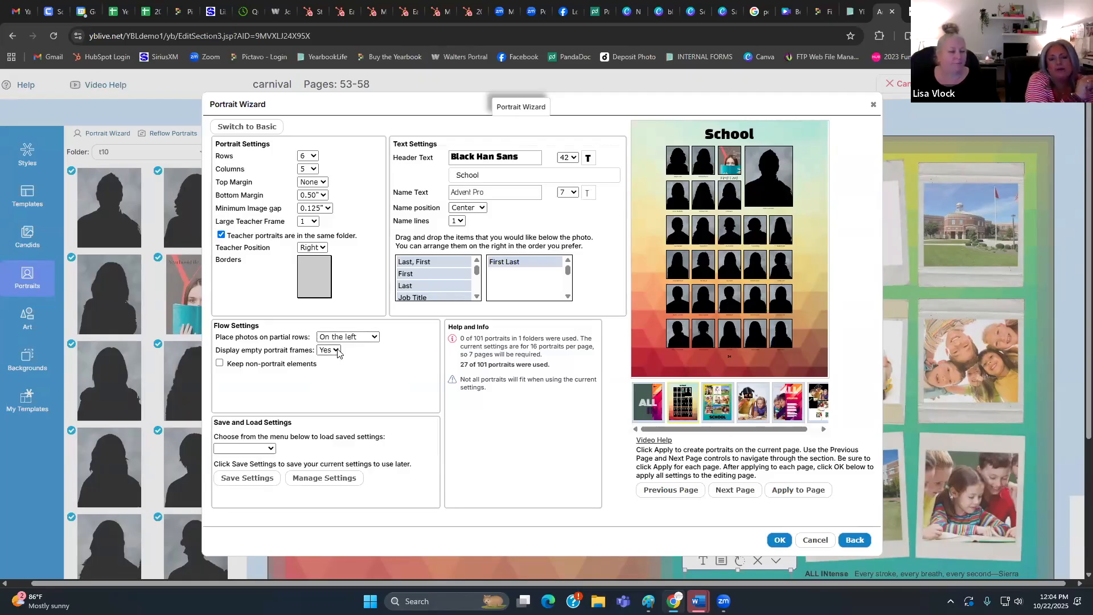
left_click(336, 350)
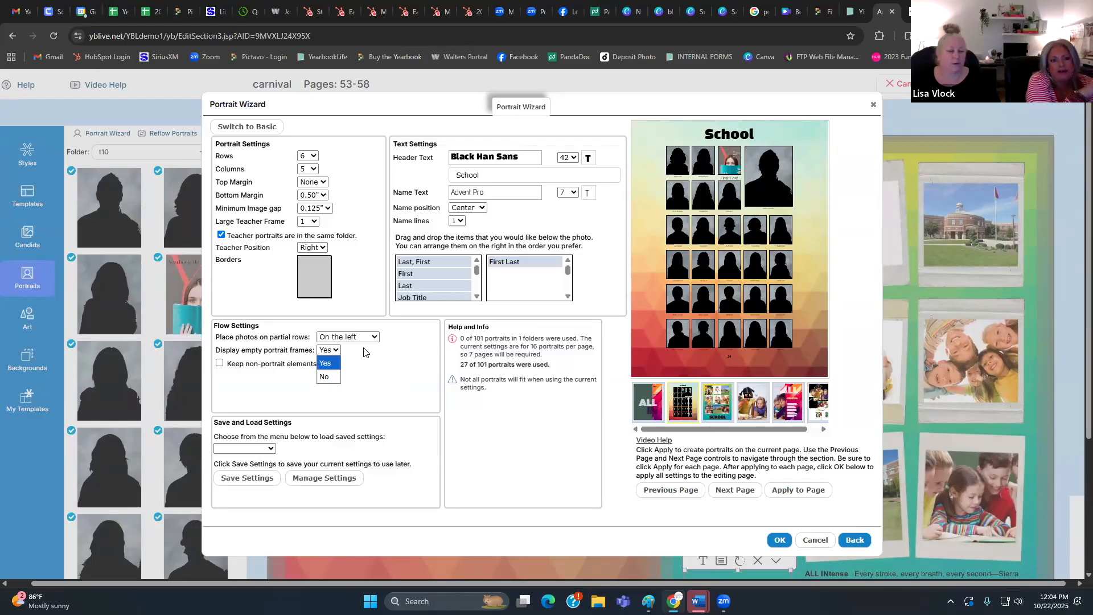
left_click(364, 352)
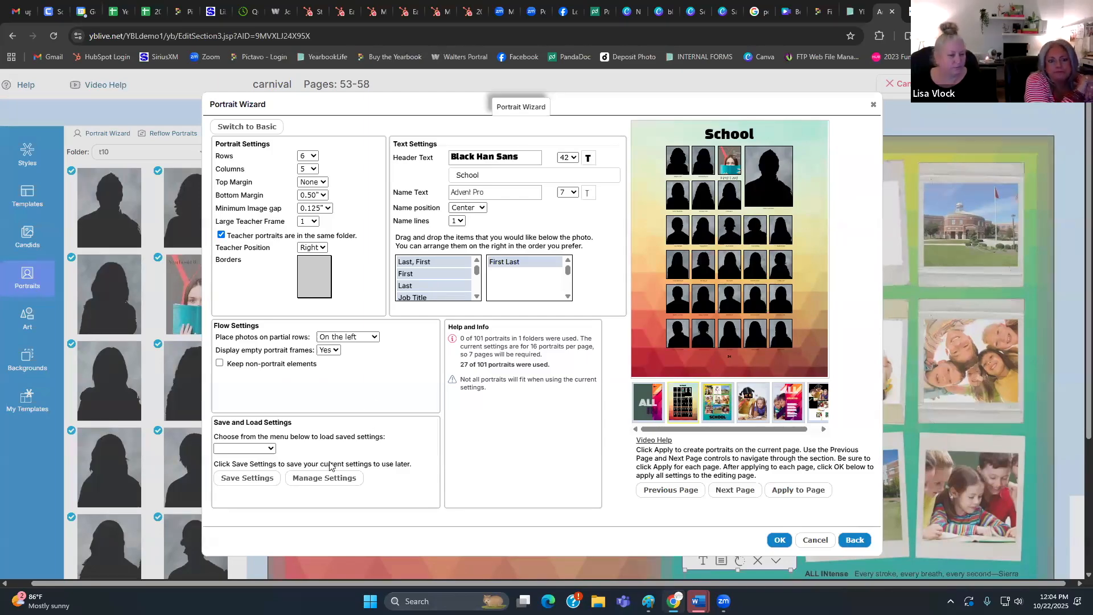
- Load the saved portrait settings named 110th Grade and apply them to page 54
left_click(271, 450)
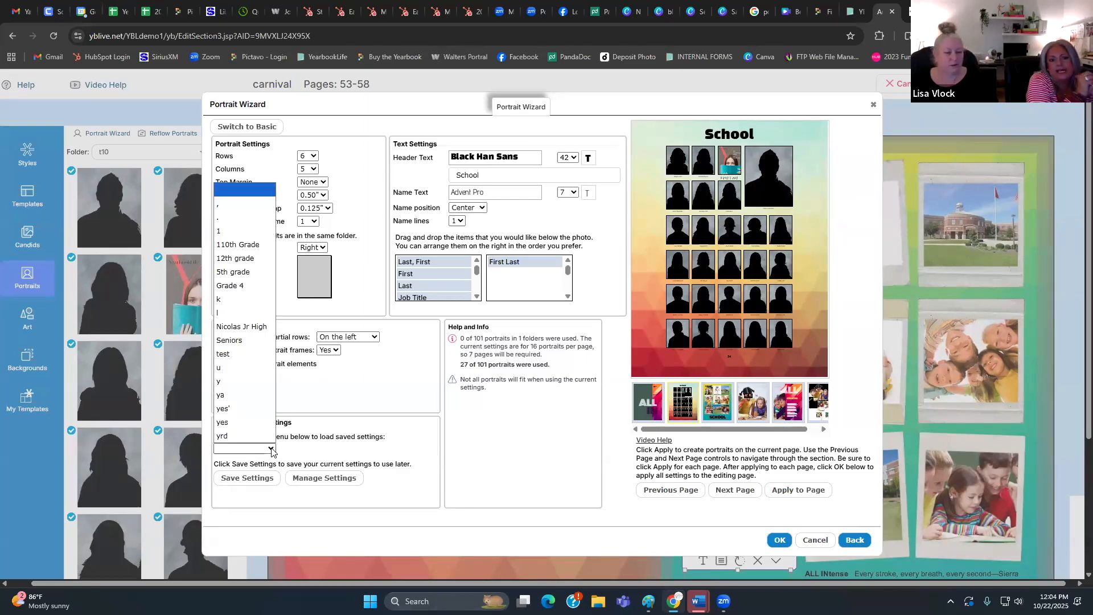
left_click(339, 404)
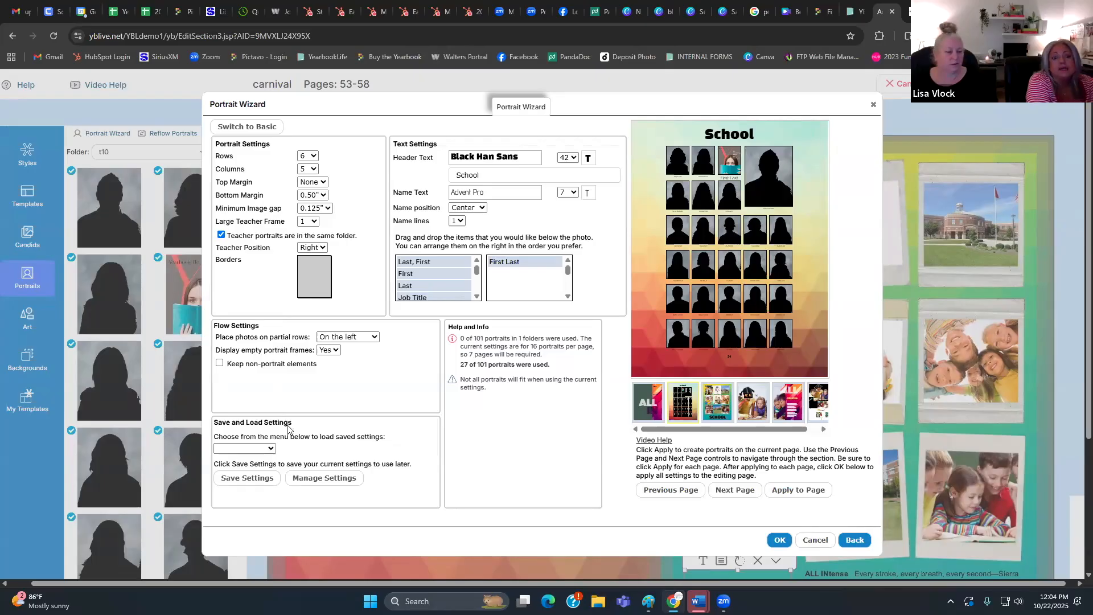
left_click(270, 449)
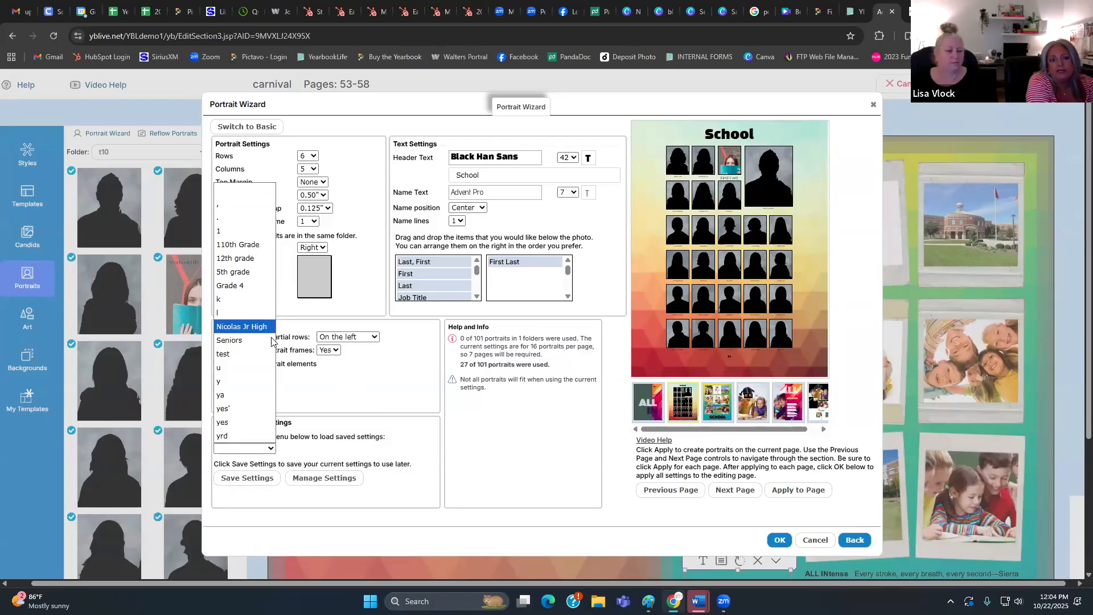
left_click(241, 247)
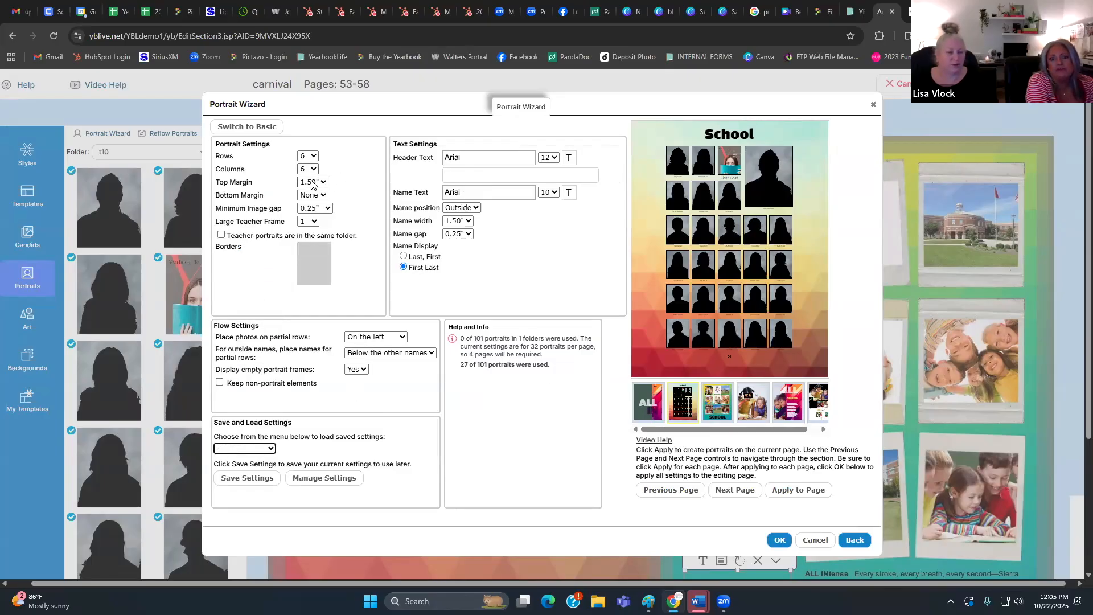
left_click(795, 492)
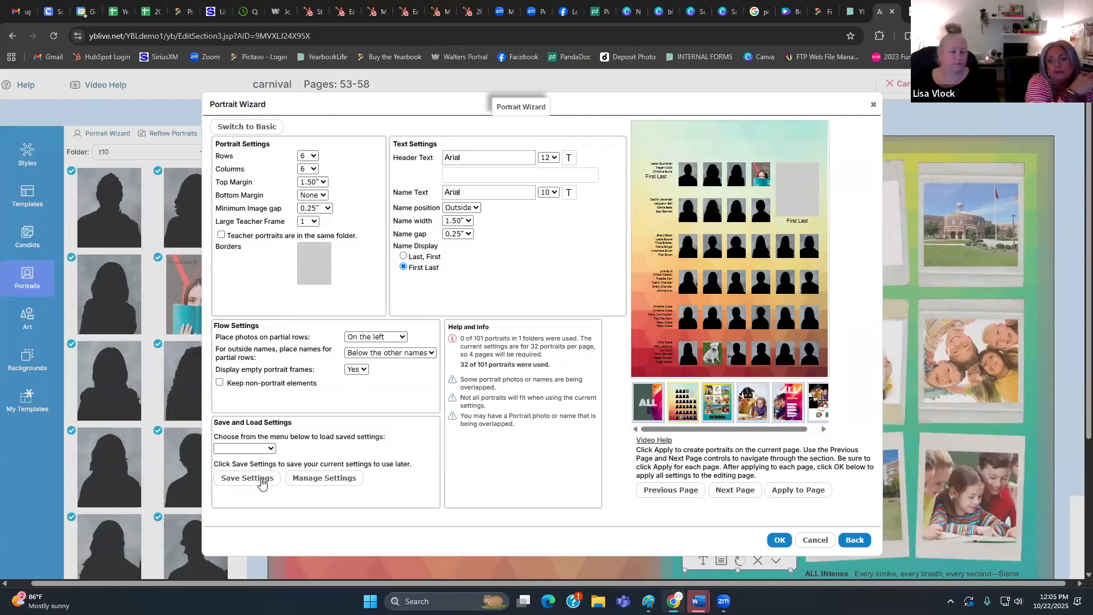
- View the naming prompt for saving the current settings without saving, and review the list of saved portrait settings
left_click(247, 479)
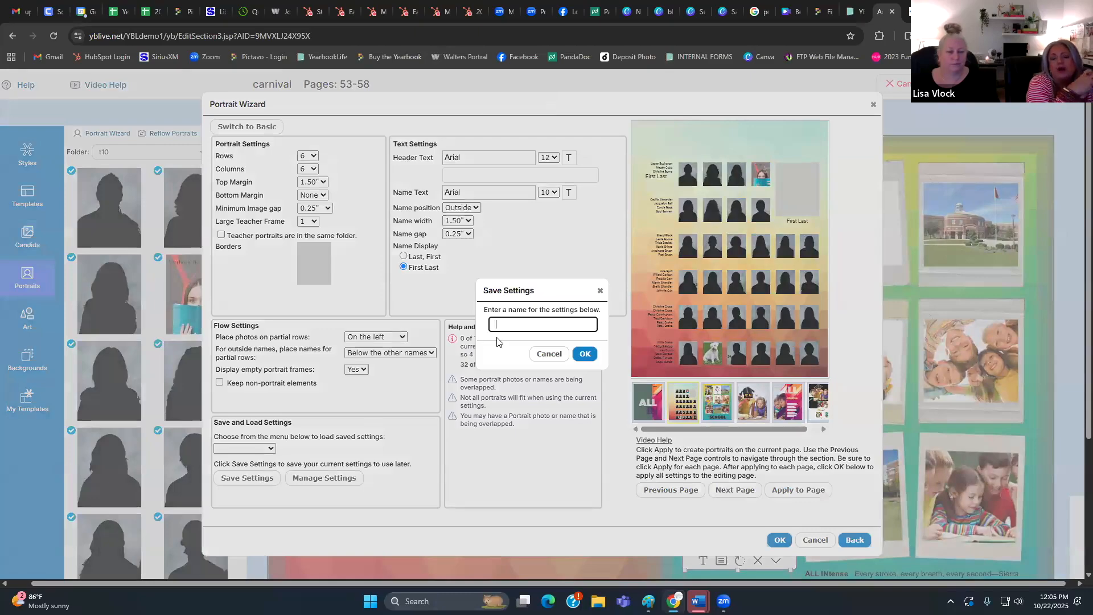
left_click(600, 292)
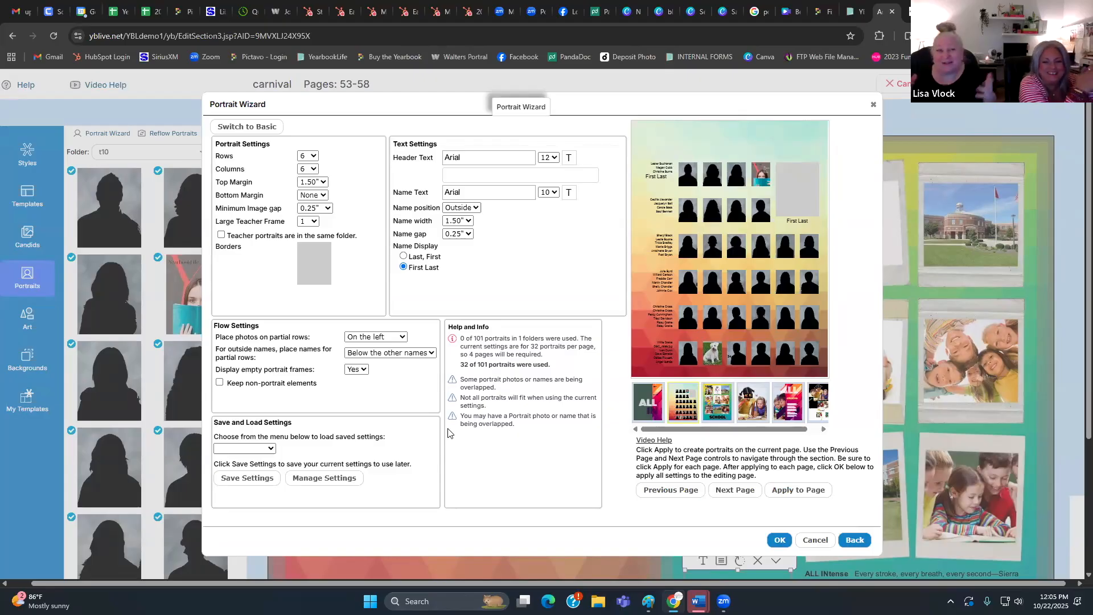
left_click(254, 448)
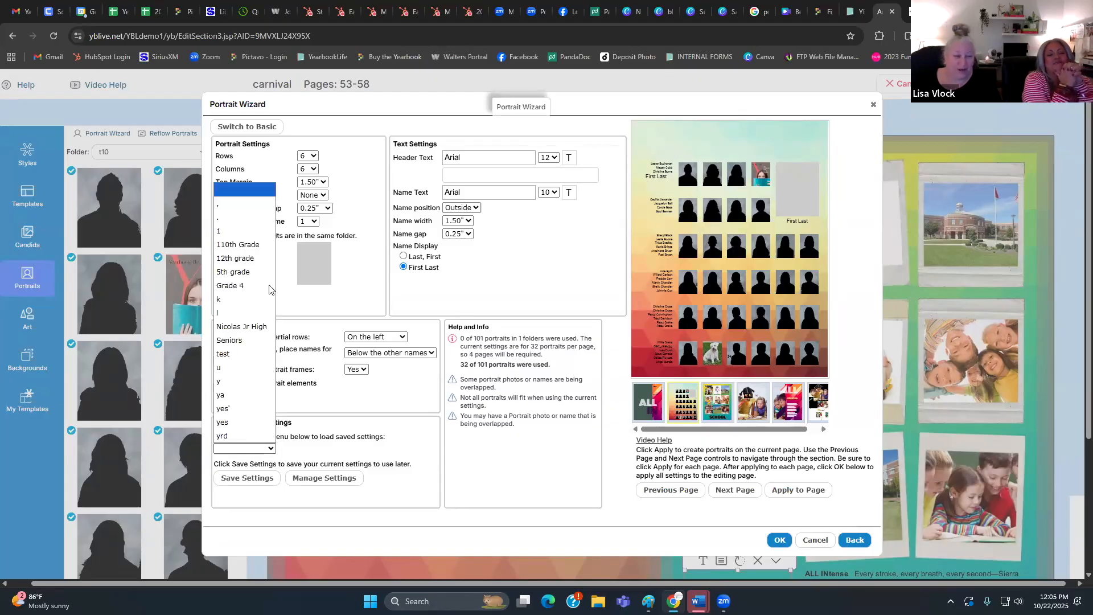
left_click(396, 401)
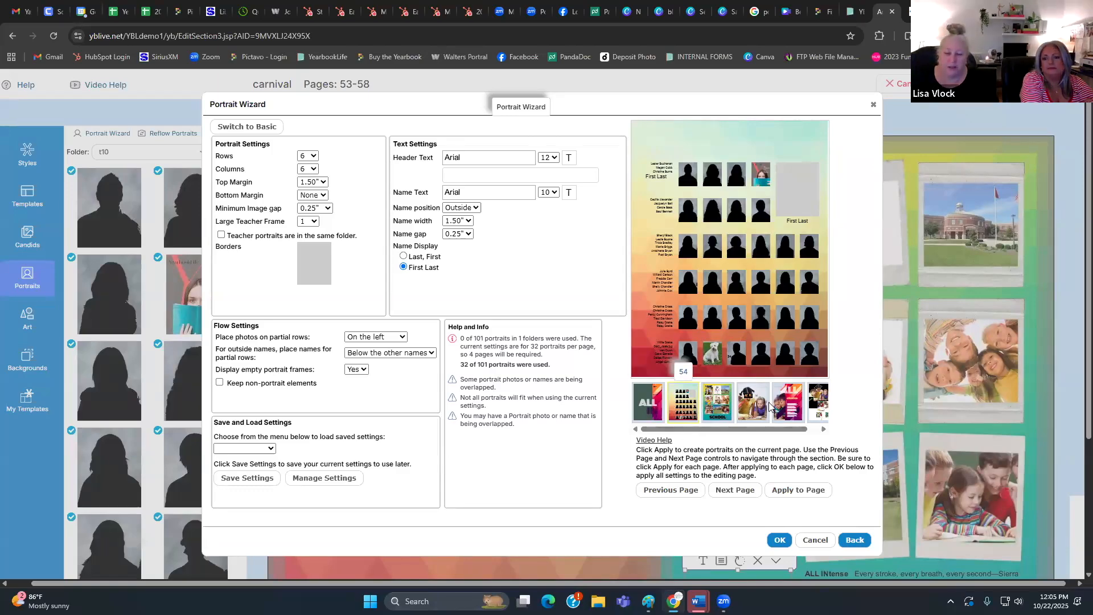
- Apply the portraits with the loaded settings to the page after page 54
left_click(719, 402)
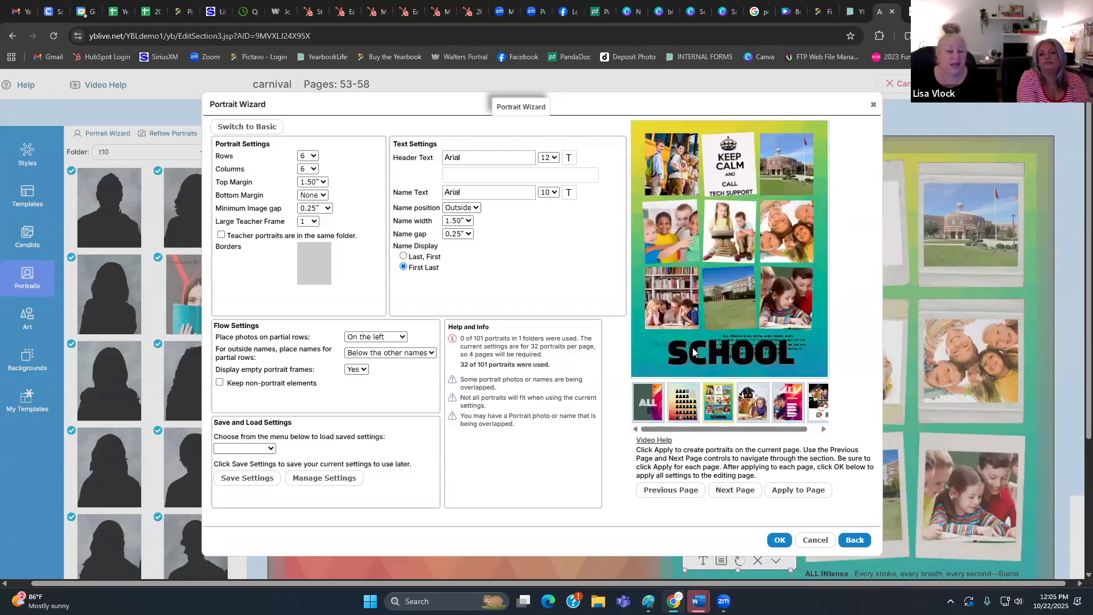
left_click(797, 491)
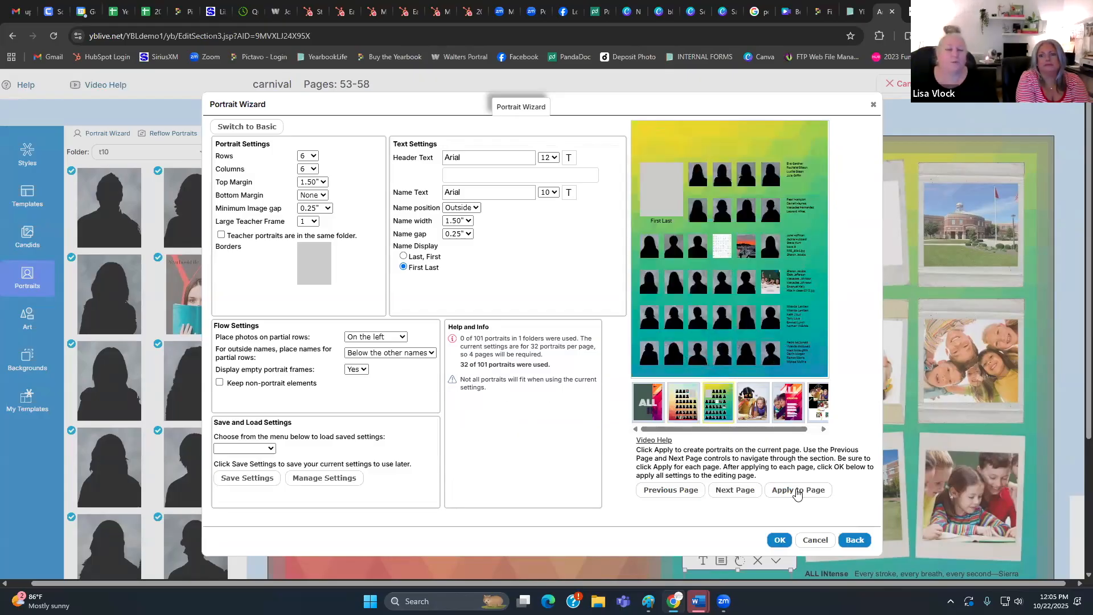
left_click(798, 491)
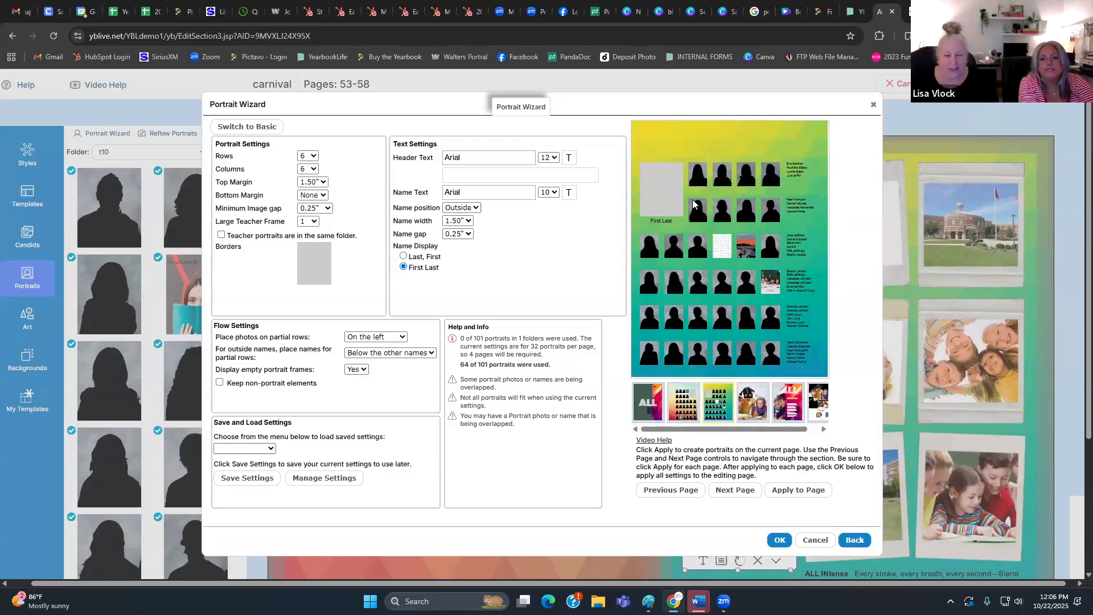
- Apply the portrait layout with the loaded settings to pages 56 and 57
left_click(756, 403)
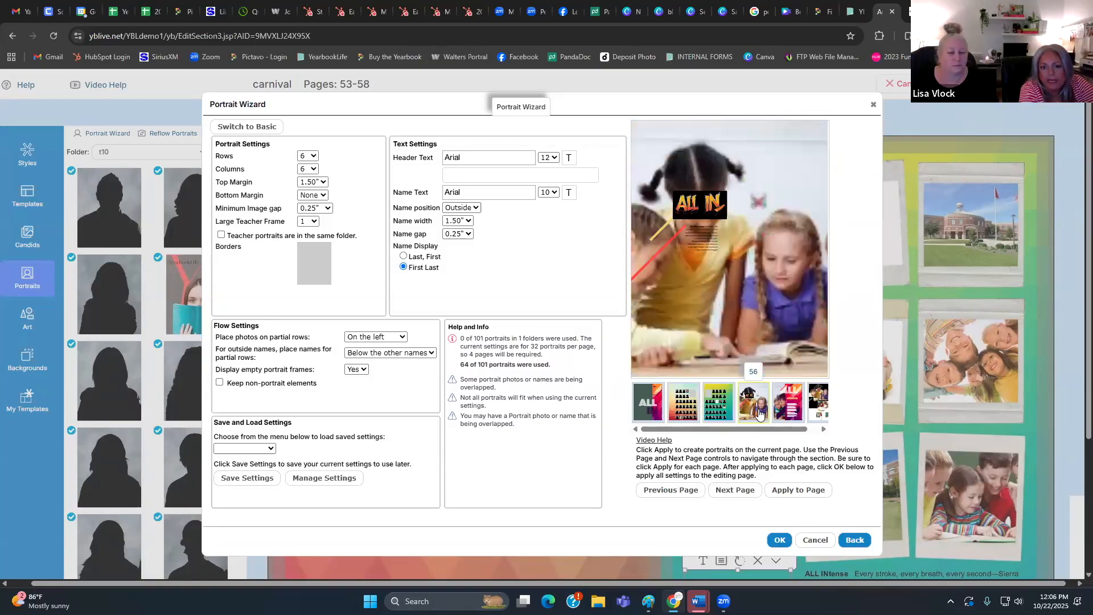
left_click(788, 491)
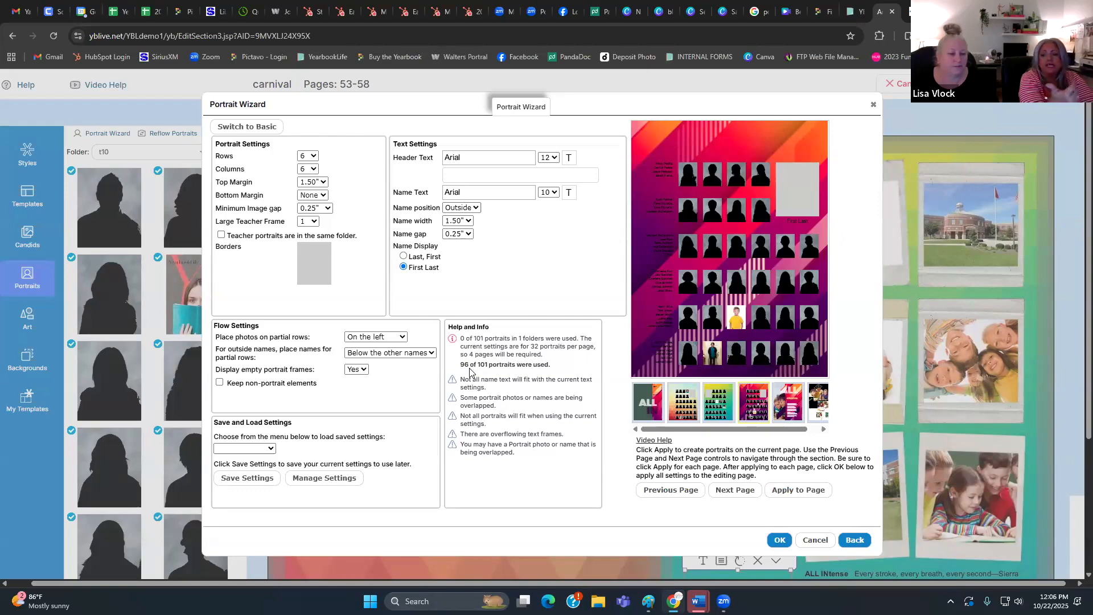
left_click(789, 409)
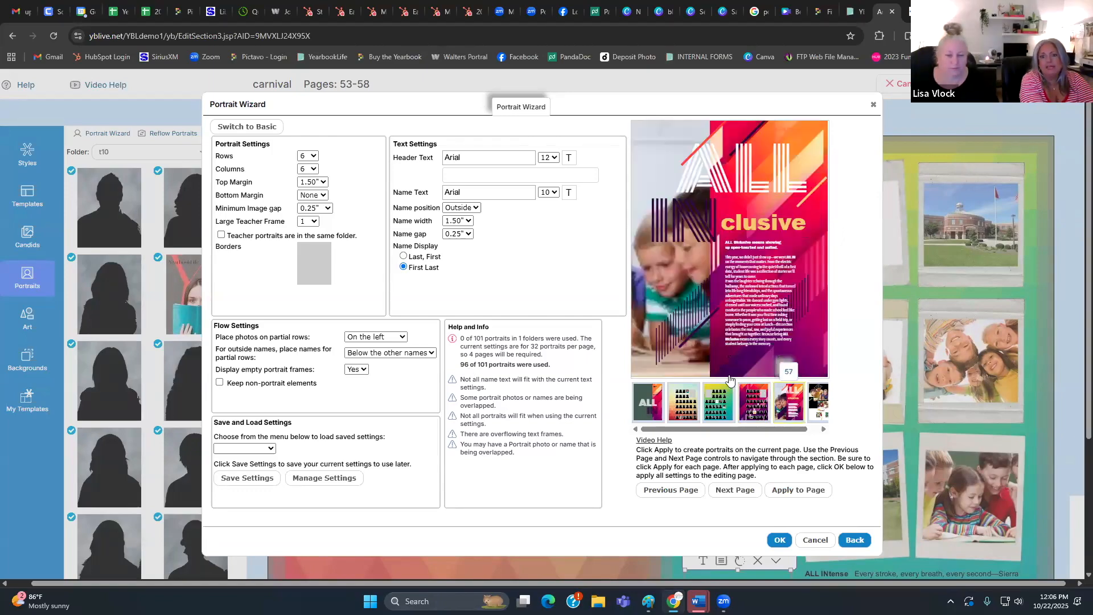
left_click(799, 491)
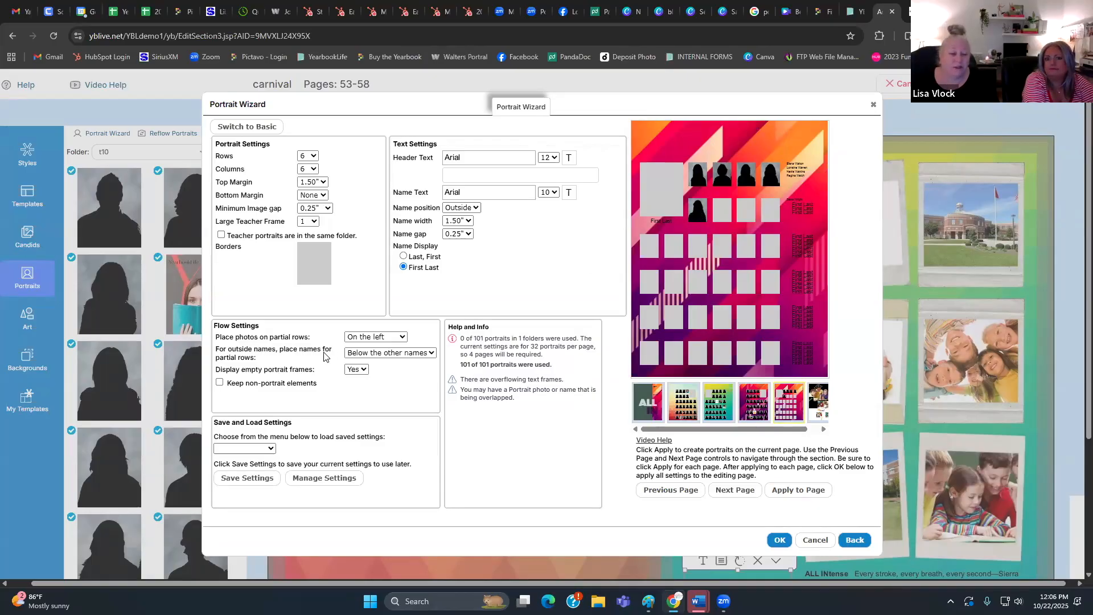
- Try placing the photos on partial rows in the center and on the right, and restore the placement on the left
left_click(379, 339)
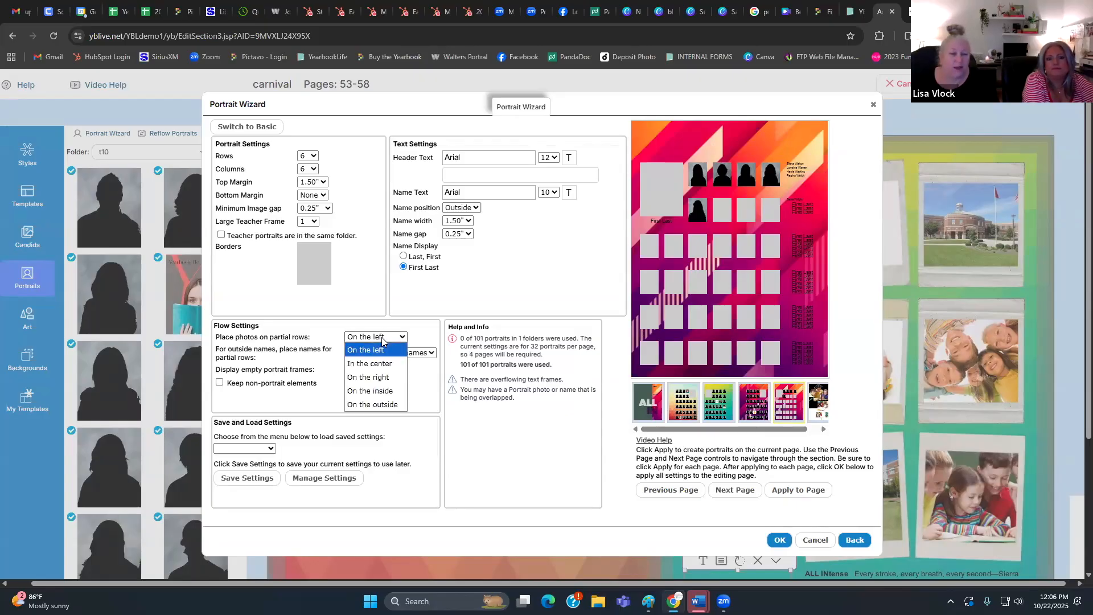
left_click(397, 365)
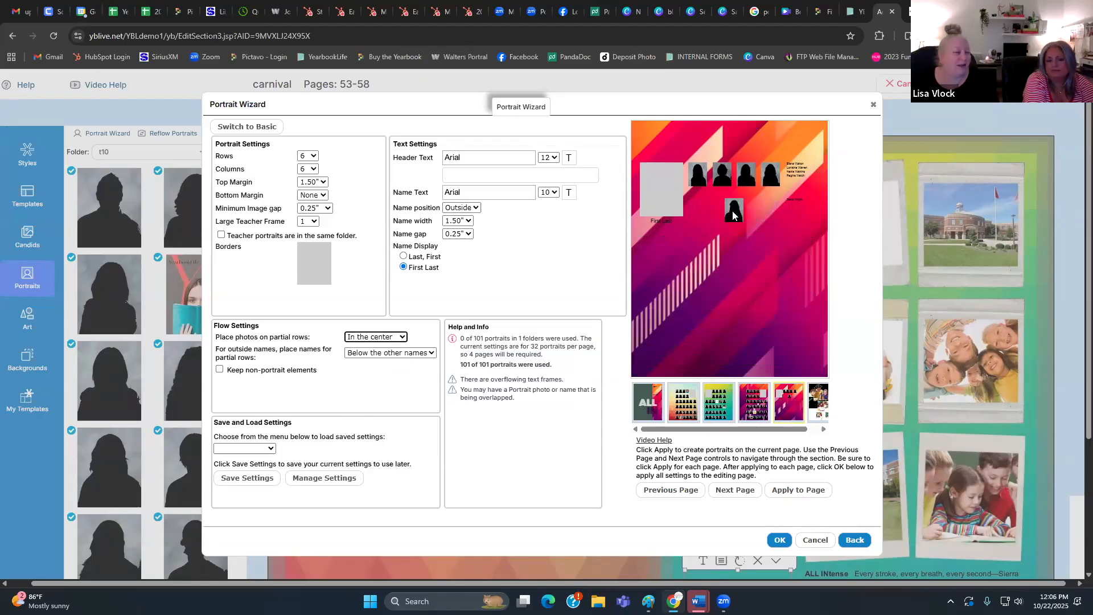
left_click(379, 337)
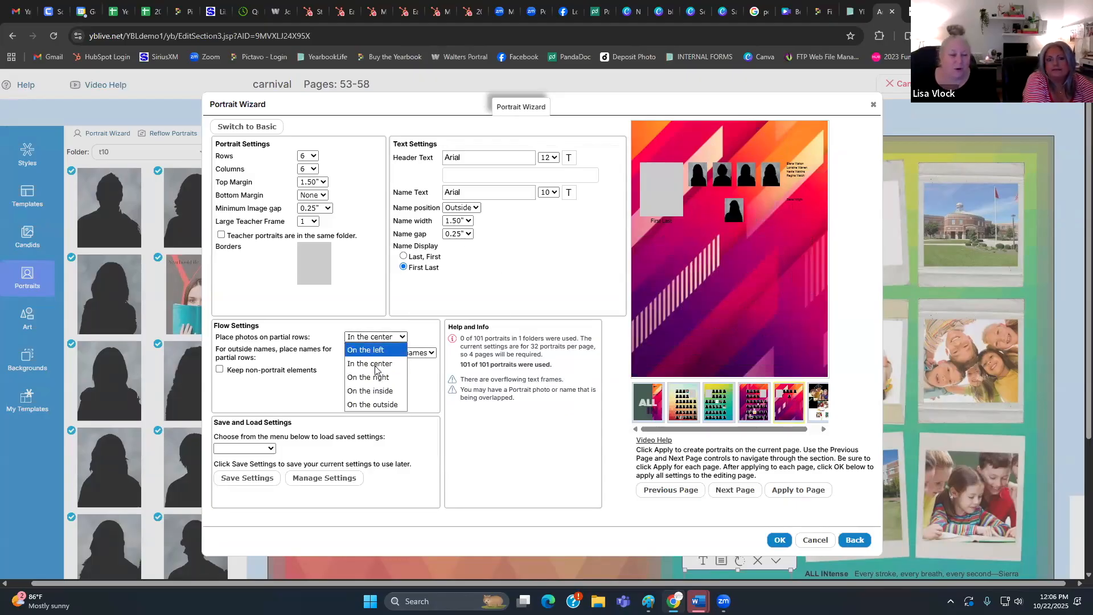
left_click(376, 377)
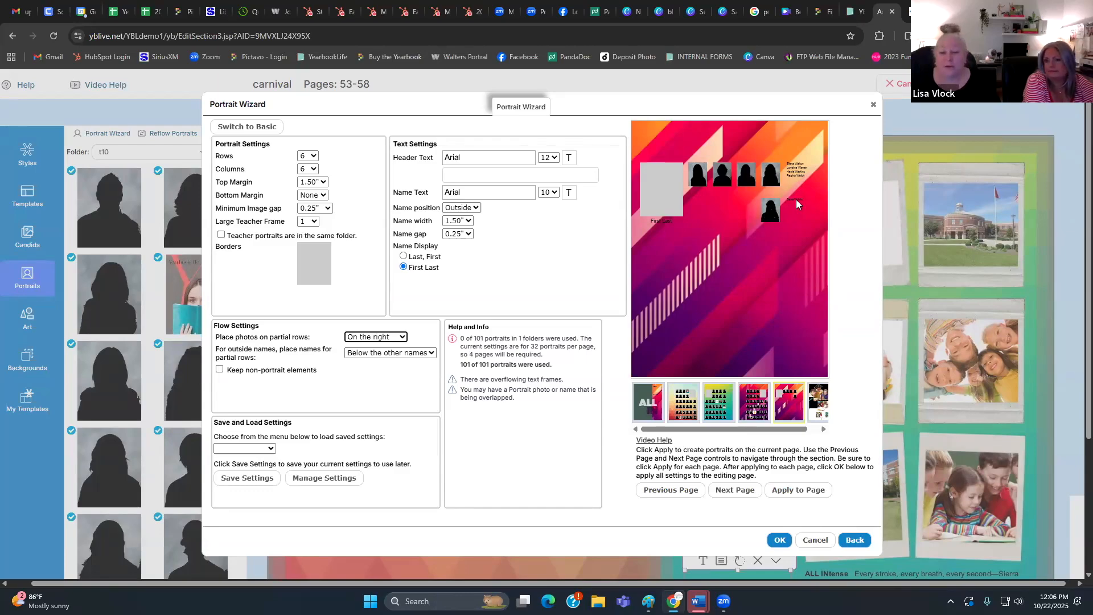
left_click(397, 337)
left_click(392, 350)
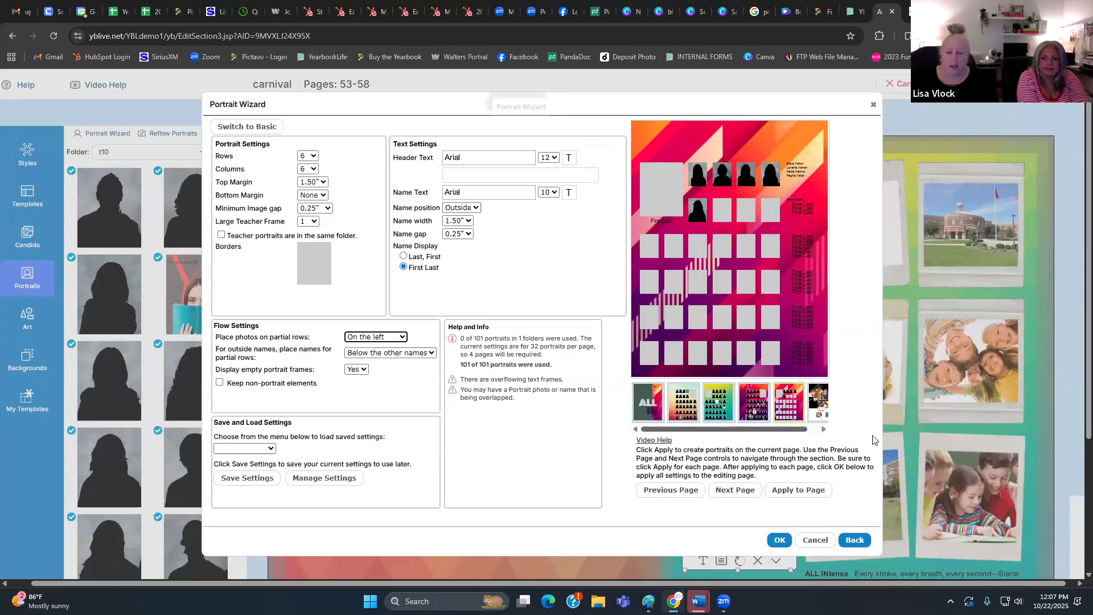
- Accept the portrait layout for the section, dismiss the help messages, and view the portrait spread on pages 54-55
left_click(779, 540)
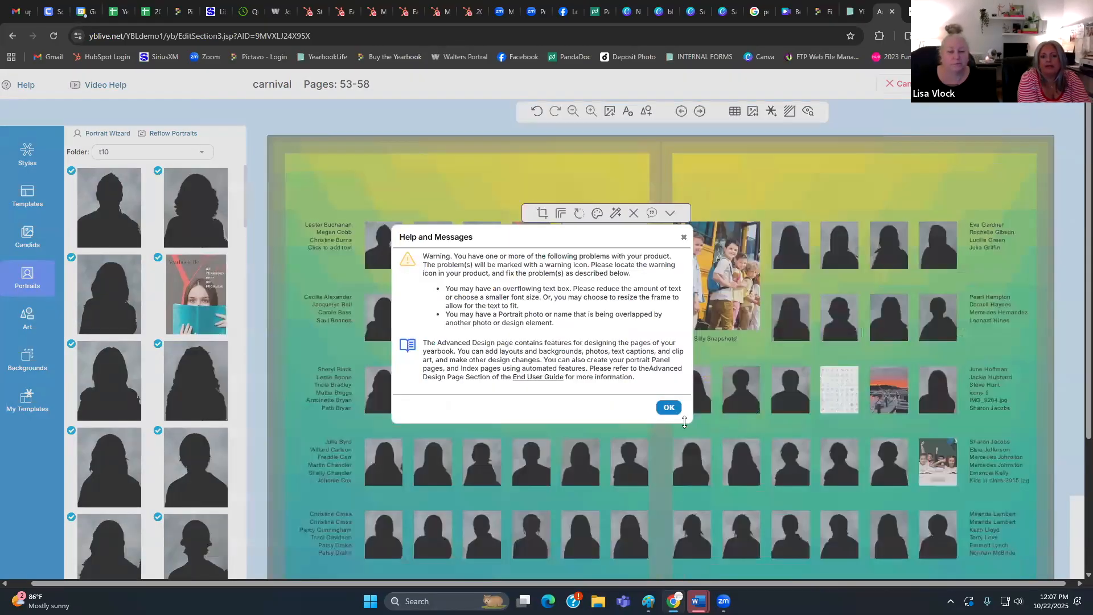
left_click(673, 410)
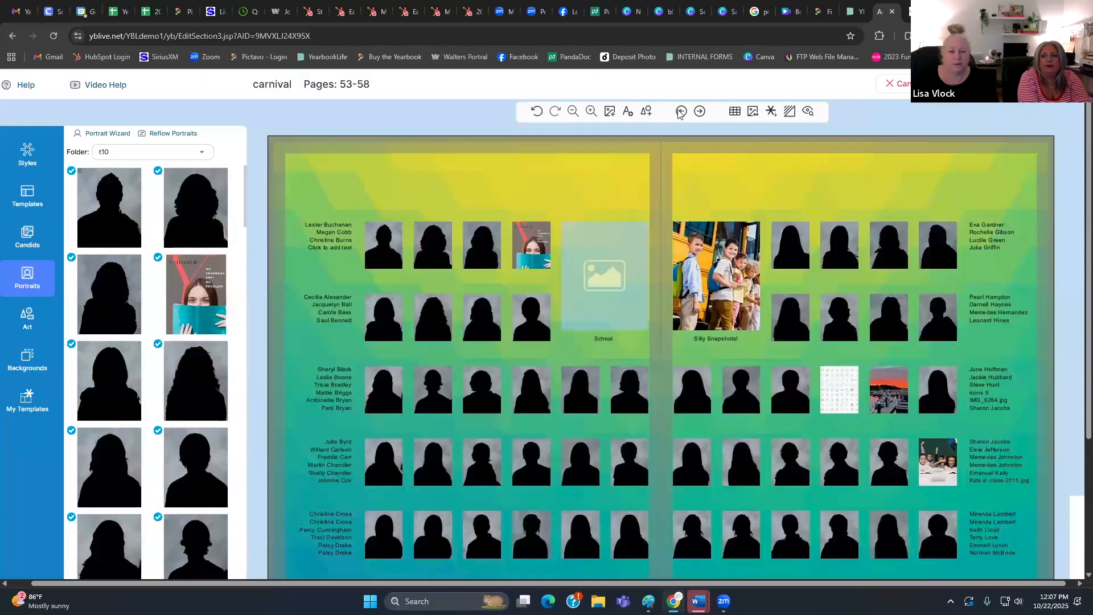
left_click(679, 114)
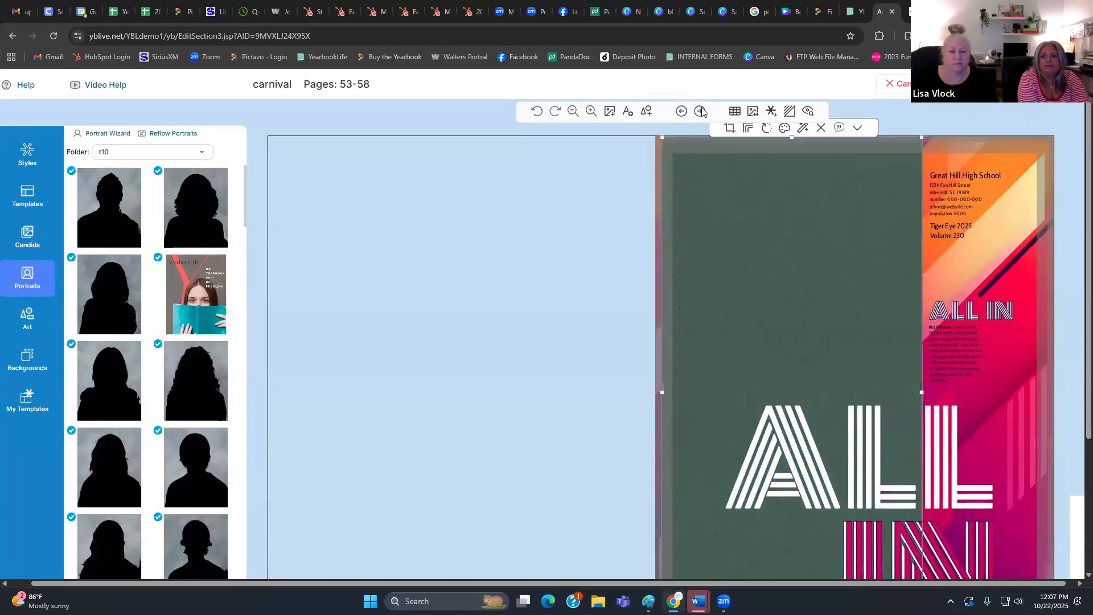
left_click(702, 112)
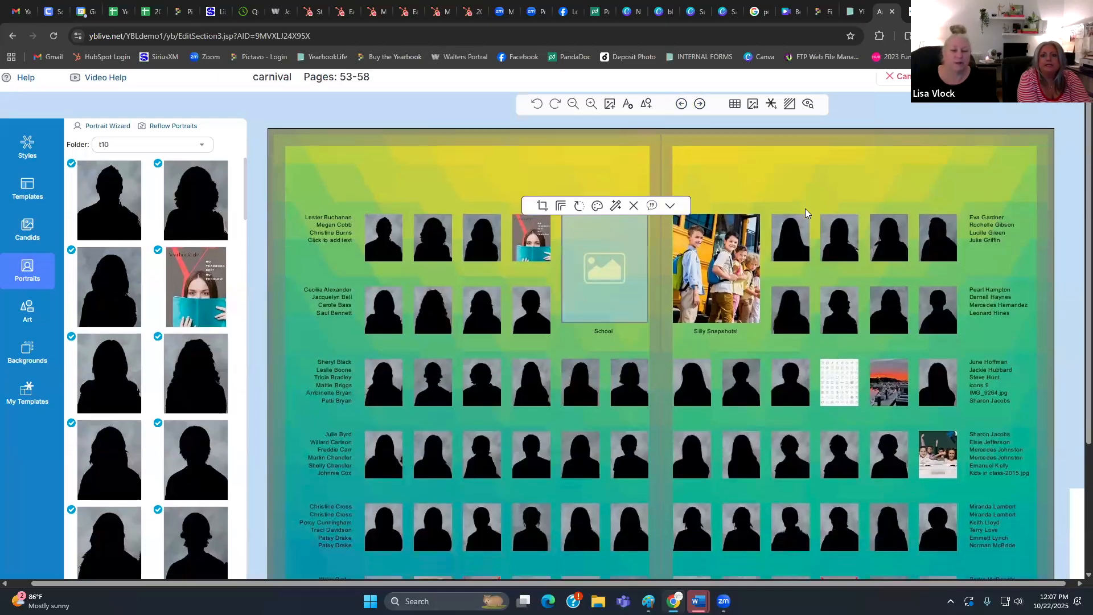
scroll(622, 208, "down", 1)
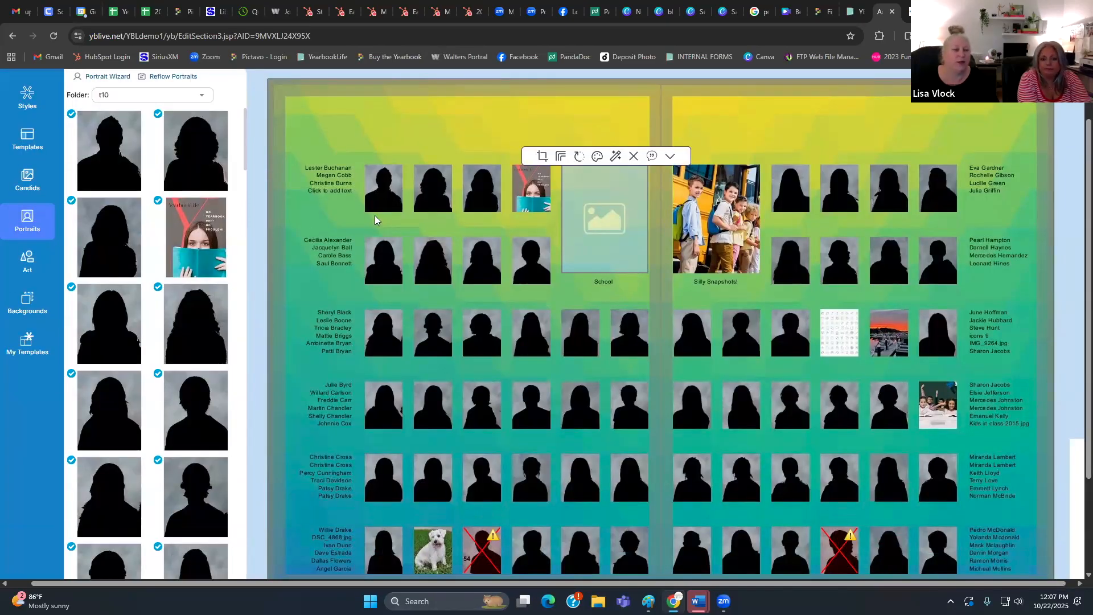
scroll(181, 248, "up", 1)
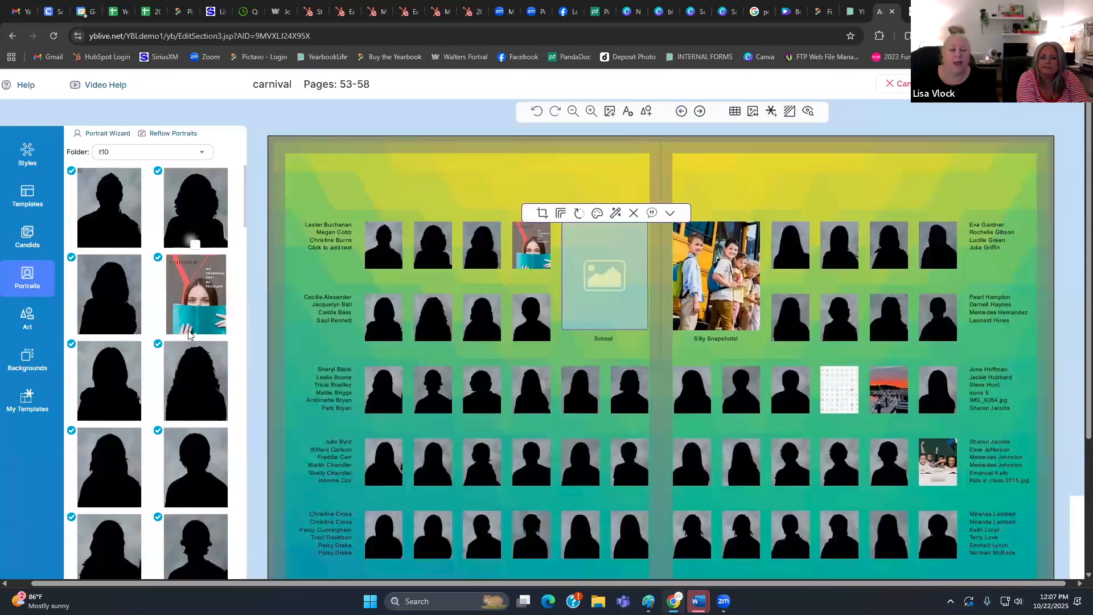
- Place portraits from the t10 folder in the large teacher frames on pages 54 and 55
left_click_drag(287, 362, 572, 276)
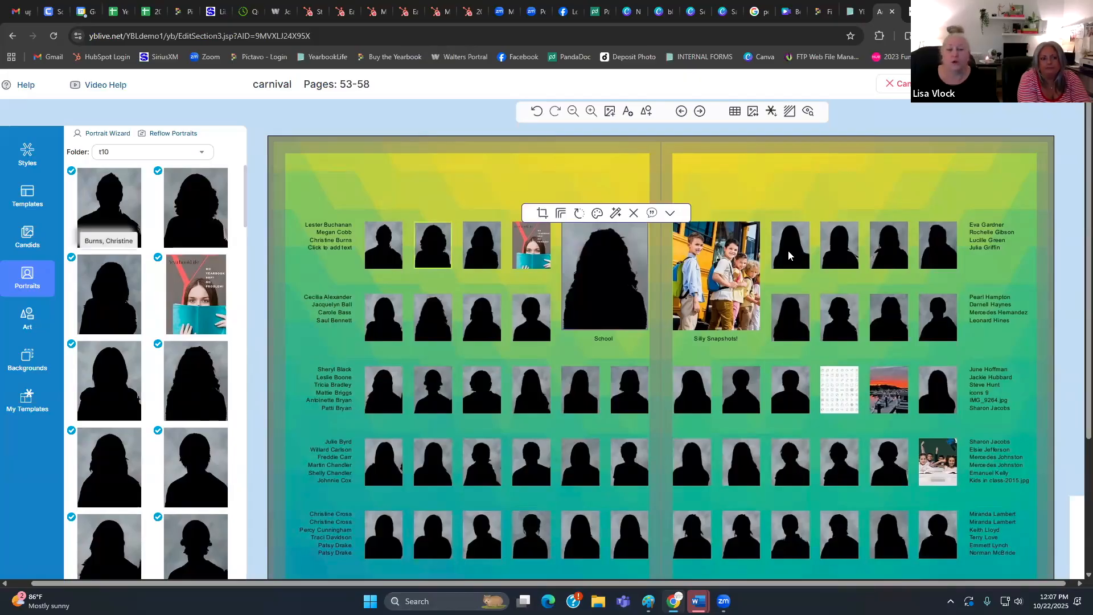
scroll(876, 225, "down", 1)
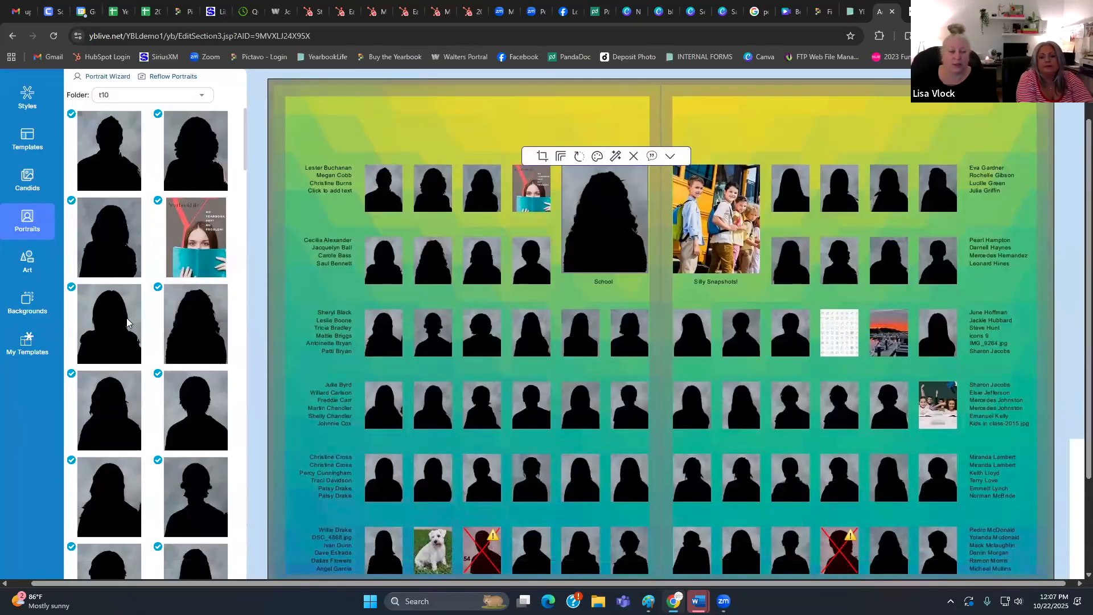
left_click_drag(602, 223, 696, 216)
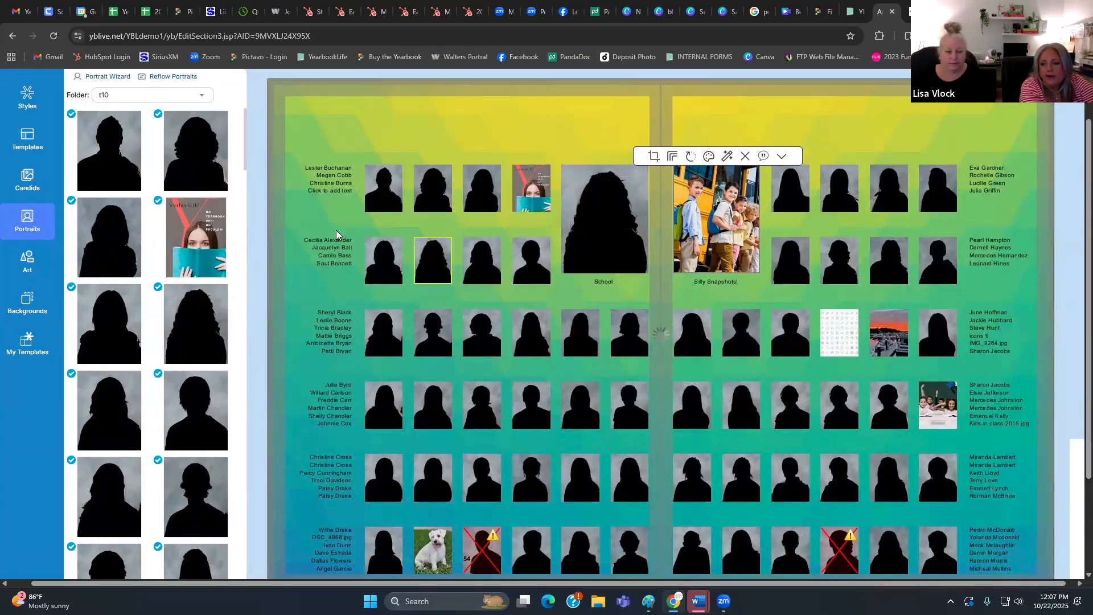
- Delete the page number overlapping the flagged portrait in the last row of page 54, and dismiss the help messages
scroll(550, 343, "down", 2)
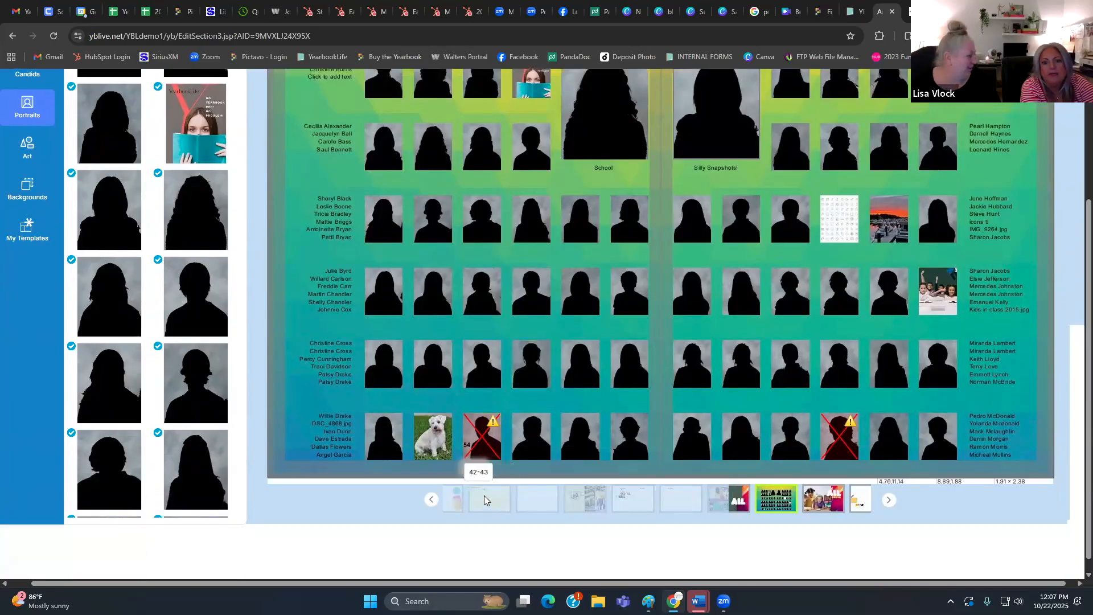
mouse_move(496, 421)
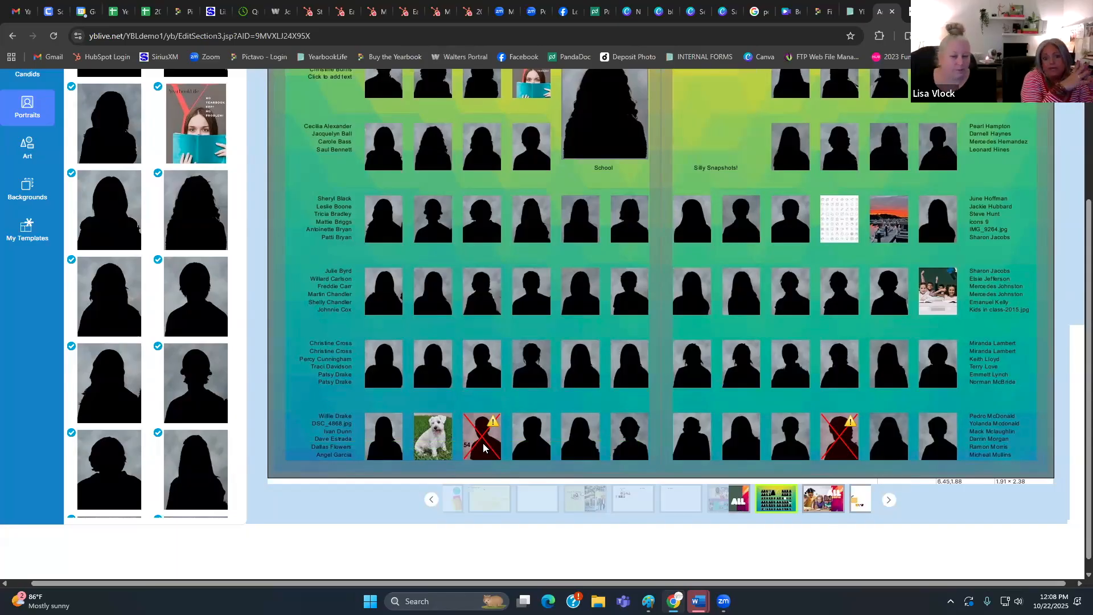
left_click(479, 448)
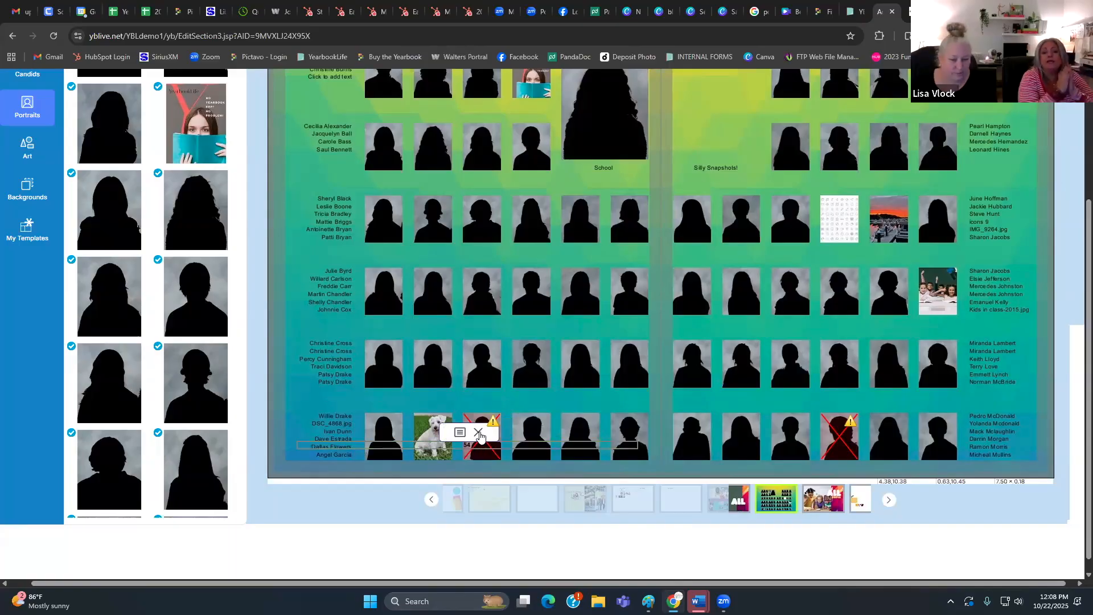
left_click(479, 432)
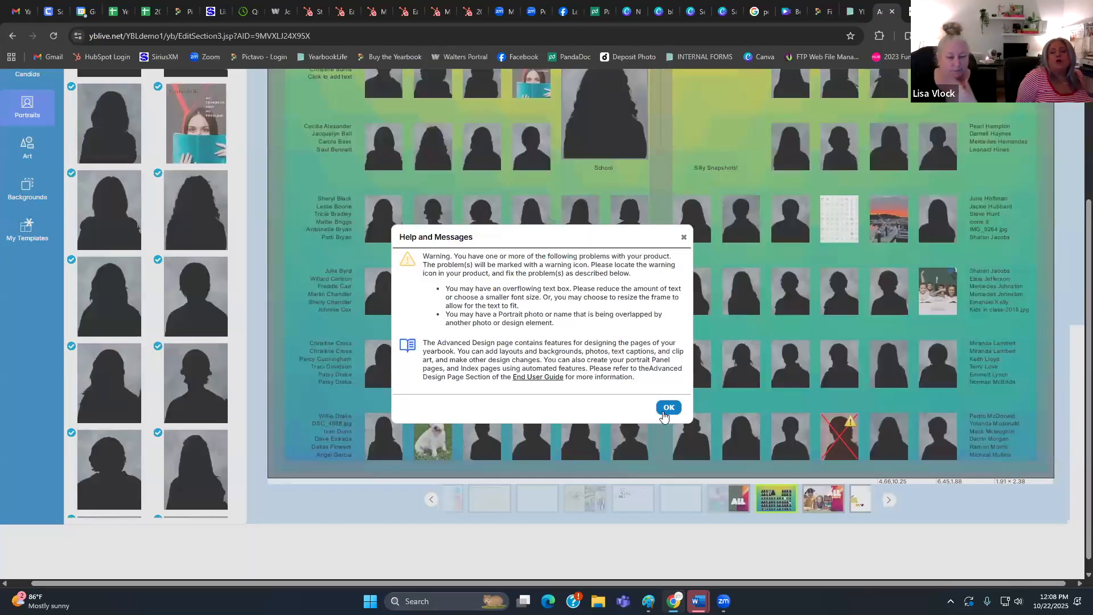
left_click(664, 412)
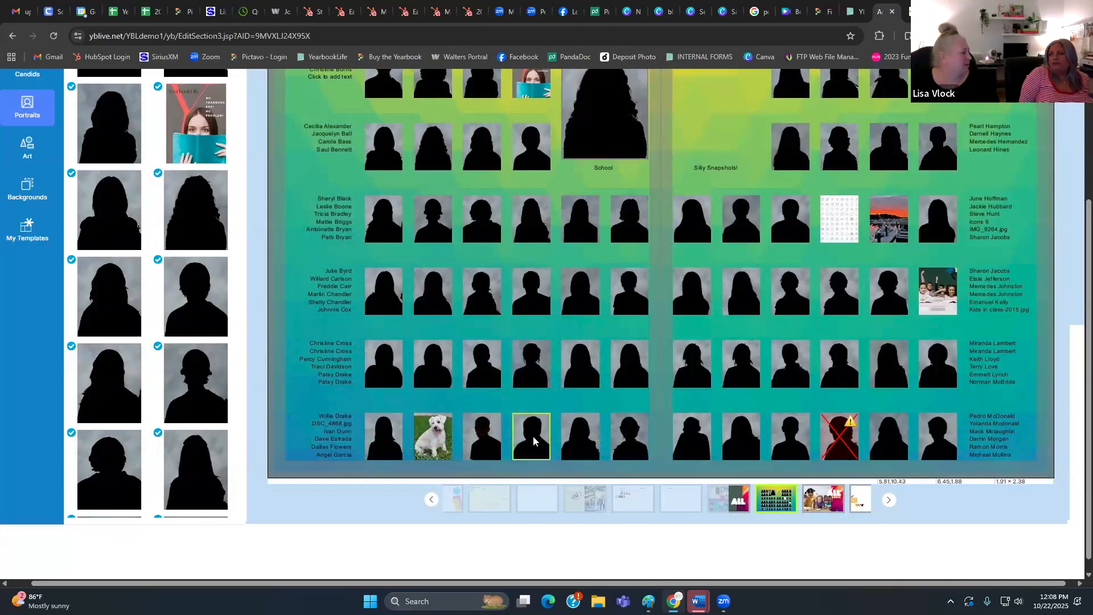
- Delete the third portrait frame in the last row of page 54 so the remaining portraits reflow
left_click(487, 222)
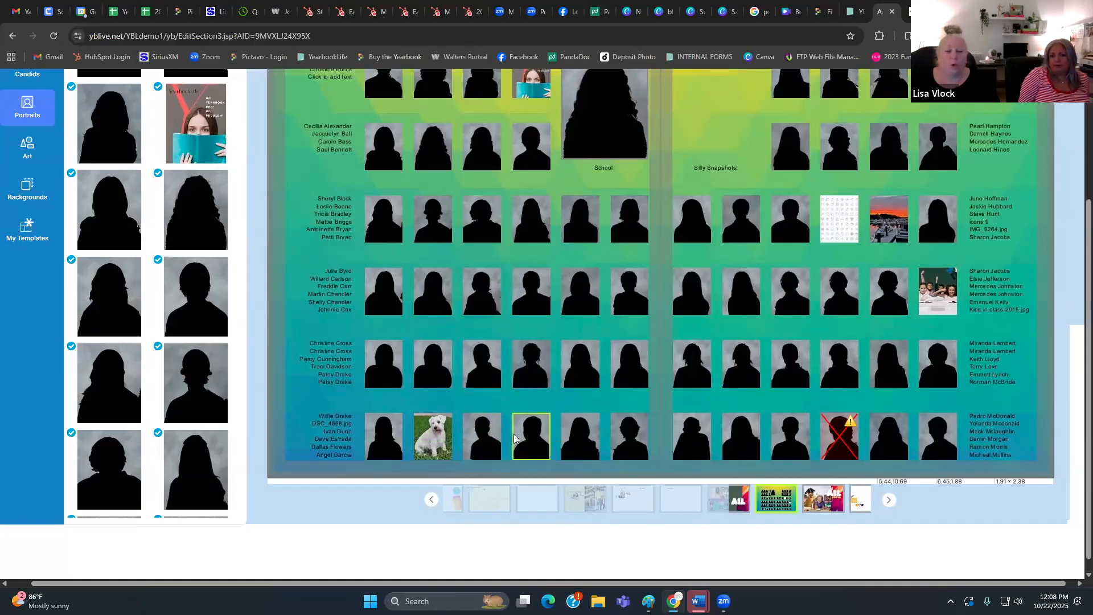
left_click(492, 439)
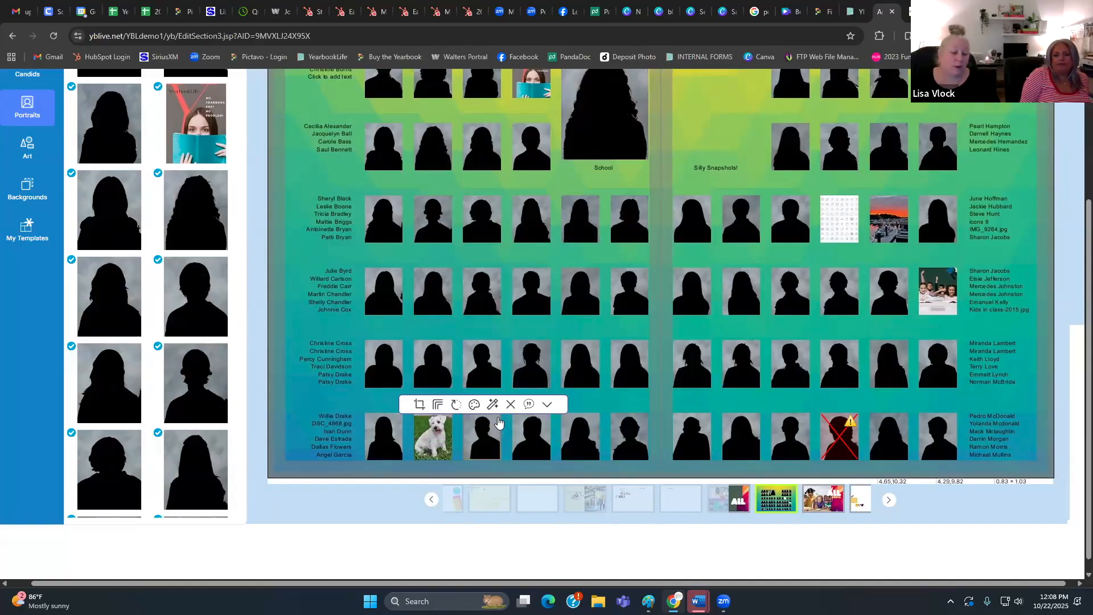
left_click(511, 404)
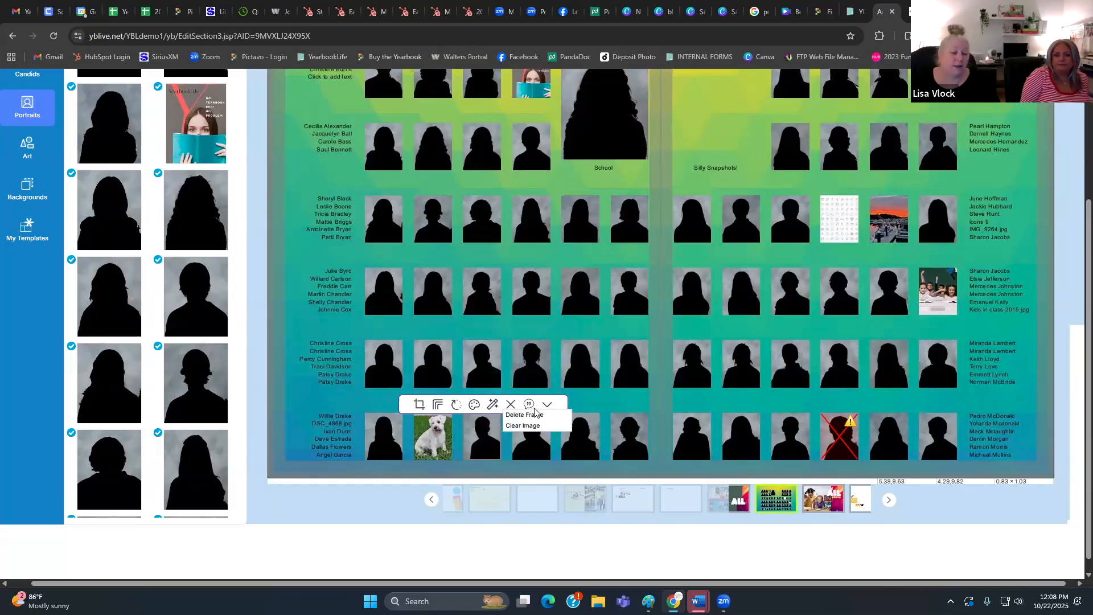
left_click(527, 417)
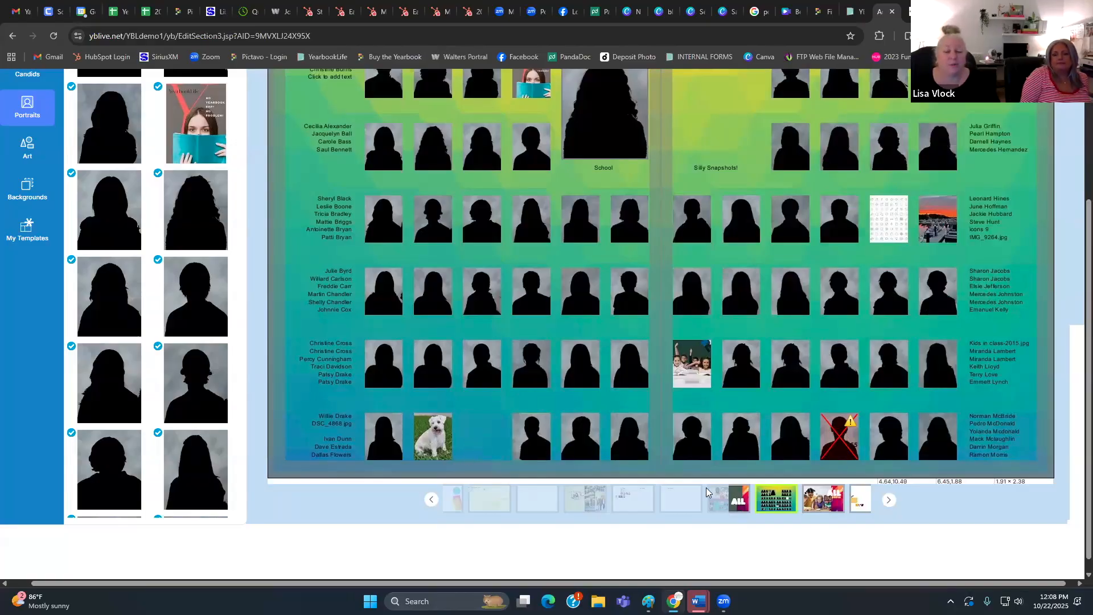
- Delete the flagged portrait frame in the last row of page 55, where it overlaps the page number
left_click(841, 436)
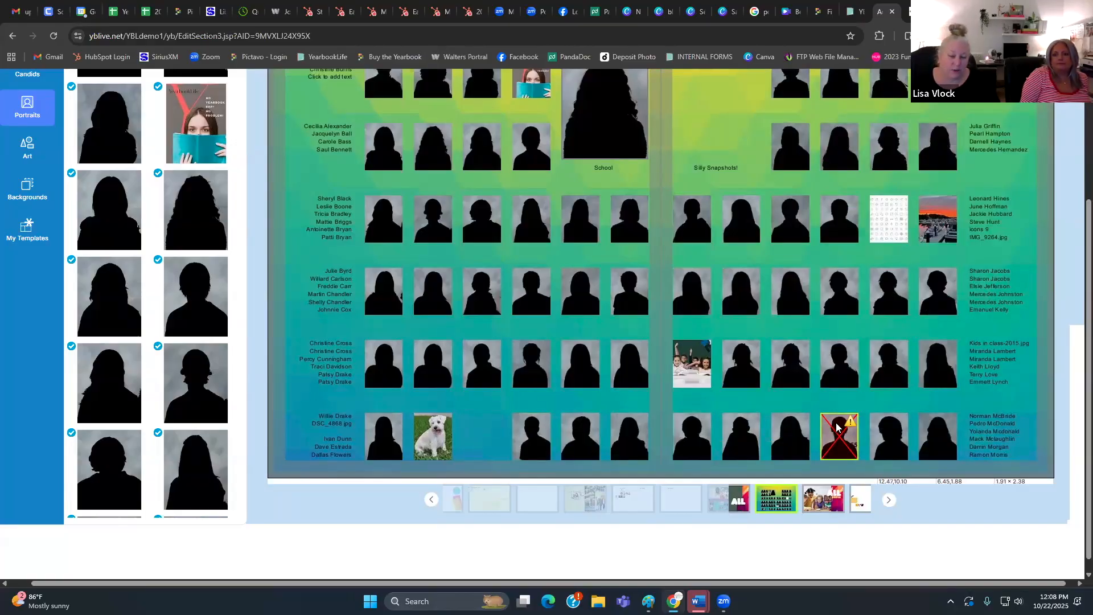
left_click(837, 427)
left_click(867, 404)
left_click(878, 415)
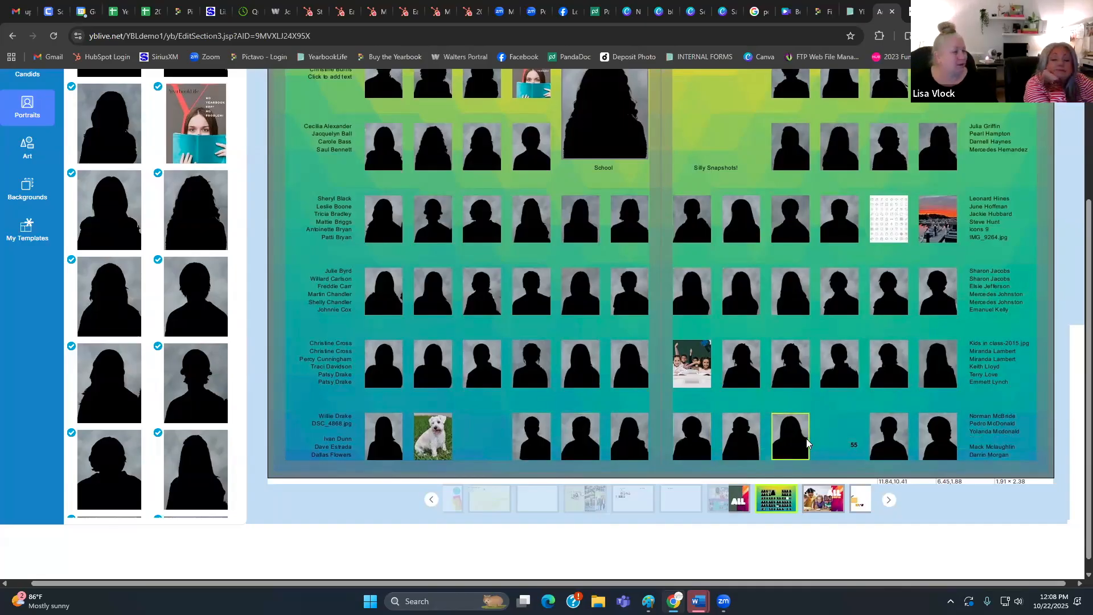
- Review the adjusted portrait spread, save the carnival section despite the warnings, and return to the Yearbook Ladder
scroll(779, 348, "up", 1)
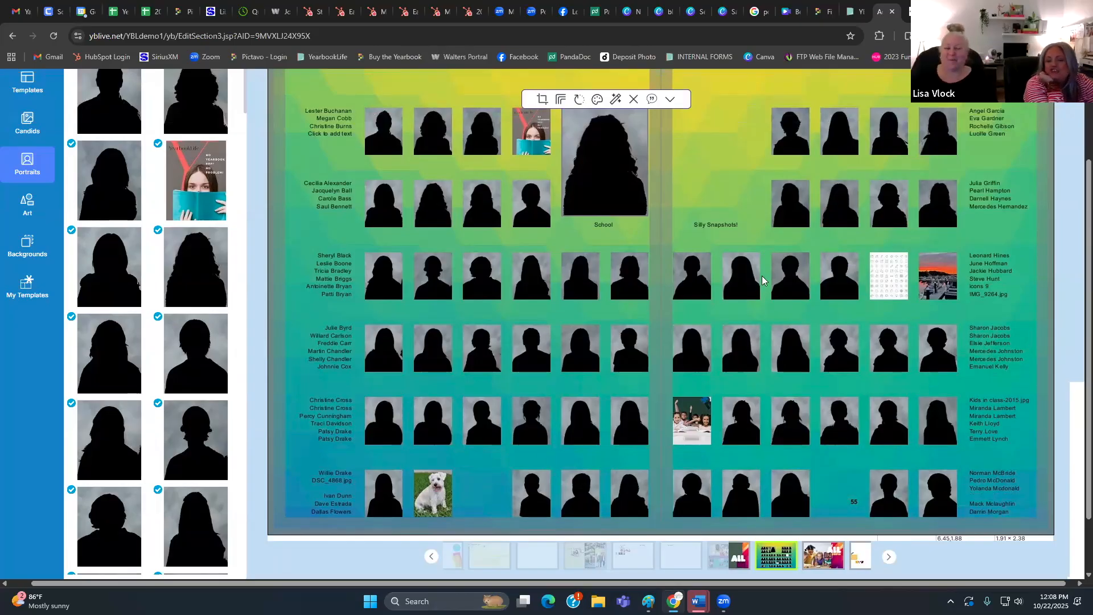
scroll(776, 245, "up", 2)
scroll(777, 245, "down", 1)
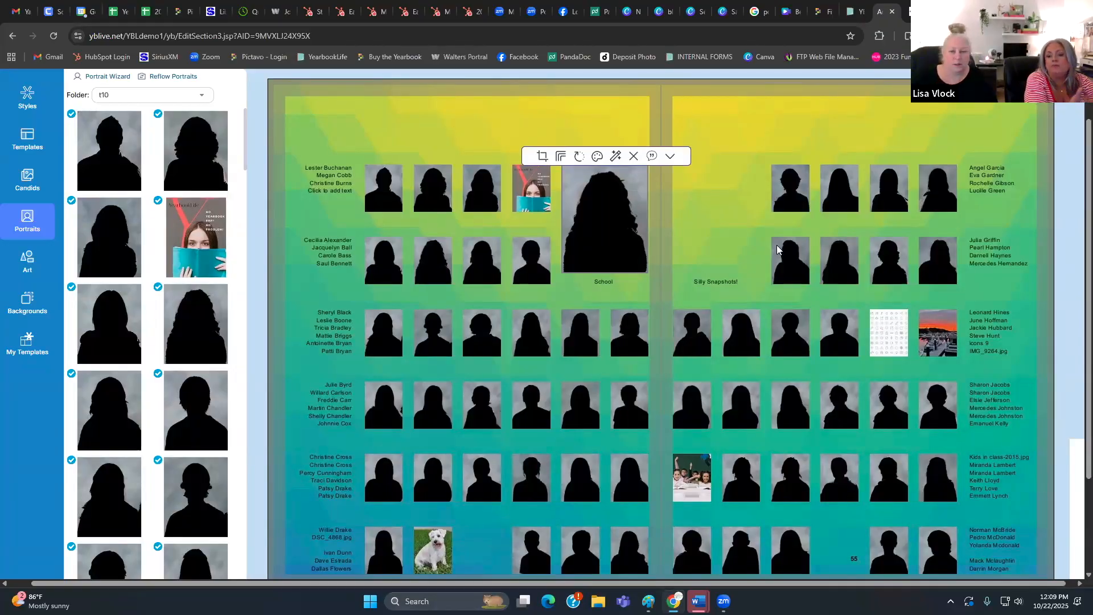
scroll(770, 162, "up", 2)
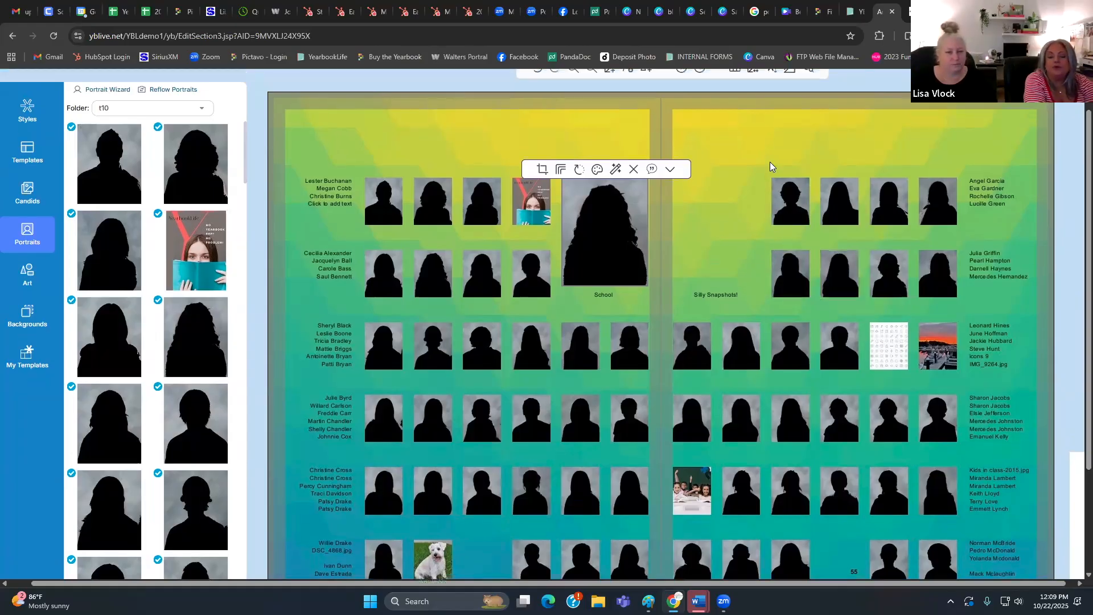
scroll(770, 166, "up", 1)
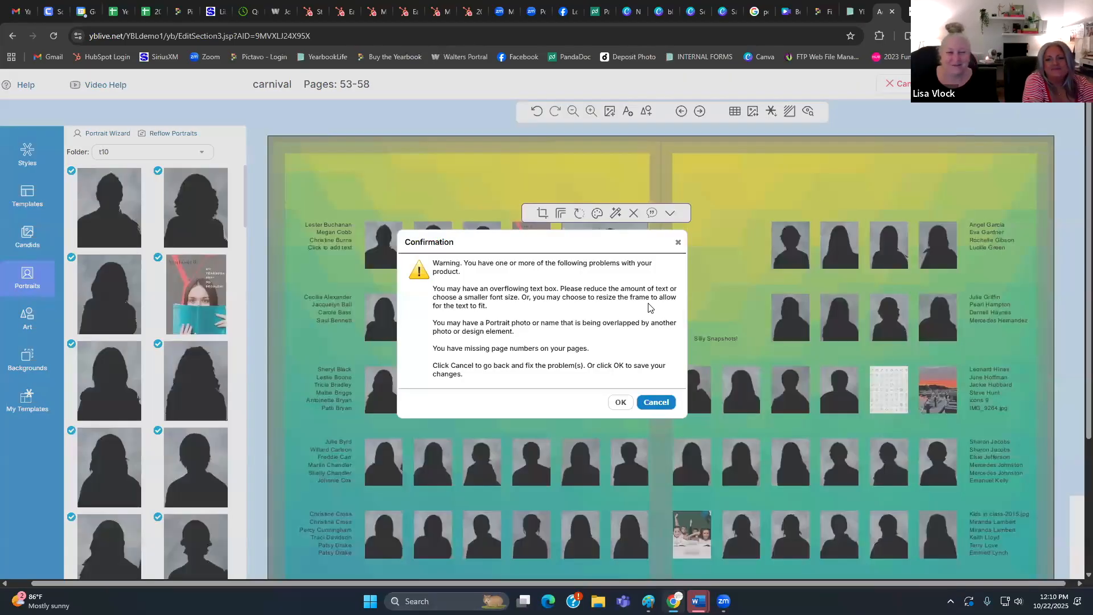
left_click(621, 402)
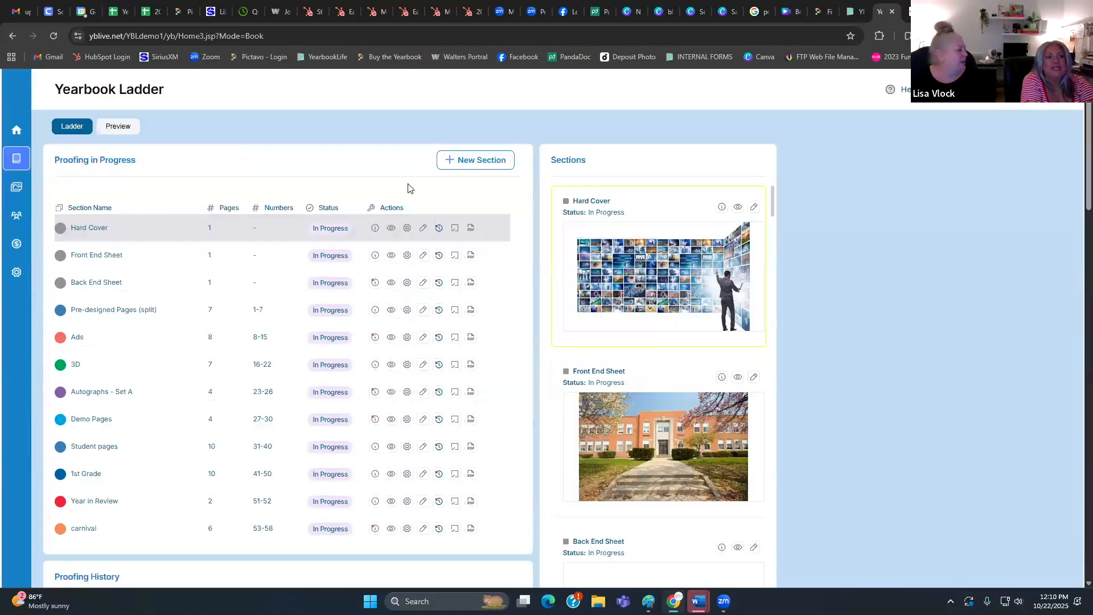
- Mark all yearbook sections as Complete
left_click(455, 229)
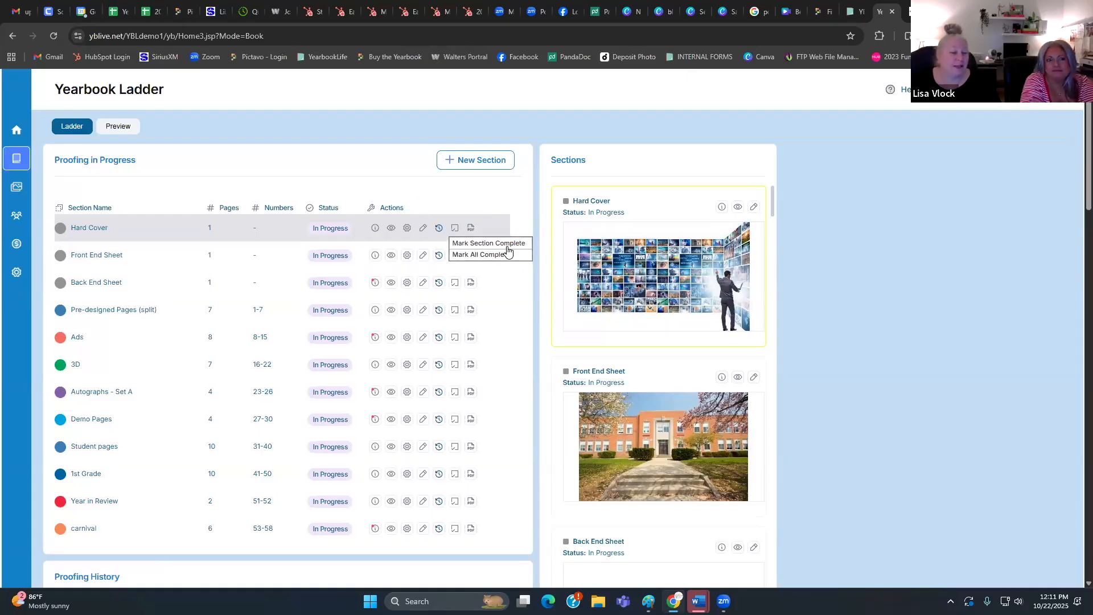
left_click(478, 258)
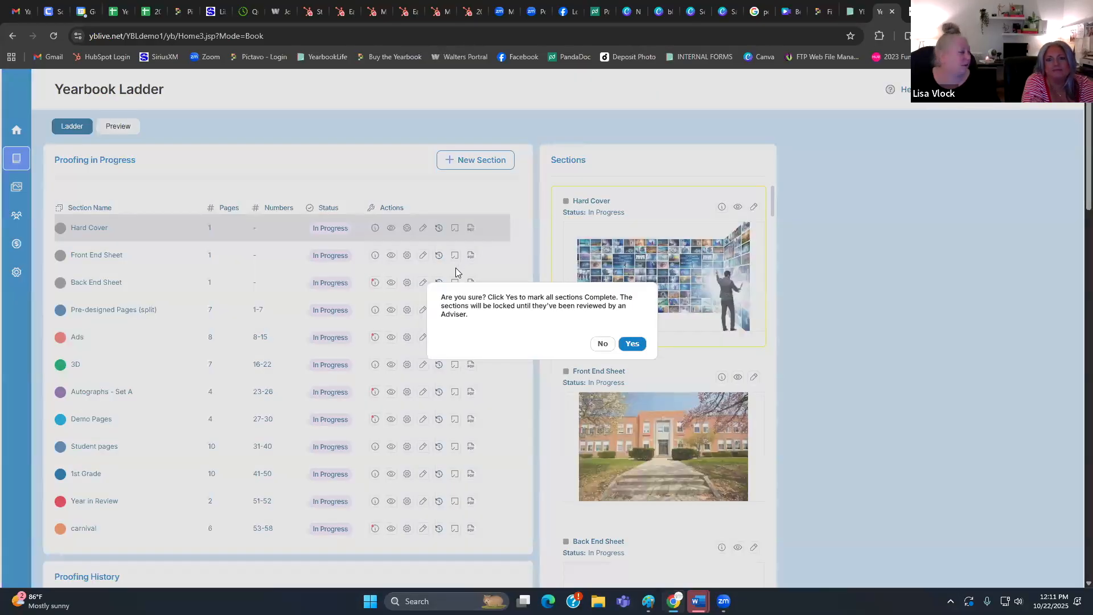
left_click(632, 344)
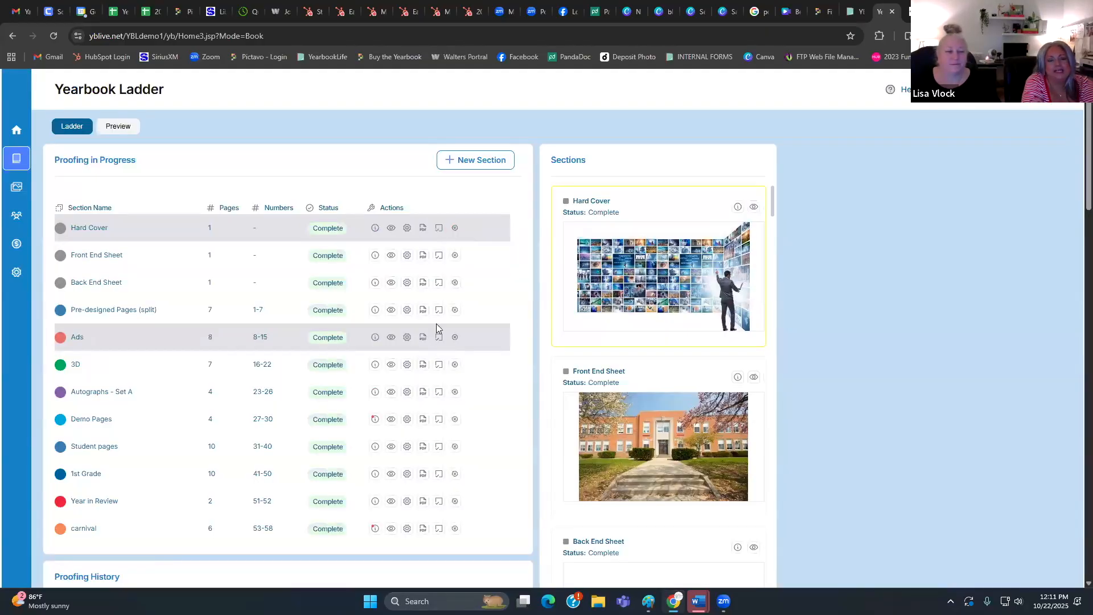
- Mark all yearbook sections as Reviewed
left_click(439, 229)
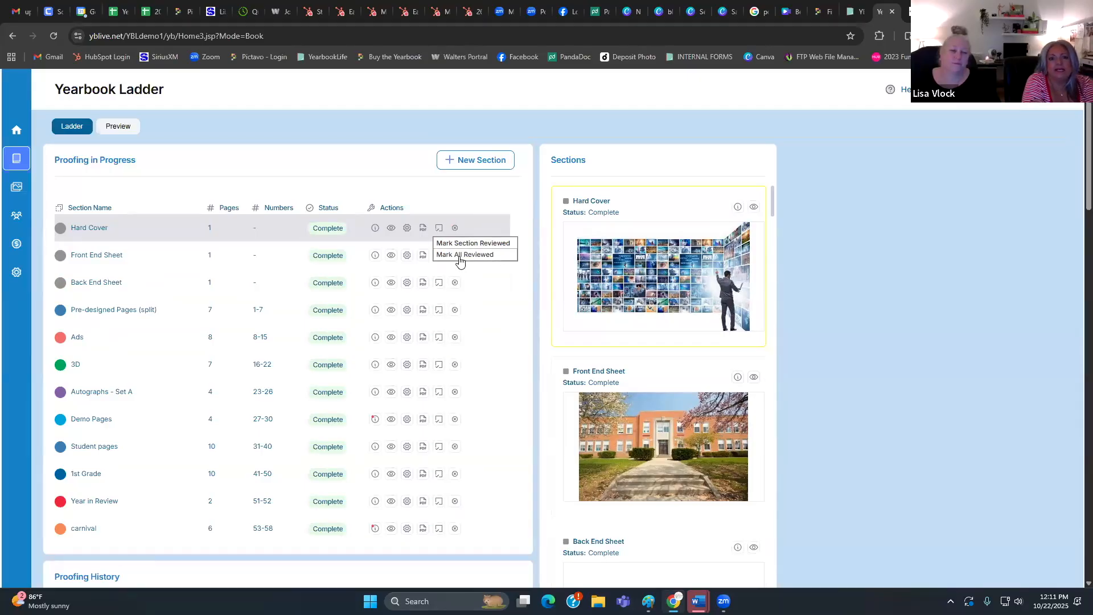
left_click(460, 261)
left_click(633, 356)
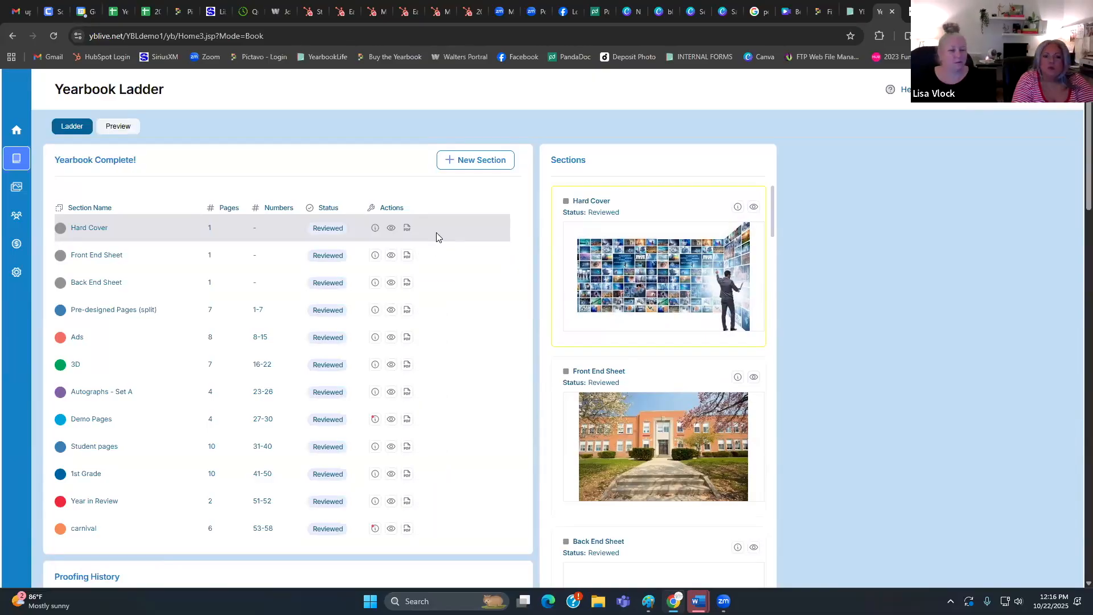